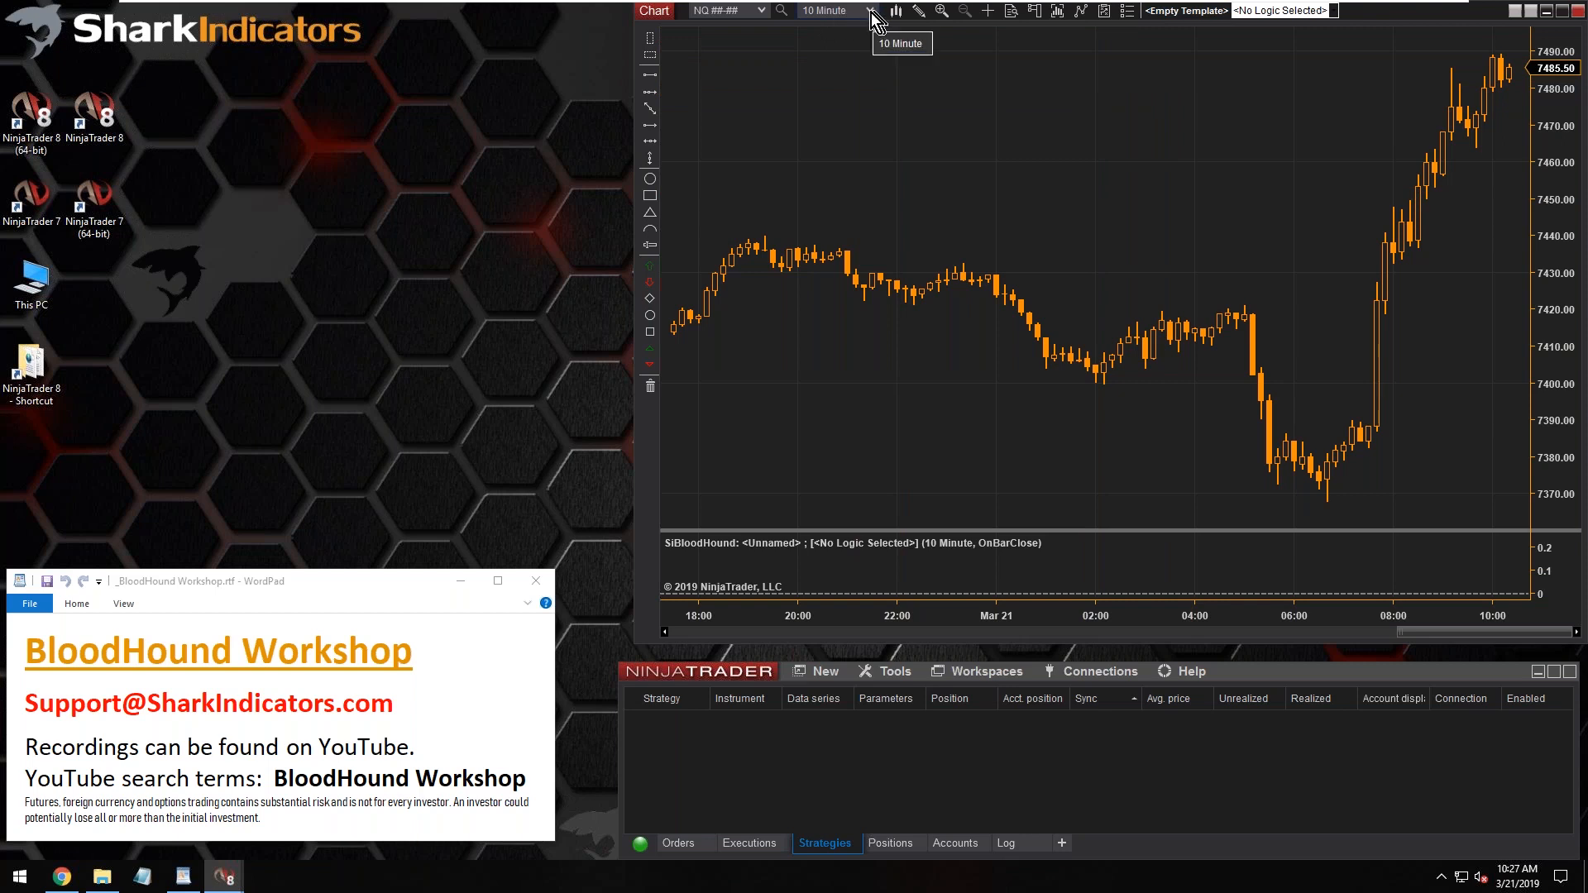
Set the NQ chart's interval to 1 minute
{"action": "left_click", "coordinate": [870, 14]}
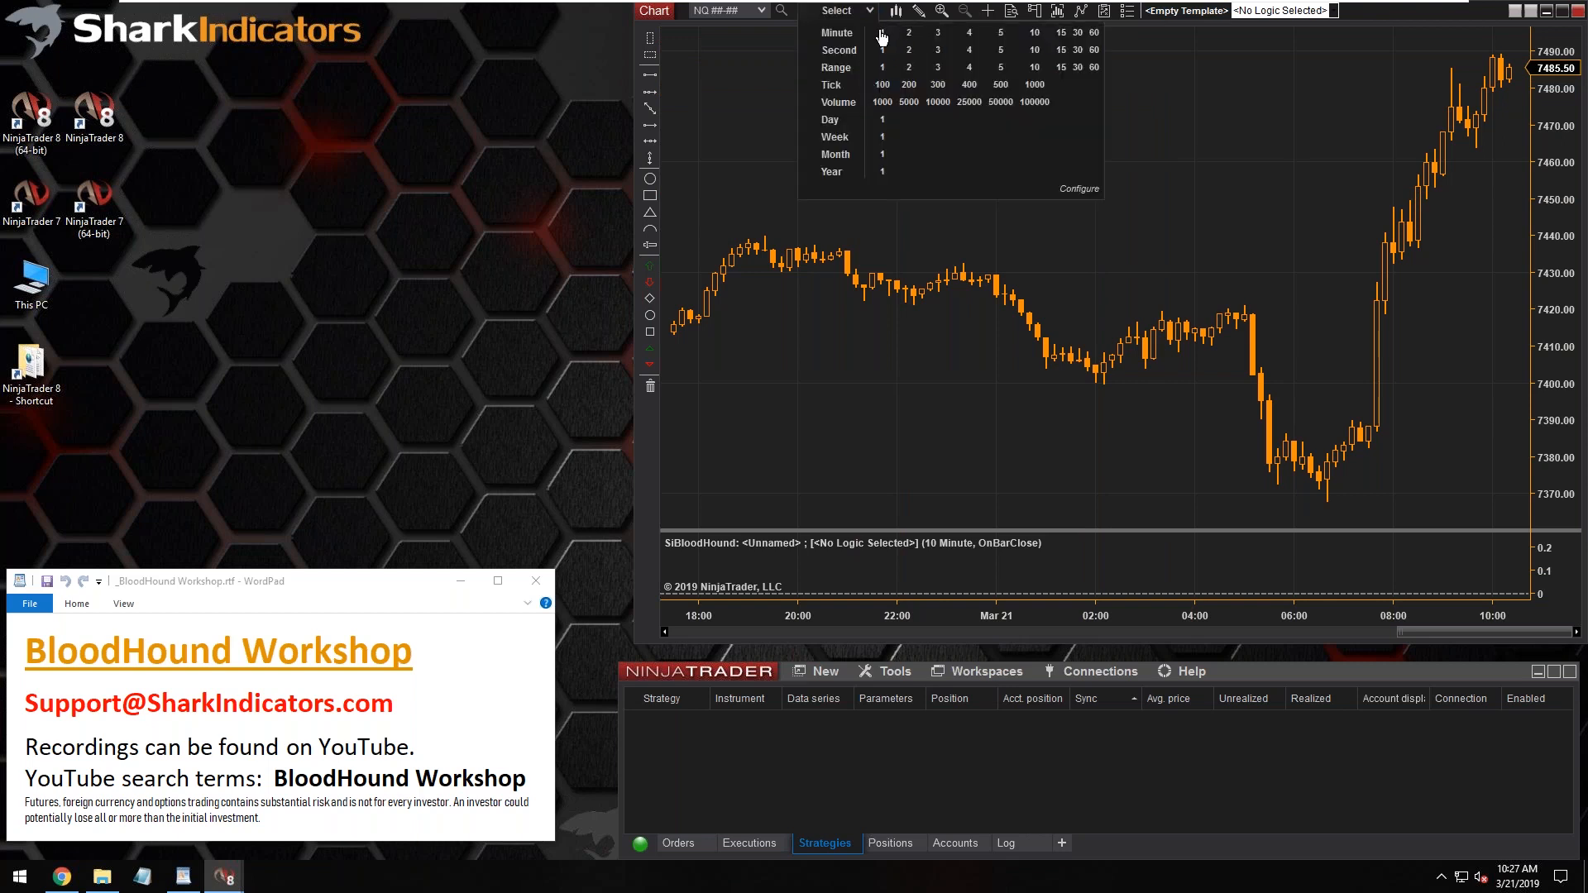
{"action": "left_click", "coordinate": [881, 34]}
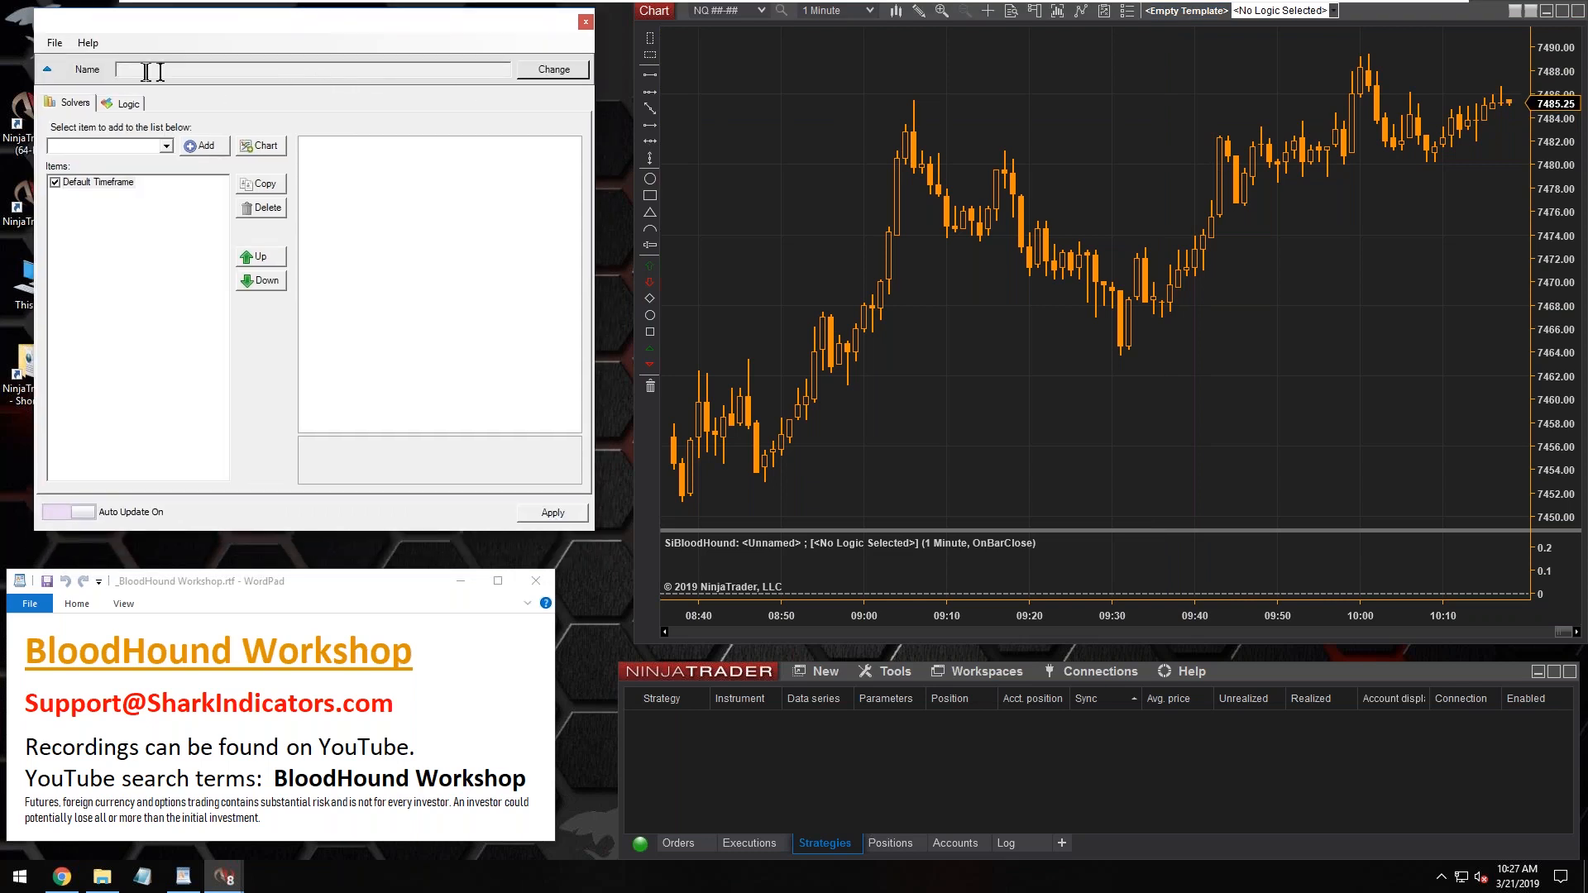
Save the unnamed BloodHound template as Si-BHWorkshop20190321
{"action": "left_click", "coordinate": [553, 70]}
{"action": "left_click_drag", "start_coordinate": [248, 648], "coordinate": [312, 648]}
{"action": "type", "text": "21"}
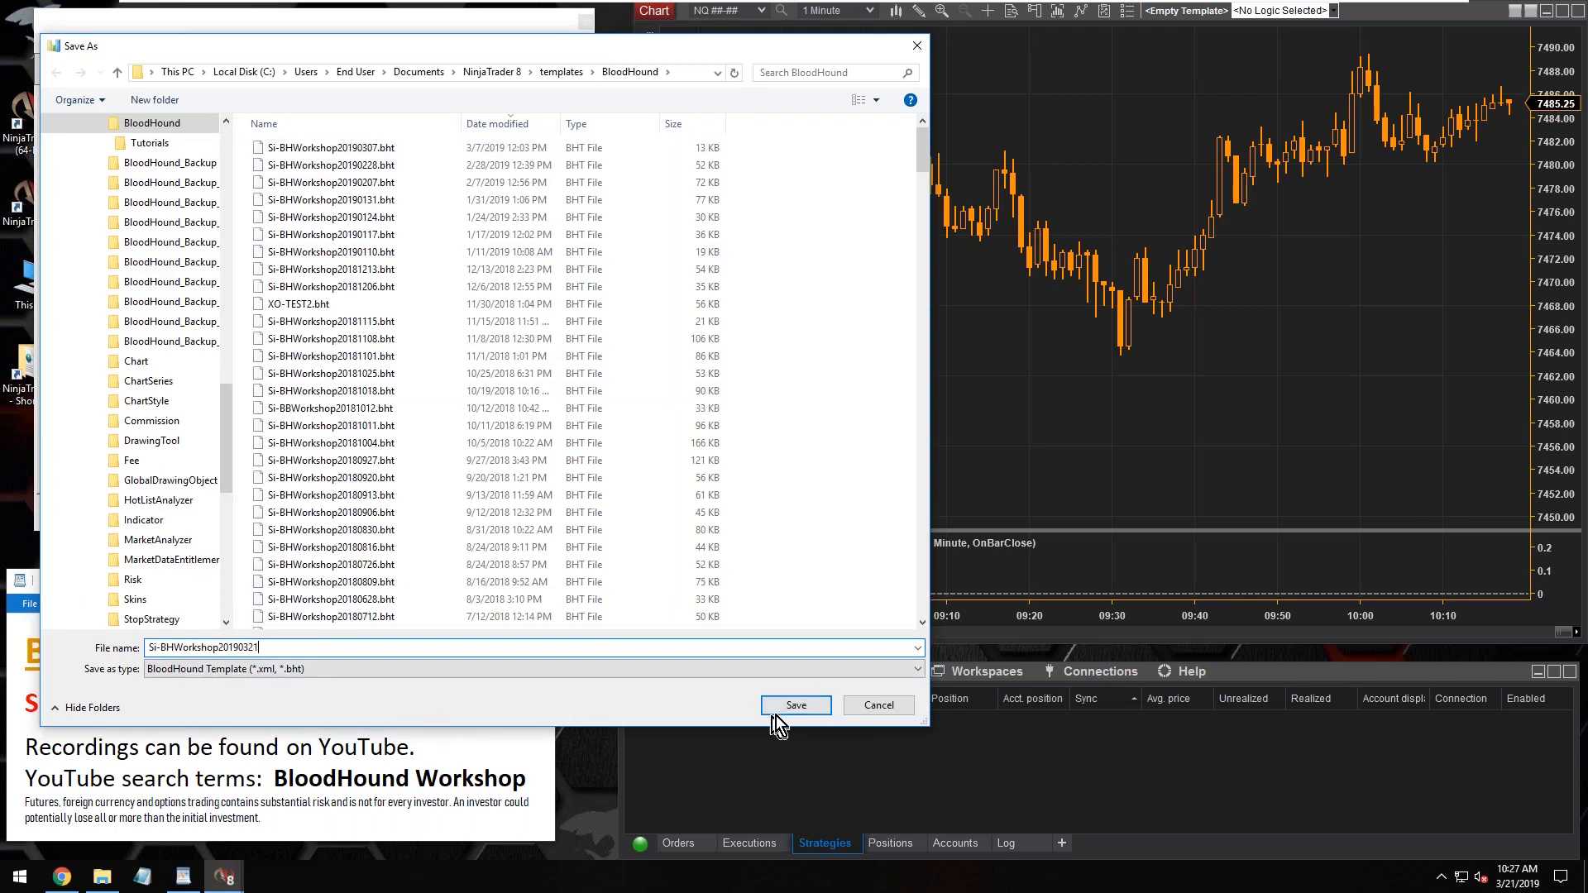
{"action": "left_click", "coordinate": [794, 706]}
{"action": "left_click_drag", "start_coordinate": [226, 70], "coordinate": [108, 70]}
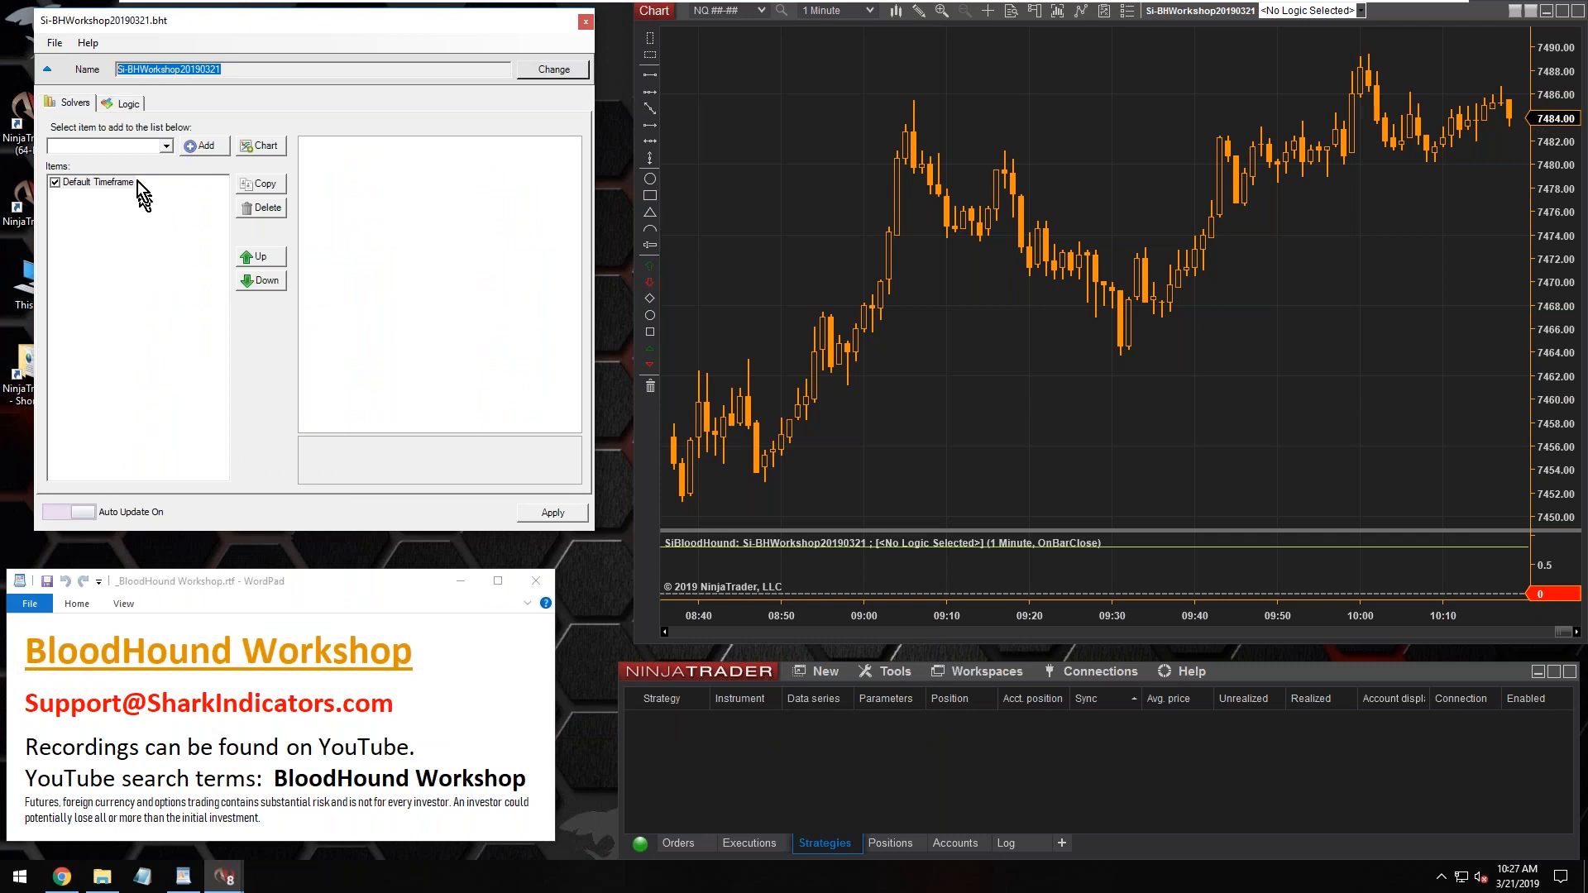
Add an Indicator Threshold solver under Default Timeframe and enlarge the window to show all of its properties
{"action": "left_click", "coordinate": [166, 148]}
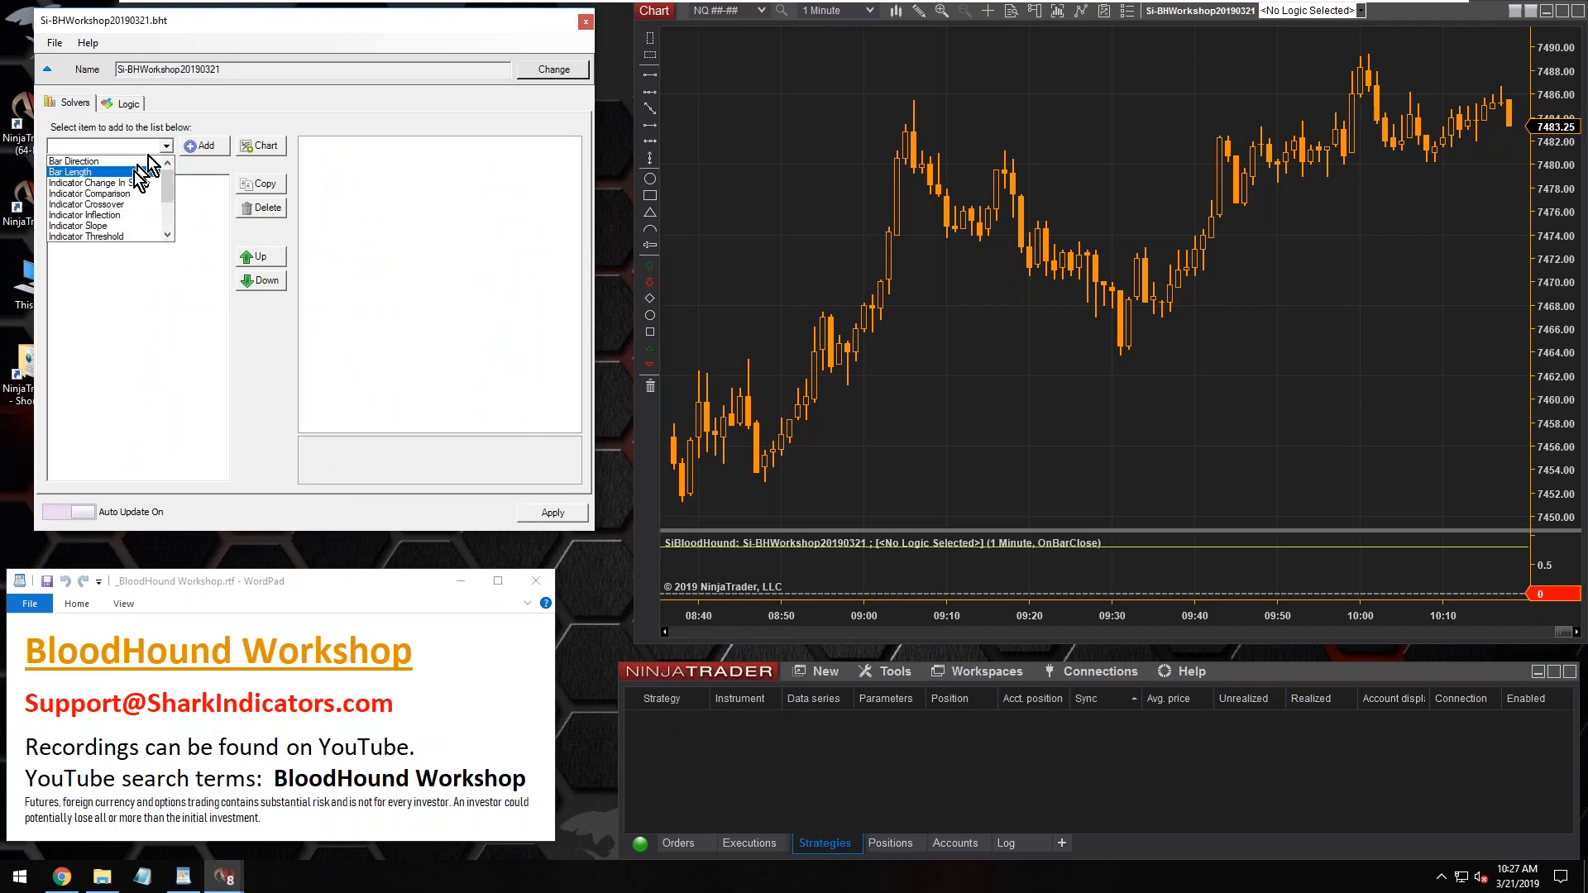
{"action": "left_click", "coordinate": [107, 238]}
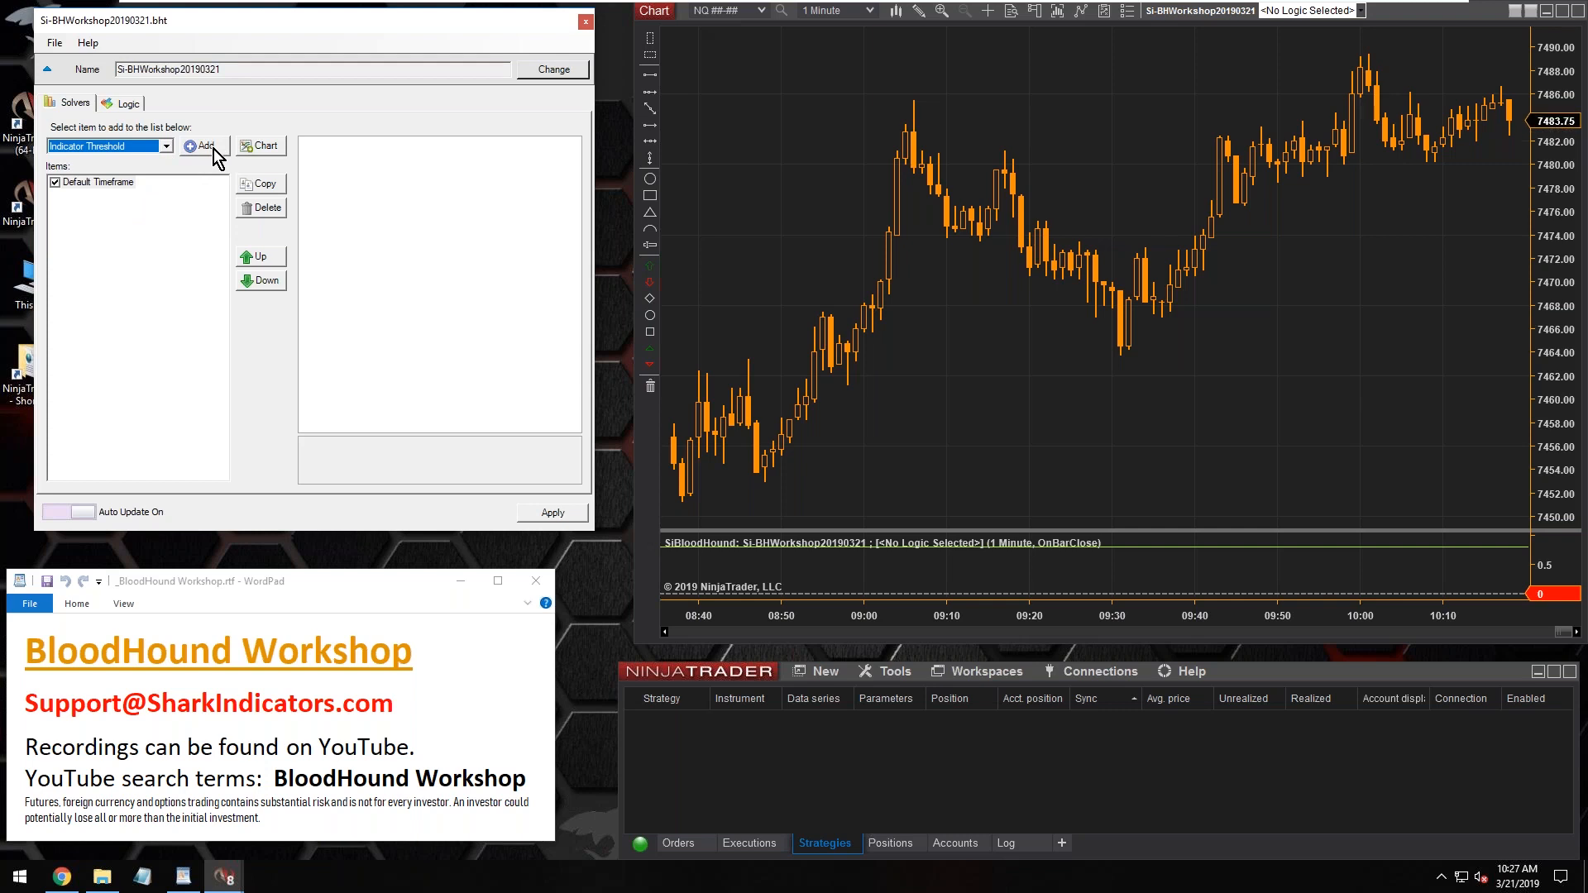
{"action": "left_click", "coordinate": [213, 150]}
{"action": "left_click", "coordinate": [102, 198]}
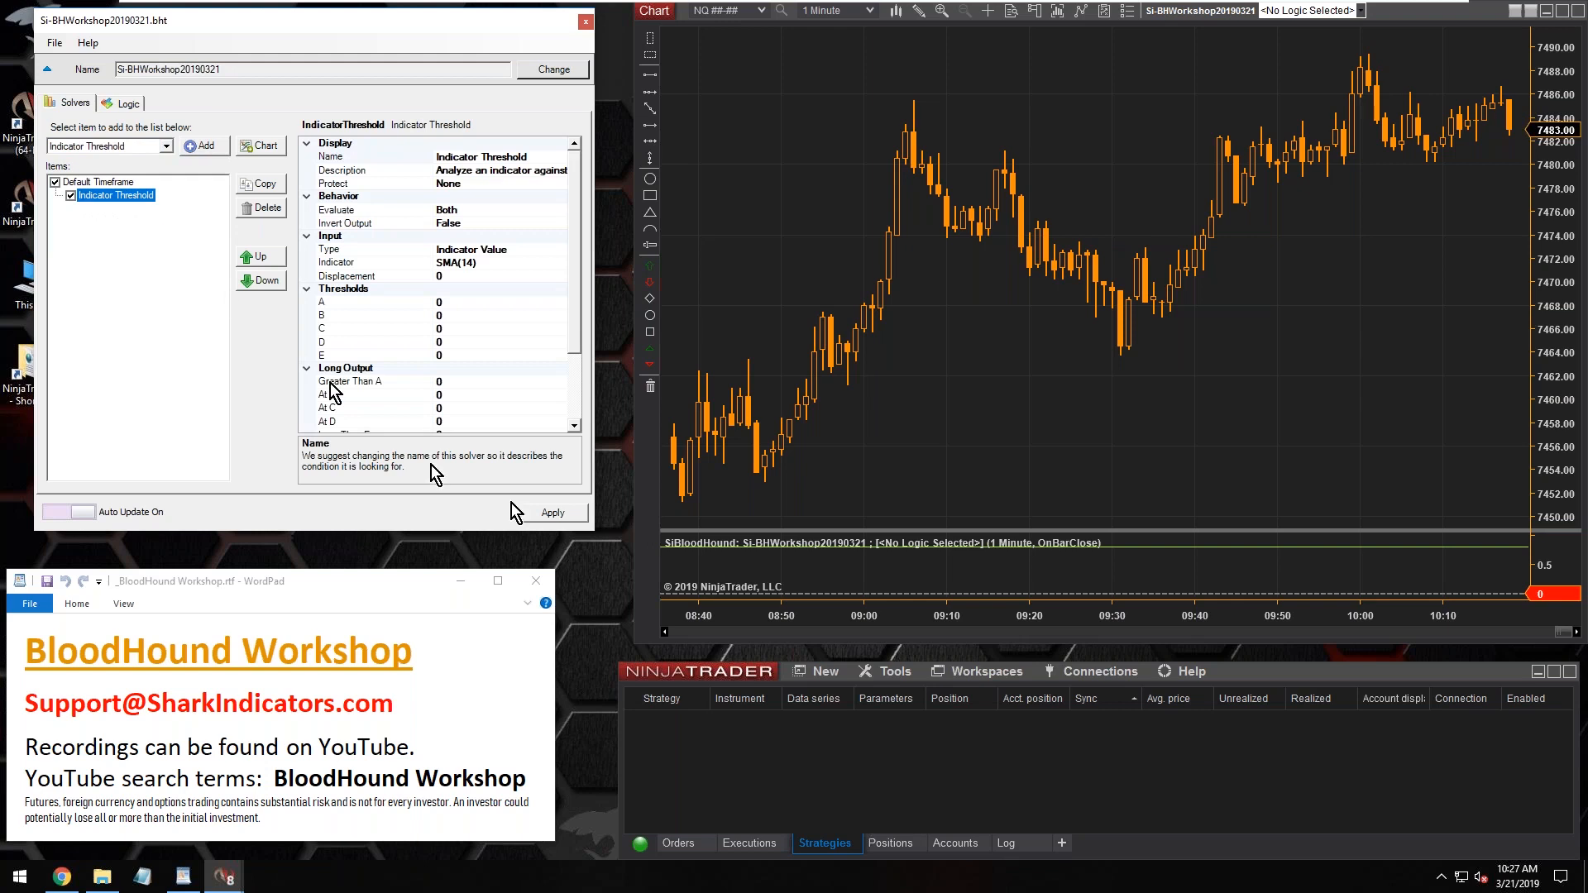
{"action": "left_click_drag", "start_coordinate": [484, 531], "coordinate": [480, 638]}
Replace the solver's SMA indicator with MACD, using fast 12, slow 26 and smooth 9
{"action": "left_click", "coordinate": [455, 264]}
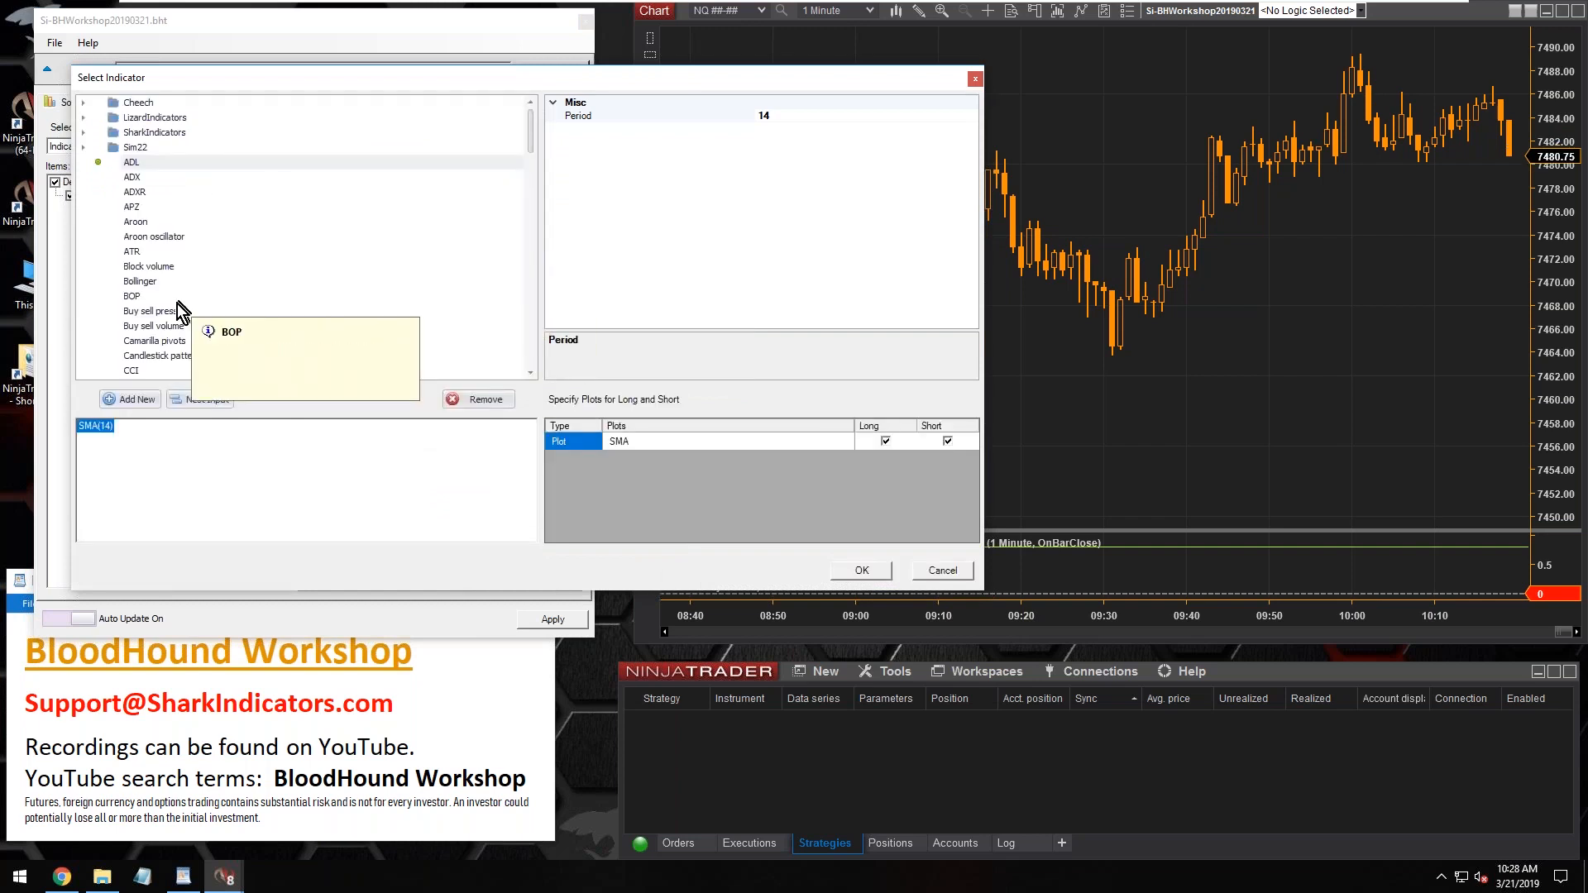
{"action": "scroll", "coordinate": [177, 304], "scroll_direction": "down", "scroll_amount": 3}
{"action": "scroll", "coordinate": [177, 305], "scroll_direction": "down", "scroll_amount": 11}
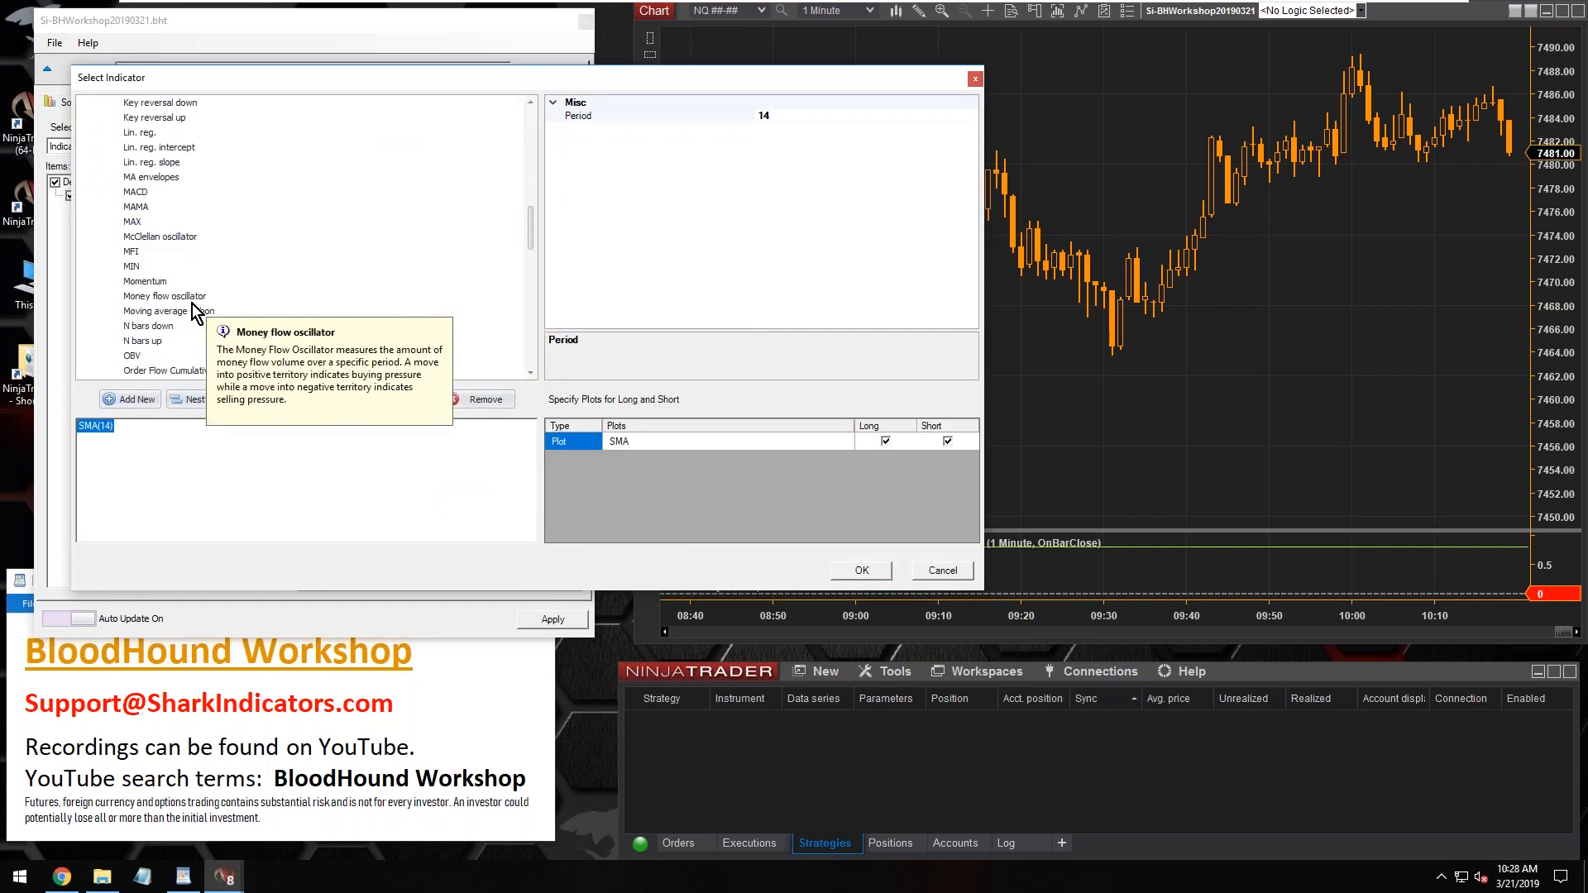
{"action": "left_click", "coordinate": [135, 192]}
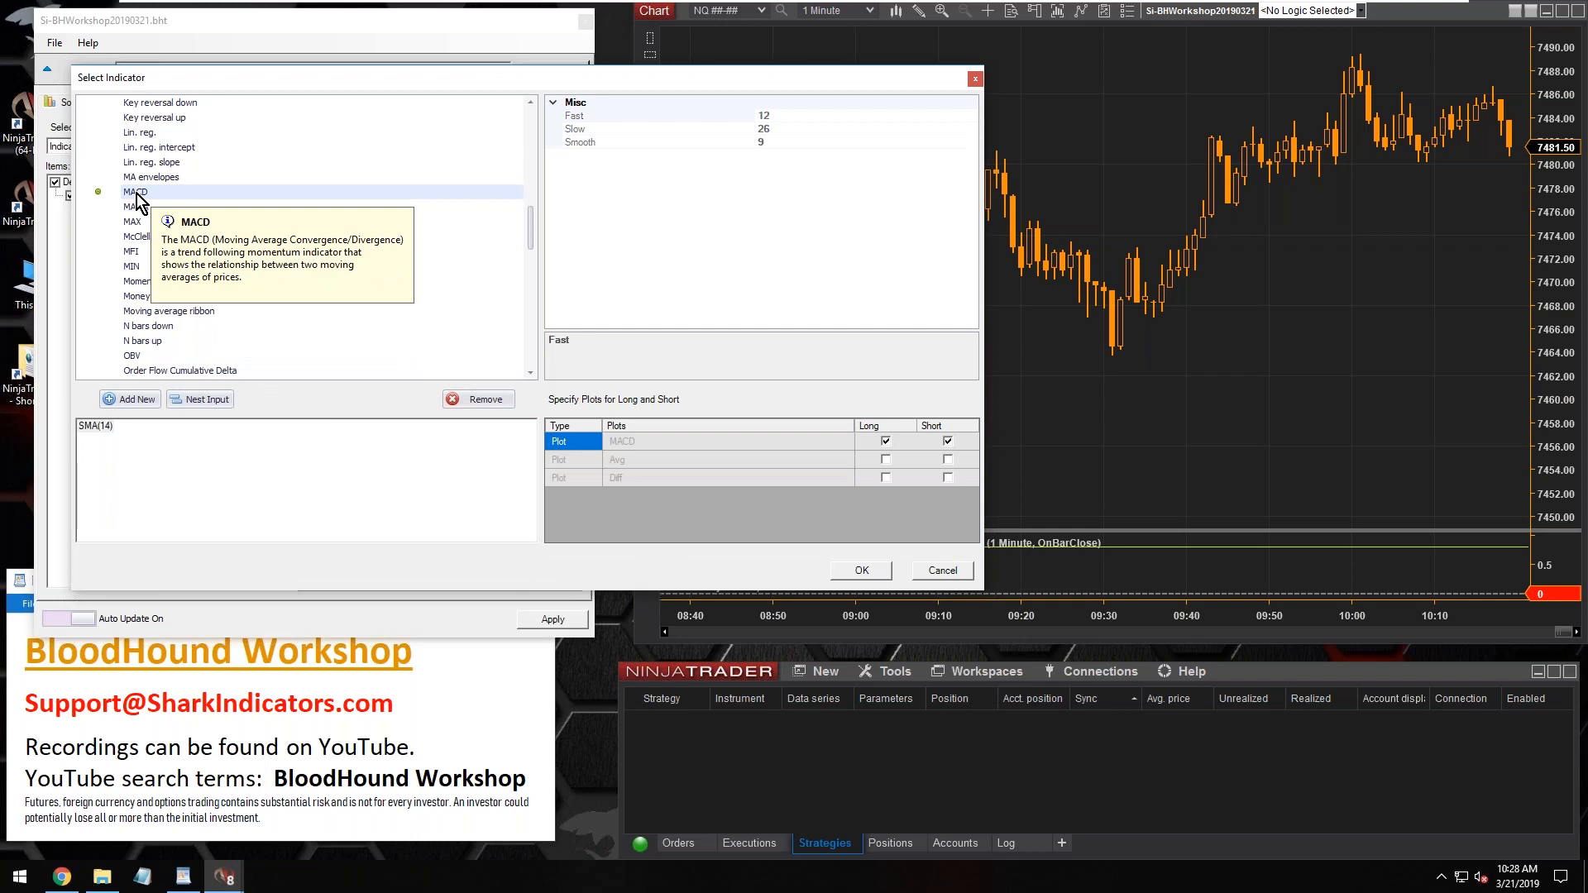
{"action": "double_click", "coordinate": [137, 194]}
{"action": "left_click", "coordinate": [93, 426]}
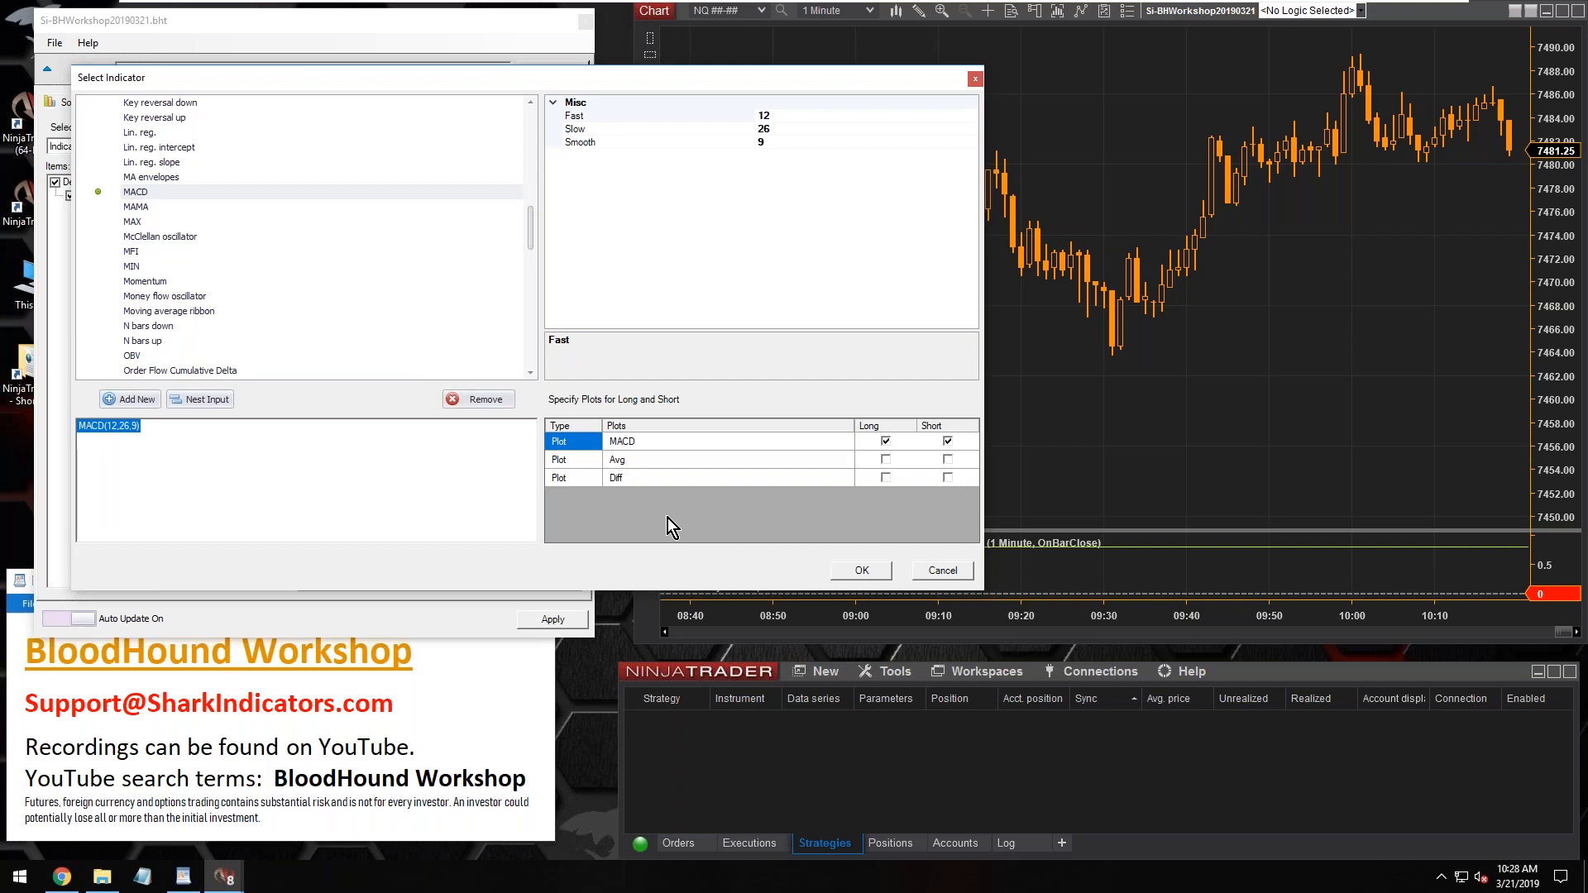
Assign the MACD plot to both Long and Short for the solver and accept the indicator selection
{"action": "left_click", "coordinate": [642, 442]}
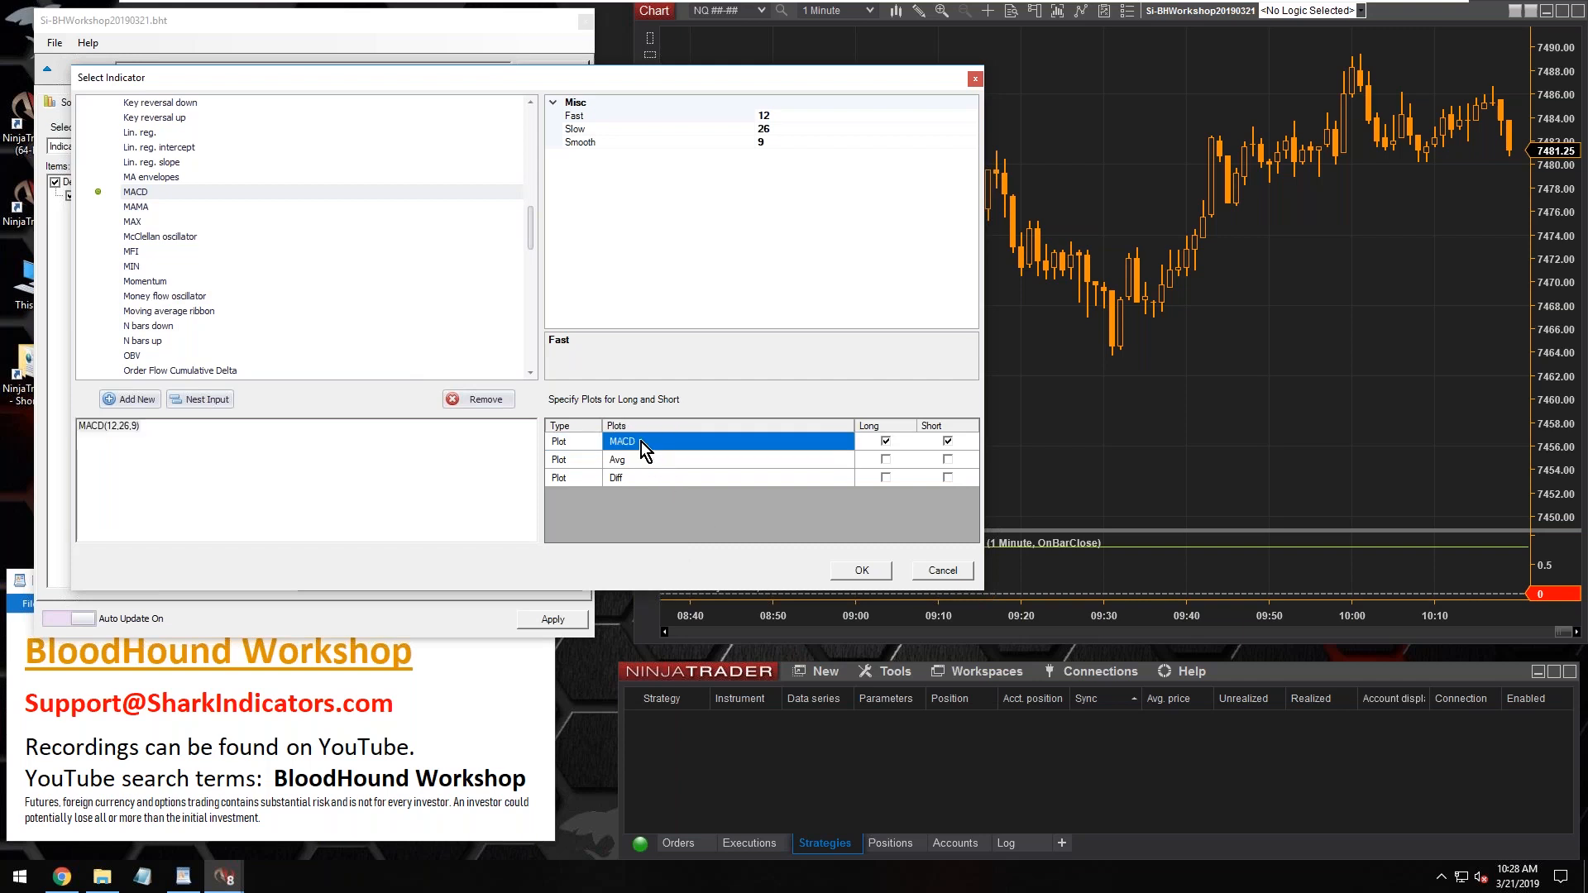
{"action": "left_click", "coordinate": [866, 446]}
{"action": "left_click", "coordinate": [930, 444]}
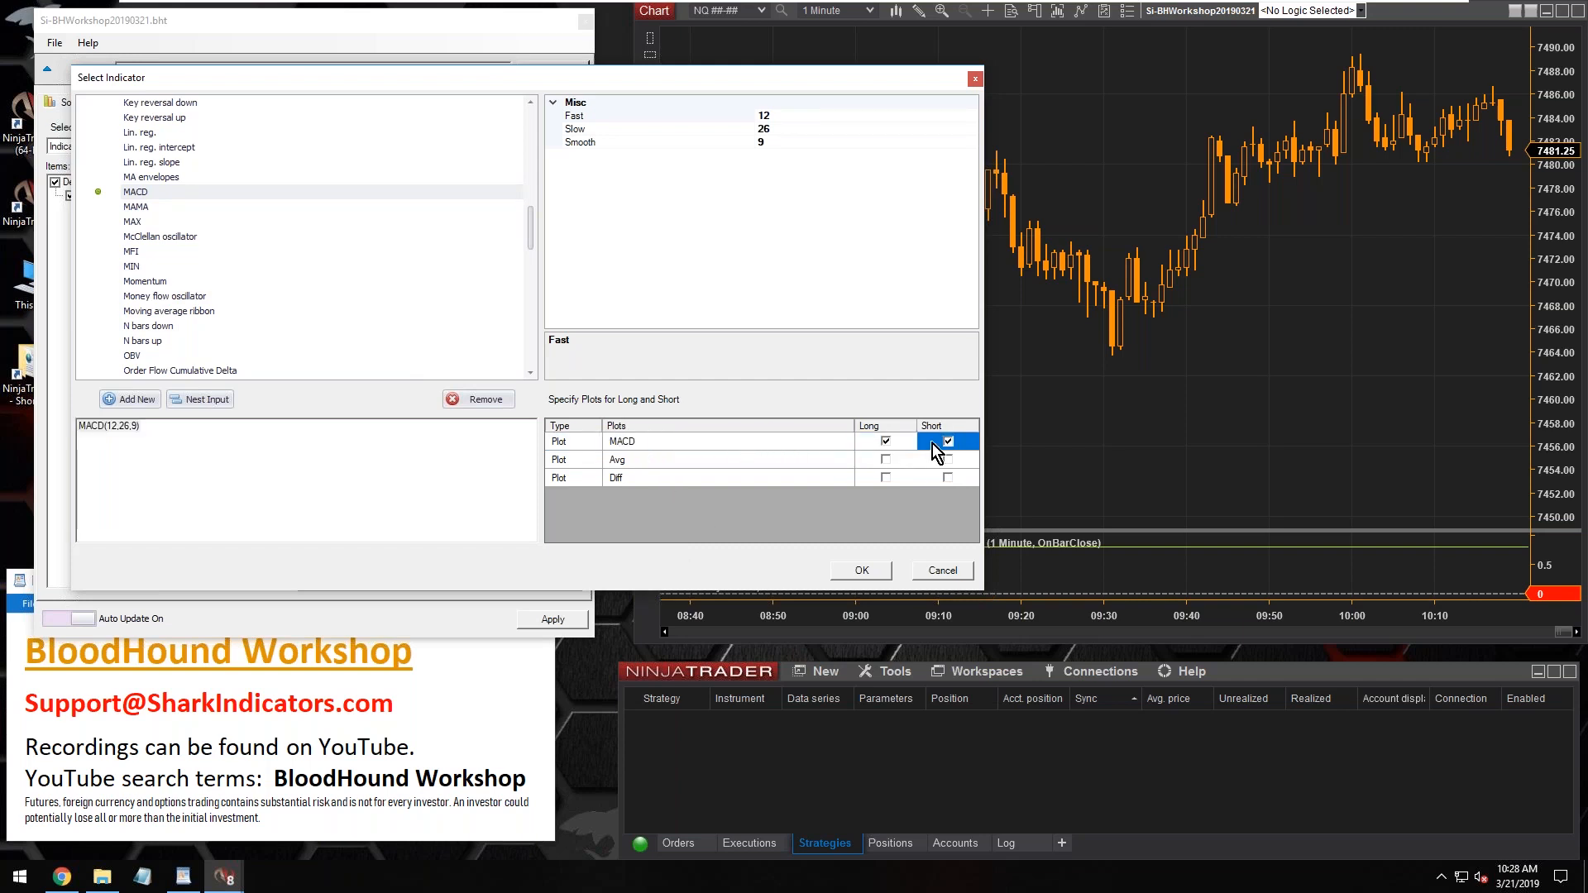
{"action": "left_click", "coordinate": [867, 443]}
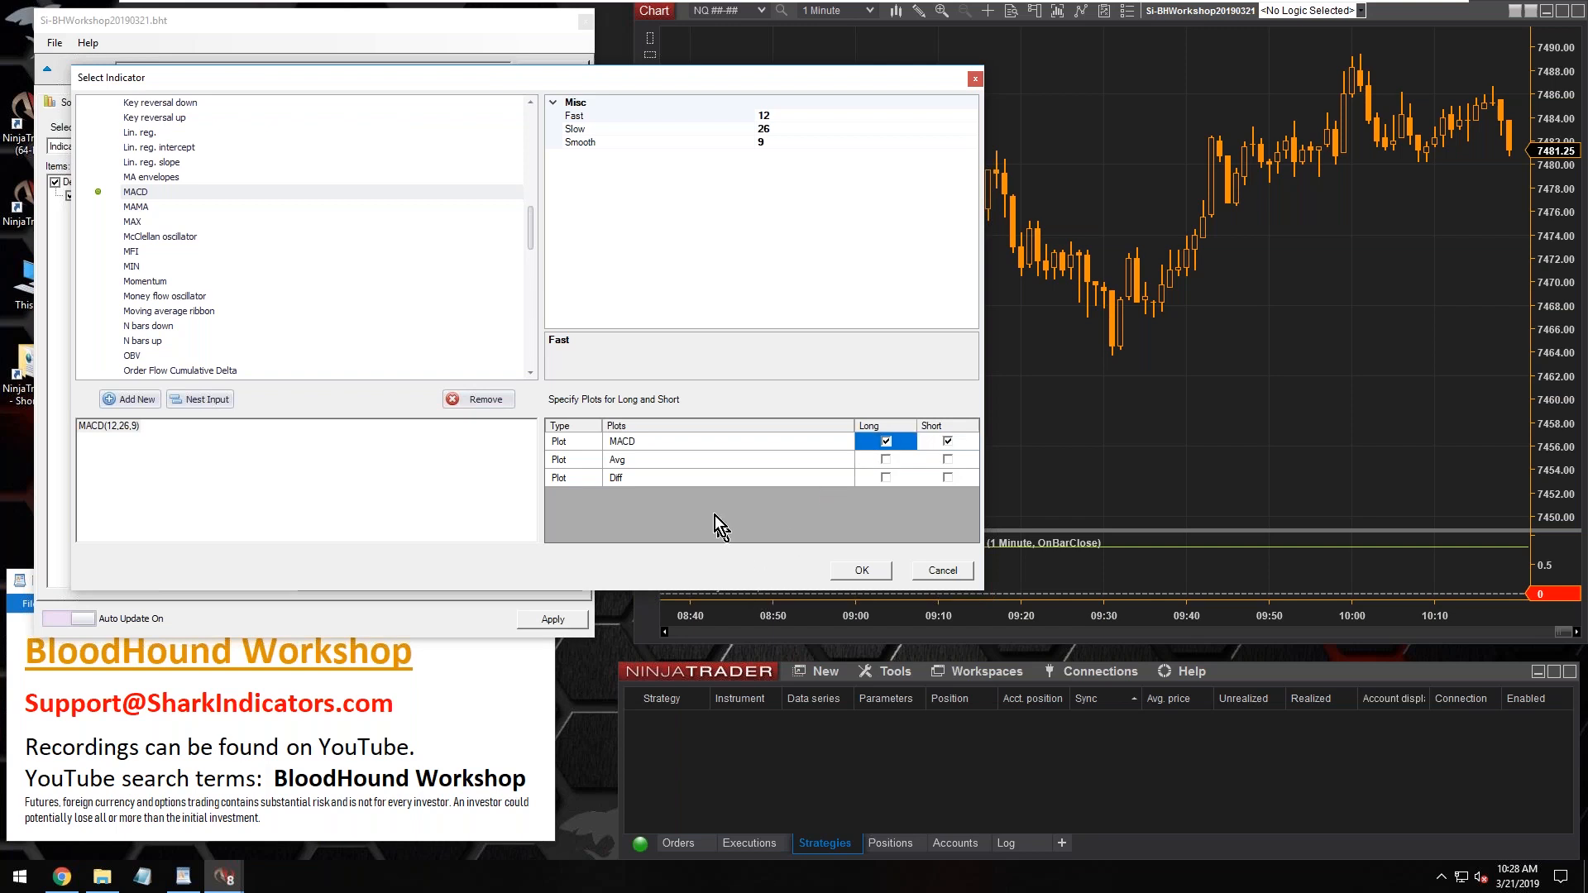
{"action": "left_click", "coordinate": [632, 464]}
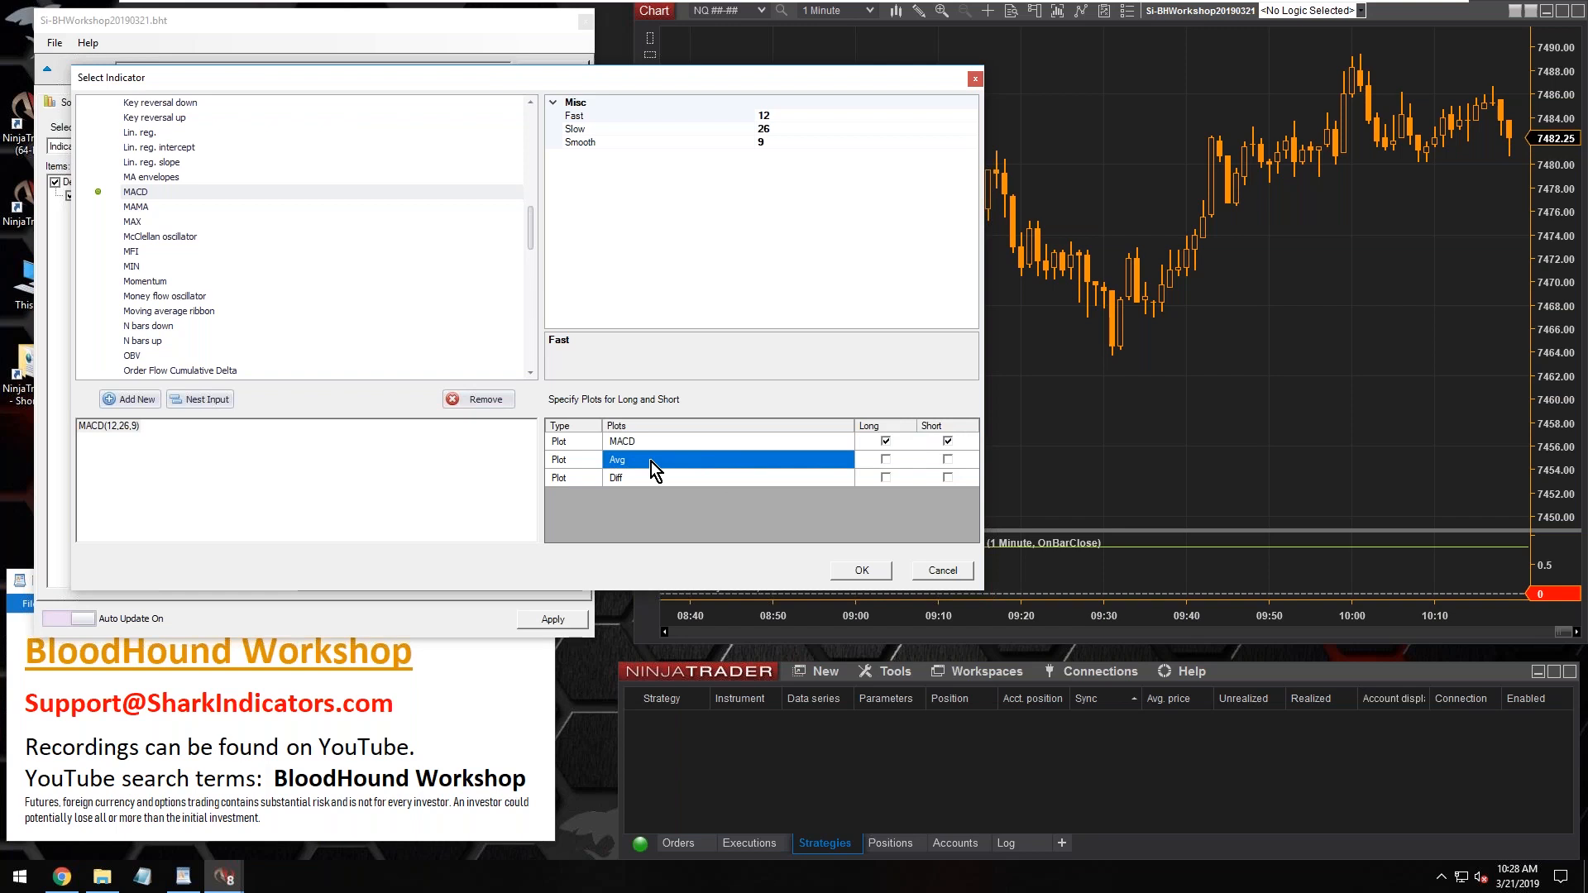
{"action": "left_click", "coordinate": [885, 460]}
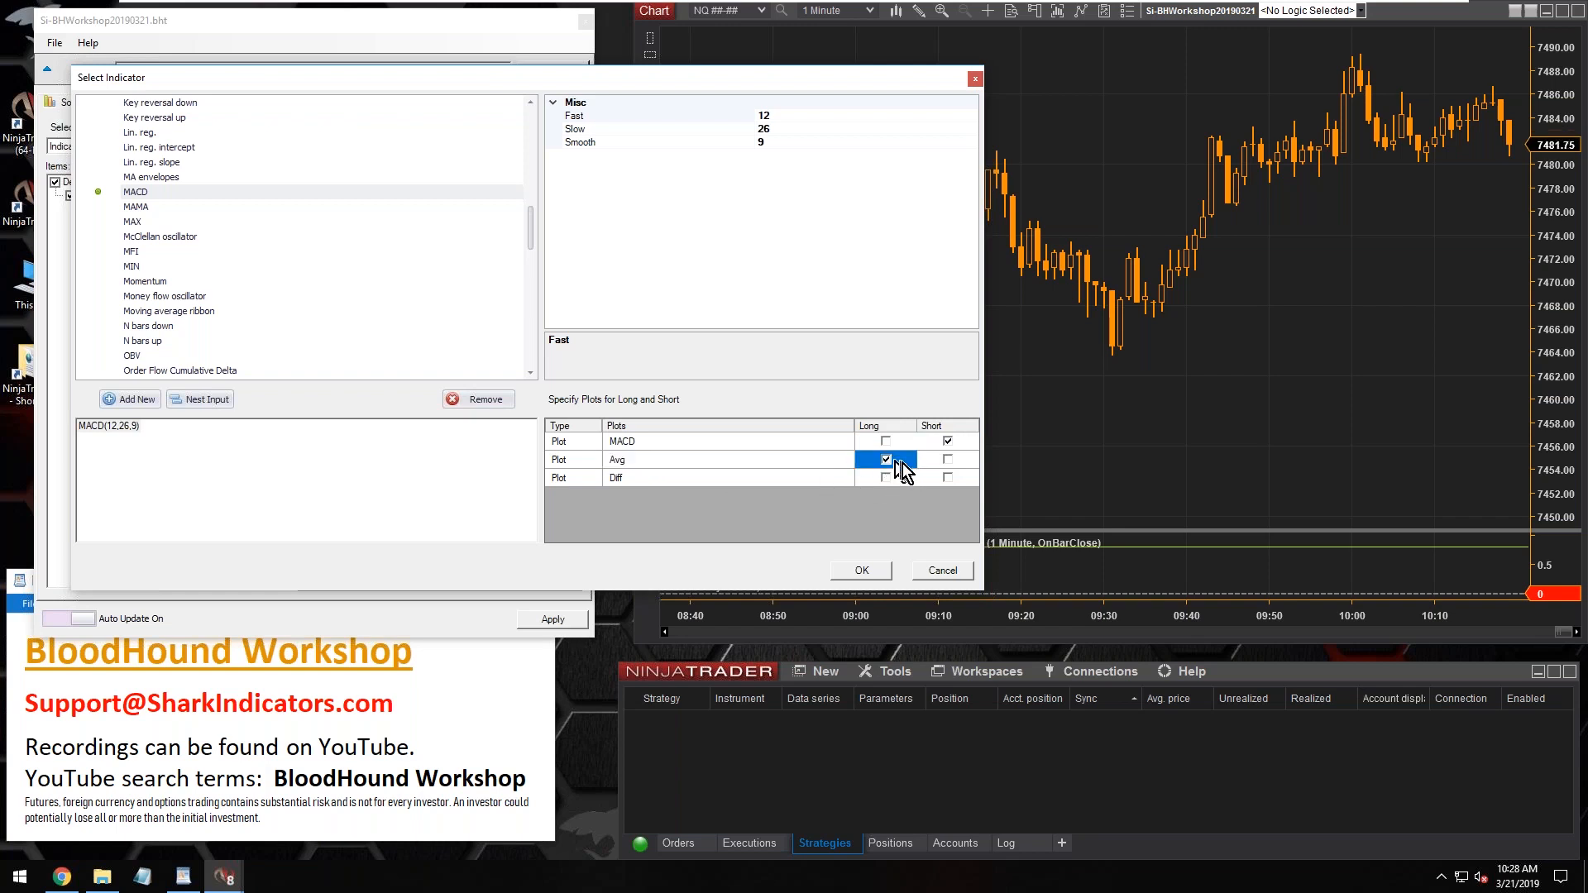
{"action": "left_click", "coordinate": [948, 461]}
{"action": "left_click", "coordinate": [885, 441]}
{"action": "left_click", "coordinate": [948, 441]}
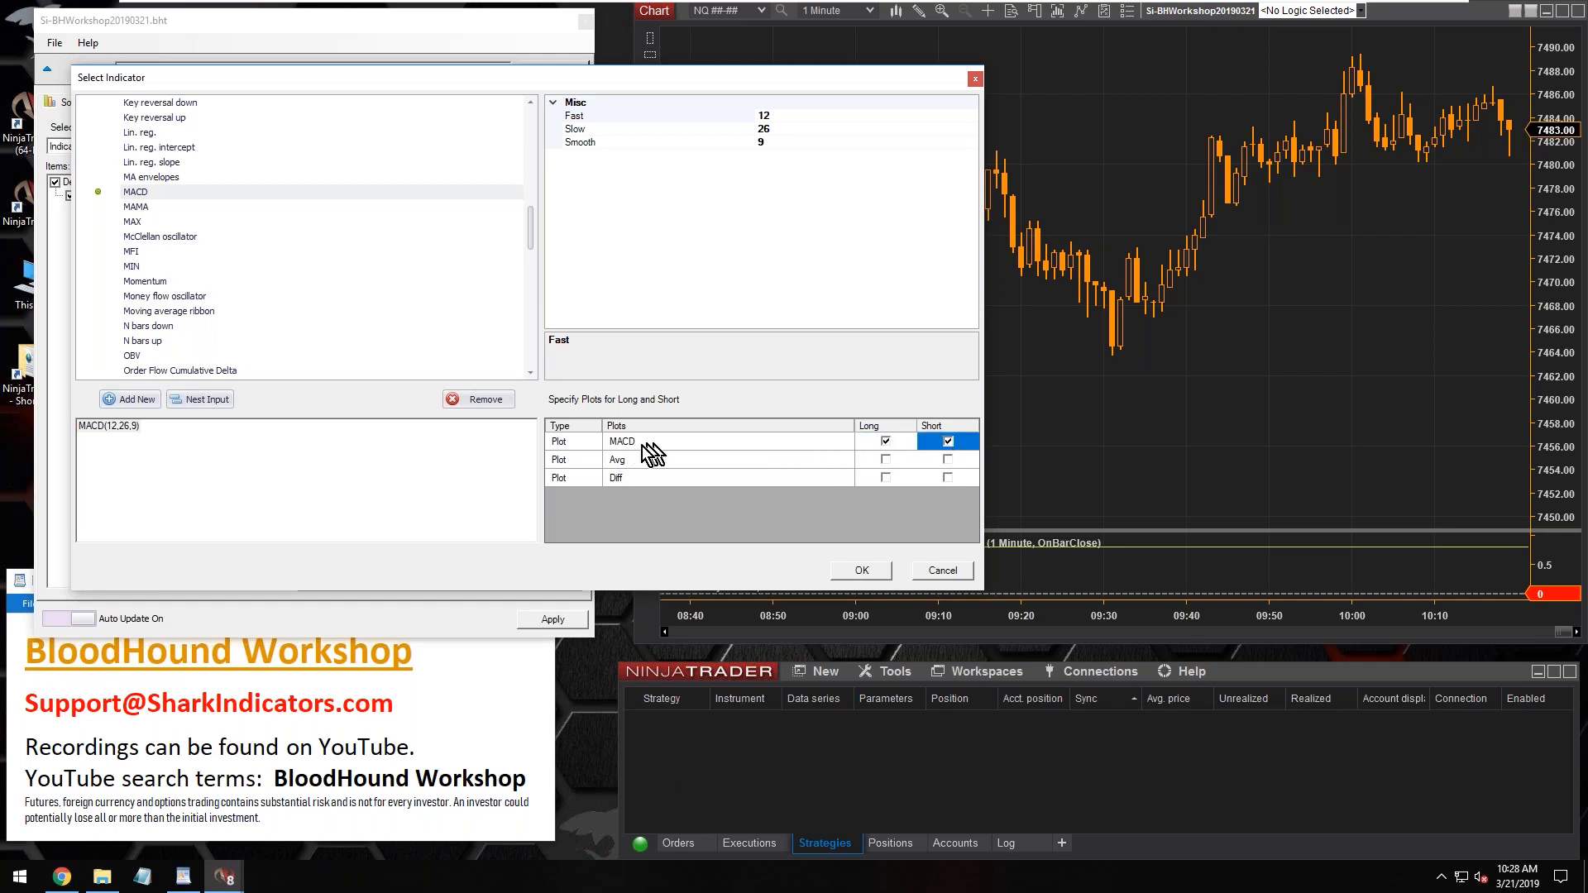
{"action": "left_click", "coordinate": [864, 576]}
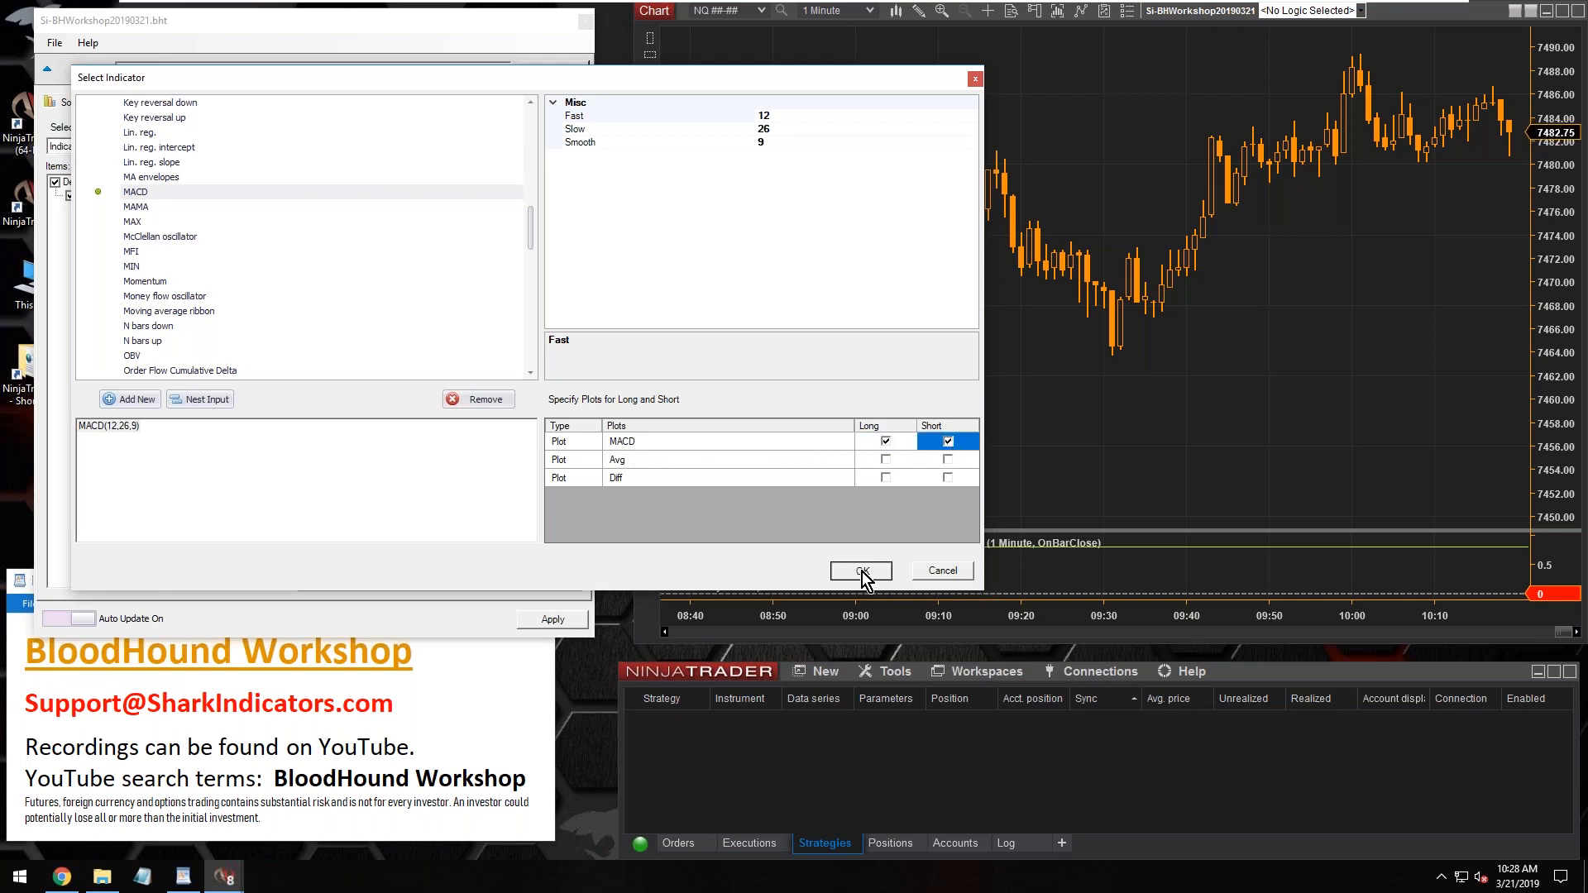
Add the MACD indicator to the chart's configured indicators
{"action": "left_click", "coordinate": [453, 302]}
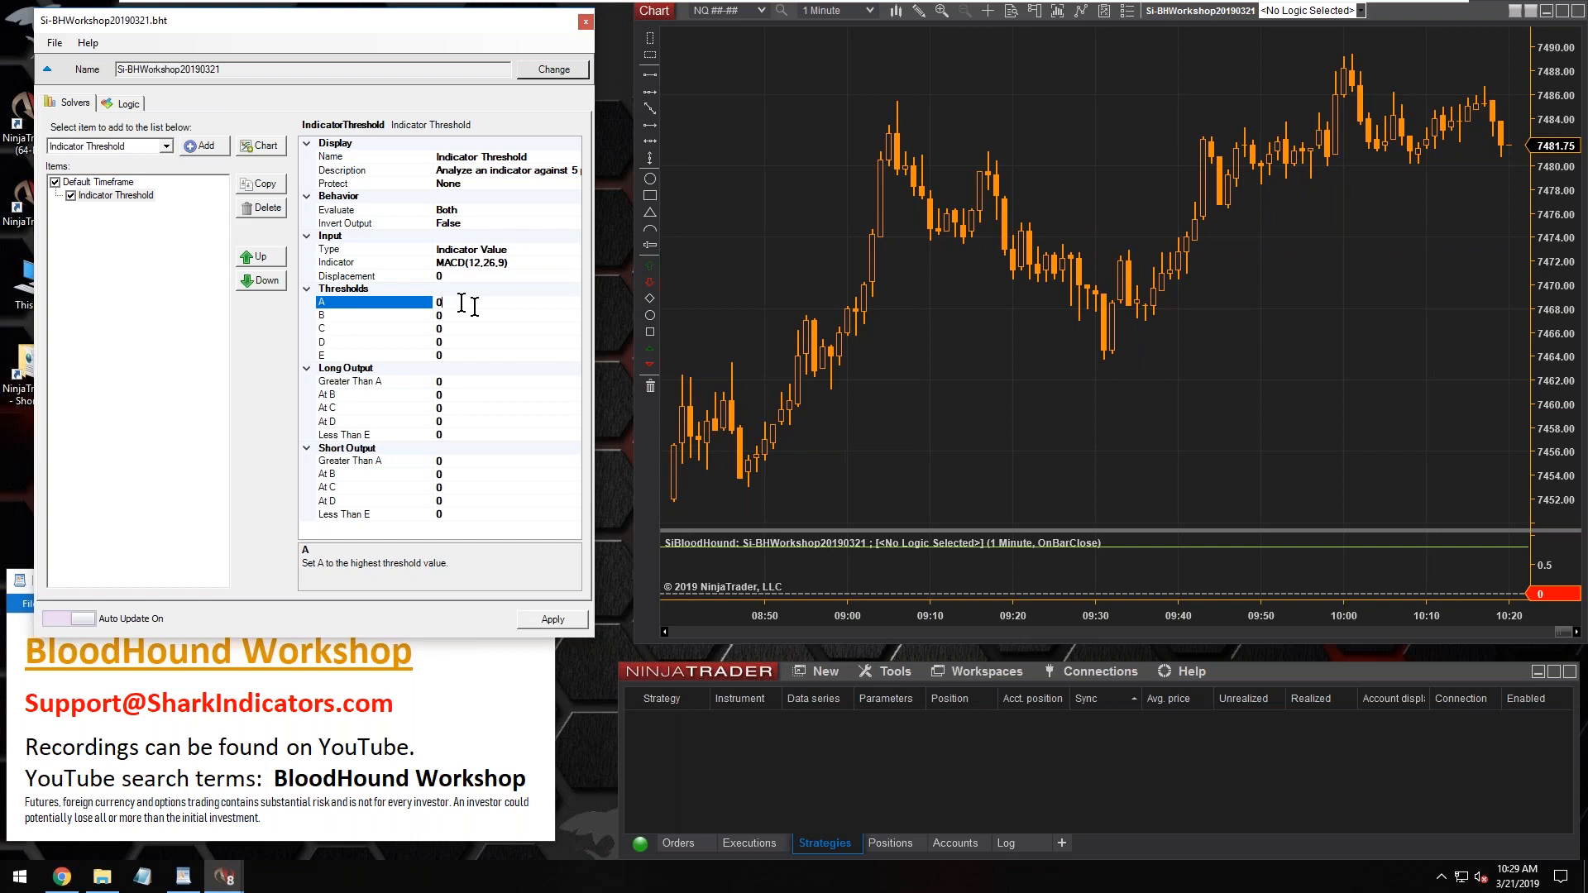
{"action": "left_click", "coordinate": [1026, 60]}
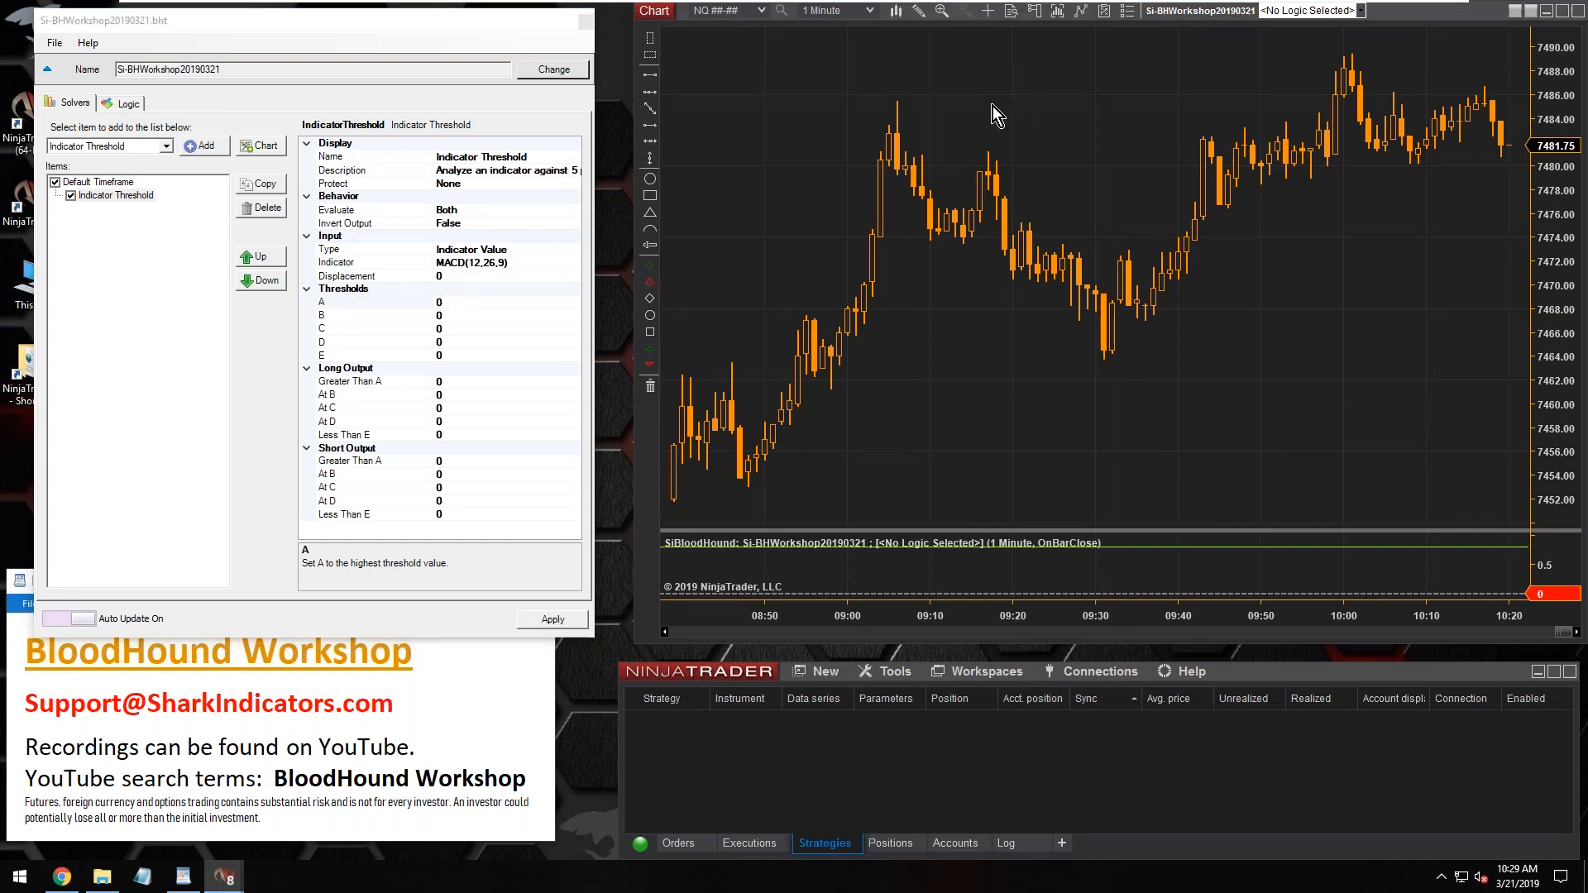
{"action": "key", "text": "ctrl+i"}
{"action": "double_click", "coordinate": [721, 225]}
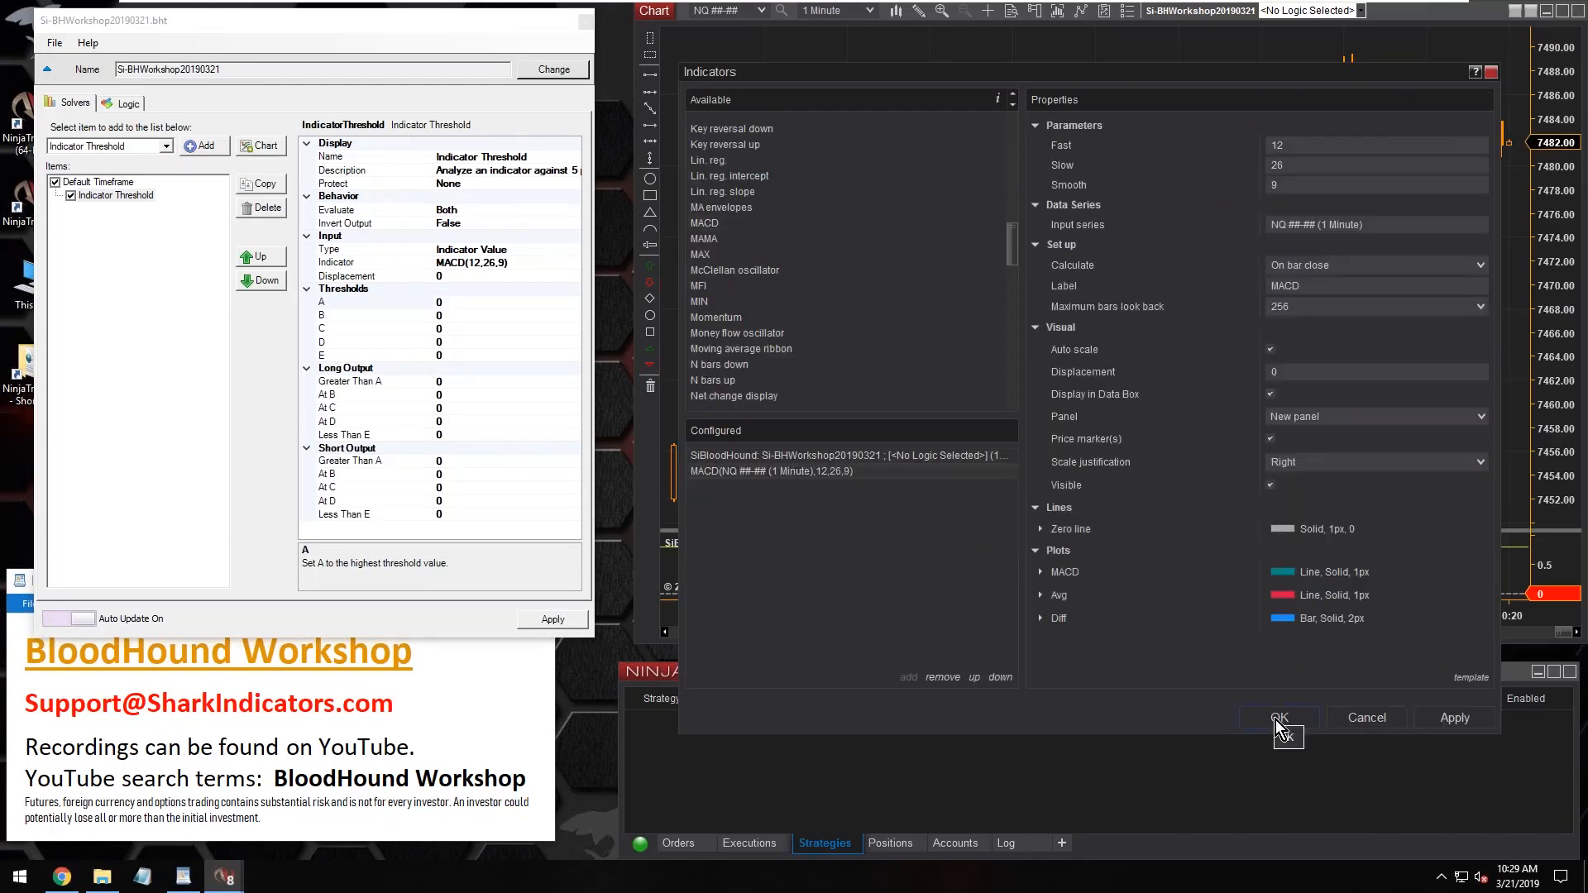
Format the chart indicator's MACD plot with a DeepSkyBlue colour and a width of 3
{"action": "left_click", "coordinate": [1041, 572]}
{"action": "scroll", "coordinate": [1075, 579], "scroll_direction": "down", "scroll_amount": 2}
{"action": "double_click", "coordinate": [1285, 612]}
{"action": "type", "text": "3"}
{"action": "left_click", "coordinate": [1349, 549]}
{"action": "scroll", "coordinate": [1365, 489], "scroll_direction": "up", "scroll_amount": 18}
{"action": "scroll", "coordinate": [1367, 476], "scroll_direction": "down", "scroll_amount": 13}
{"action": "scroll", "coordinate": [1372, 432], "scroll_direction": "up", "scroll_amount": 5}
{"action": "left_click", "coordinate": [1370, 430]}
Make the Diff bars match the data series width and colour them DimGray
{"action": "left_click", "coordinate": [1042, 653]}
{"action": "scroll", "coordinate": [1117, 625], "scroll_direction": "down", "scroll_amount": 3}
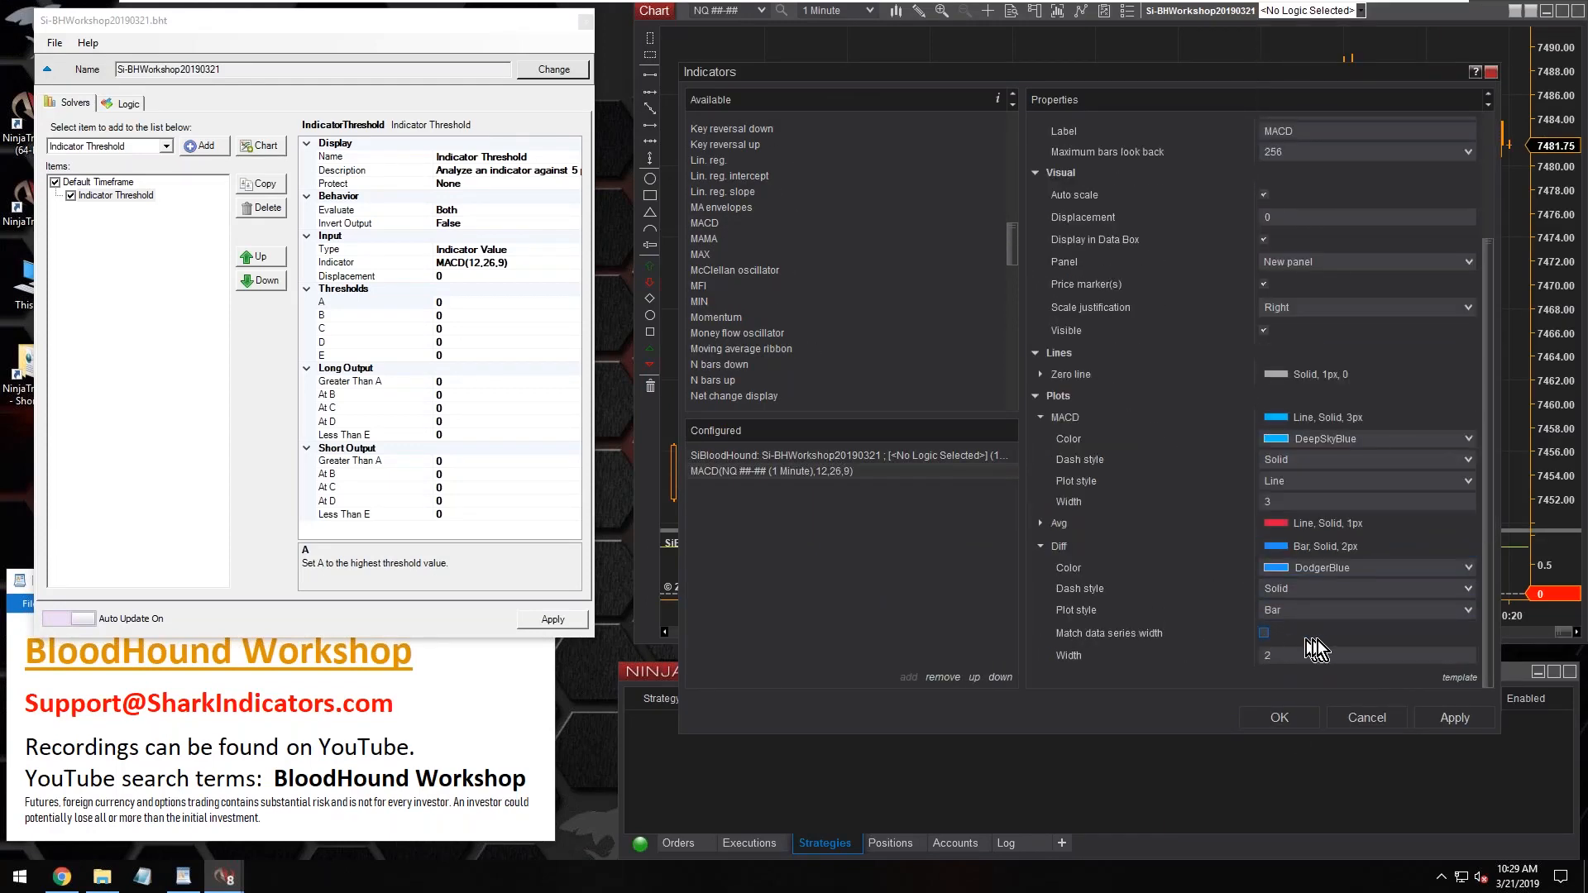
{"action": "left_click", "coordinate": [1264, 632]}
{"action": "left_click", "coordinate": [1375, 589]}
{"action": "scroll", "coordinate": [1354, 410], "scroll_direction": "up", "scroll_amount": 5}
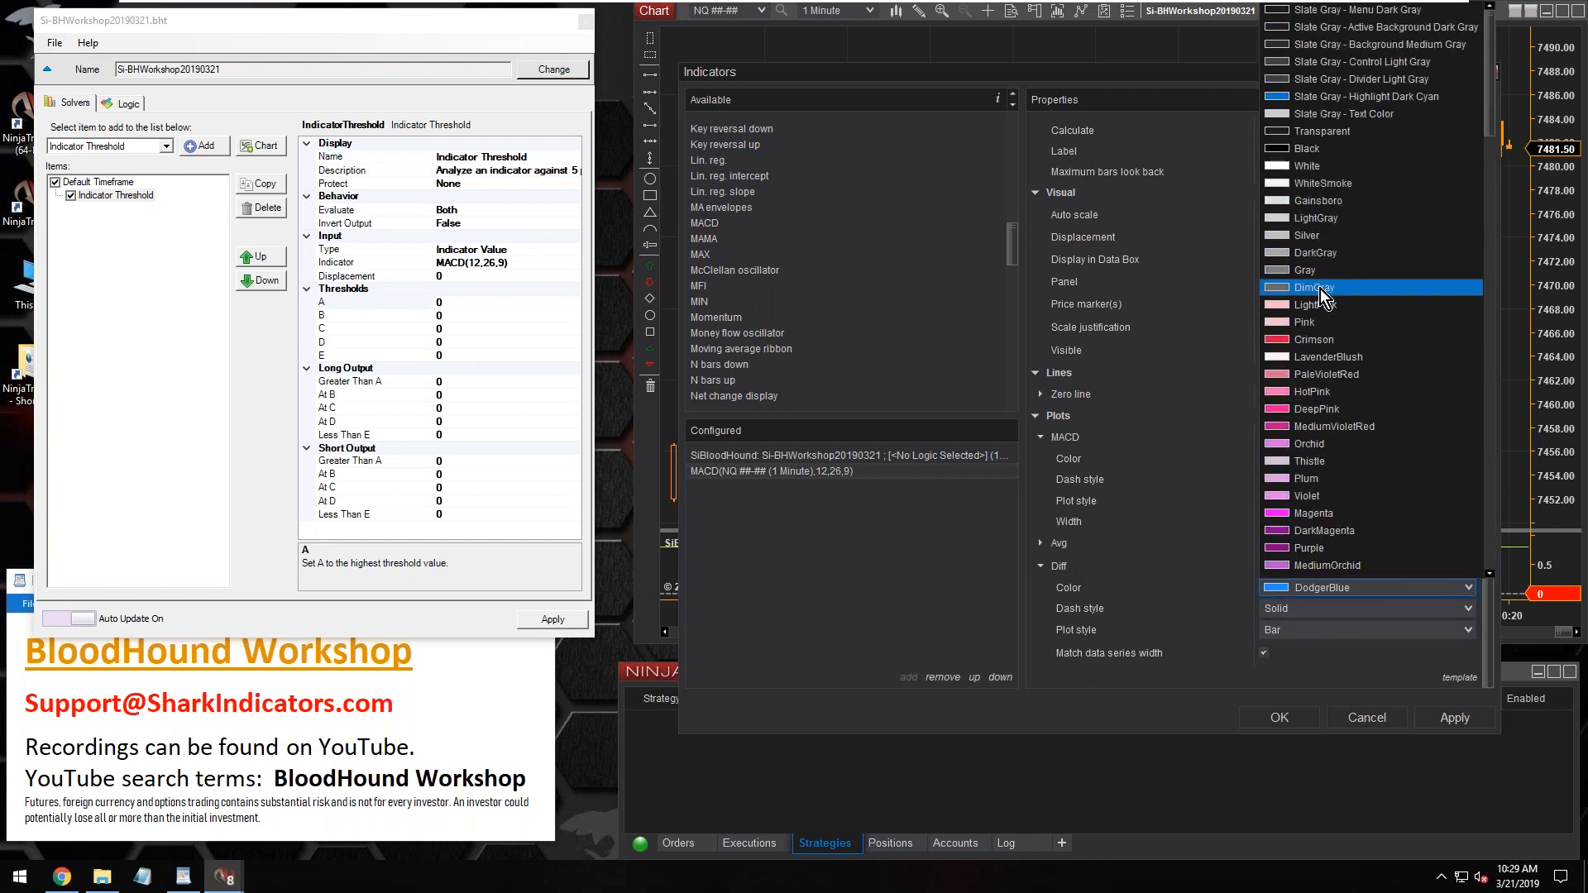
{"action": "left_click", "coordinate": [1320, 289]}
Hide the Avg plot by making it Transparent and apply the indicator settings to the chart
{"action": "left_click", "coordinate": [1061, 546]}
{"action": "left_click", "coordinate": [1408, 566]}
{"action": "left_click", "coordinate": [1321, 132]}
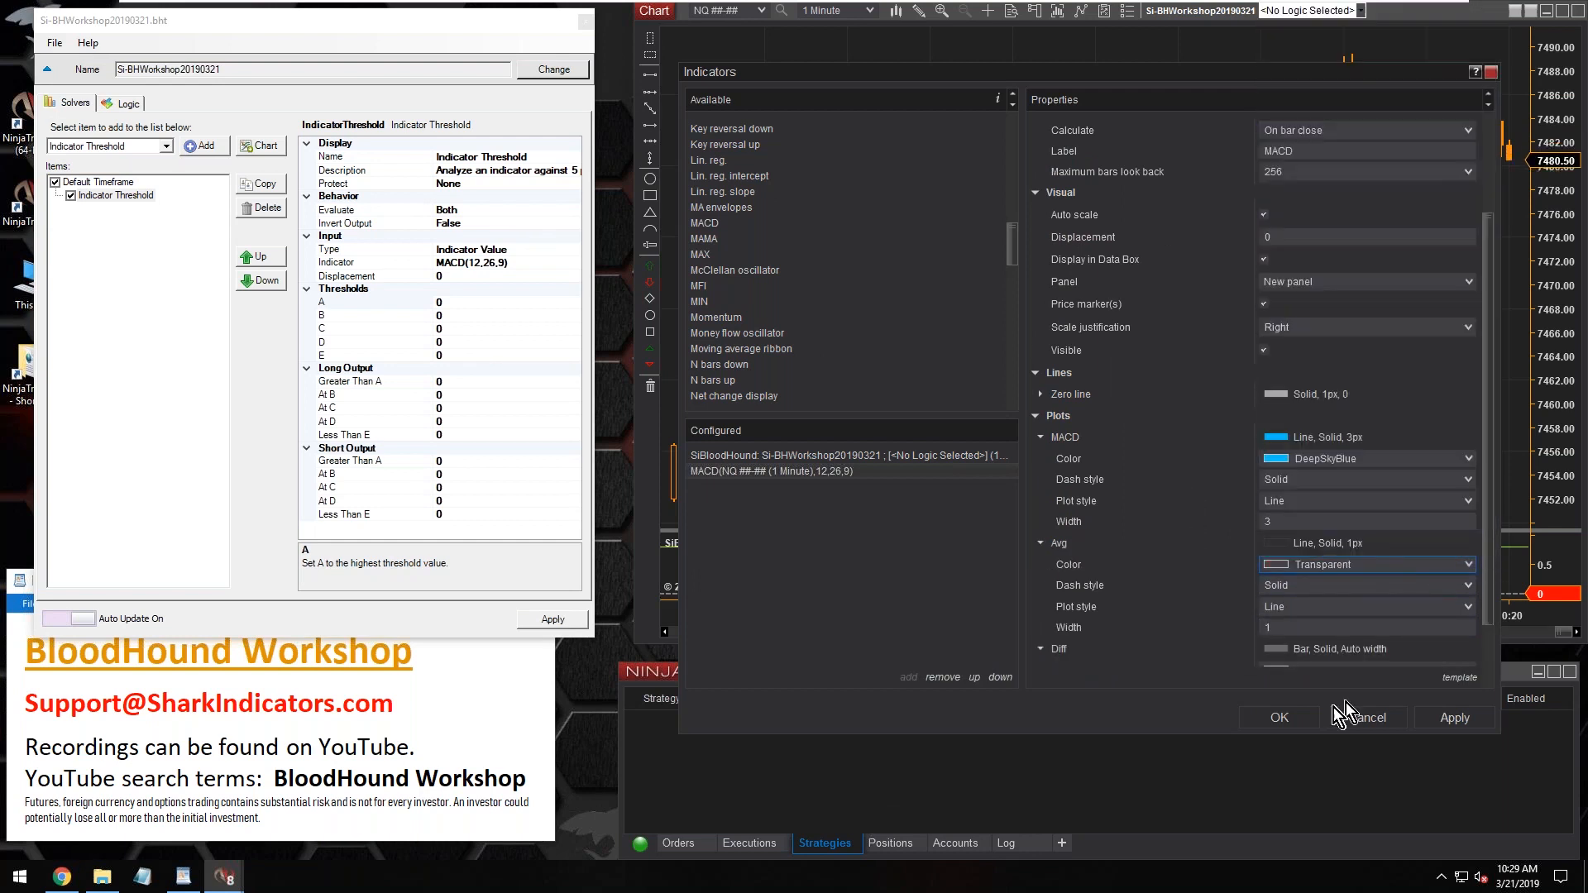
{"action": "left_click", "coordinate": [1274, 718]}
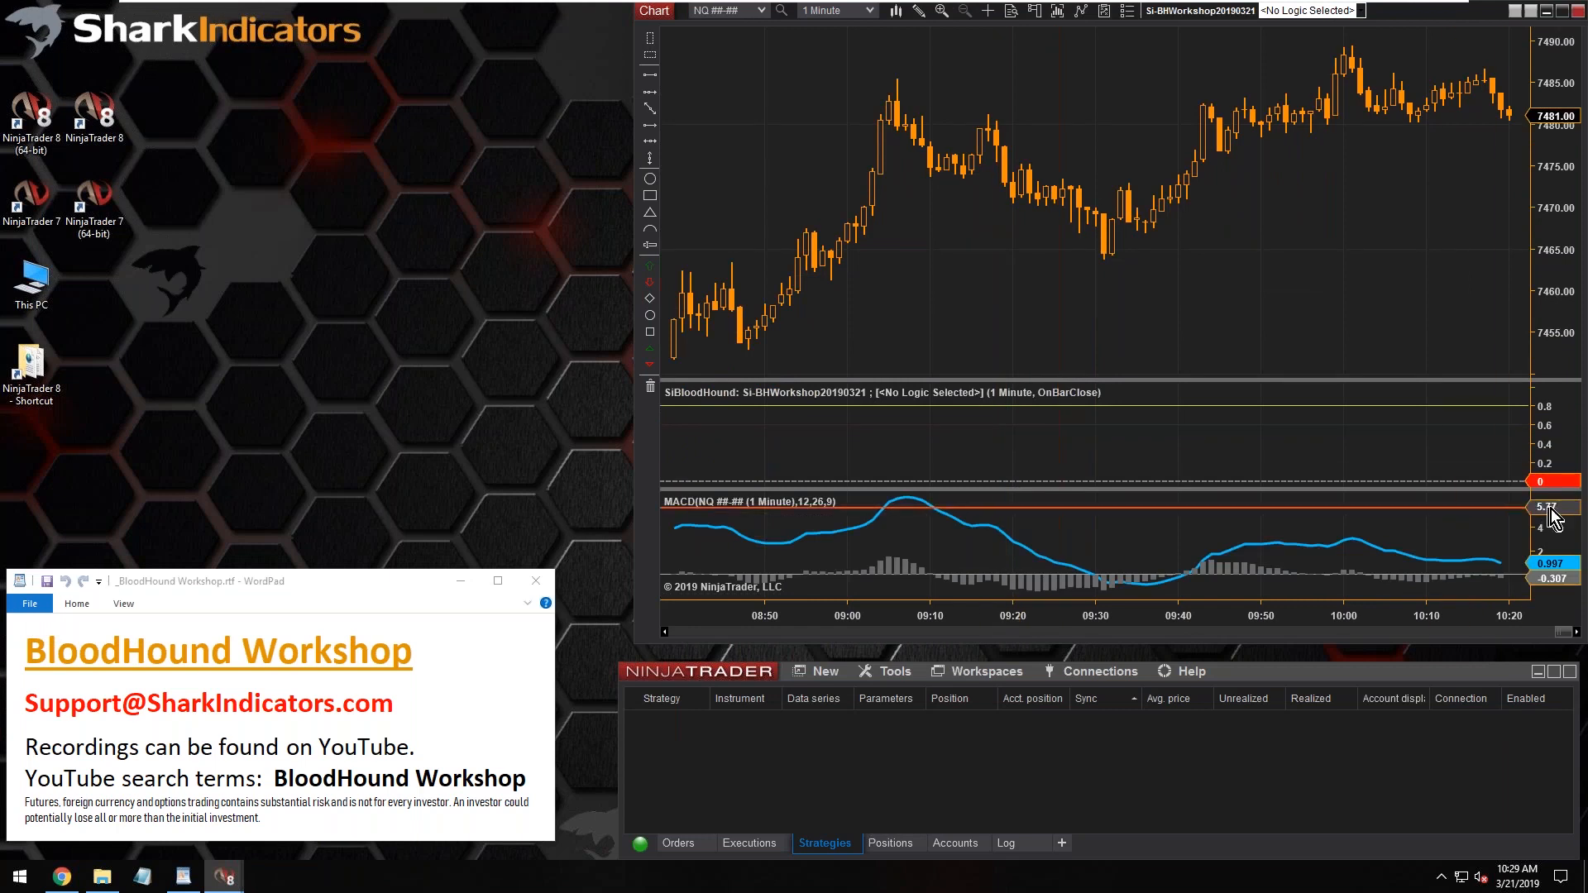
Arrange an enlarged MACD panel above the SiBloodHound panel and reopen the template editor with the Indicator Threshold solver selected
{"action": "left_click_drag", "start_coordinate": [1193, 371], "coordinate": [1192, 281]}
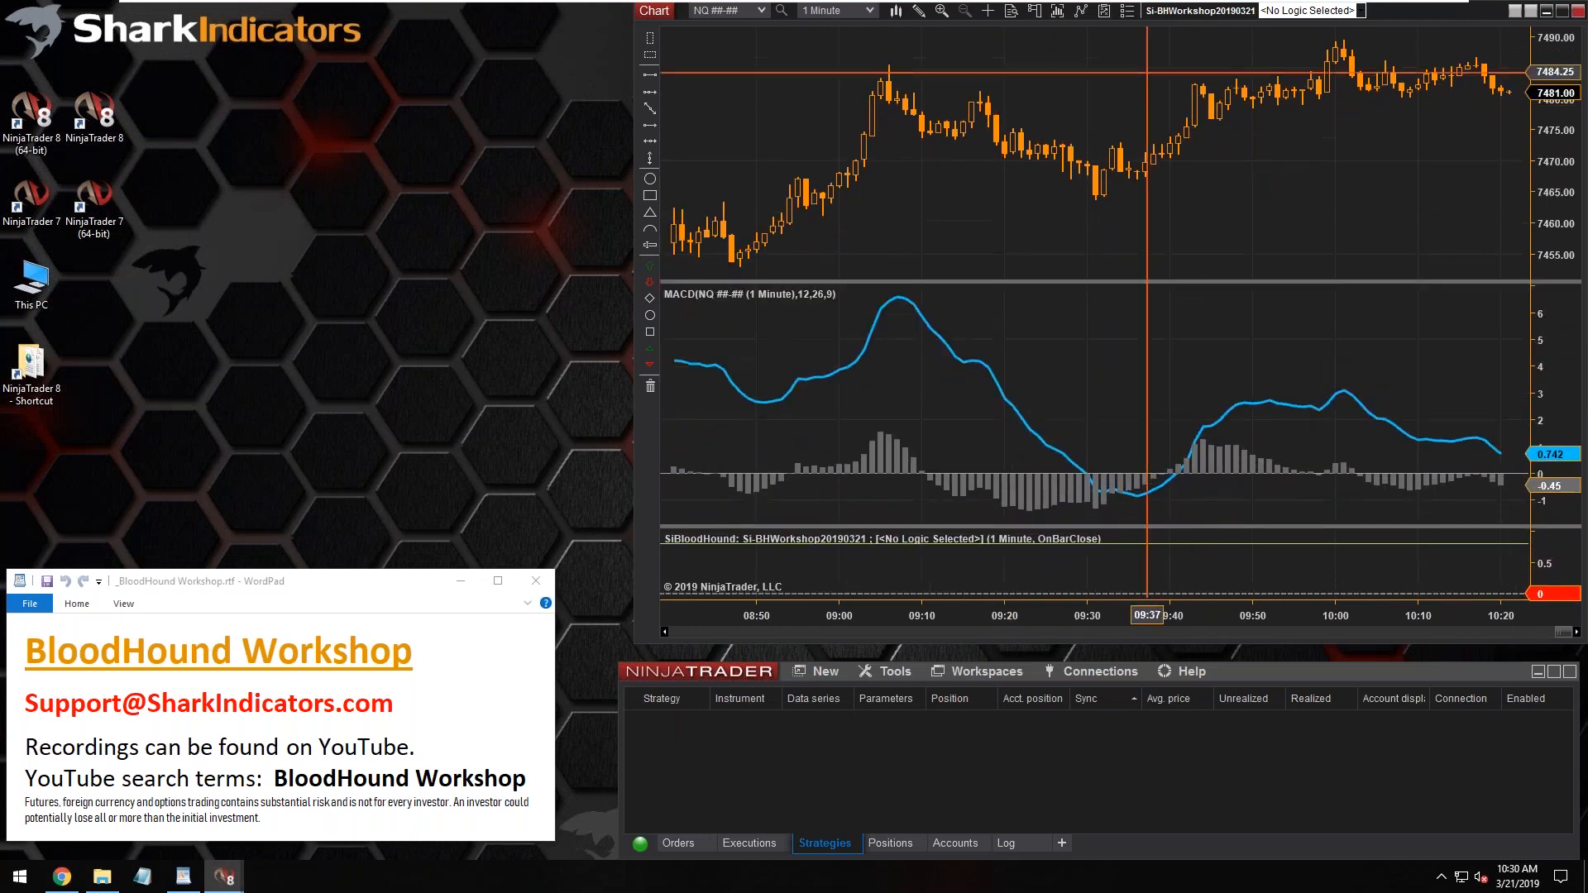
{"action": "left_click", "coordinate": [1179, 10]}
{"action": "left_click_drag", "start_coordinate": [485, 182], "coordinate": [331, 25]}
{"action": "left_click", "coordinate": [118, 201]}
{"action": "left_click_drag", "start_coordinate": [354, 536], "coordinate": [362, 634]}
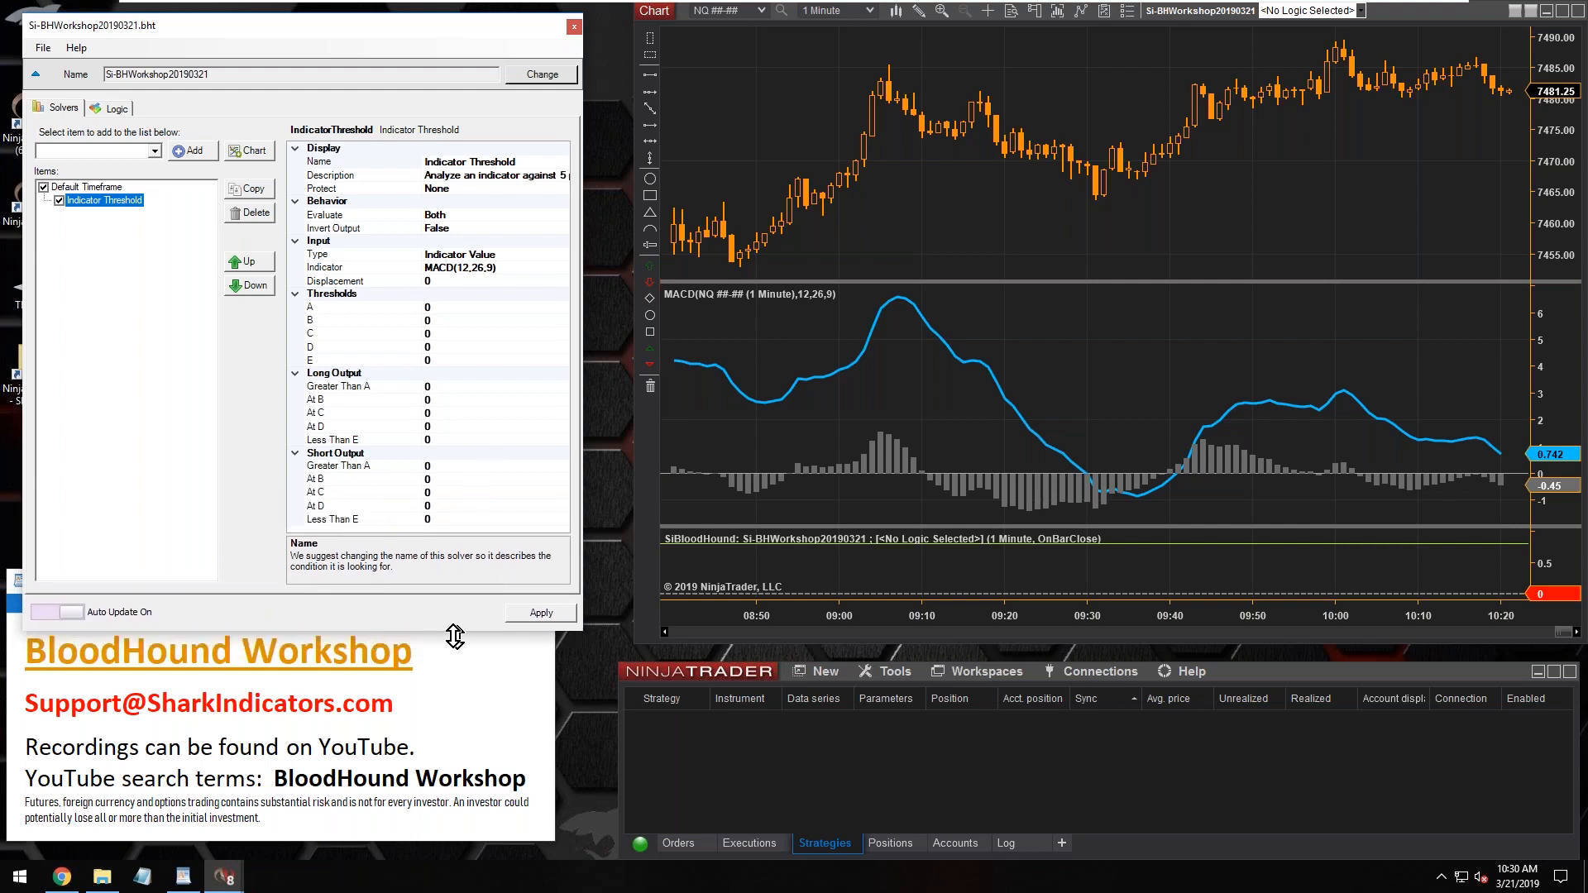
{"action": "left_click", "coordinate": [445, 306]}
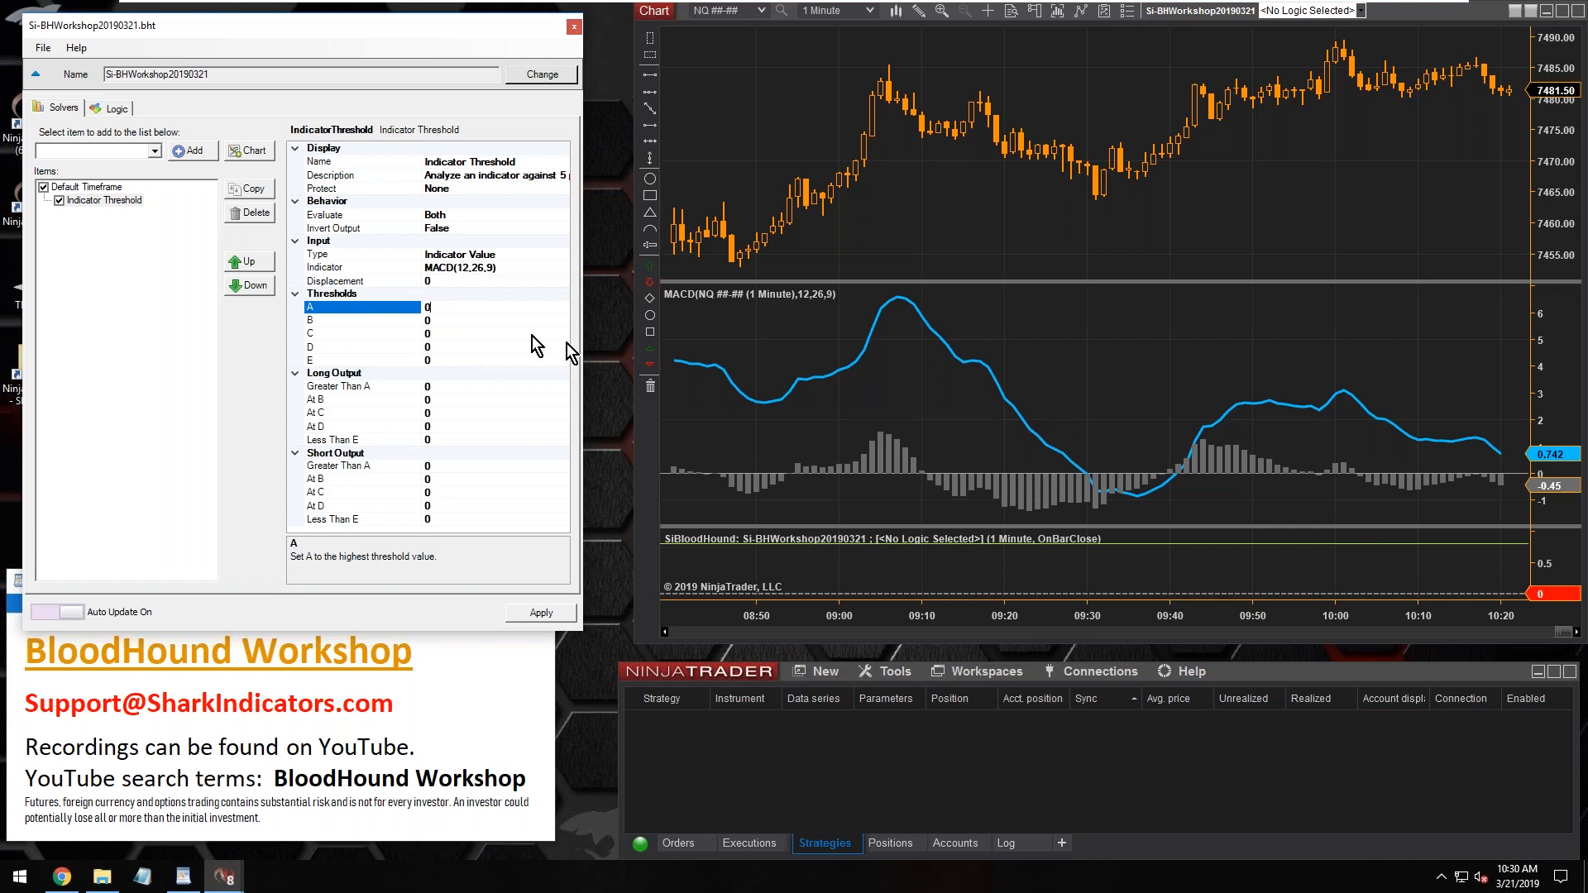
{"action": "left_click", "coordinate": [681, 345]}
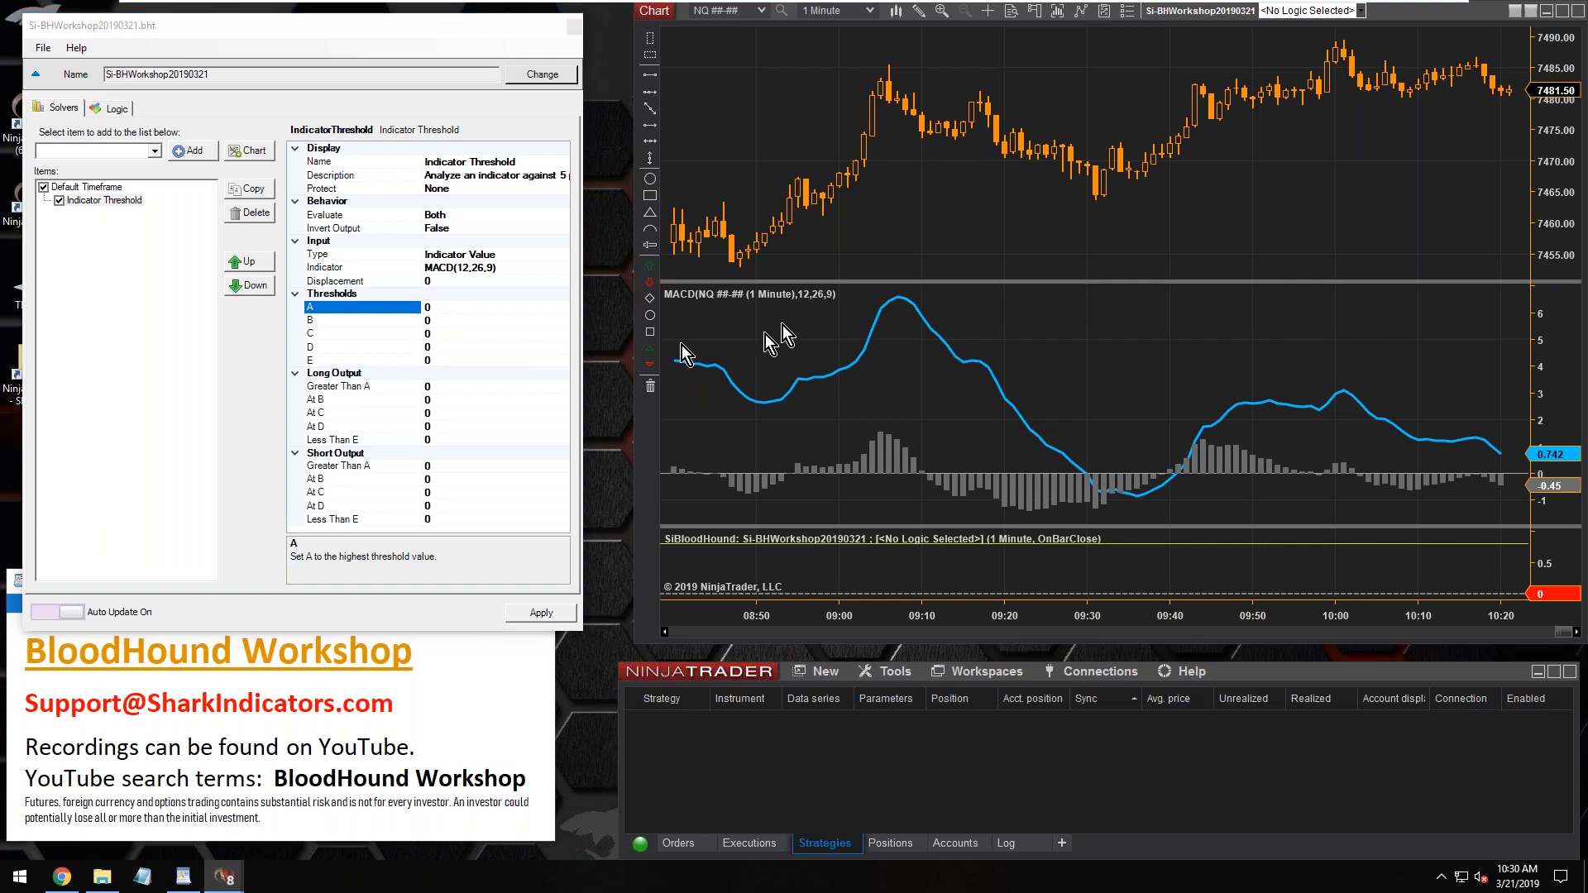
{"action": "middle_click", "coordinate": [920, 301]}
{"action": "left_click", "coordinate": [935, 339]}
{"action": "left_click", "coordinate": [921, 378]}
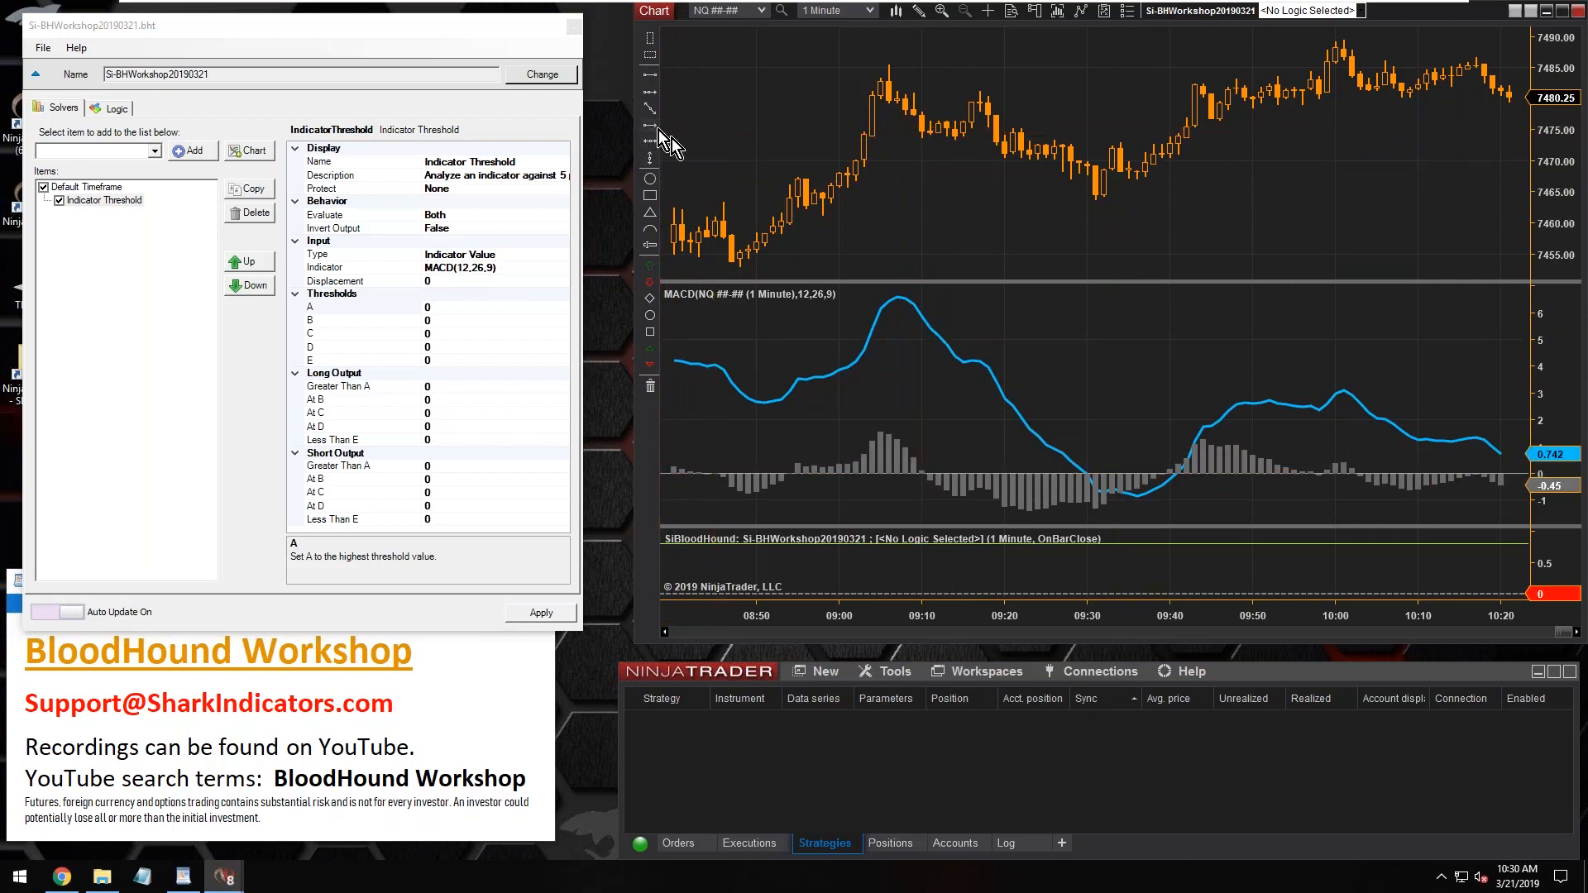
Draw a rising arrow beside the MACD climb near 09:40 and a falling arrow beside its drop near 09:20
{"action": "left_click", "coordinate": [655, 126]}
{"action": "left_click", "coordinate": [1158, 448]}
{"action": "left_click", "coordinate": [1222, 391]}
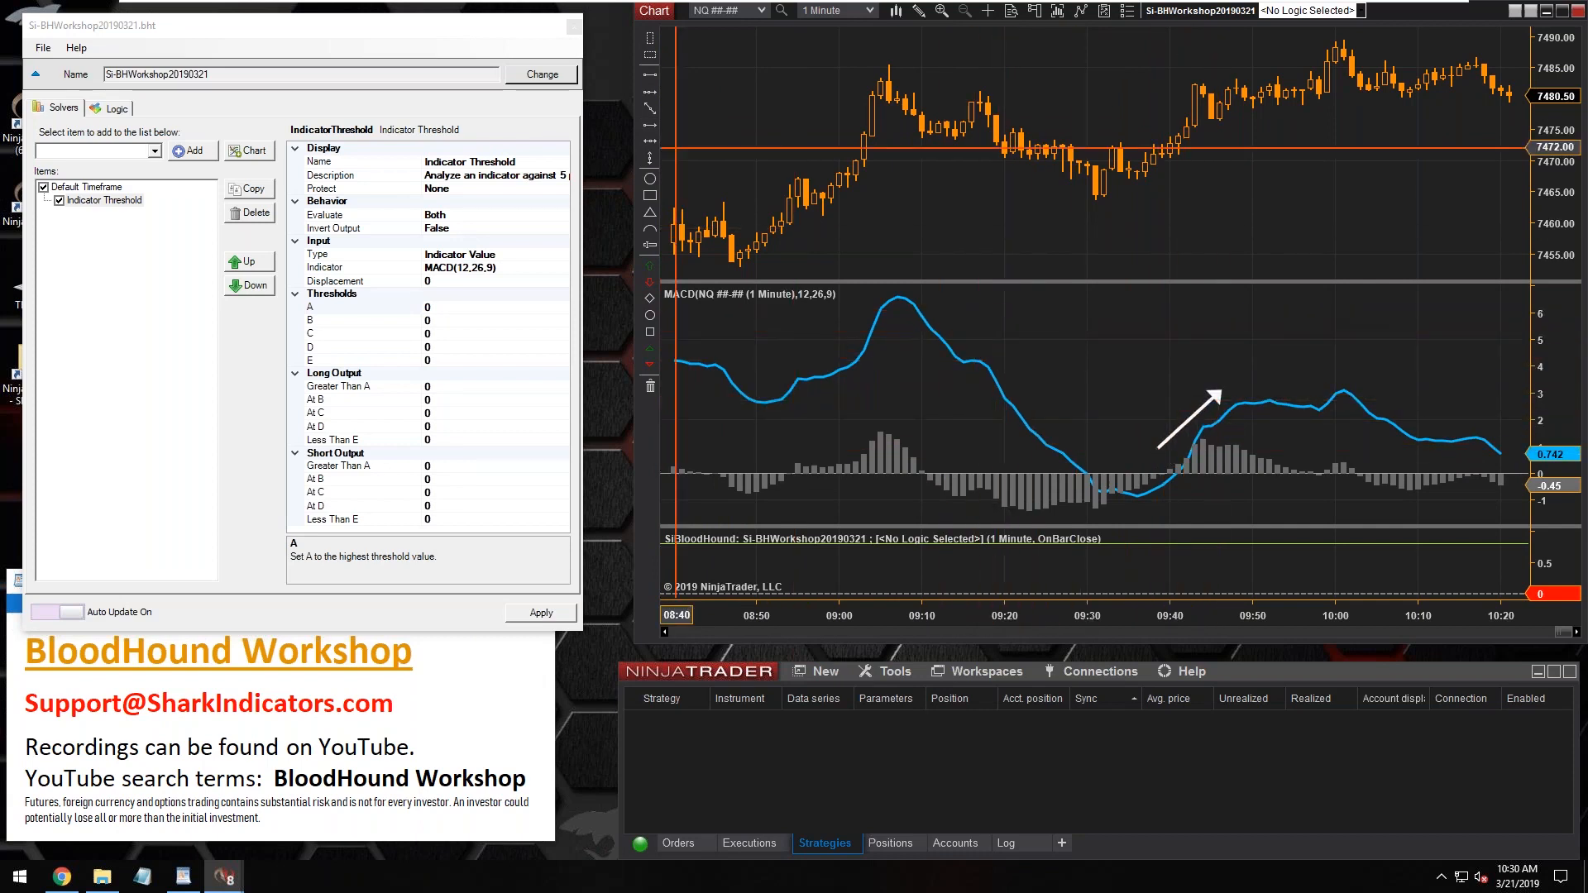
{"action": "left_click", "coordinate": [655, 126]}
{"action": "left_click", "coordinate": [989, 355]}
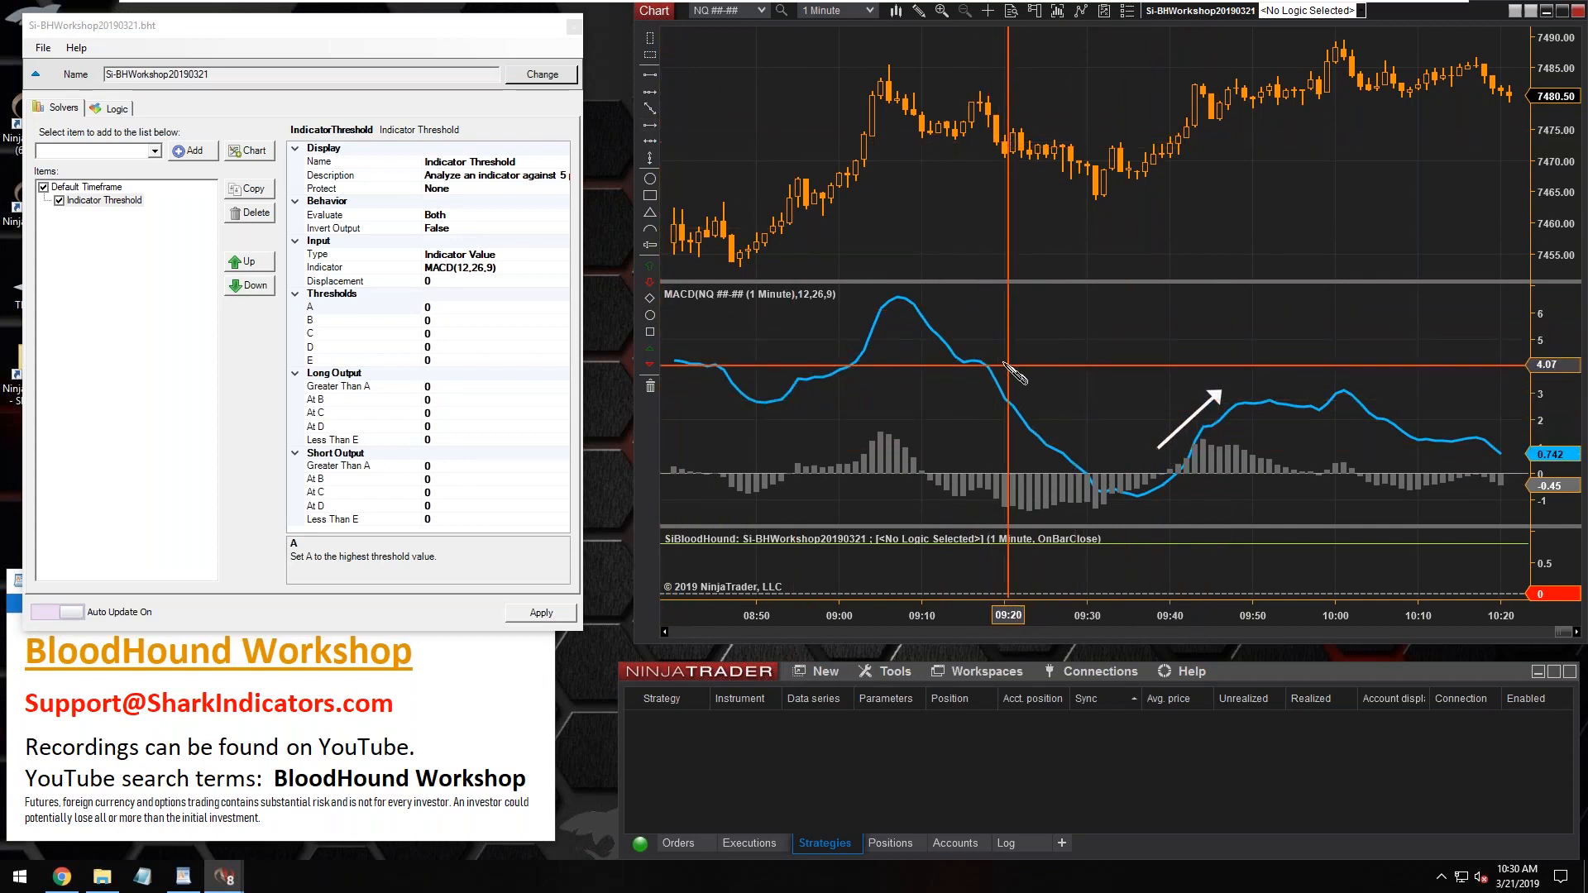
{"action": "left_click", "coordinate": [1040, 412]}
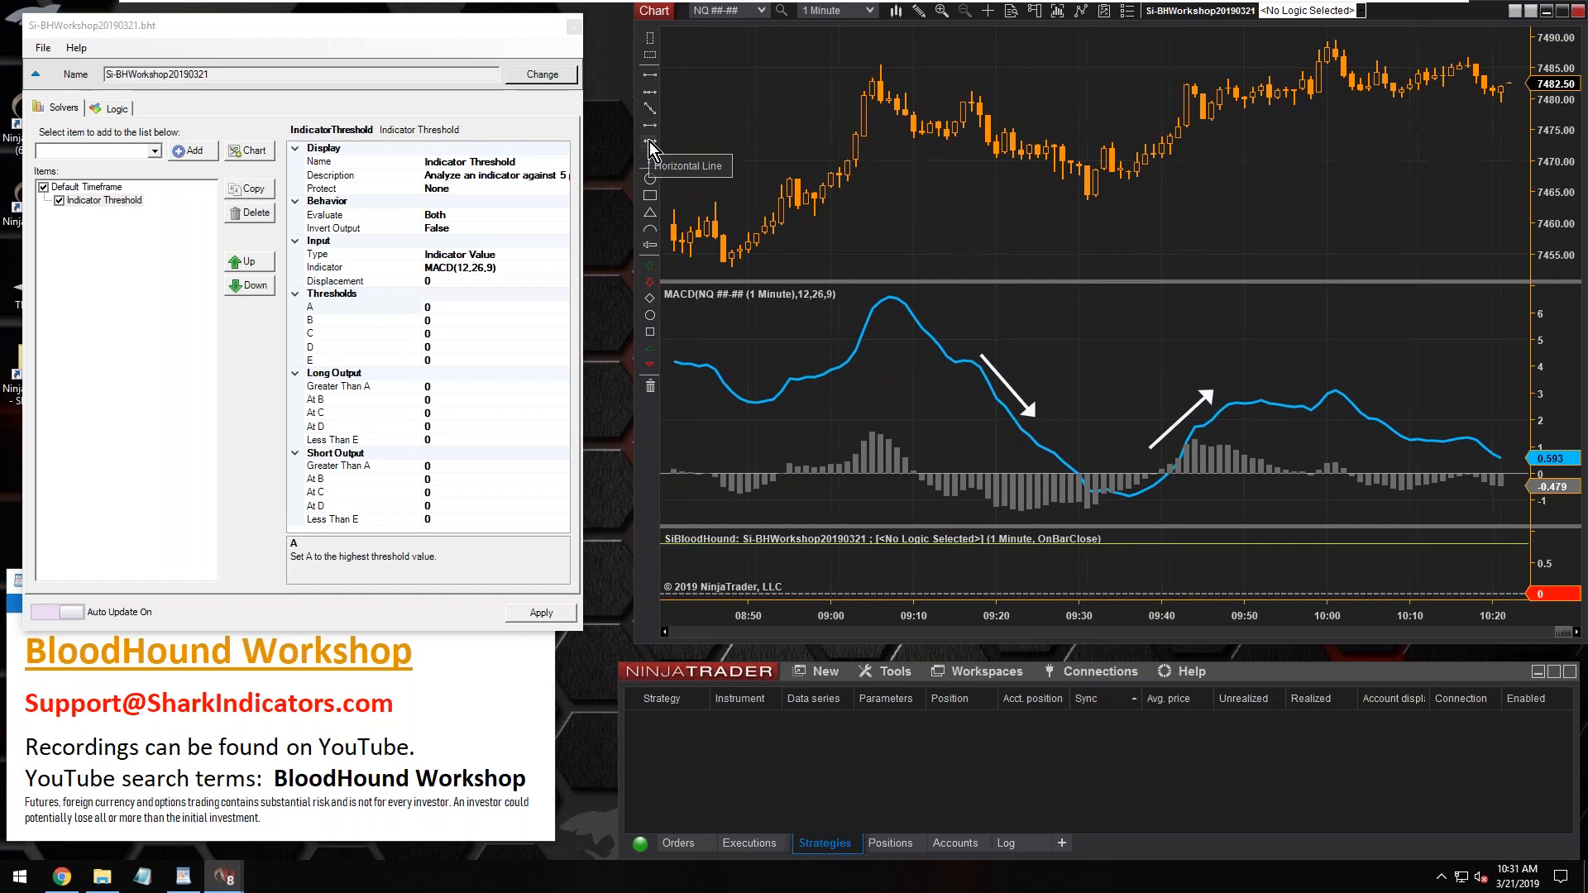
Mark a dashed horizontal level at about 2 in the MACD panel and draw a dashed ellipse around the 09:00 to 09:16 peak
{"action": "left_click", "coordinate": [964, 420]}
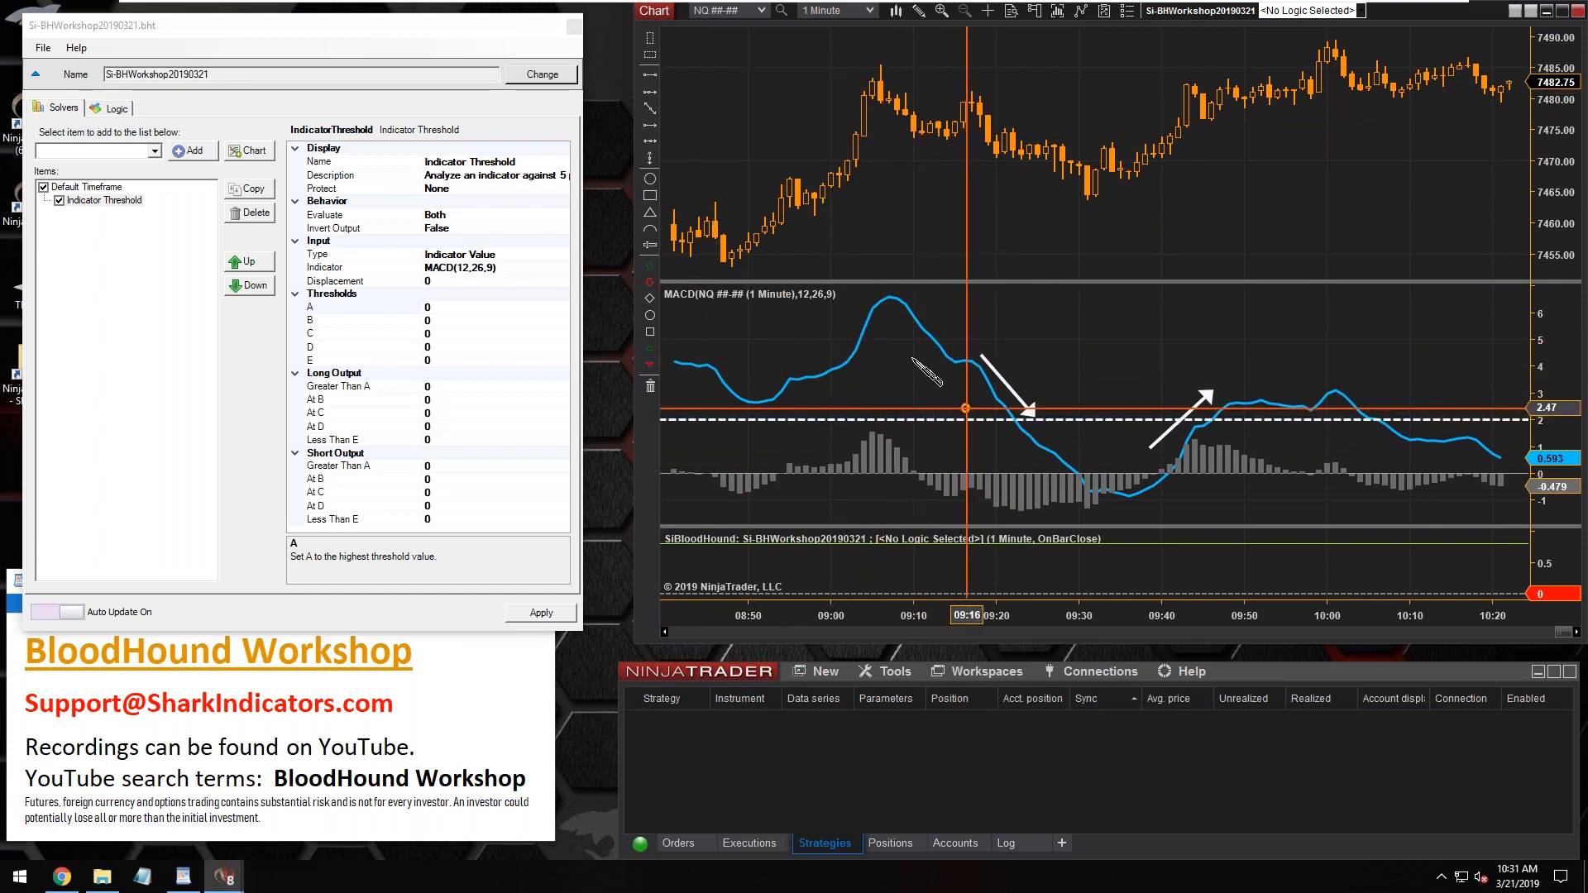
{"action": "left_click", "coordinate": [840, 320]}
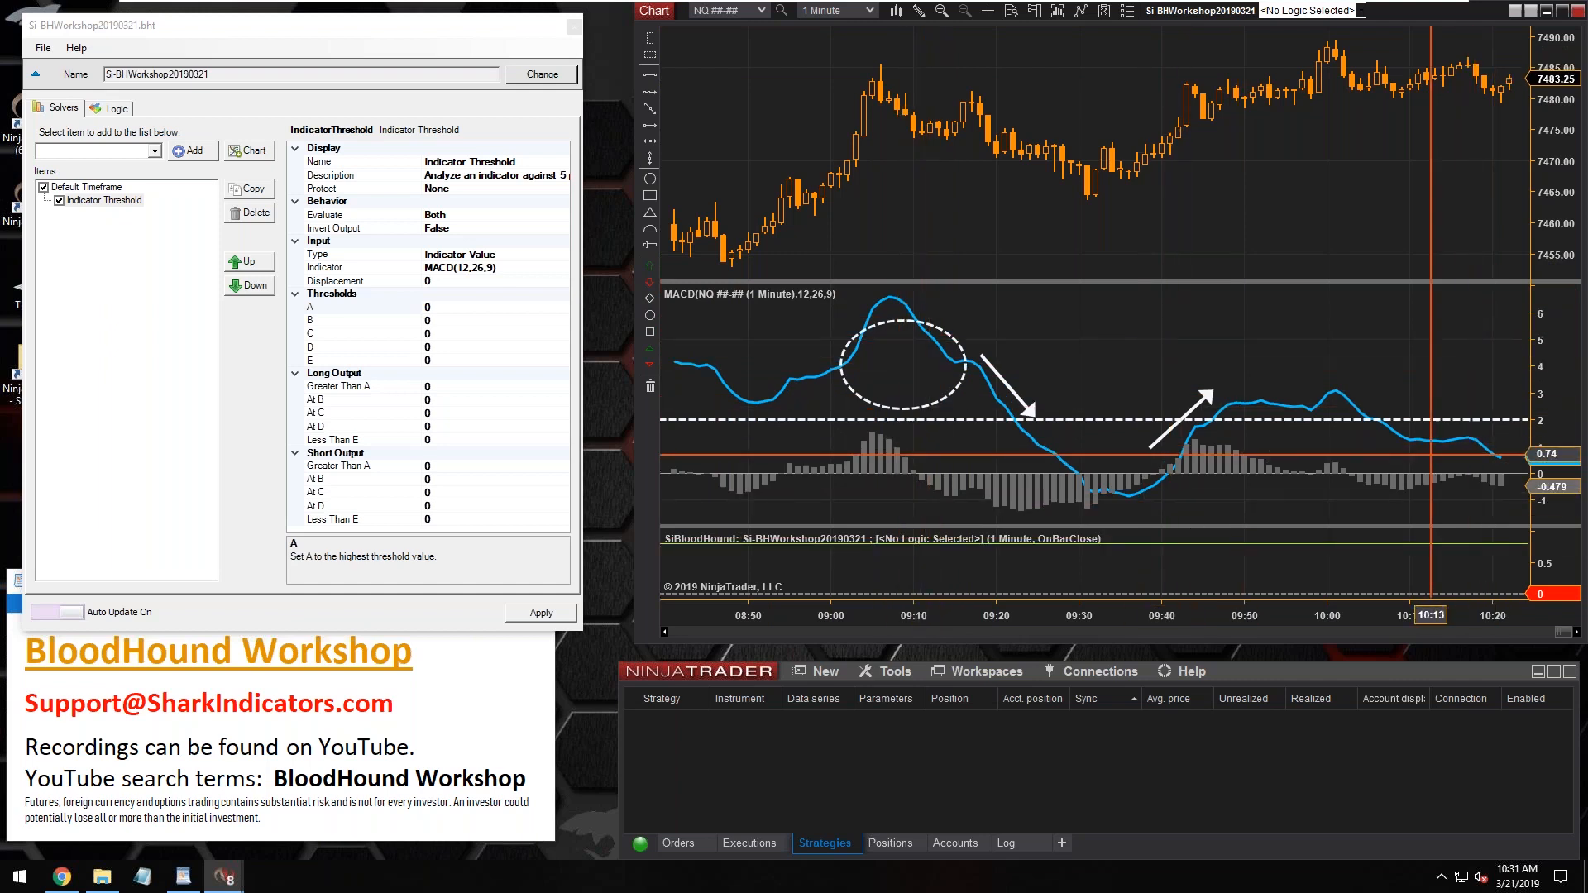
Mark a dashed horizontal level at about -2 in the MACD panel and draw a dashed ellipse below it around 09:07 to 09:22
{"action": "mouse_move", "coordinate": [1568, 456]}
{"action": "left_mouse_down"}
{"action": "mouse_move", "coordinate": [1568, 380]}
{"action": "mouse_move", "coordinate": [1569, 443]}
{"action": "left_mouse_up"}
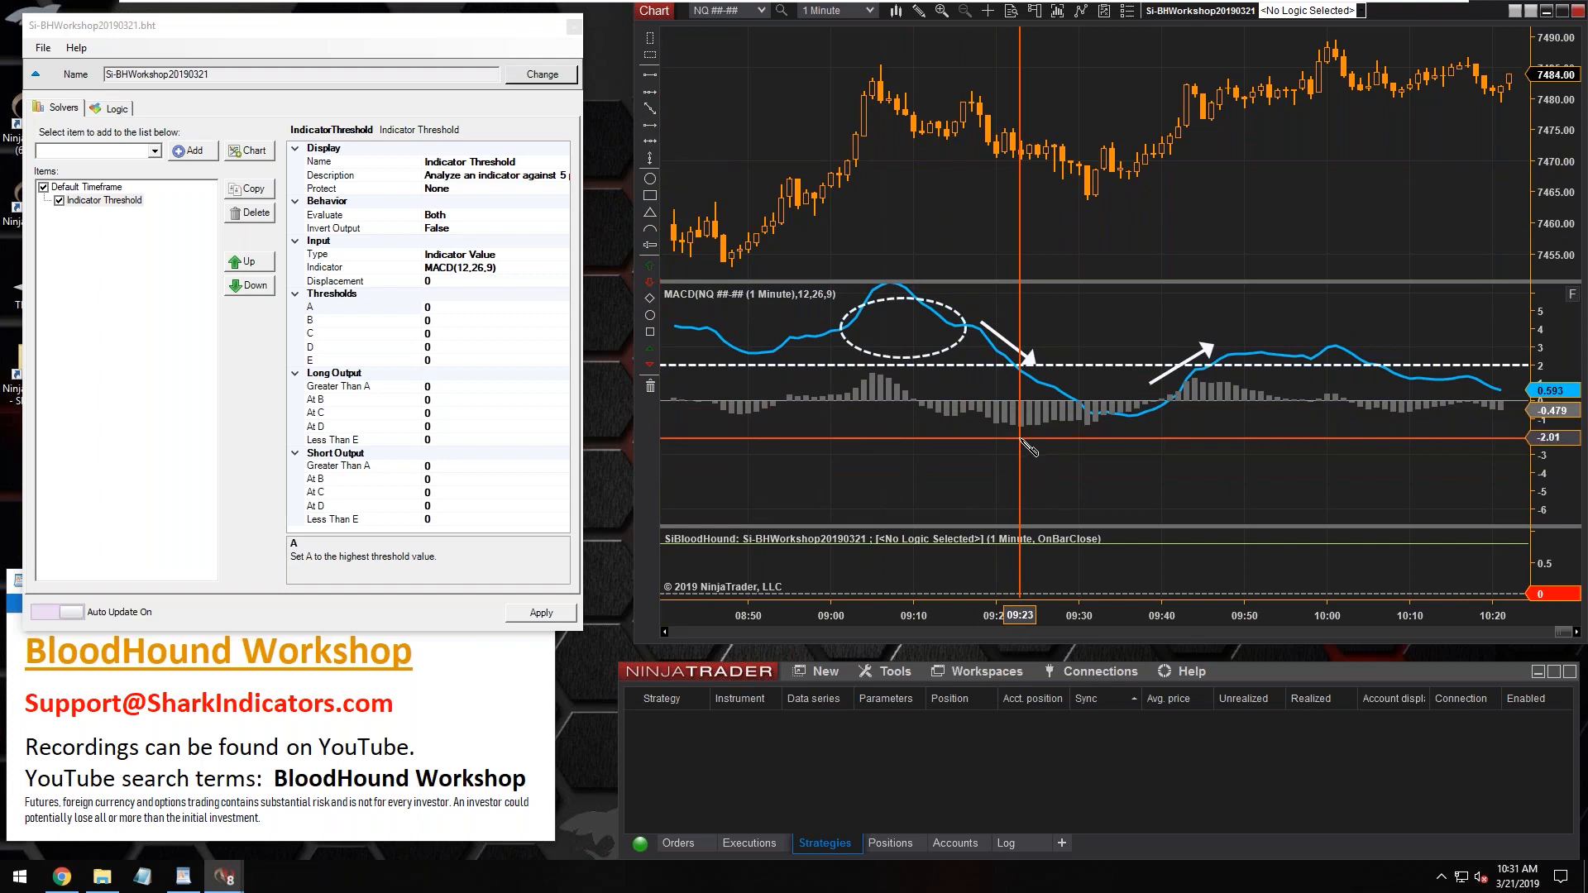
{"action": "left_click", "coordinate": [1022, 439]}
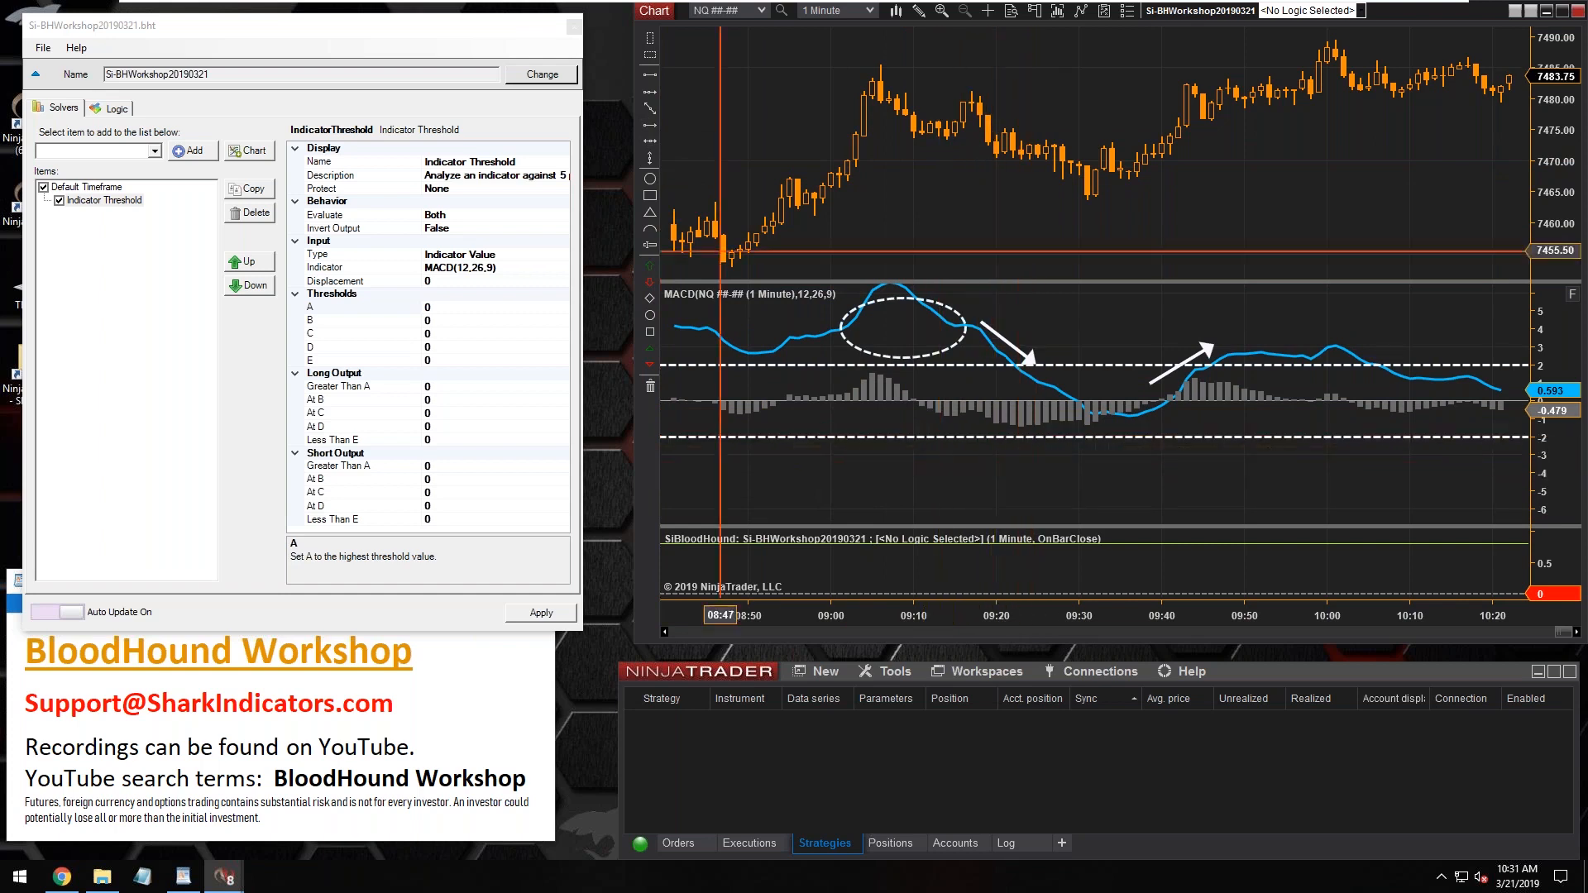
{"action": "left_click", "coordinate": [651, 180]}
{"action": "left_click", "coordinate": [895, 450]}
{"action": "left_click", "coordinate": [1018, 503]}
Set the Indicator Threshold solver's threshold A to 2 and threshold E to -2
{"action": "left_click", "coordinate": [434, 308]}
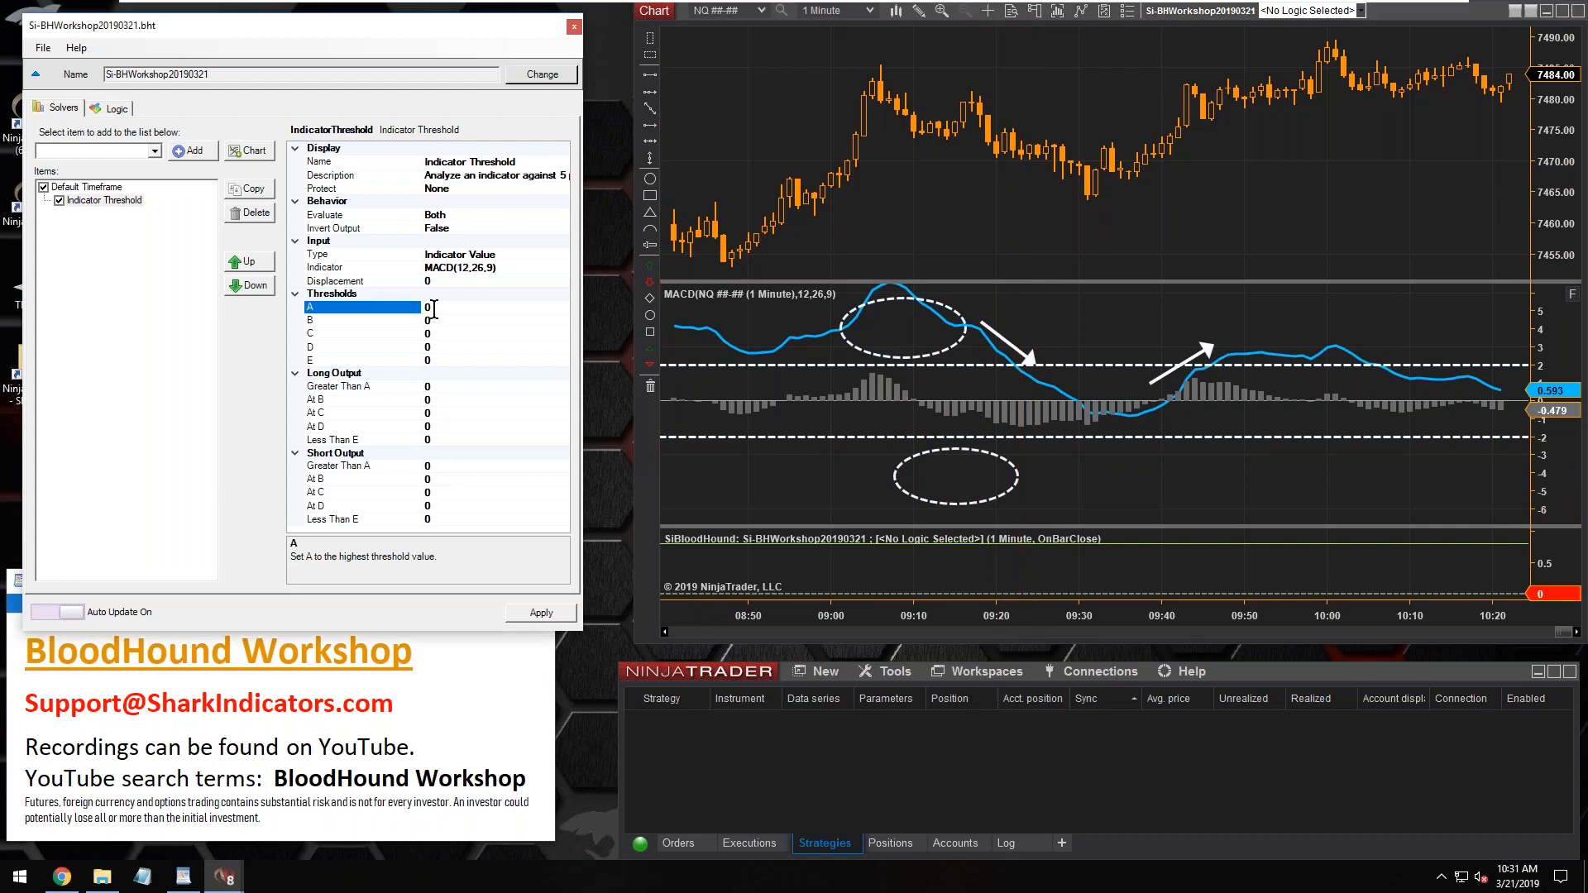
{"action": "type", "text": "2"}
{"action": "left_click", "coordinate": [444, 359]}
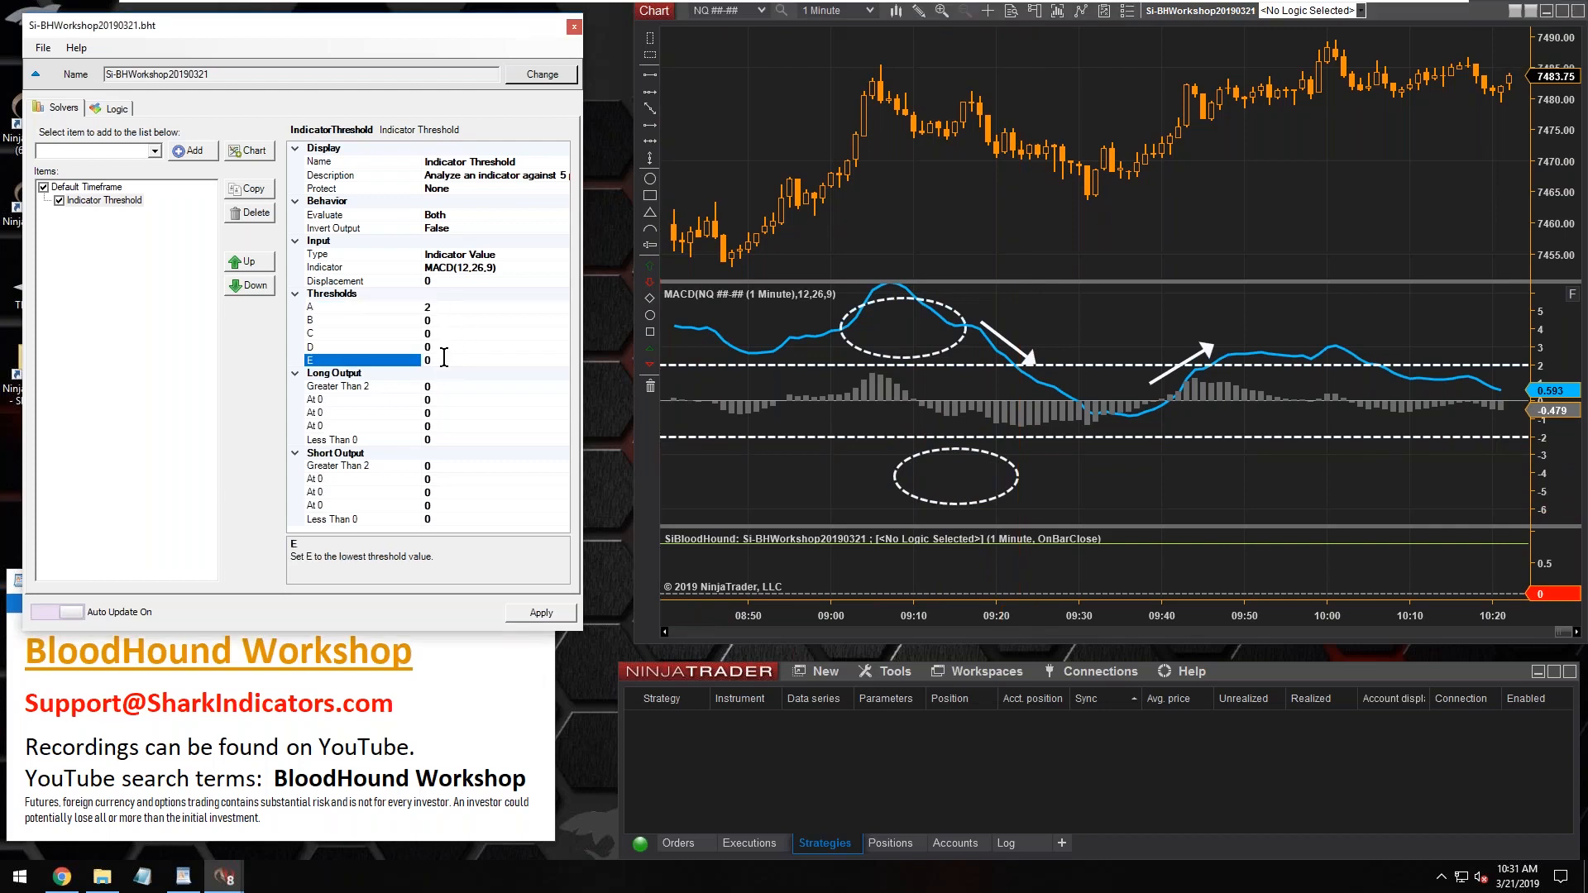
{"action": "type", "text": "-2"}
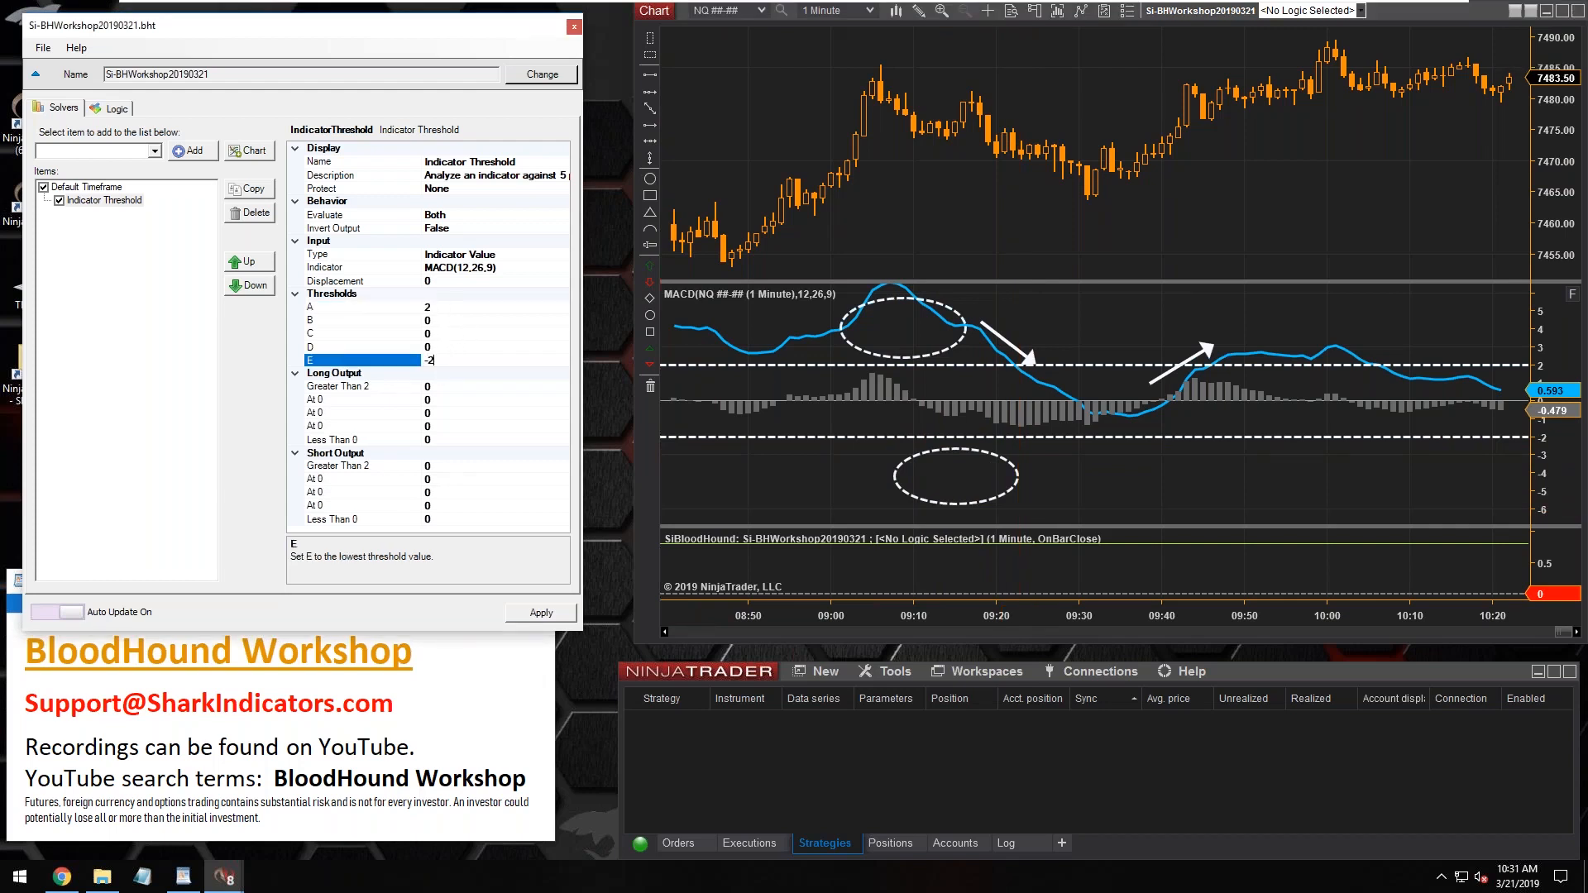
Set the long output for Greater Than 2 to 1 and the short output for Less Than -2 to 1
{"action": "left_click", "coordinate": [454, 385]}
{"action": "type", "text": "1"}
{"action": "left_click", "coordinate": [457, 519]}
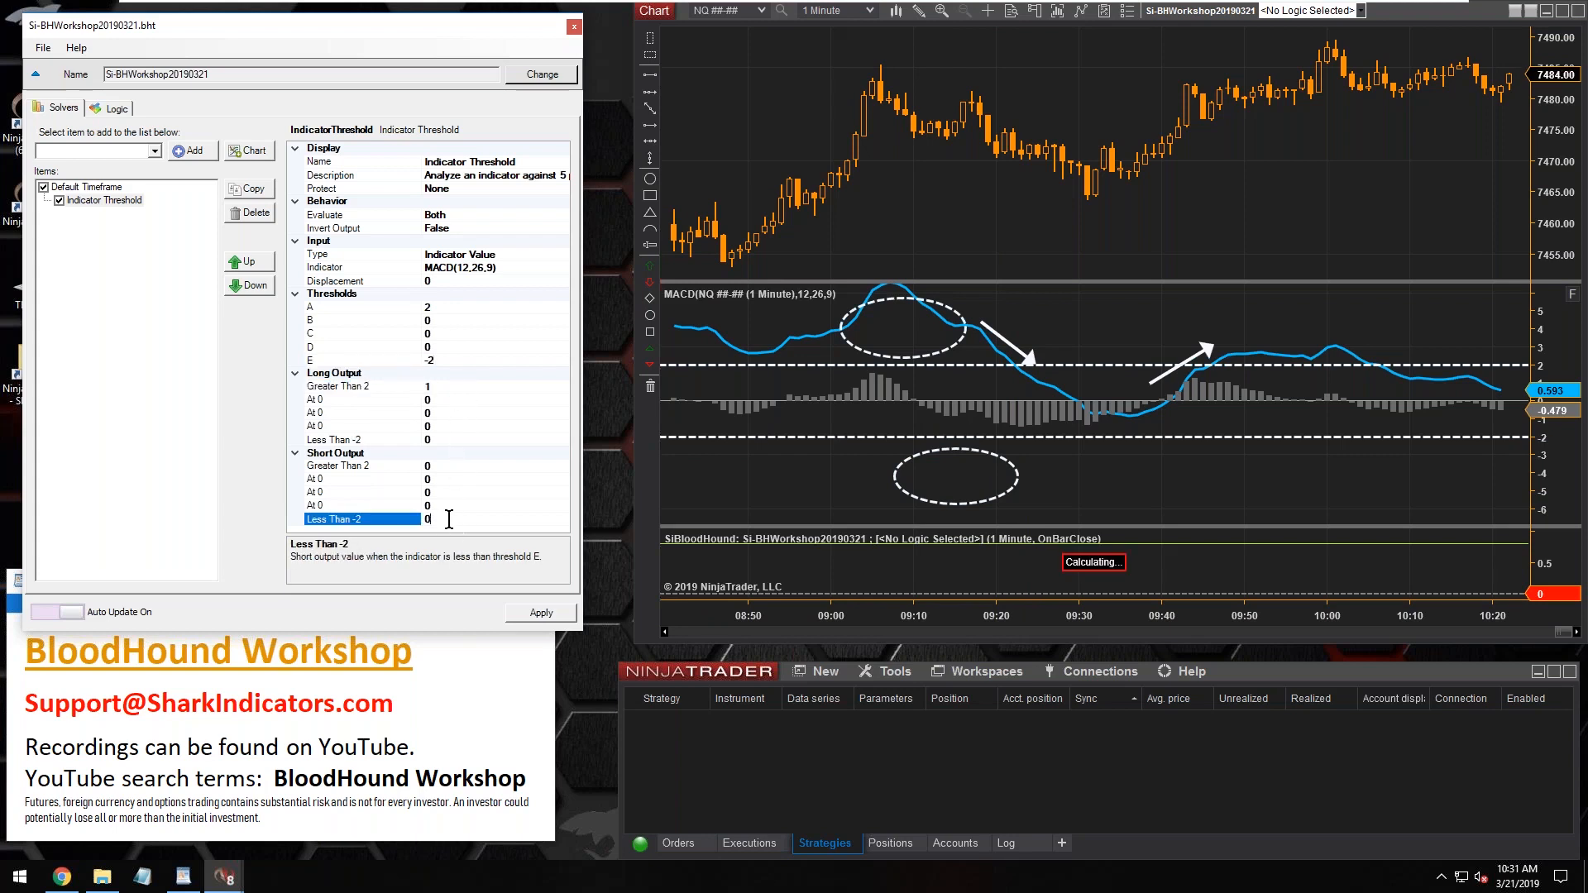
{"action": "type", "text": "1"}
{"action": "left_click", "coordinate": [454, 387]}
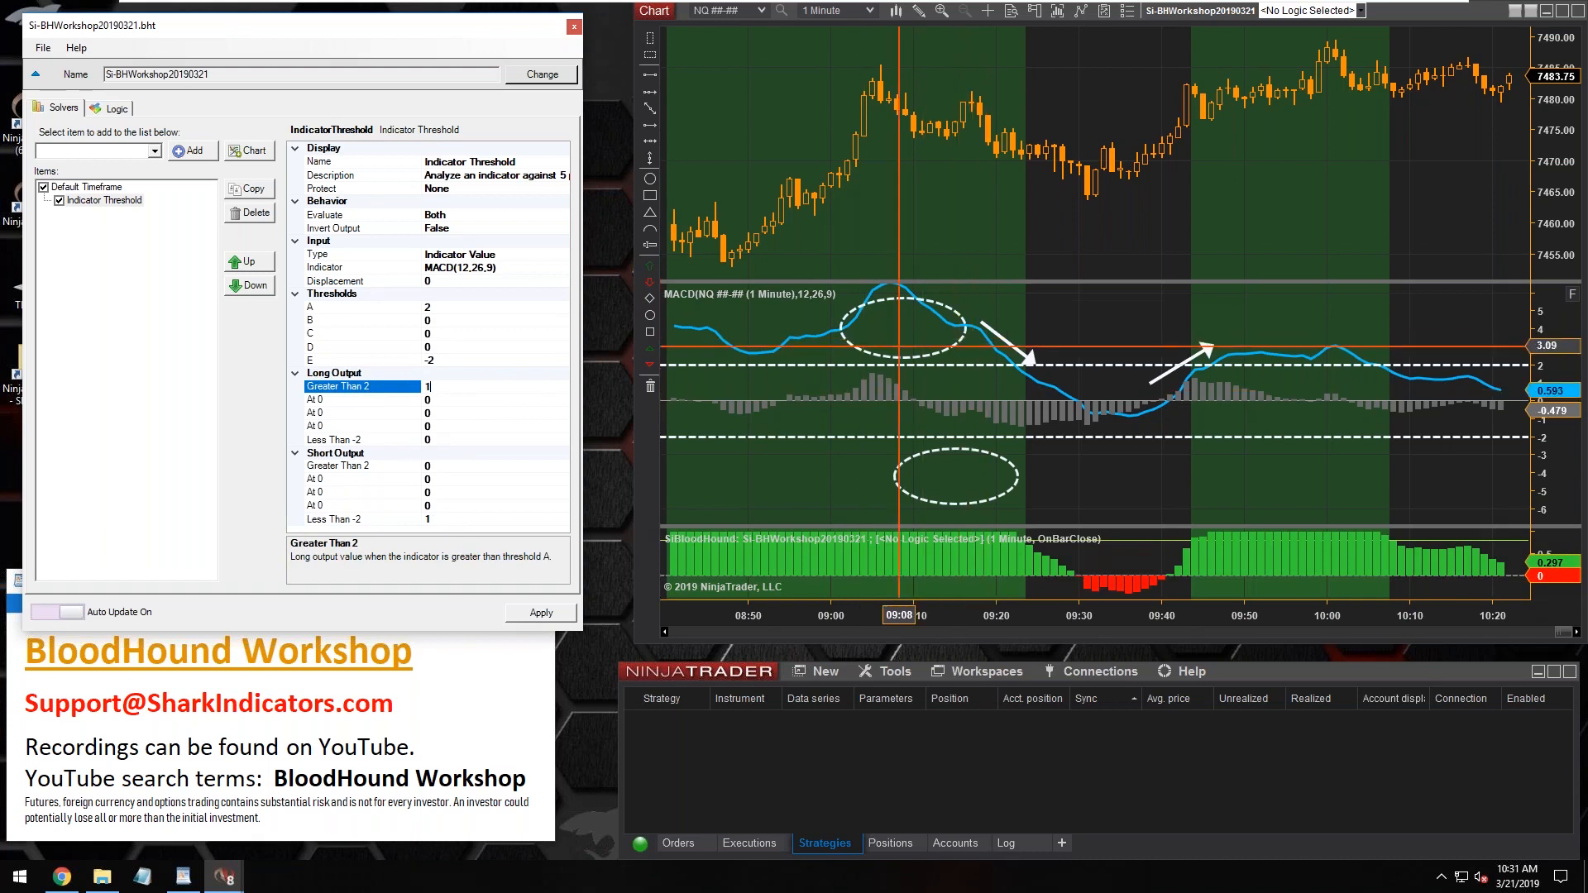
Rename the Indicator Threshold solver as MACD Threshold
{"action": "left_click", "coordinate": [125, 202]}
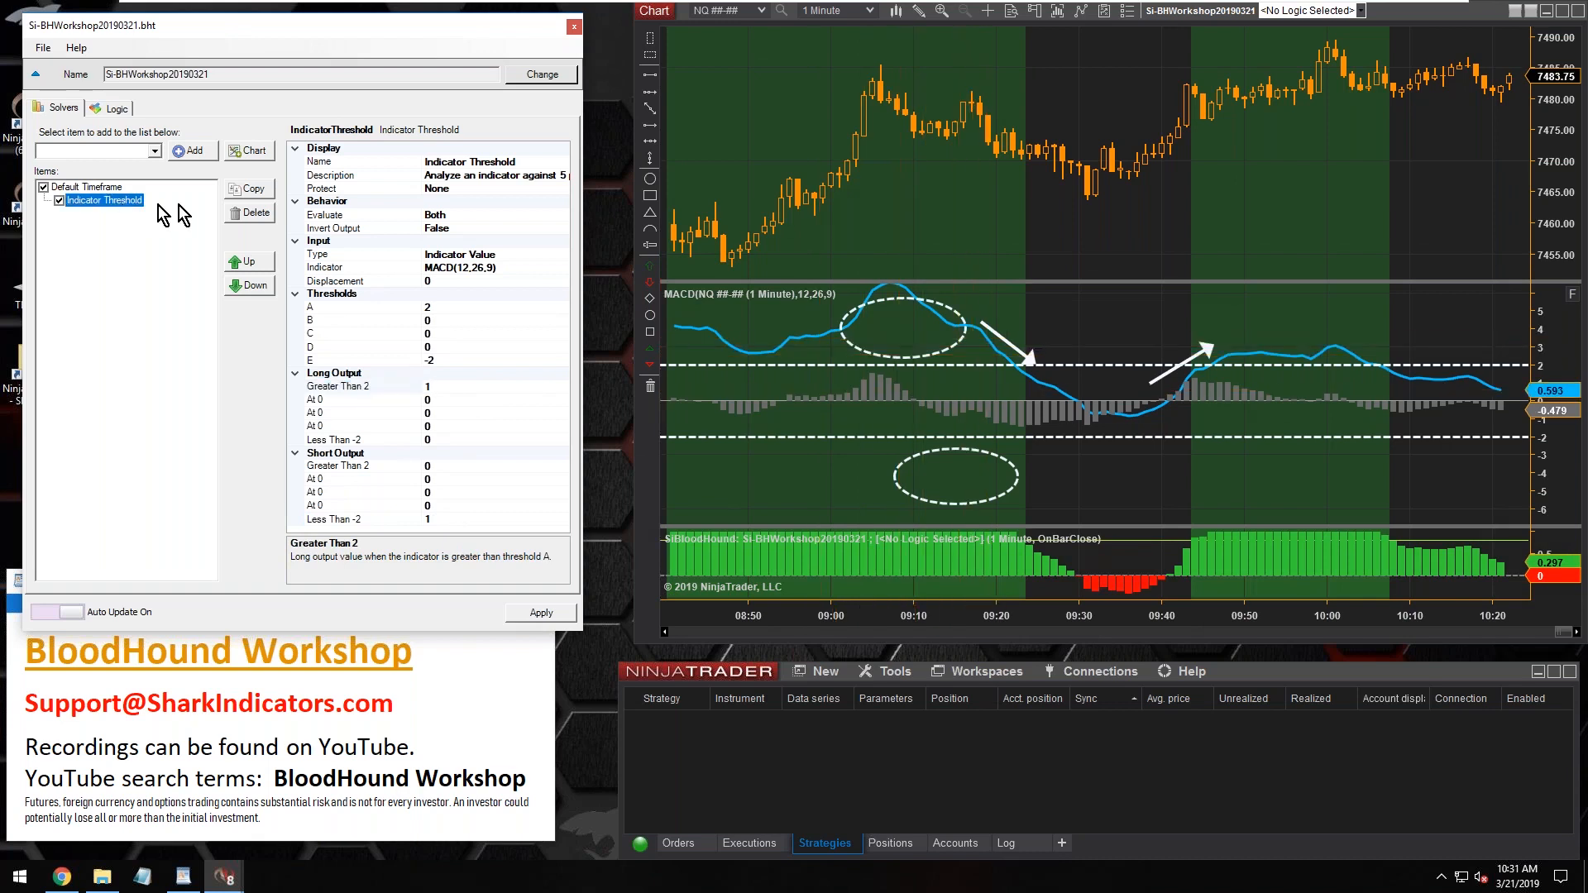
{"action": "left_click_drag", "start_coordinate": [466, 162], "coordinate": [419, 161]}
{"action": "type", "text": "MACD"}
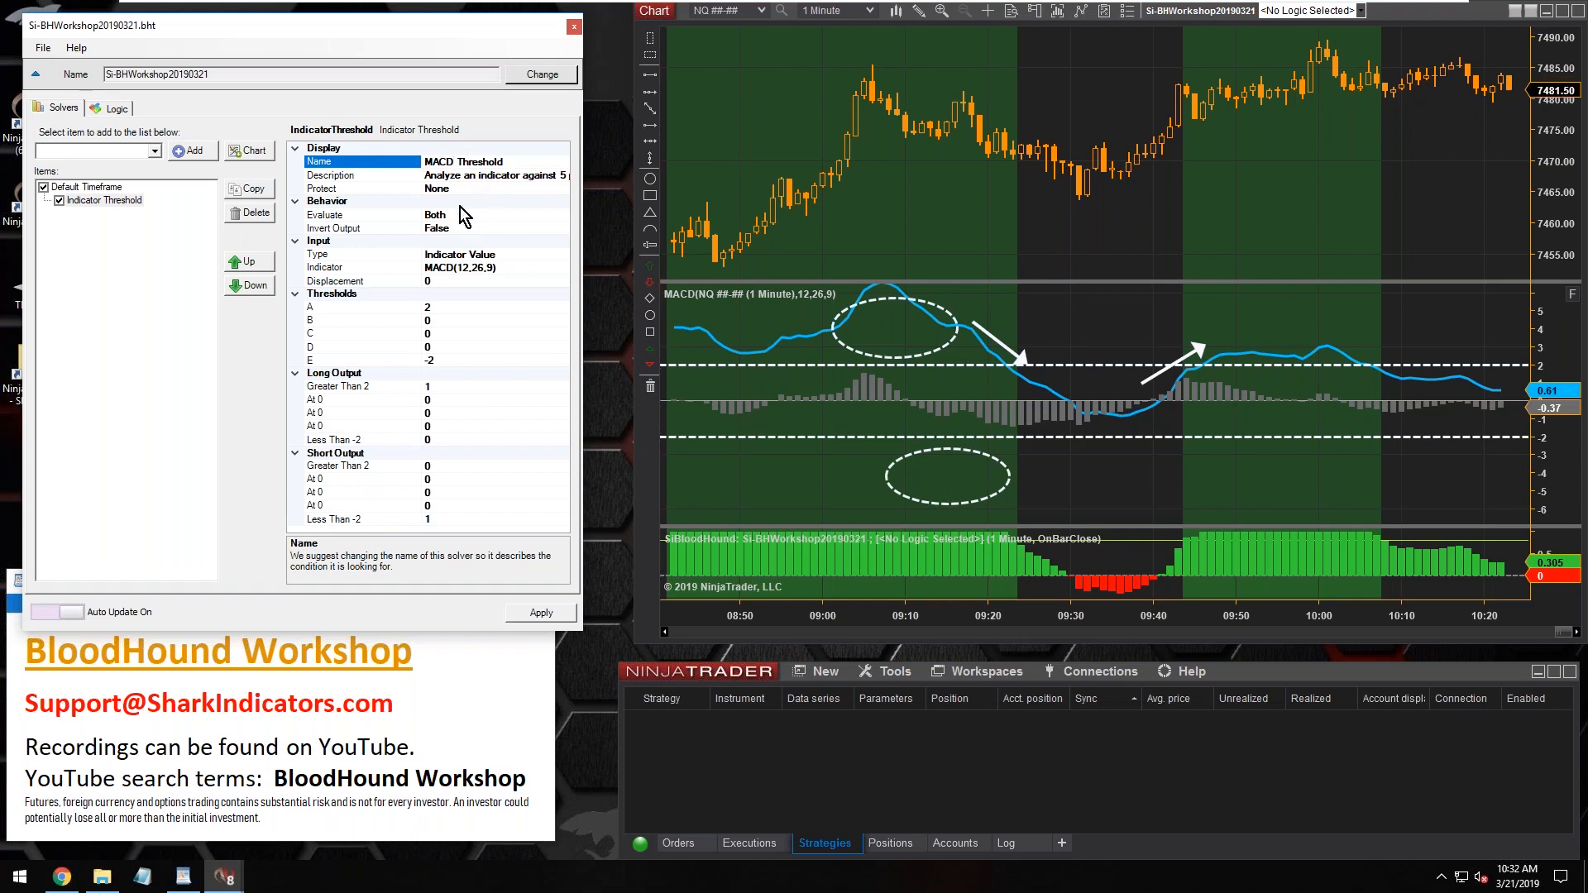
{"action": "left_click", "coordinate": [924, 313]}
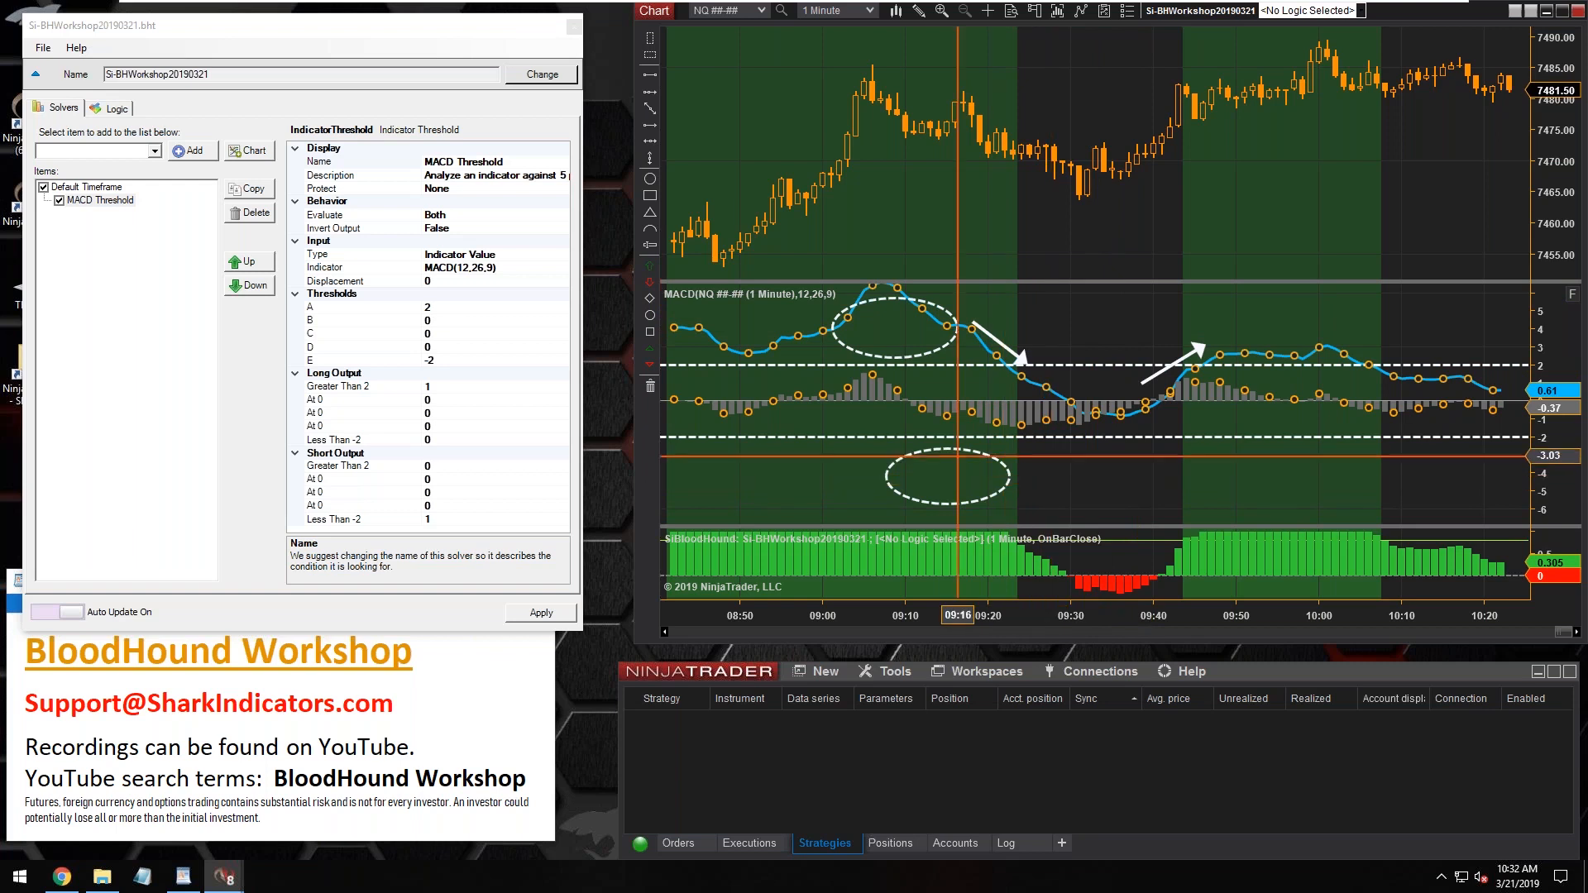
{"action": "left_click", "coordinate": [446, 308]}
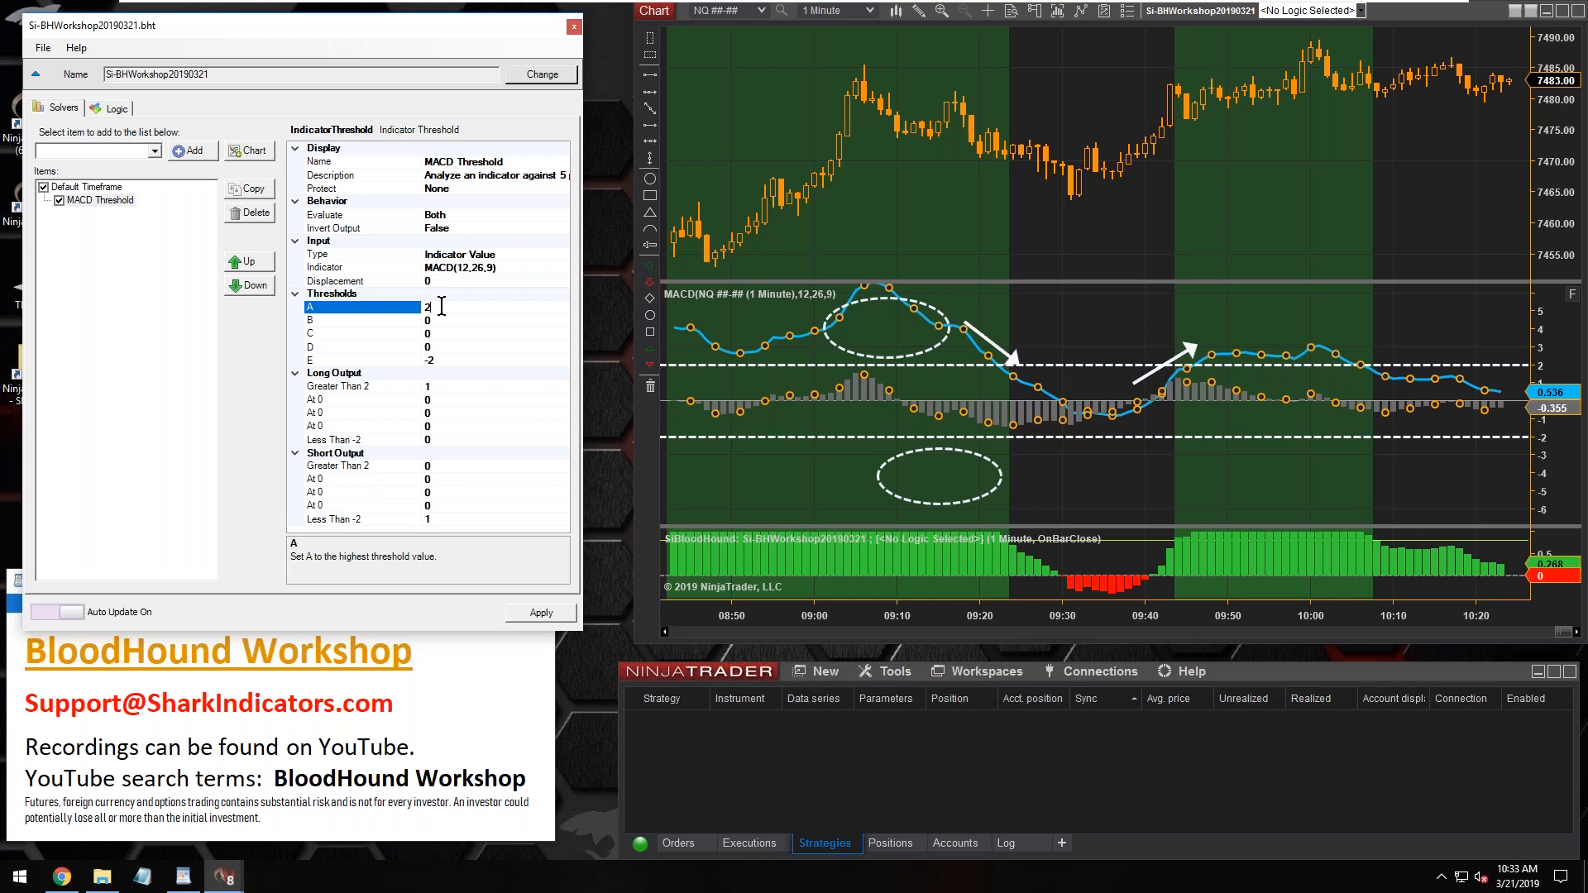
{"action": "left_click", "coordinate": [446, 365]}
{"action": "left_click", "coordinate": [445, 308]}
{"action": "left_click", "coordinate": [100, 201]}
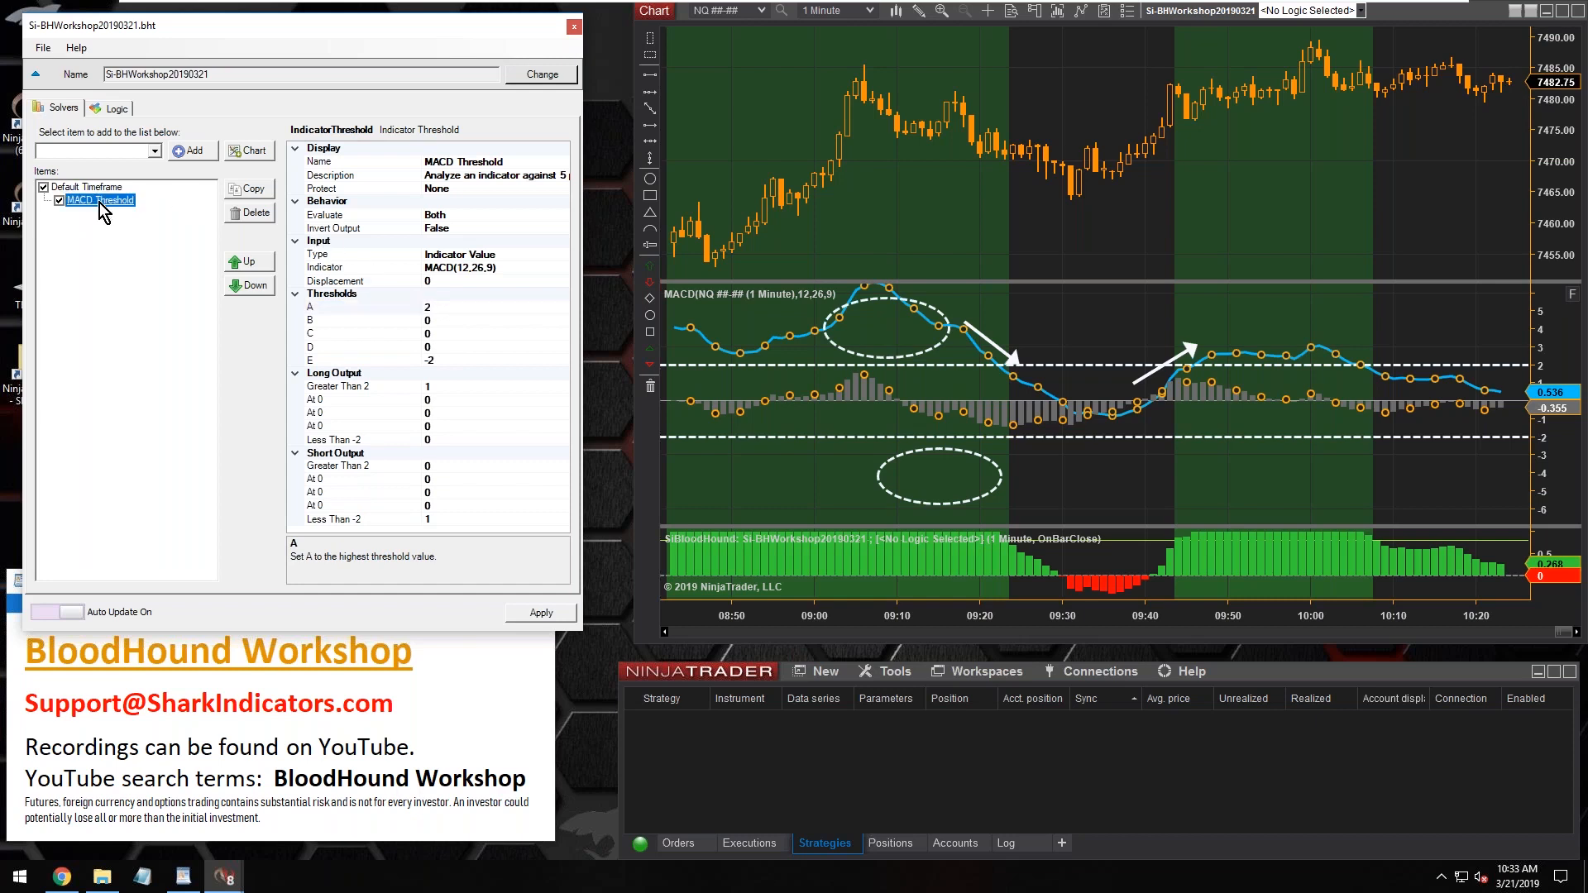
{"action": "left_click", "coordinate": [445, 308]}
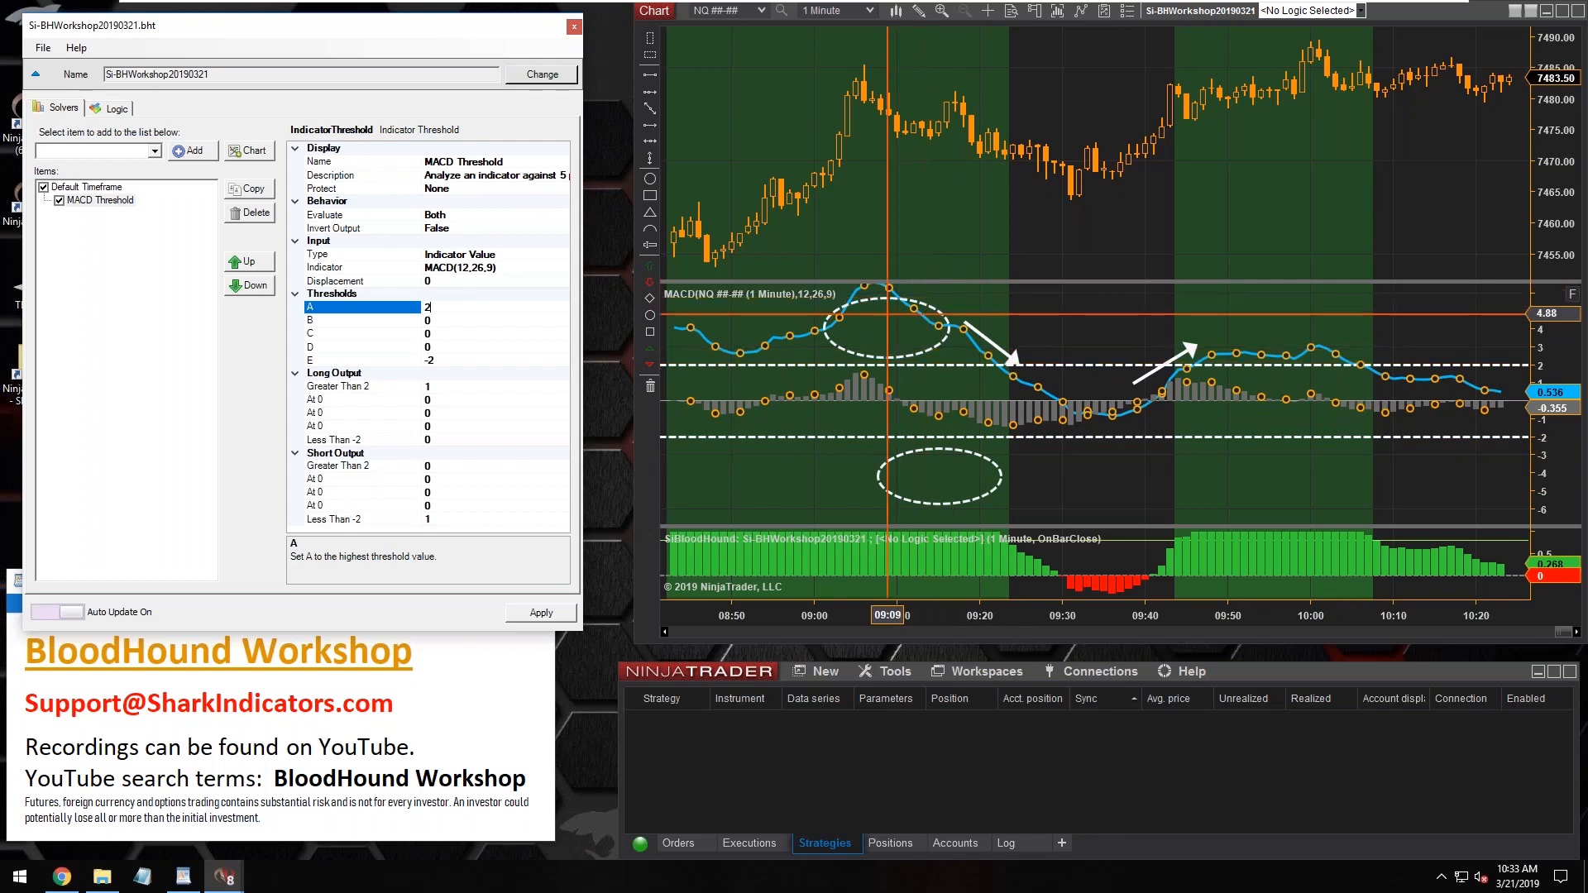
{"action": "left_click", "coordinate": [886, 313]}
{"action": "left_click", "coordinate": [442, 308]}
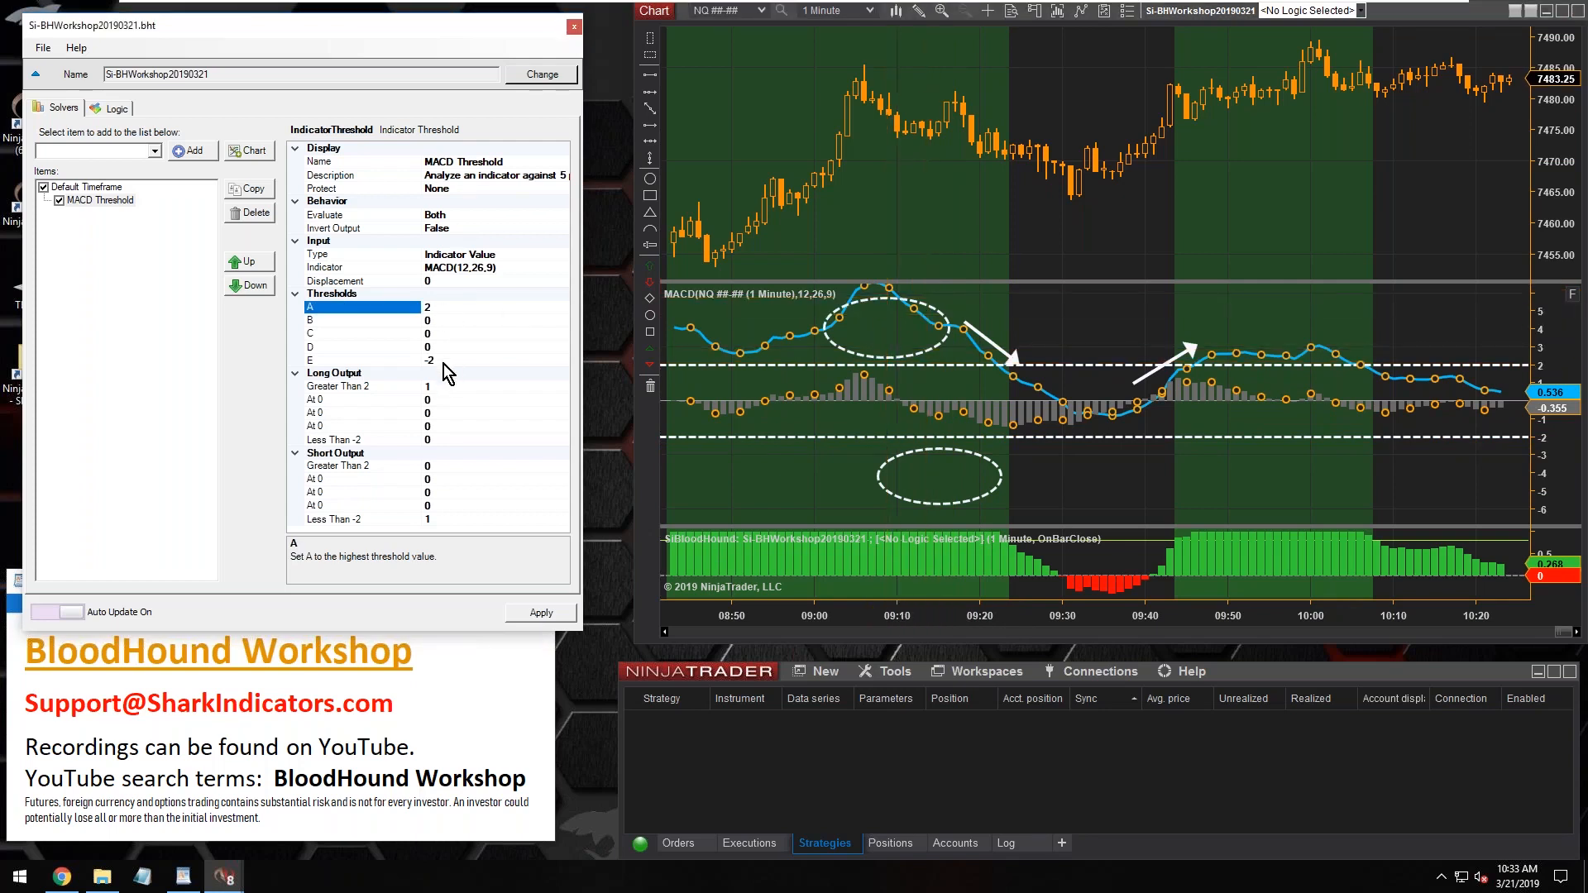
{"action": "left_click", "coordinate": [446, 361]}
{"action": "left_click", "coordinate": [443, 308]}
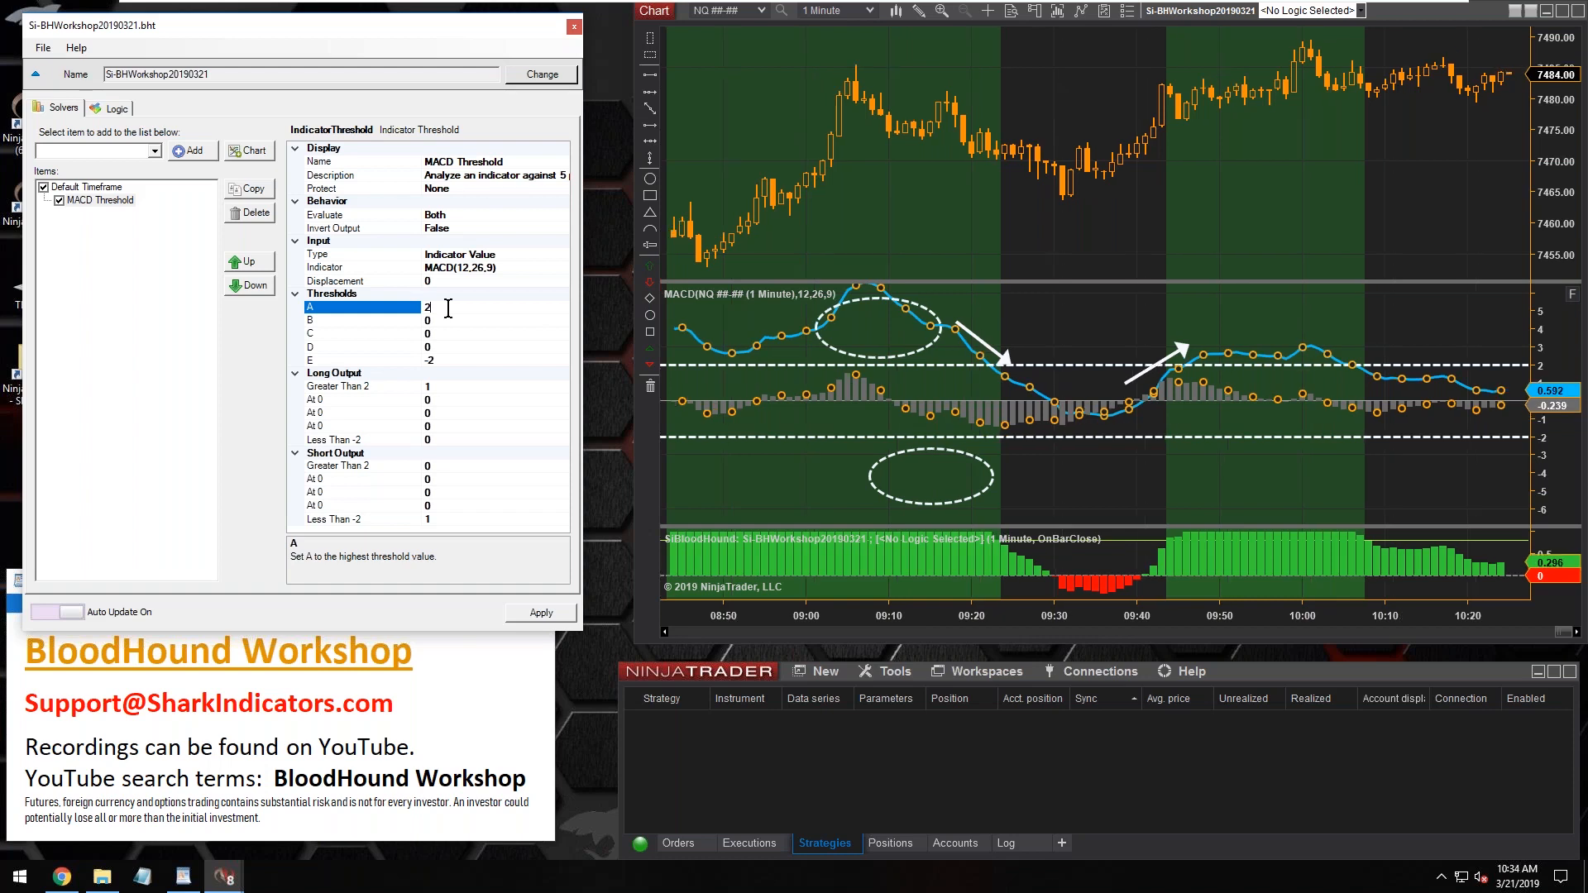
{"action": "left_click", "coordinate": [105, 202]}
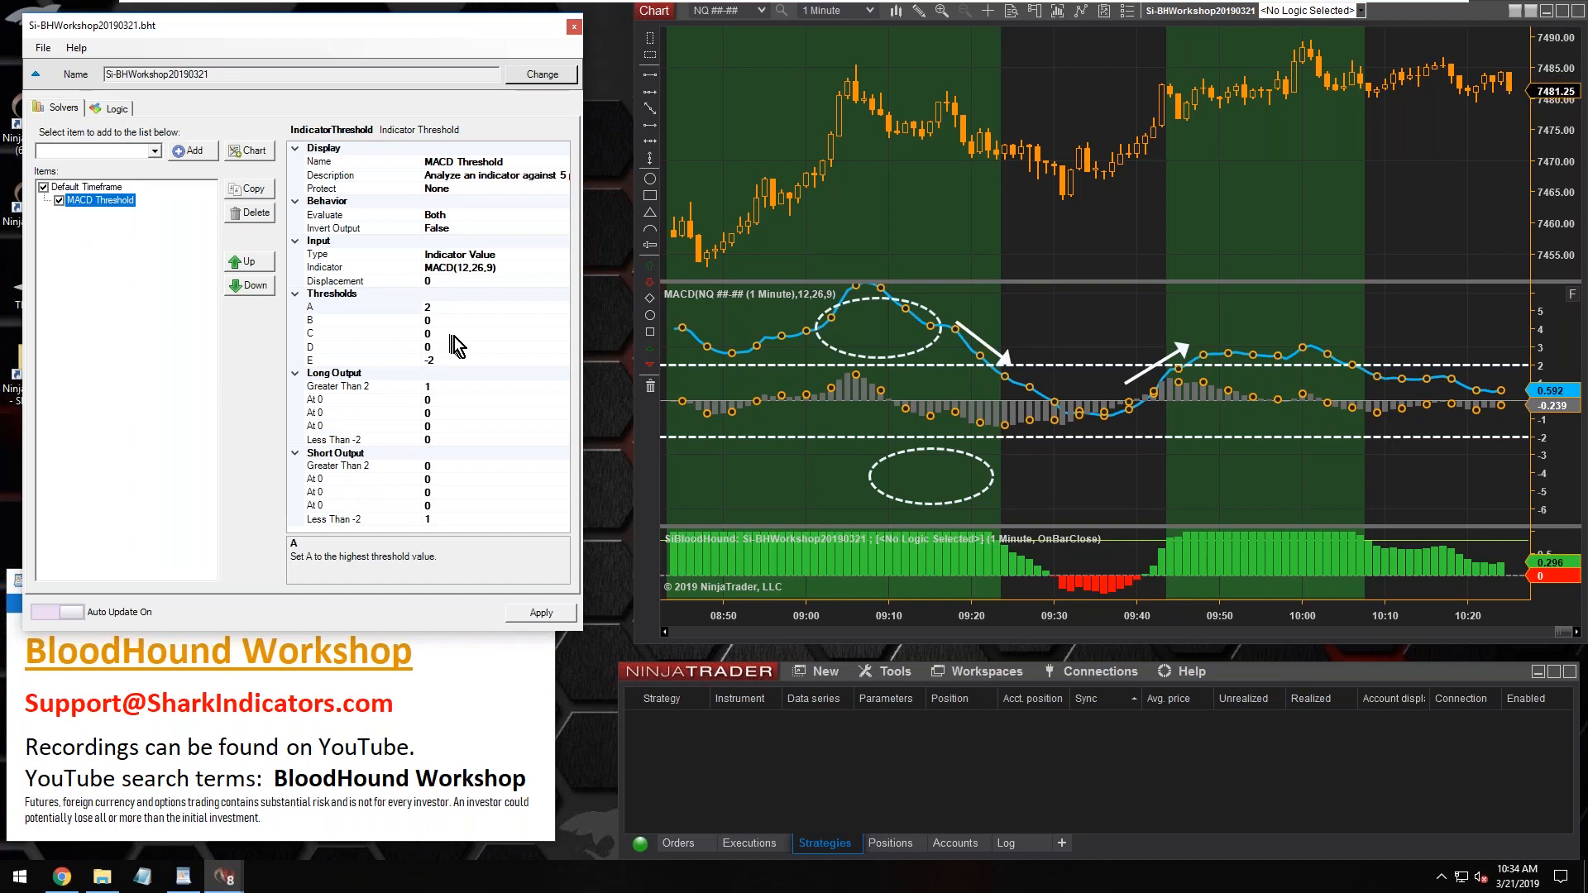
{"action": "left_click", "coordinate": [439, 309]}
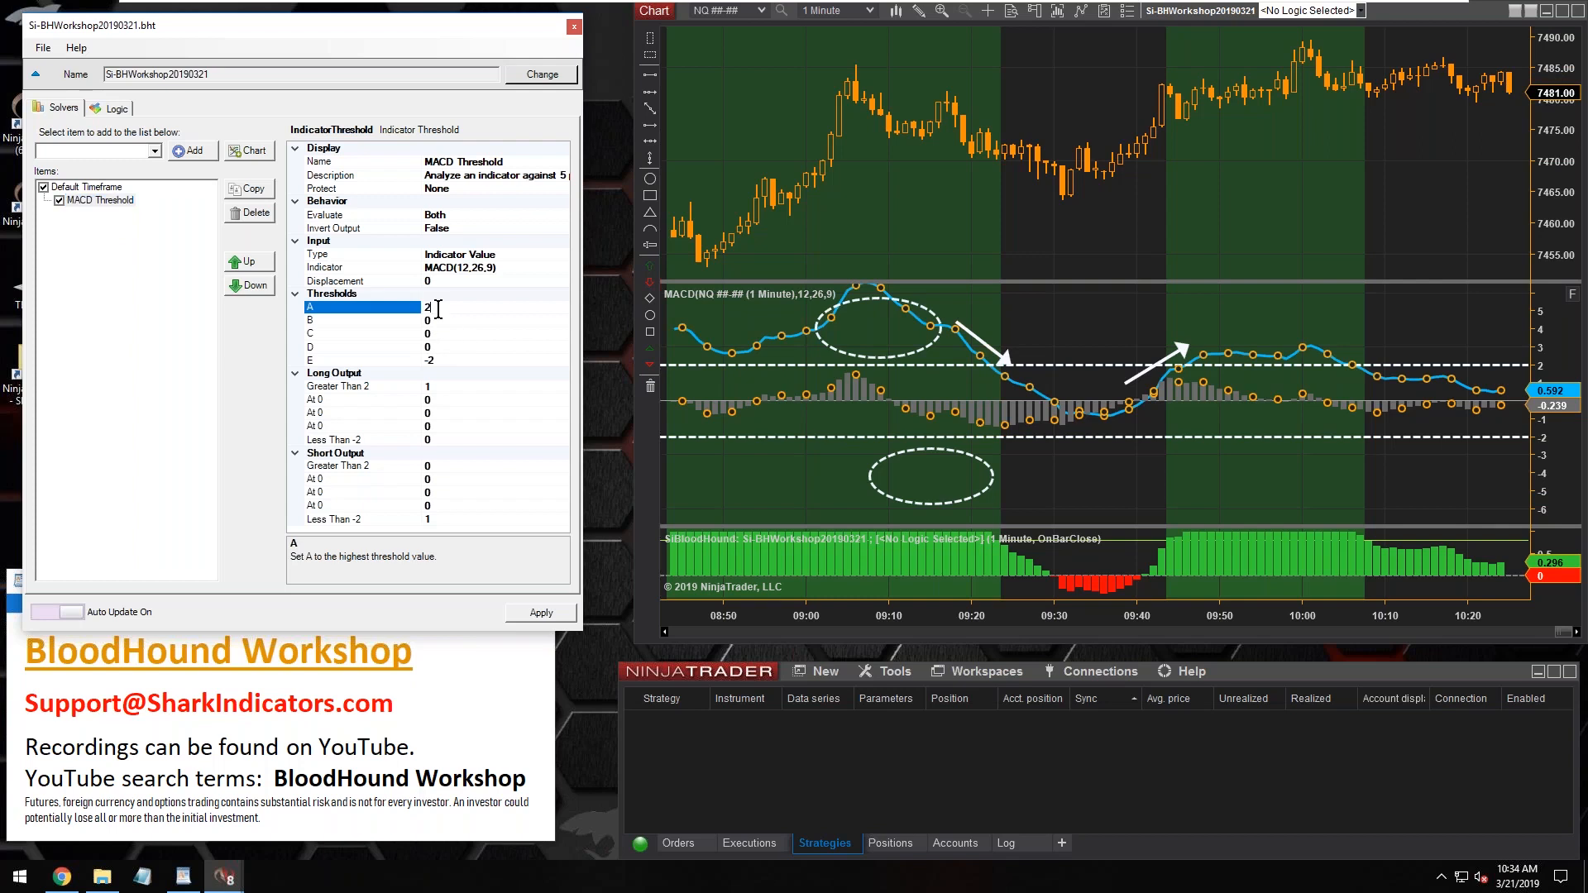
{"action": "left_click", "coordinate": [447, 360]}
Set the MACD Threshold solver's threshold A to 5 and threshold E to -5
{"action": "left_click", "coordinate": [441, 307]}
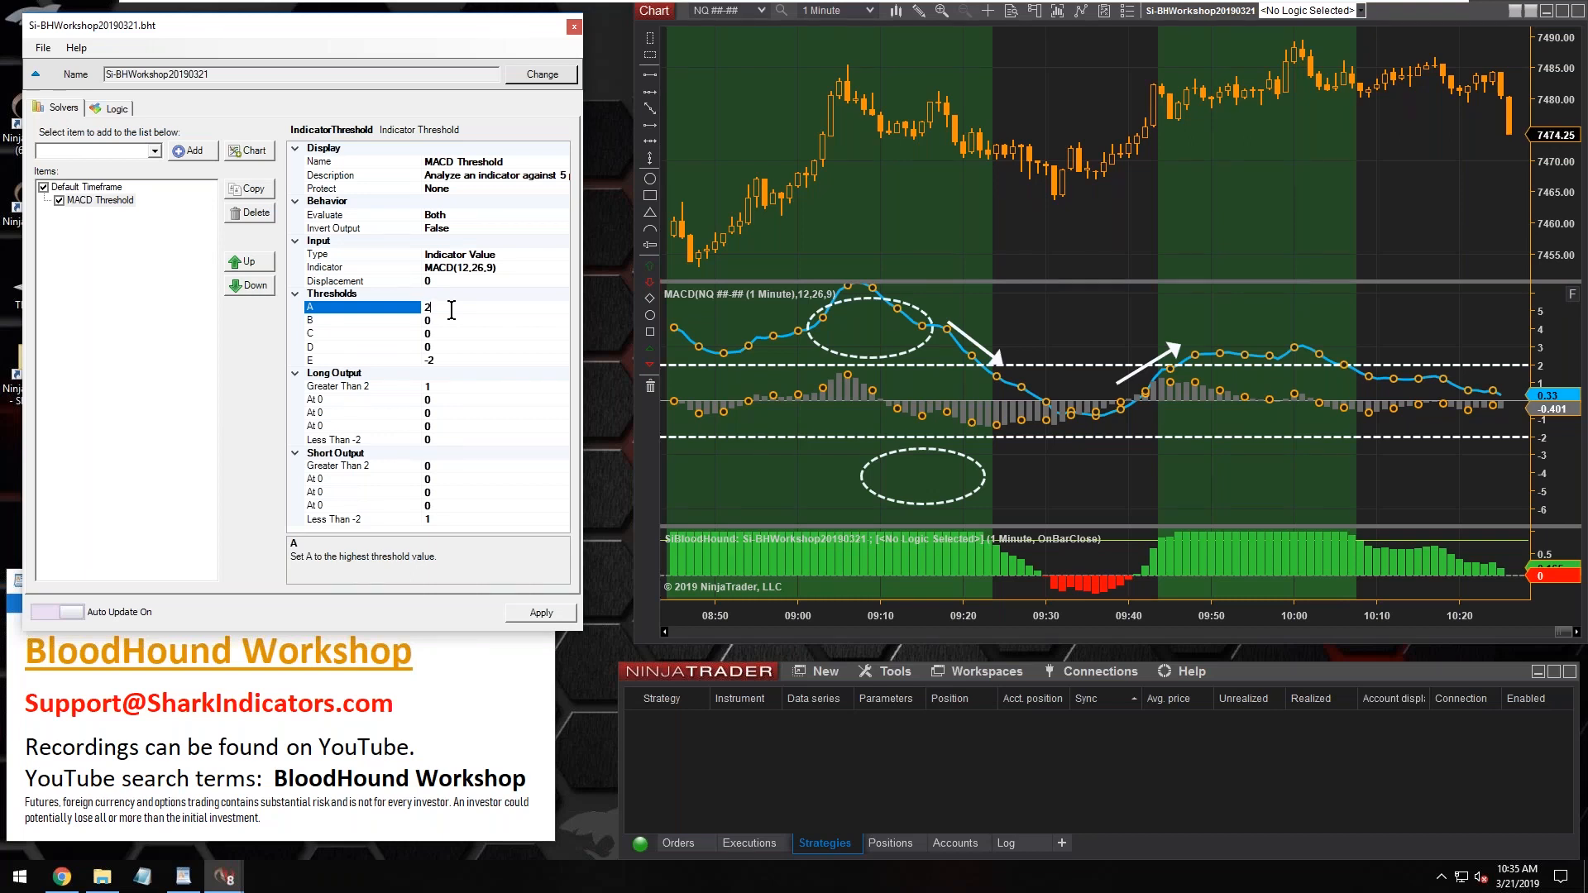
{"action": "type", "text": "5"}
{"action": "left_click", "coordinate": [449, 320]}
{"action": "left_click", "coordinate": [458, 355]}
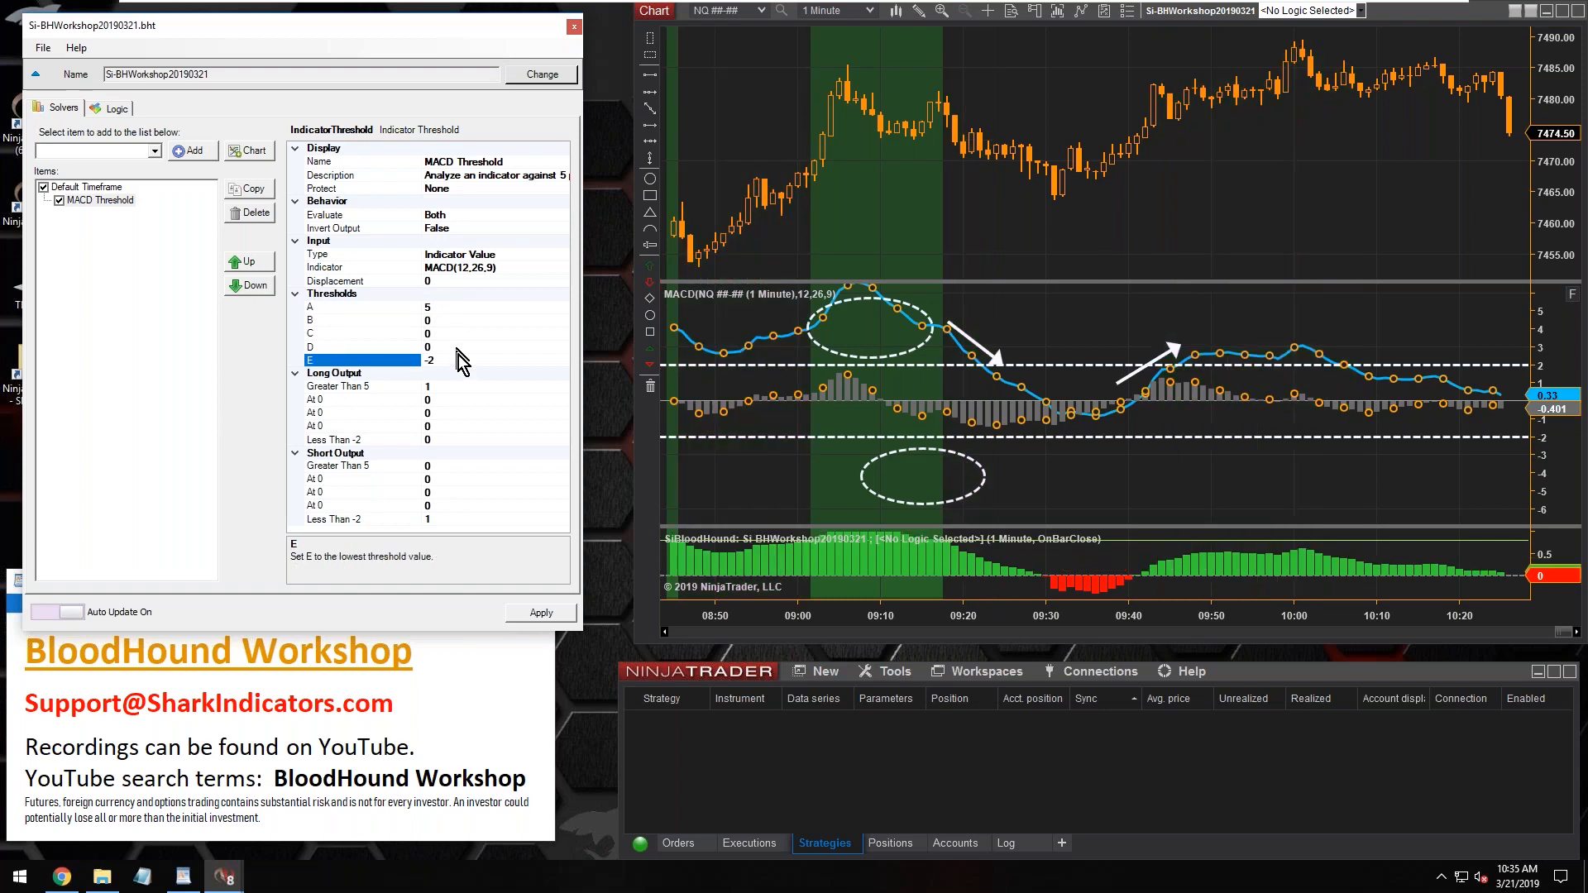
{"action": "key", "text": "BackSpace"}
{"action": "type", "text": "5"}
Examine the MACD peak near 09:08 on a wider vertical scale and compare it with the solver's threshold A
{"action": "left_click", "coordinate": [449, 309]}
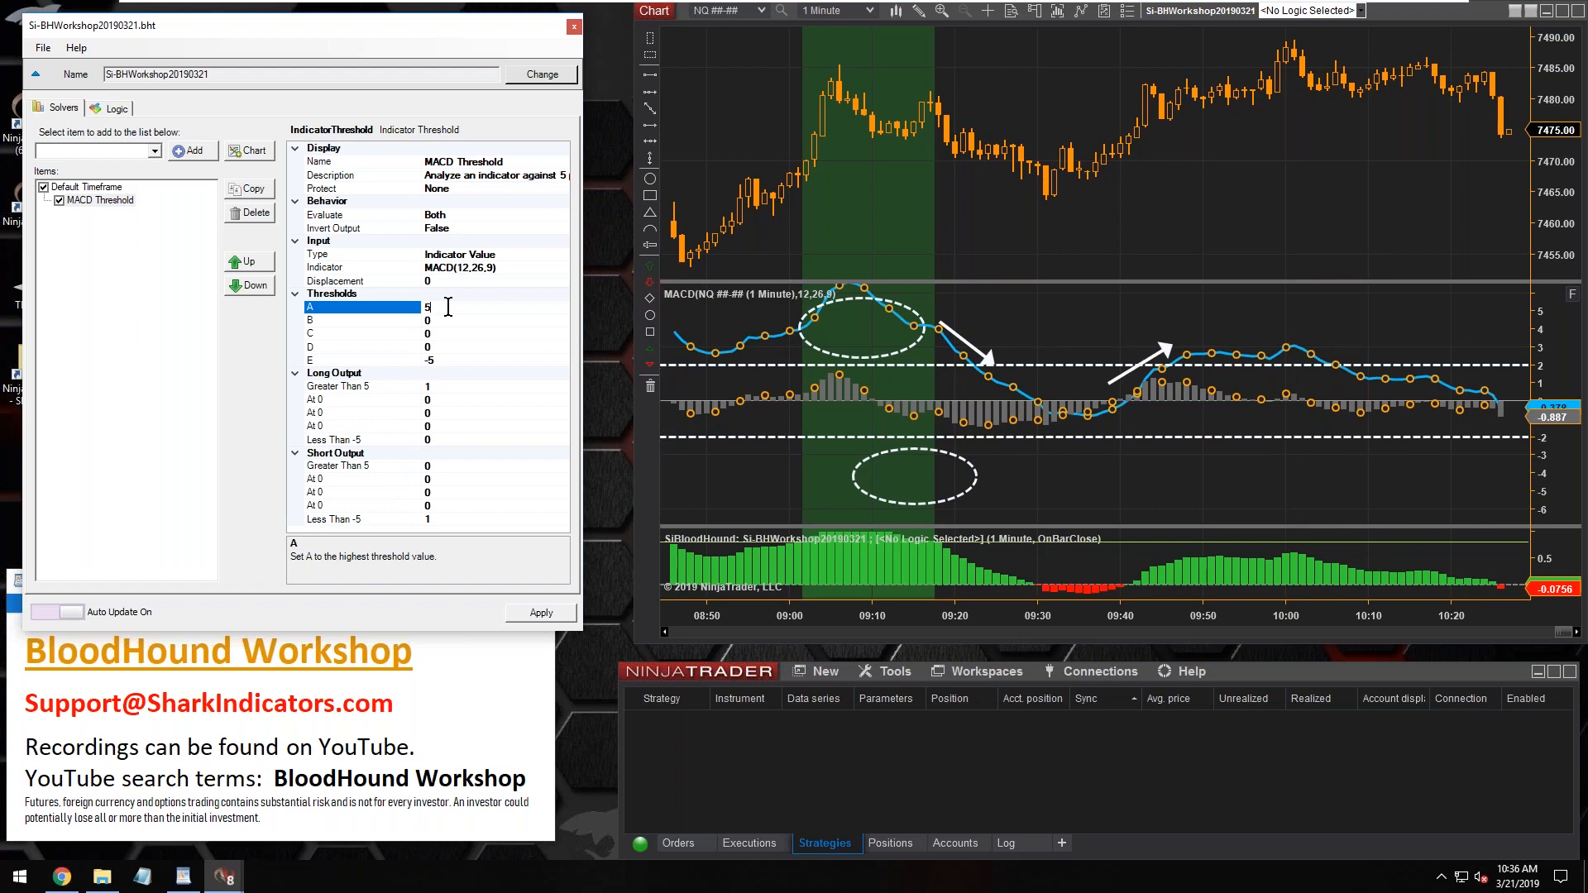
{"action": "double_click", "coordinate": [448, 307]}
{"action": "double_click", "coordinate": [447, 307]}
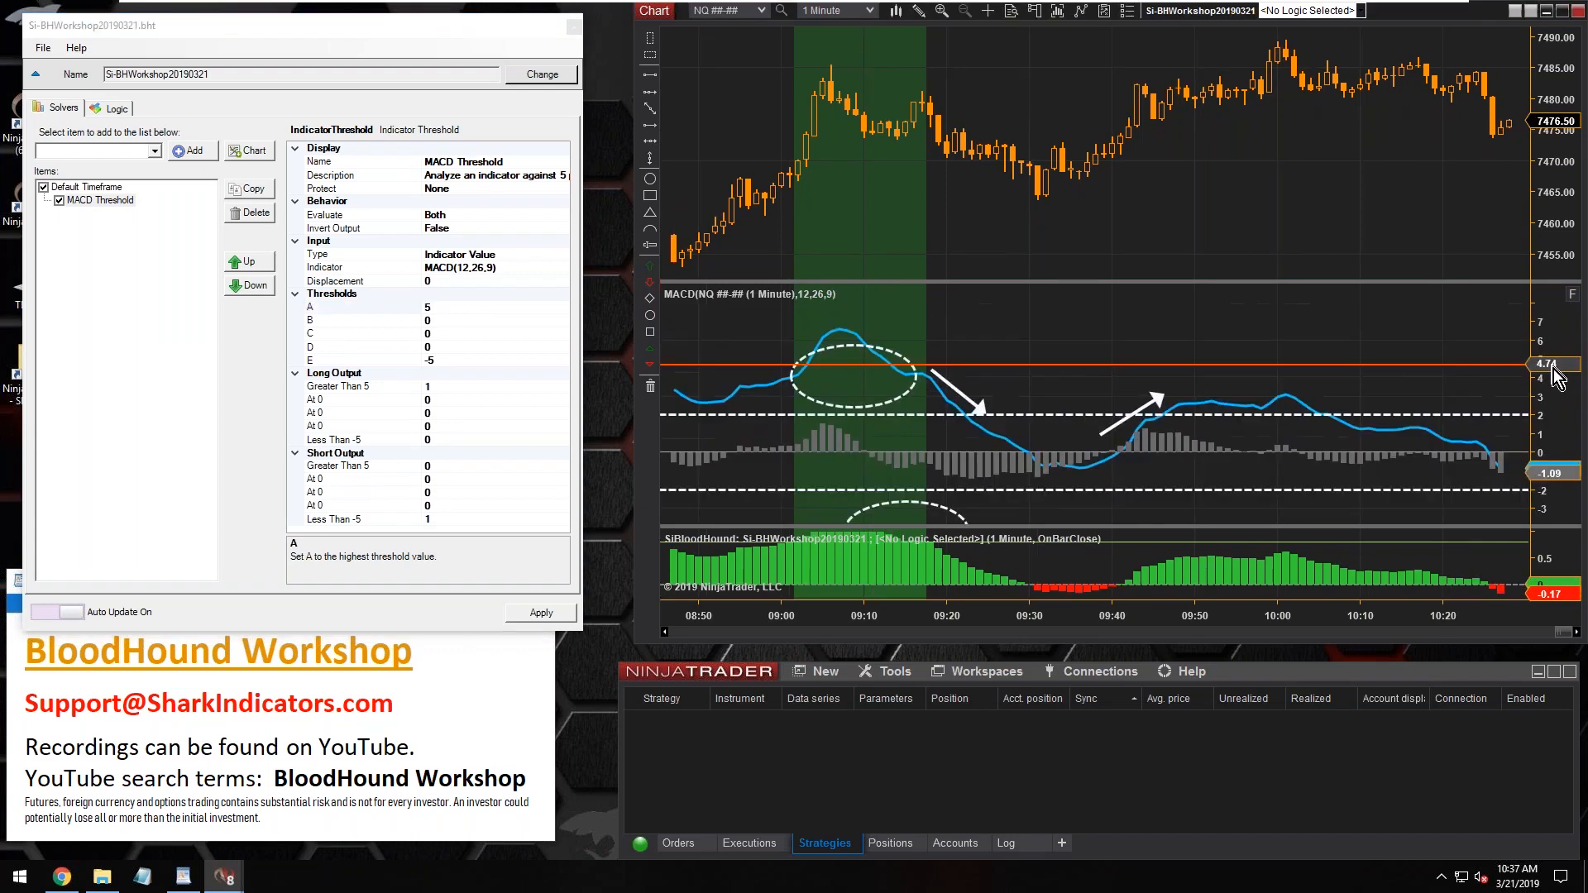
{"action": "mouse_move", "coordinate": [1555, 369]}
{"action": "left_mouse_down"}
{"action": "mouse_move", "coordinate": [1566, 318]}
{"action": "mouse_move", "coordinate": [1552, 377]}
{"action": "left_mouse_up"}
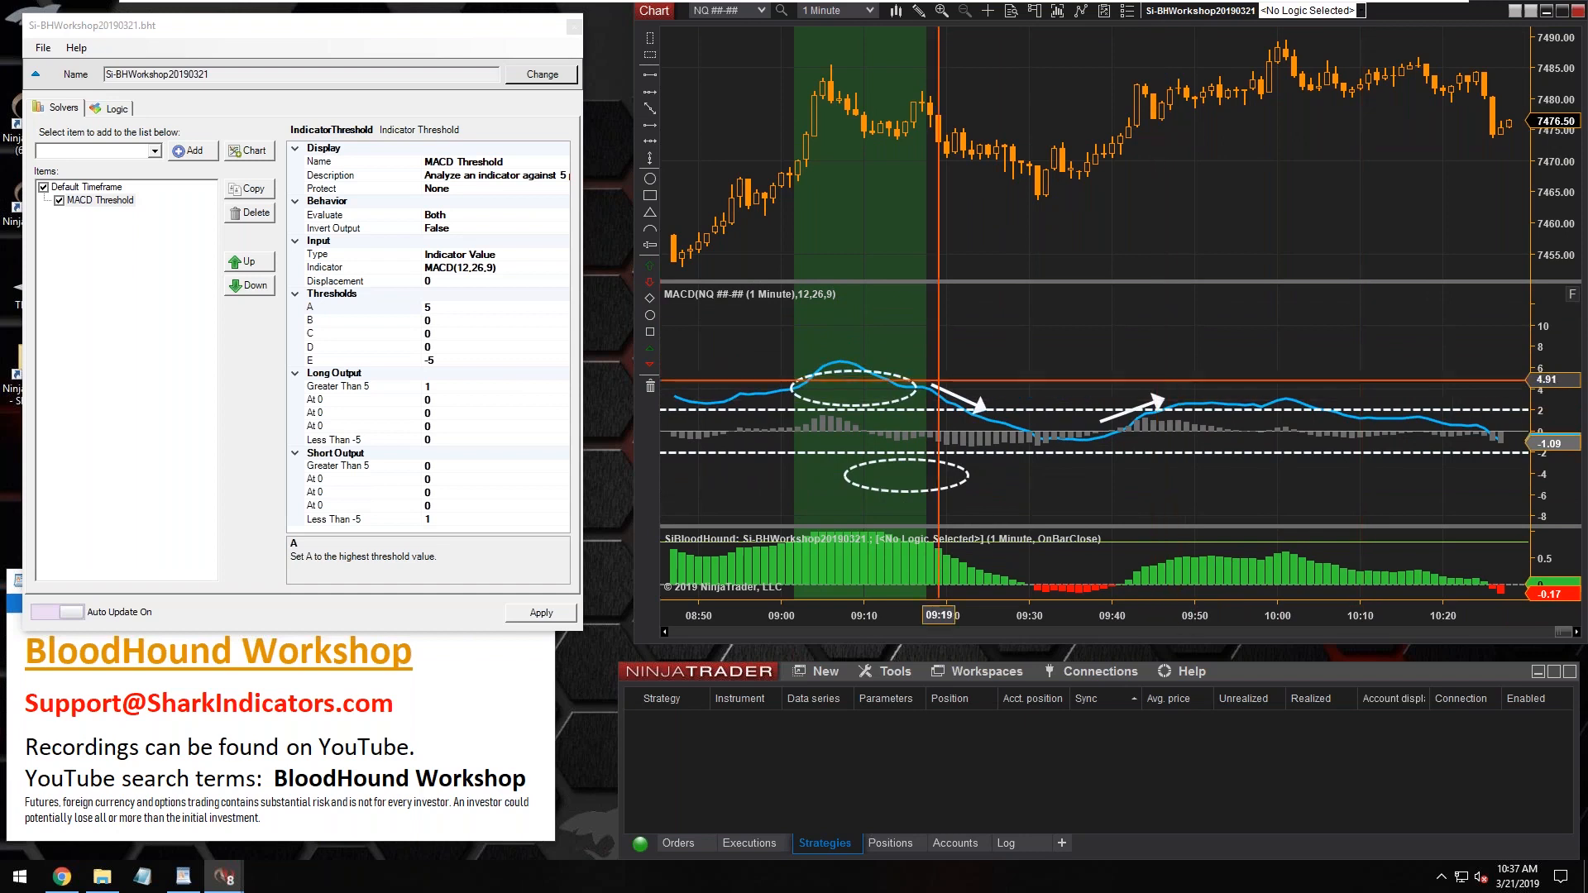
{"action": "left_click", "coordinate": [1040, 438]}
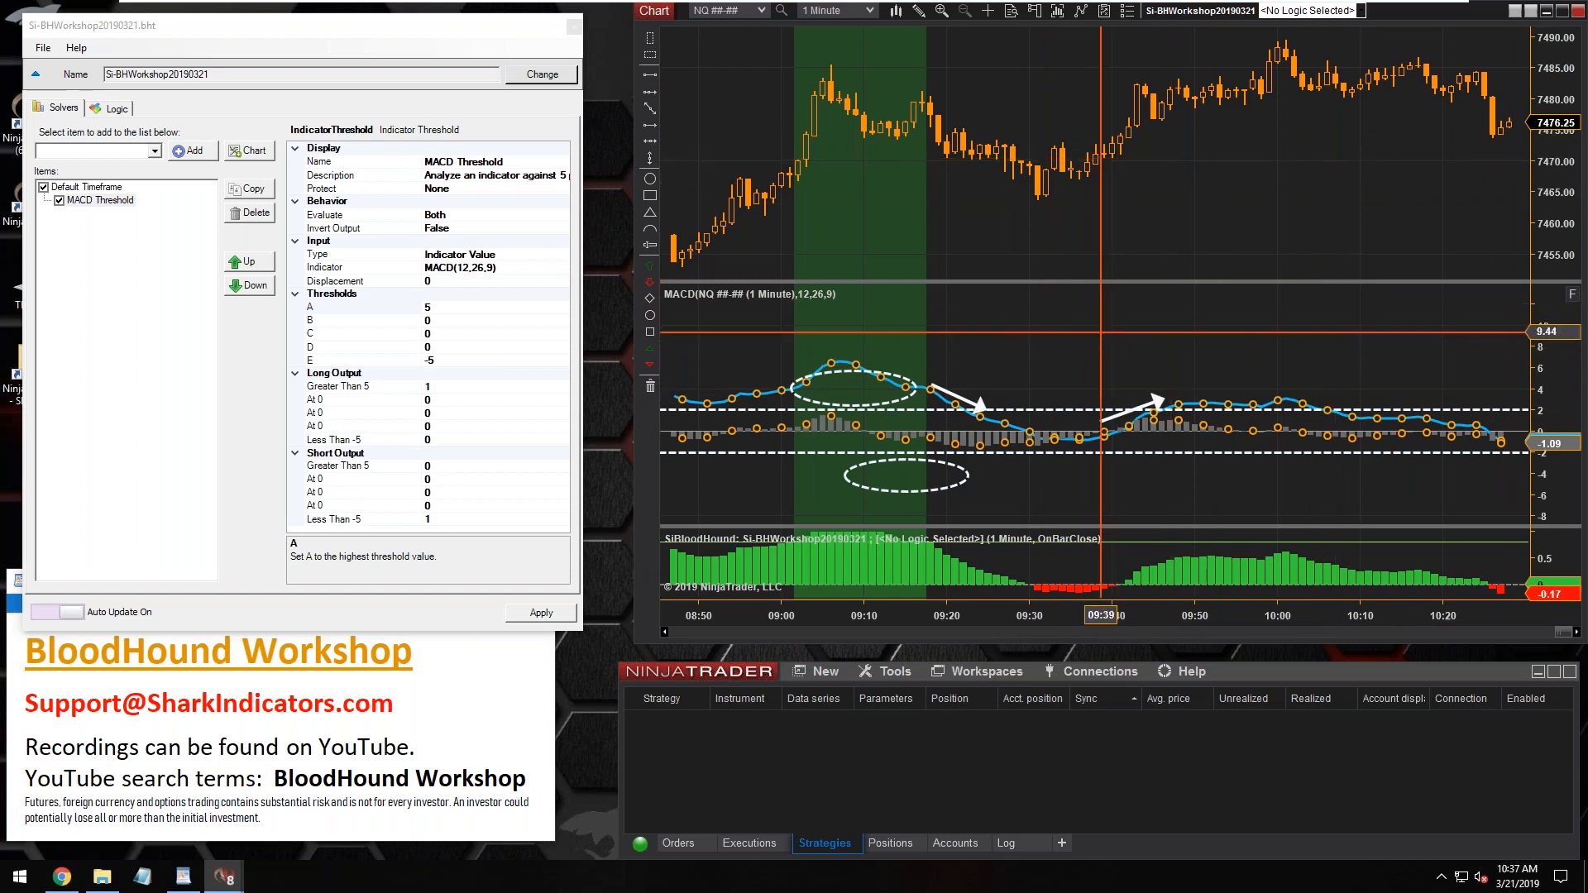
{"action": "left_click", "coordinate": [1101, 331]}
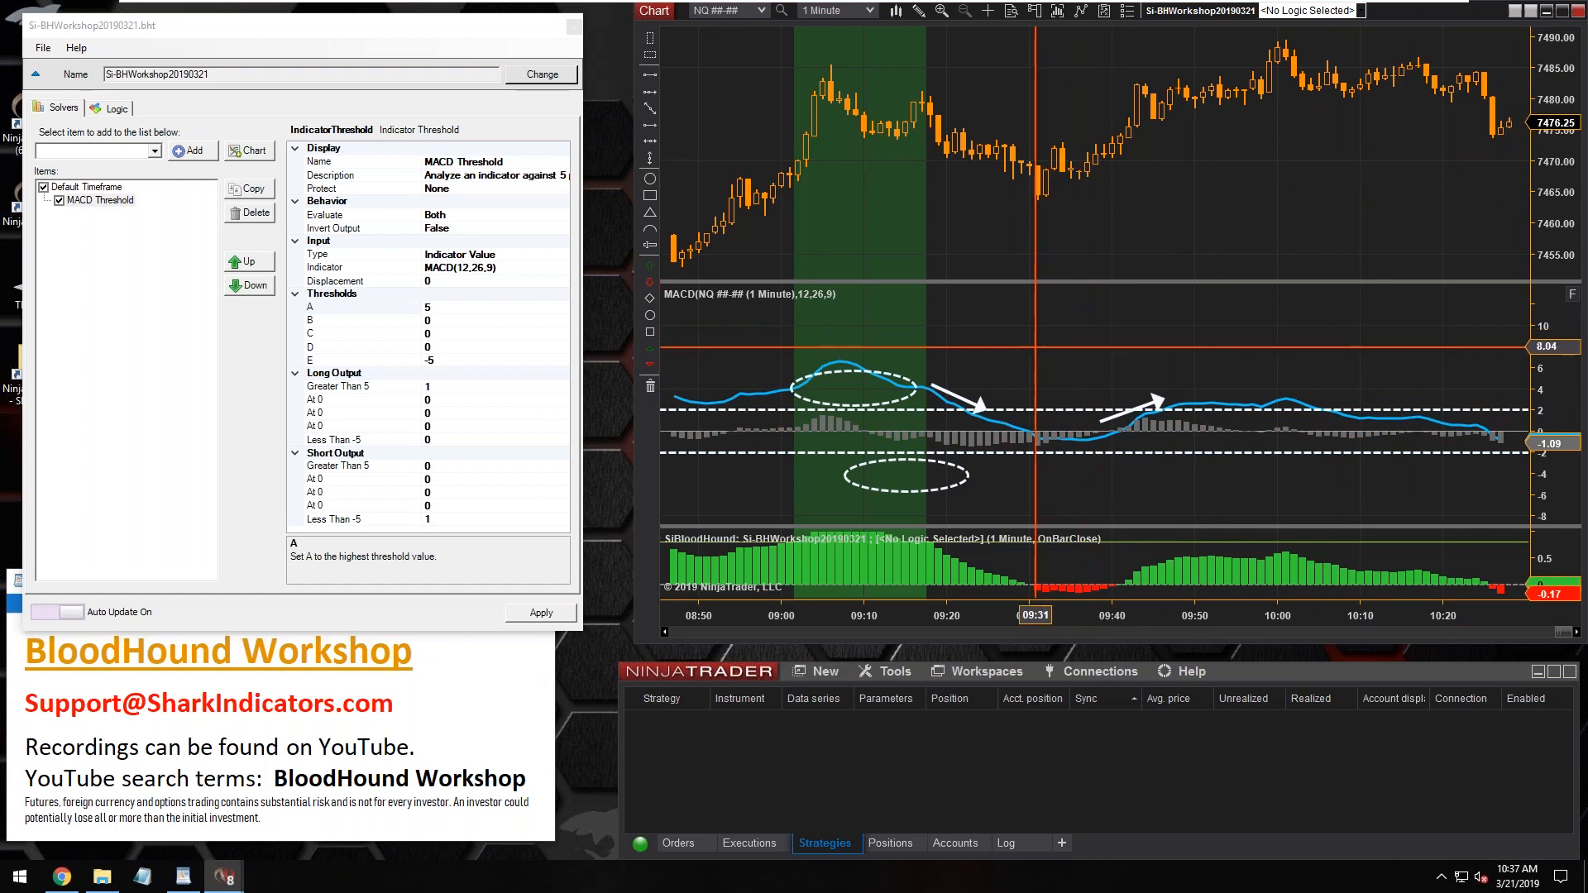
{"action": "left_click", "coordinate": [454, 310]}
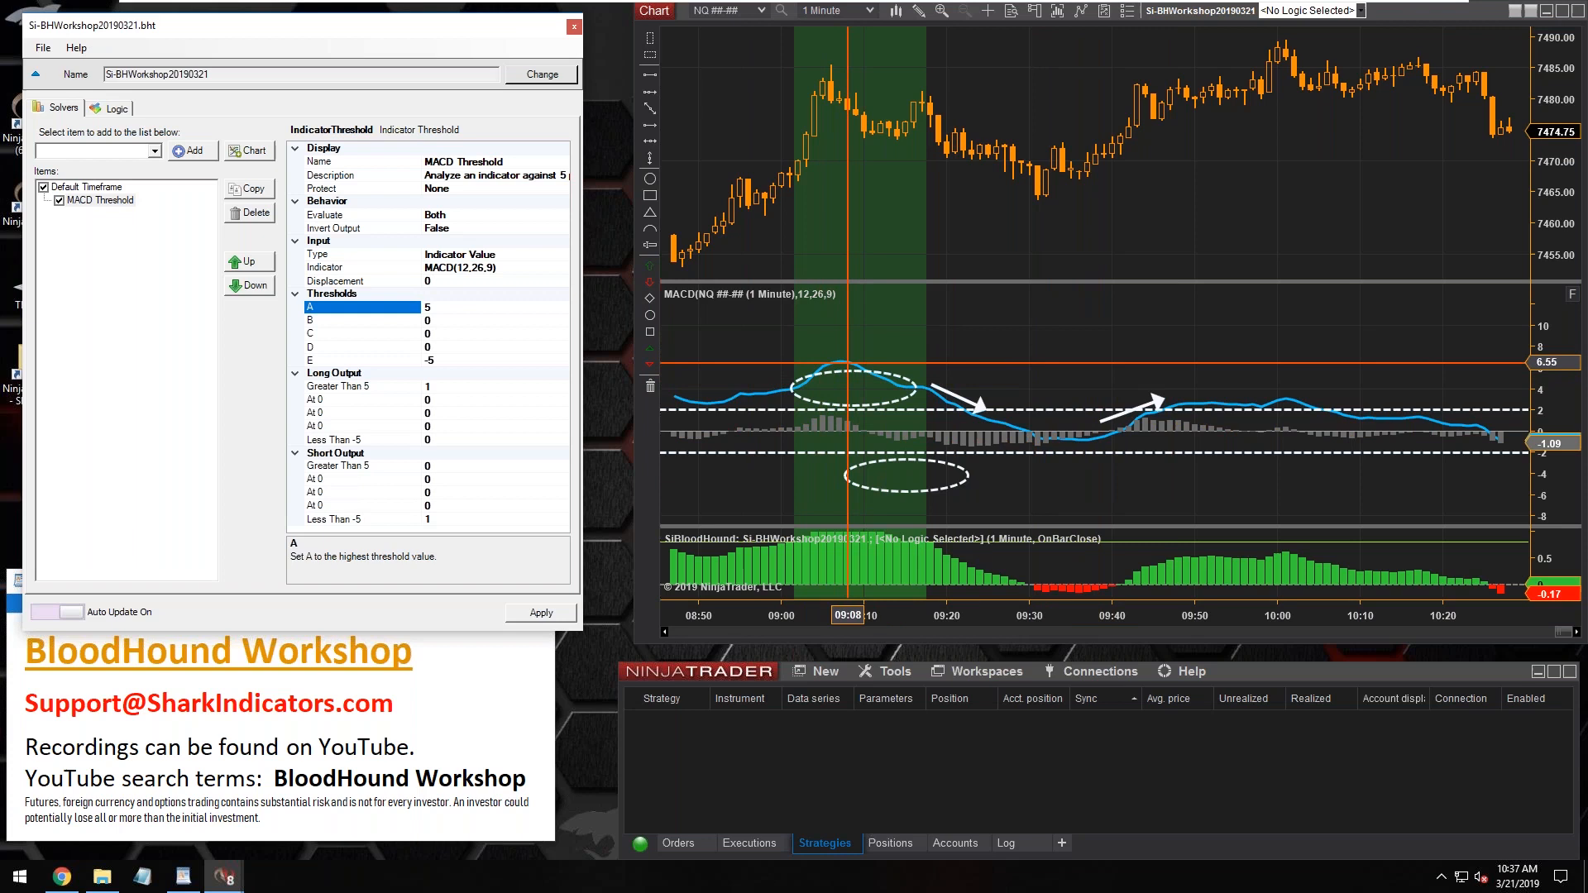
{"action": "left_click", "coordinate": [848, 362]}
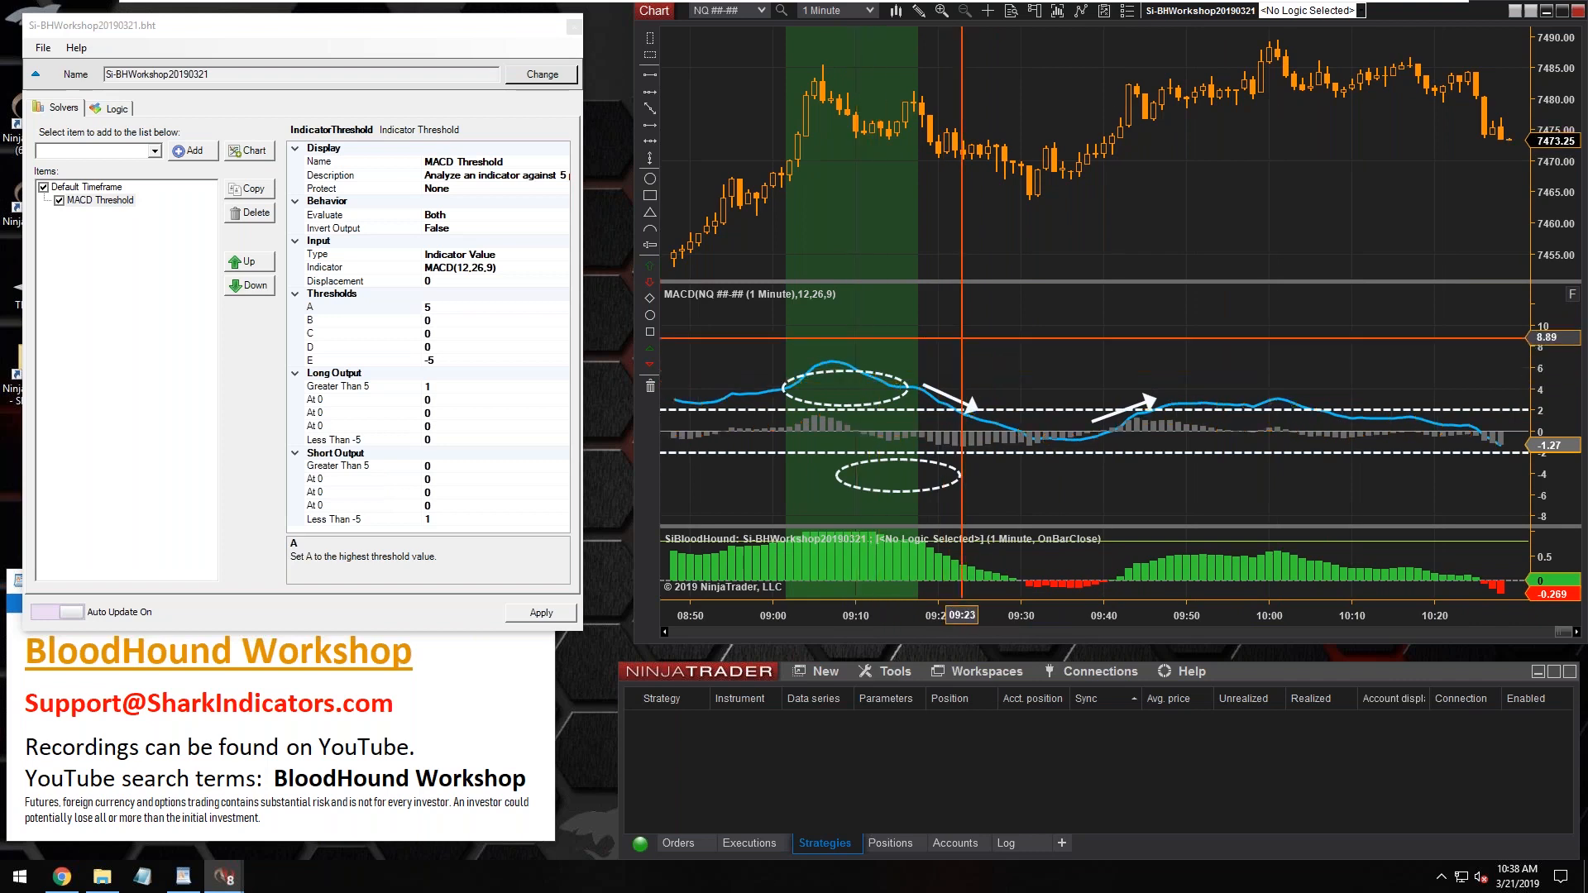
{"action": "left_click", "coordinate": [76, 200]}
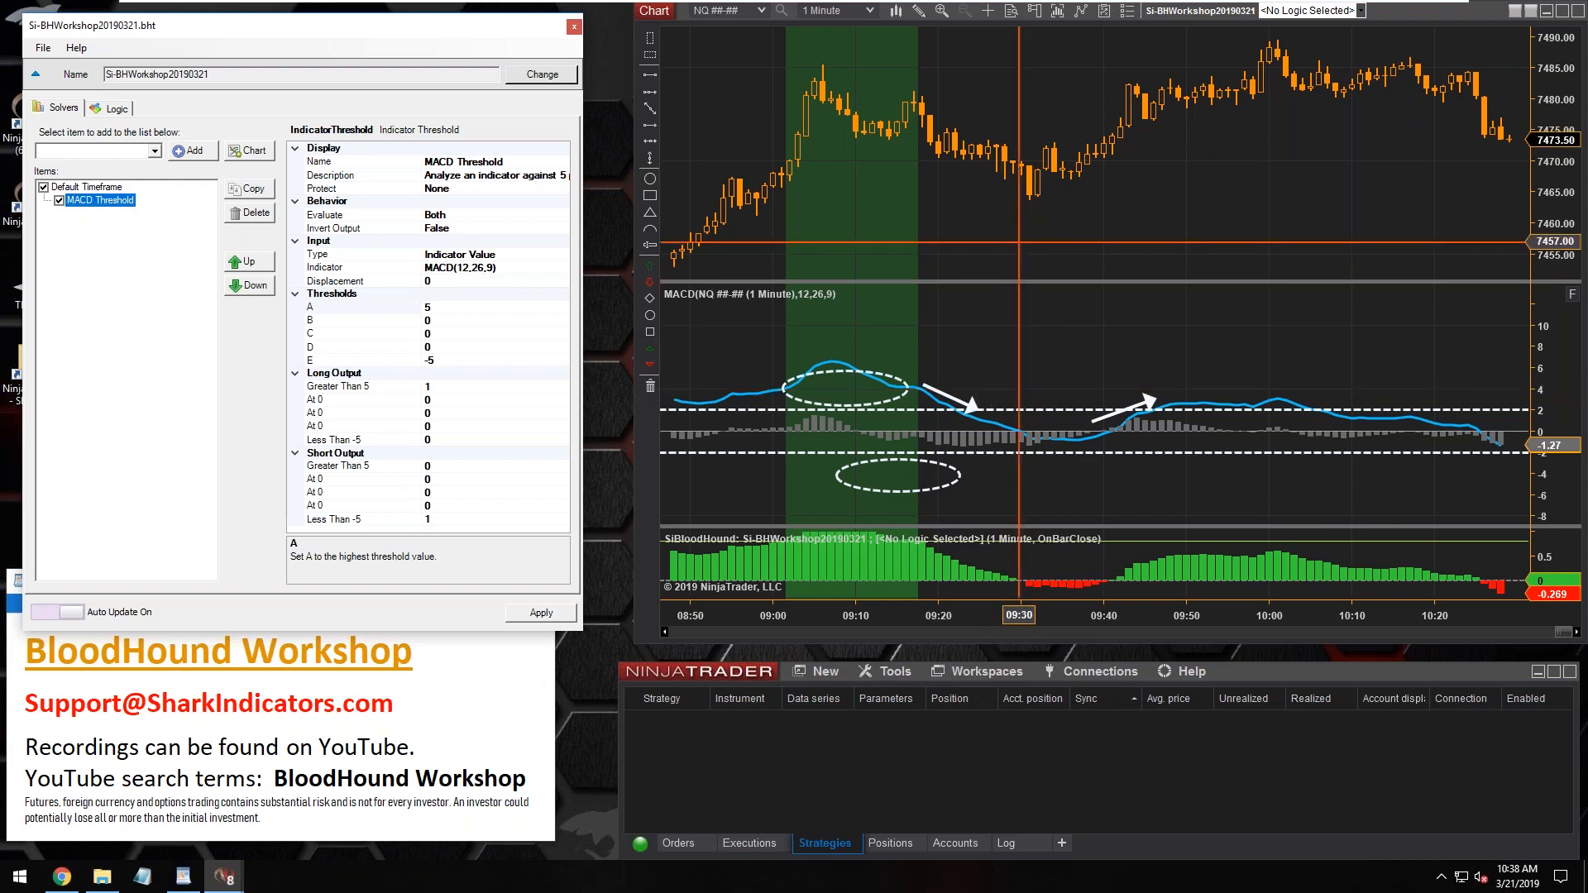
{"action": "left_click", "coordinate": [724, 244]}
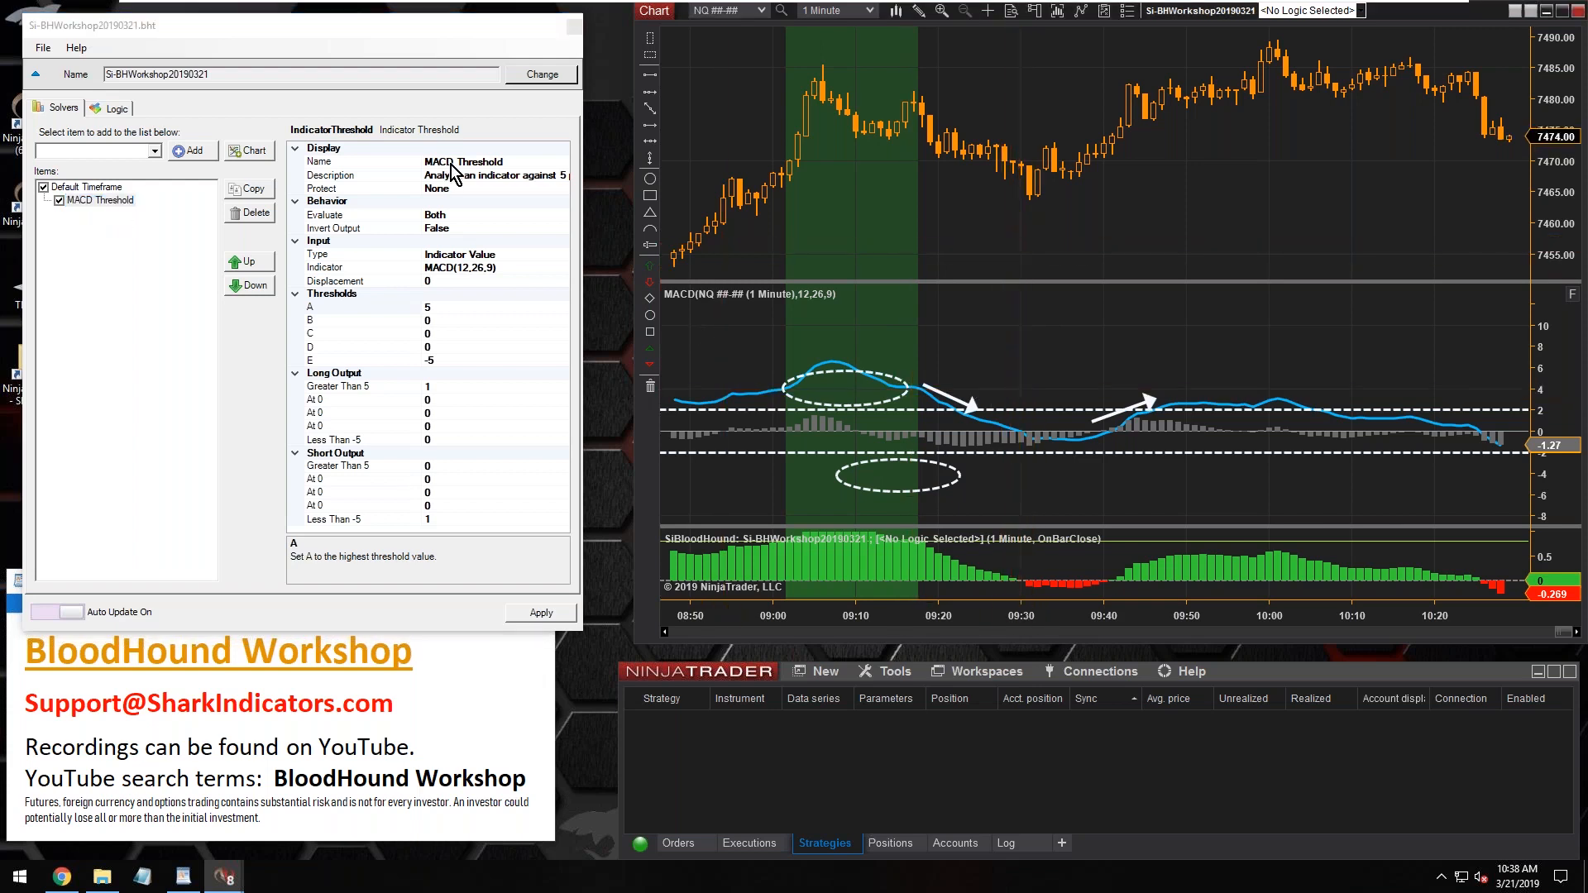
Rename the MACD Threshold solver as MACD NQ Thres
{"action": "left_click", "coordinate": [451, 163]}
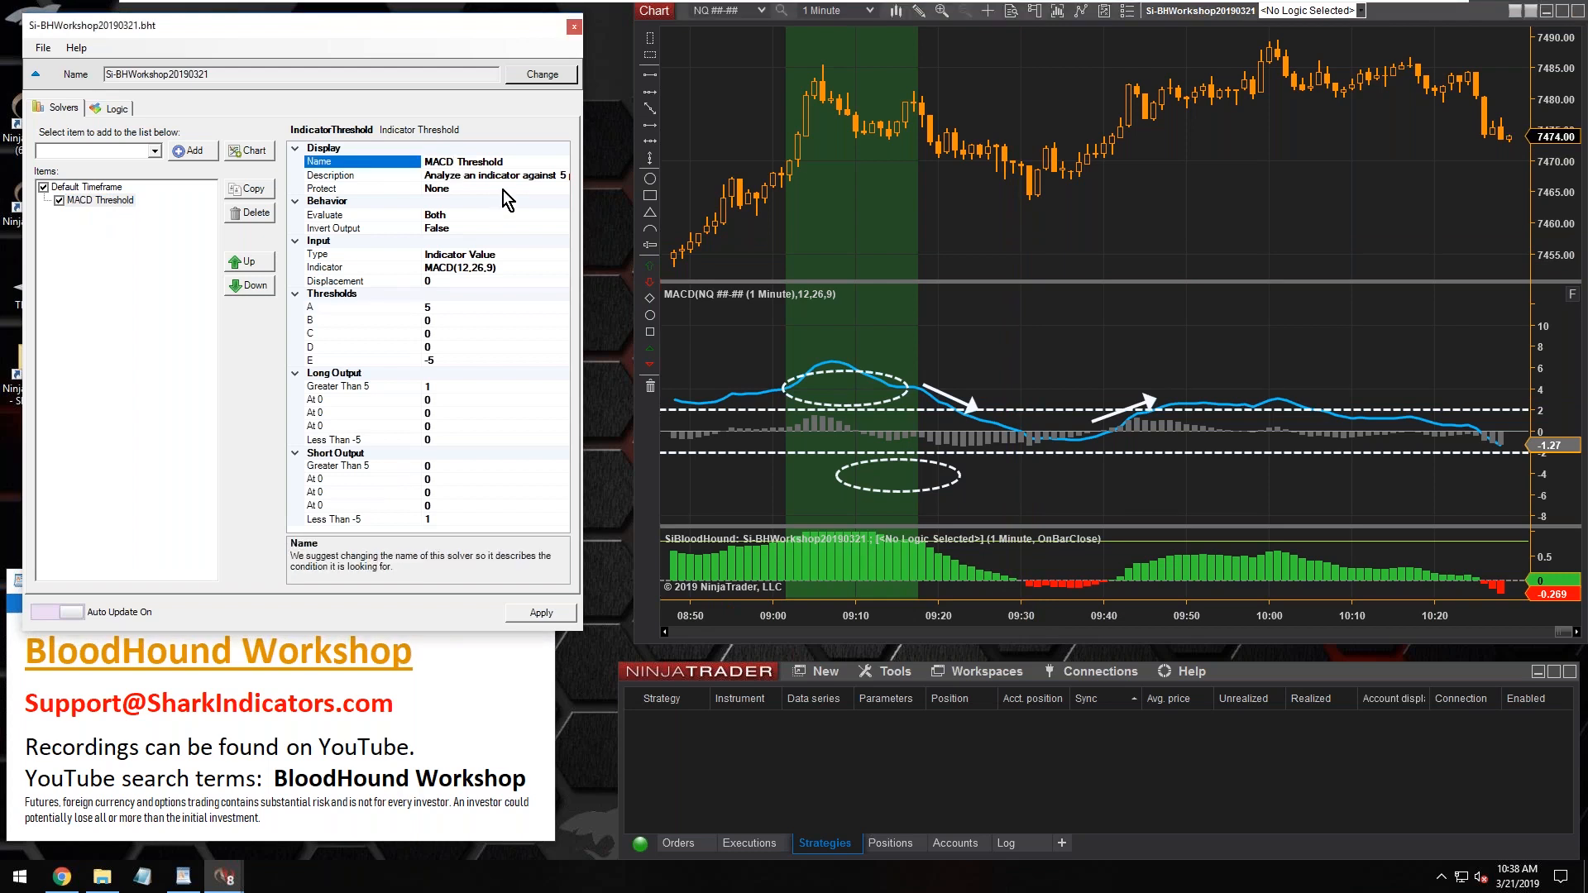
{"action": "type", "text": "NQ"}
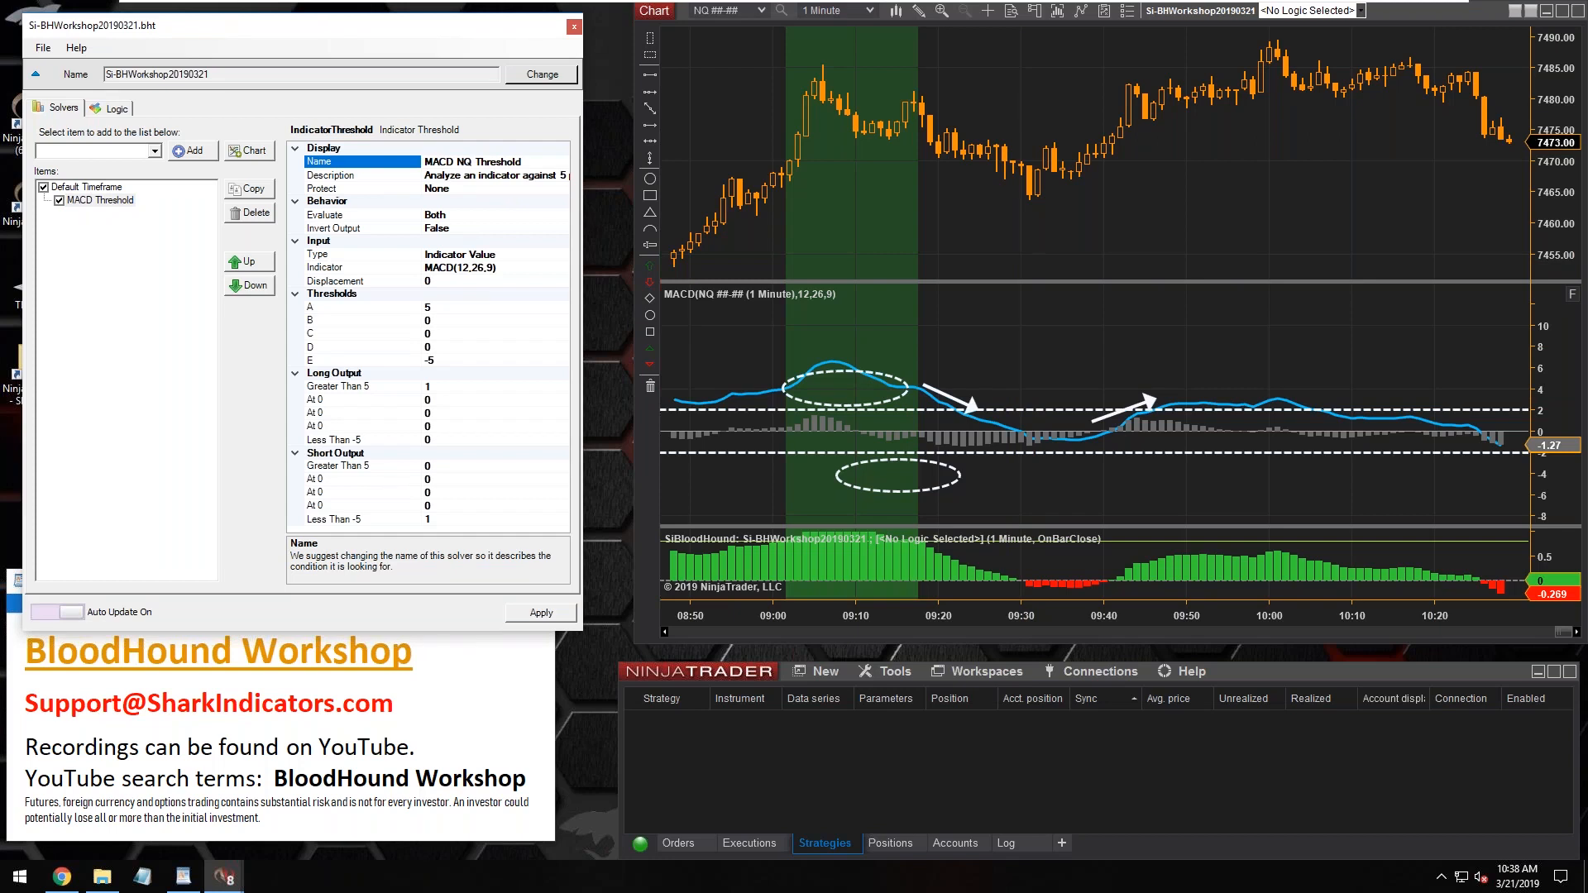
{"action": "left_click_drag", "start_coordinate": [529, 162], "coordinate": [422, 163]}
{"action": "left_click", "coordinate": [524, 161]}
{"action": "key", "text": "BackSpace"}
{"action": "key", "text": "BackSpace"}
{"action": "key", "text": "BackSpace"}
{"action": "key", "text": "BackSpace"}
{"action": "double_click", "coordinate": [466, 161]}
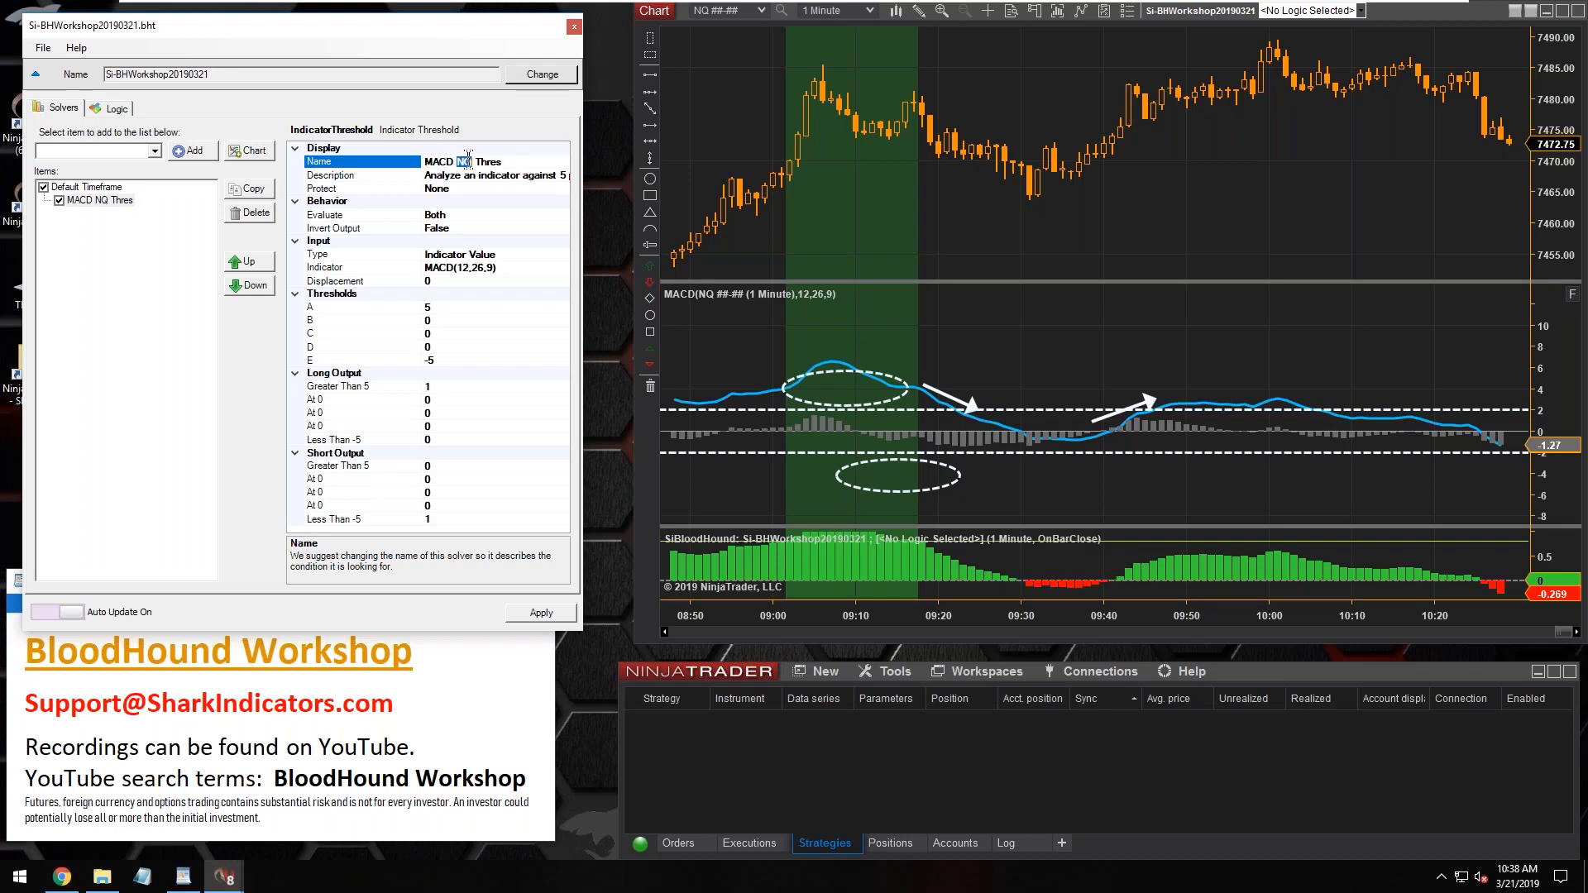
{"action": "left_click_drag", "start_coordinate": [426, 163], "coordinate": [470, 163]}
{"action": "left_click", "coordinate": [439, 306]}
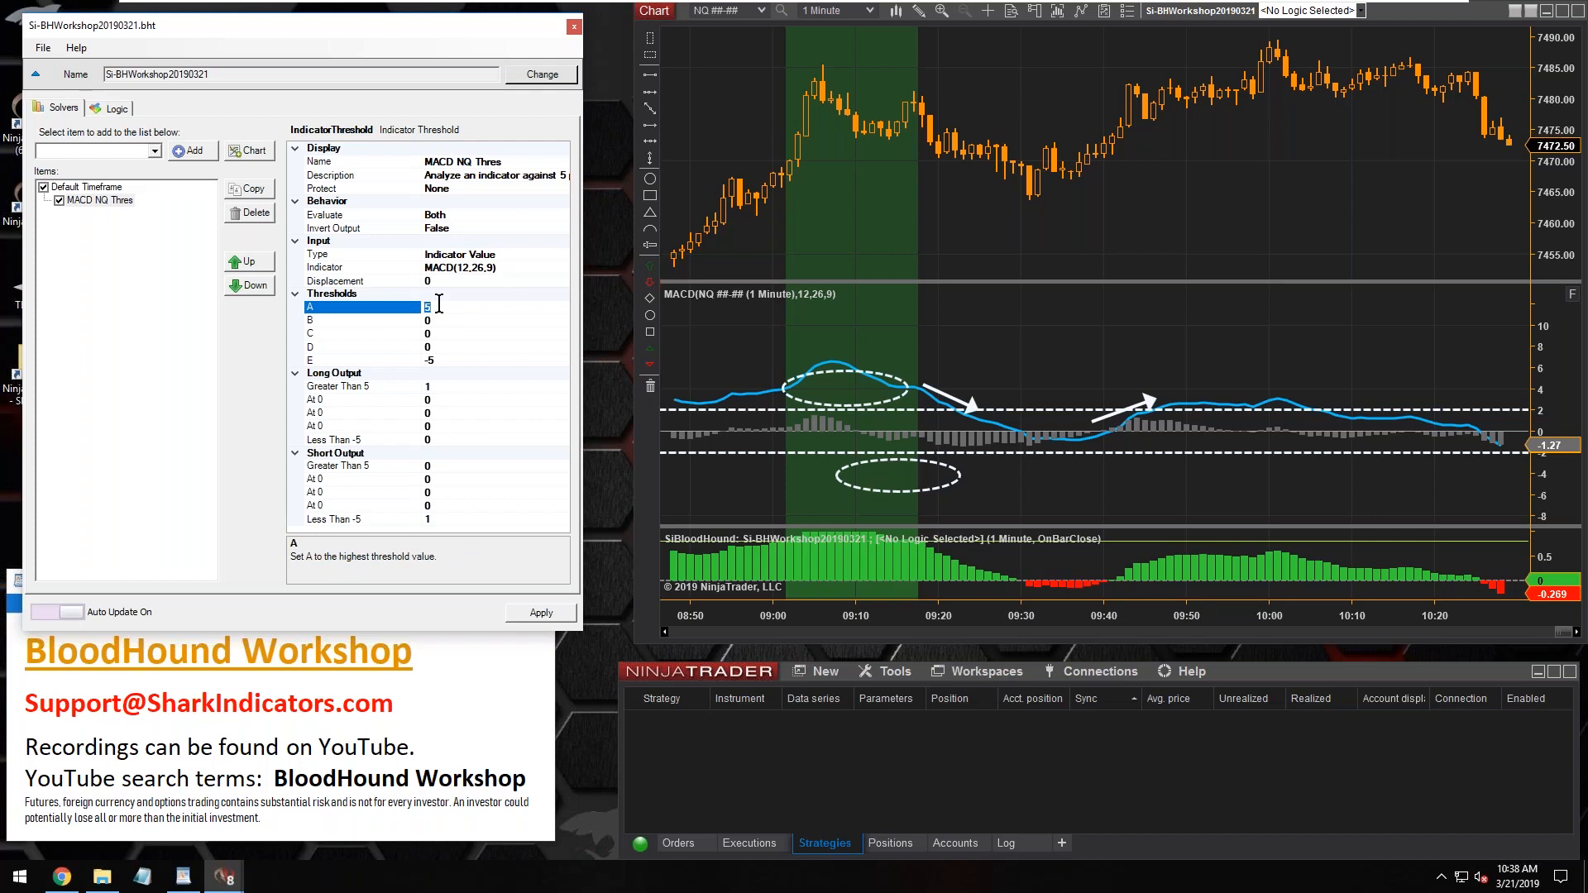
{"action": "left_click", "coordinate": [451, 360]}
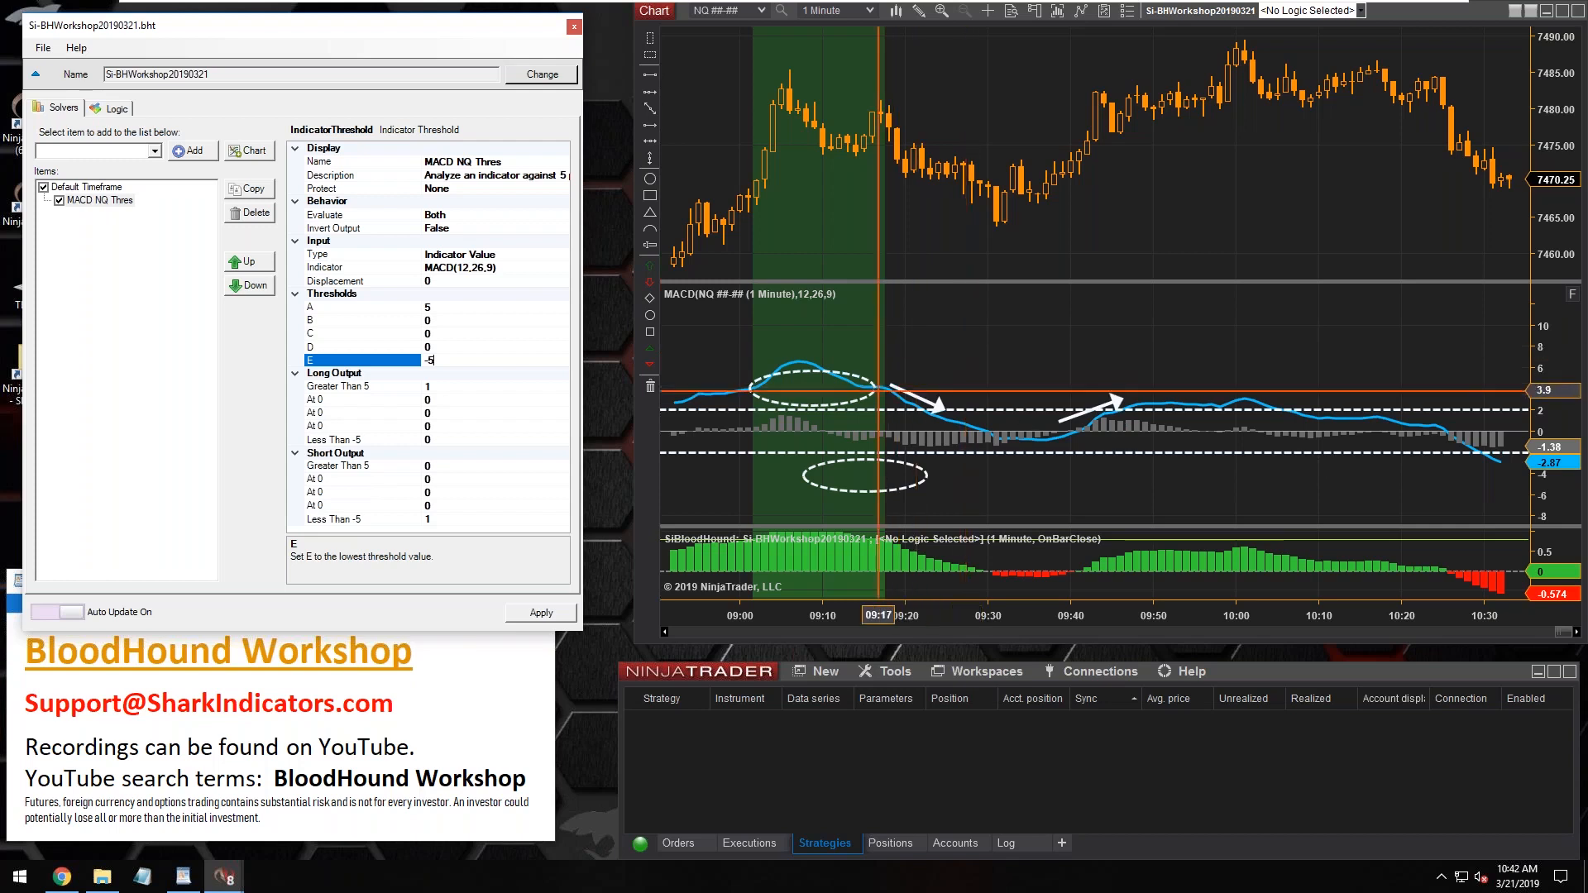
Set the chart's MACD indicator parameters to Fast 5, Slow 20 and Smooth 30
{"action": "left_click", "coordinate": [849, 381]}
{"action": "double_click", "coordinate": [849, 381]}
{"action": "left_click", "coordinate": [988, 183]}
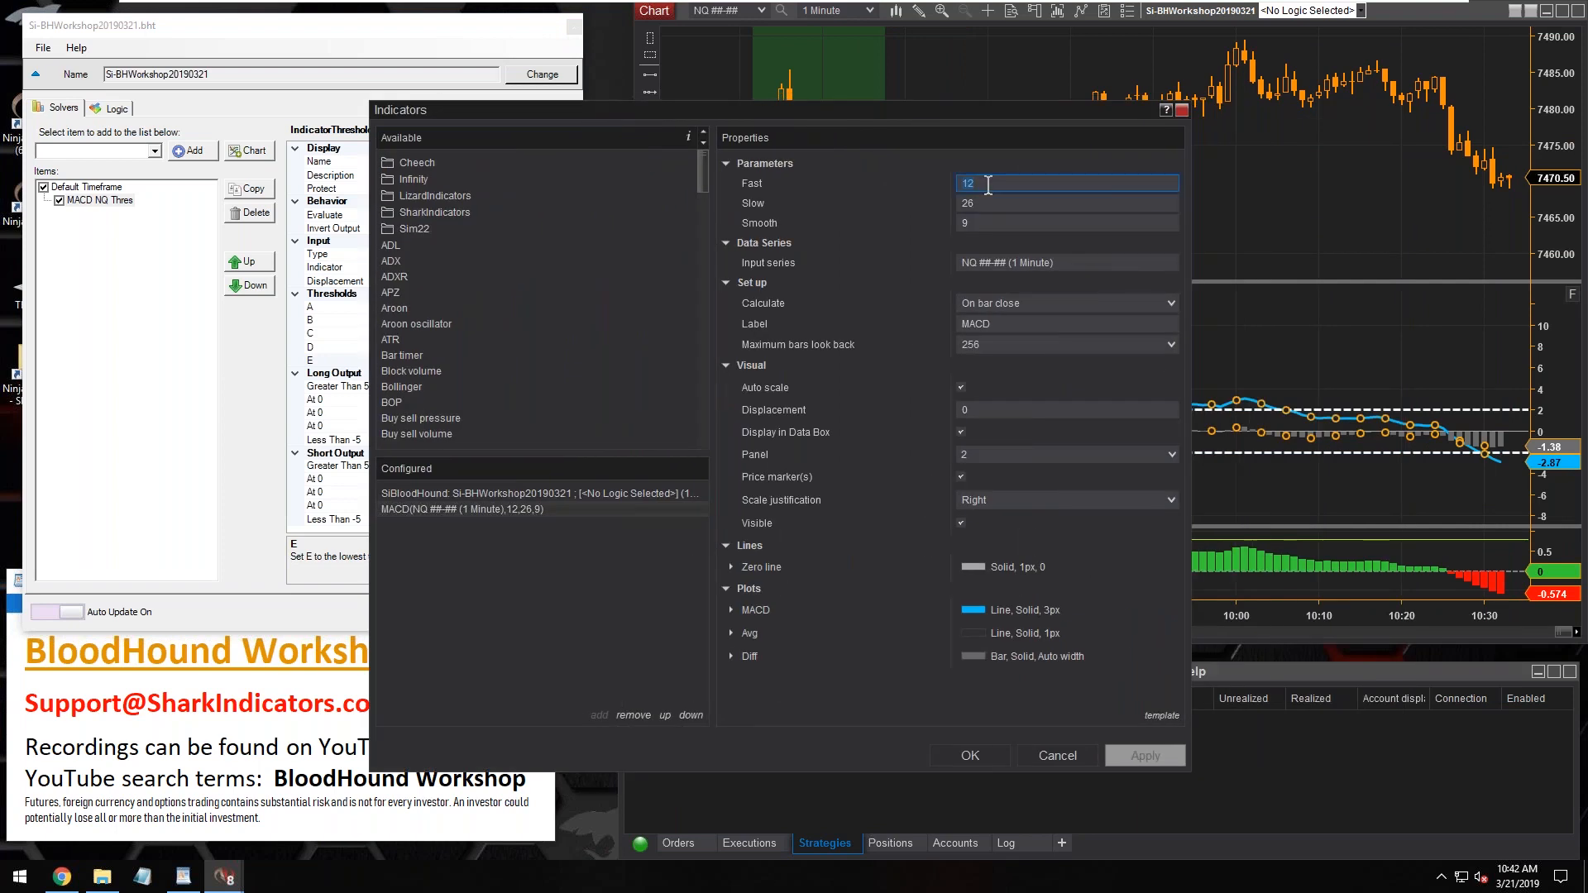
{"action": "type", "text": "5"}
{"action": "key", "text": "Tab"}
{"action": "type", "text": "20"}
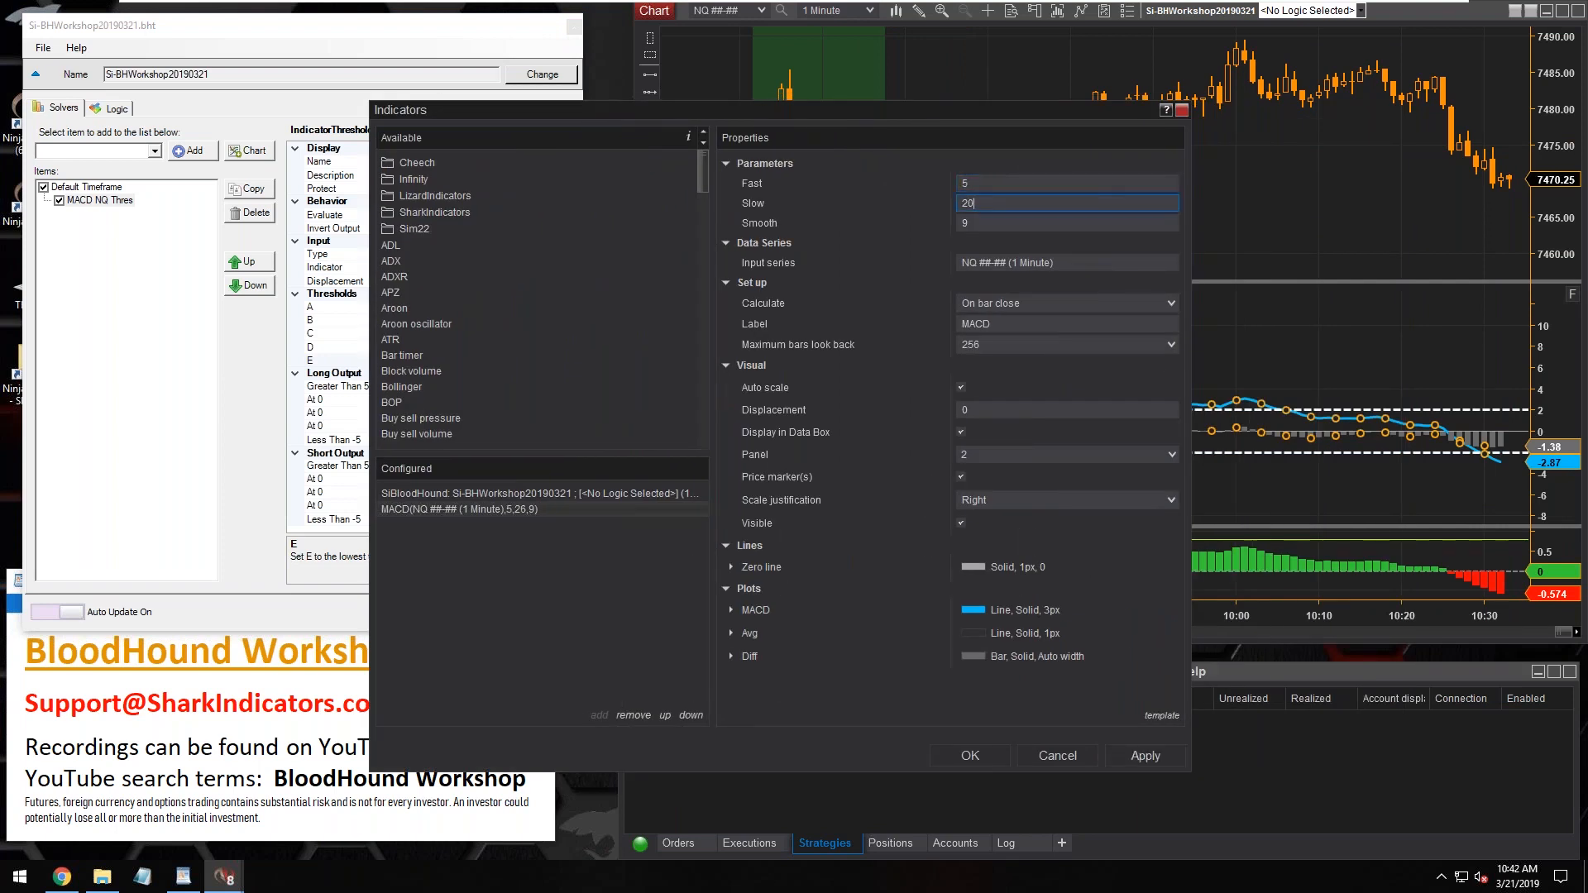
{"action": "left_click", "coordinate": [973, 755]}
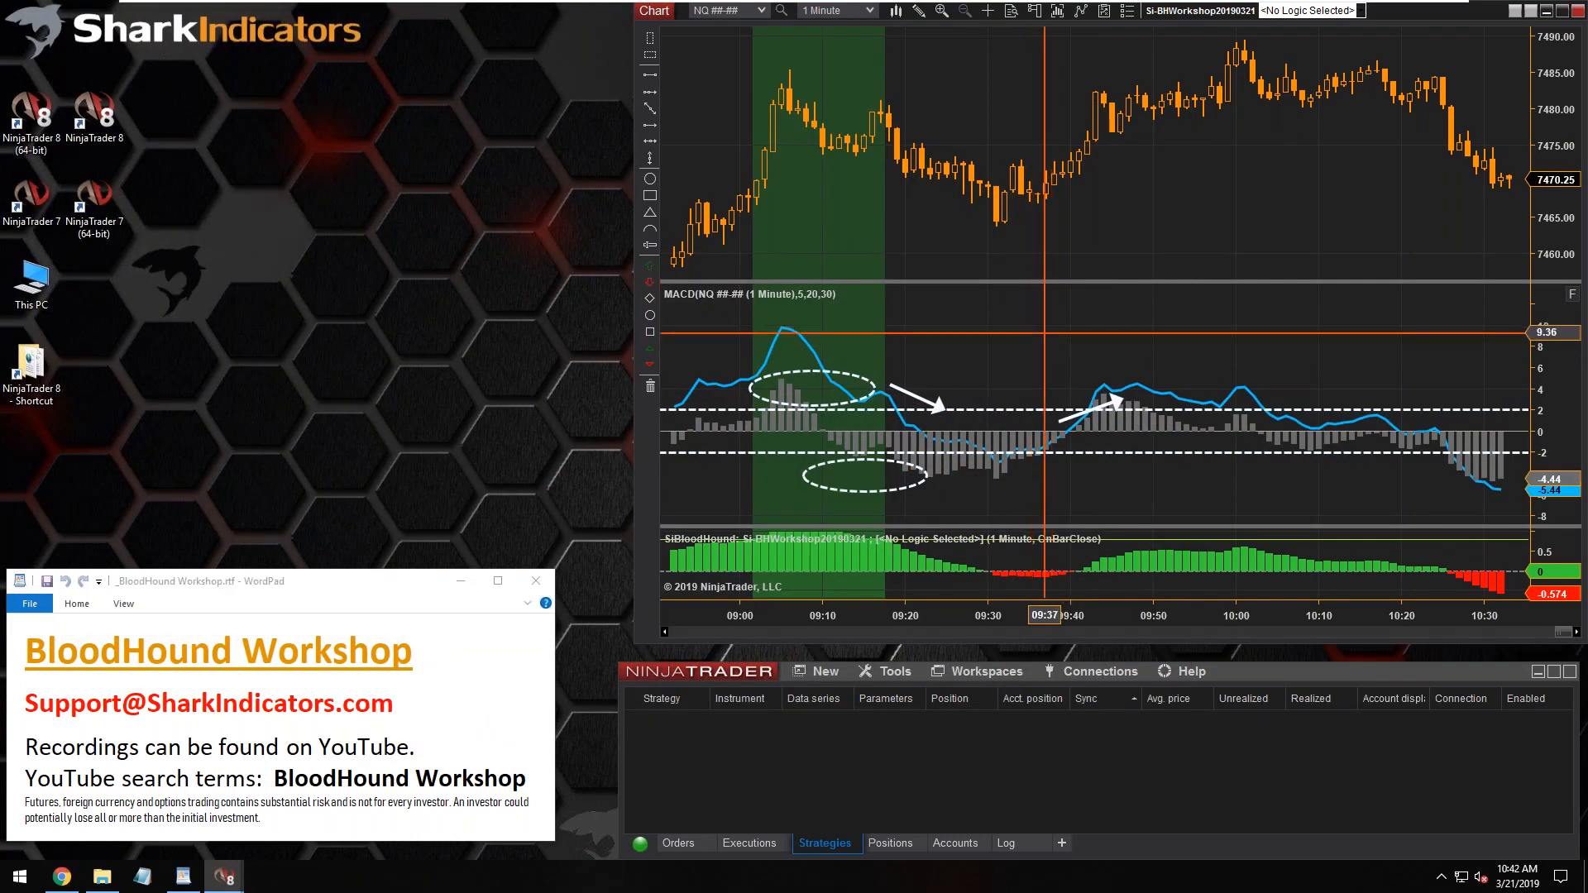
Set the Anchor Y value of Horizontal Line 3 on the MACD panel to 5
{"action": "left_click", "coordinate": [801, 336]}
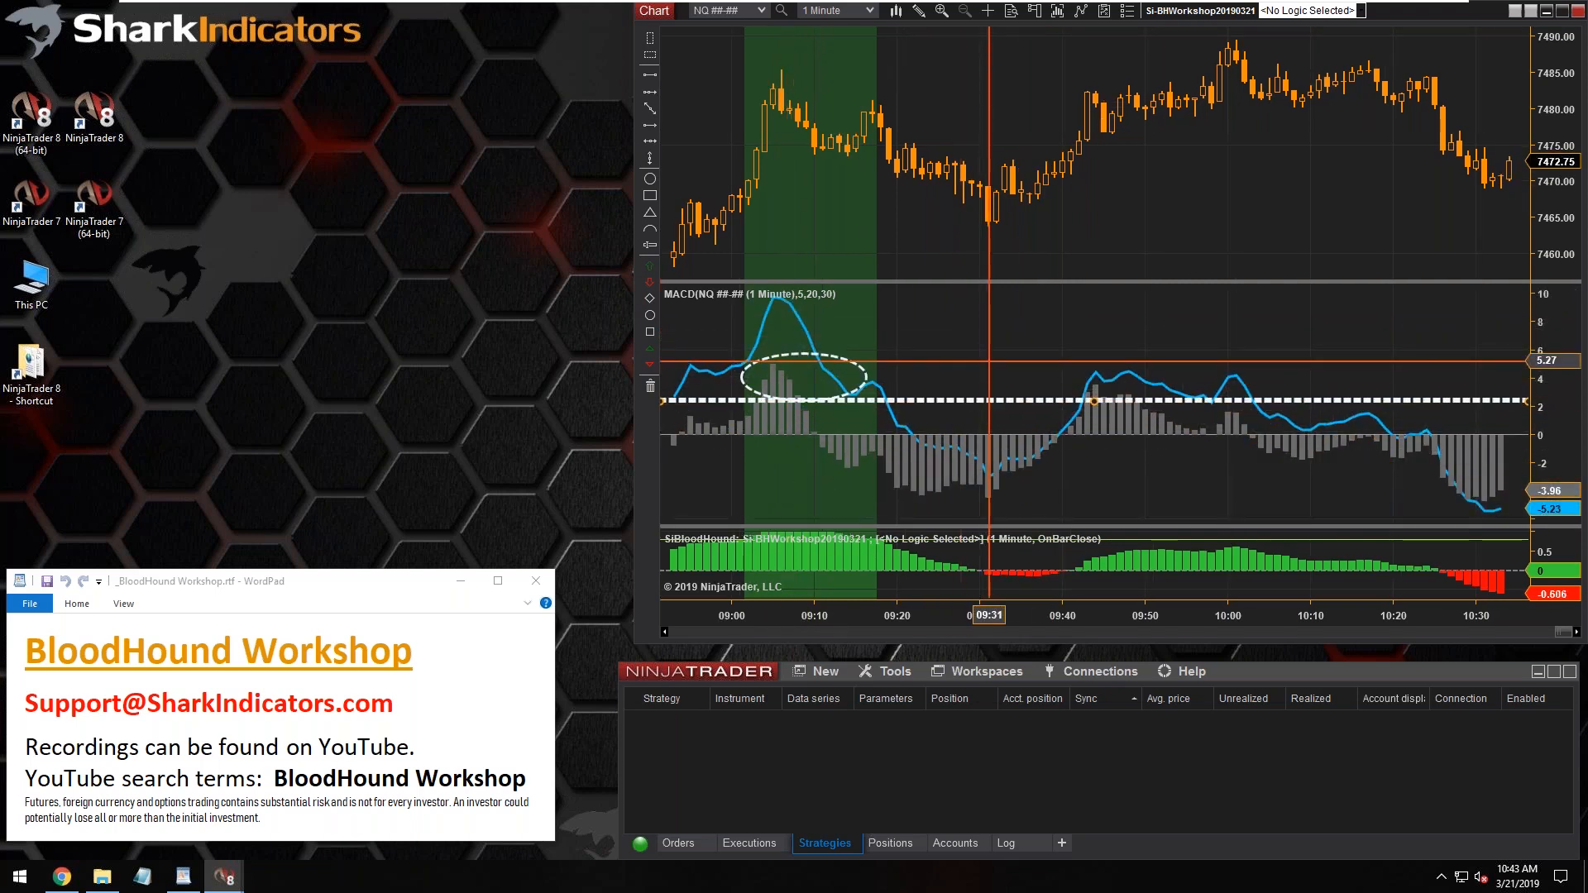
{"action": "double_click", "coordinate": [1005, 403]}
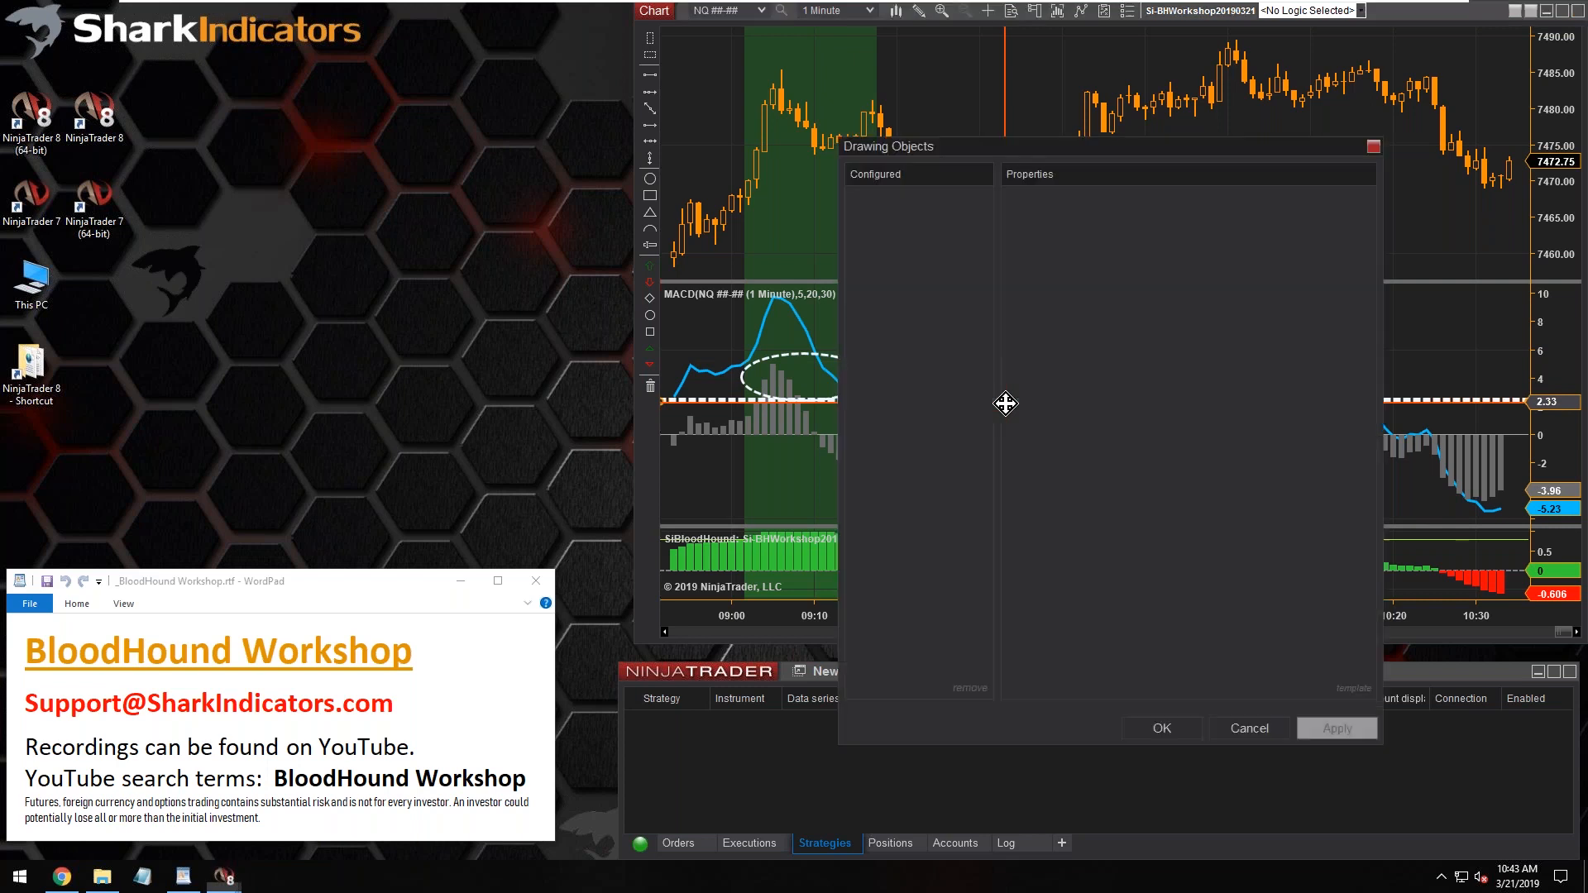
{"action": "left_click", "coordinate": [1300, 400]}
{"action": "left_click_drag", "start_coordinate": [1301, 400], "coordinate": [1135, 405]}
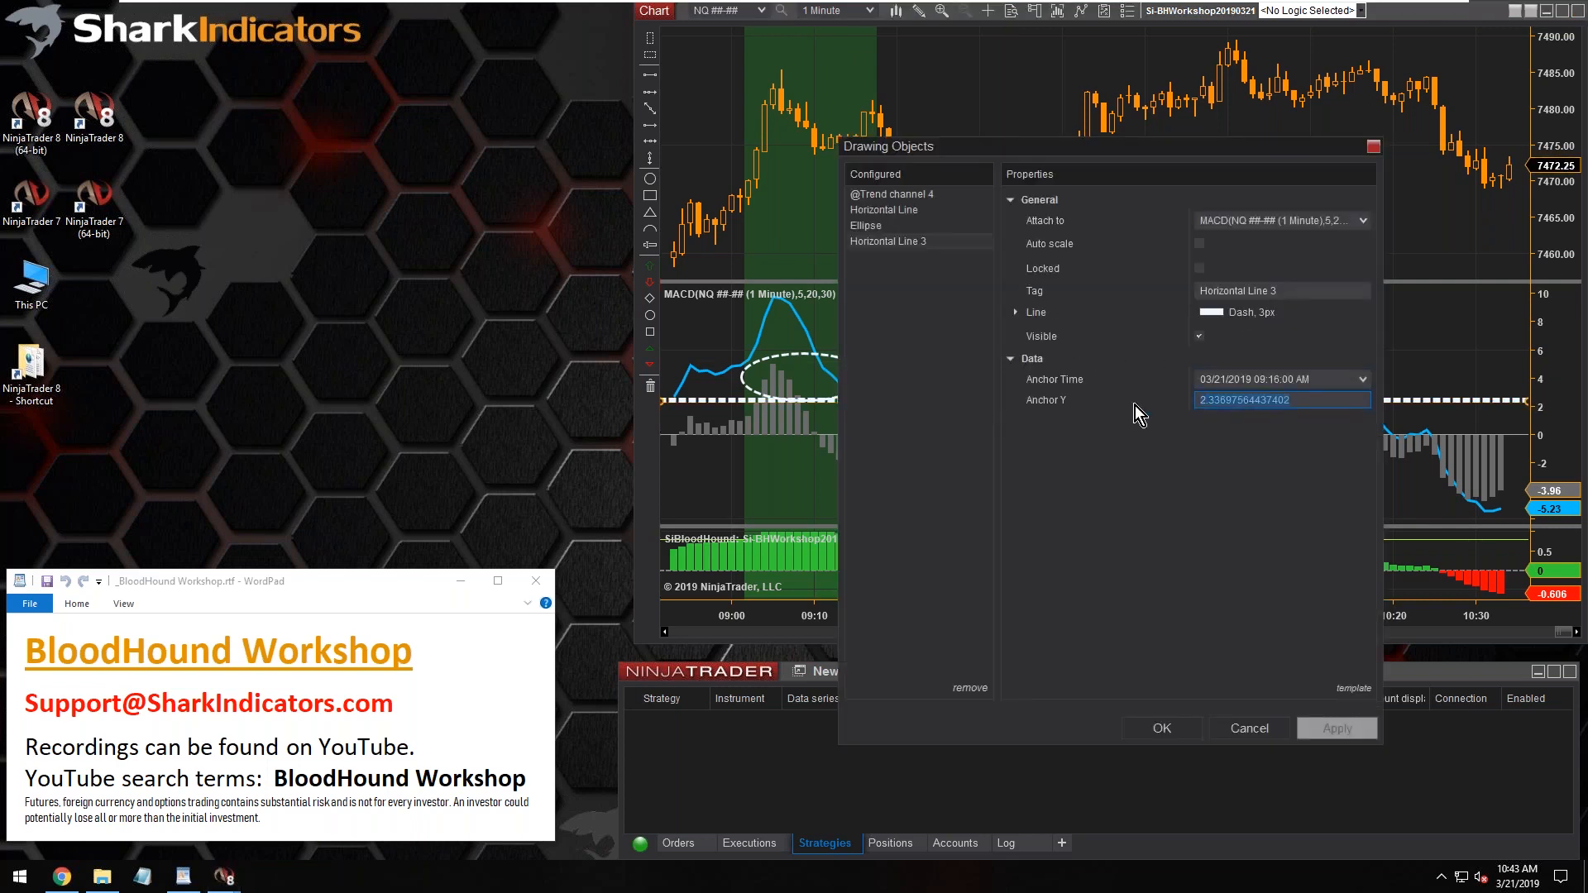
{"action": "type", "text": "5"}
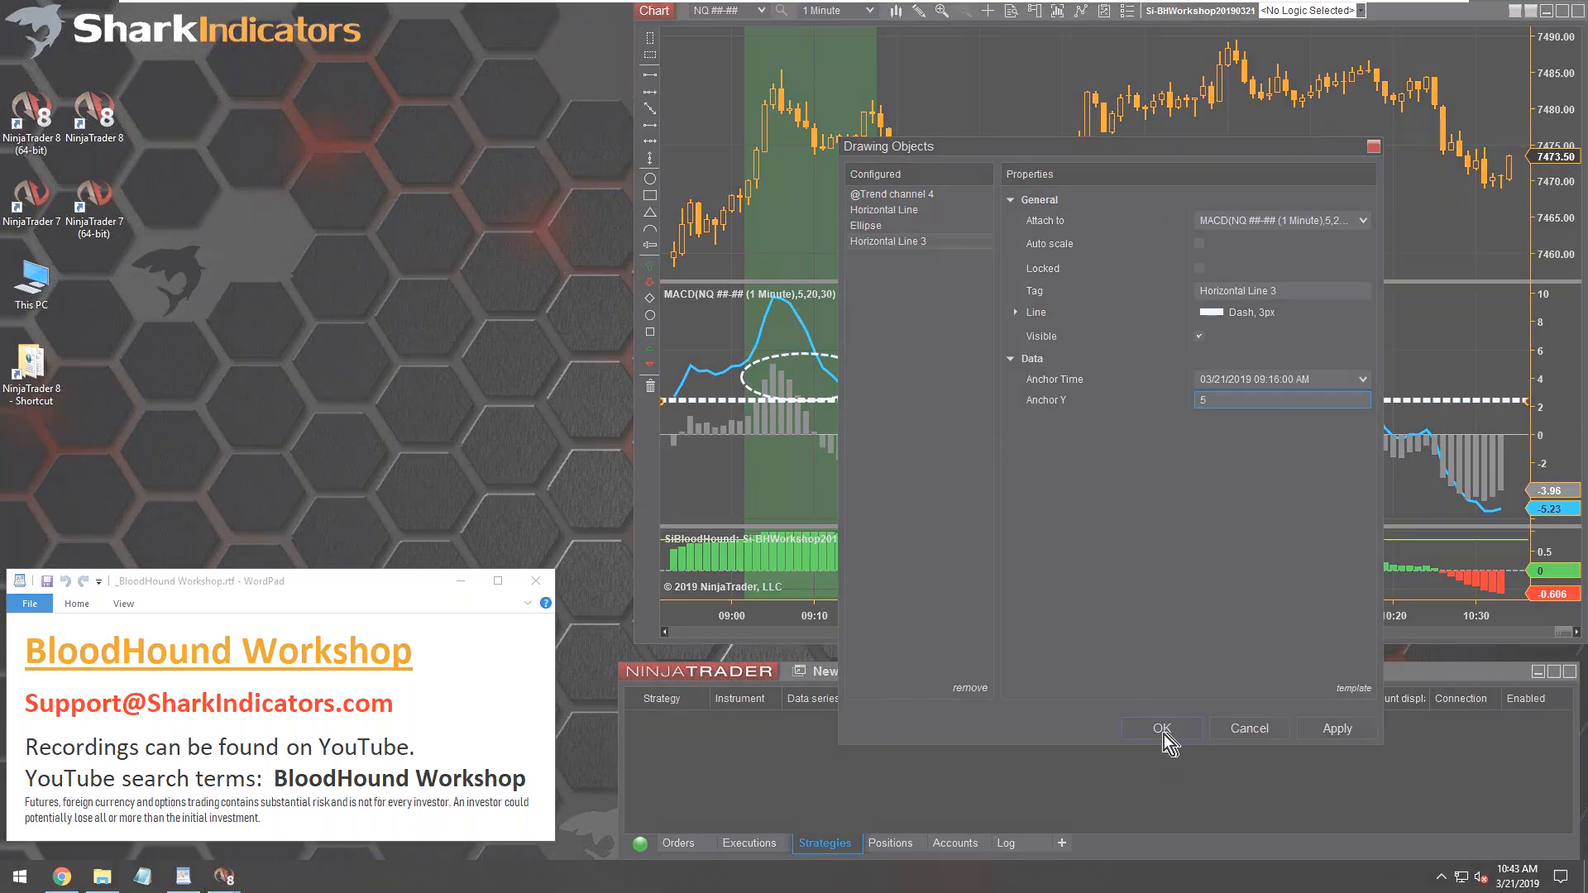
{"action": "left_click", "coordinate": [1162, 729]}
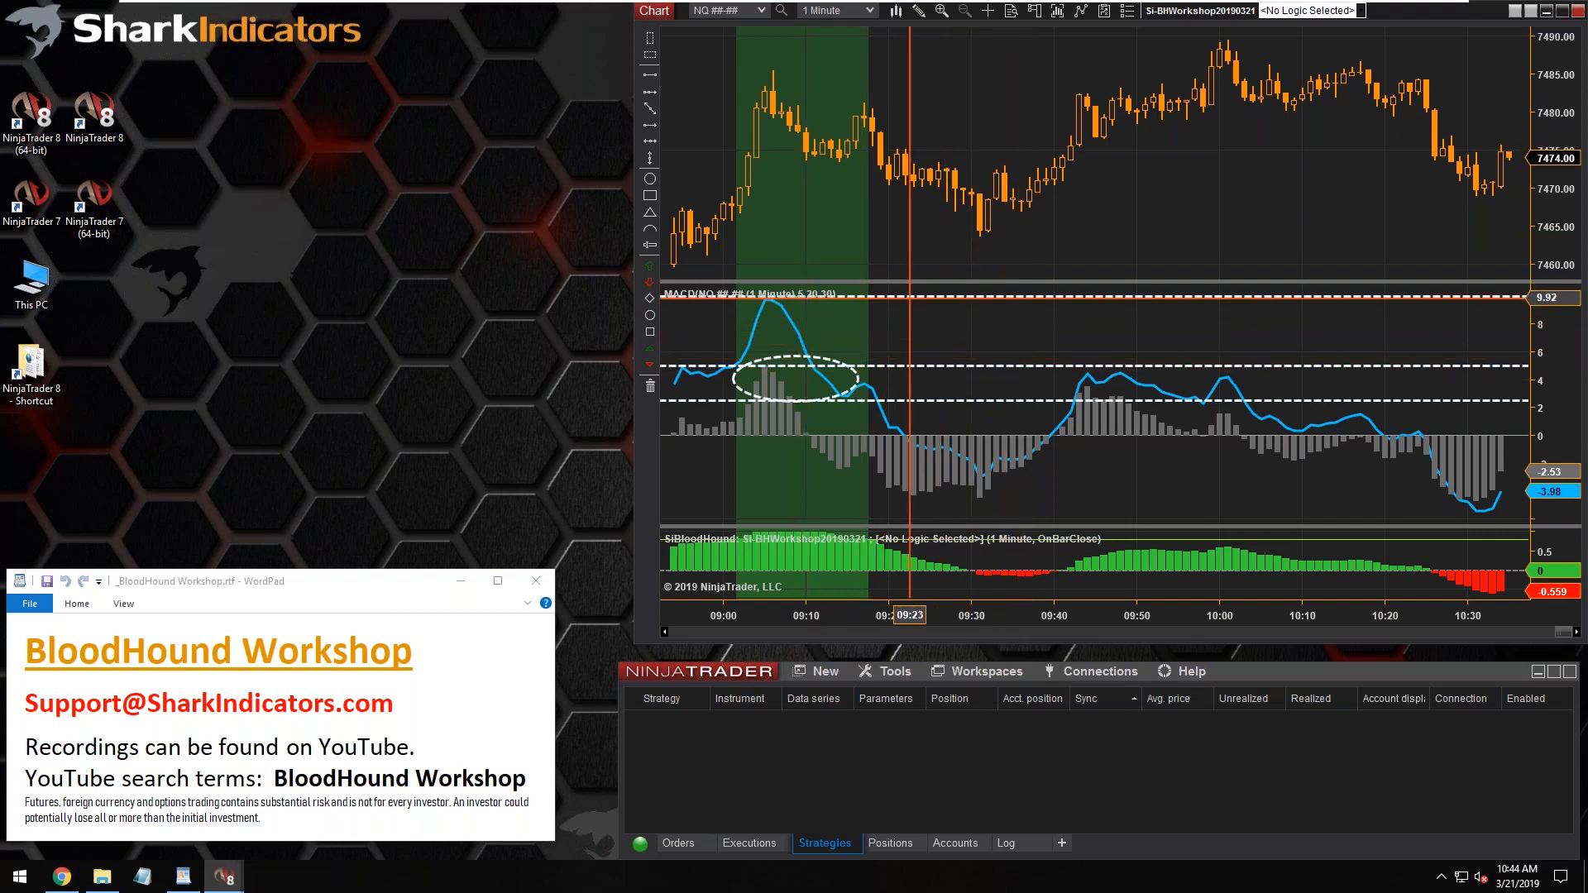
Delete the dashed ellipse drawn around the early MACD histogram peak
{"action": "left_click", "coordinate": [926, 297]}
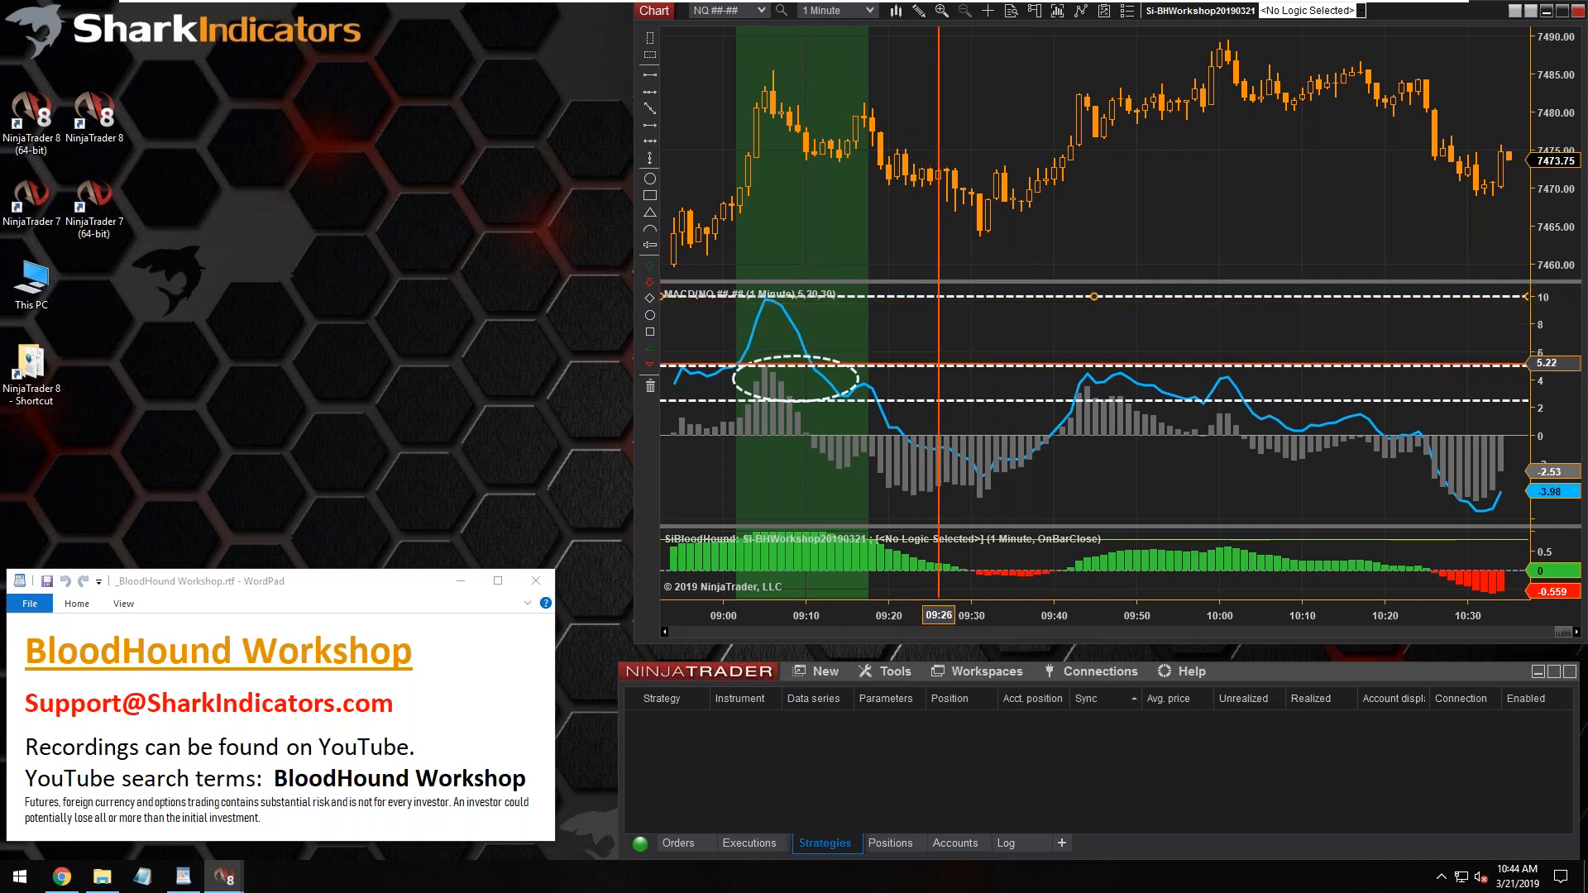
{"action": "left_click", "coordinate": [942, 400]}
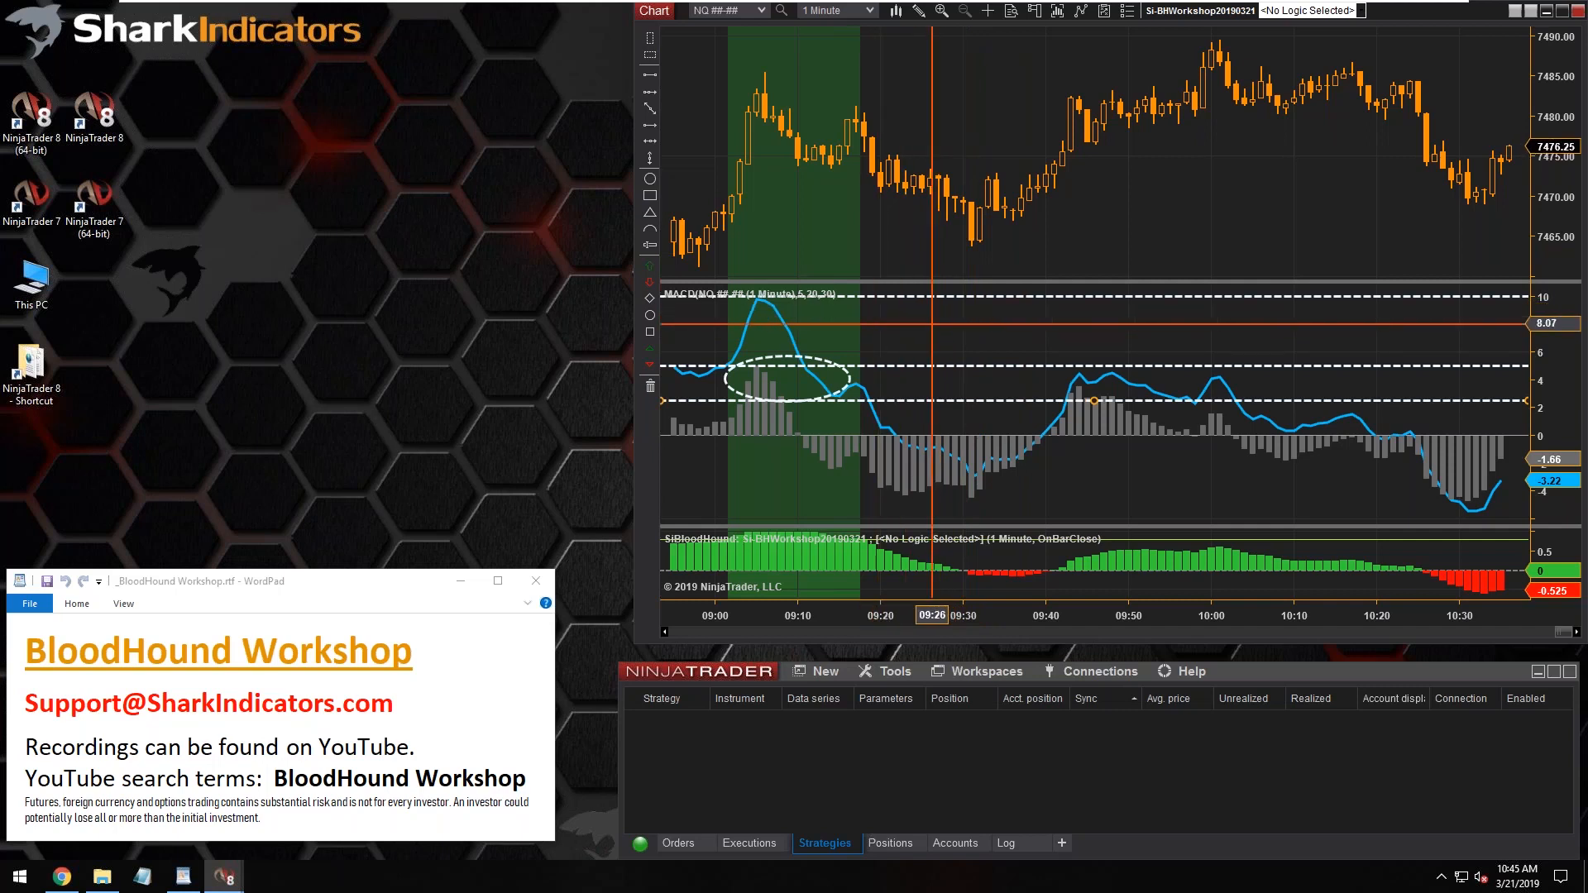
{"action": "left_click", "coordinate": [779, 355]}
{"action": "key", "text": "Delete"}
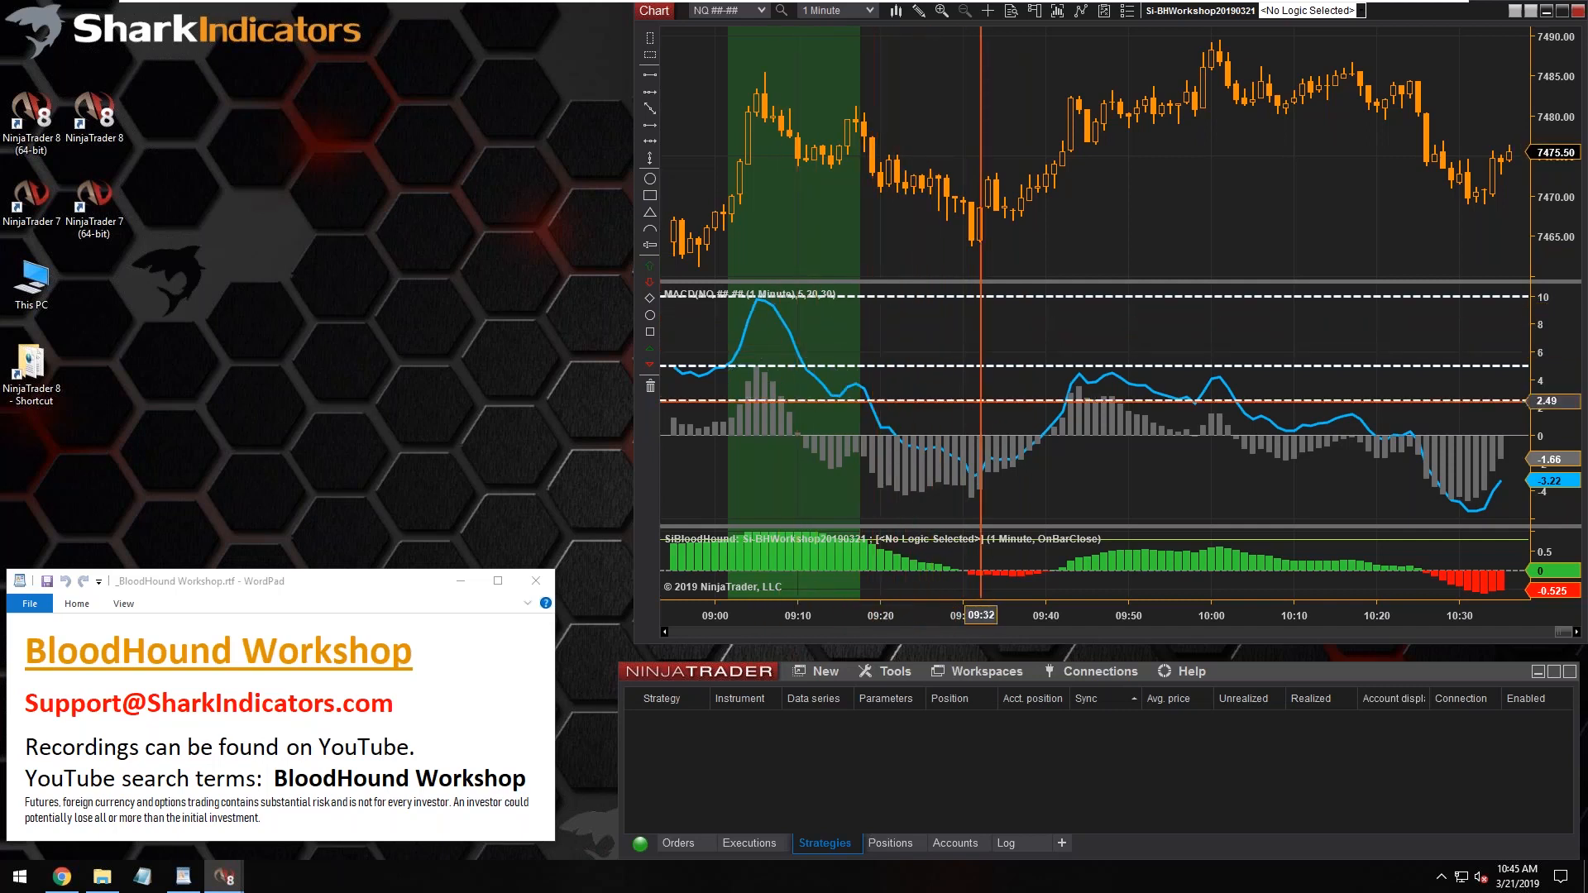
Open the Si-BHWorkshop20190321 template and set the MACD NQ Thres solver's threshold A to 2.5 and threshold E to -2.5
{"action": "left_click", "coordinate": [1185, 11]}
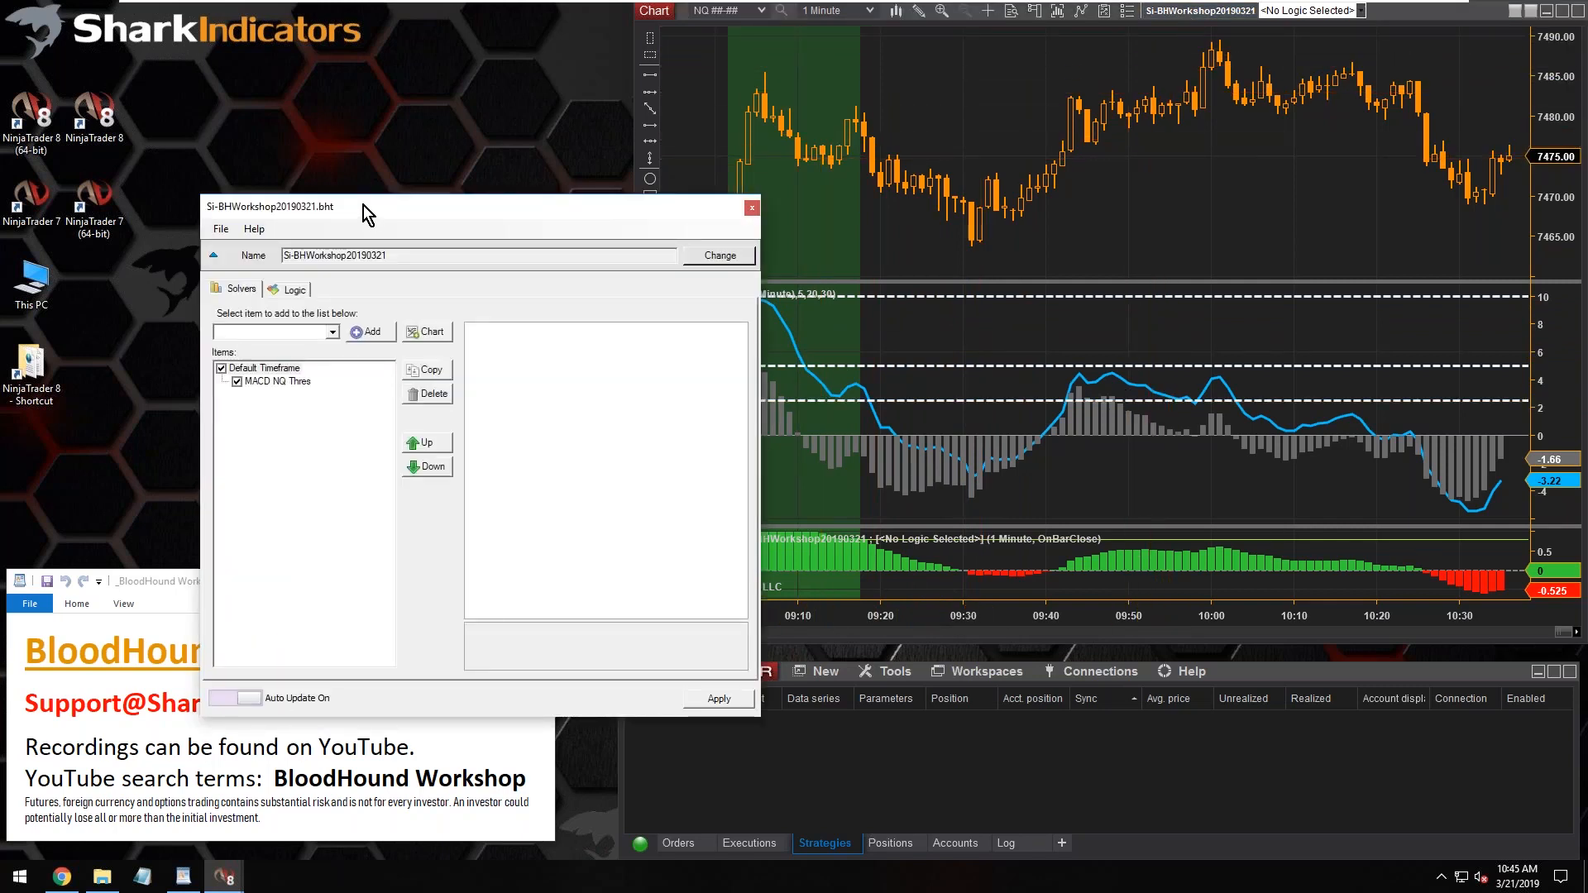
{"action": "left_click_drag", "start_coordinate": [364, 205], "coordinate": [172, 20]}
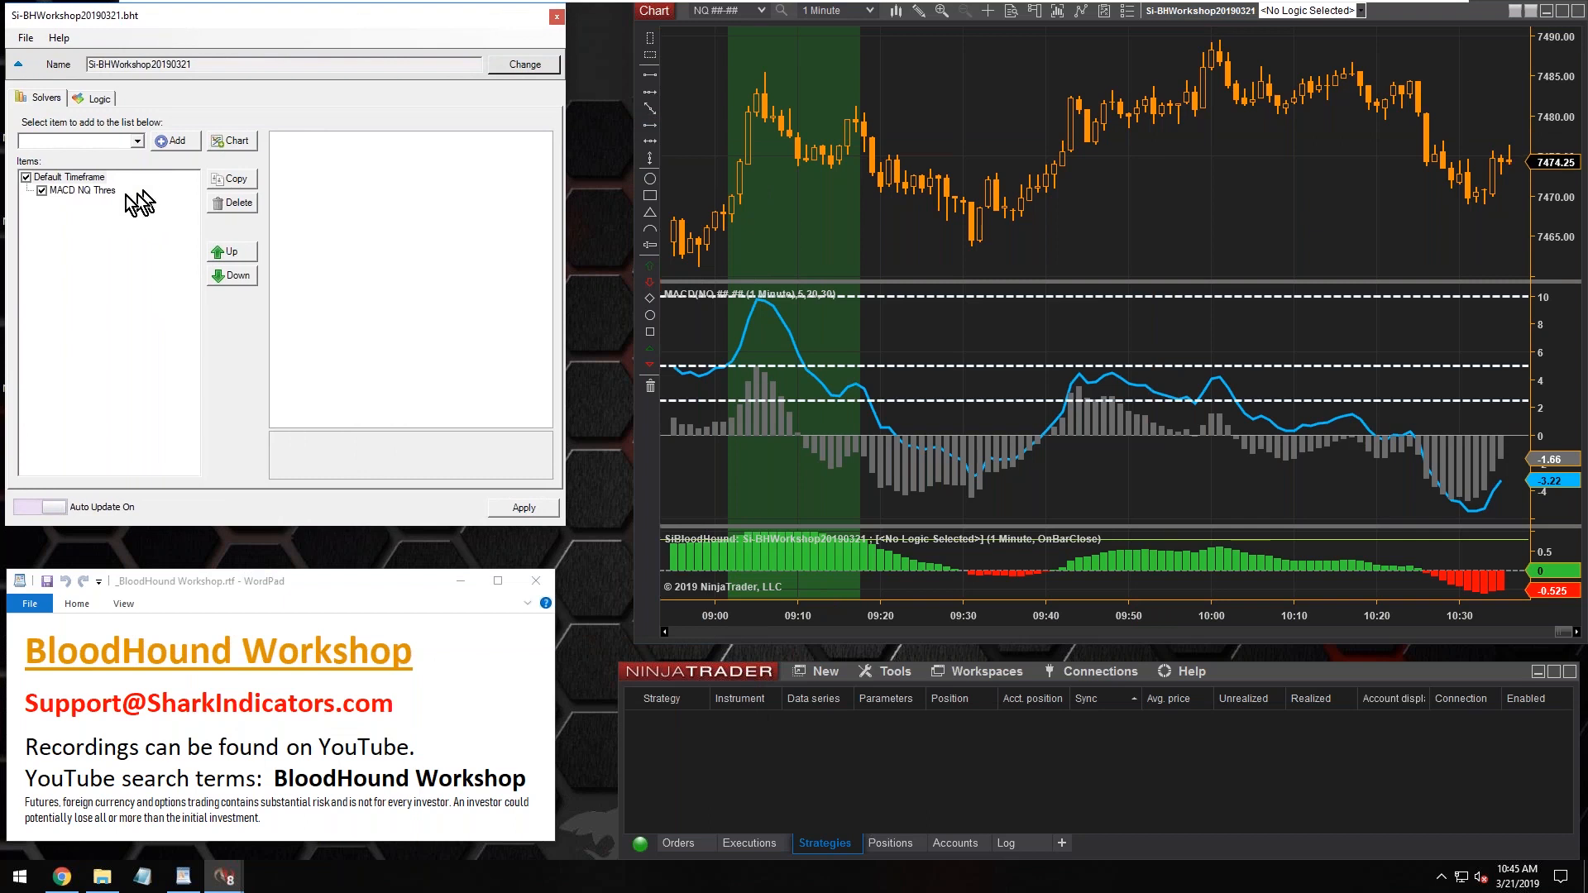
{"action": "left_click", "coordinate": [70, 193]}
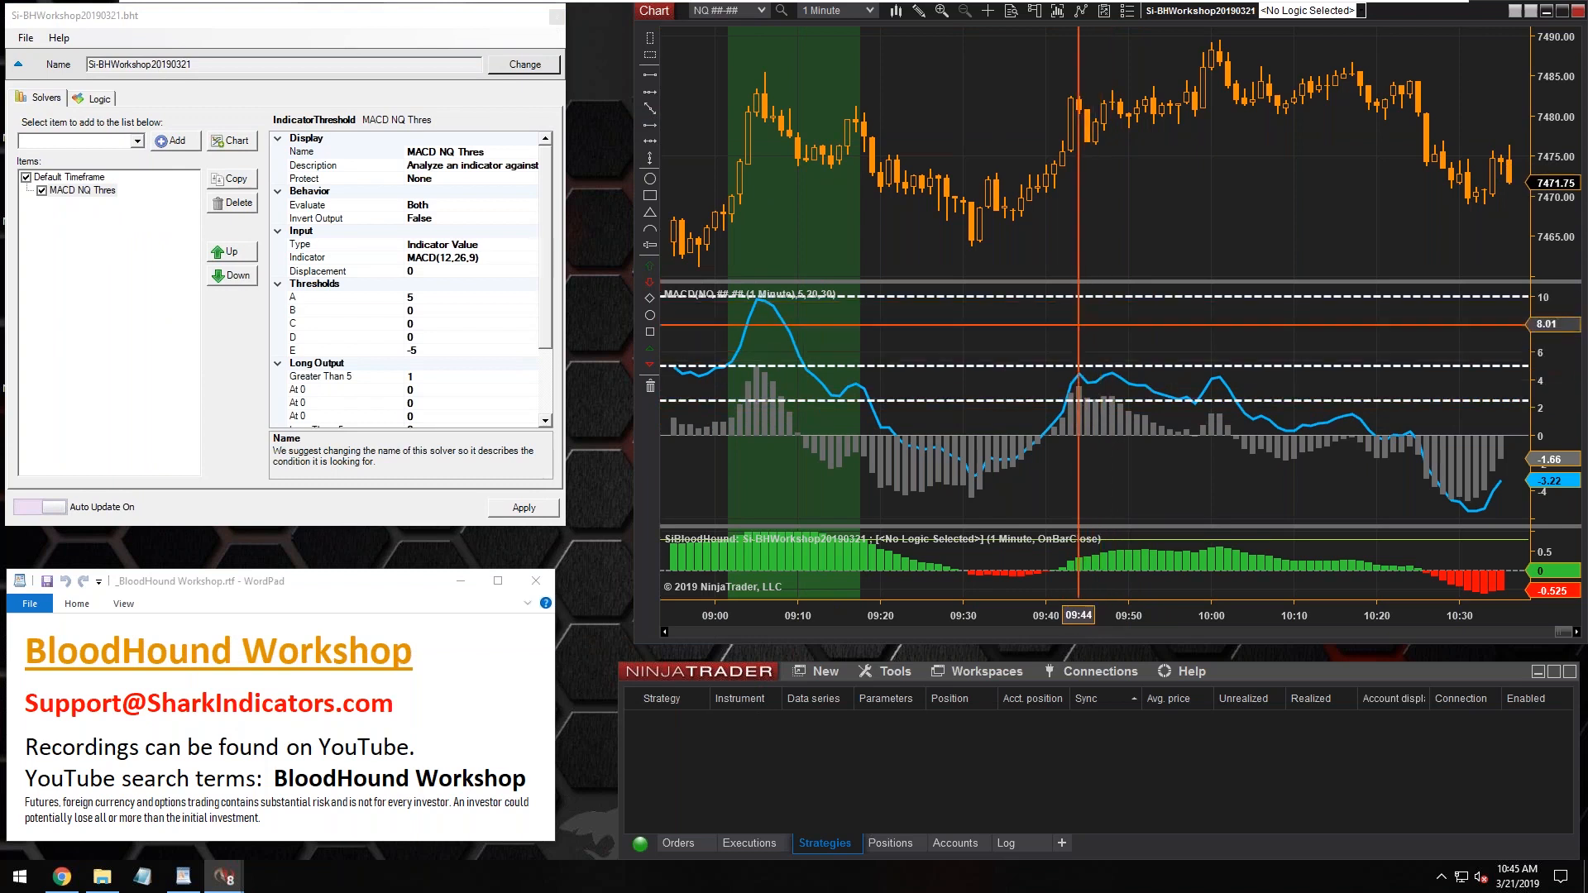
{"action": "left_click", "coordinate": [82, 191]}
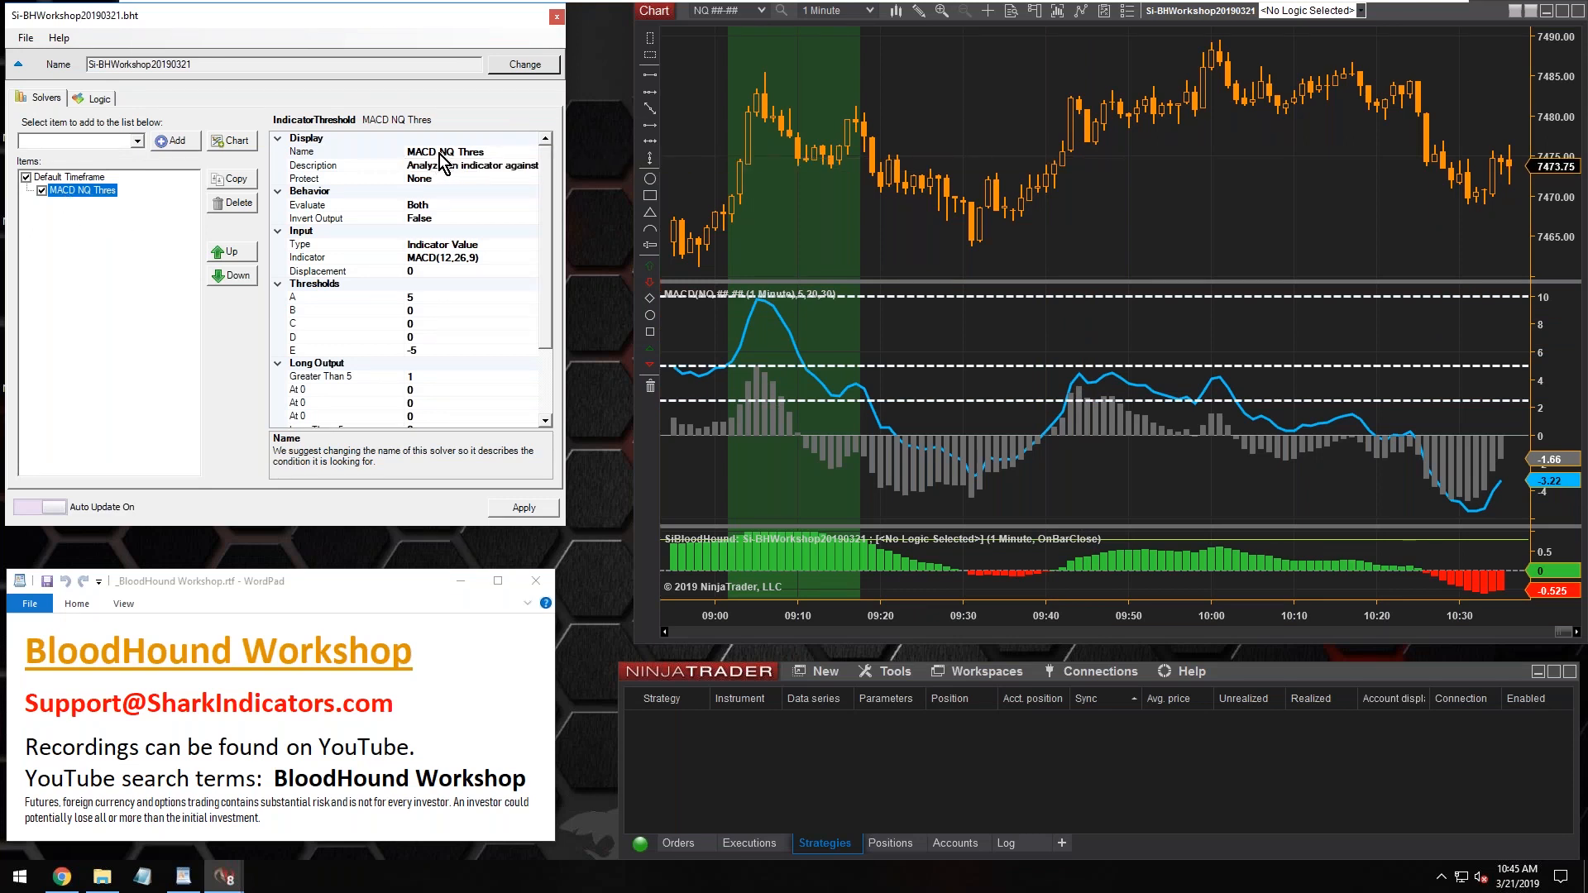
{"action": "left_click", "coordinate": [420, 297]}
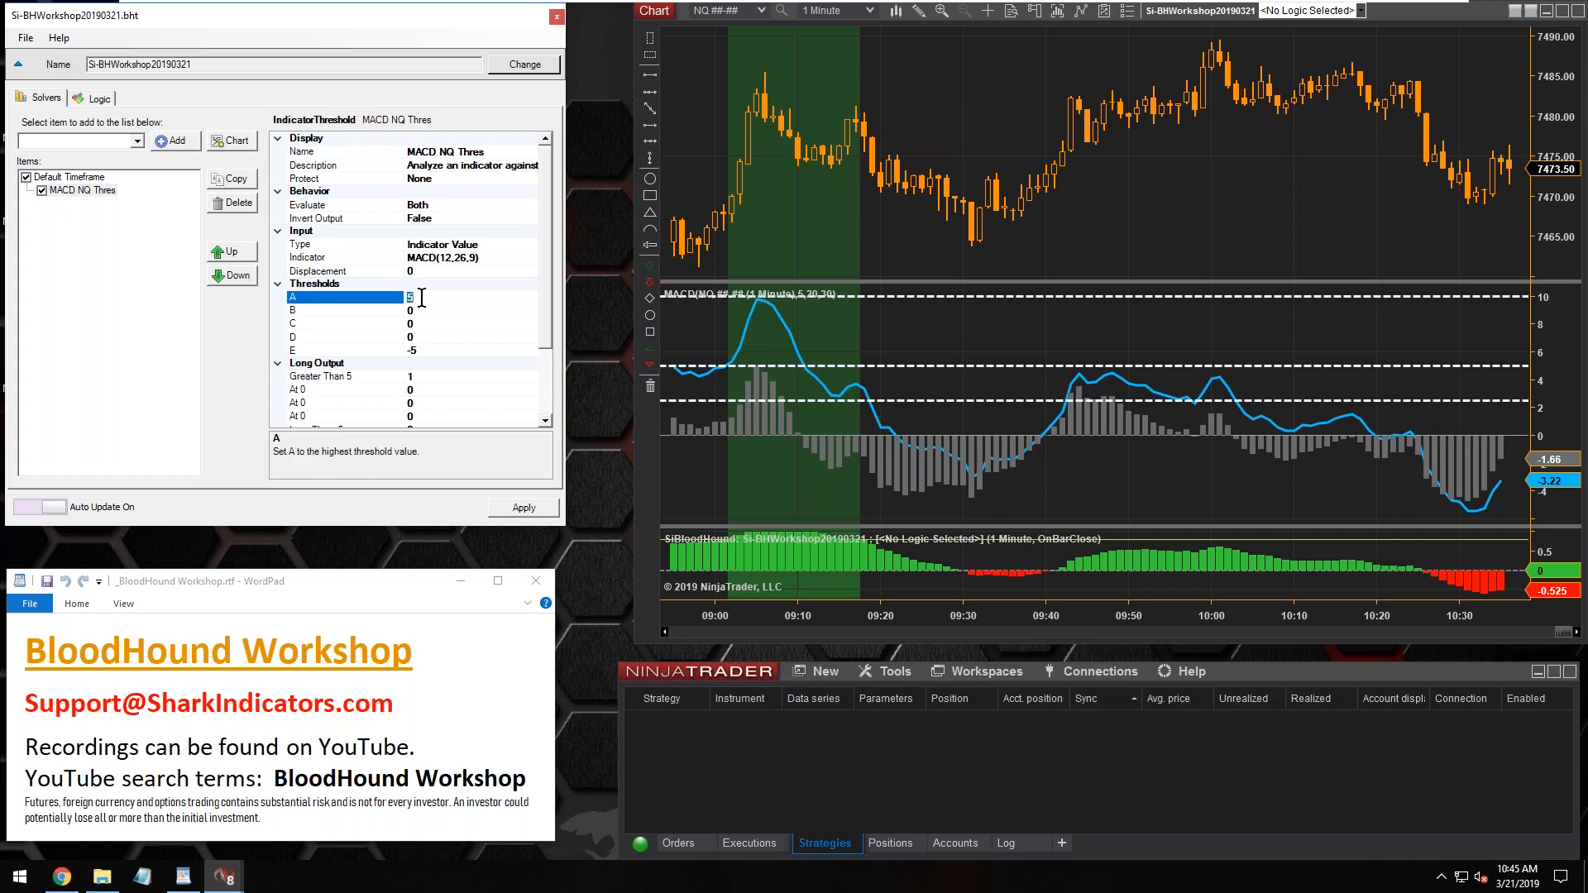
{"action": "type", "text": "2.5"}
{"action": "left_click", "coordinate": [429, 349]}
{"action": "type", "text": "-2.5"}
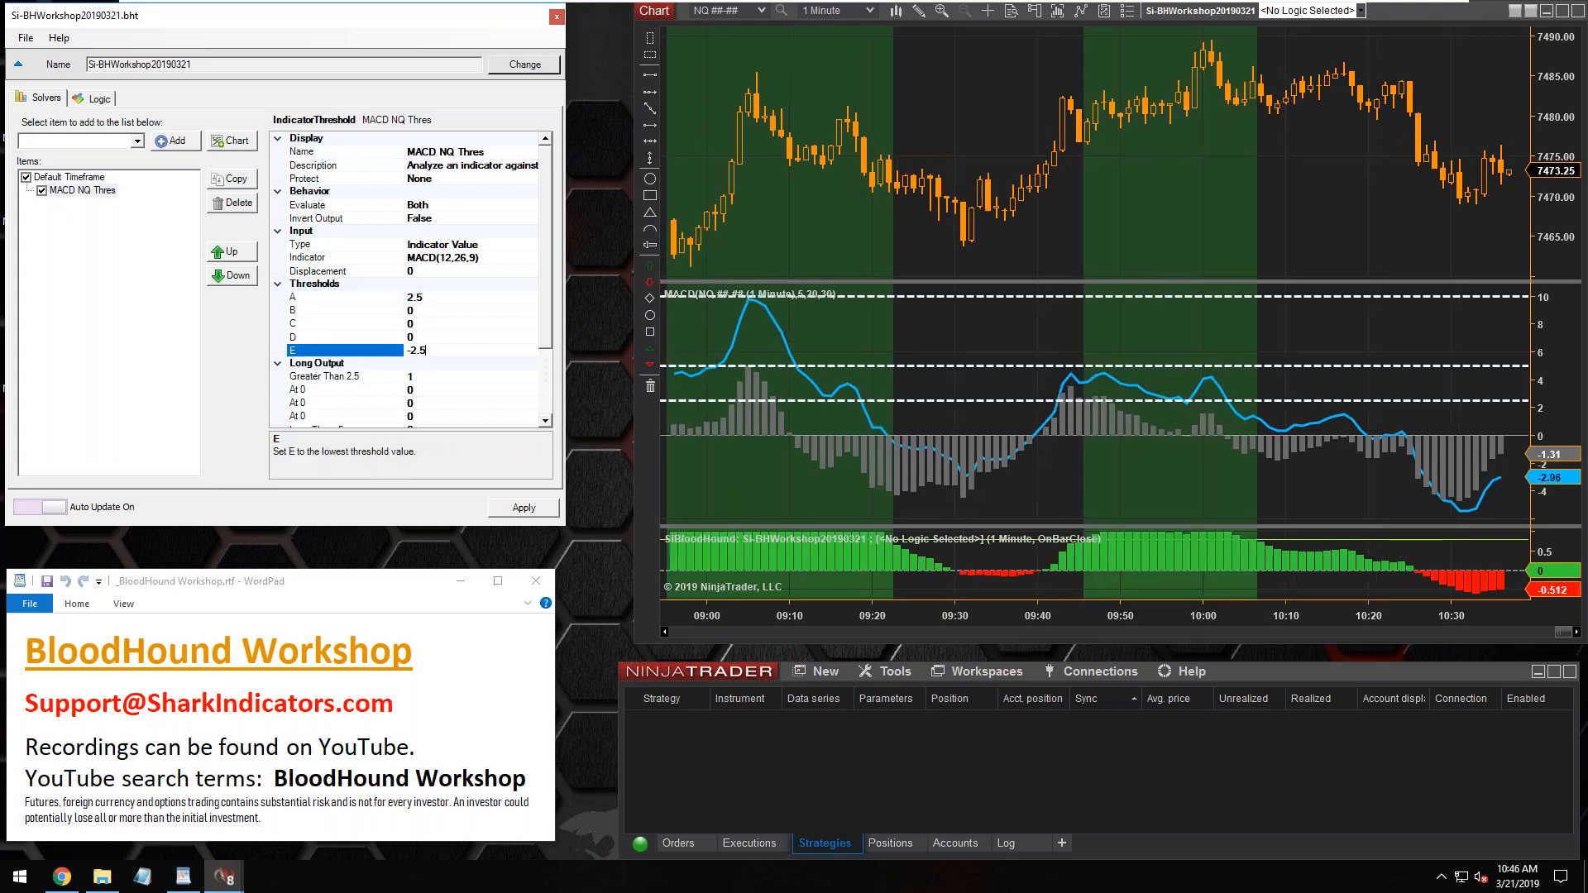
Rename the MACD NQ Thres solver as MACD 2.5 (NQ) Thres
{"action": "left_click", "coordinate": [435, 152]}
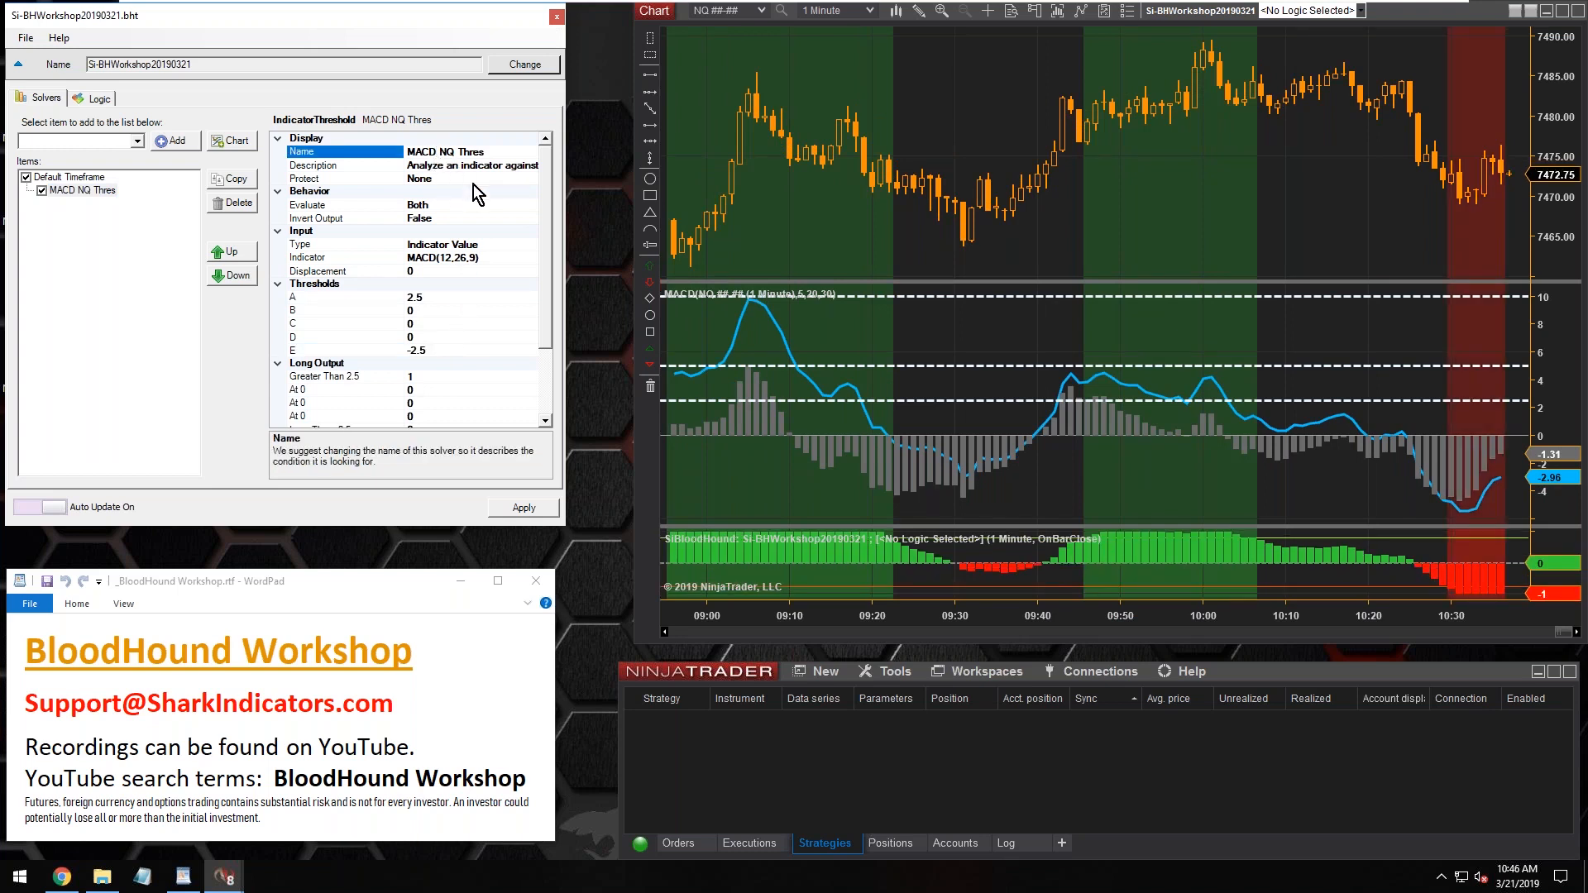
{"action": "type", "text": "2.5"}
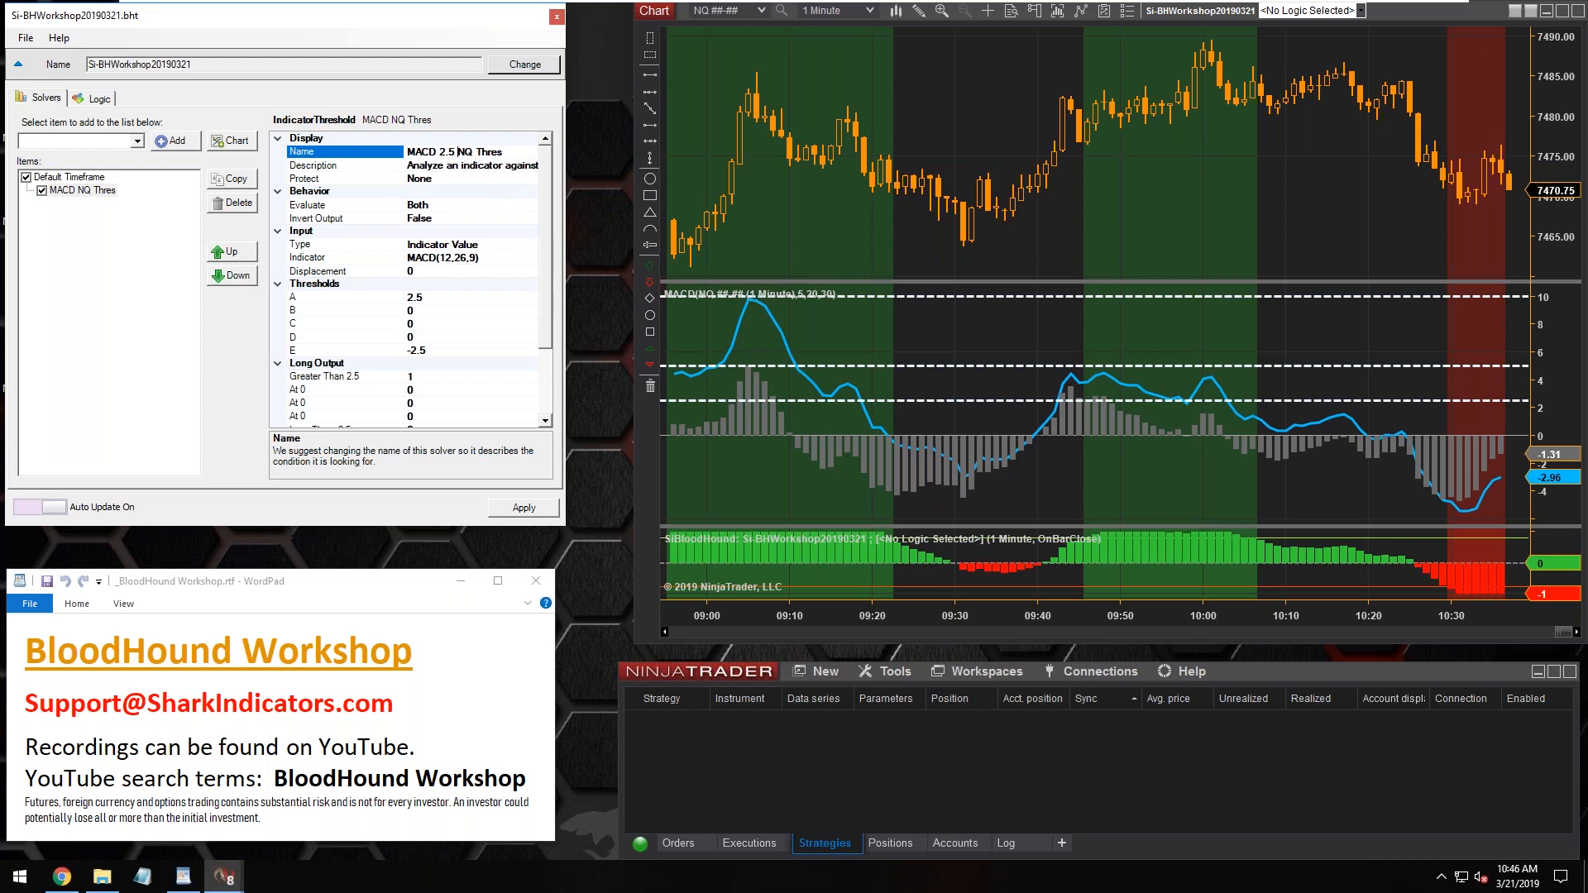
{"action": "type", "text": "(NQ"}
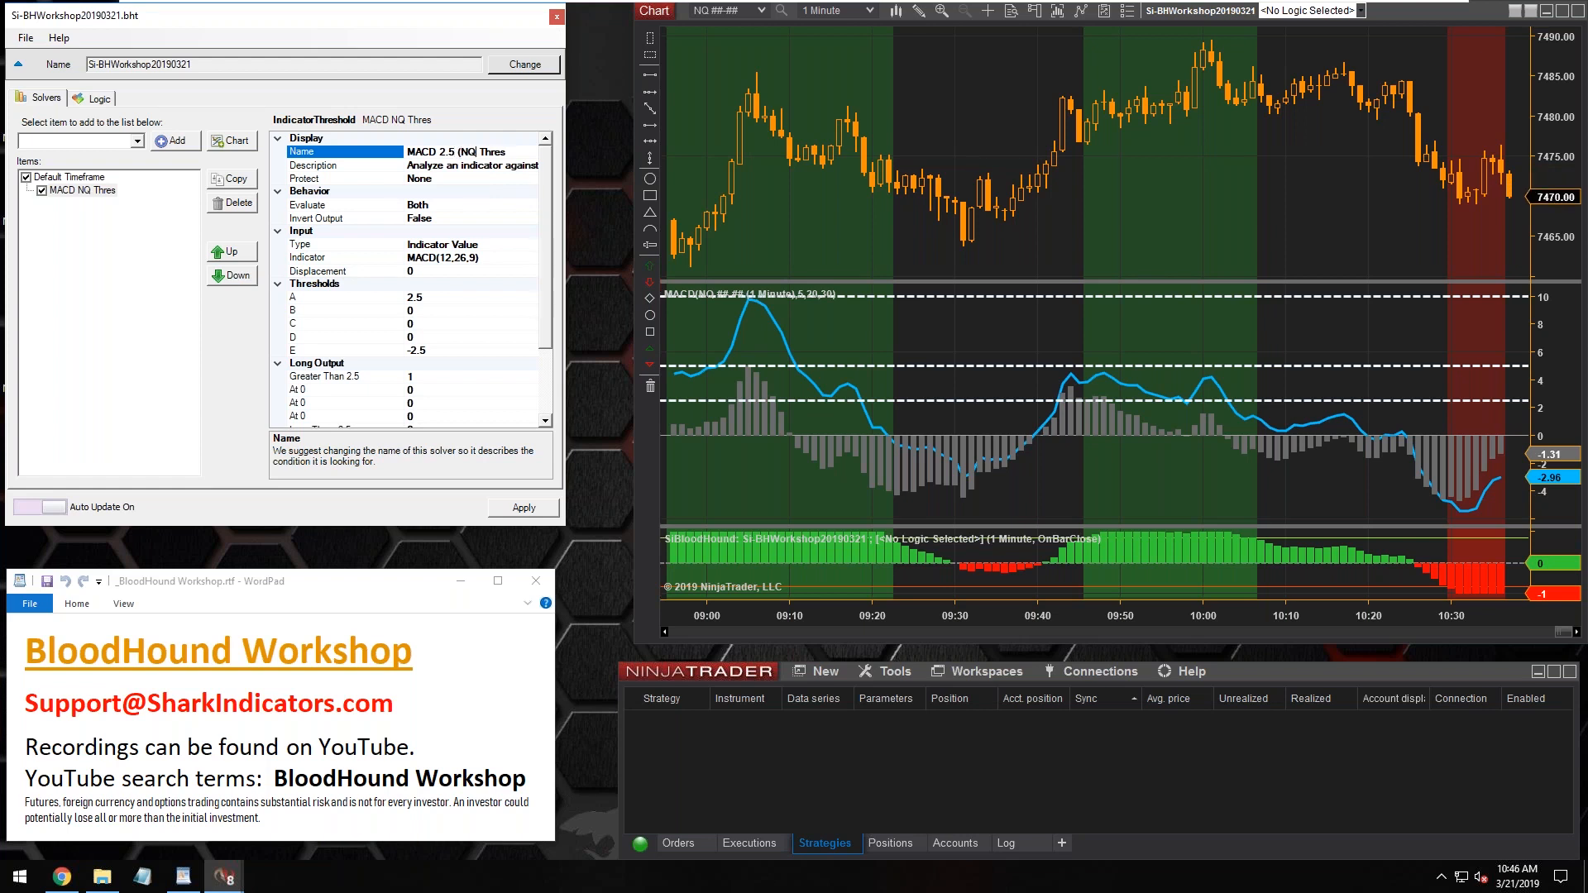
{"action": "type", "text": ")"}
{"action": "left_click", "coordinate": [92, 190]}
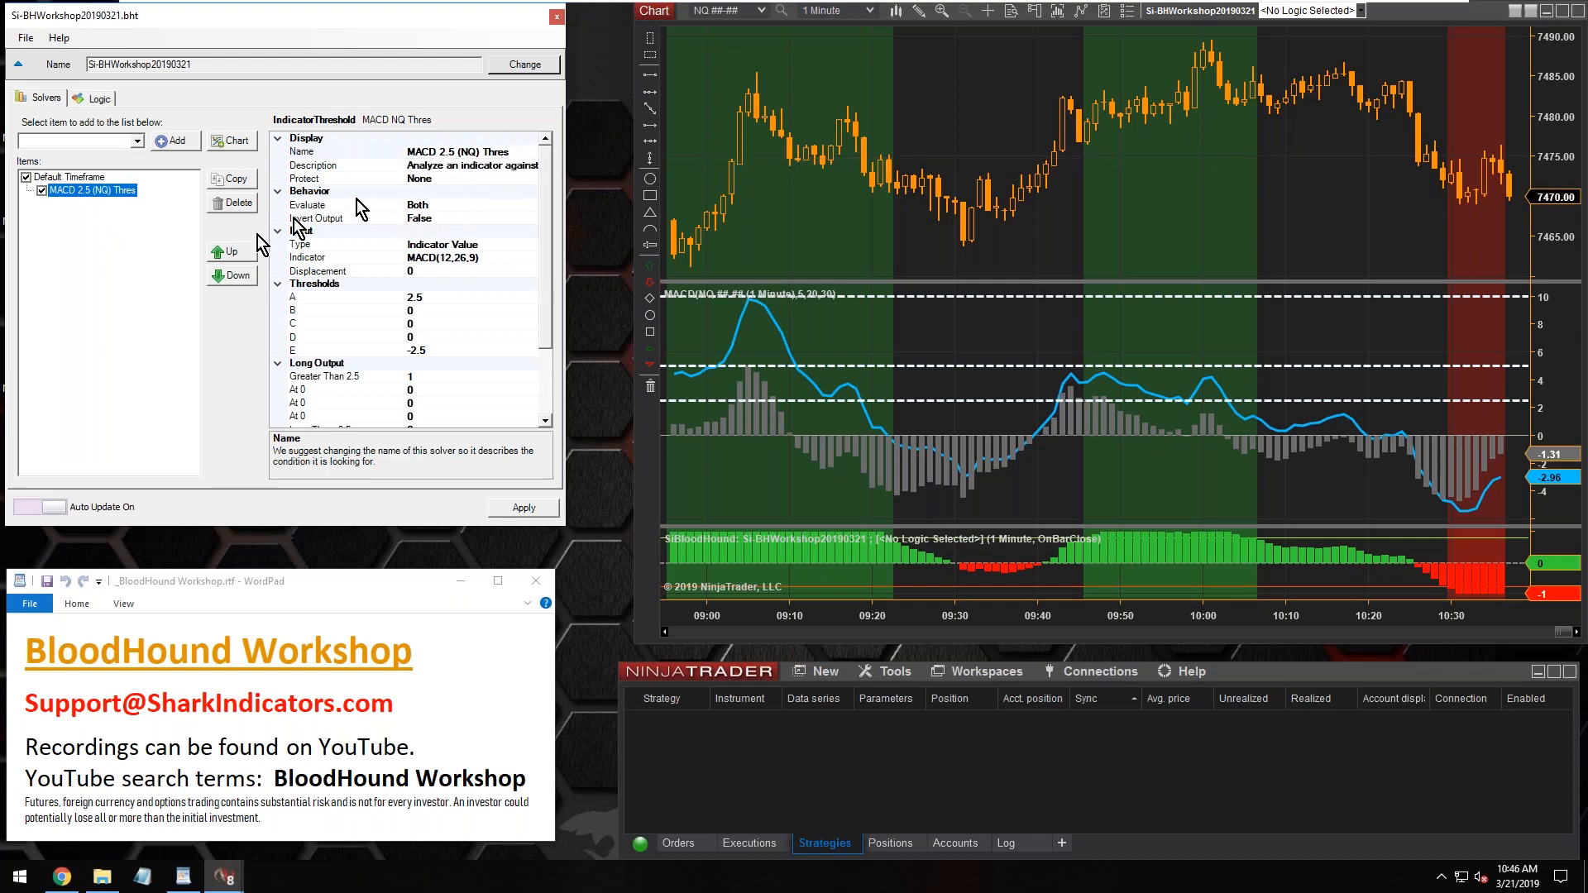
Duplicate the MACD 2.5 (NQ) Thres solver and rename the copy as MACD 5 (NQ) Thres
{"action": "left_click", "coordinate": [108, 195]}
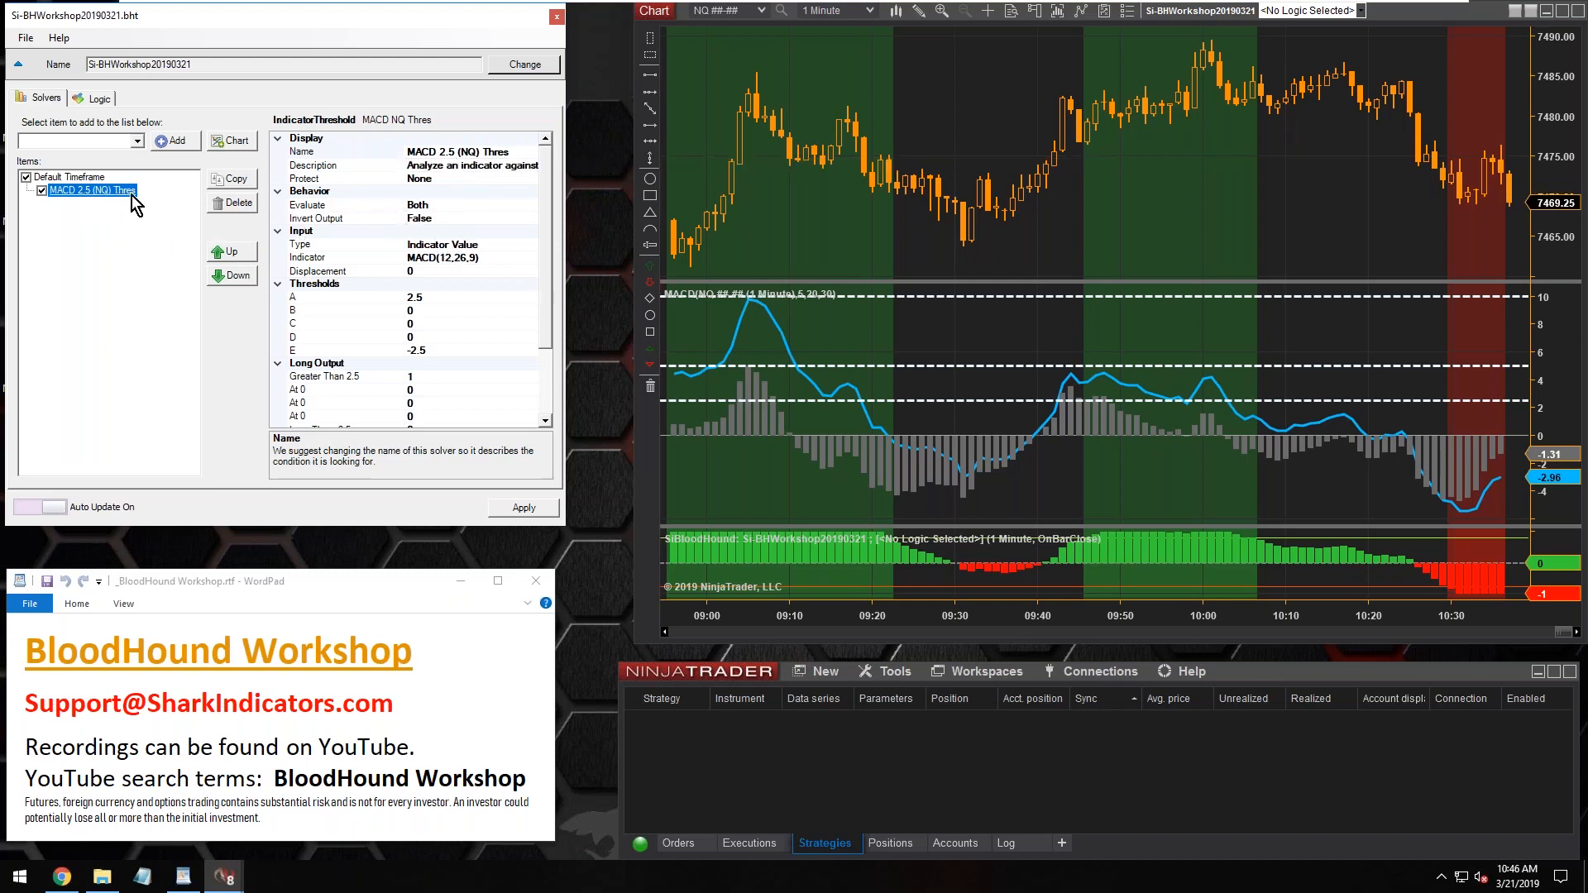
{"action": "left_click", "coordinate": [233, 179]}
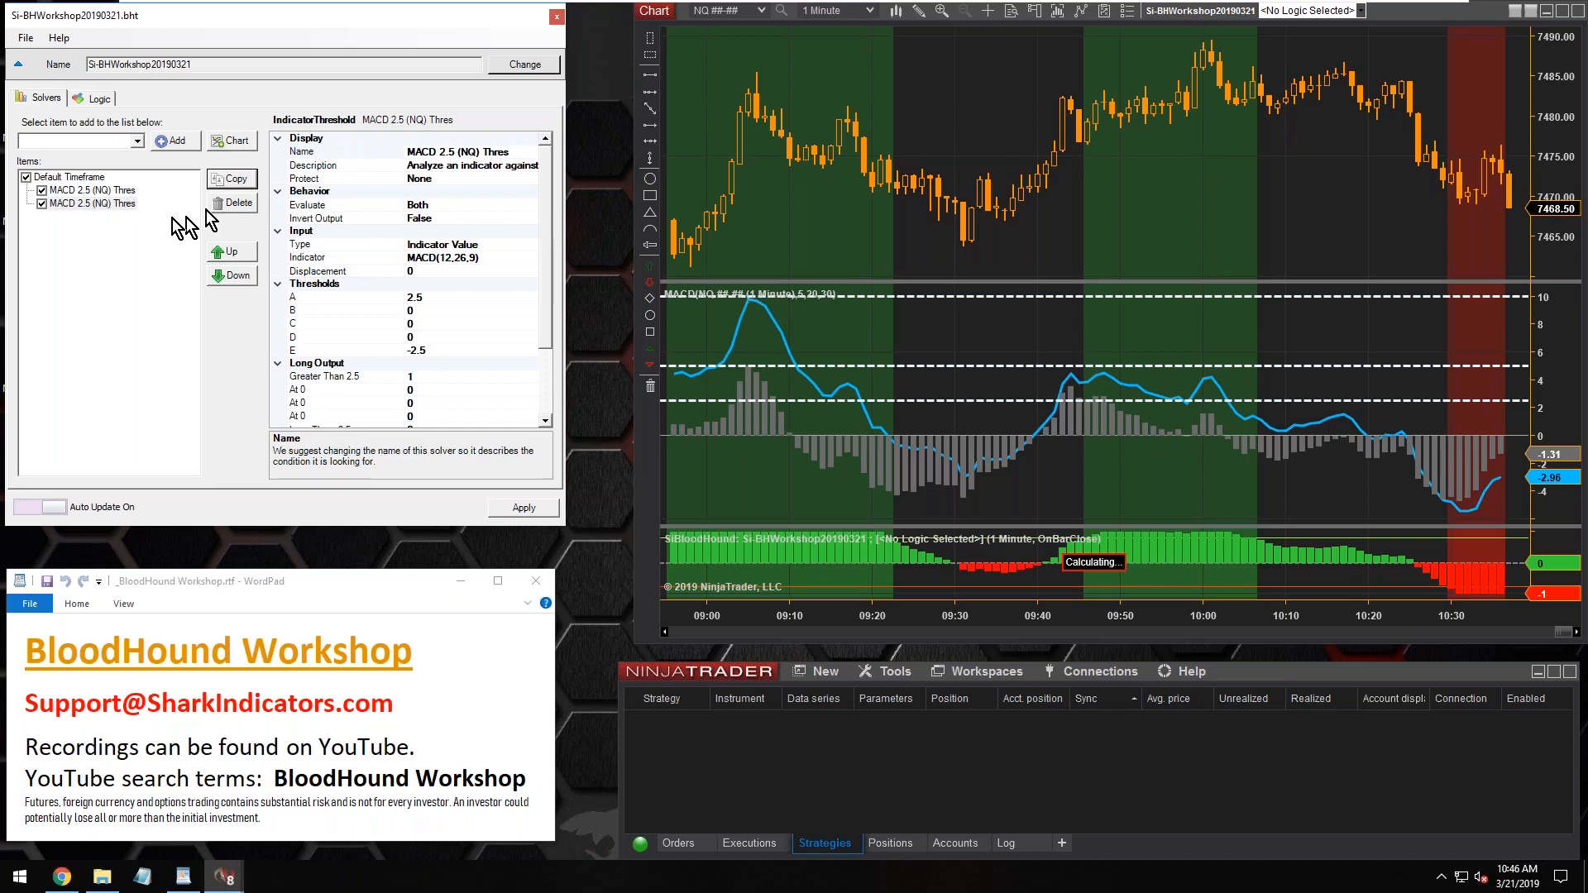
{"action": "left_click", "coordinate": [65, 204]}
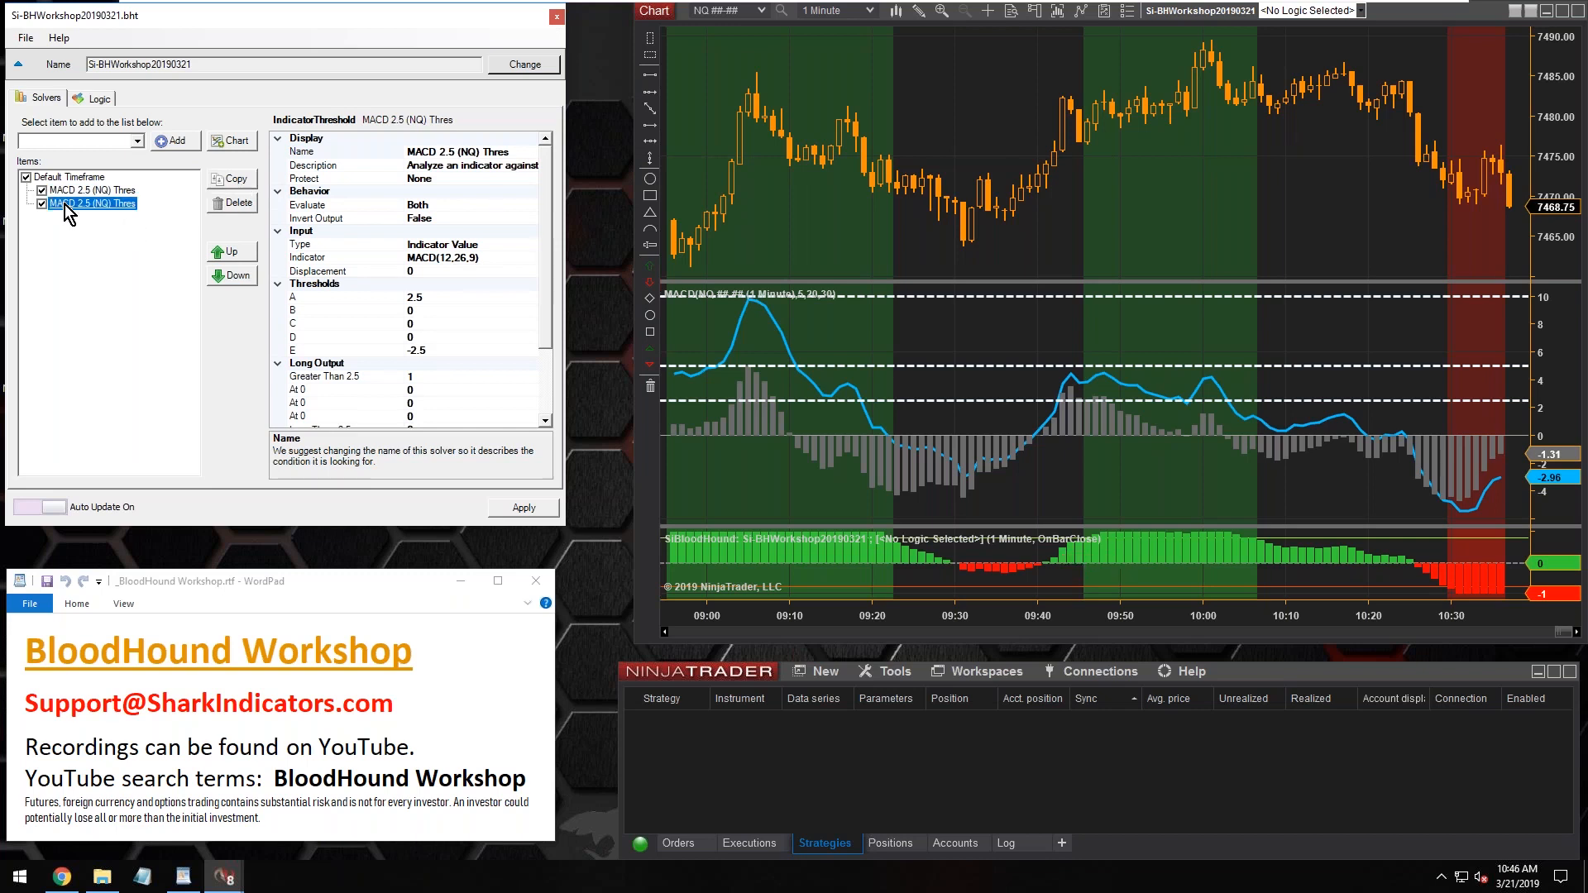
{"action": "left_click", "coordinate": [443, 153]}
{"action": "key", "text": "Delete"}
{"action": "key", "text": "Delete"}
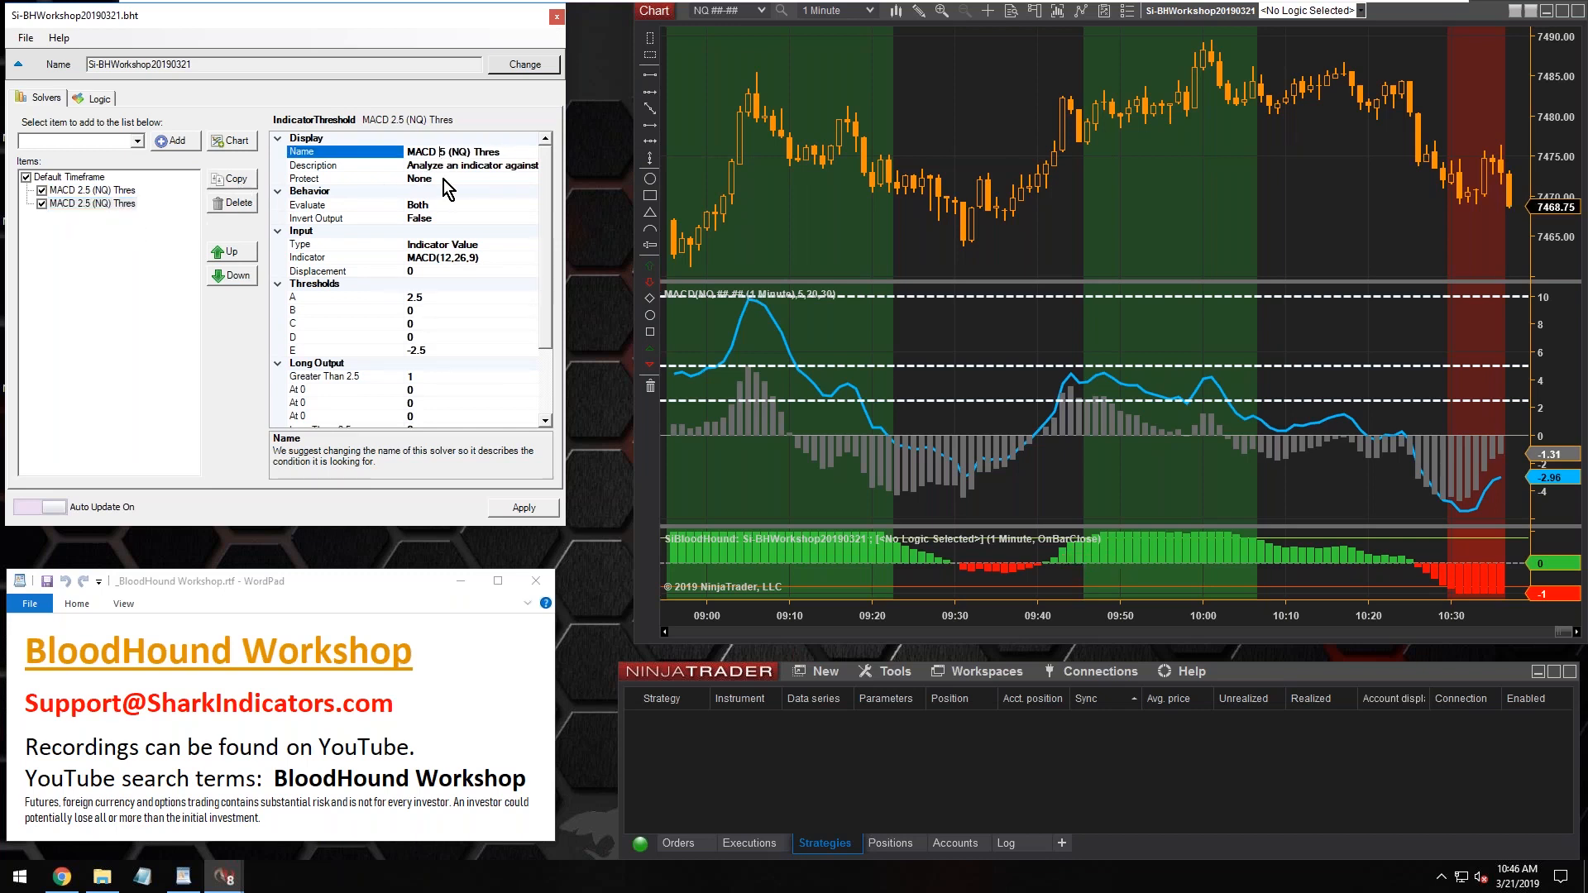
Set threshold A of the MACD 5 (NQ) Thres solver to 5
{"action": "left_click", "coordinate": [430, 300]}
{"action": "key", "text": "BackSpace"}
{"action": "type", "text": "2"}
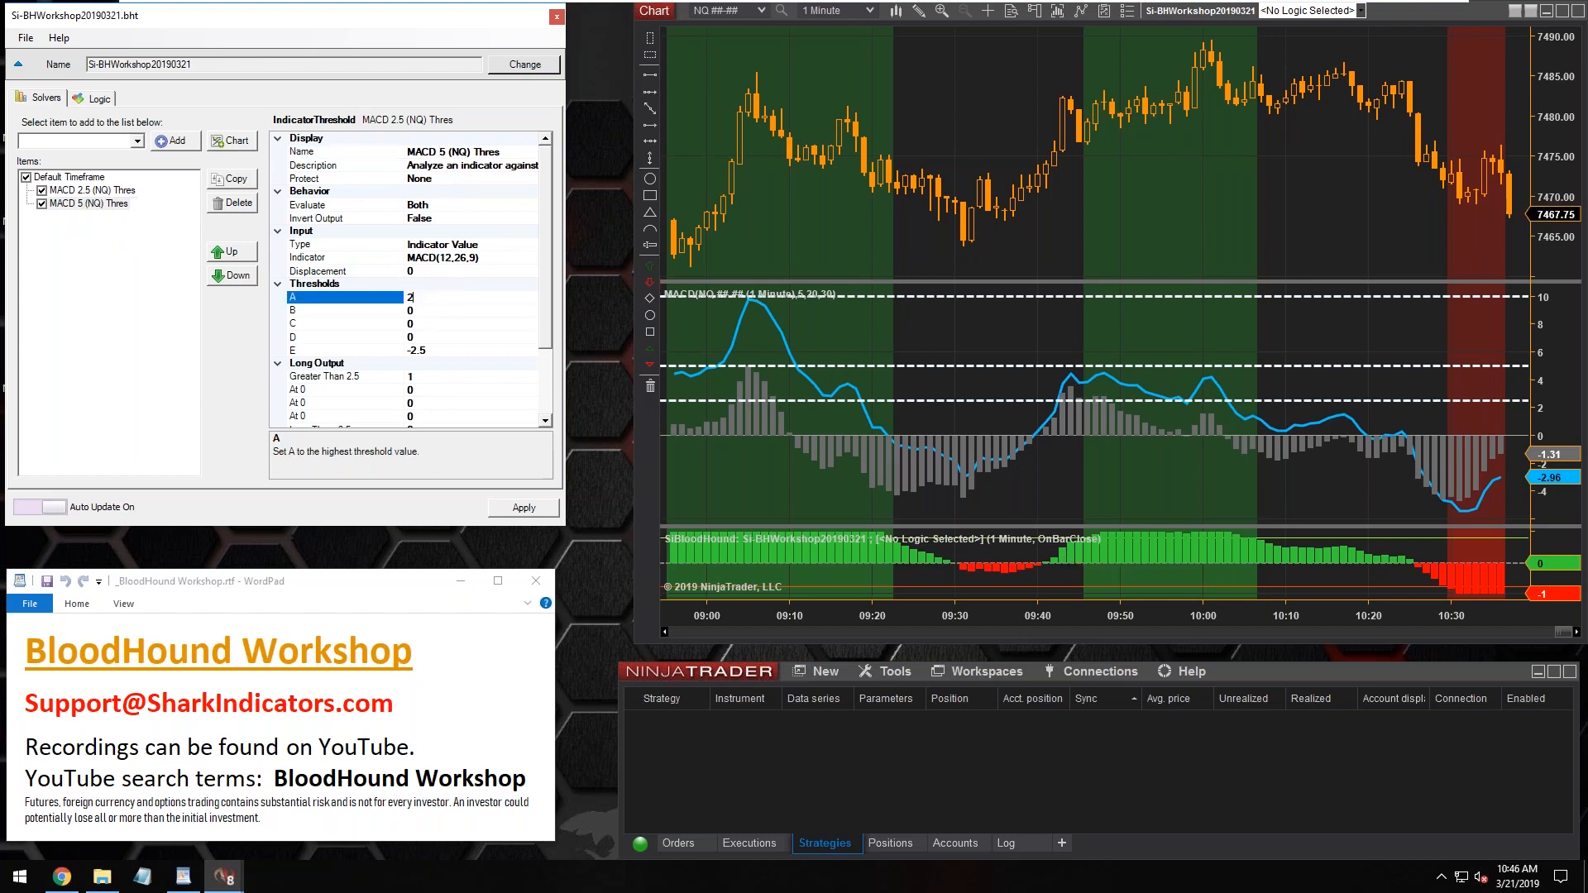
{"action": "key", "text": "BackSpace"}
Set the MACD 2.5 (NQ) Thres solver's threshold B to 2.5 and threshold D to -2.5
{"action": "left_click", "coordinate": [68, 191]}
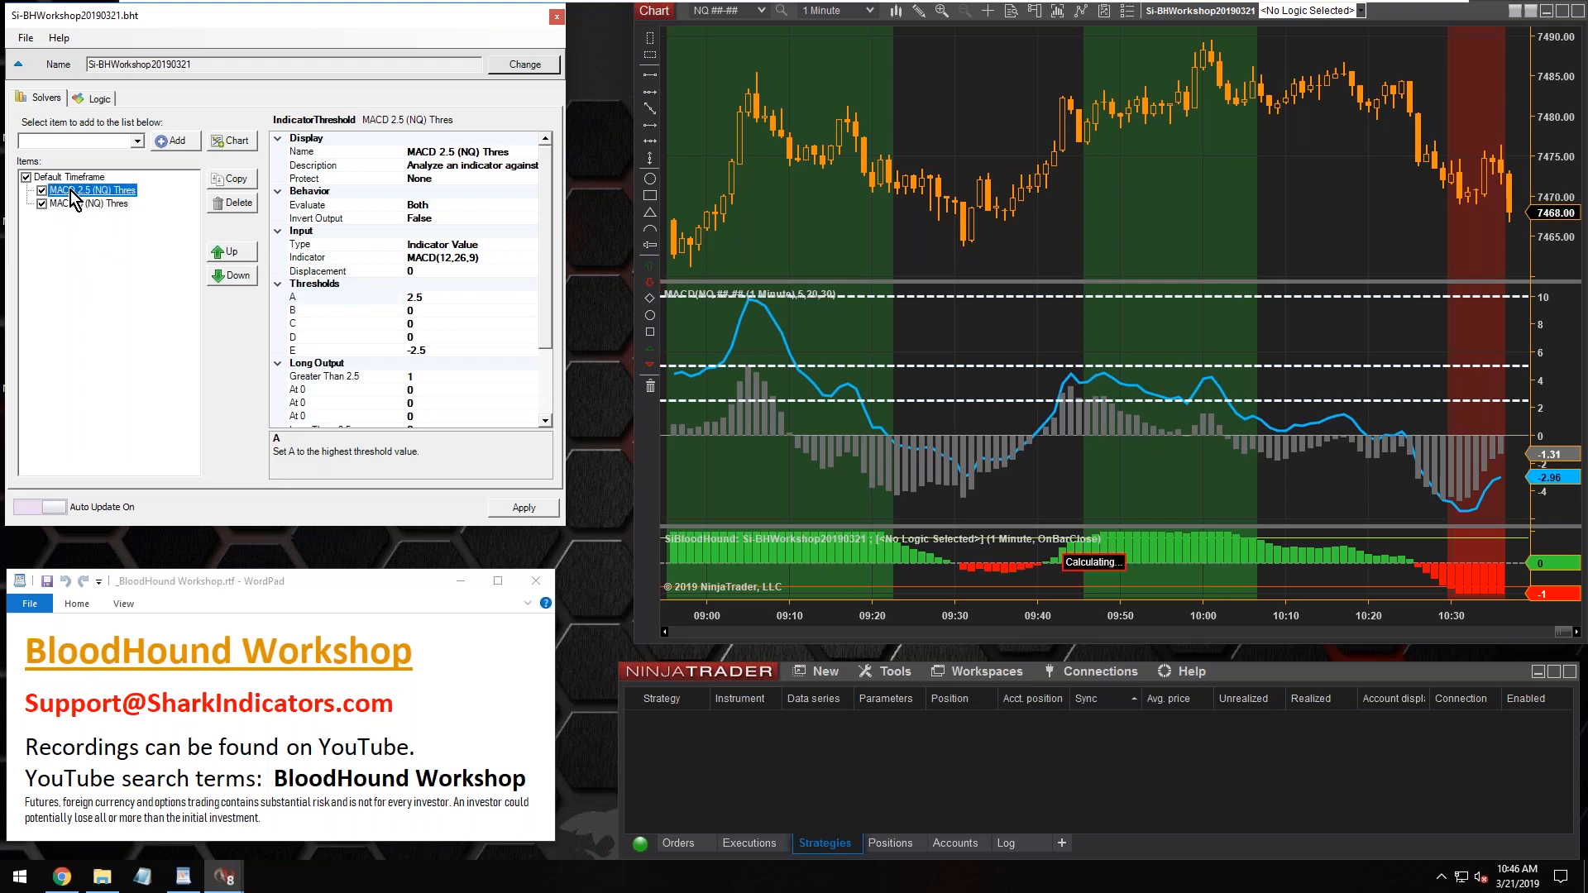
{"action": "left_click", "coordinate": [430, 311]}
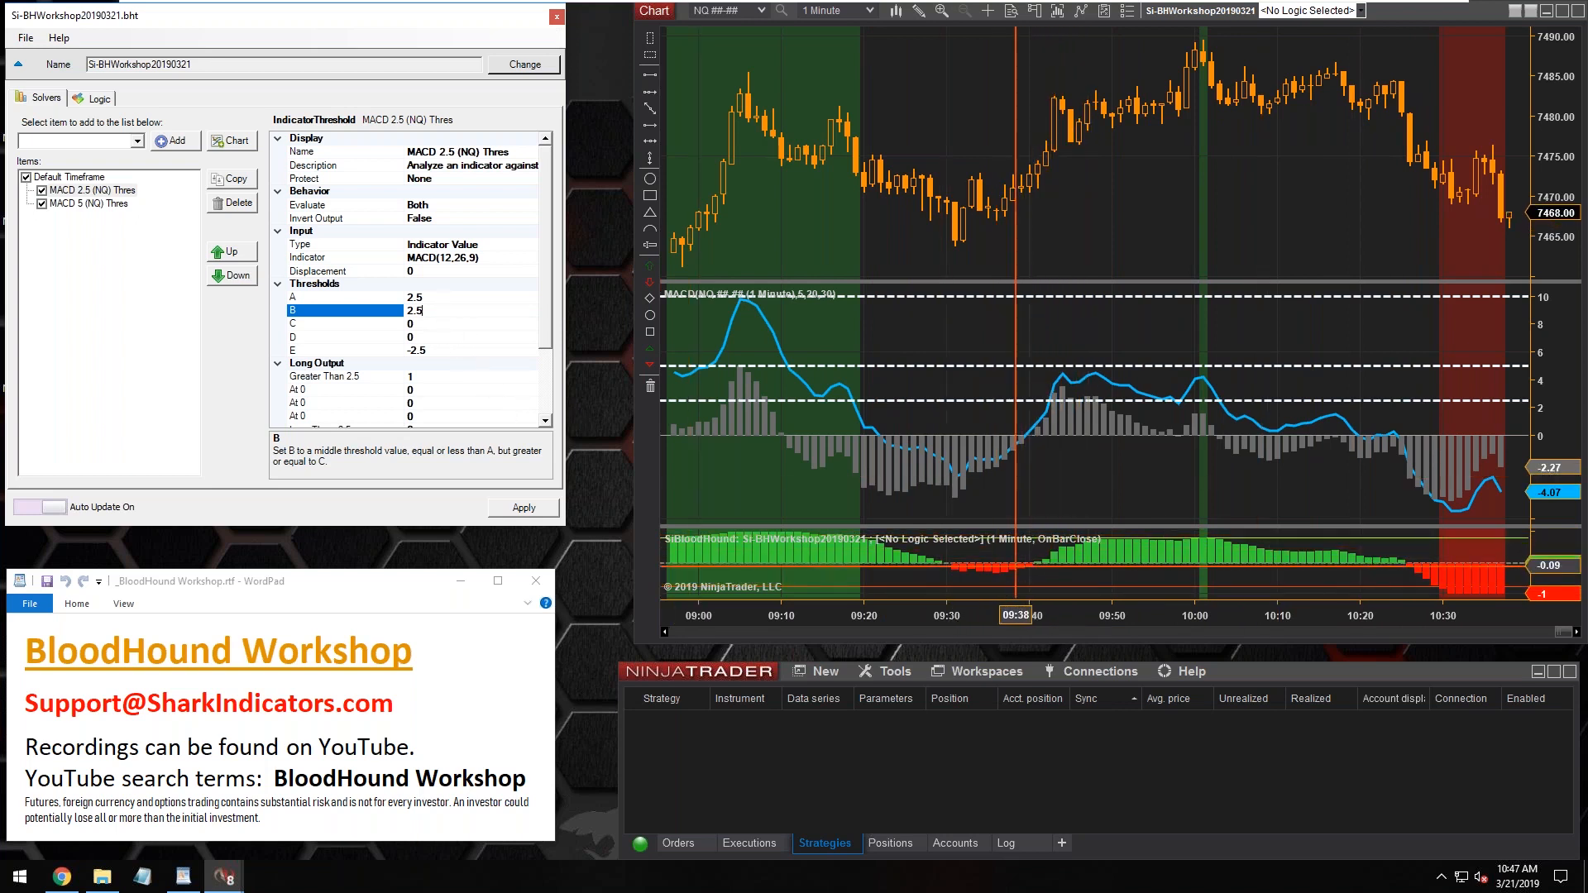
{"action": "left_click", "coordinate": [429, 337]}
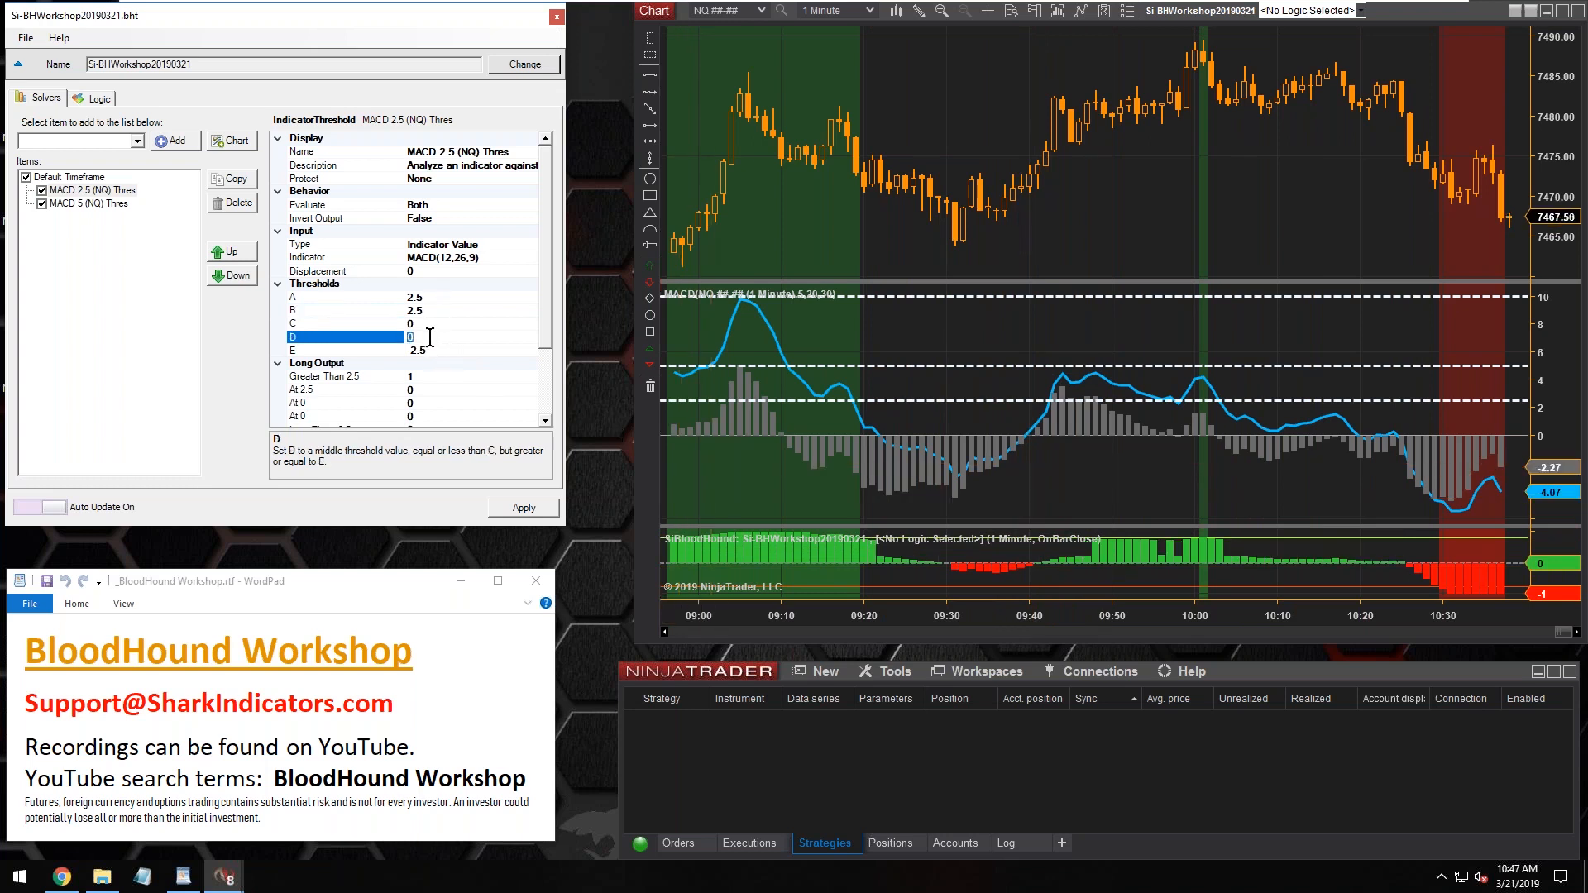
{"action": "type", "text": "-2.5"}
{"action": "left_click", "coordinate": [437, 323]}
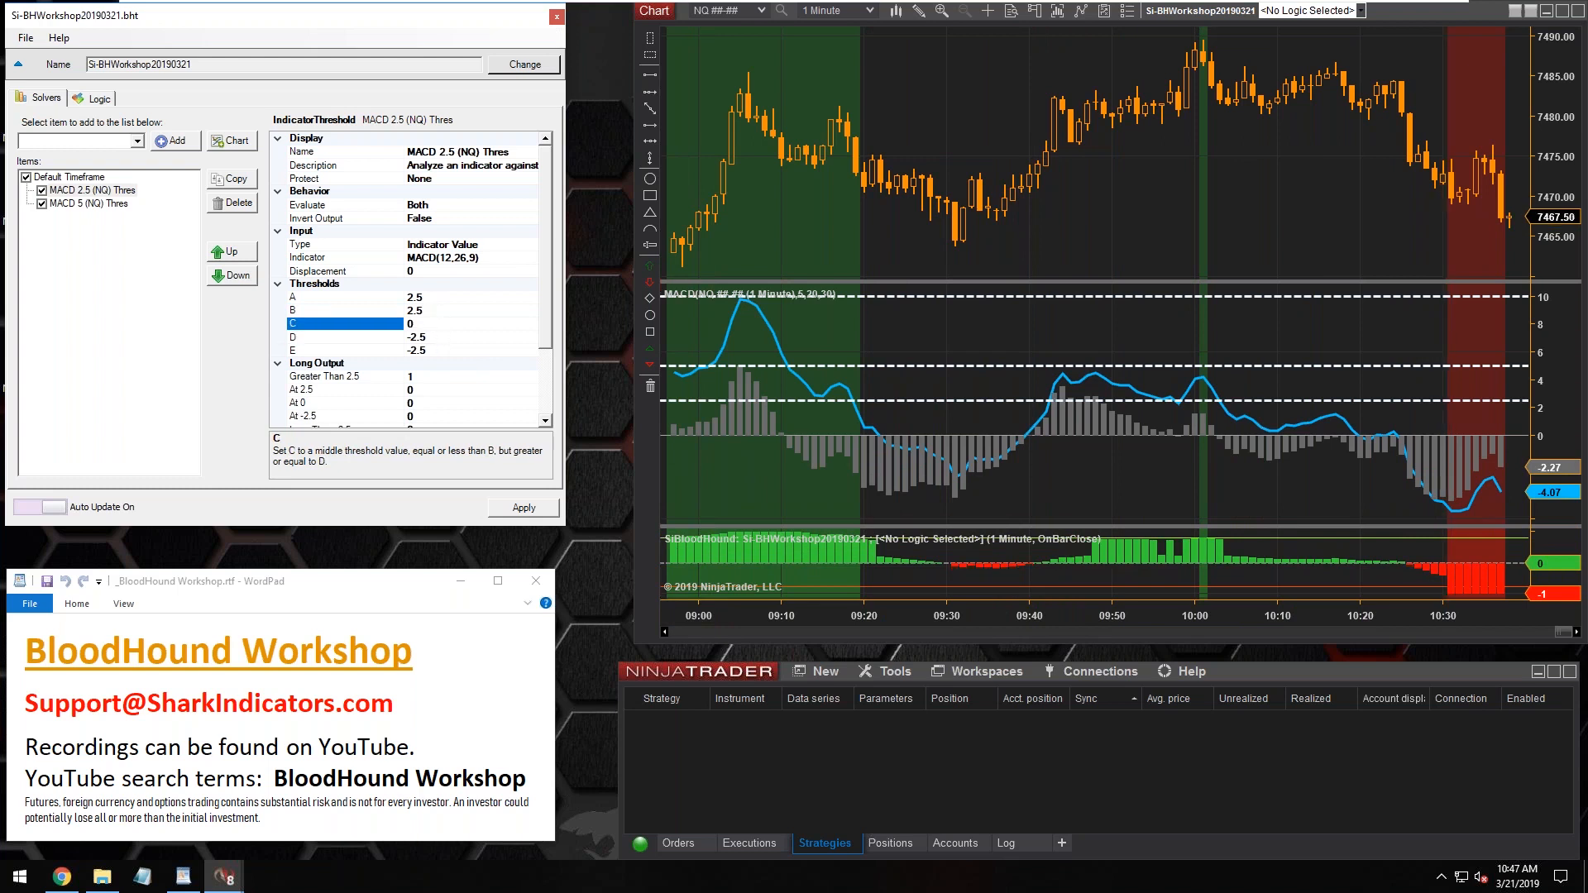
{"action": "left_click", "coordinate": [439, 336]}
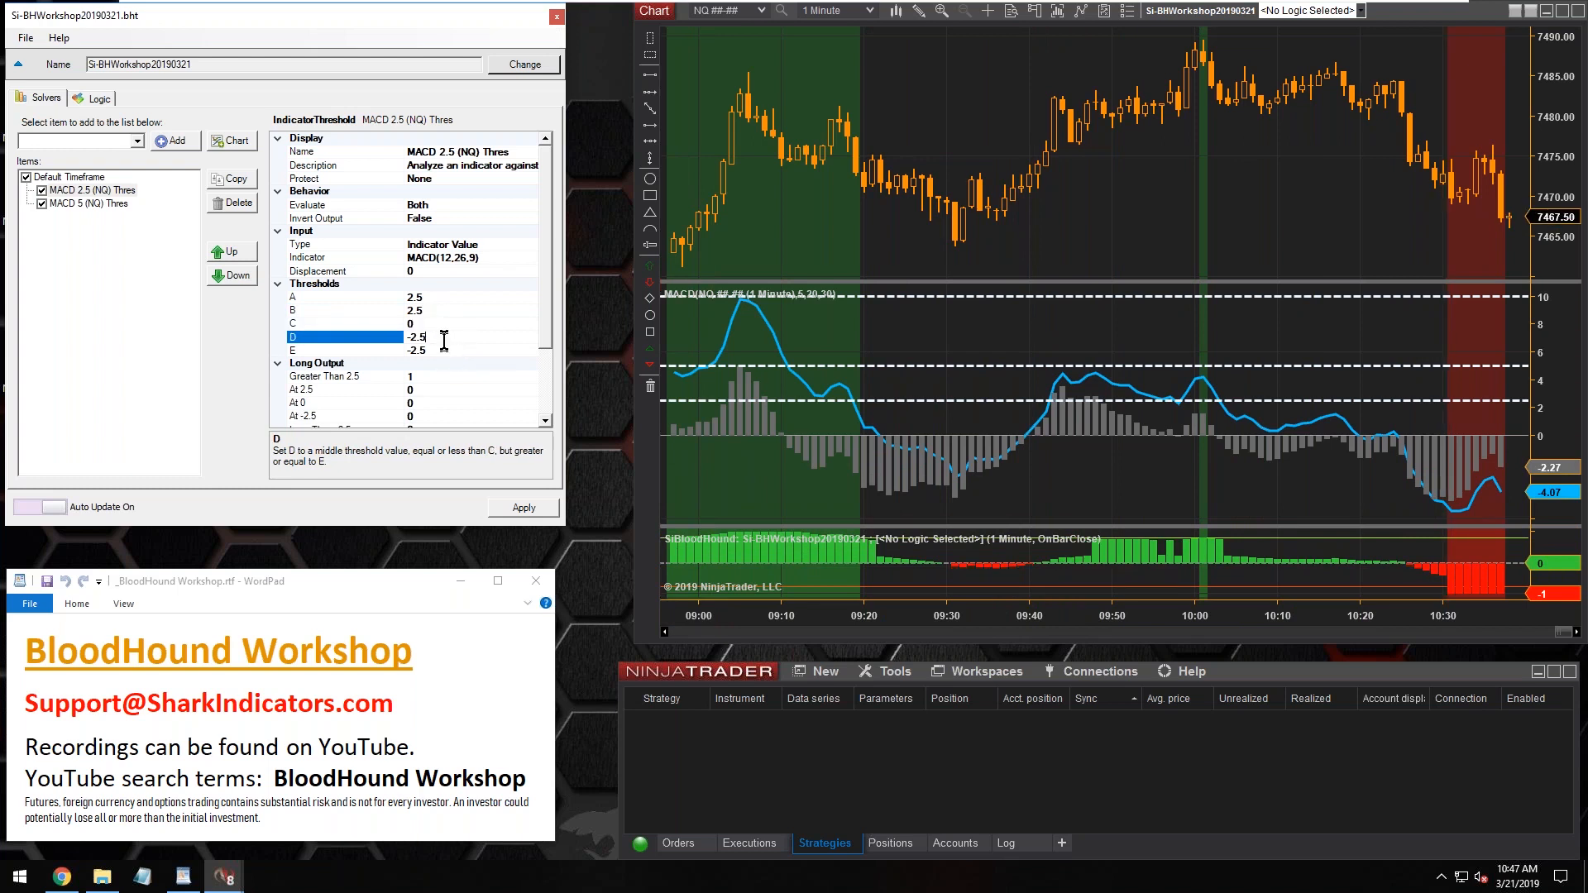
{"action": "left_click", "coordinate": [436, 309]}
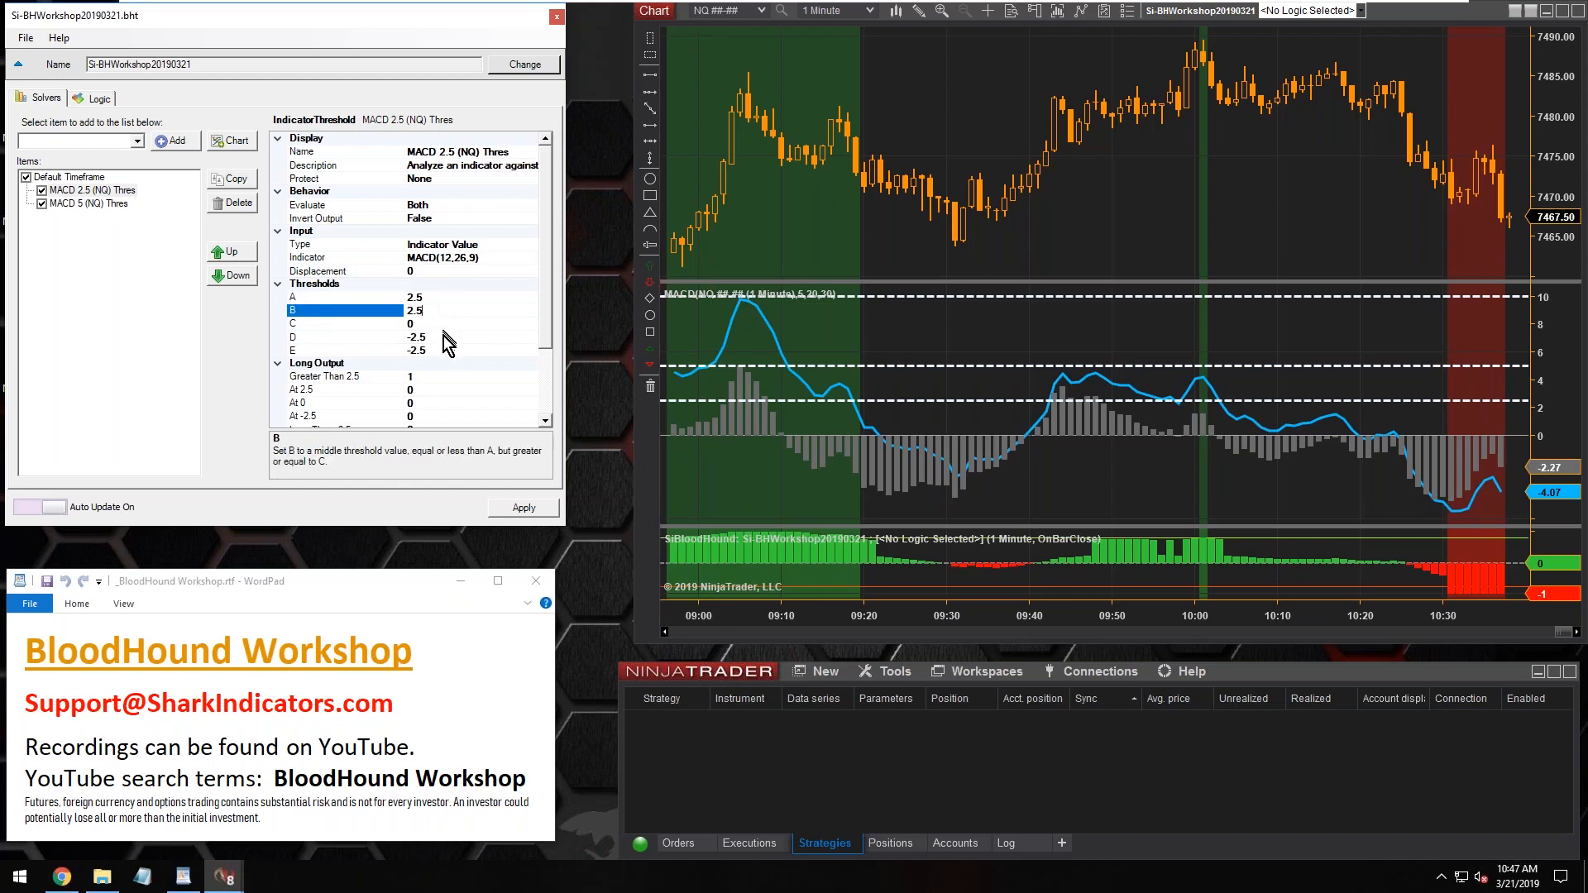
{"action": "left_click", "coordinate": [434, 338]}
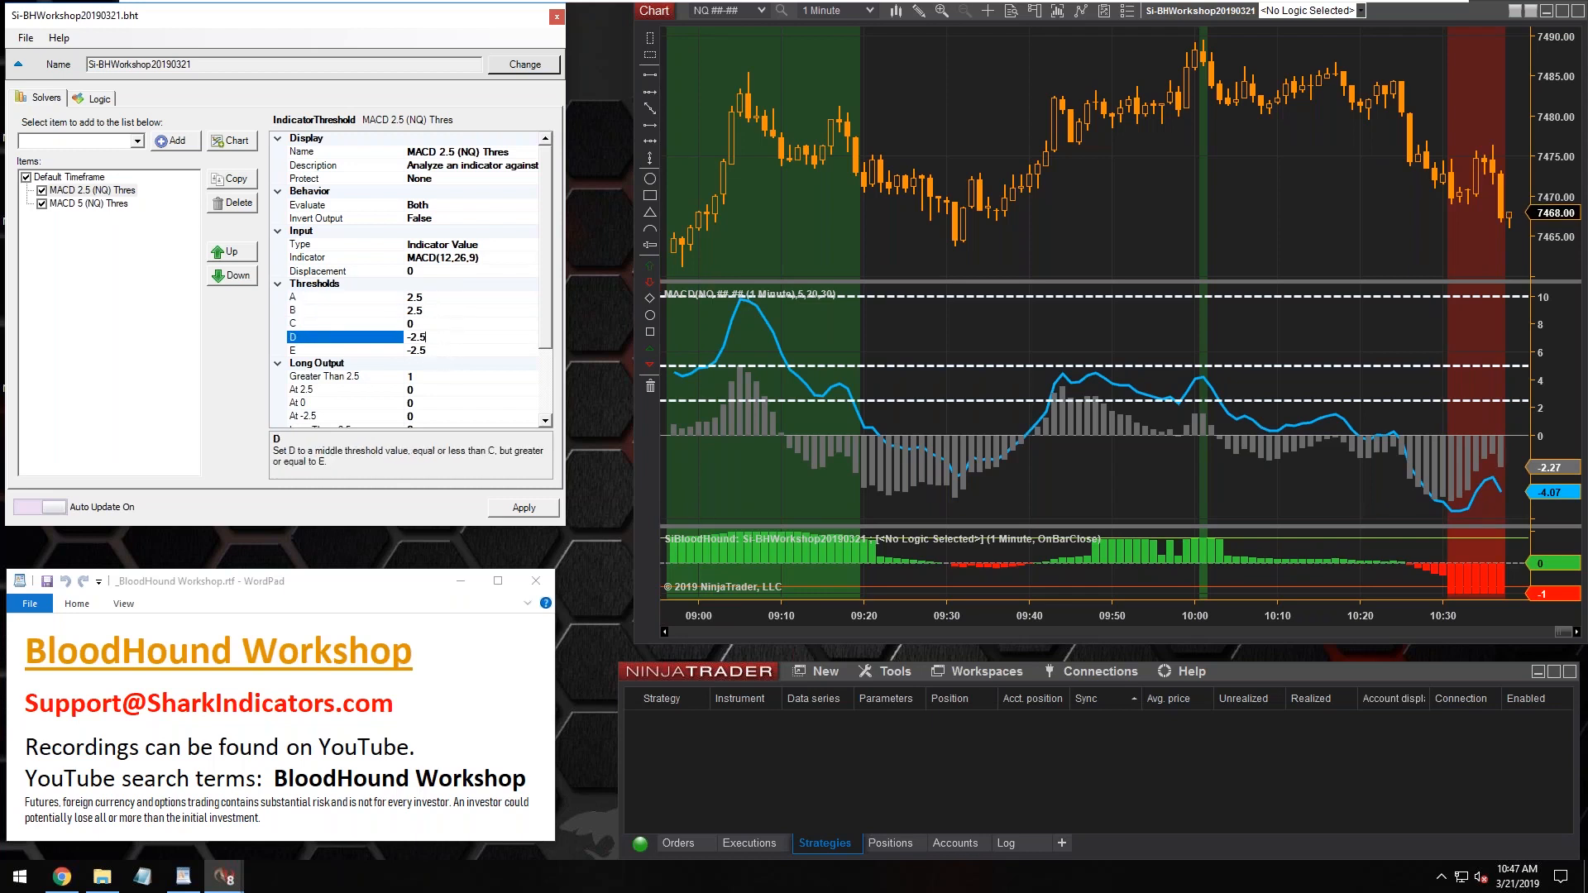
{"action": "left_click", "coordinate": [436, 354]}
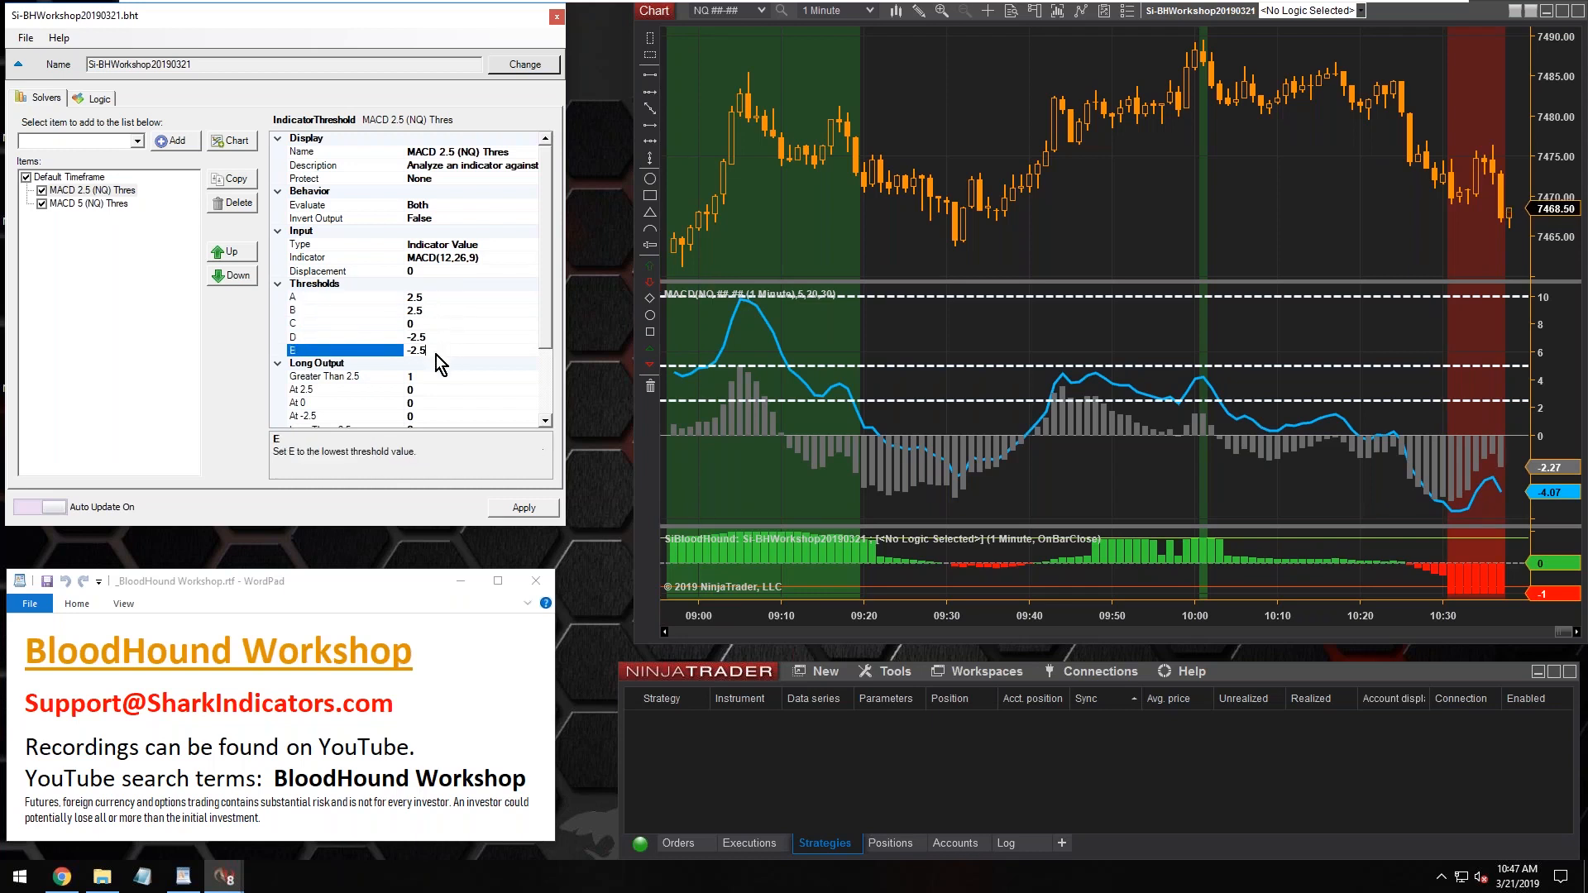
Disable the MACD 5 (NQ) Thres solver and display its settings
{"action": "left_click", "coordinate": [42, 206]}
{"action": "left_click", "coordinate": [68, 206]}
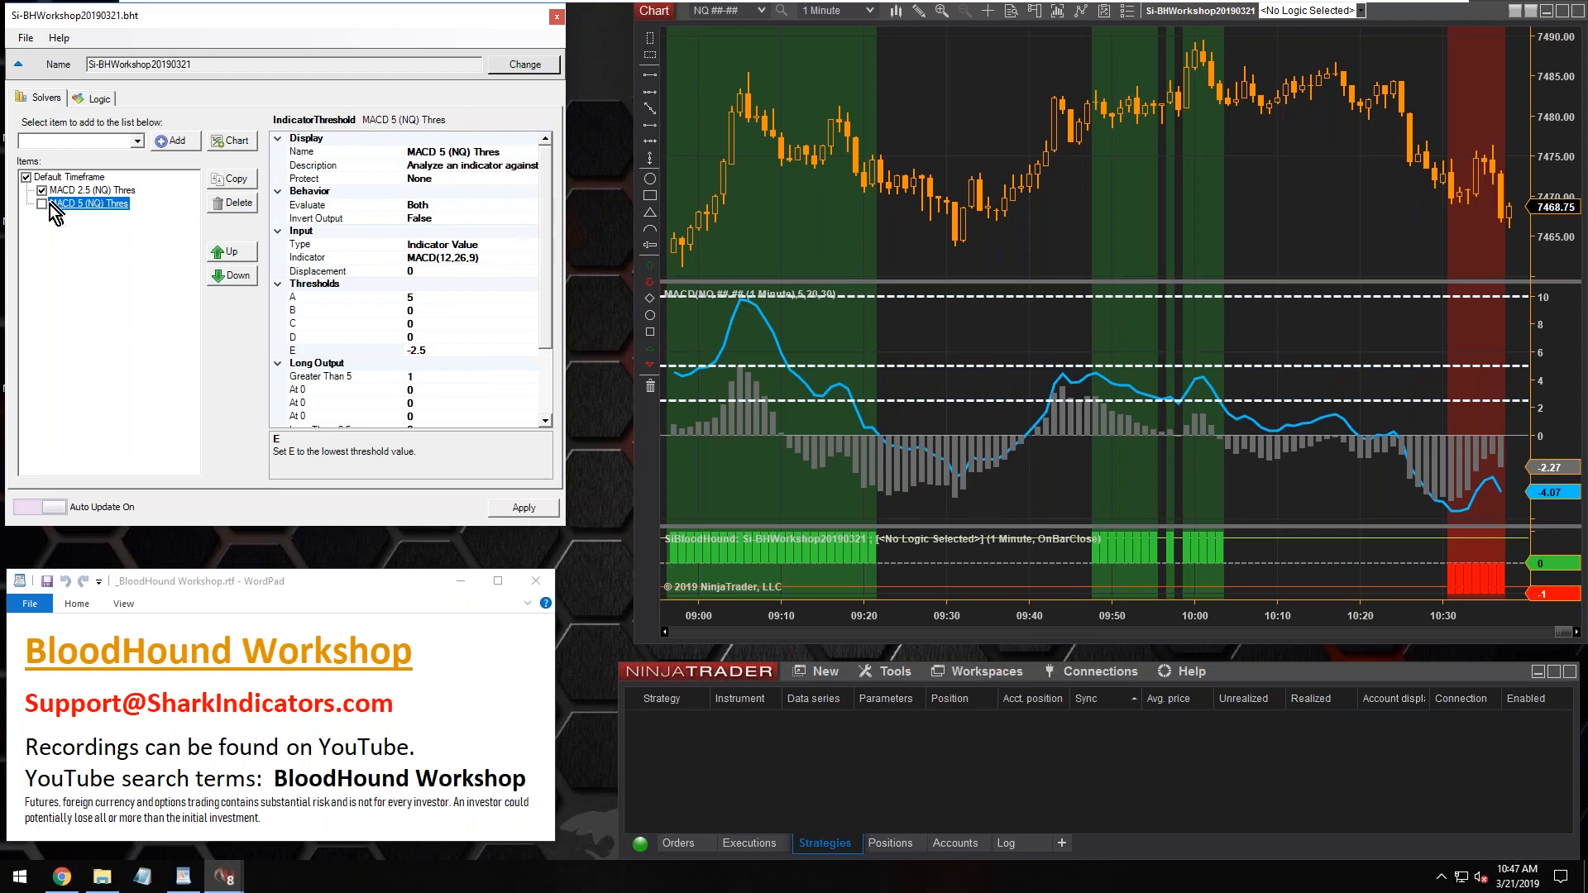
Delete the MACD 5 (NQ) Thres solver and display the settings of the MACD 2.5 (NQ) Thres solver
{"action": "left_click", "coordinate": [66, 191]}
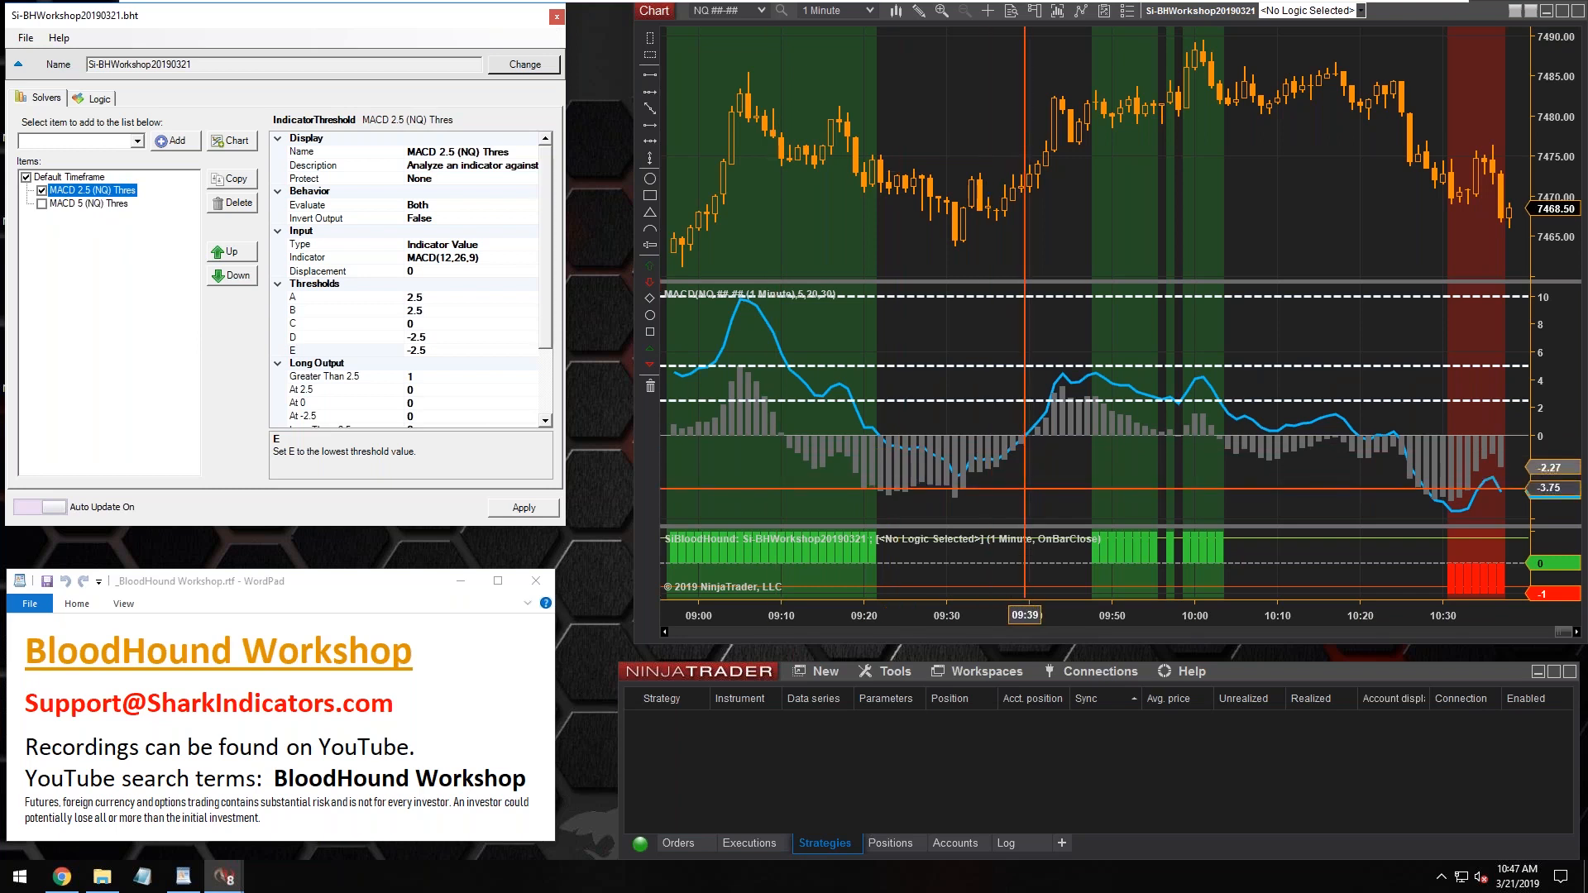
{"action": "left_click", "coordinate": [1104, 394]}
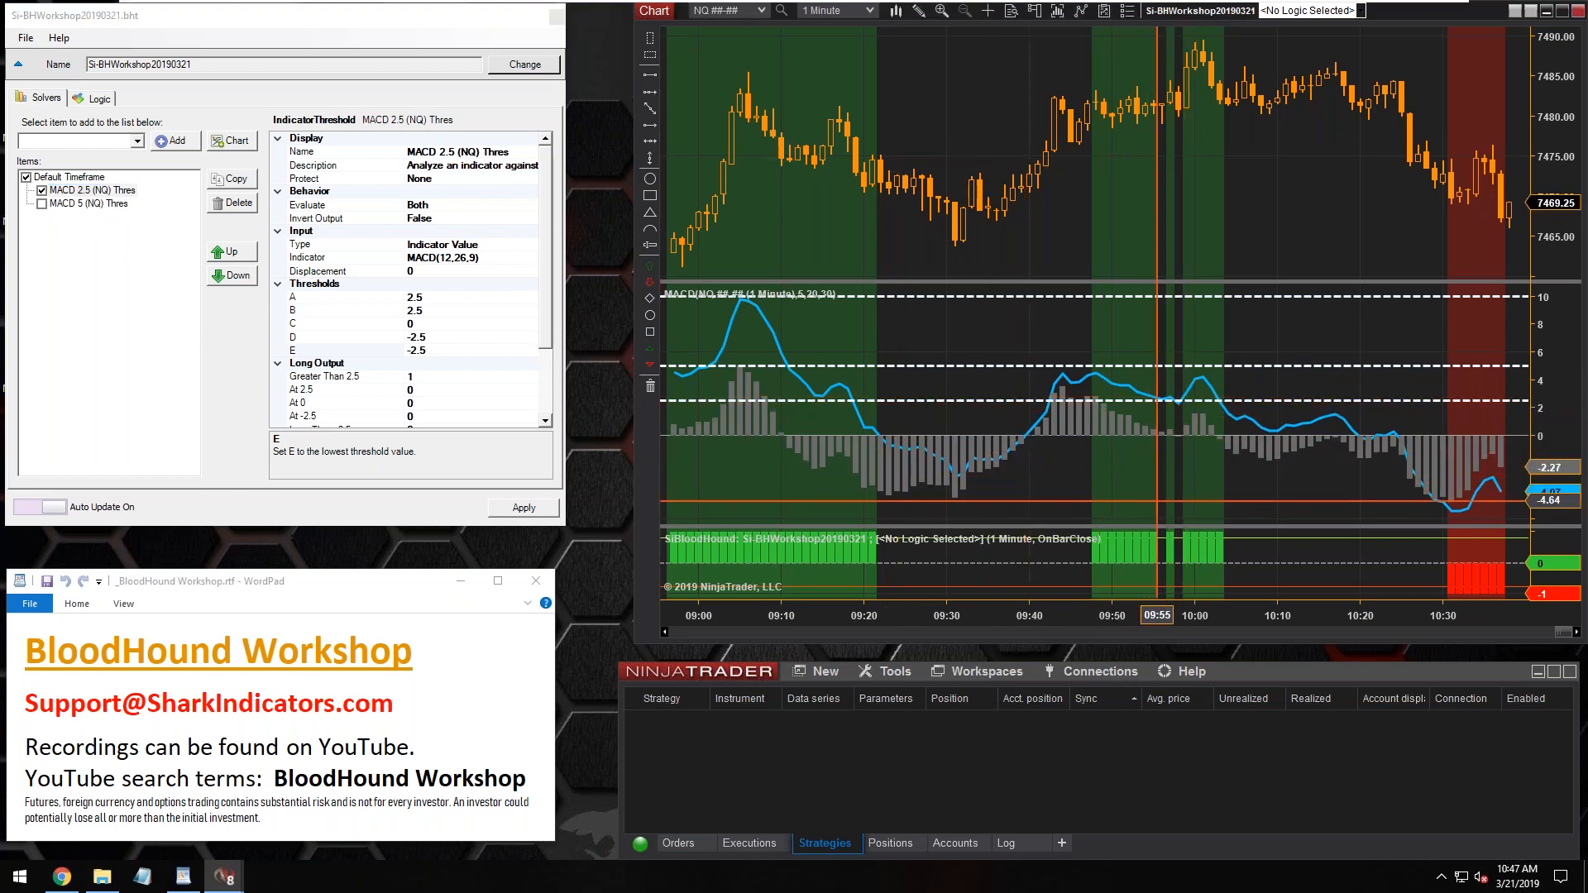
{"action": "left_click", "coordinate": [65, 203]}
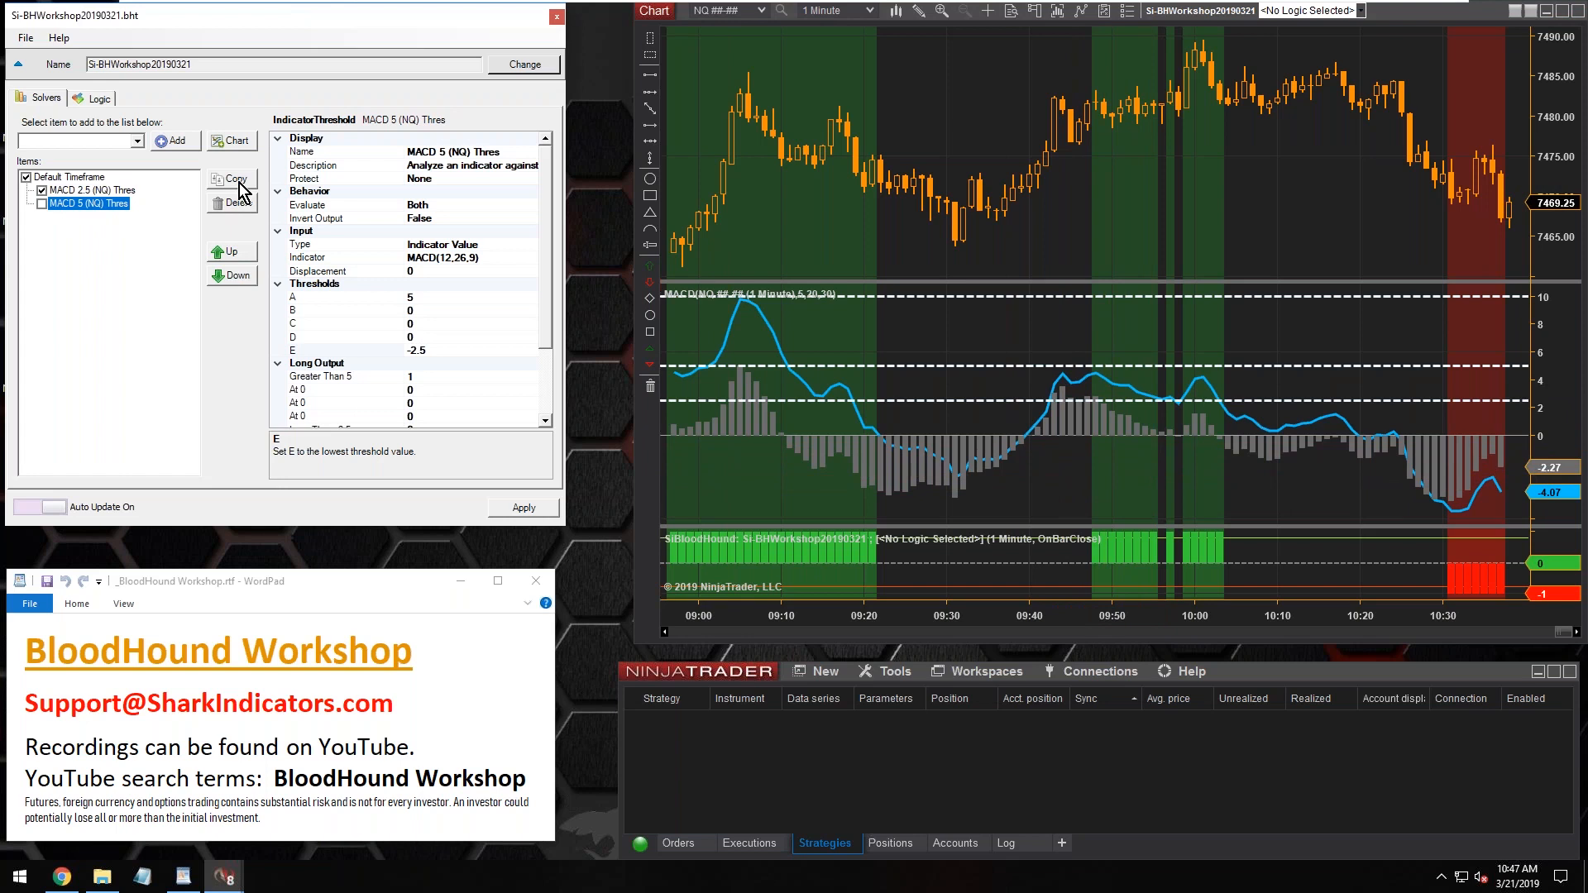
{"action": "left_click", "coordinate": [238, 205]}
{"action": "left_click", "coordinate": [72, 191]}
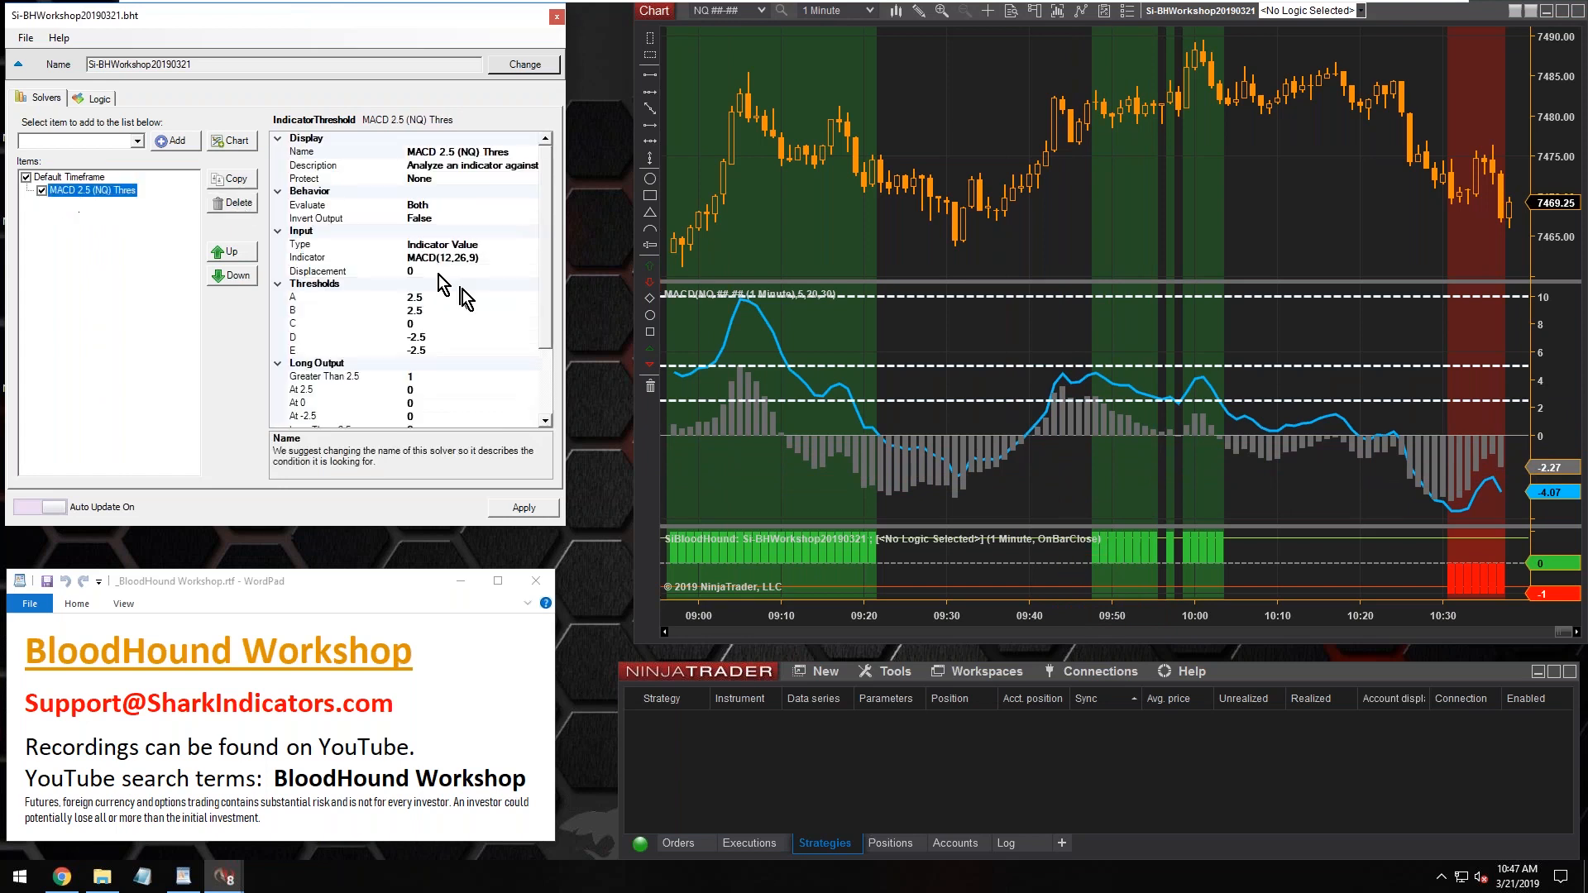
{"action": "left_click", "coordinate": [439, 256]}
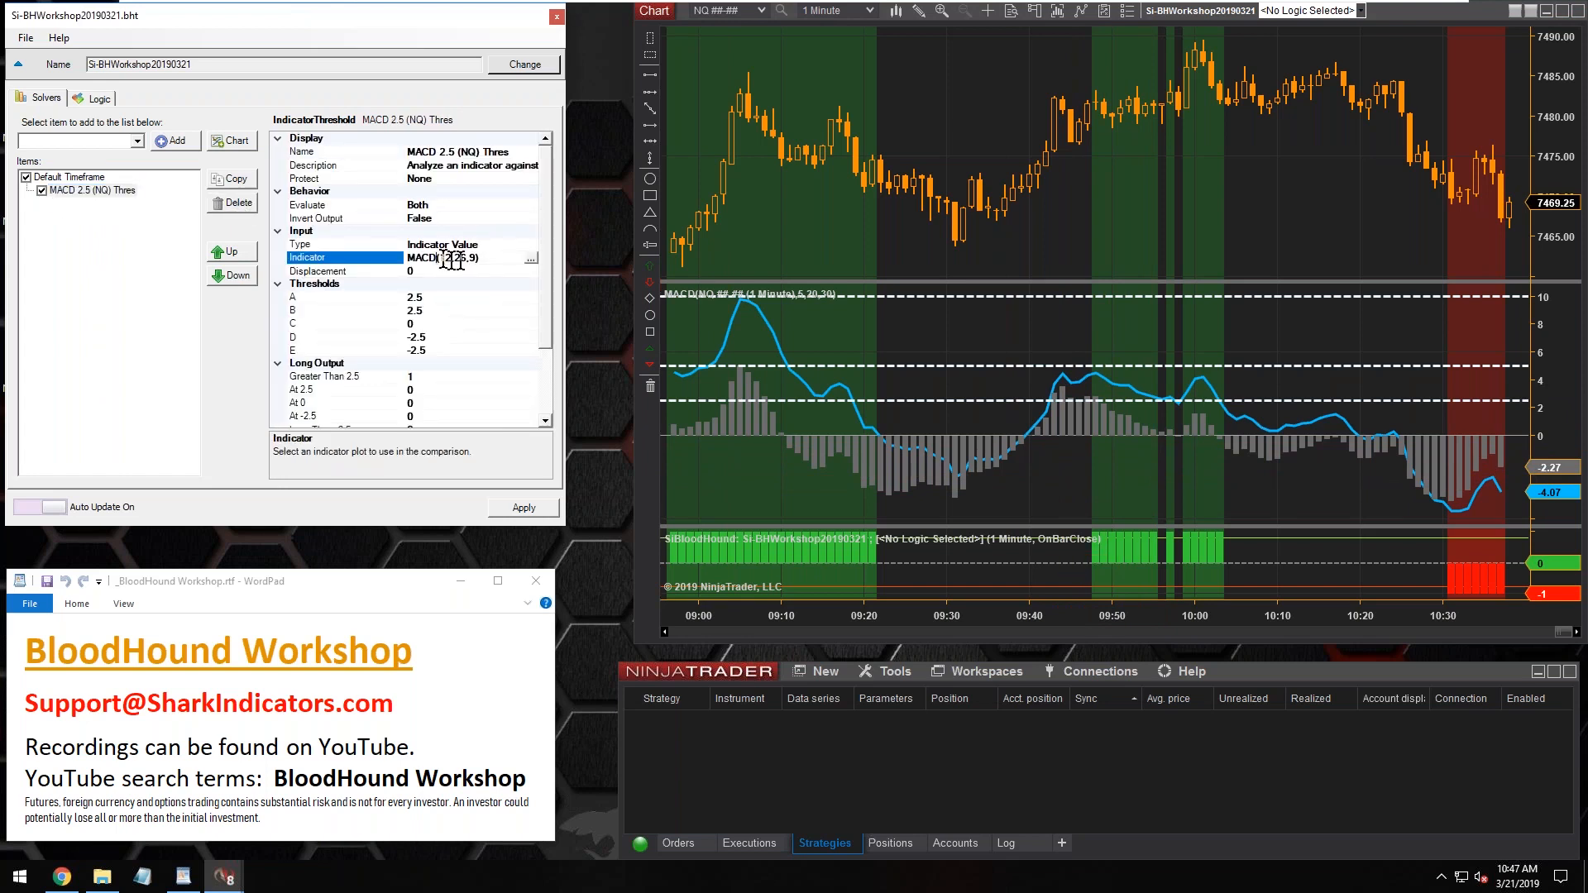
{"action": "left_click", "coordinate": [529, 260]}
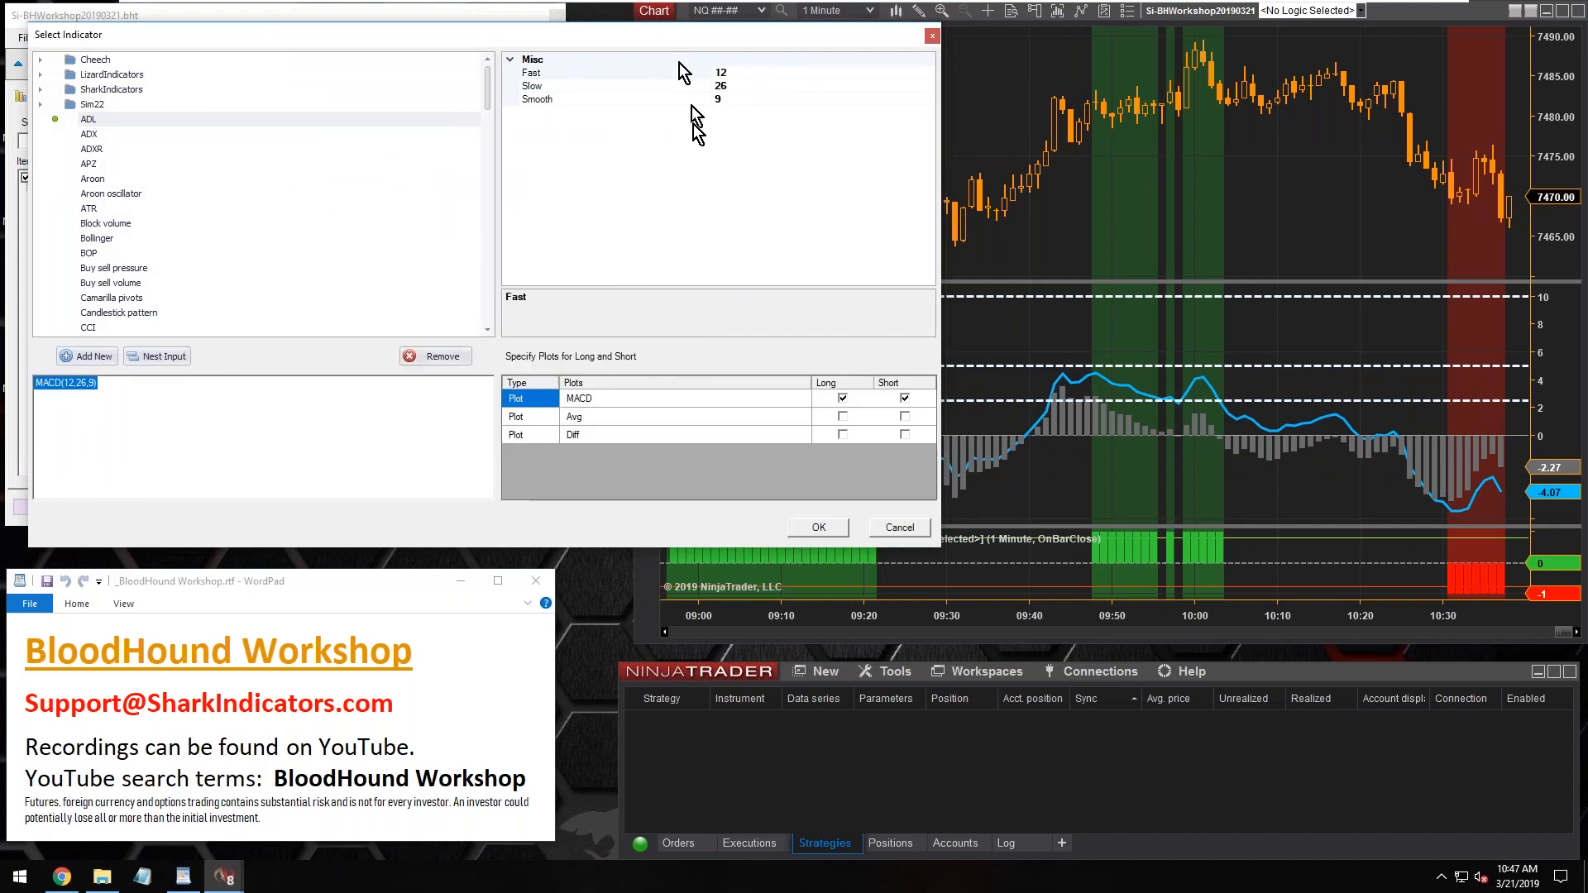
{"action": "left_click", "coordinate": [900, 527]}
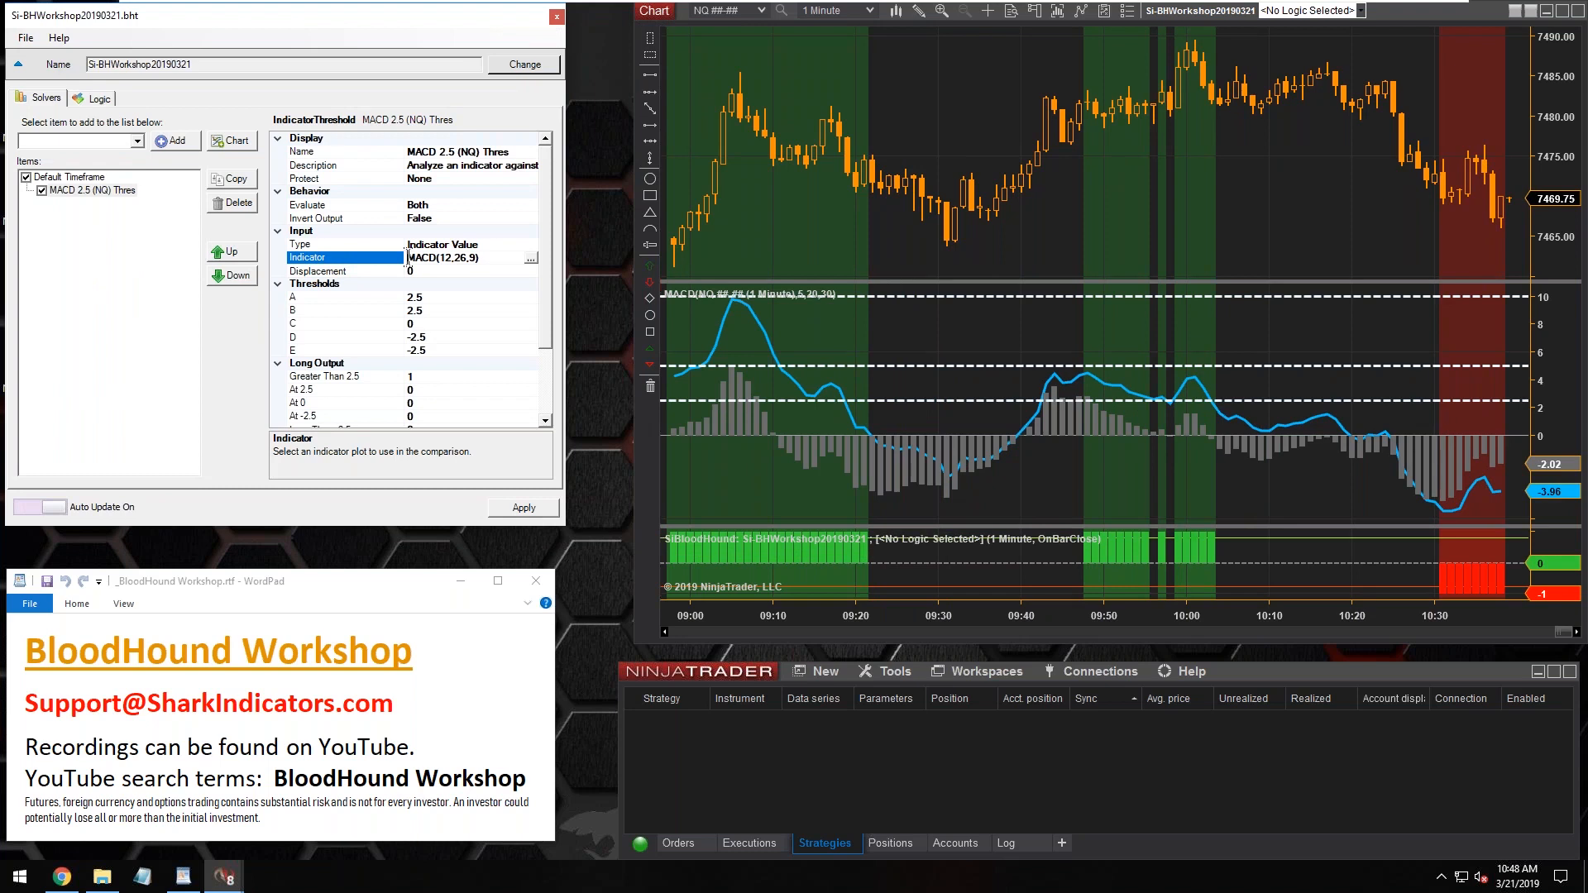
{"action": "left_click_drag", "start_coordinate": [441, 259], "coordinate": [473, 264]}
{"action": "left_click", "coordinate": [833, 348]}
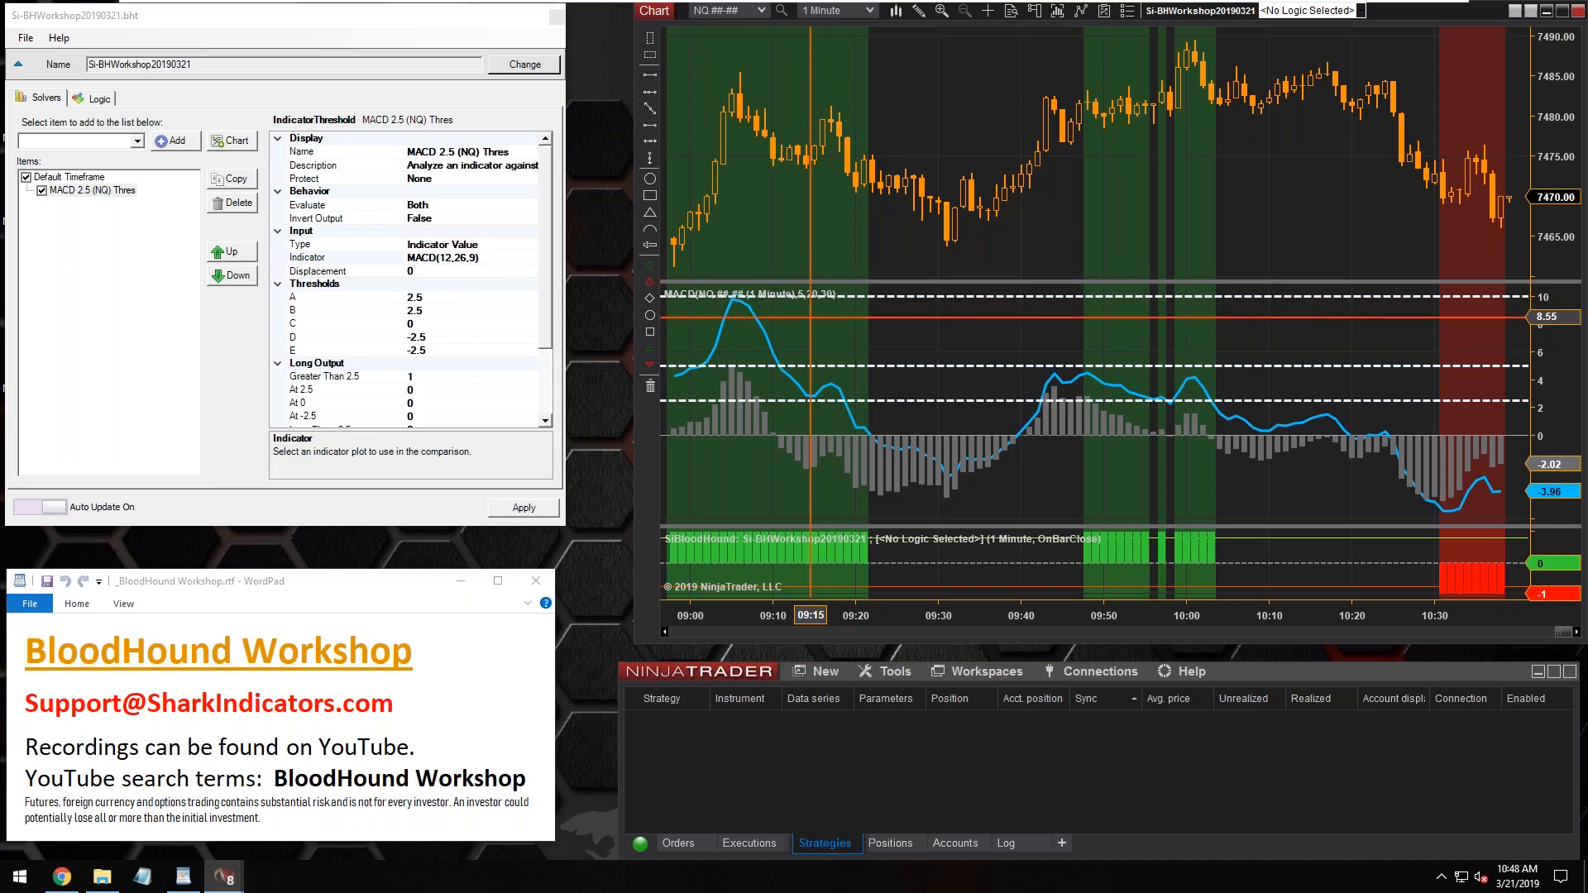
Set the MACD 2.5 (NQ) Thres solver's MACD indicator to Fast 5, Slow 20 and Smooth 30
{"action": "left_click", "coordinate": [463, 259]}
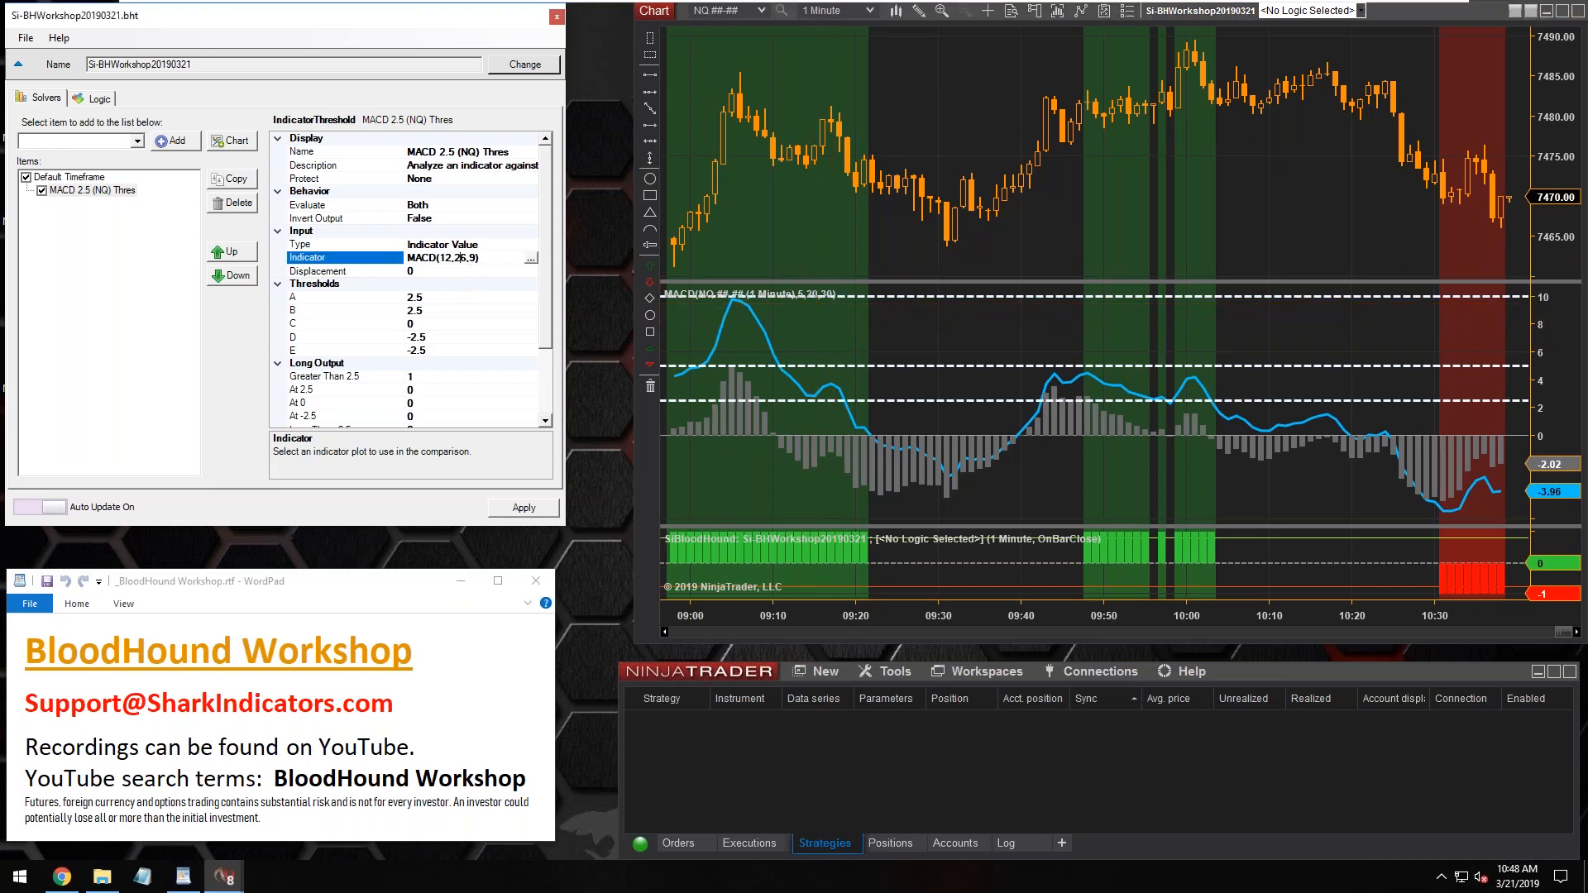
{"action": "left_click_drag", "start_coordinate": [440, 257], "coordinate": [478, 256]}
{"action": "left_click", "coordinate": [530, 262]}
{"action": "left_click", "coordinate": [739, 94]}
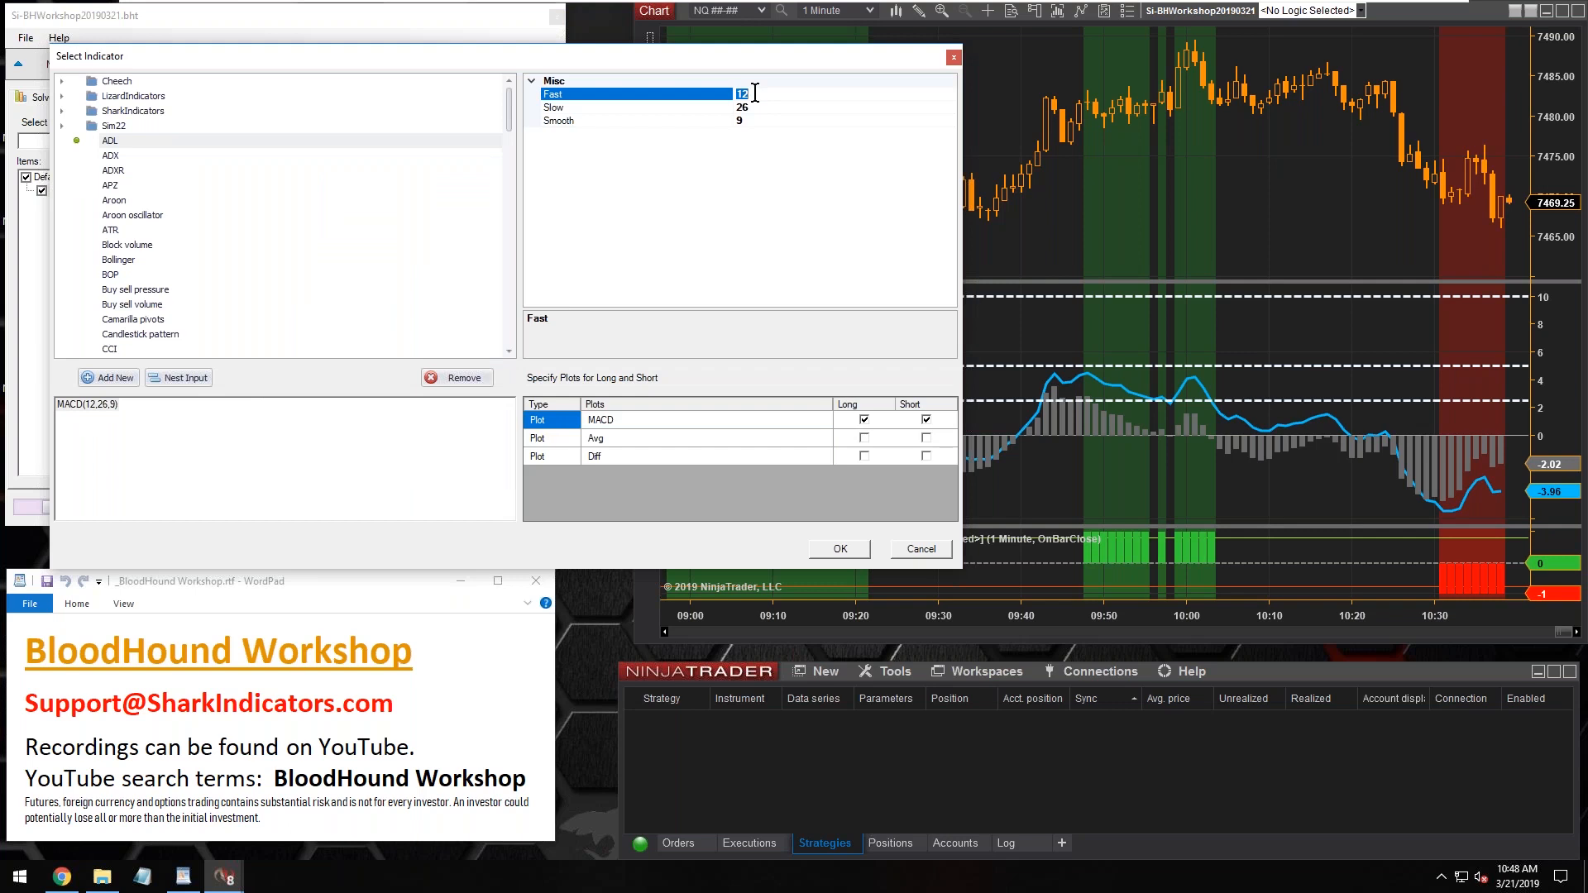
{"action": "left_click", "coordinate": [755, 107]}
{"action": "type", "text": "2"}
{"action": "left_click", "coordinate": [753, 120]}
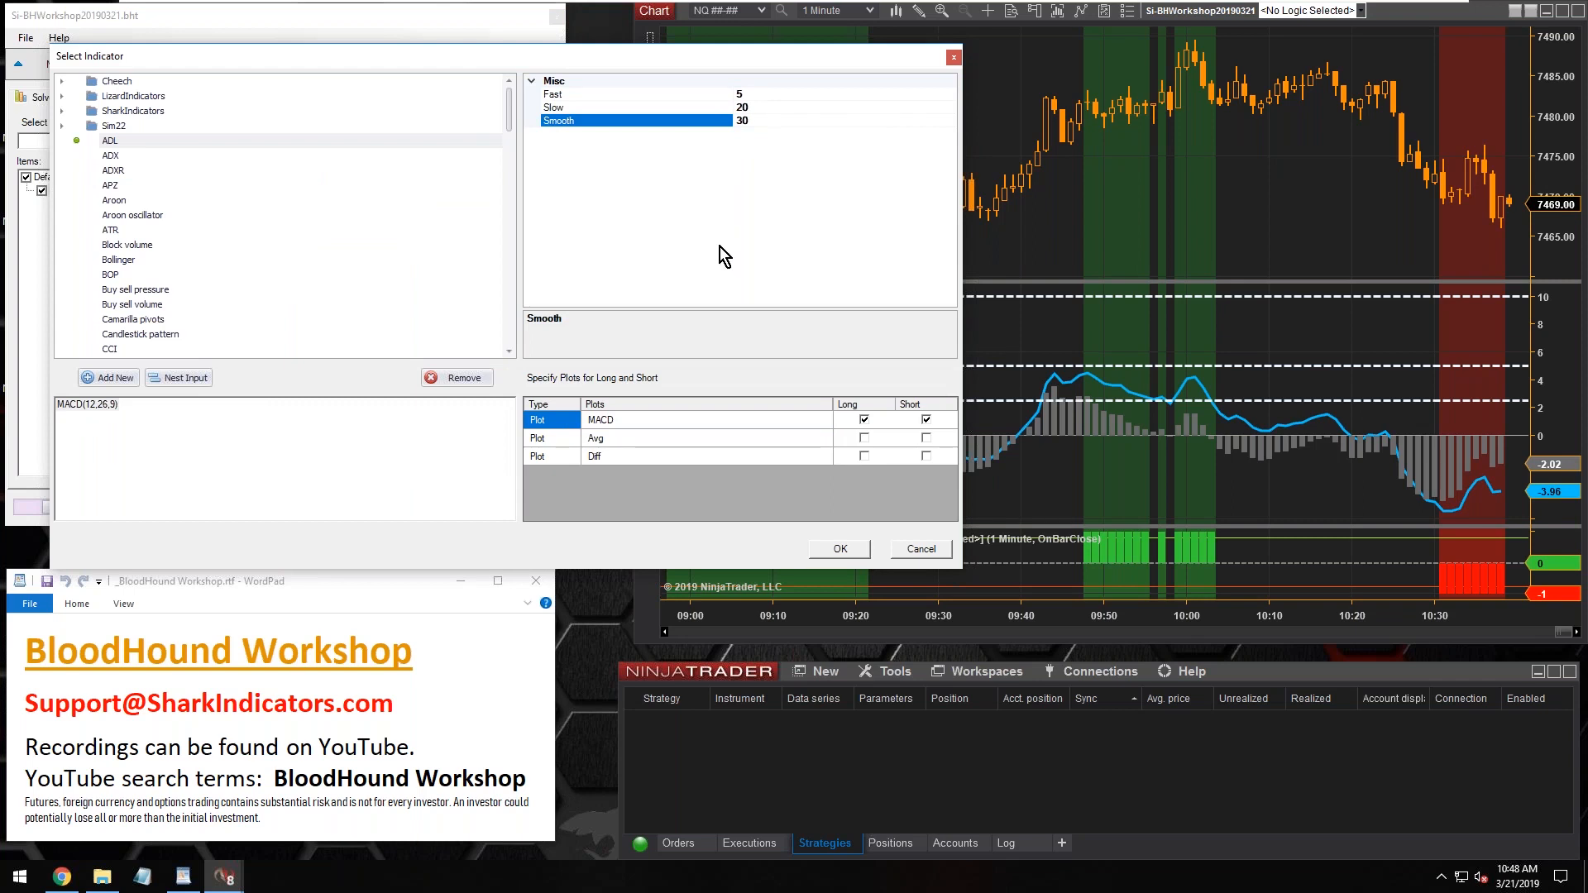
{"action": "left_click", "coordinate": [839, 551]}
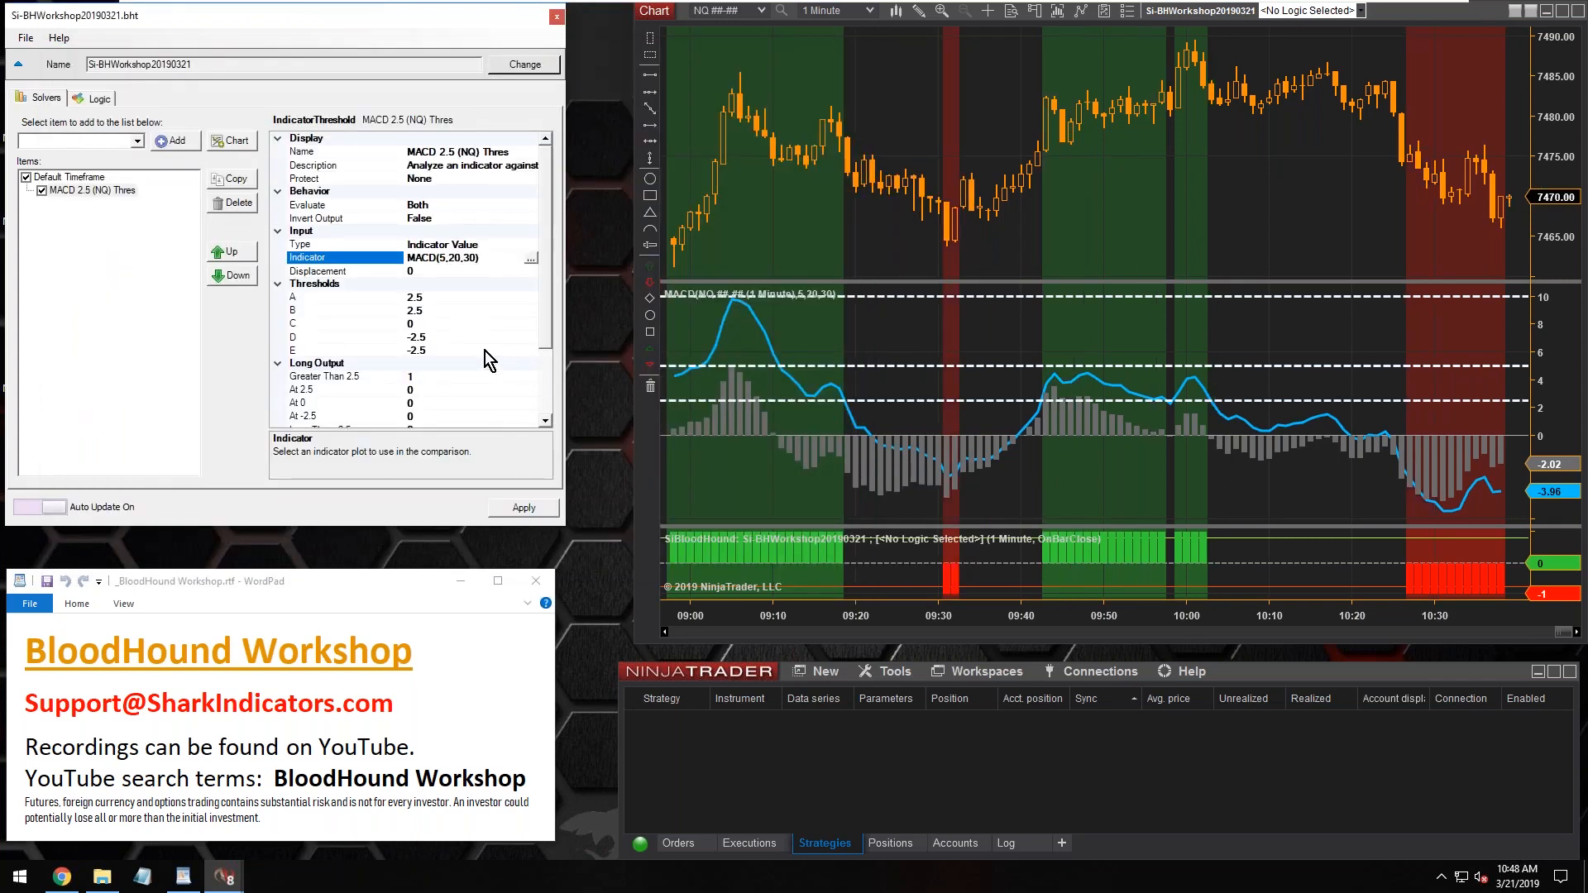
Enlarge the chart's MACD panel and draw an arrow to the parameters in its indicator label
{"action": "left_click_drag", "start_coordinate": [860, 282], "coordinate": [865, 201]}
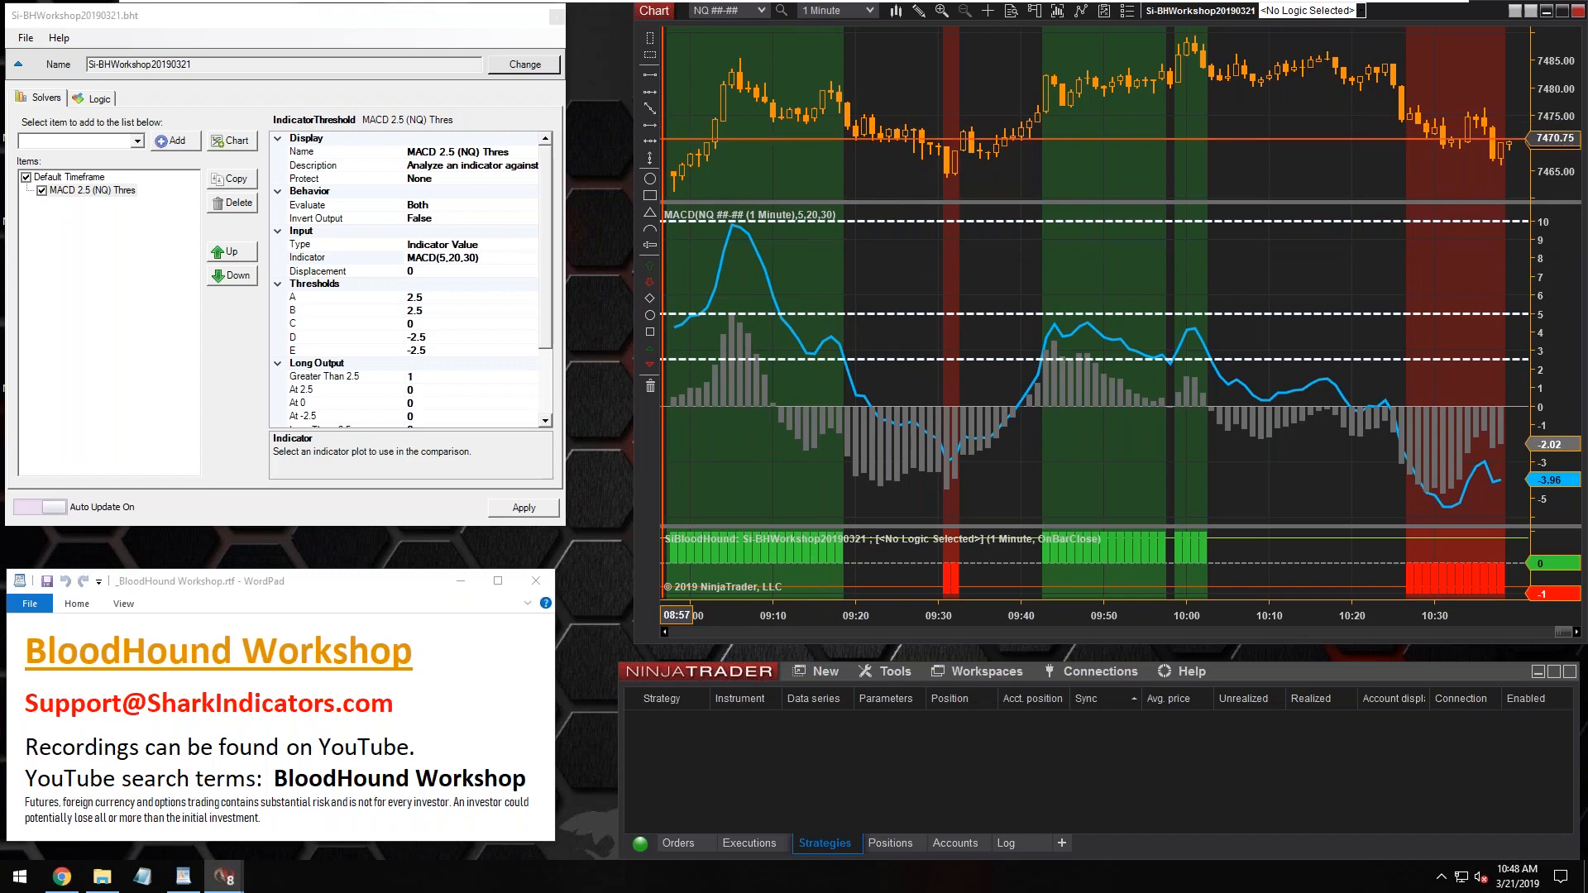
{"action": "left_click", "coordinate": [843, 270]}
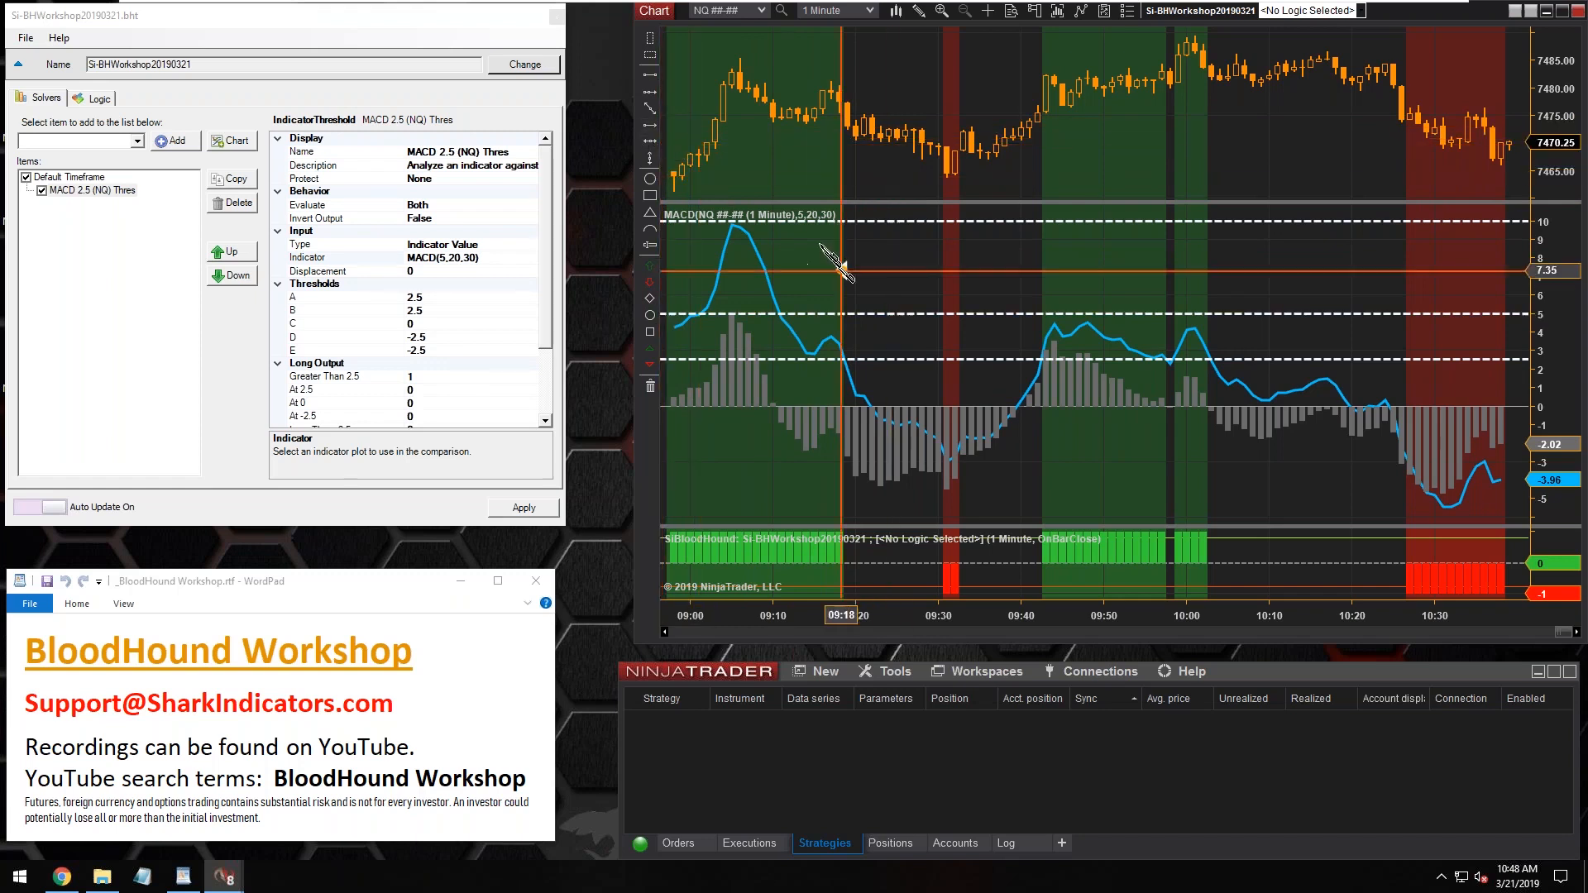
{"action": "left_click", "coordinate": [819, 225]}
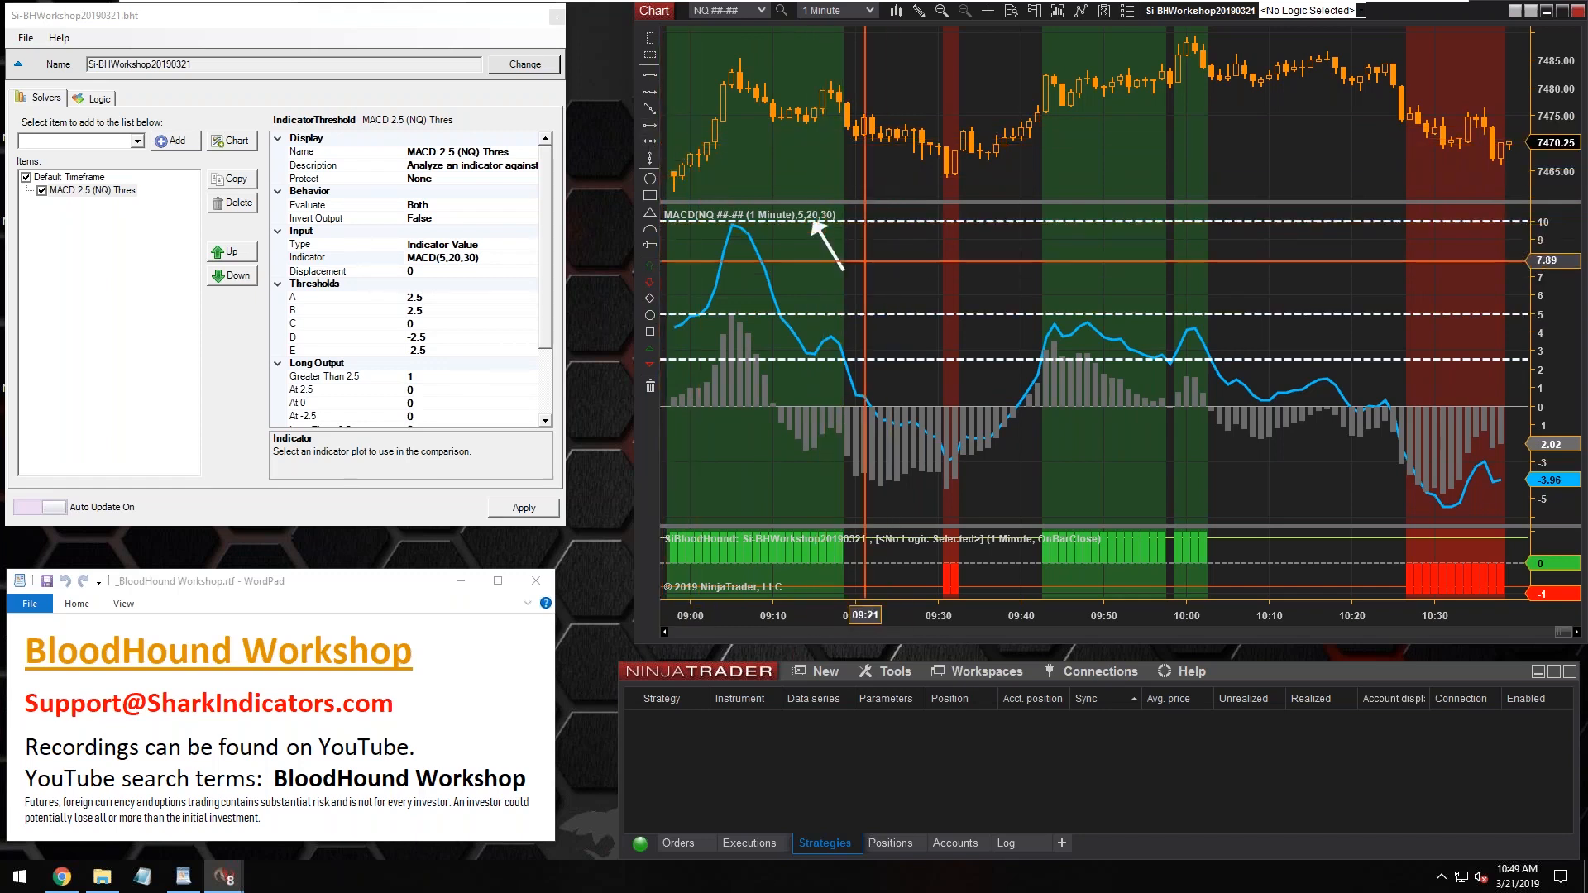
Highlight the parameters of the solver's MACD input and compare them with the indicator on the chart
{"action": "left_click", "coordinate": [443, 262]}
{"action": "left_click_drag", "start_coordinate": [438, 258], "coordinate": [478, 258]}
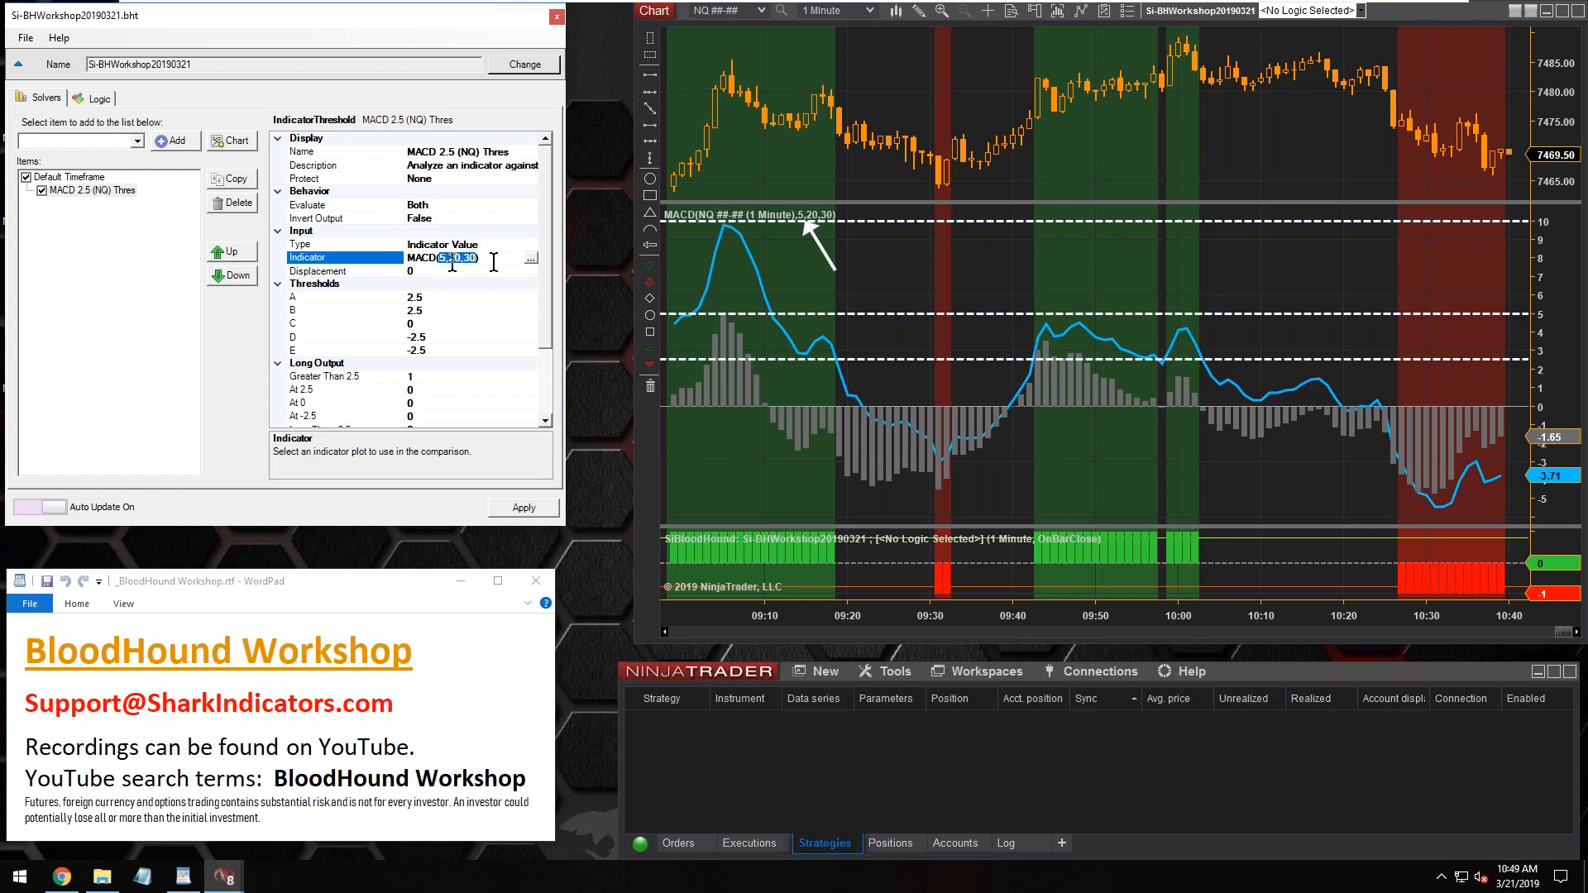
{"action": "left_click", "coordinate": [828, 226]}
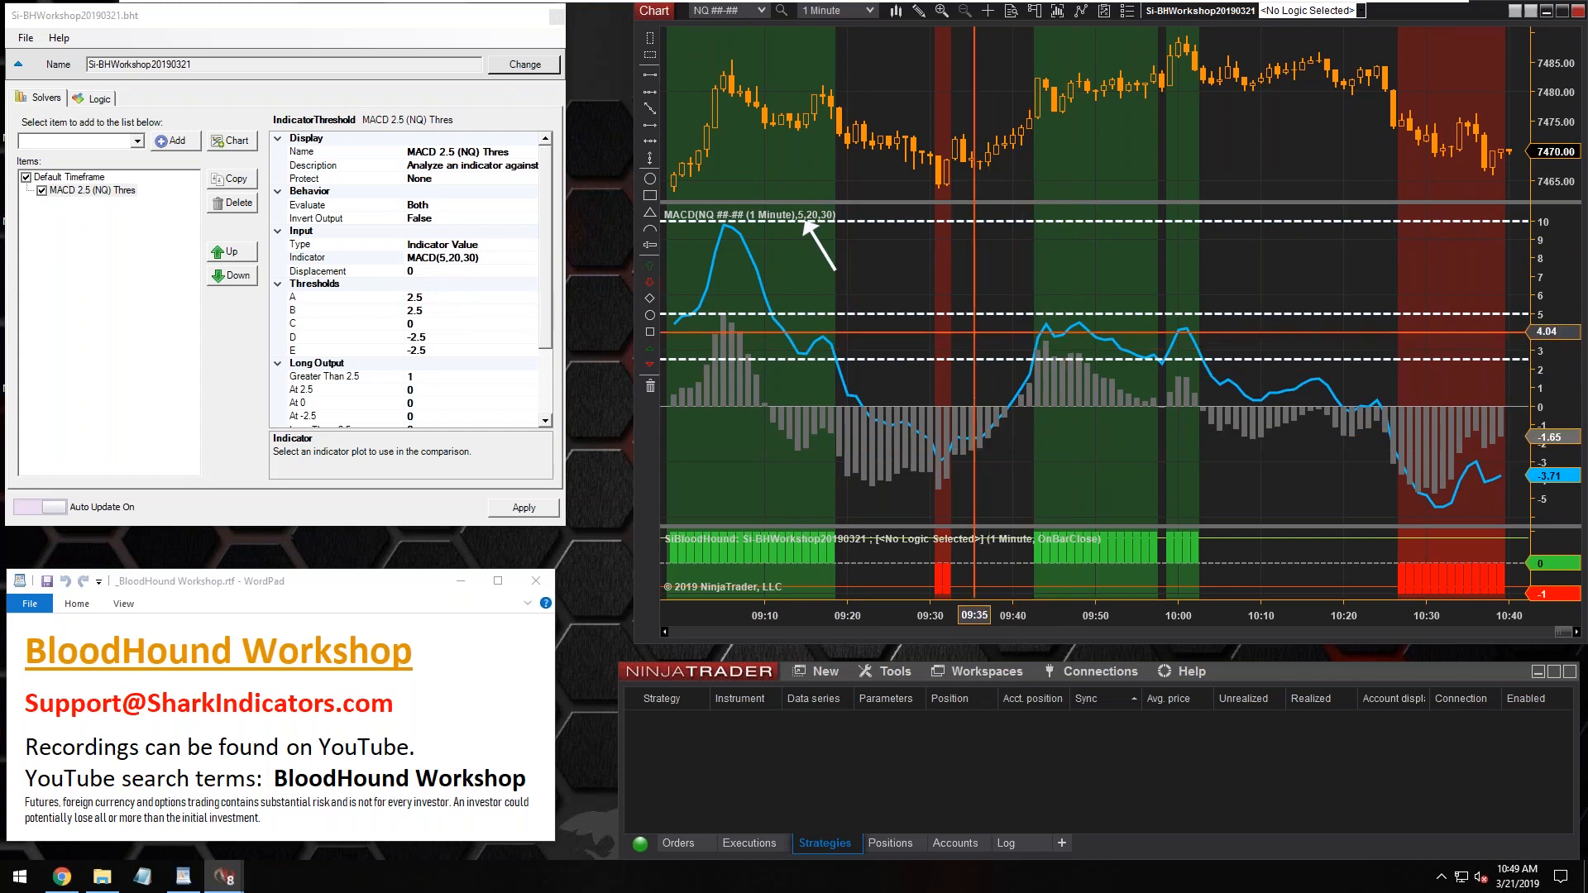
{"action": "left_click", "coordinate": [962, 453]}
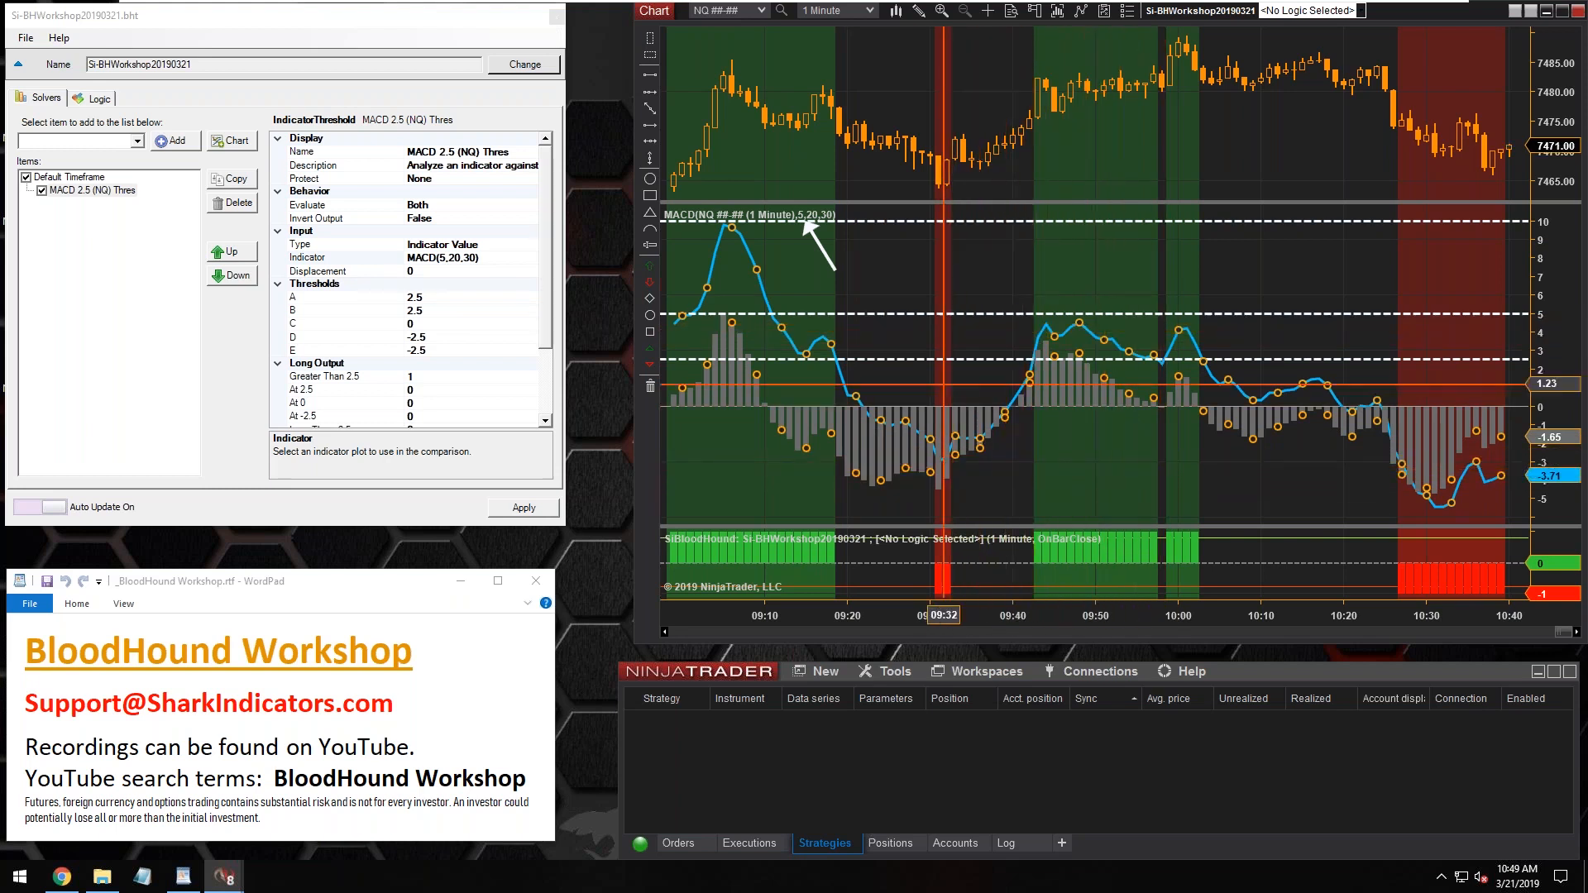
Make the template editor window taller to show all solver settings, and delete the arrow from the MACD panel
{"action": "left_click", "coordinate": [442, 350]}
{"action": "mouse_move", "coordinate": [438, 526]}
{"action": "left_mouse_down"}
{"action": "mouse_move", "coordinate": [427, 668]}
{"action": "mouse_move", "coordinate": [426, 648]}
{"action": "left_mouse_up"}
{"action": "left_click", "coordinate": [822, 250]}
{"action": "key", "text": "Delete"}
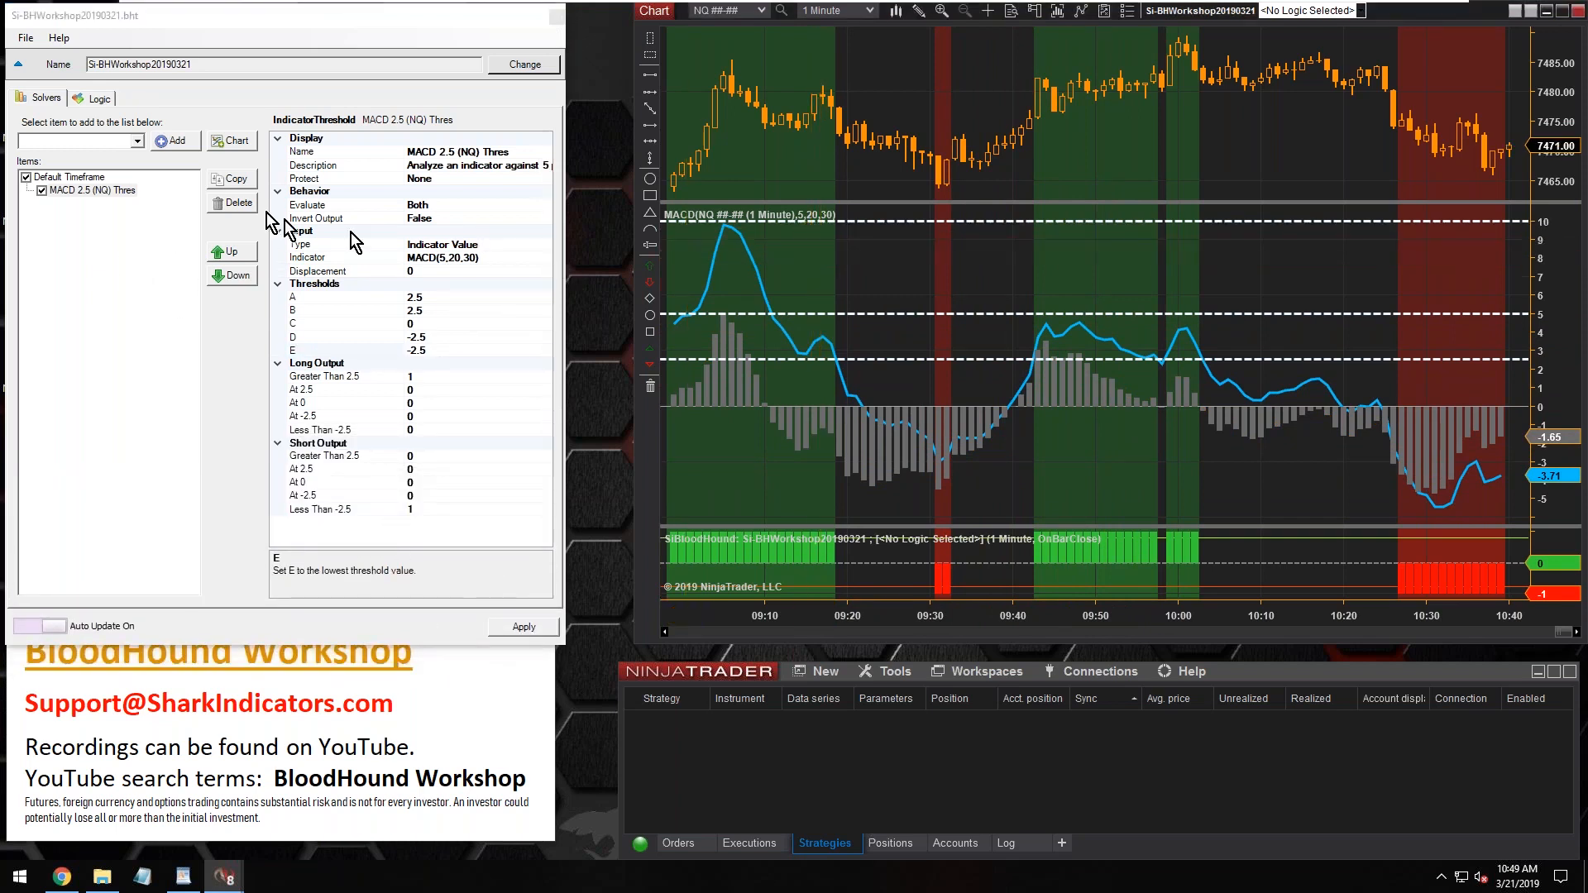
Duplicate the corrected MACD 2.5 (NQ) Thres solver and rename the copy as MACD 5 (NQ) Thres
{"action": "left_click", "coordinate": [87, 190]}
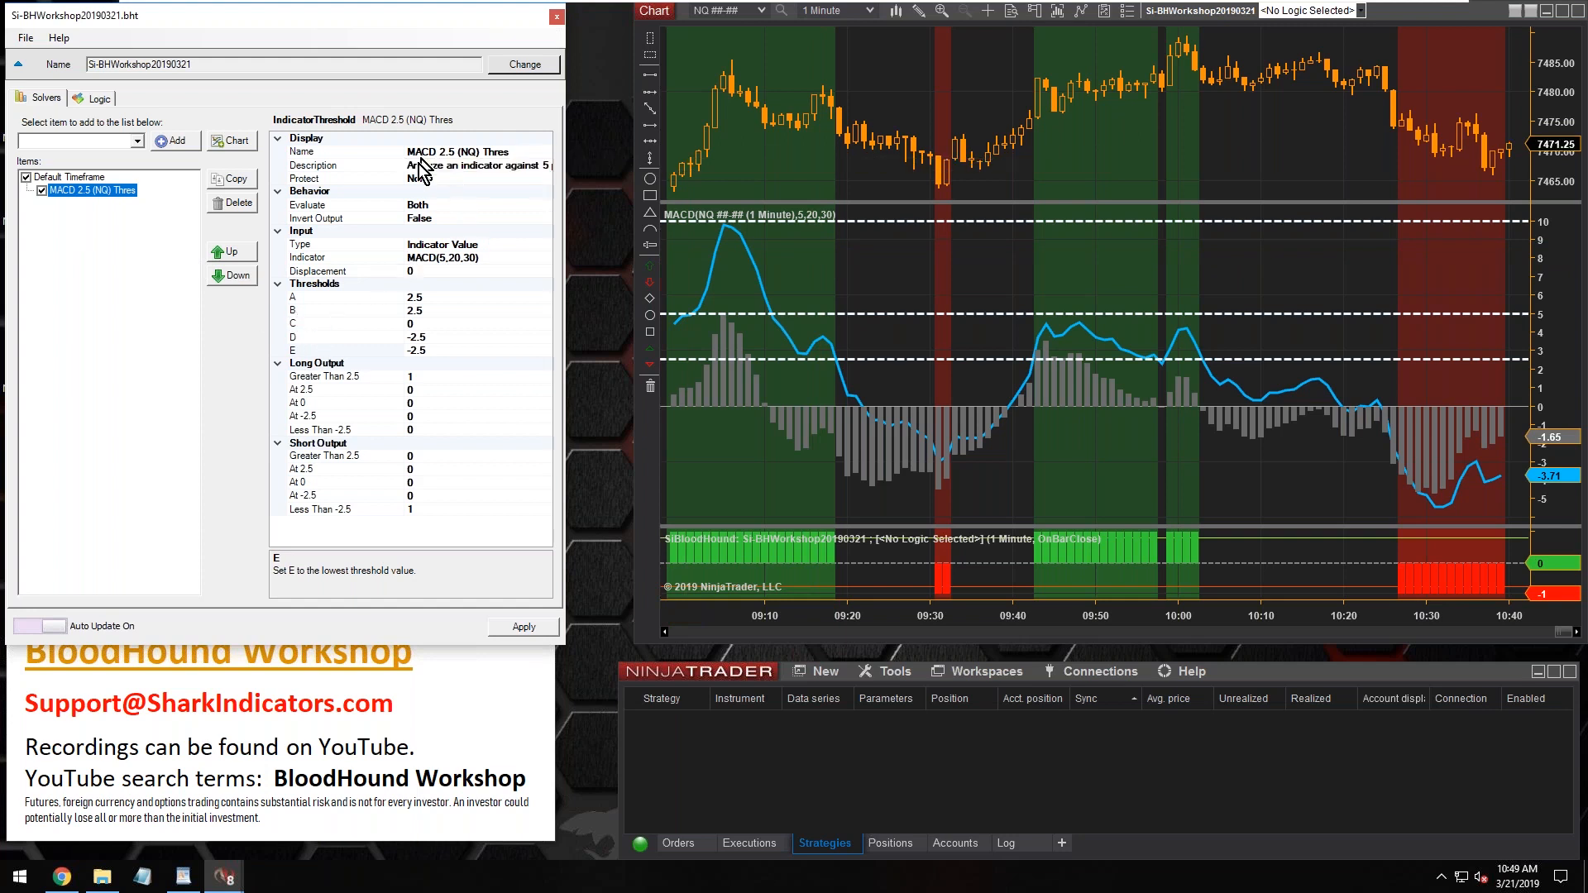
{"action": "left_click", "coordinate": [234, 178]}
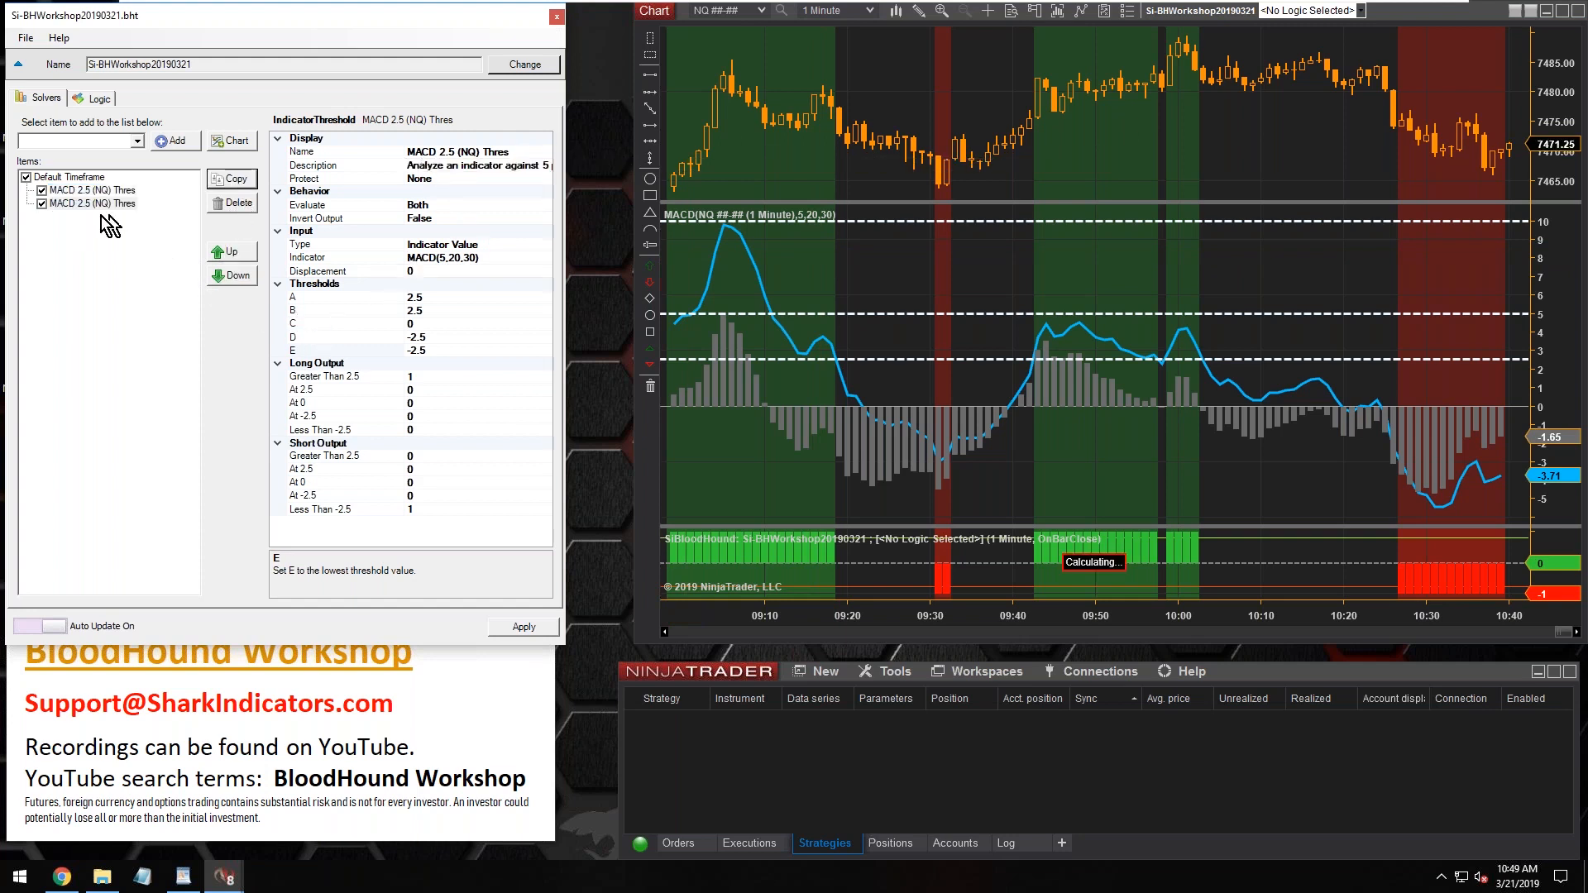
{"action": "left_click", "coordinate": [449, 152]}
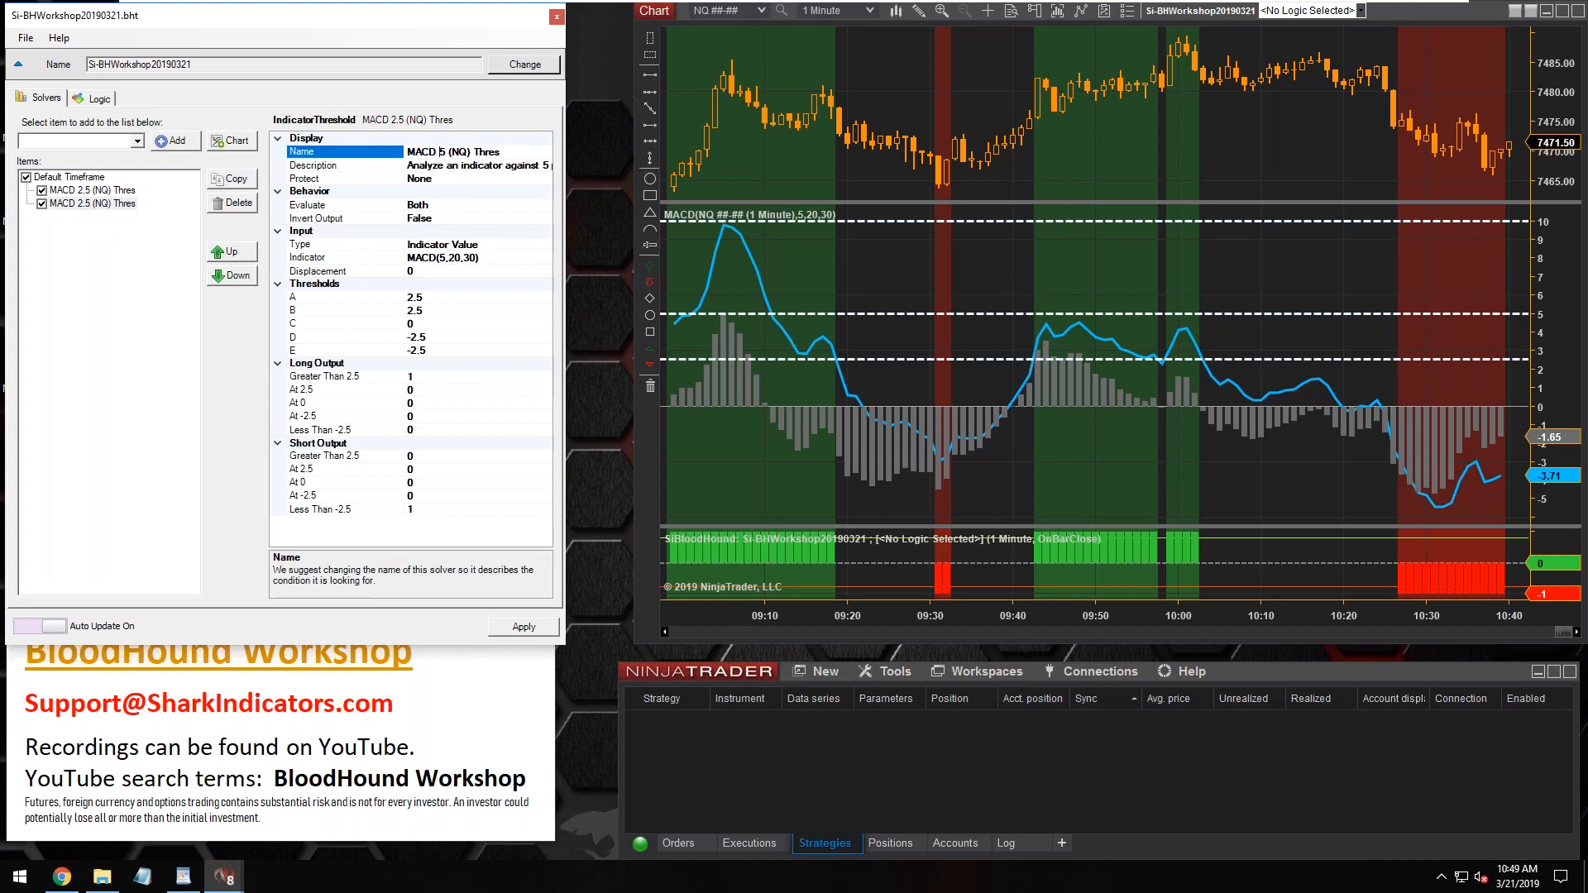
{"action": "double_click", "coordinate": [441, 152]}
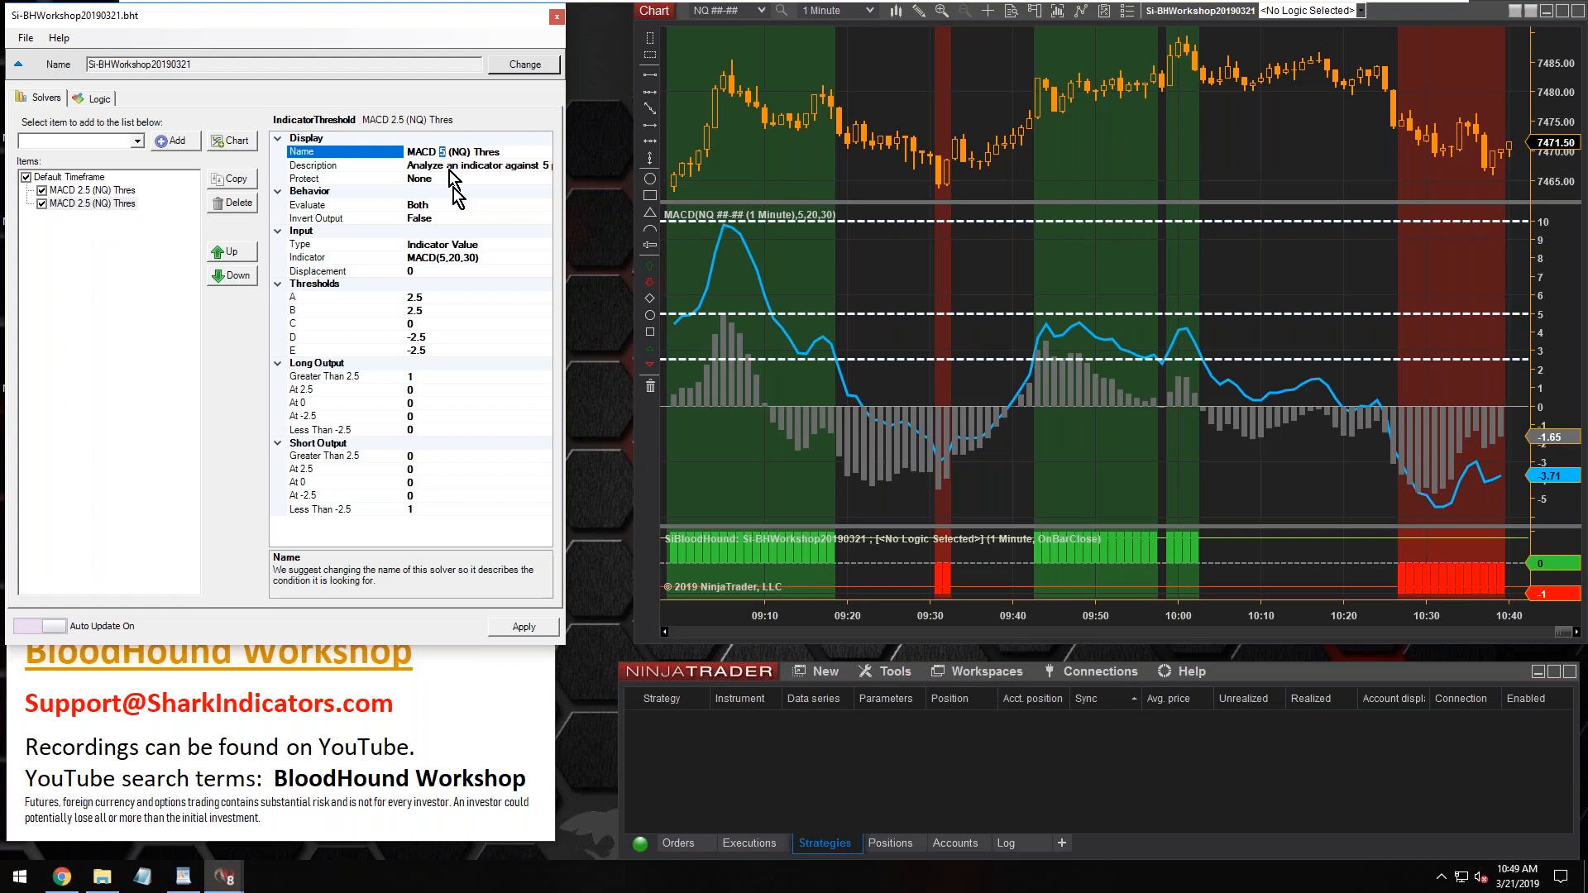
Set the MACD 5 (NQ) Thres solver's thresholds A and B to 5 and thresholds D and E to -5
{"action": "left_click", "coordinate": [426, 297]}
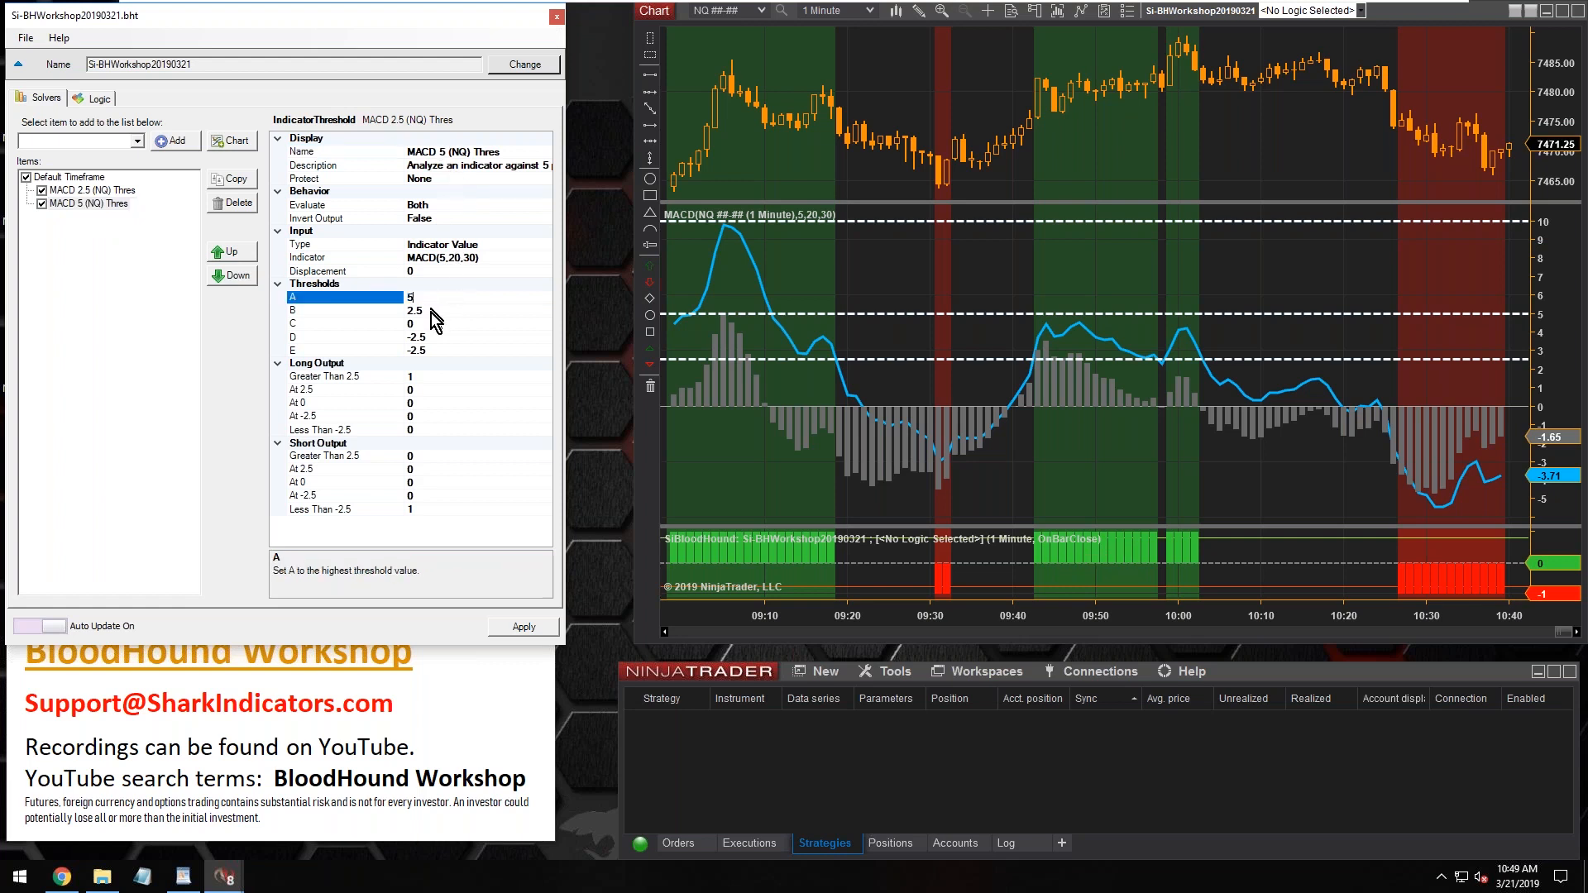
{"action": "left_click", "coordinate": [430, 312]}
{"action": "type", "text": "5"}
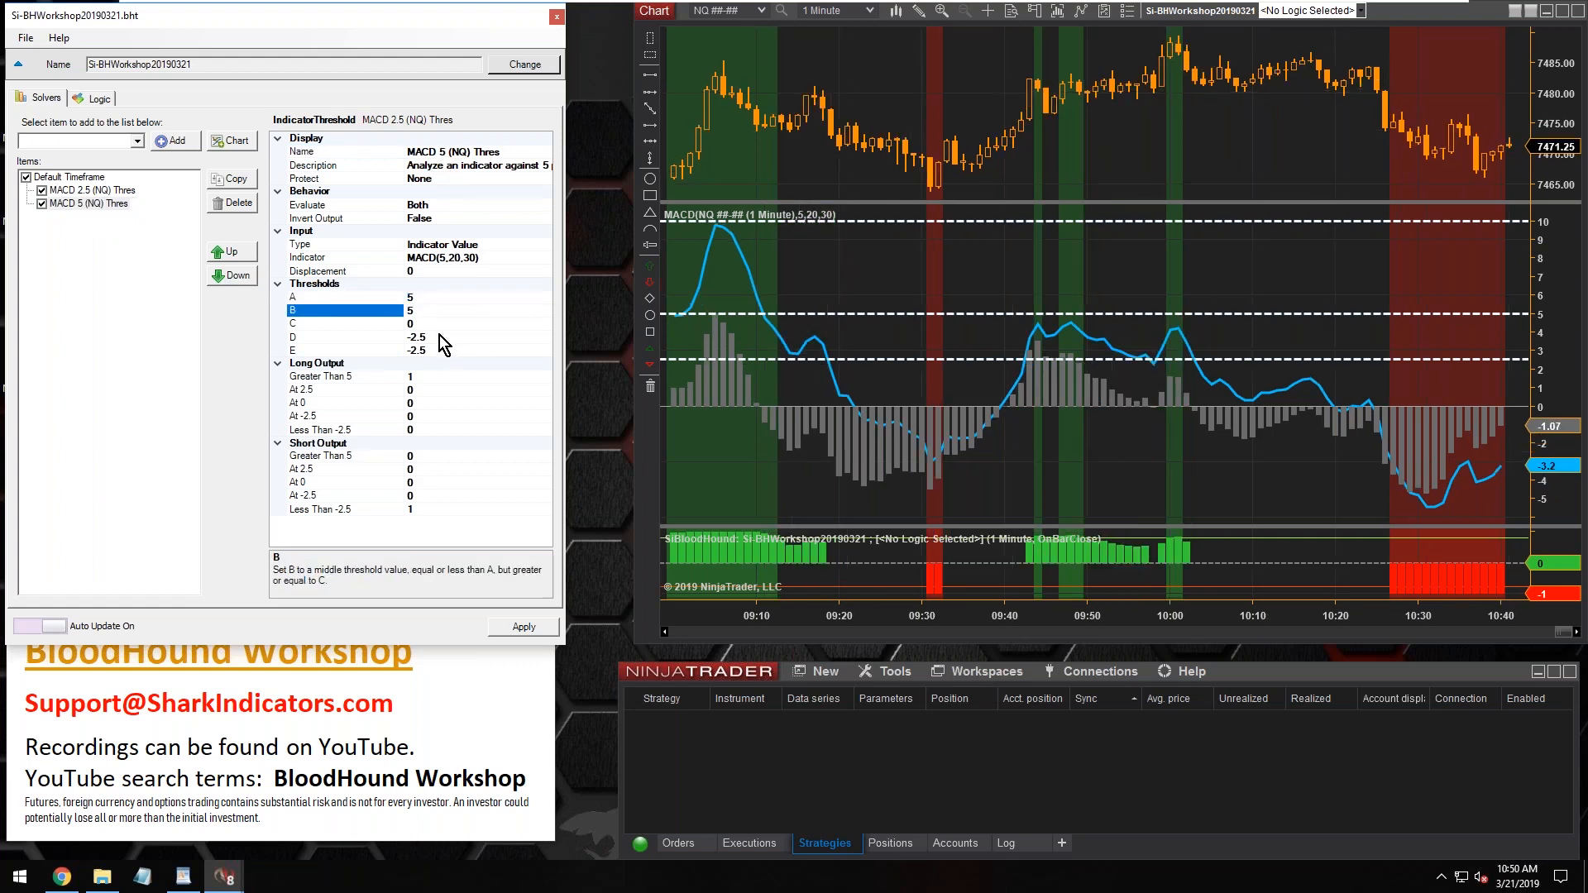
{"action": "left_click", "coordinate": [439, 335]}
{"action": "key", "text": "BackSpace"}
{"action": "key", "text": "BackSpace"}
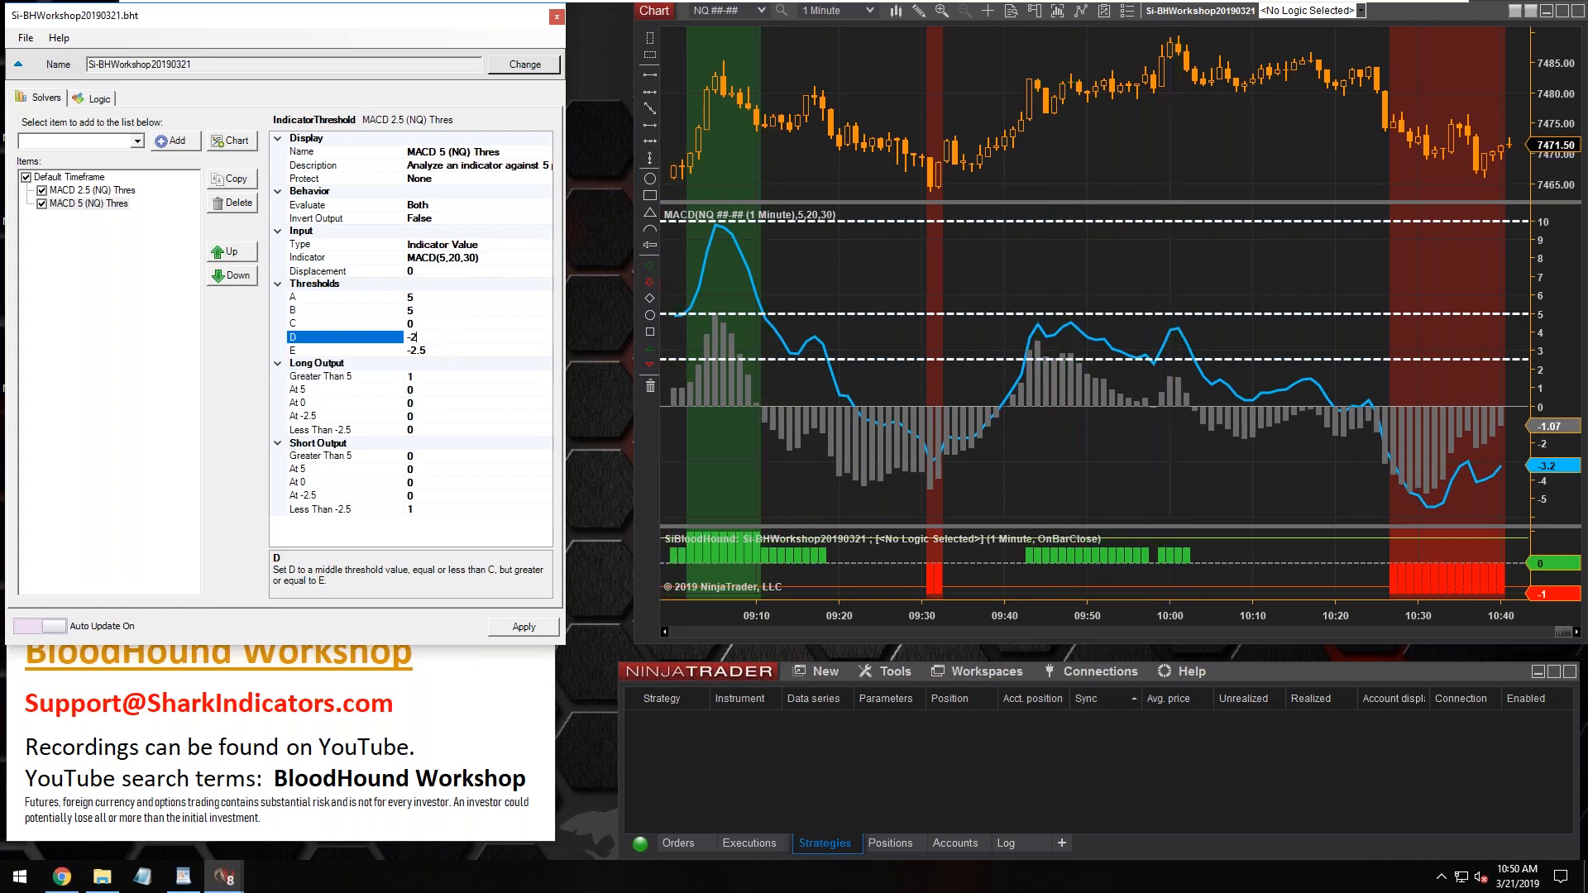
{"action": "type", "text": "5"}
{"action": "left_click", "coordinate": [441, 351]}
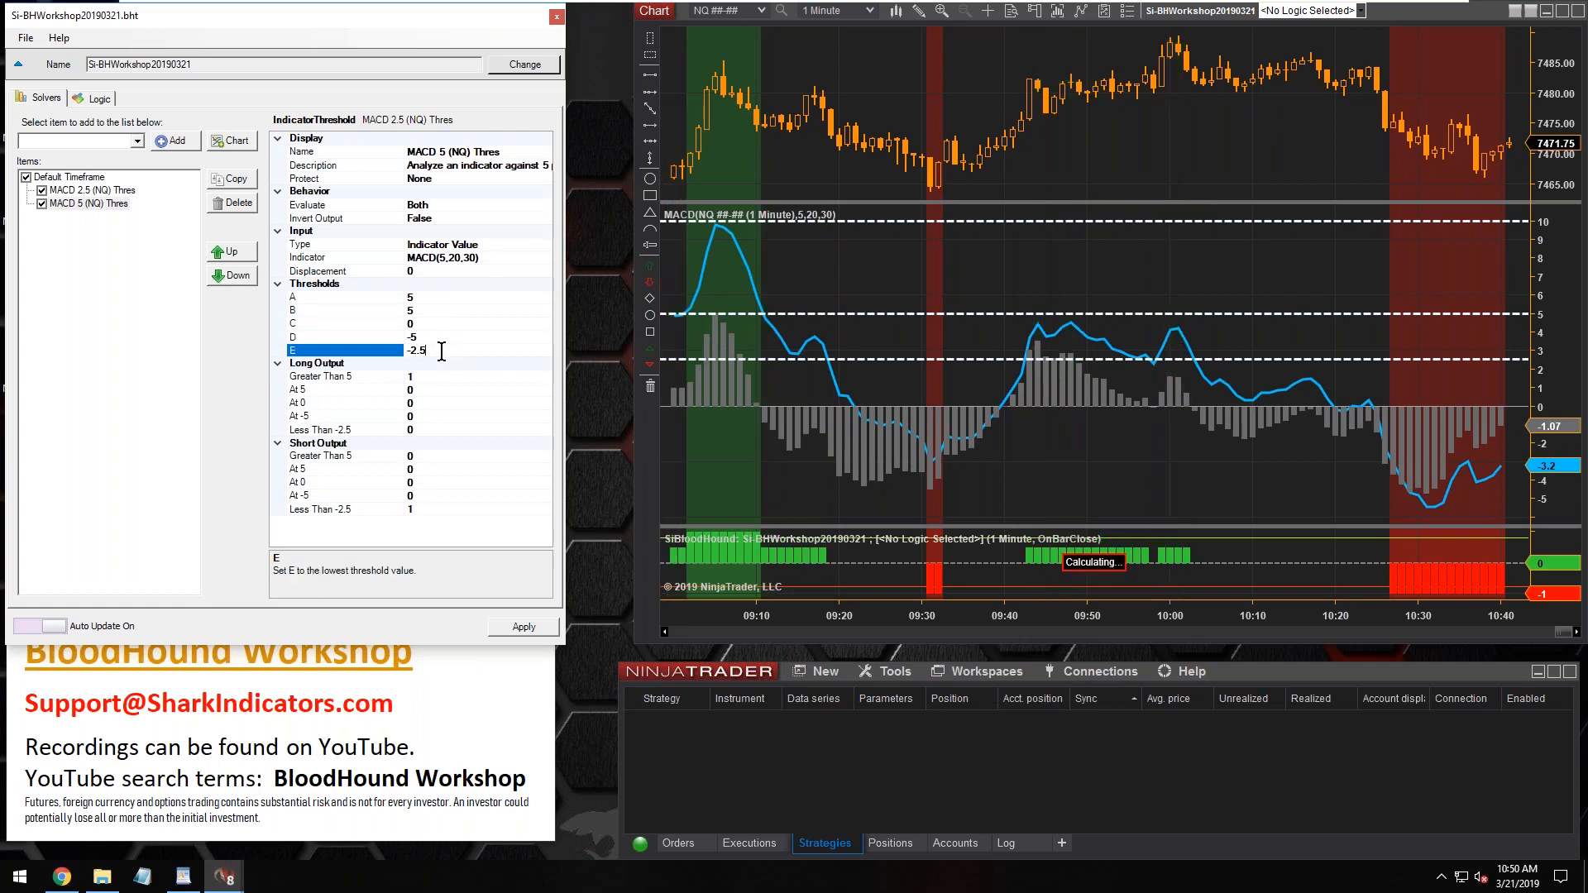
{"action": "key", "text": "BackSpace"}
{"action": "key", "text": "BackSpace"}
{"action": "key", "text": "BackSpace"}
{"action": "type", "text": "5"}
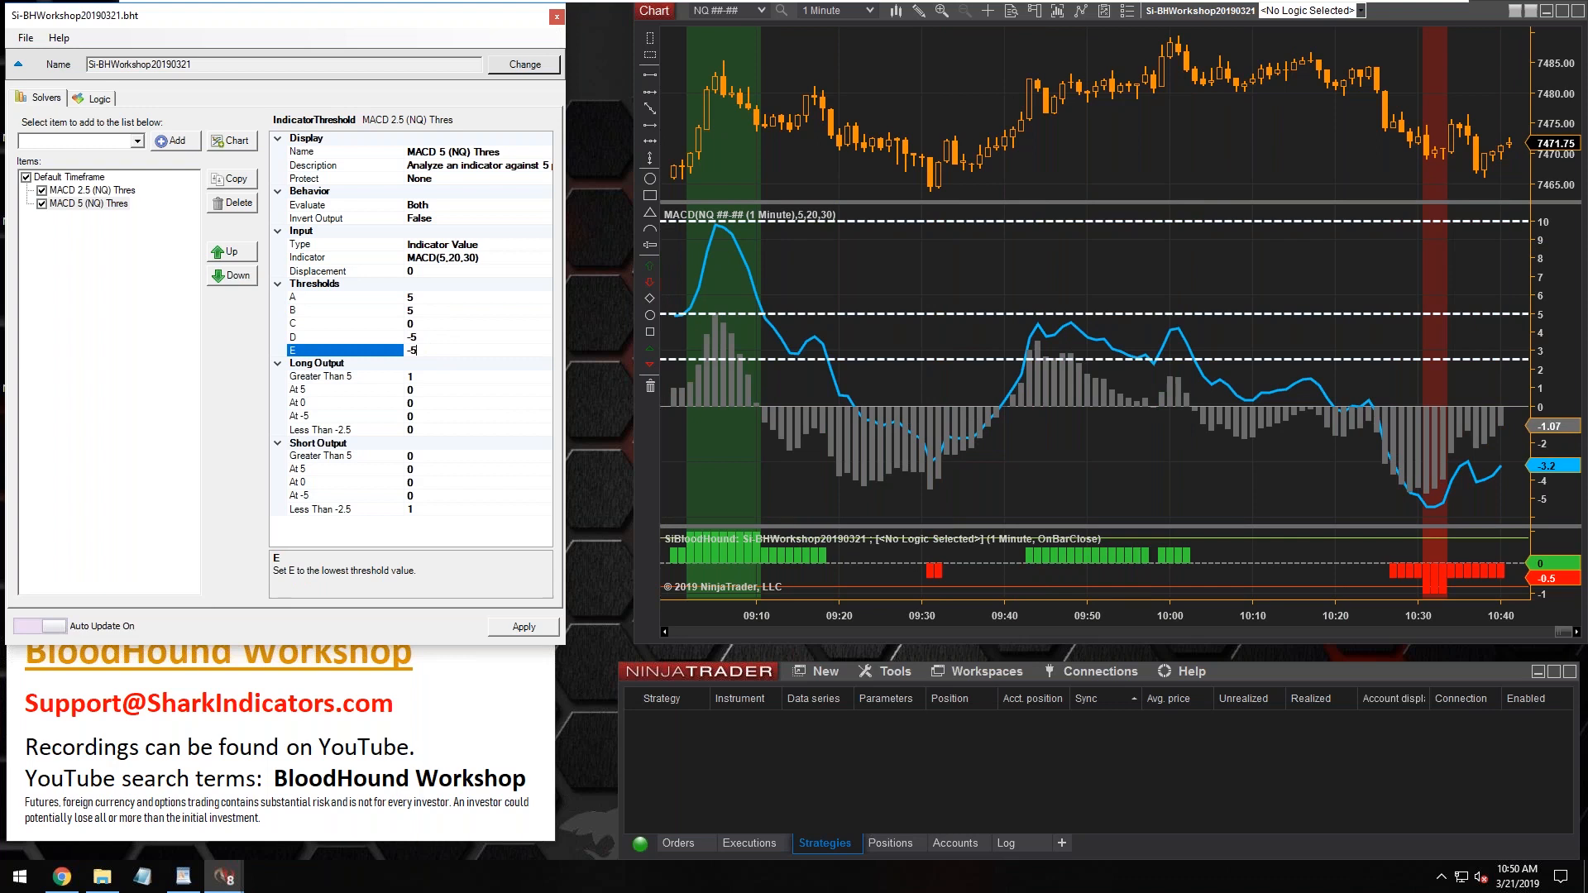
Duplicate the MACD 5 (NQ) Thres solver and rename the copy as MACD 10 (NQ) Thres
{"action": "left_click", "coordinate": [88, 262]}
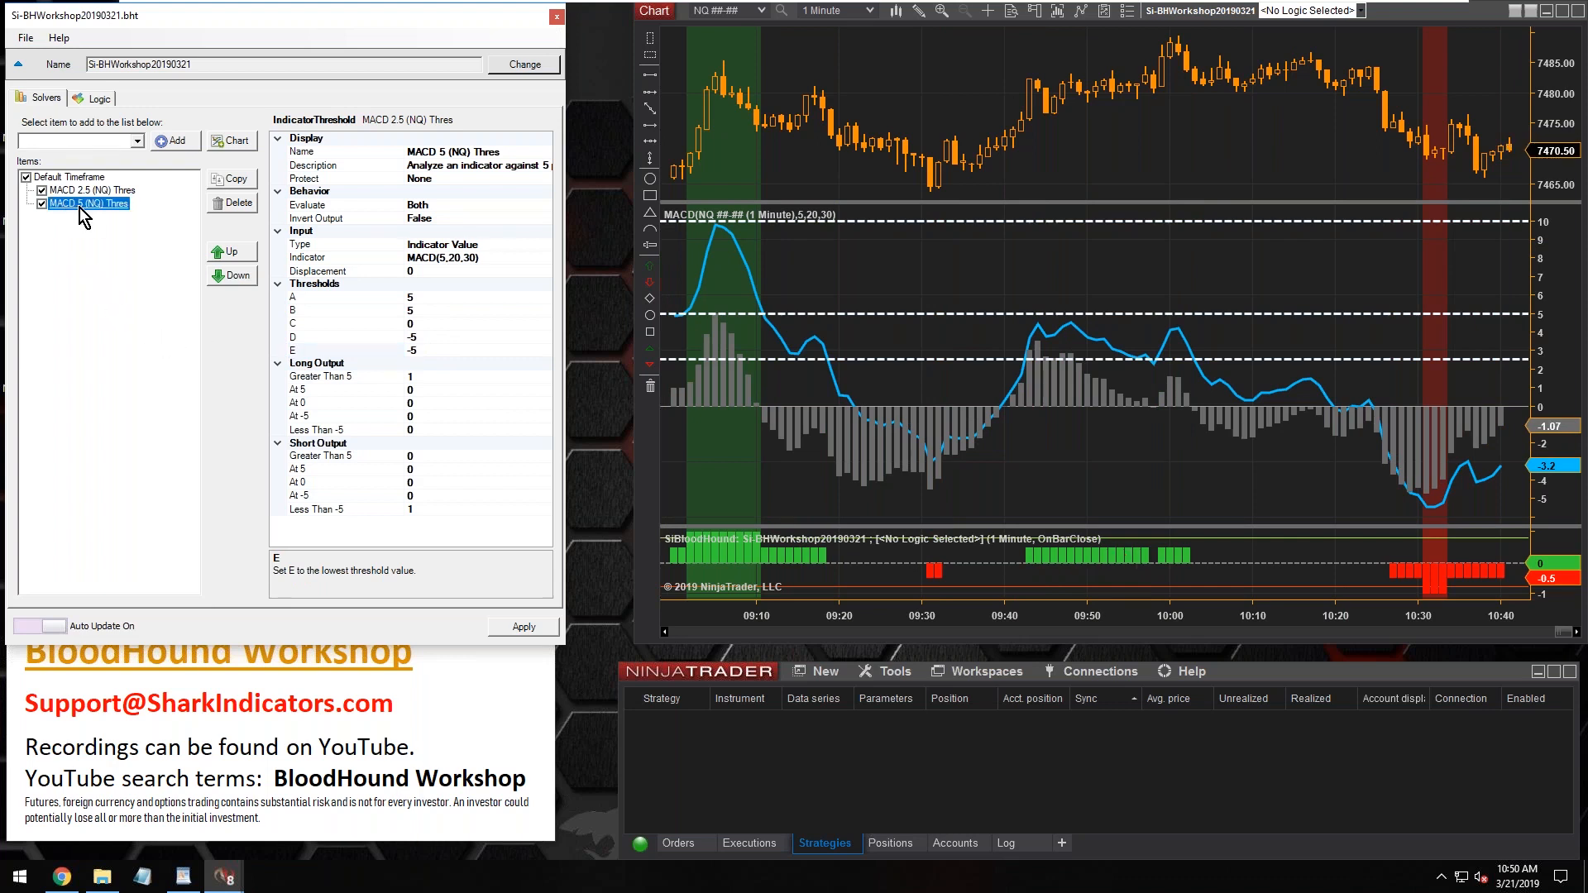
{"action": "left_click", "coordinate": [239, 183]}
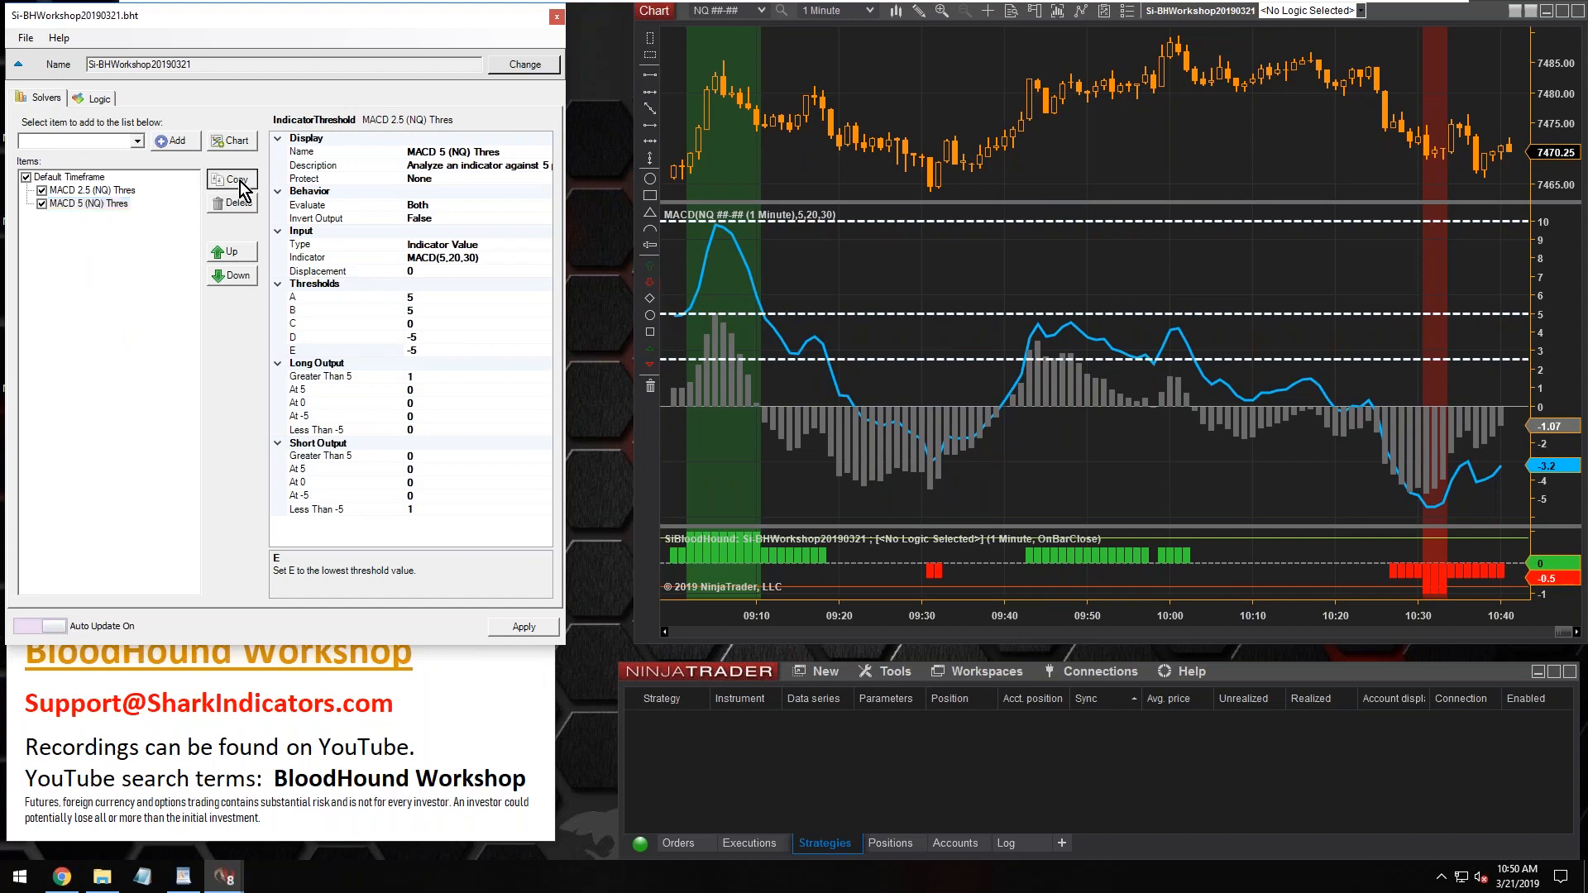
{"action": "left_click", "coordinate": [443, 153]}
{"action": "type", "text": "10"}
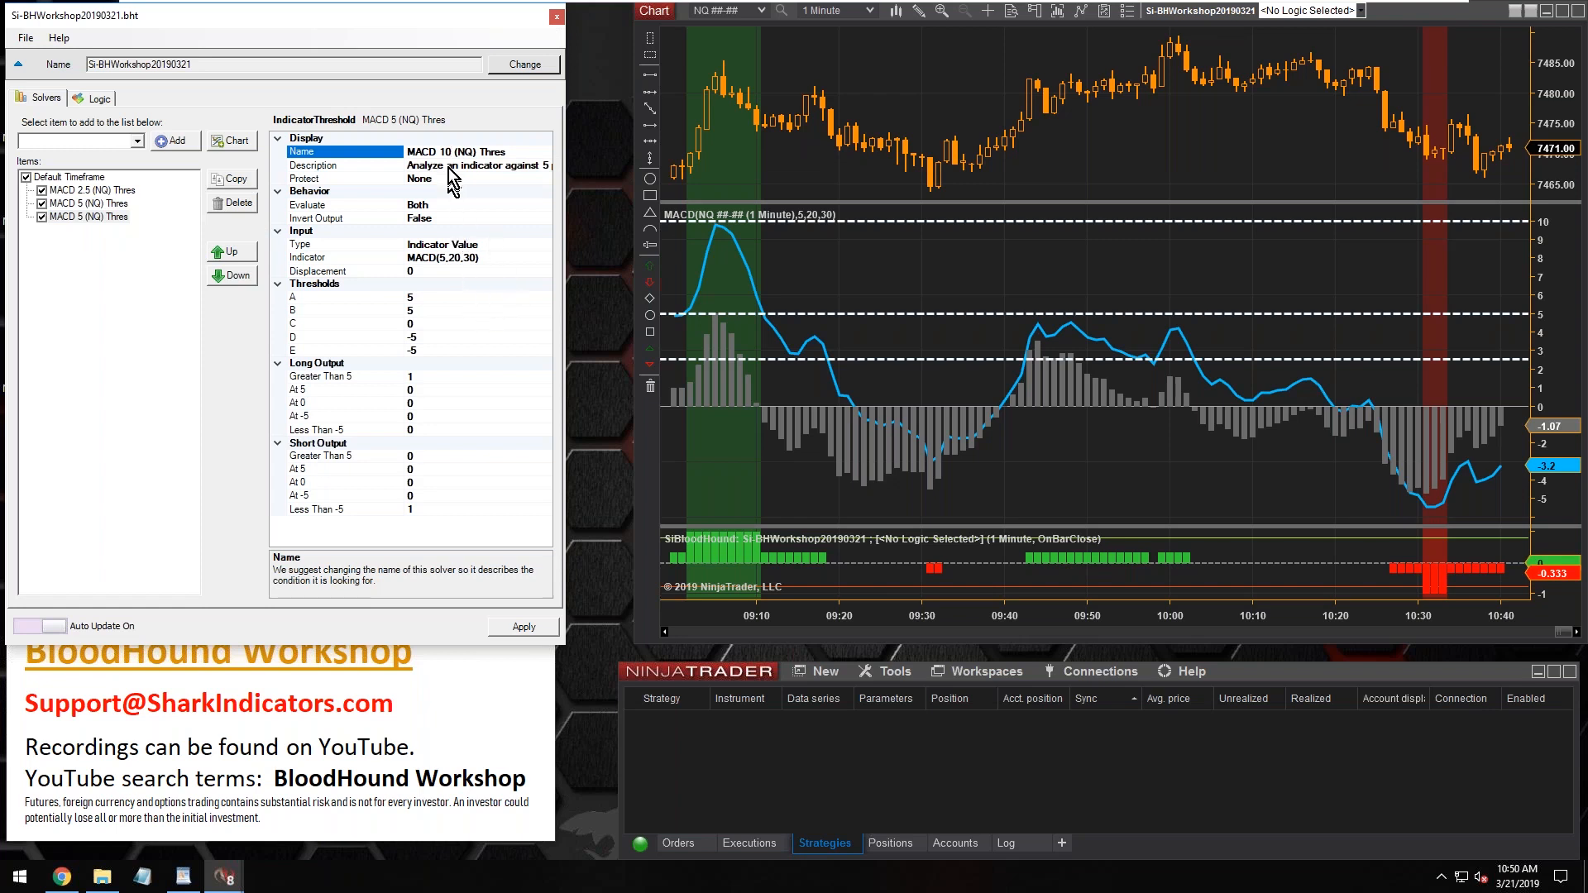
Set the MACD 10 (NQ) Thres solver's thresholds A and B to 10 and thresholds D and E to -10
{"action": "left_click", "coordinate": [424, 297]}
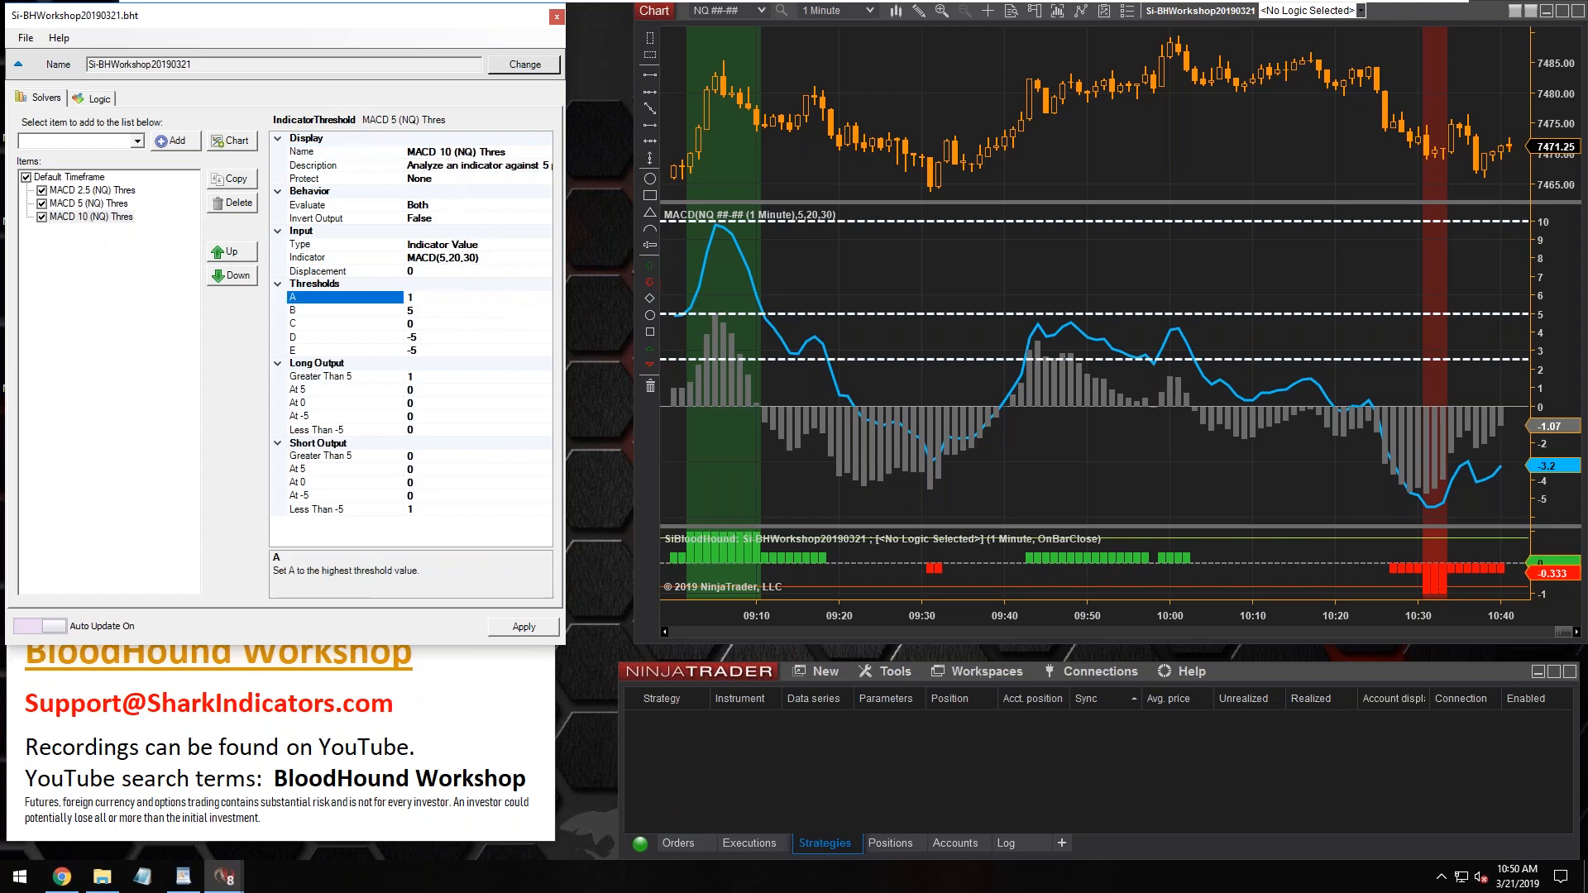
{"action": "left_click", "coordinate": [429, 311]}
{"action": "type", "text": "10"}
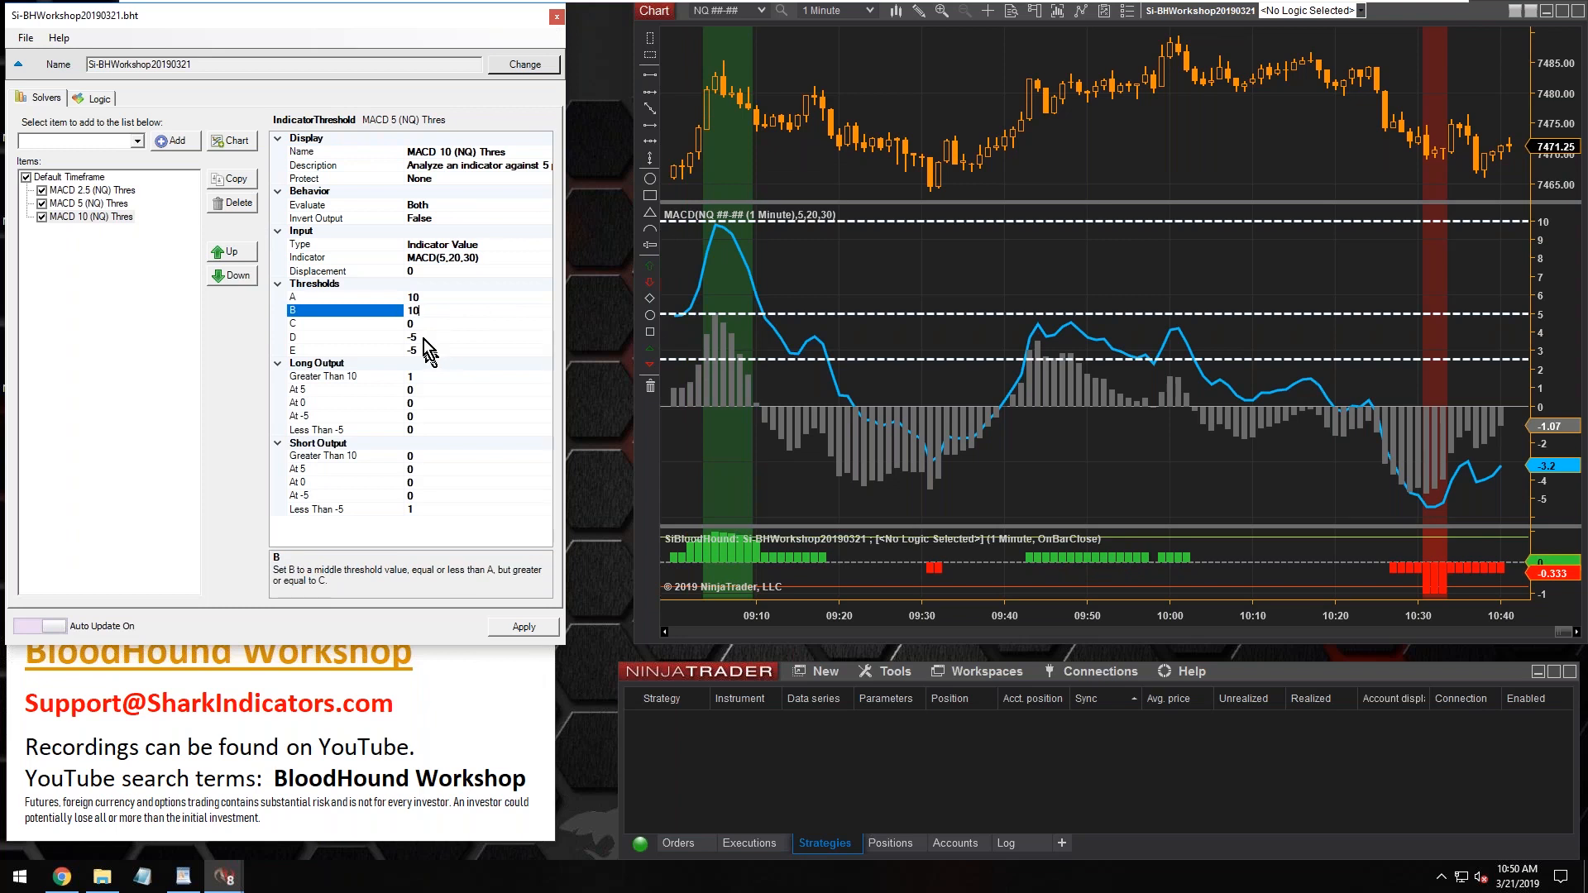
{"action": "left_click", "coordinate": [423, 336]}
{"action": "key", "text": "BackSpace"}
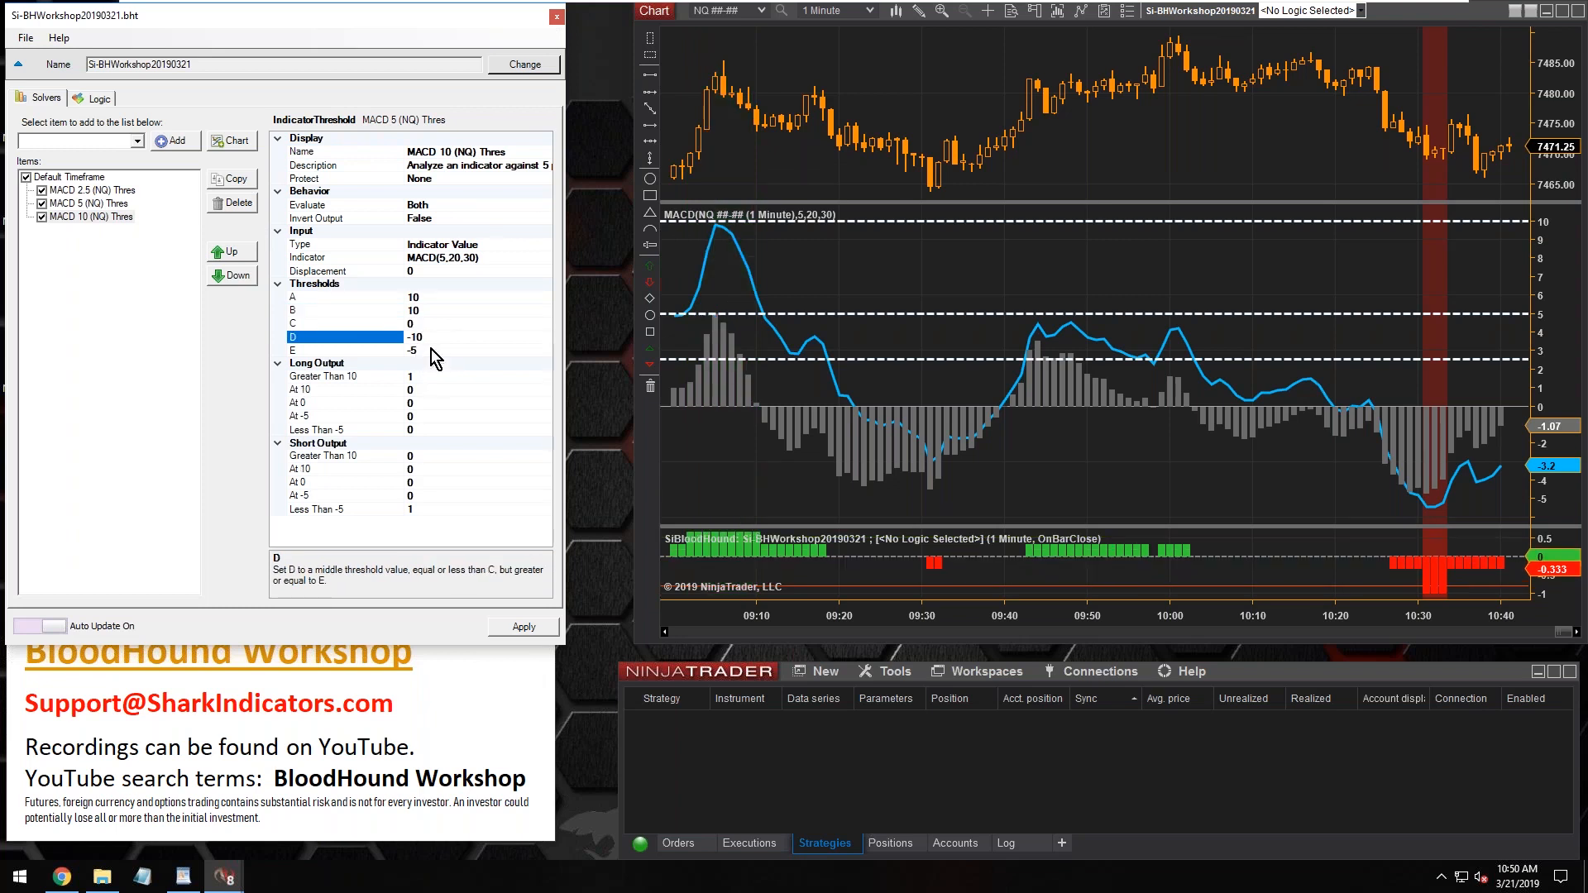
{"action": "left_click", "coordinate": [430, 349]}
{"action": "type", "text": "-10"}
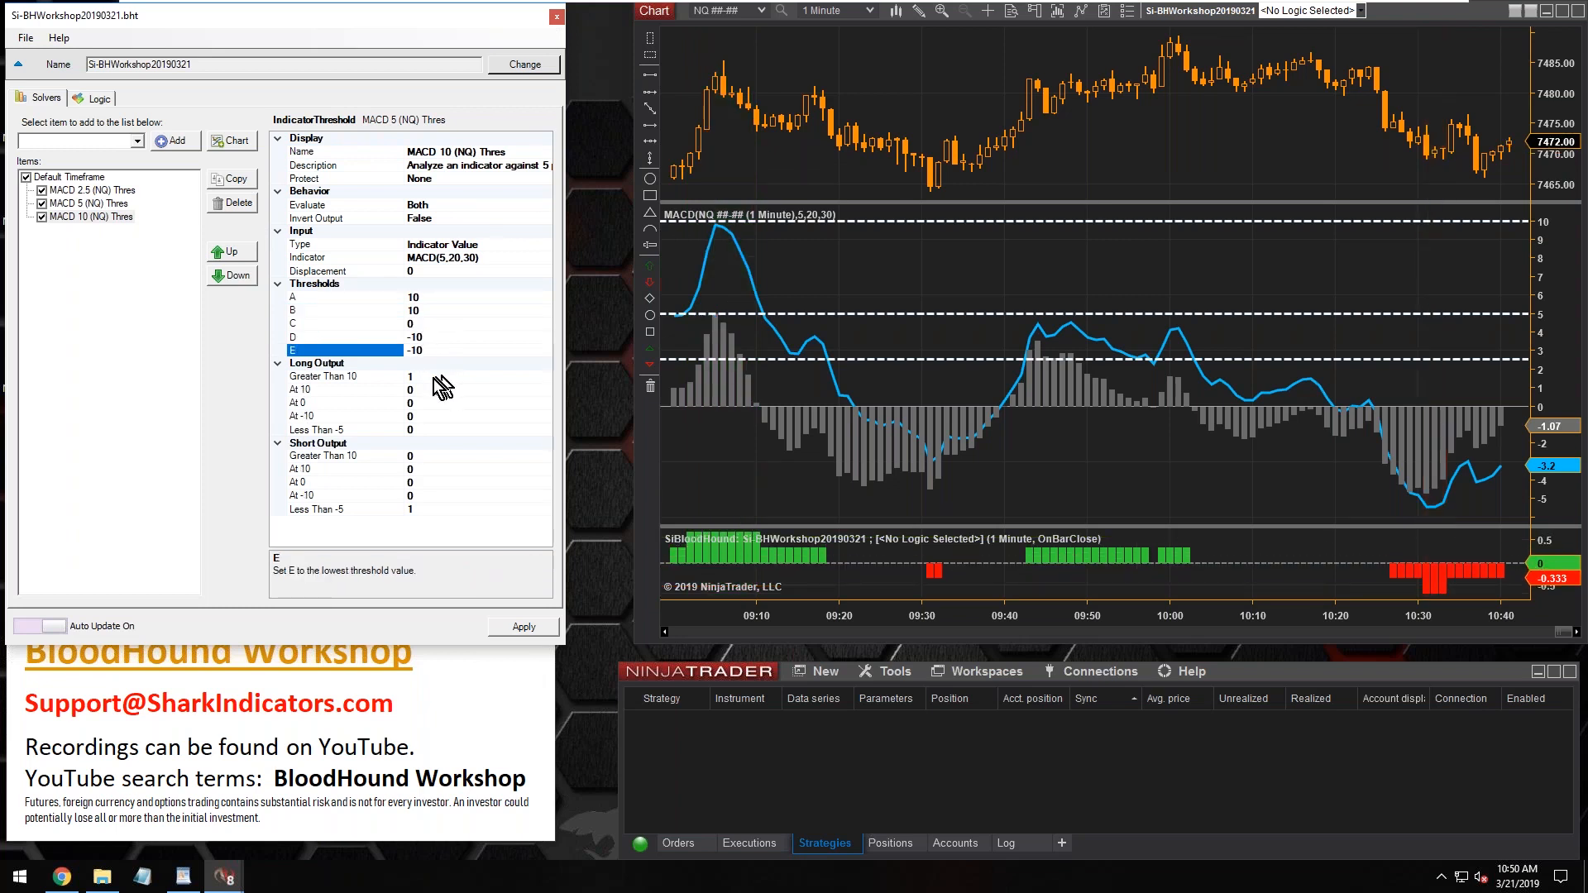
Create a new logic in the template and name it MACD 2.5 Thres
{"action": "left_click", "coordinate": [71, 203]}
{"action": "left_click", "coordinate": [75, 191]}
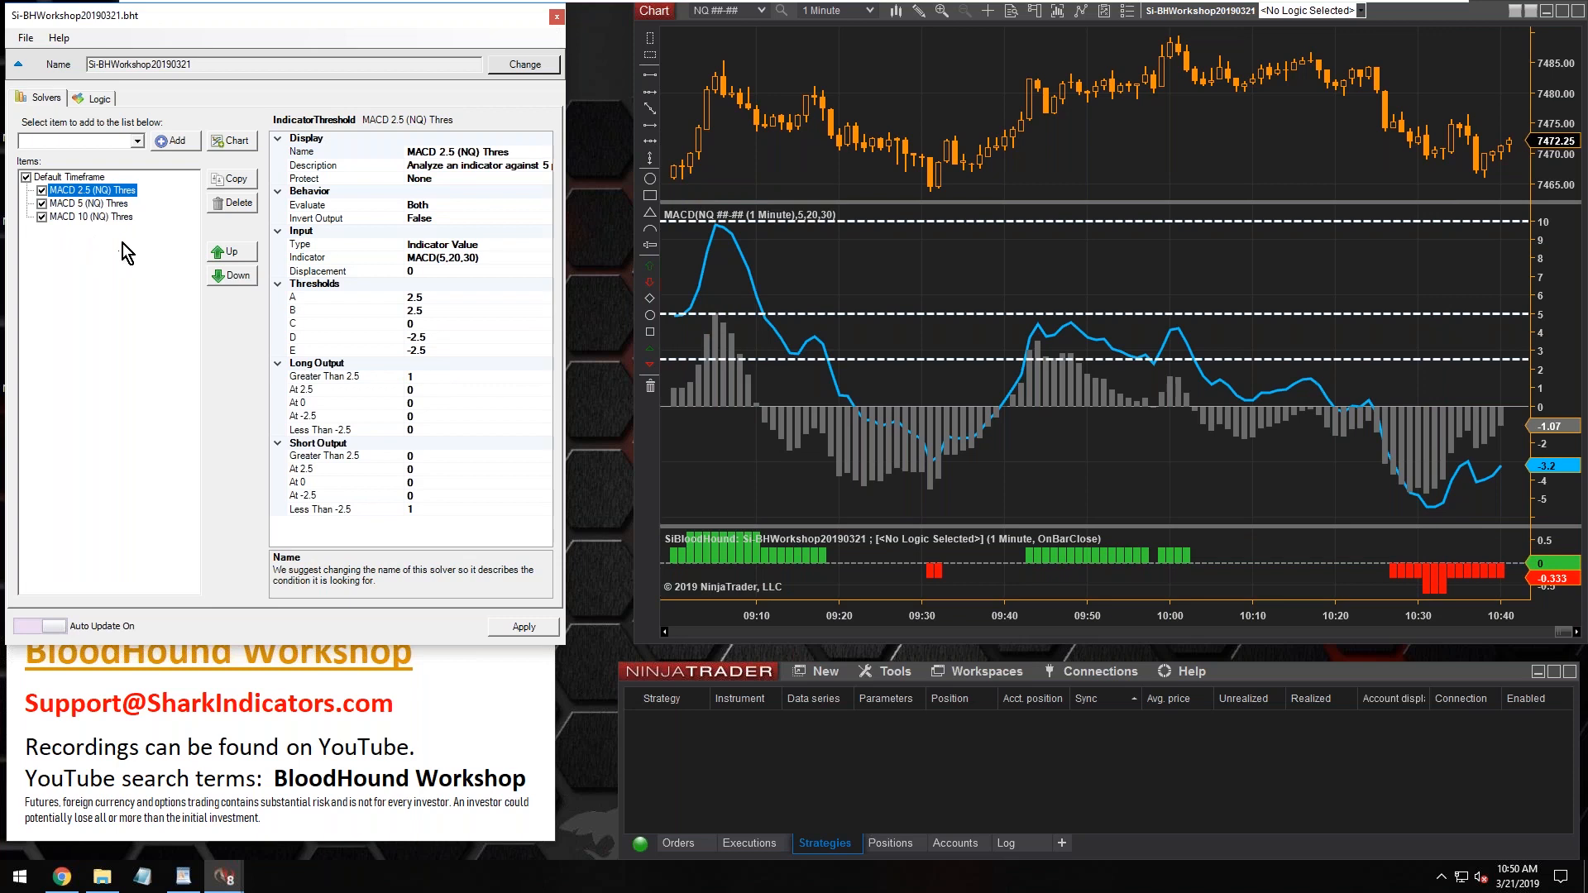
{"action": "left_click", "coordinate": [94, 99]}
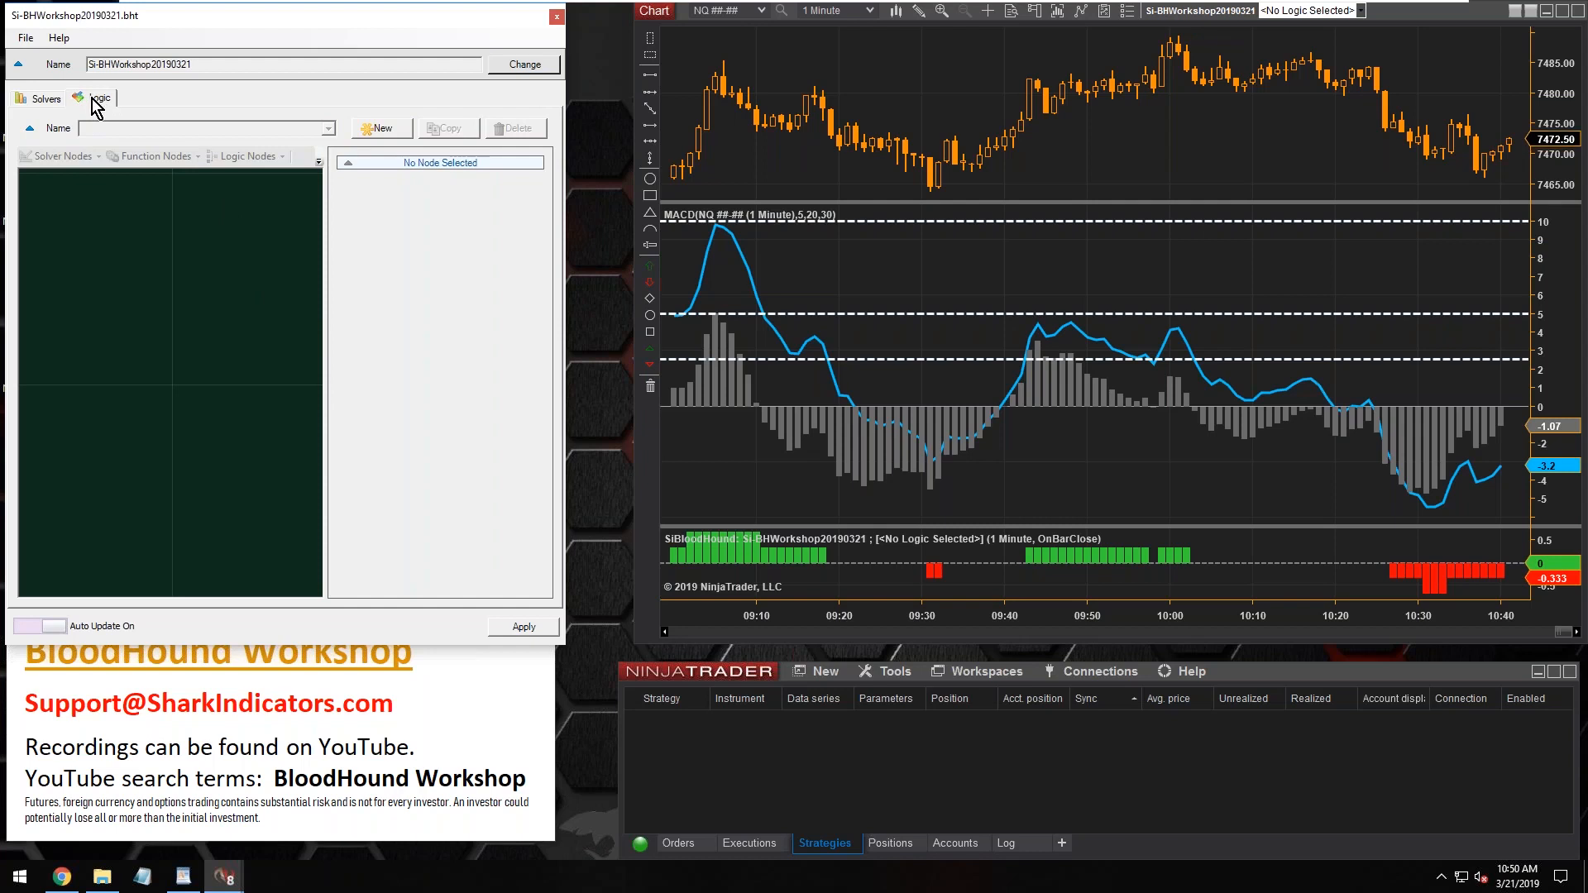
{"action": "left_click", "coordinate": [44, 99]}
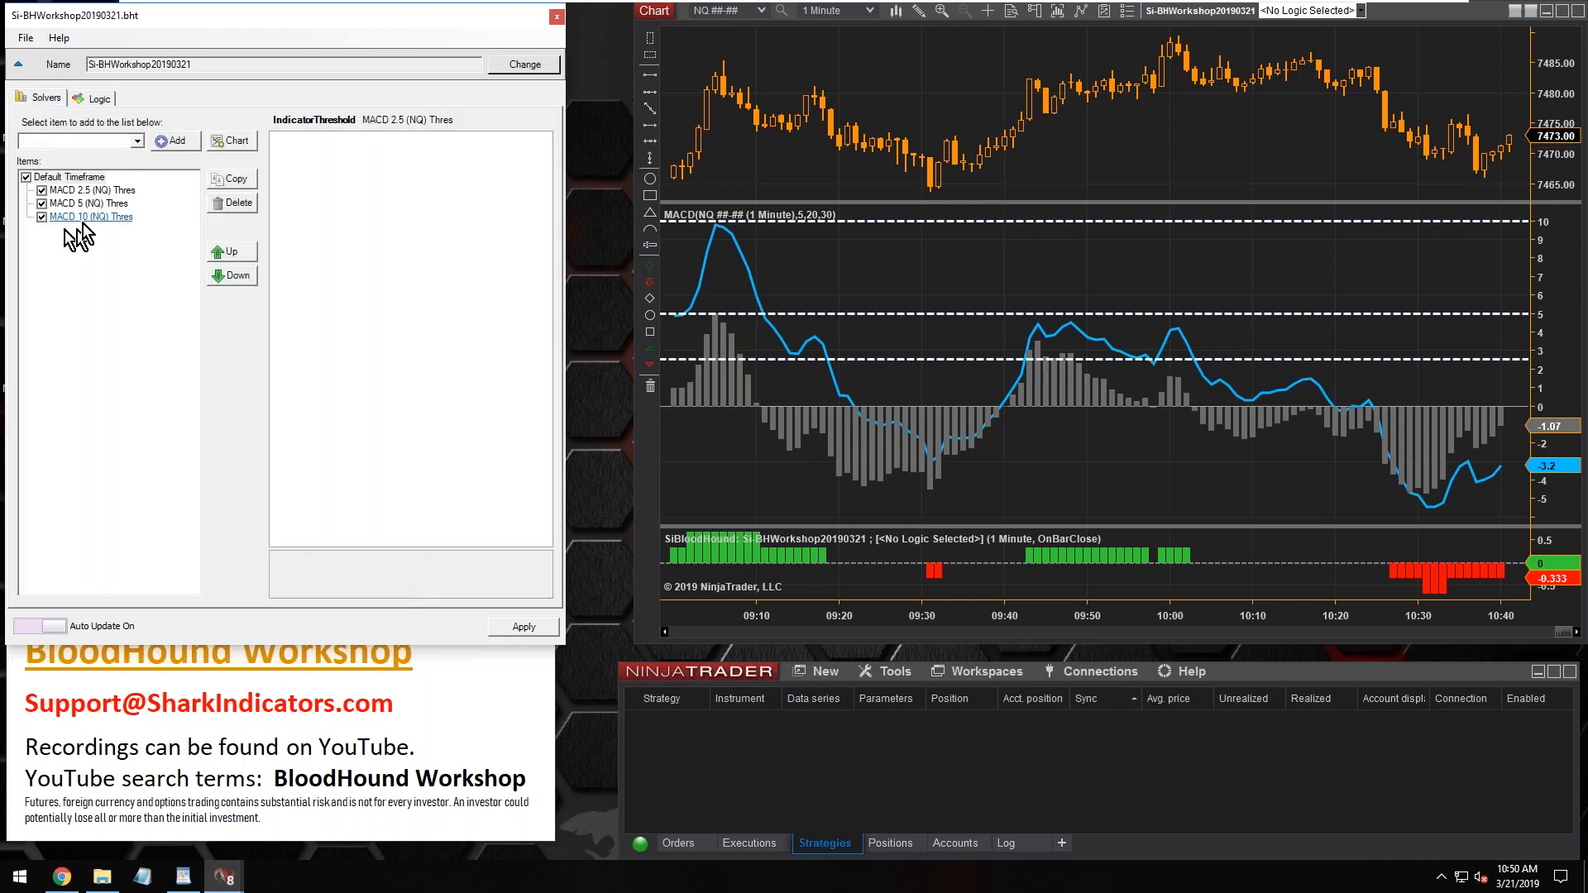
{"action": "left_click", "coordinate": [98, 98]}
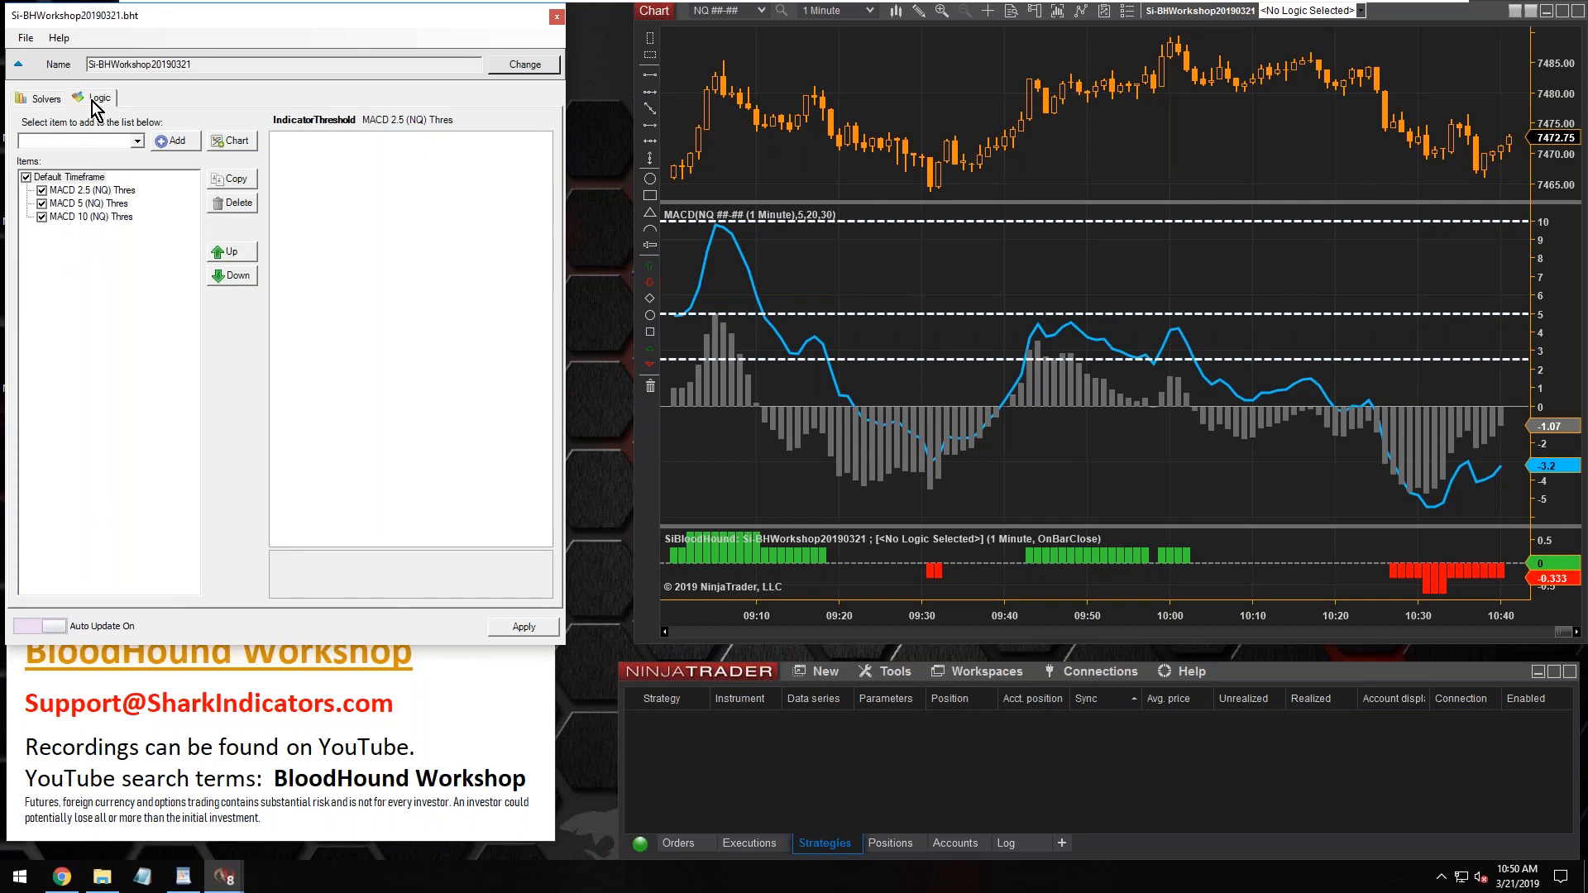
{"action": "left_click", "coordinate": [384, 129]}
{"action": "left_click", "coordinate": [133, 128]}
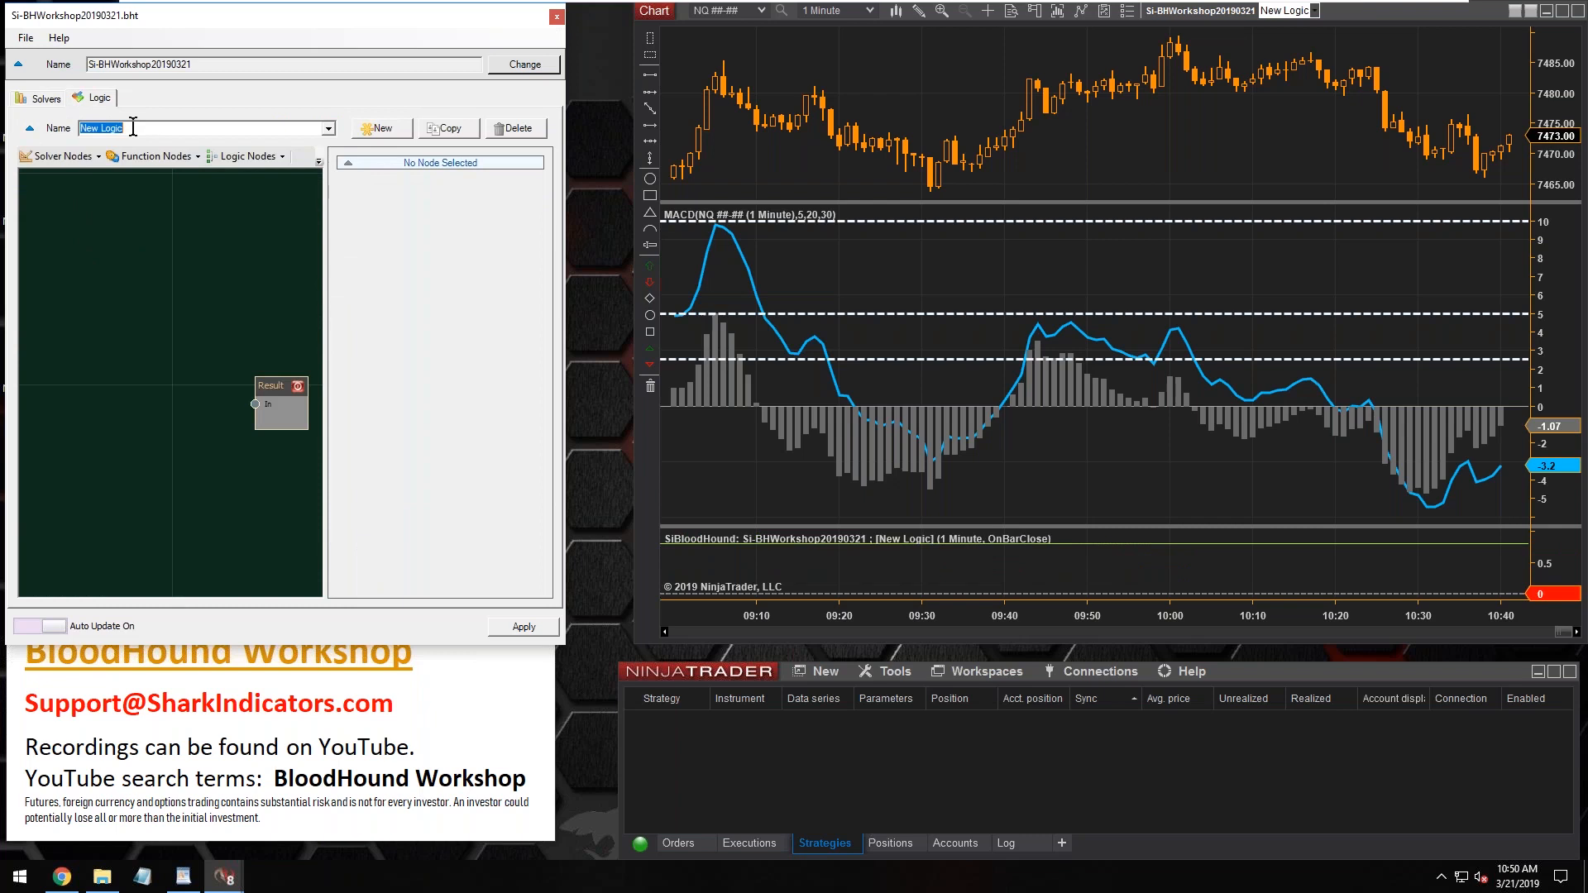
{"action": "type", "text": "MACD 5 level"}
{"action": "key", "text": "BackSpace"}
{"action": "key", "text": "BackSpace"}
{"action": "key", "text": "BackSpace"}
{"action": "key", "text": "BackSpace"}
{"action": "key", "text": "BackSpace"}
{"action": "key", "text": "BackSpace"}
{"action": "key", "text": "BackSpace"}
{"action": "type", "text": "2.5 Thres"}
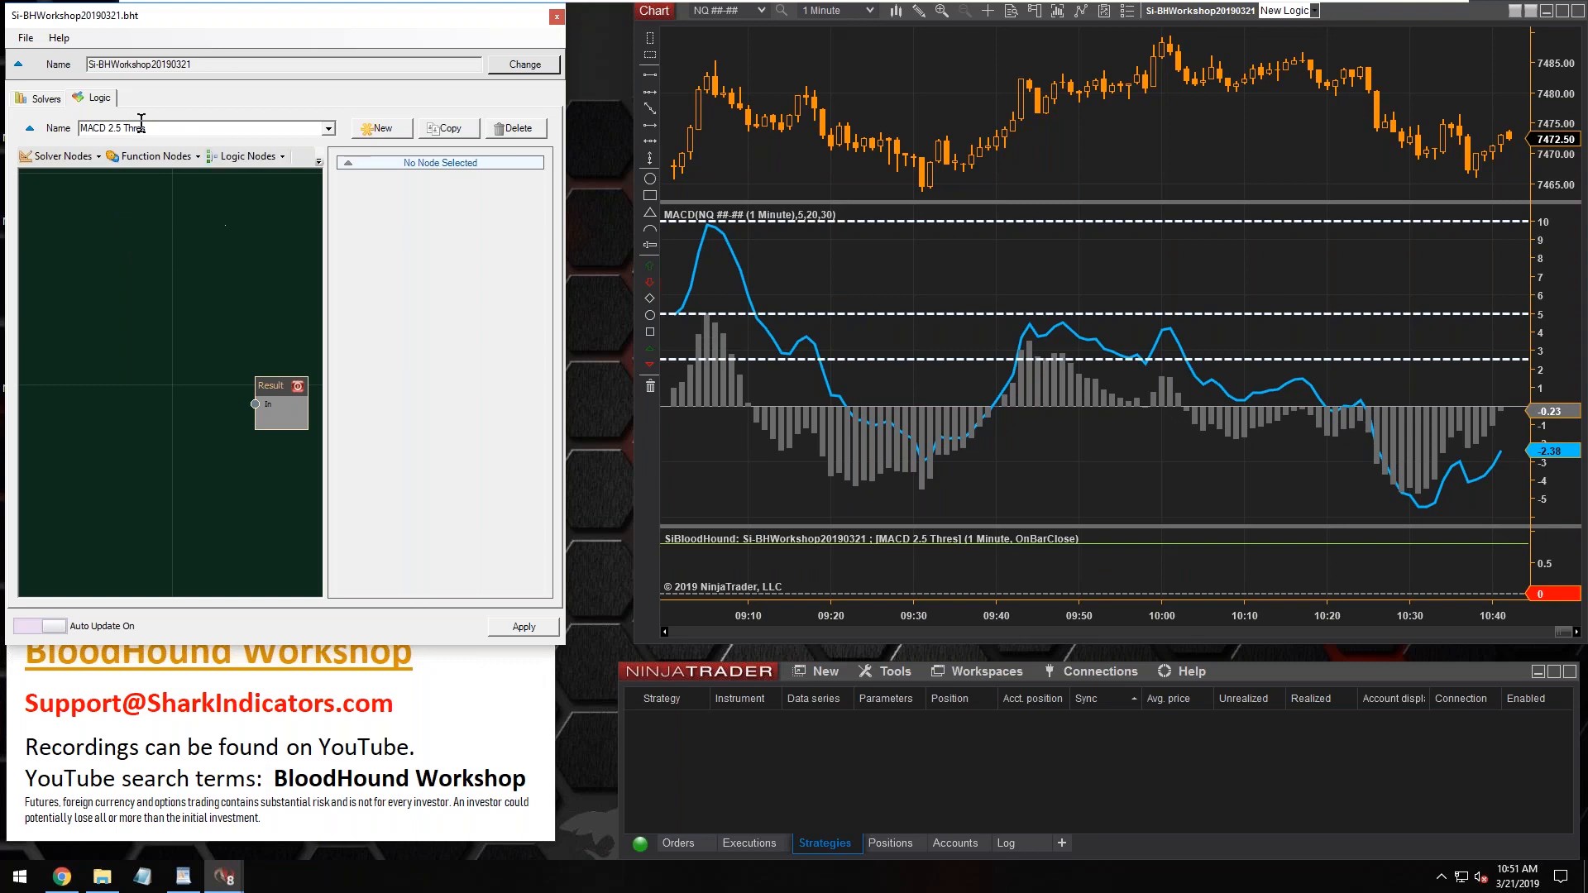
Widen the BloodHound template window
{"action": "left_click", "coordinate": [108, 129]}
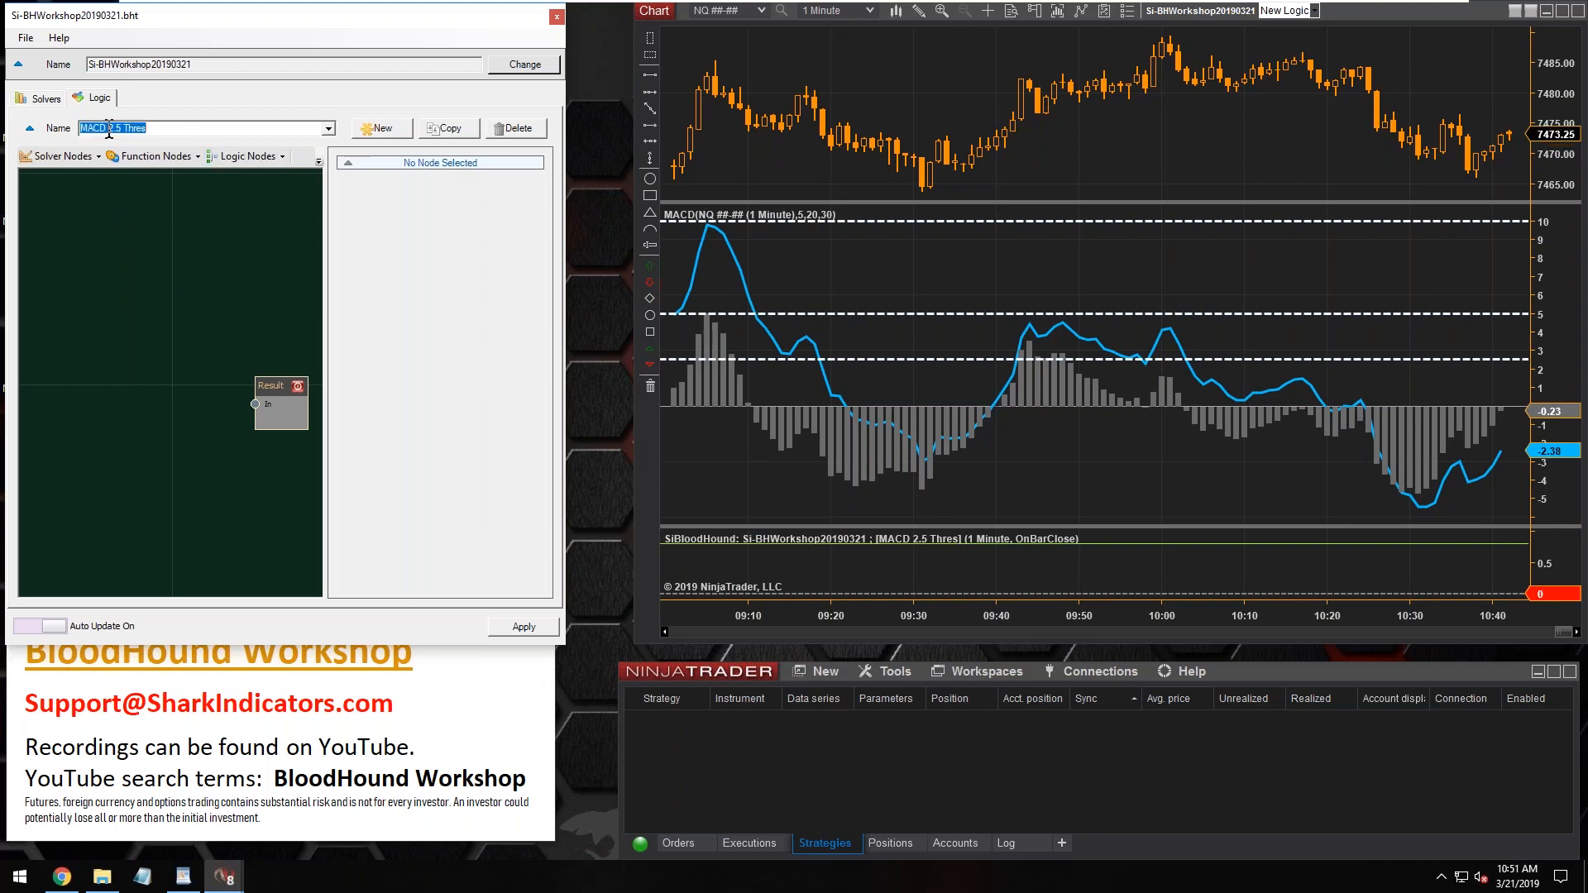
{"action": "double_click", "coordinate": [110, 128]}
{"action": "left_click_drag", "start_coordinate": [109, 127], "coordinate": [148, 129]}
{"action": "left_click_drag", "start_coordinate": [566, 365], "coordinate": [626, 366]}
{"action": "left_click", "coordinate": [108, 128]}
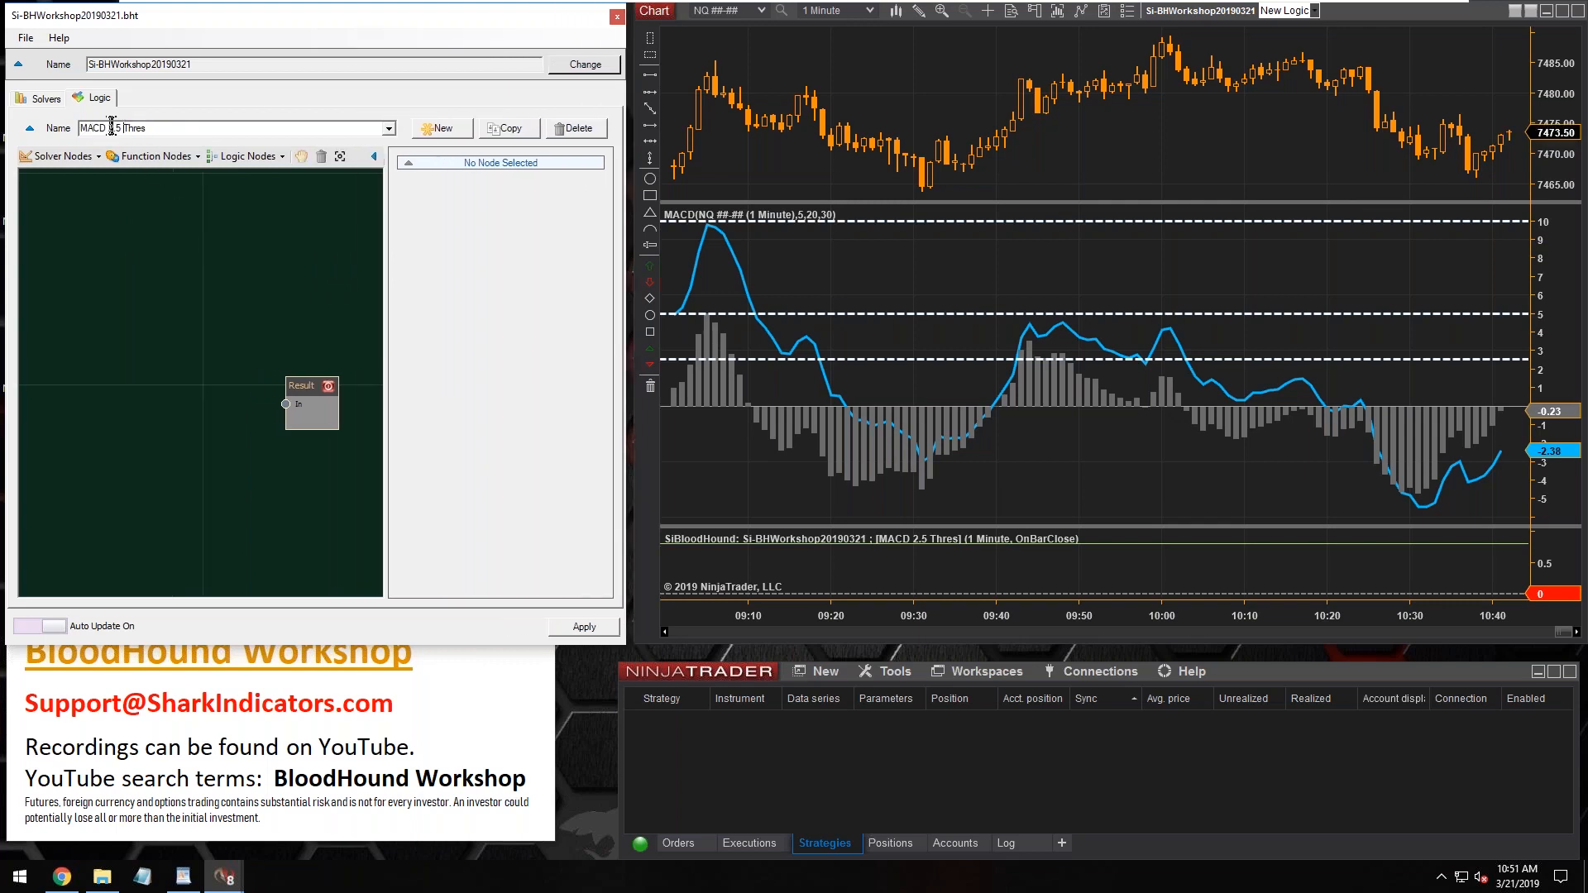
{"action": "left_click_drag", "start_coordinate": [109, 129], "coordinate": [164, 128]}
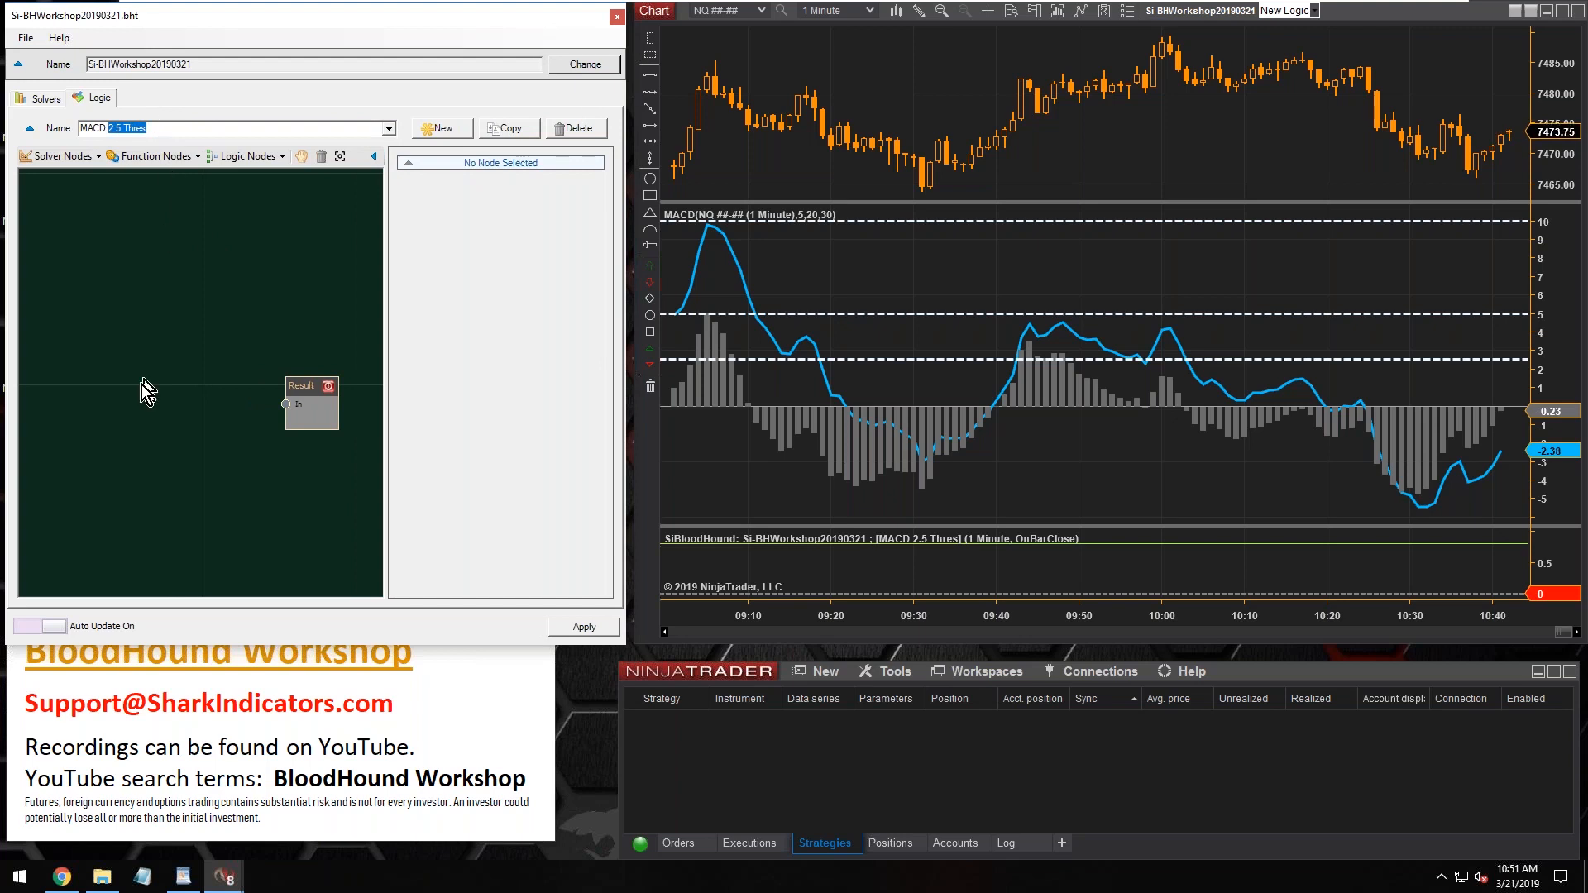
{"action": "left_click", "coordinate": [159, 318]}
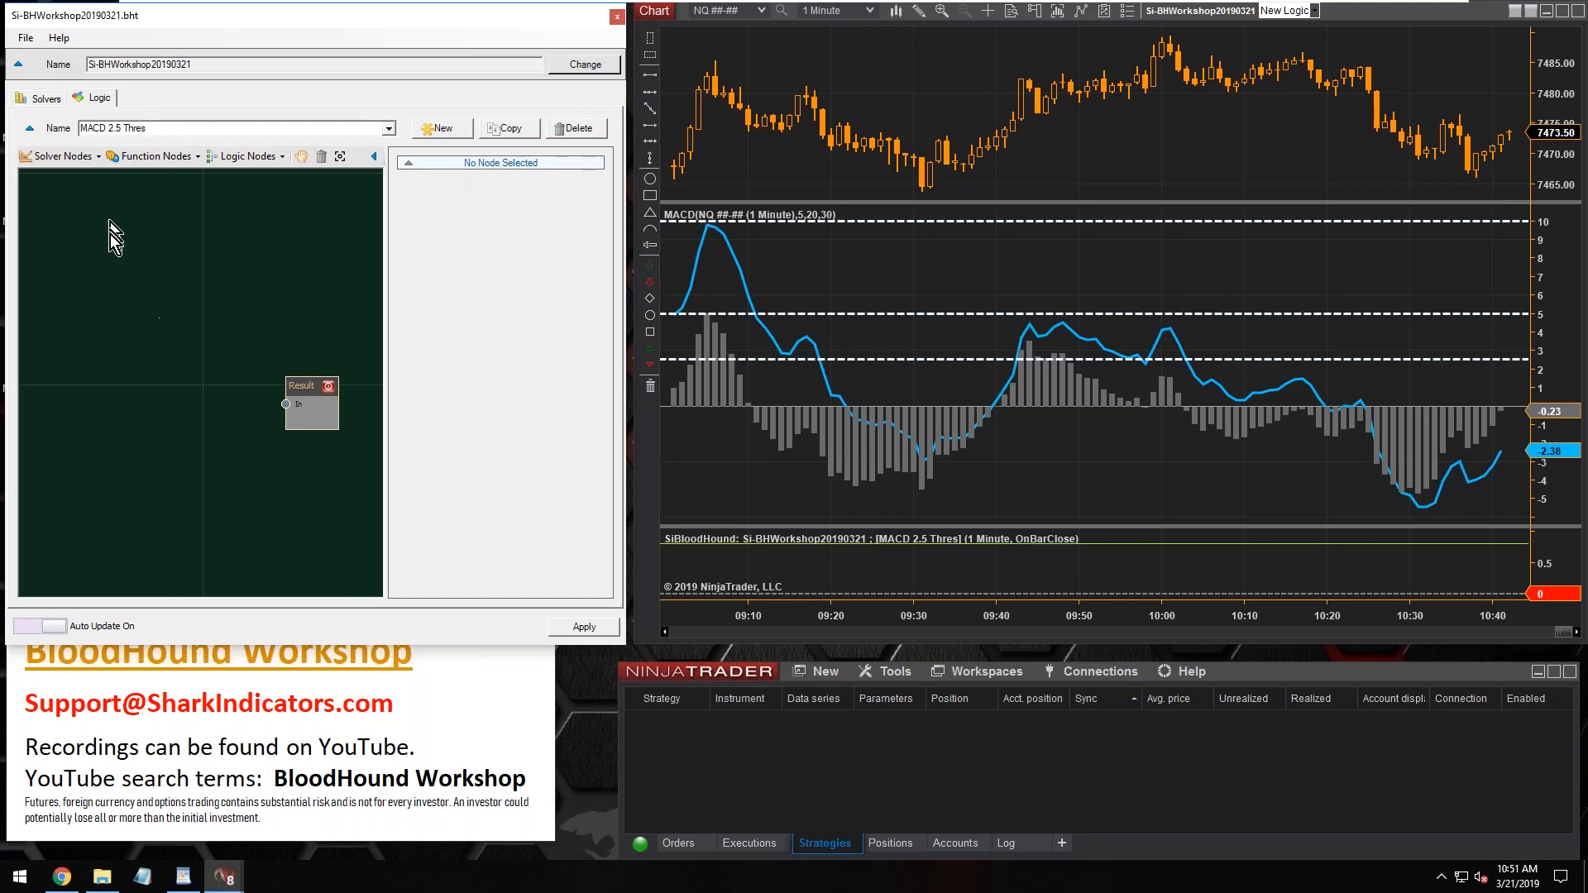
Add the existing MACD 2.5 (NQ) Thres solver to the logic graph and connect its output to the Result node
{"action": "left_click", "coordinate": [61, 157]}
{"action": "mouse_move", "coordinate": [74, 175]}
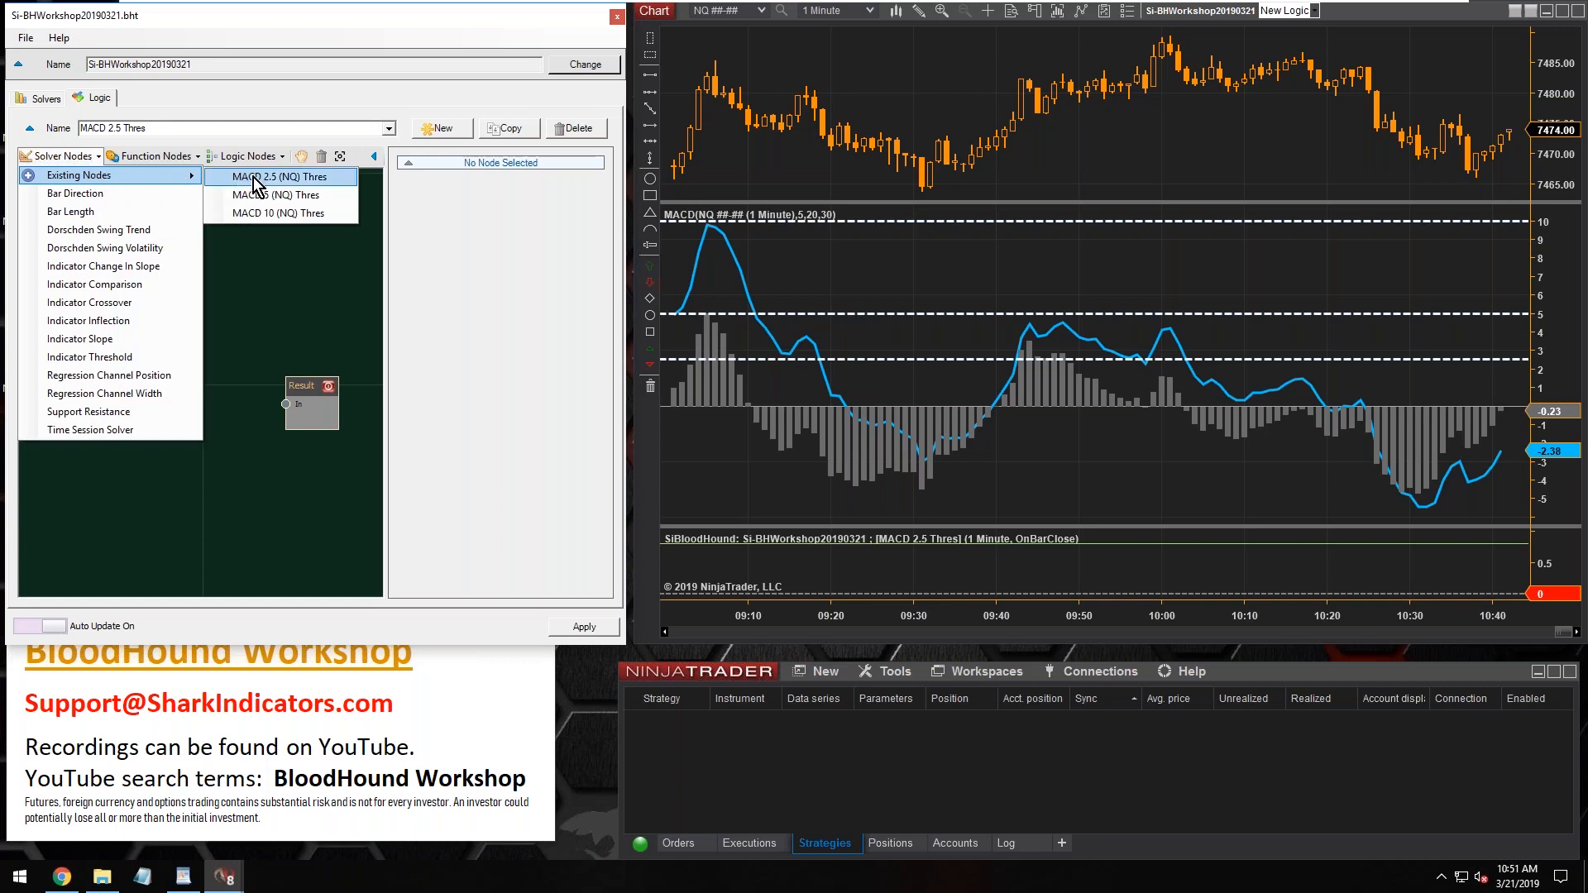
{"action": "left_click", "coordinate": [254, 178]}
{"action": "left_click_drag", "start_coordinate": [235, 394], "coordinate": [130, 378]}
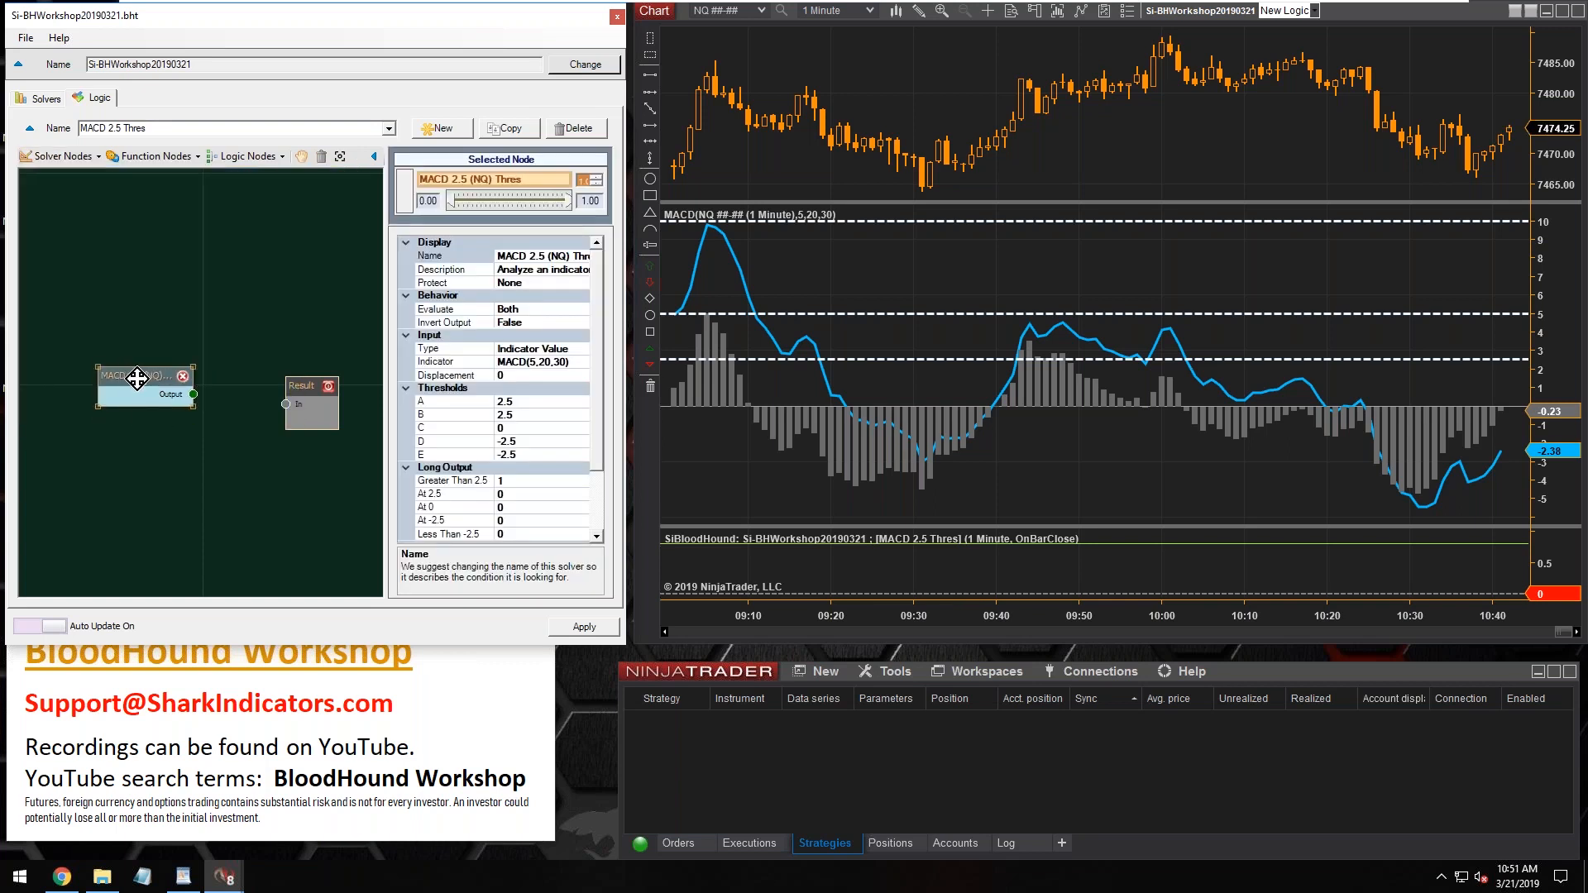
{"action": "left_click", "coordinate": [76, 160]}
{"action": "mouse_move", "coordinate": [72, 180]}
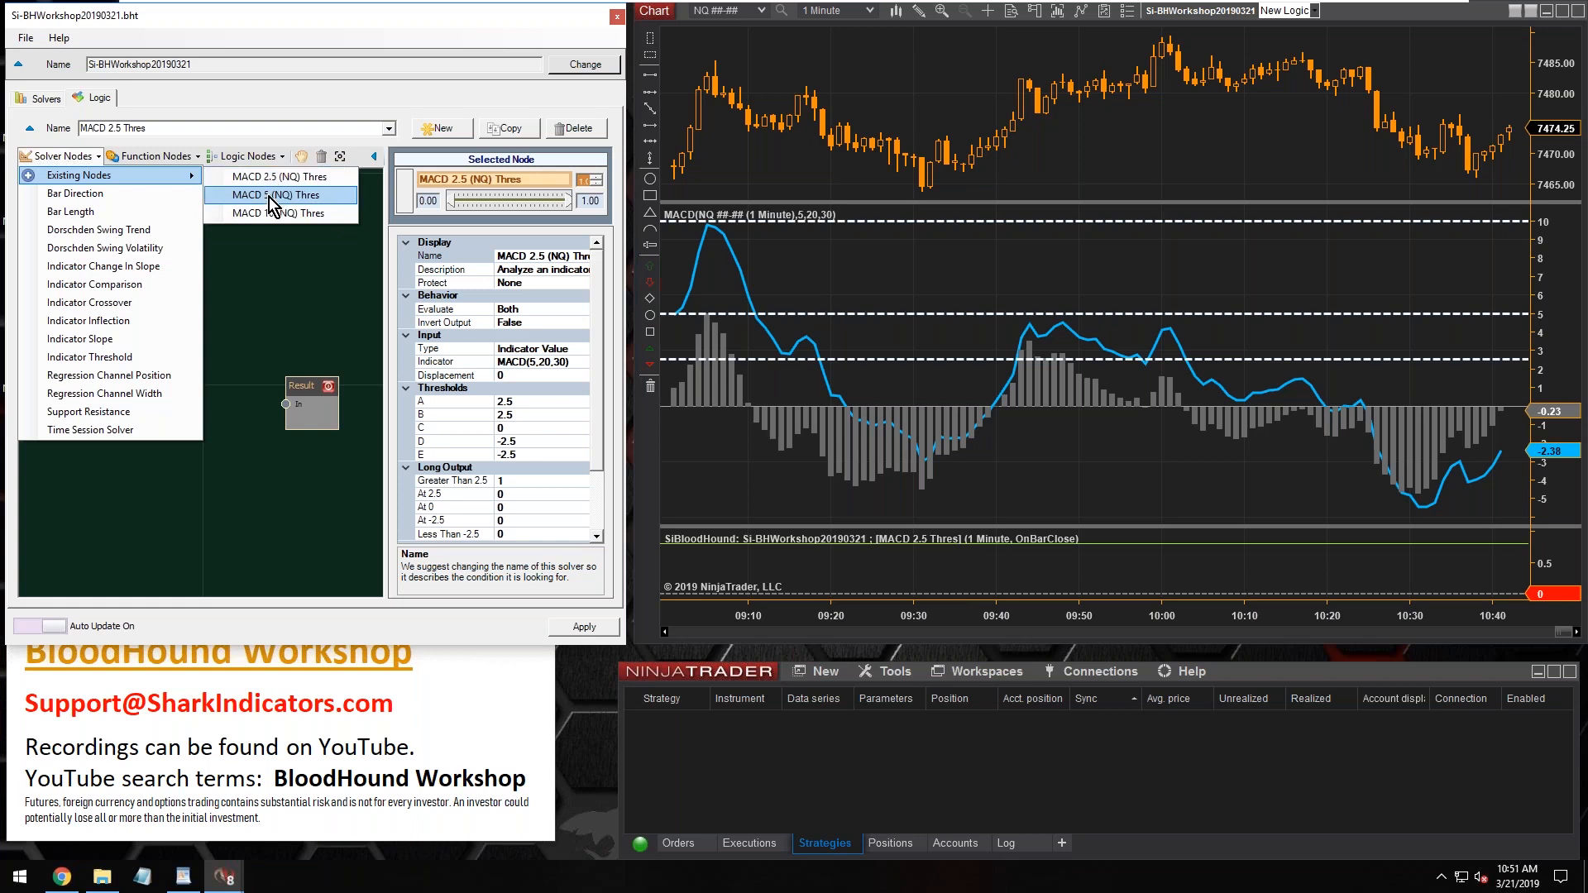
{"action": "left_click", "coordinate": [292, 216]}
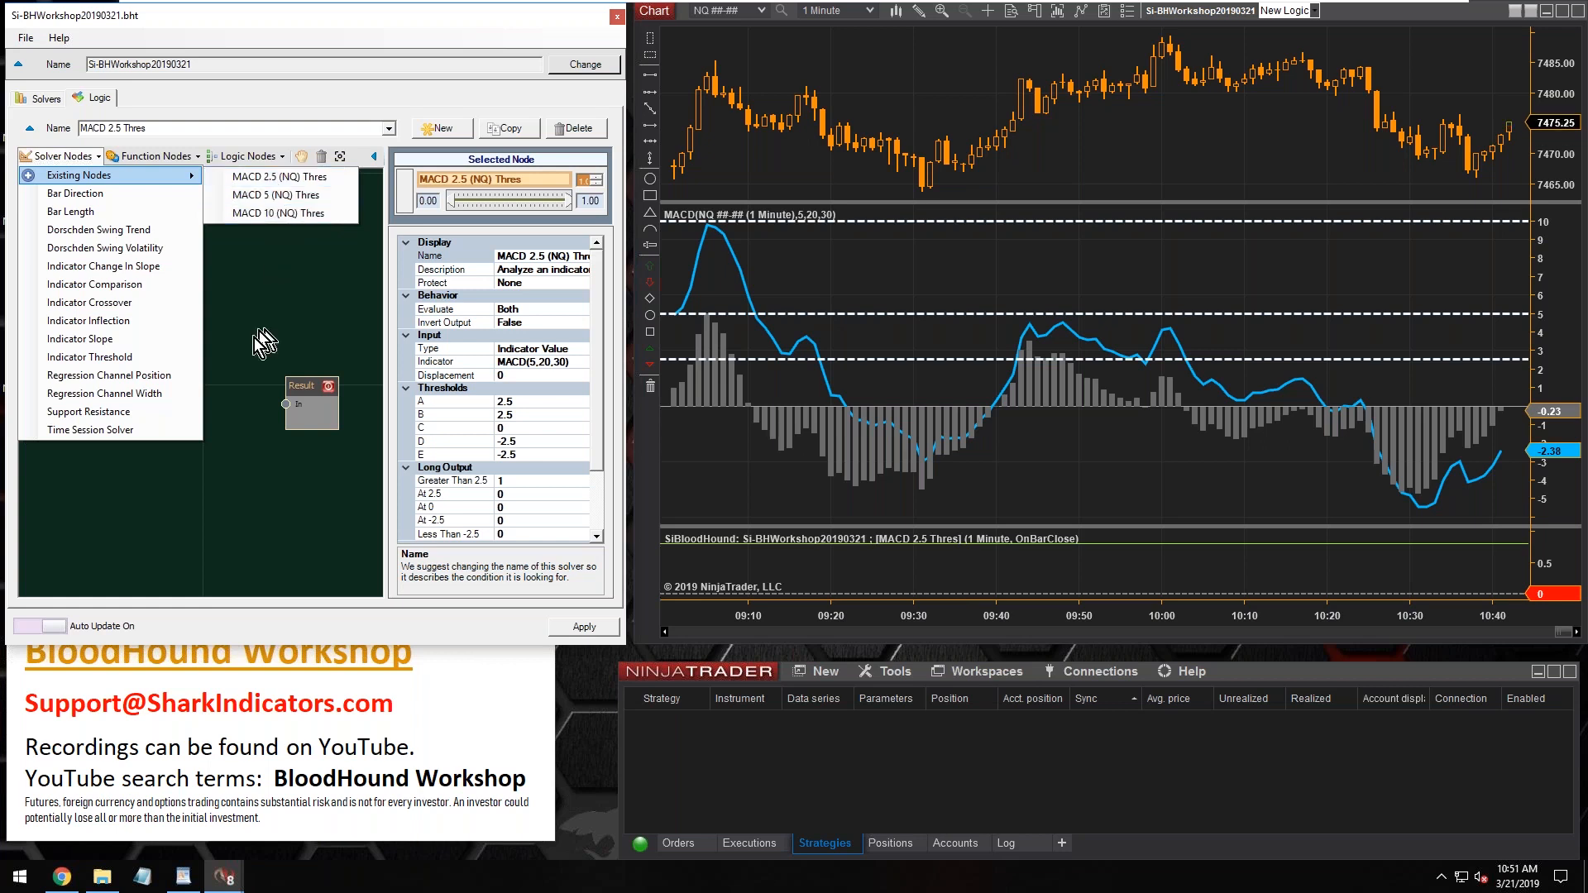
{"action": "left_click", "coordinate": [143, 378]}
{"action": "left_click_drag", "start_coordinate": [144, 378], "coordinate": [285, 404]}
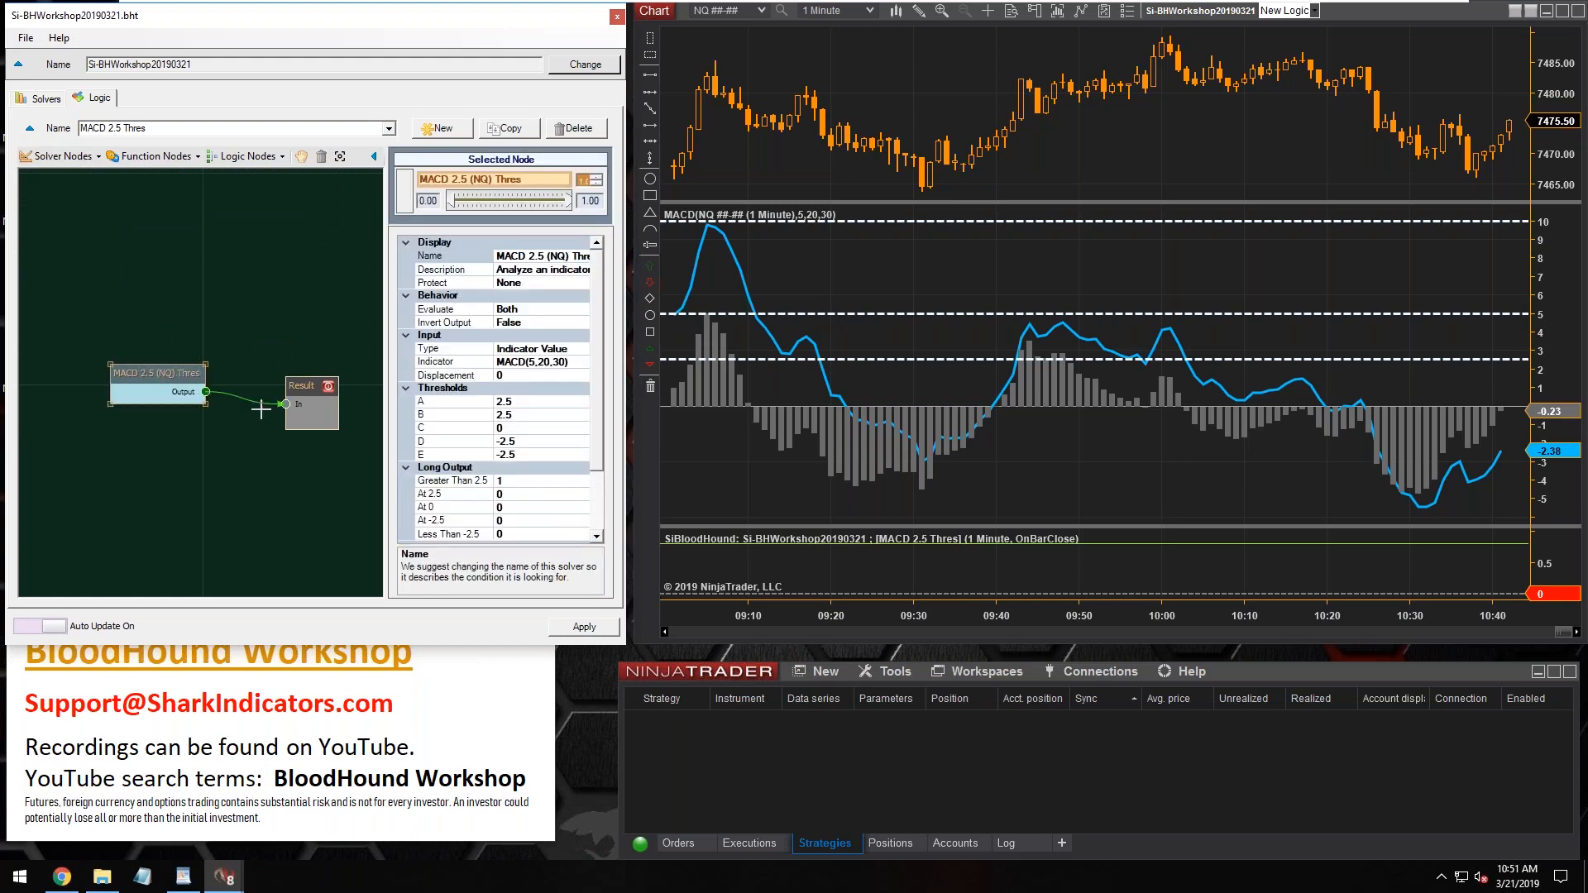
{"action": "left_click_drag", "start_coordinate": [142, 373], "coordinate": [84, 311]}
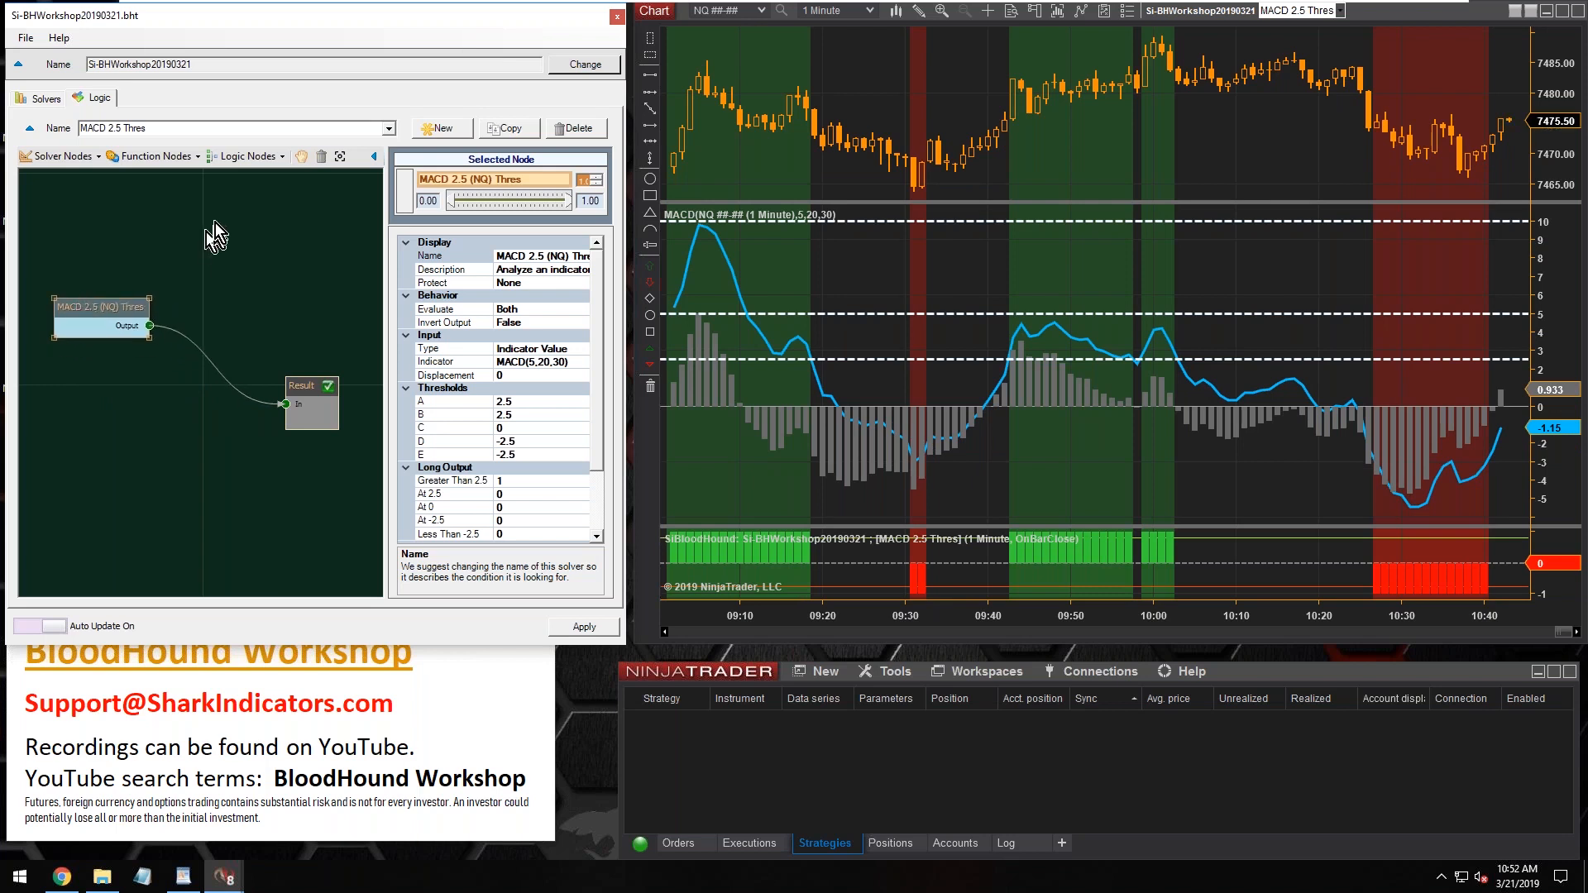
Insert an And node between the MACD 2.5 (NQ) Thres node and the Result node
{"action": "left_click", "coordinate": [241, 162]}
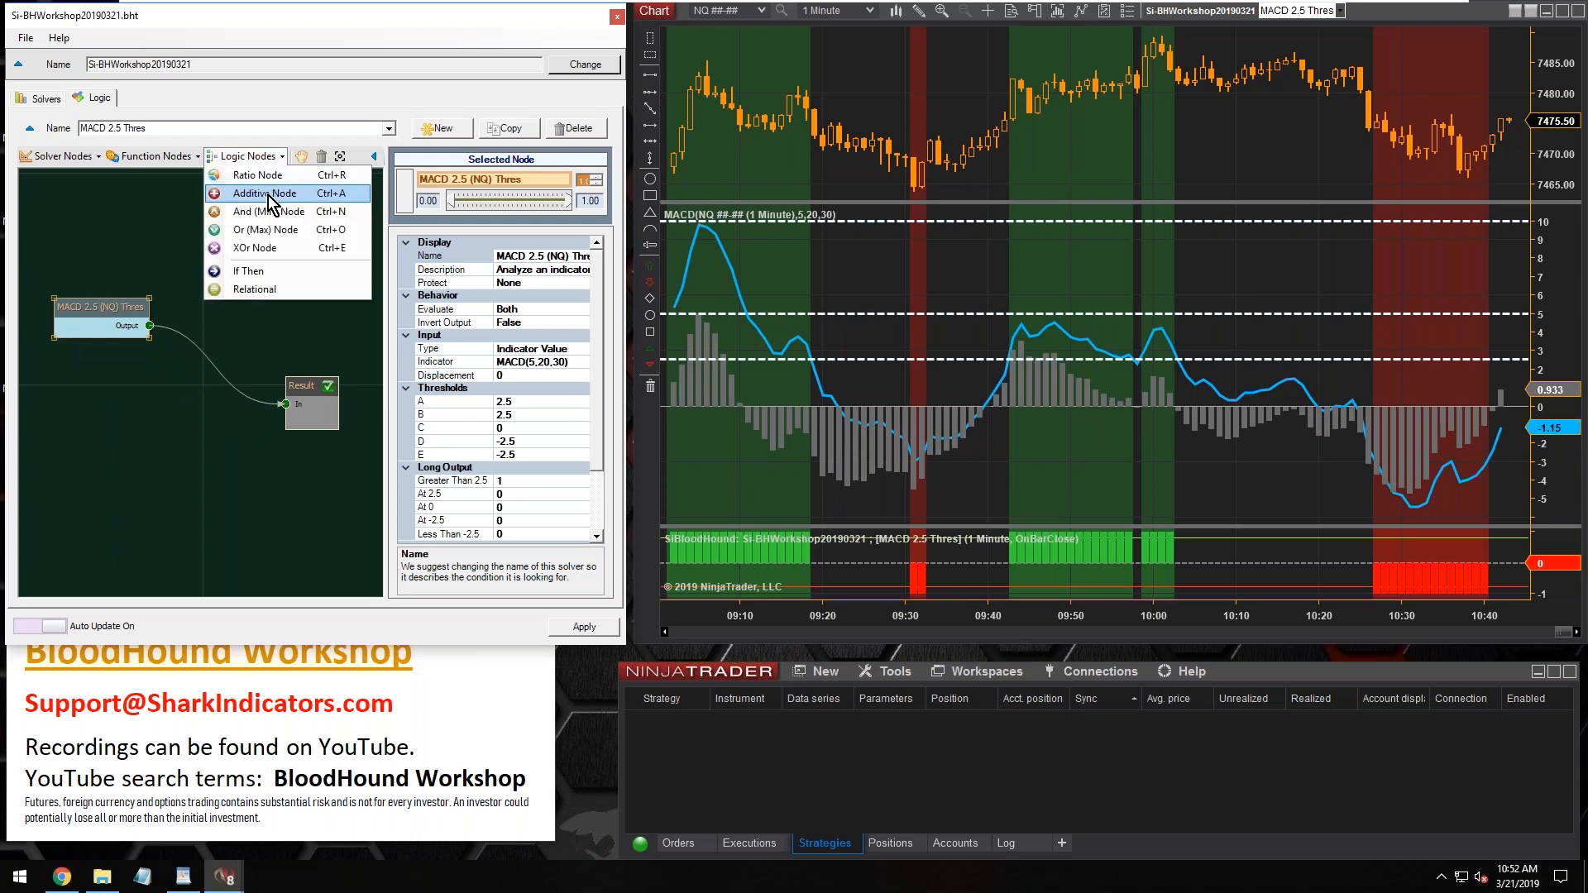
{"action": "left_click", "coordinate": [251, 213]}
{"action": "left_click_drag", "start_coordinate": [231, 398], "coordinate": [176, 380]}
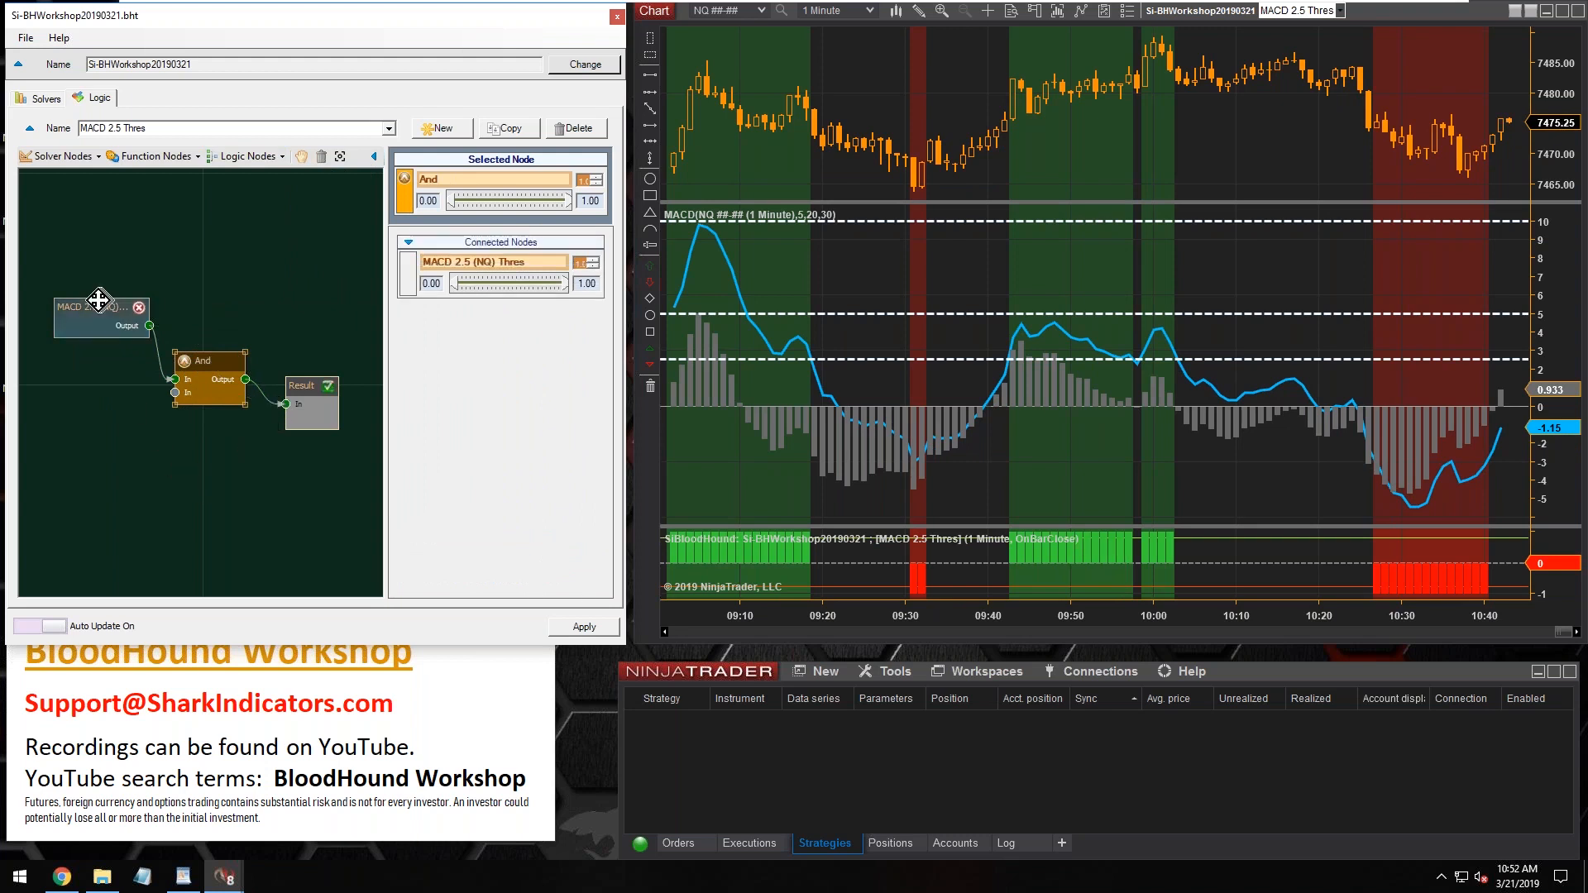
{"action": "left_click_drag", "start_coordinate": [99, 301], "coordinate": [93, 302]}
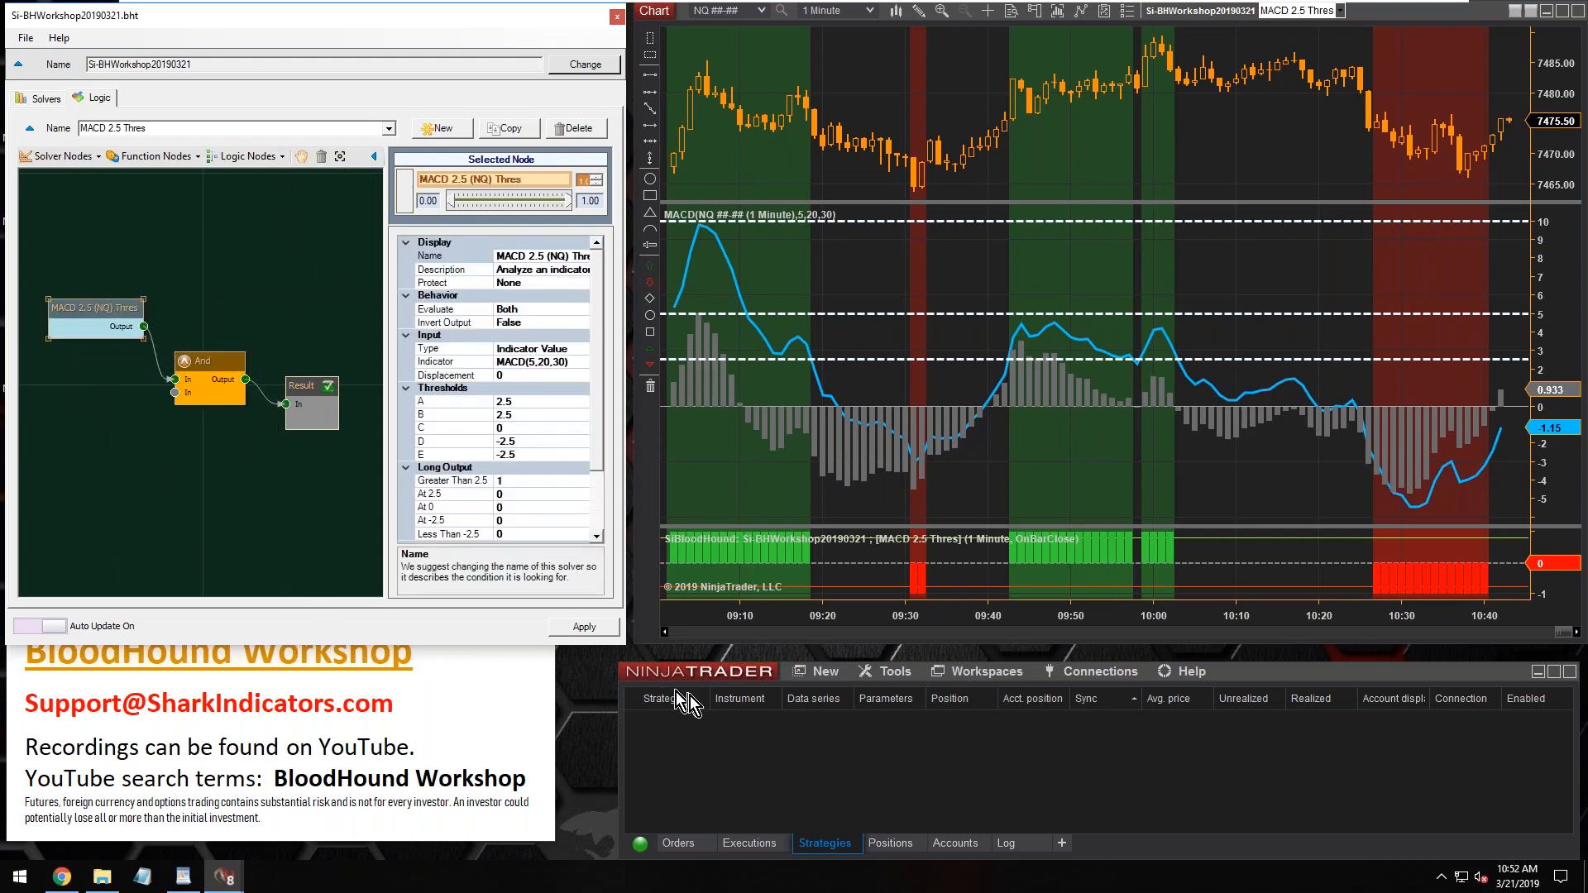
Enlarge the template window and check thresholds A and B of the MACD 2.5 (NQ) Thres node
{"action": "left_click_drag", "start_coordinate": [624, 644], "coordinate": [850, 722]}
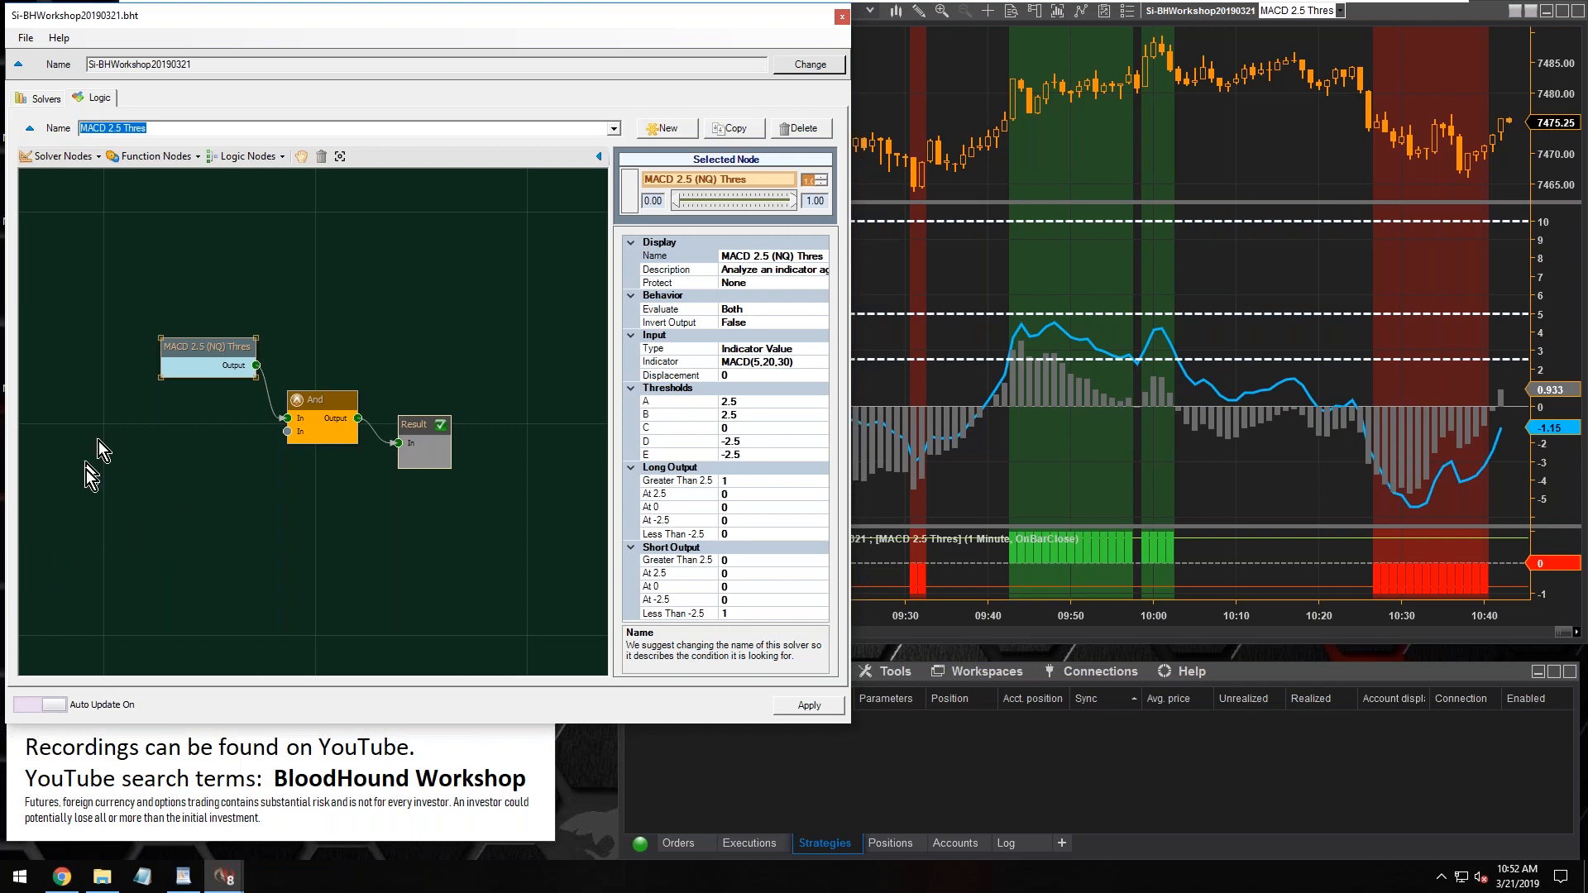
{"action": "mouse_move", "coordinate": [202, 342]}
{"action": "left_mouse_down"}
{"action": "mouse_move", "coordinate": [185, 359]}
{"action": "mouse_move", "coordinate": [192, 332]}
{"action": "mouse_move", "coordinate": [176, 344]}
{"action": "left_mouse_up"}
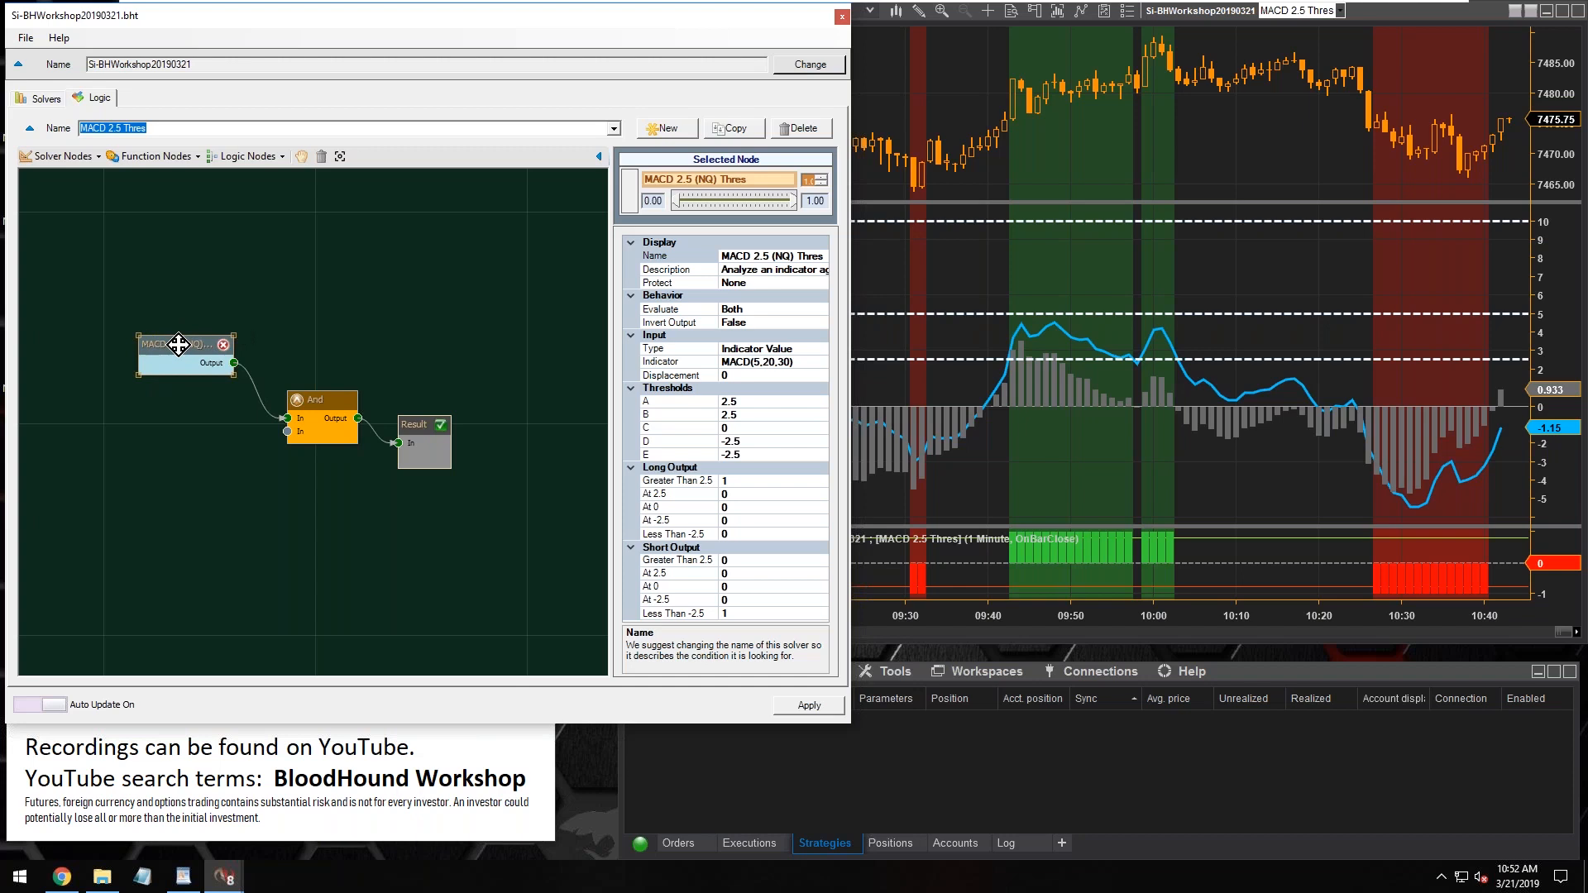
{"action": "left_click", "coordinate": [110, 129]}
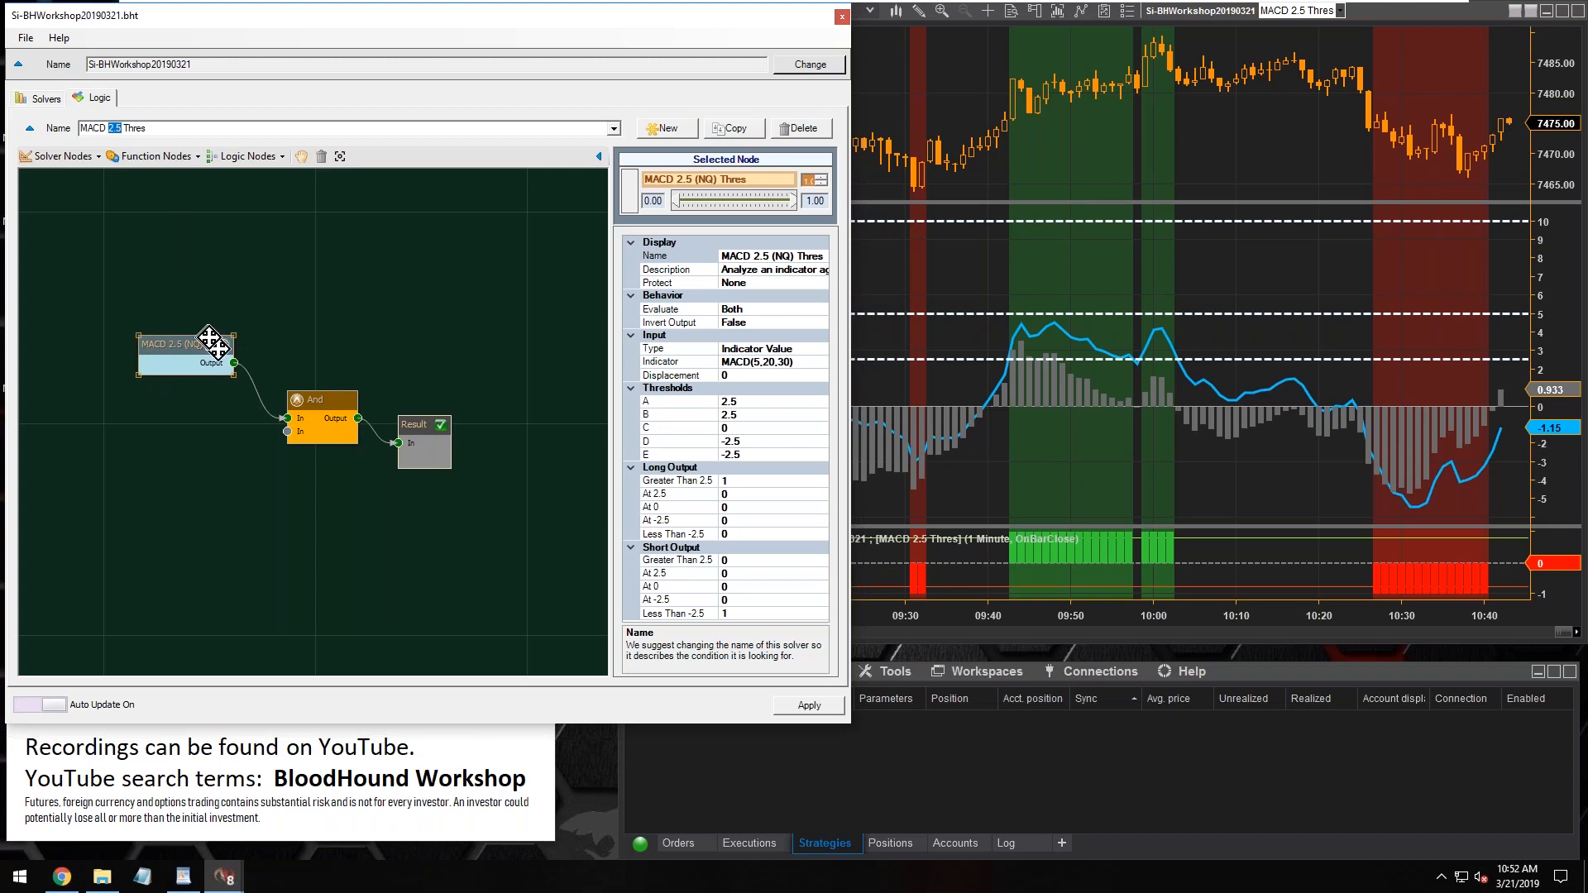
{"action": "left_click", "coordinate": [746, 403]}
{"action": "left_click_drag", "start_coordinate": [746, 403], "coordinate": [718, 408]}
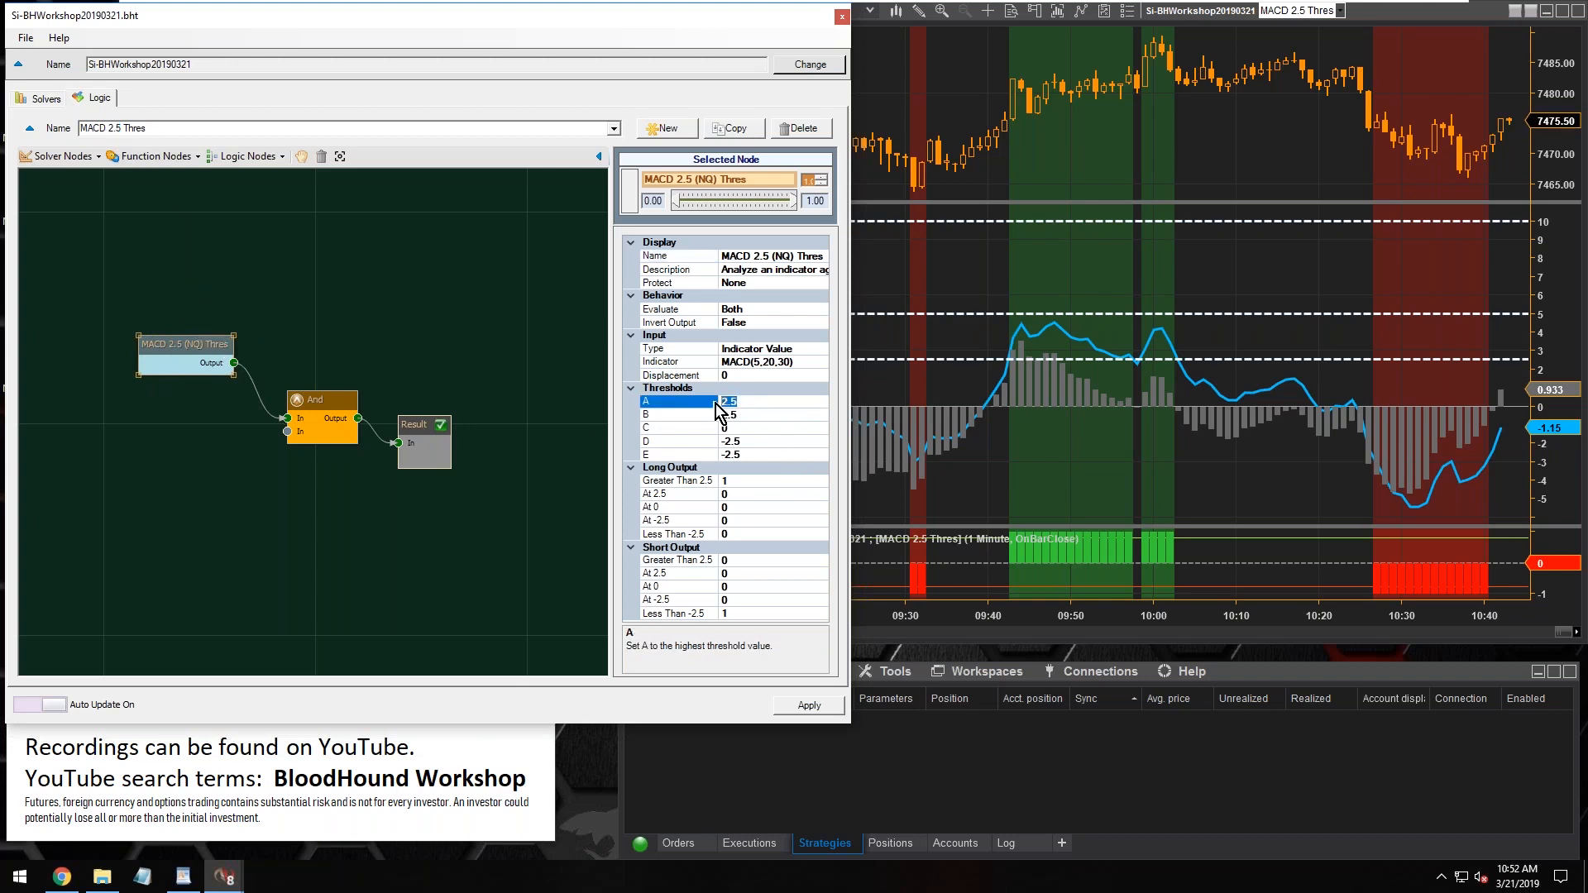
{"action": "key", "text": "Down"}
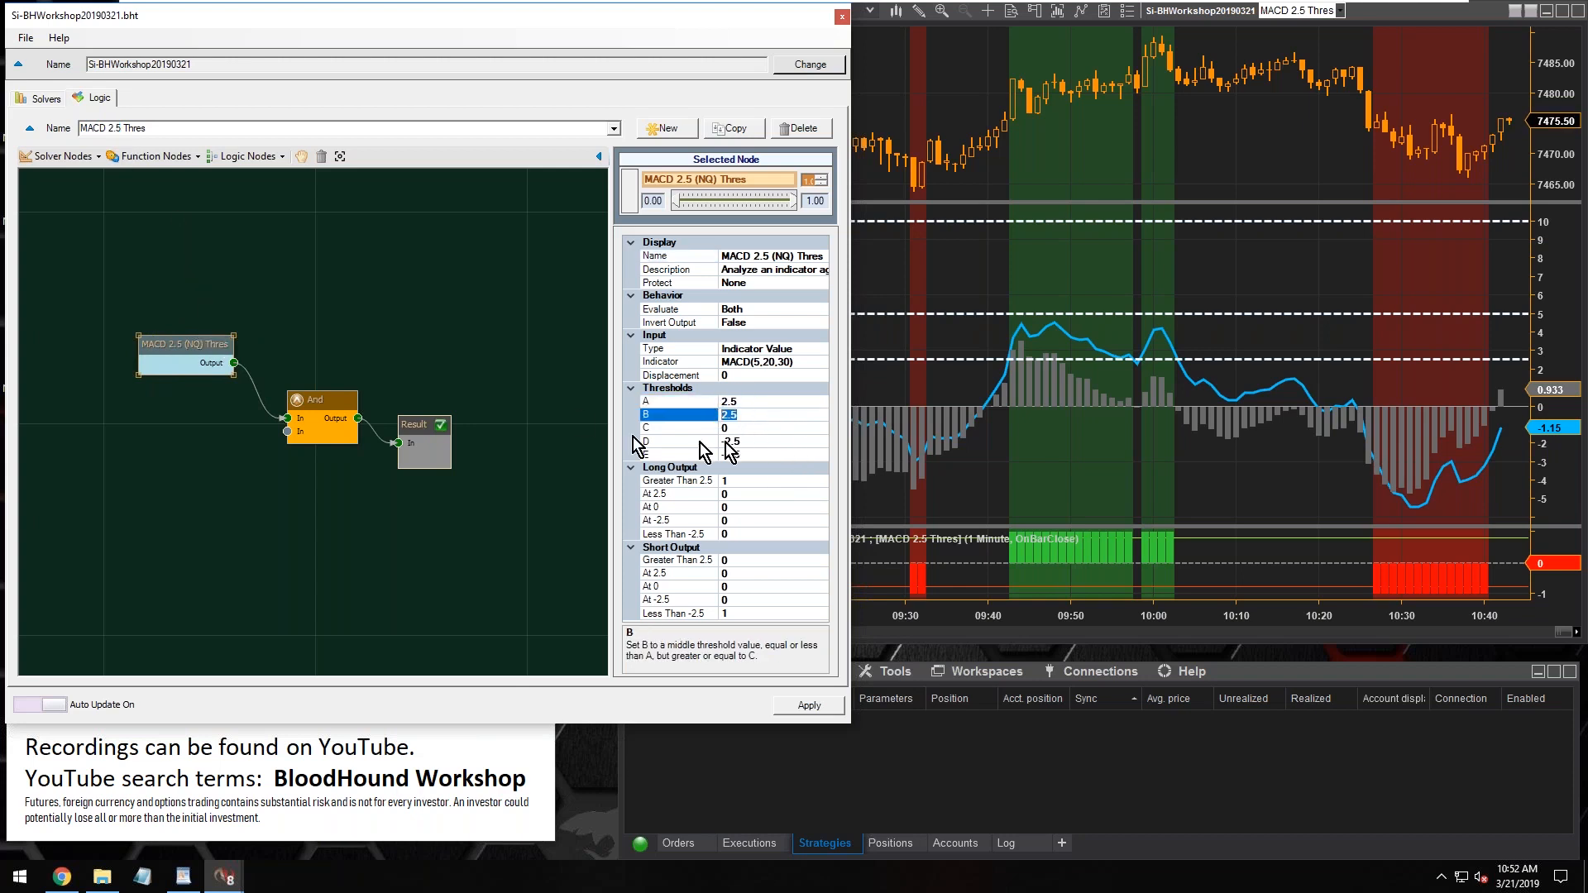
{"action": "left_click_drag", "start_coordinate": [174, 342], "coordinate": [177, 331]}
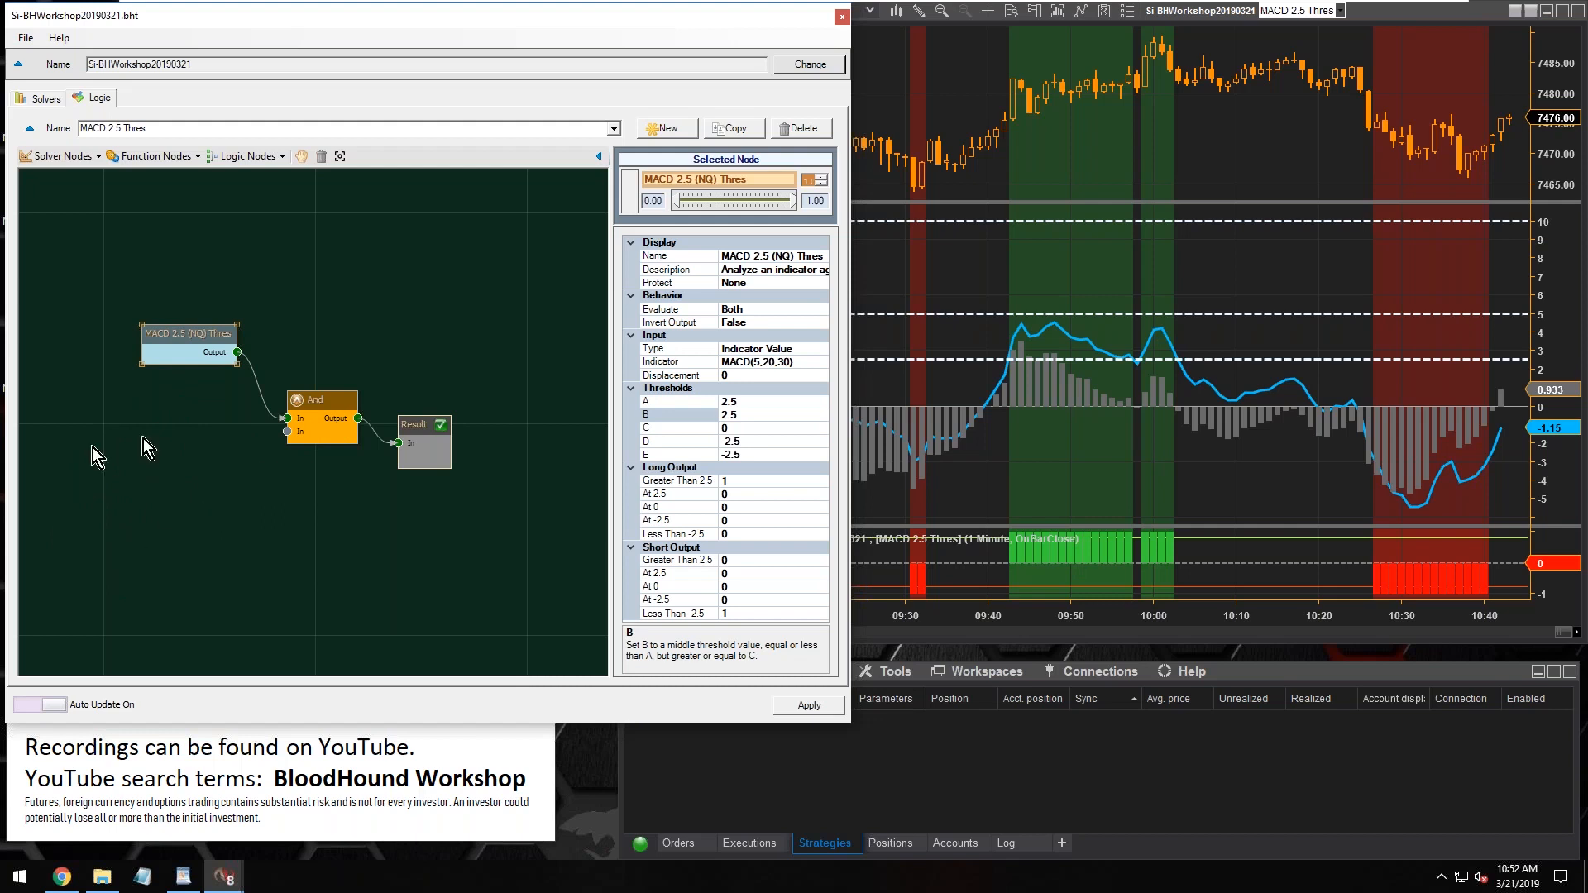
{"action": "mouse_move", "coordinate": [180, 336]}
{"action": "left_mouse_down"}
{"action": "mouse_move", "coordinate": [149, 355]}
{"action": "mouse_move", "coordinate": [191, 323]}
{"action": "left_mouse_up"}
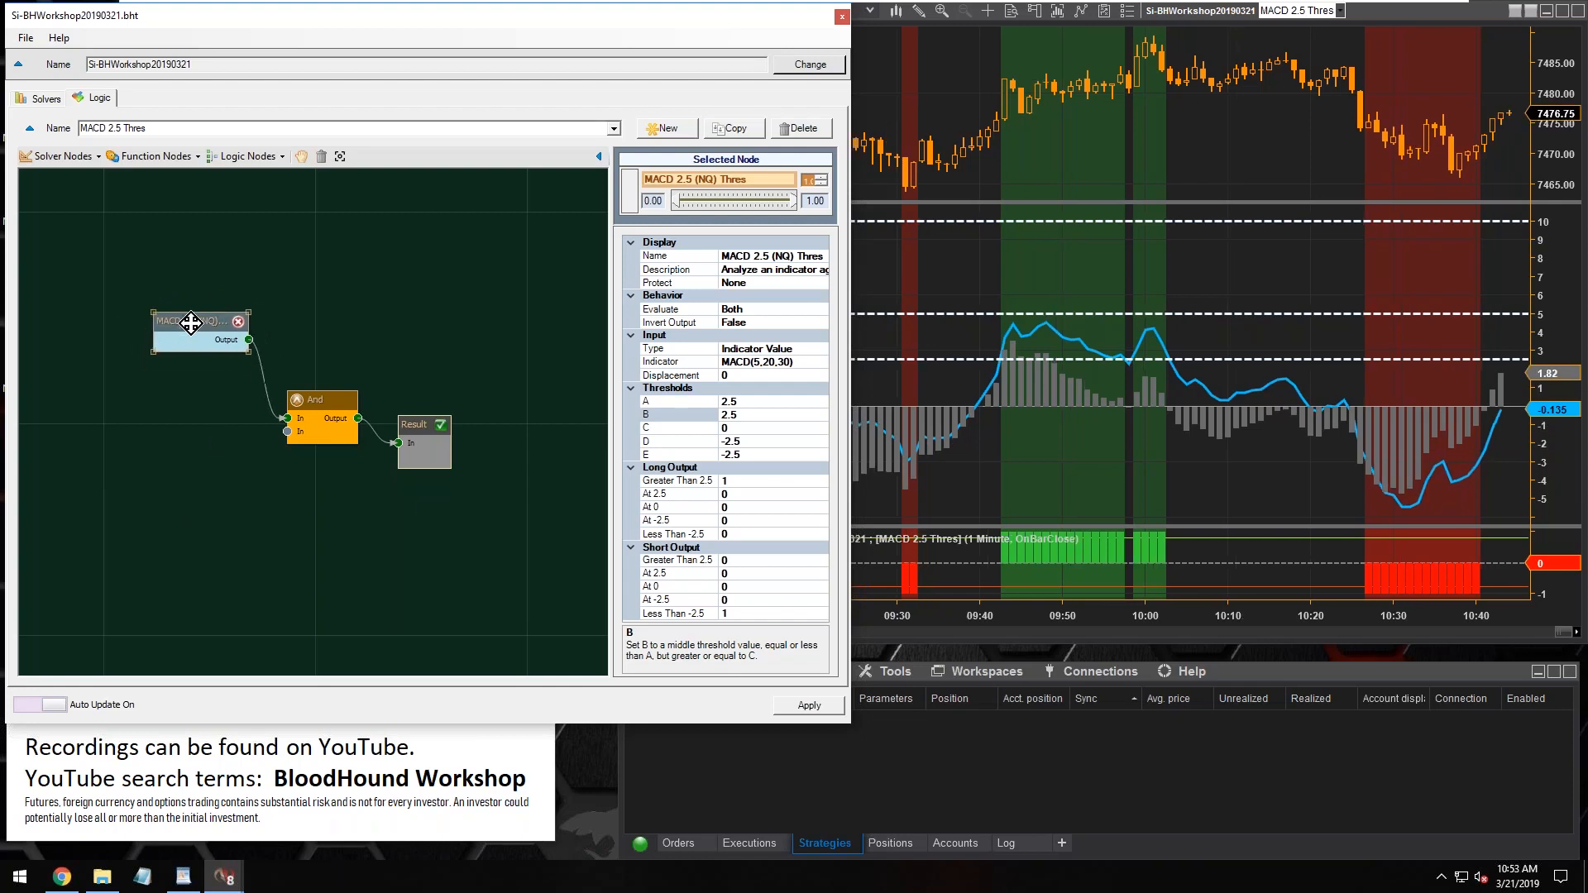
Add a Bar Direction solver node below the MACD node and connect its output to the And node's second input
{"action": "left_click", "coordinate": [57, 149]}
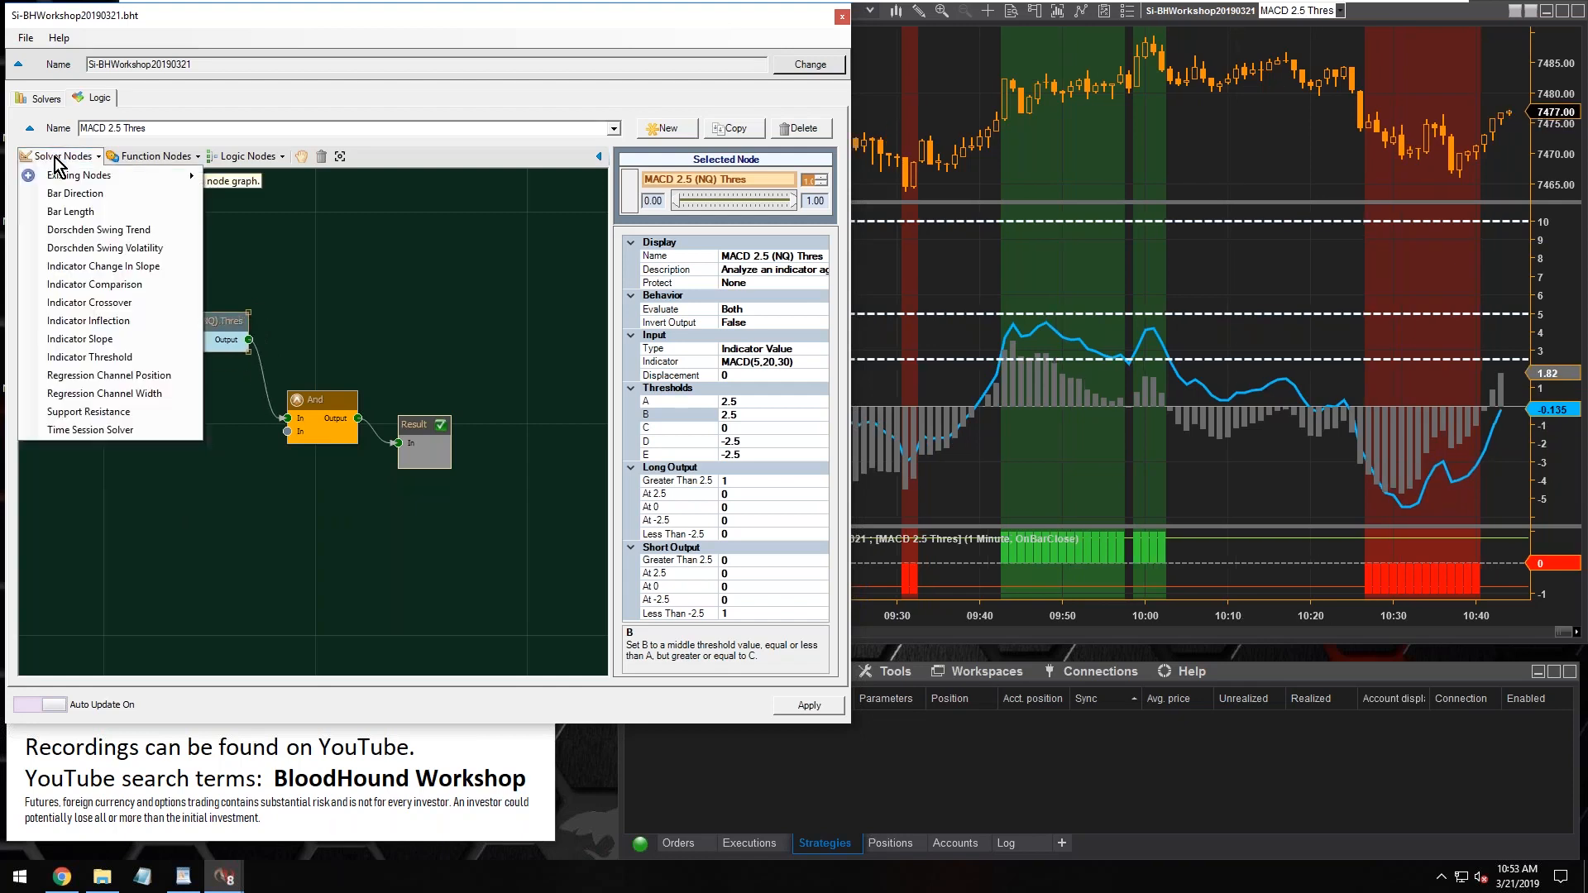
{"action": "left_click", "coordinate": [83, 195]}
{"action": "left_click_drag", "start_coordinate": [142, 414], "coordinate": [178, 406]}
{"action": "left_click_drag", "start_coordinate": [223, 425], "coordinate": [287, 431]}
{"action": "left_click_drag", "start_coordinate": [158, 403], "coordinate": [136, 416]}
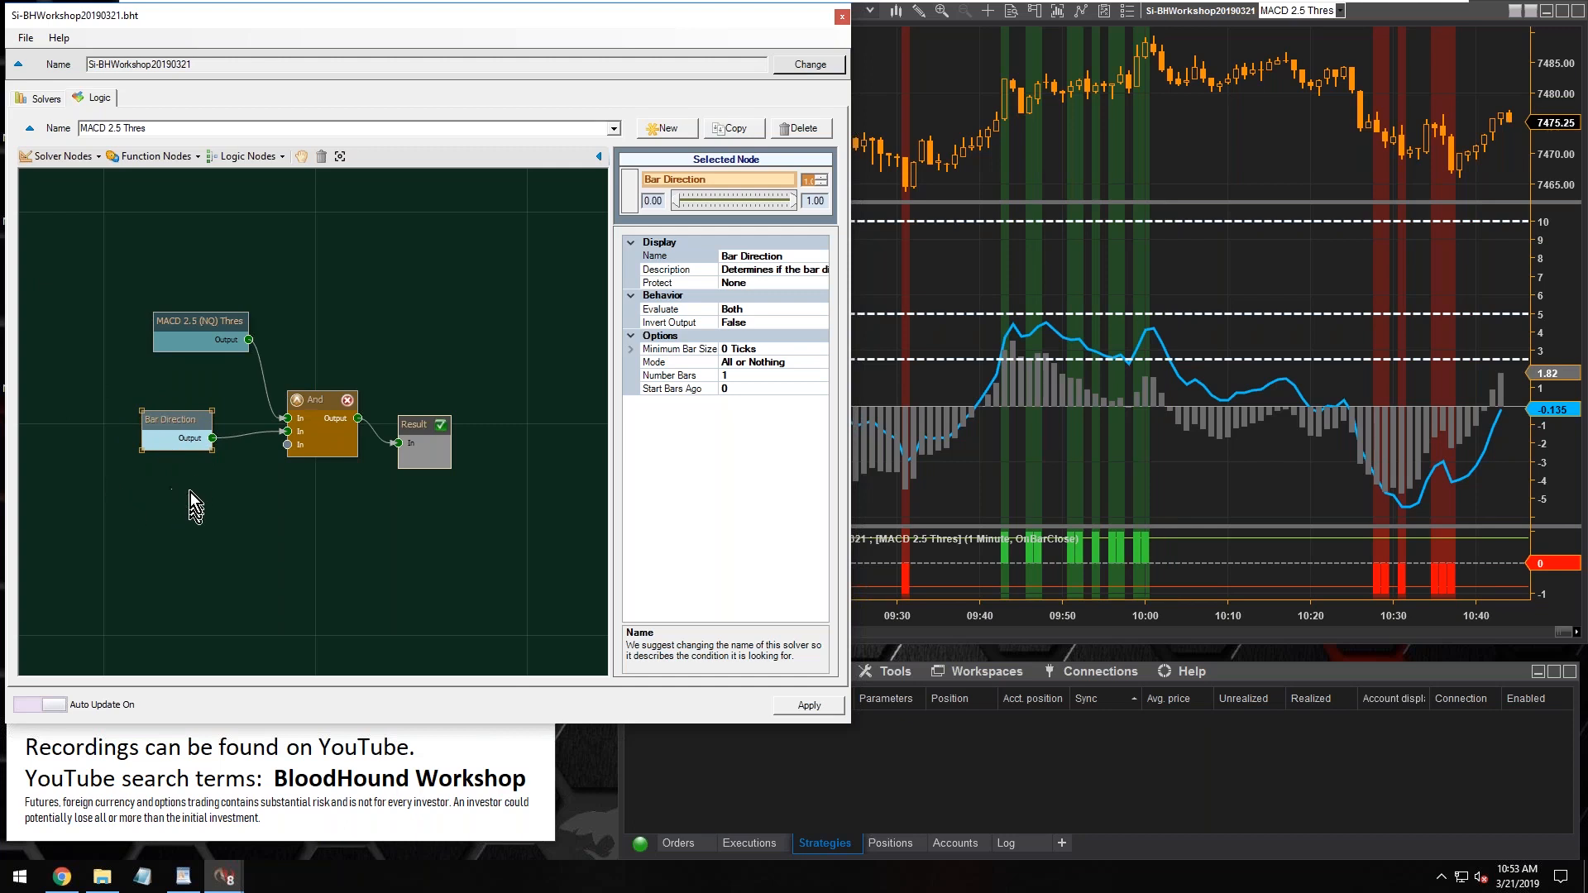
{"action": "left_click_drag", "start_coordinate": [169, 422], "coordinate": [181, 424]}
{"action": "left_click", "coordinate": [332, 262]}
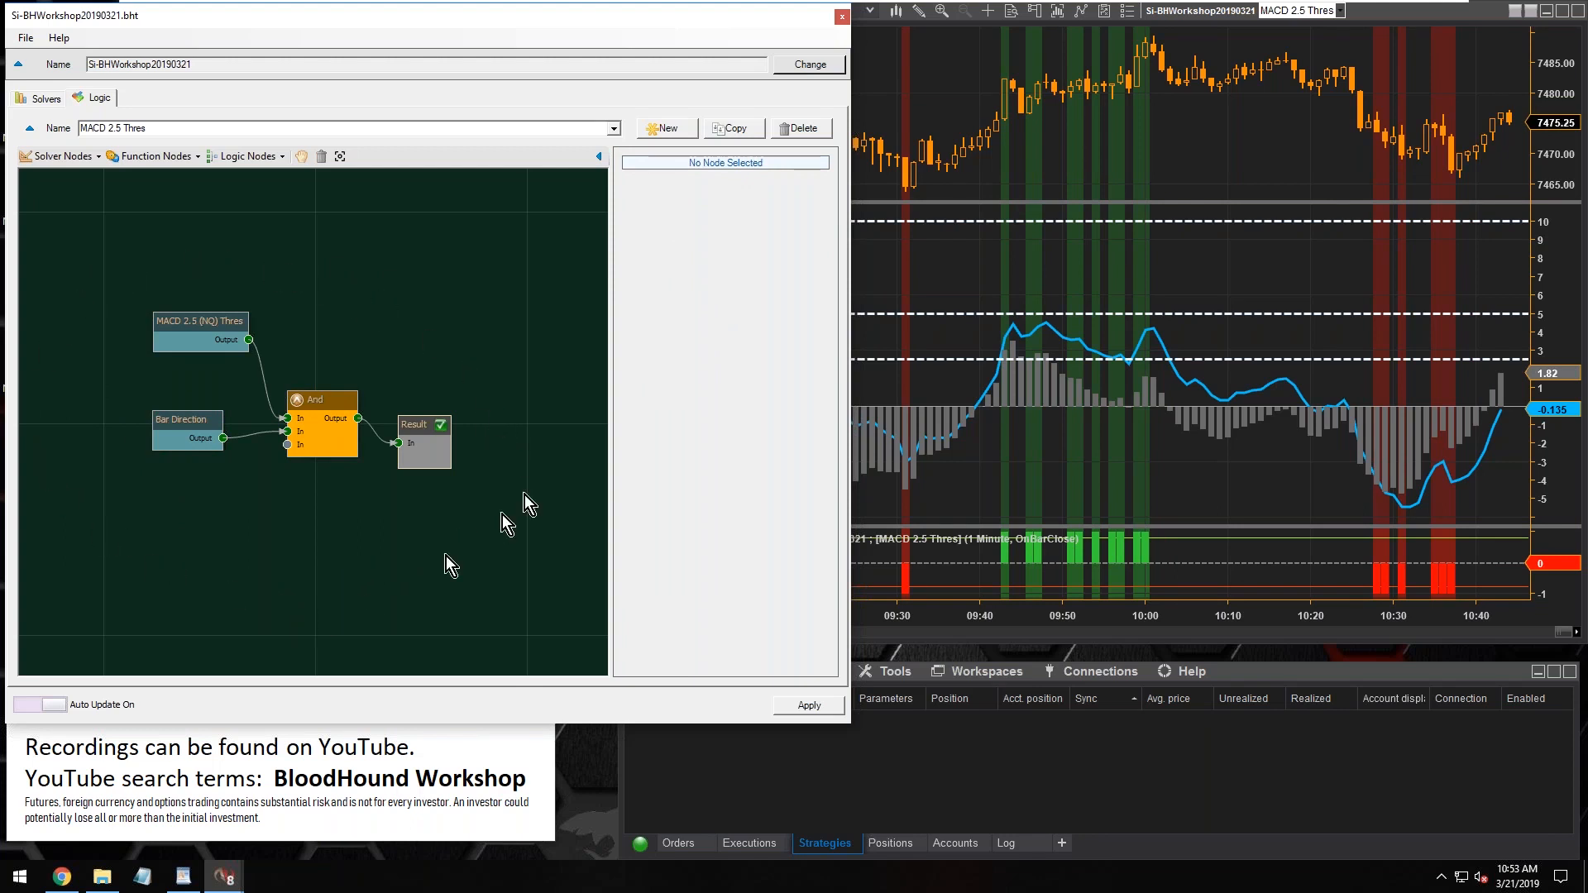
Duplicate the MACD 2.5 Thres logic and rename the copy as MACD 5 Thres
{"action": "double_click", "coordinate": [154, 128]}
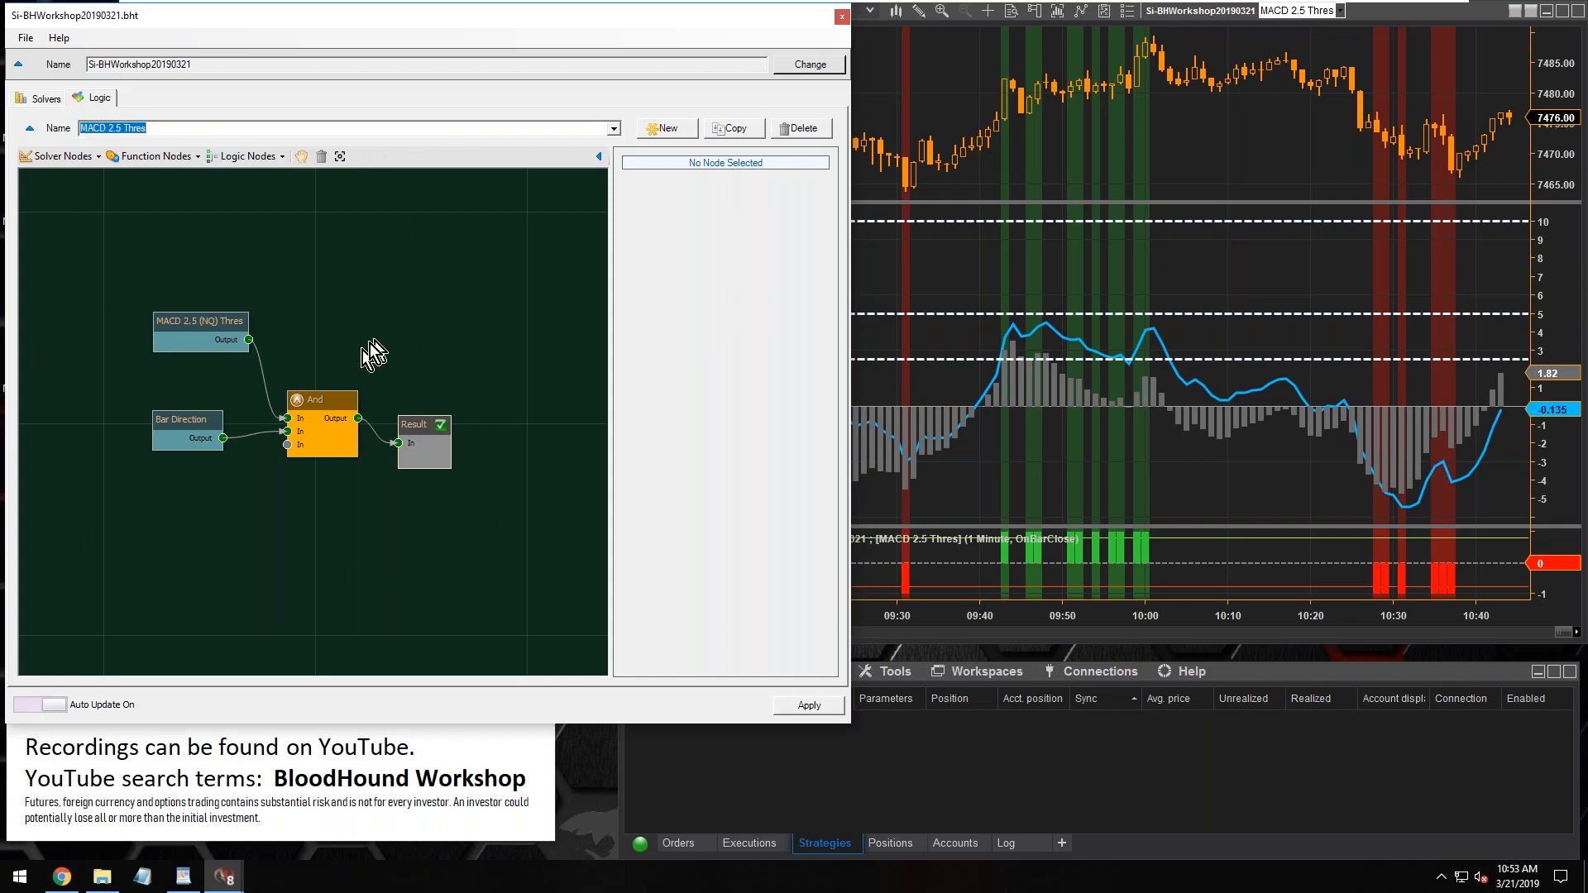
{"action": "left_click", "coordinate": [733, 131]}
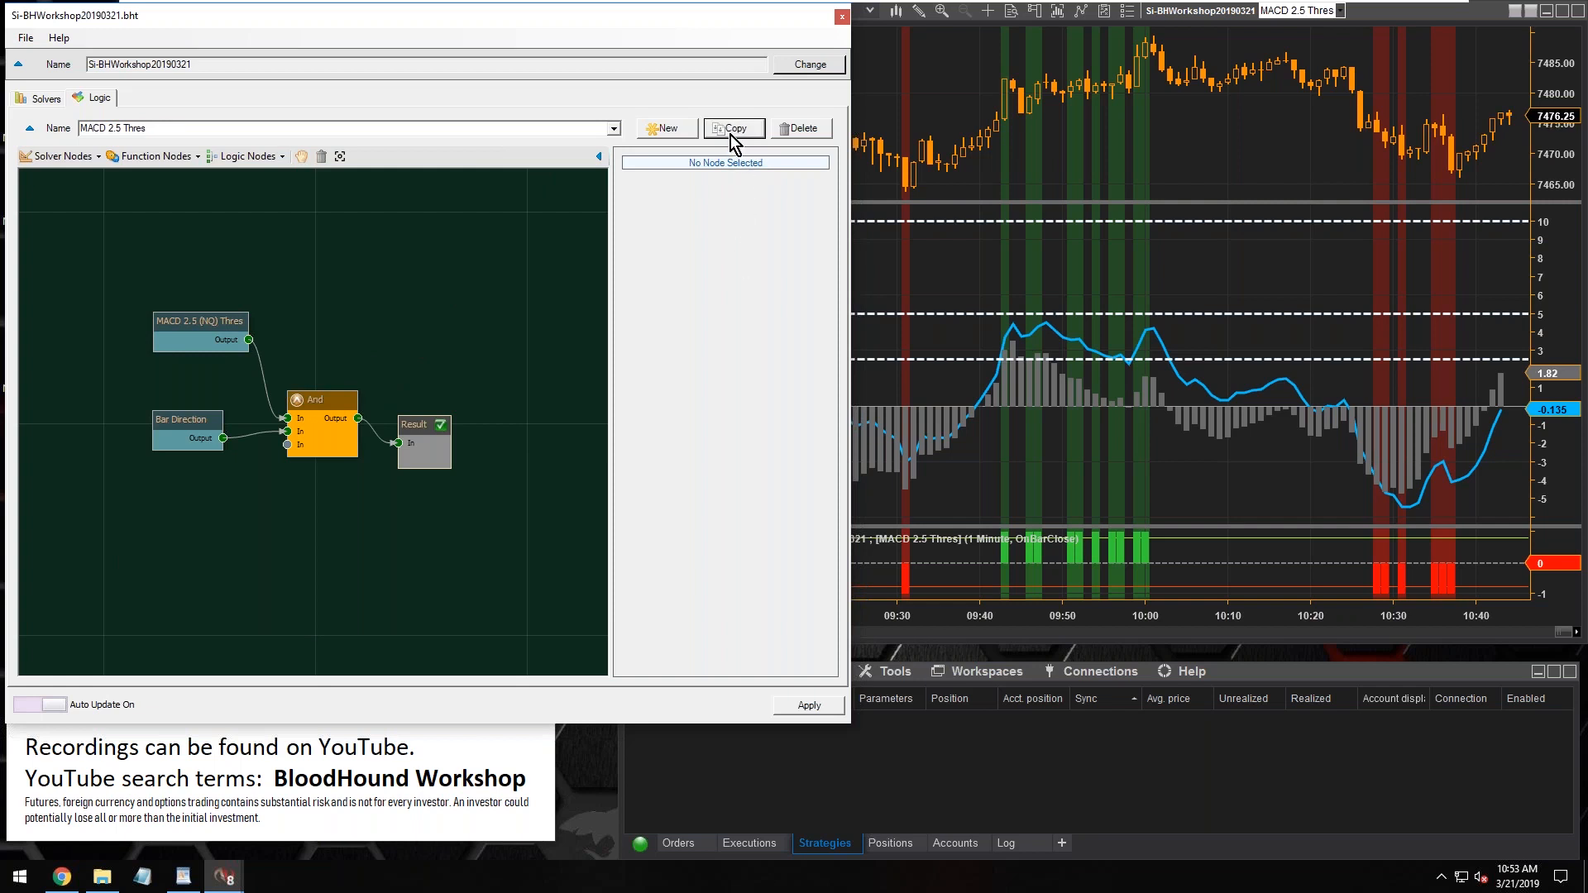
{"action": "left_click", "coordinate": [616, 129]}
{"action": "left_click", "coordinate": [617, 129]}
{"action": "left_click", "coordinate": [740, 135]}
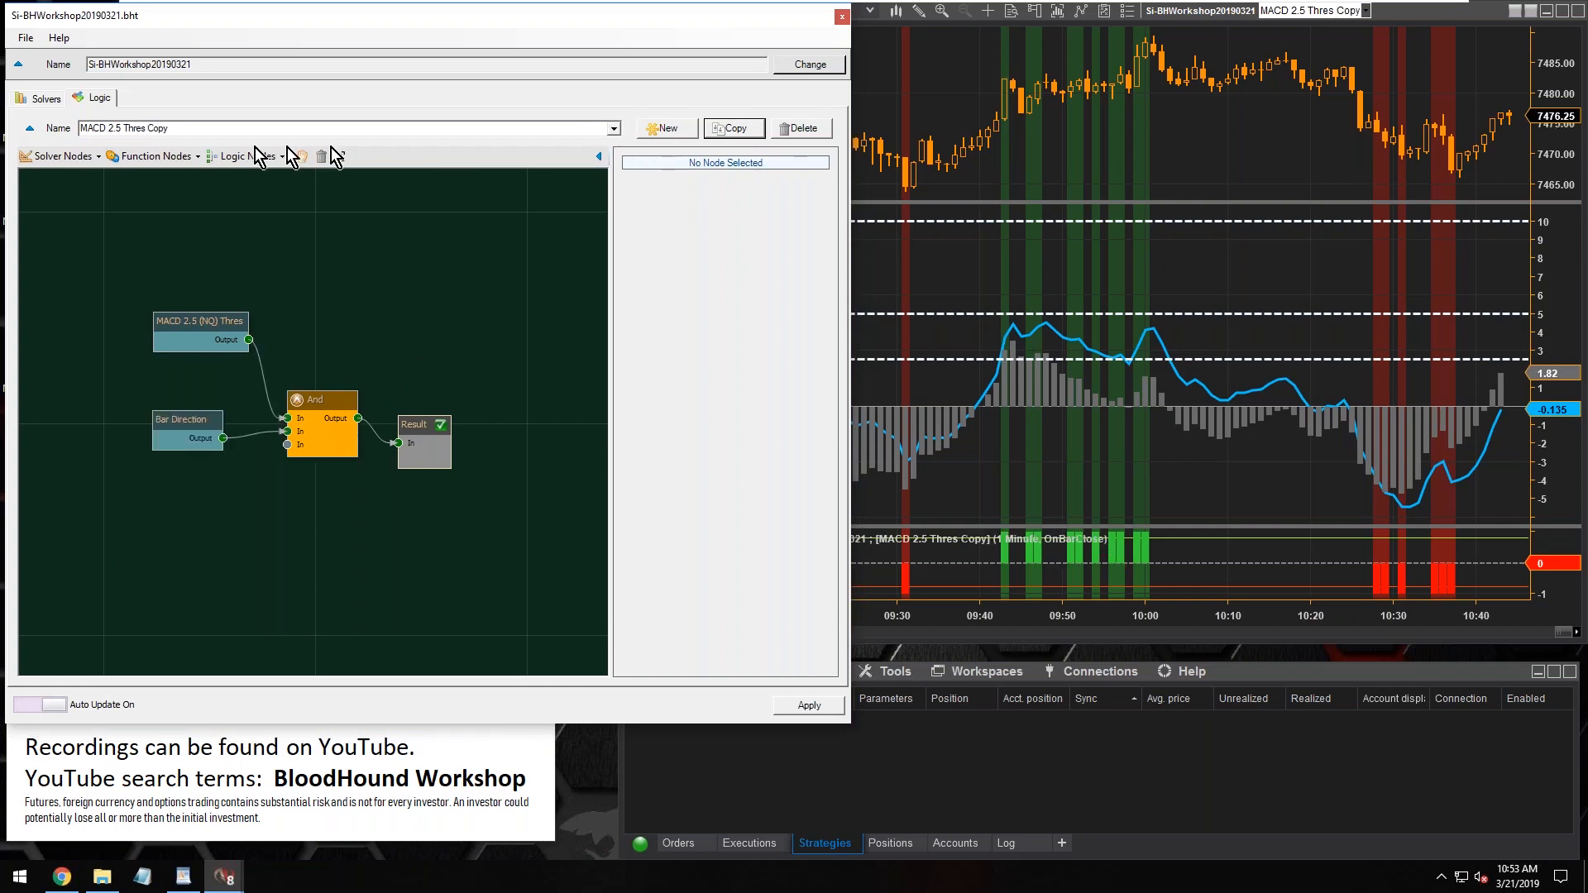
{"action": "left_click", "coordinate": [143, 130]}
{"action": "key", "text": "End"}
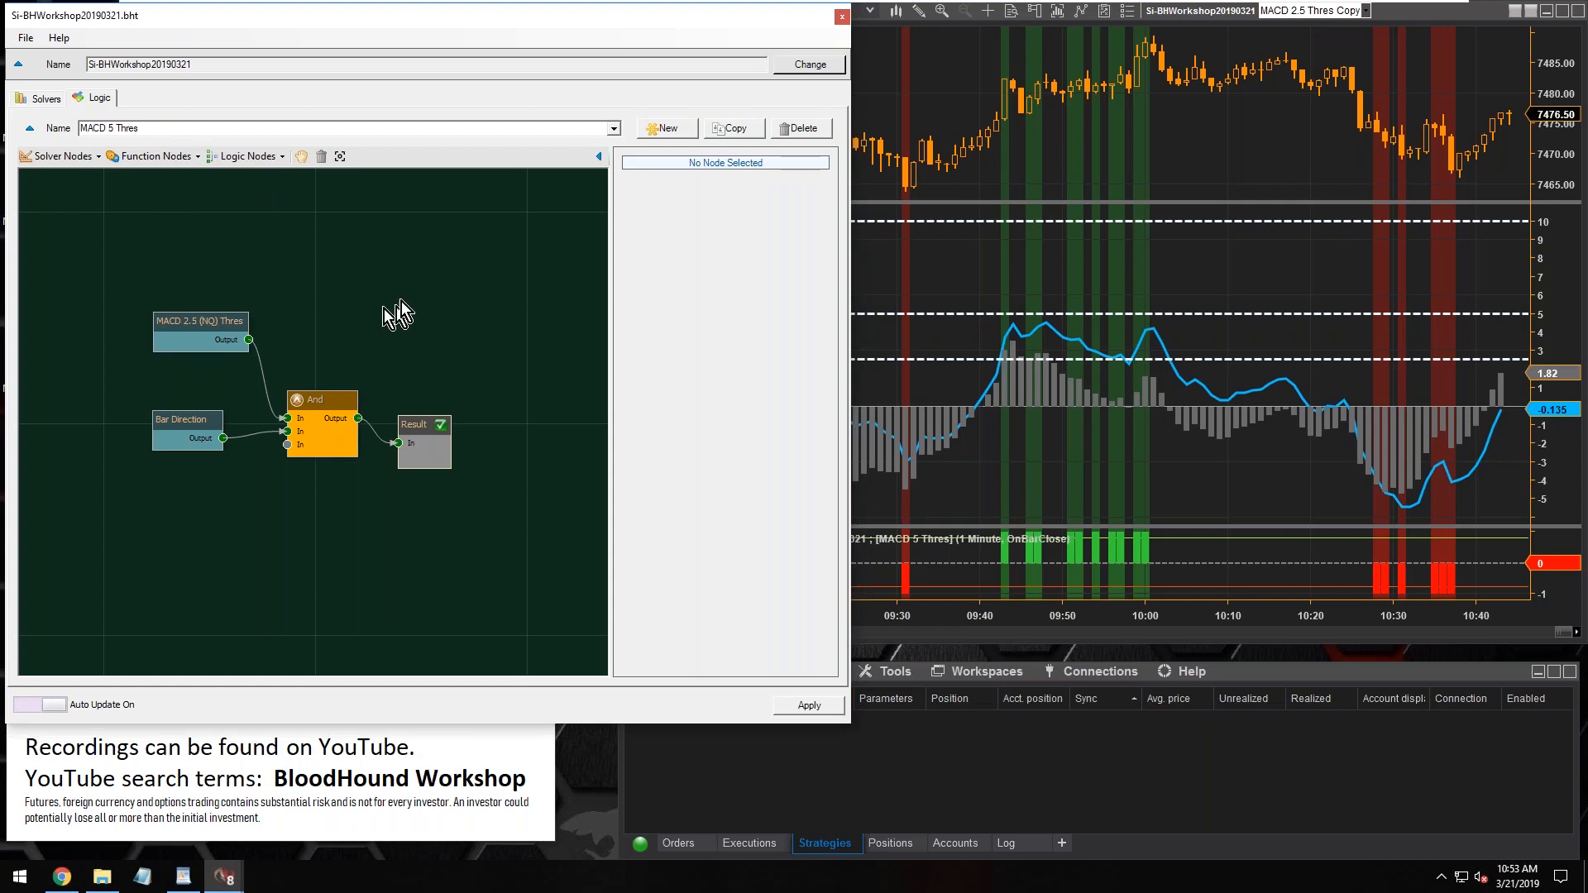
Replace the MACD 2.5 (NQ) Thres node with the existing MACD 5 (NQ) Thres solver and connect its output to the And node
{"action": "mouse_move", "coordinate": [178, 328]}
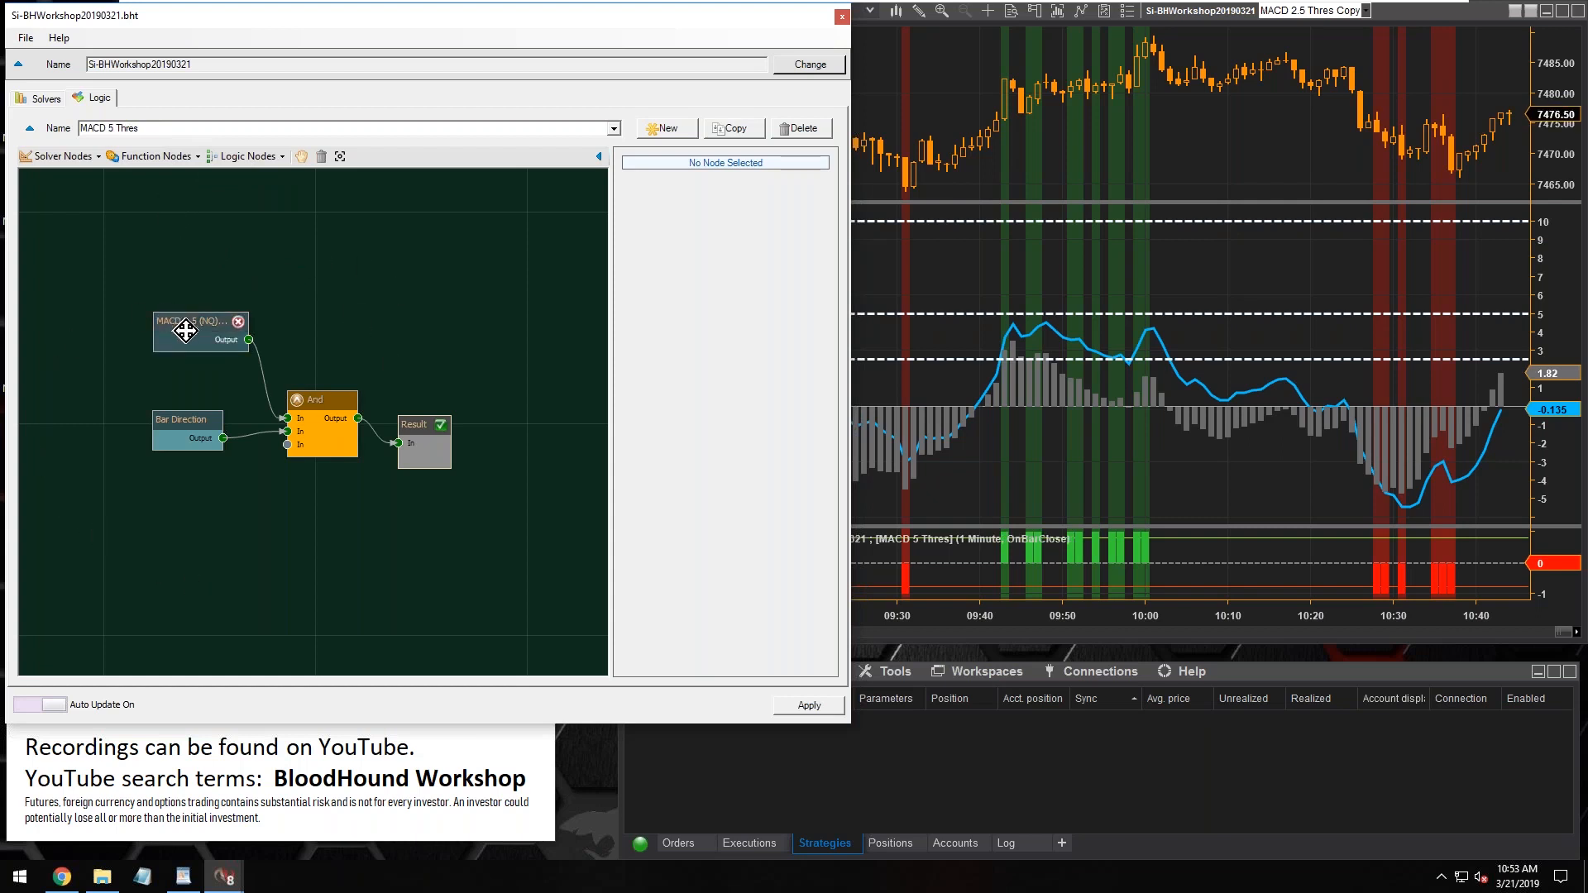
{"action": "left_click_drag", "start_coordinate": [185, 330], "coordinate": [171, 329]}
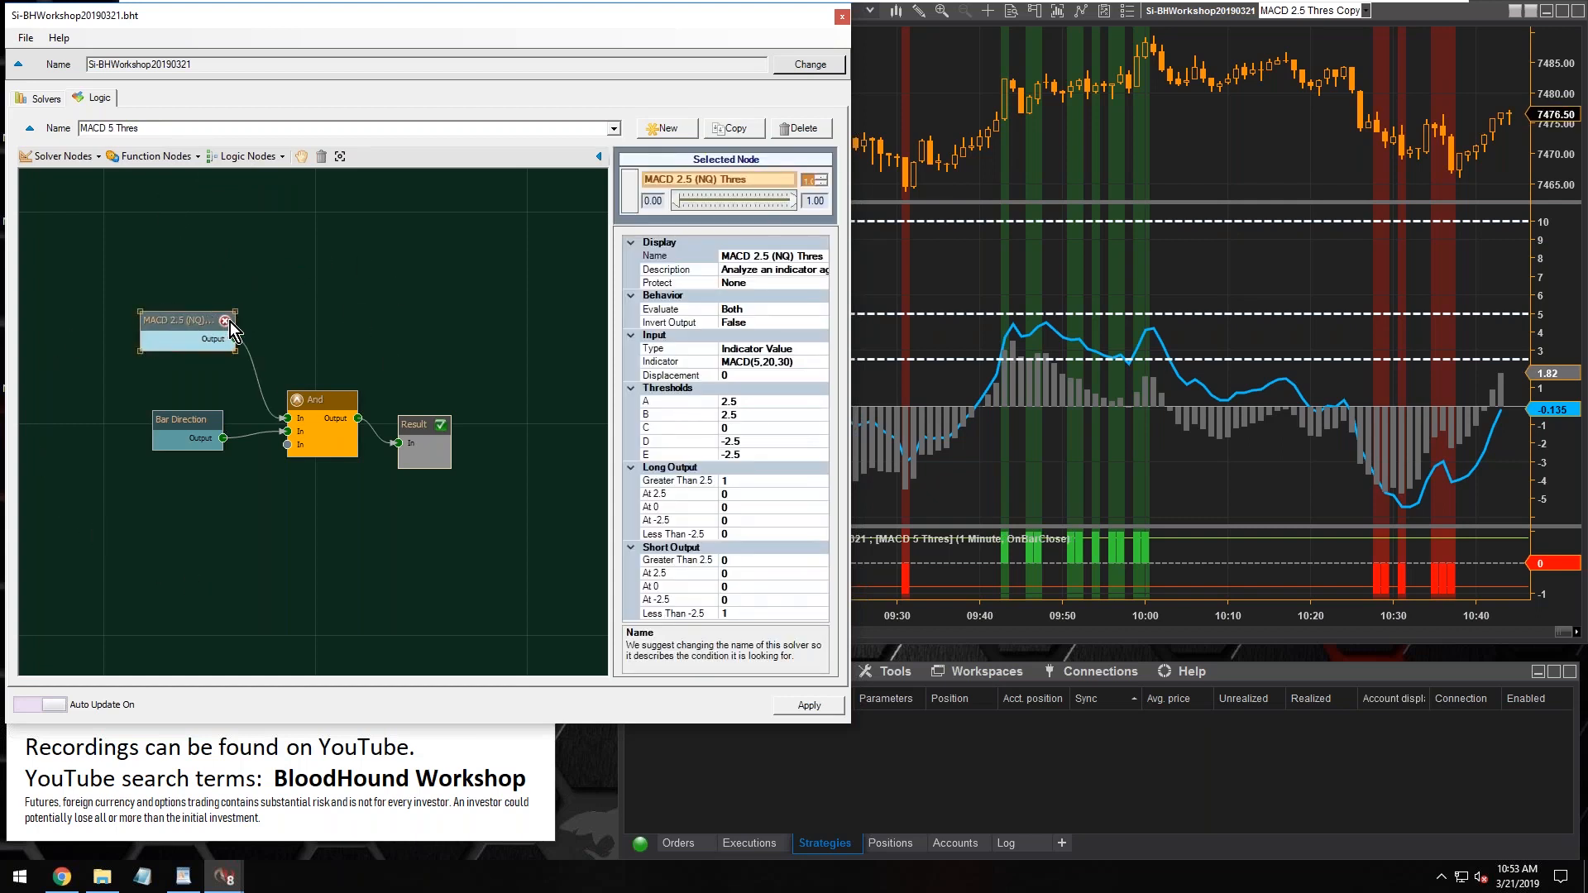
{"action": "left_click", "coordinate": [226, 321]}
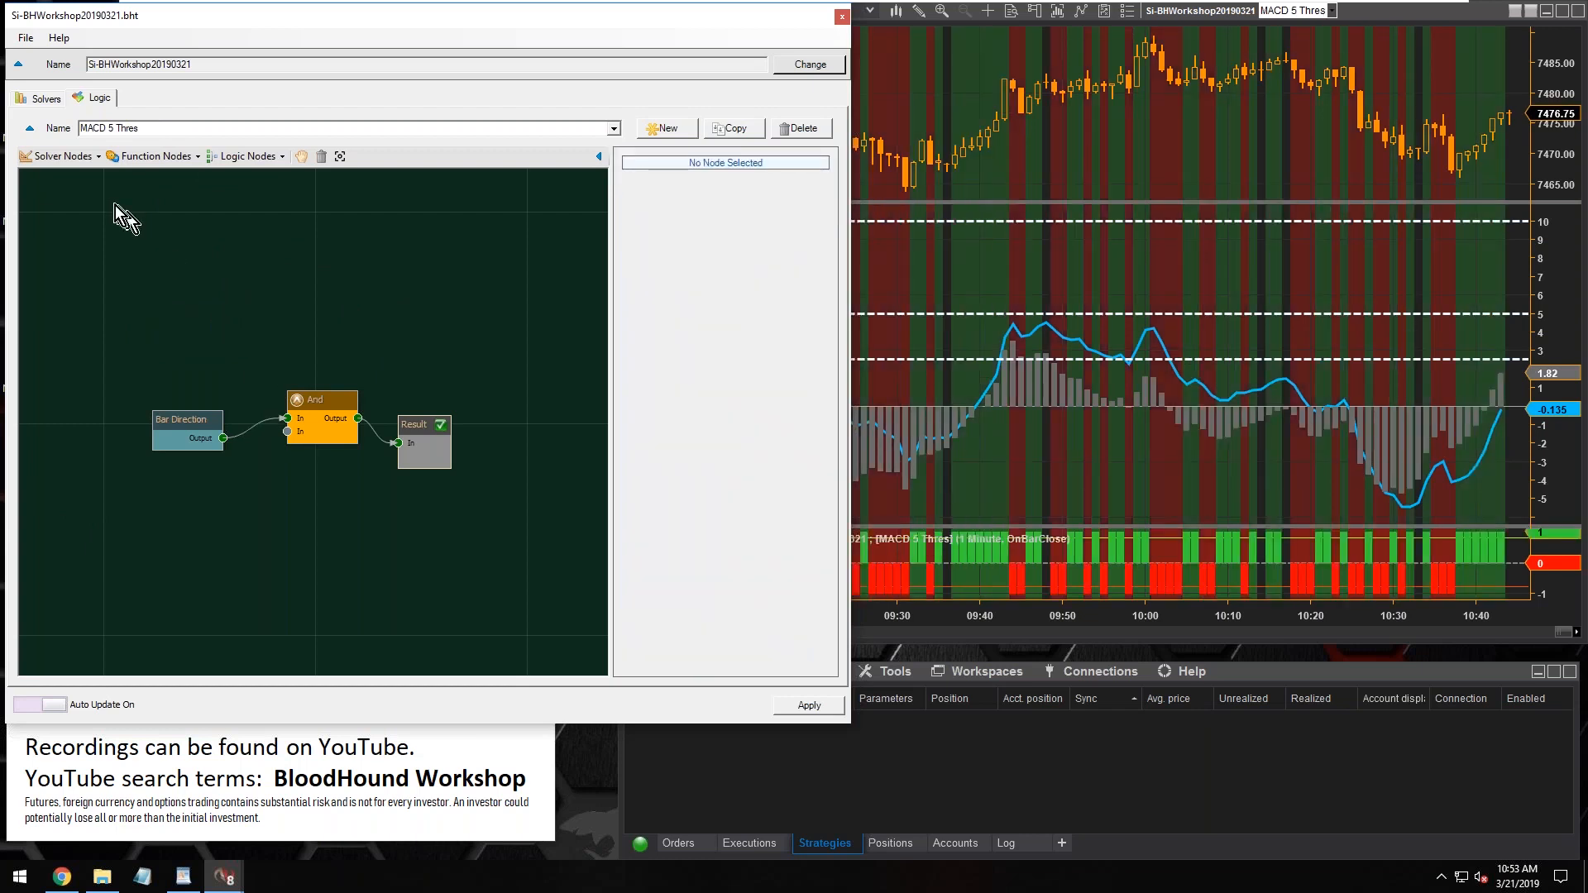
{"action": "left_click", "coordinate": [53, 159]}
{"action": "mouse_move", "coordinate": [95, 177]}
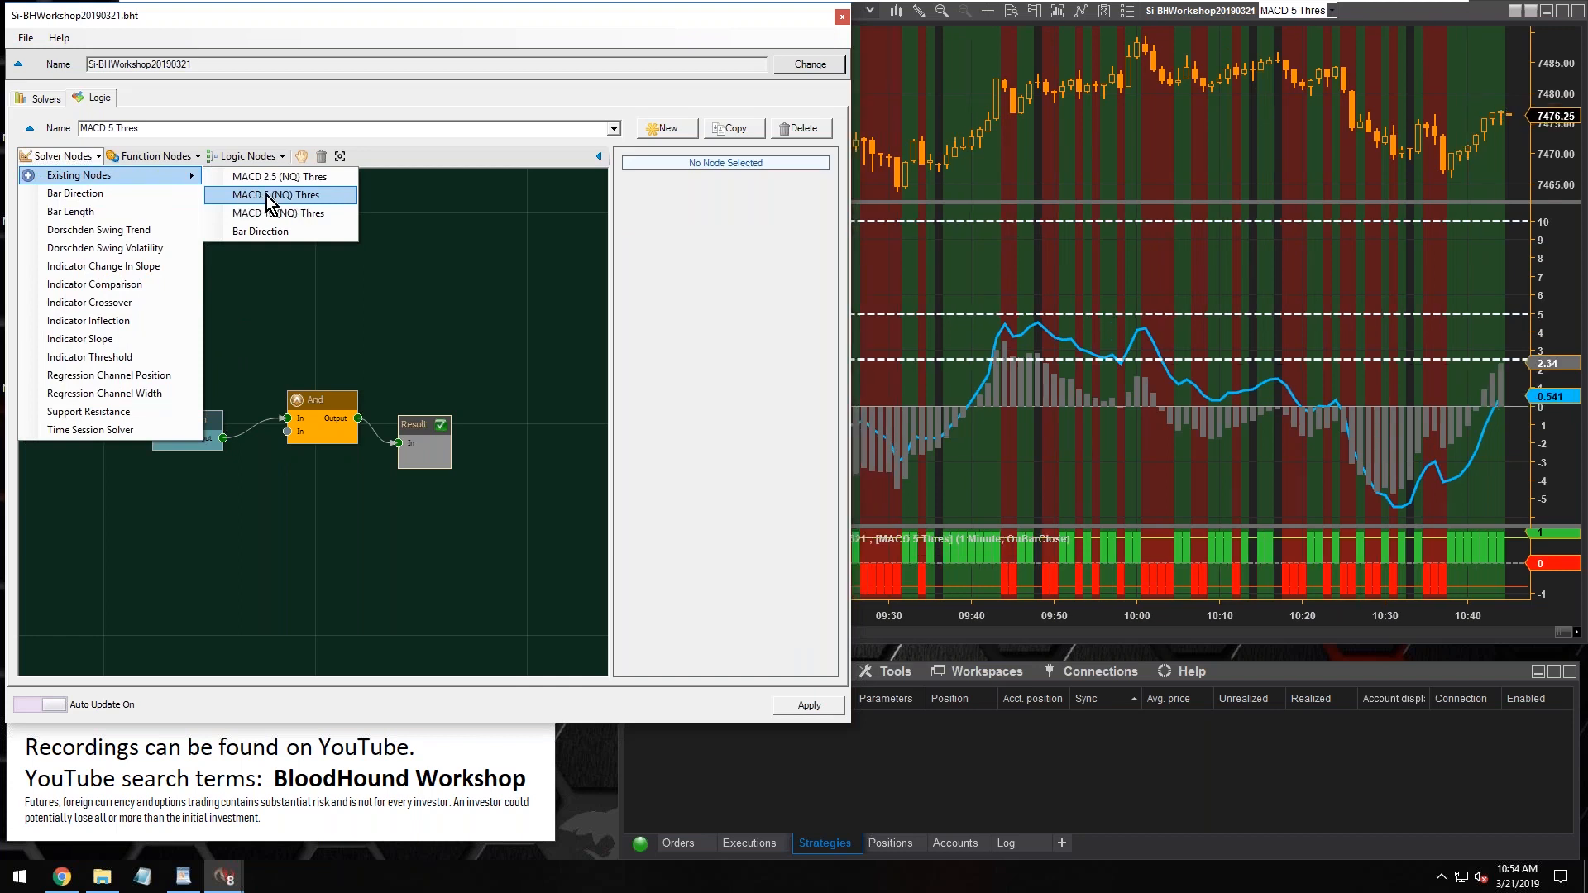
{"action": "left_click", "coordinate": [269, 195]}
{"action": "left_click", "coordinate": [183, 349]}
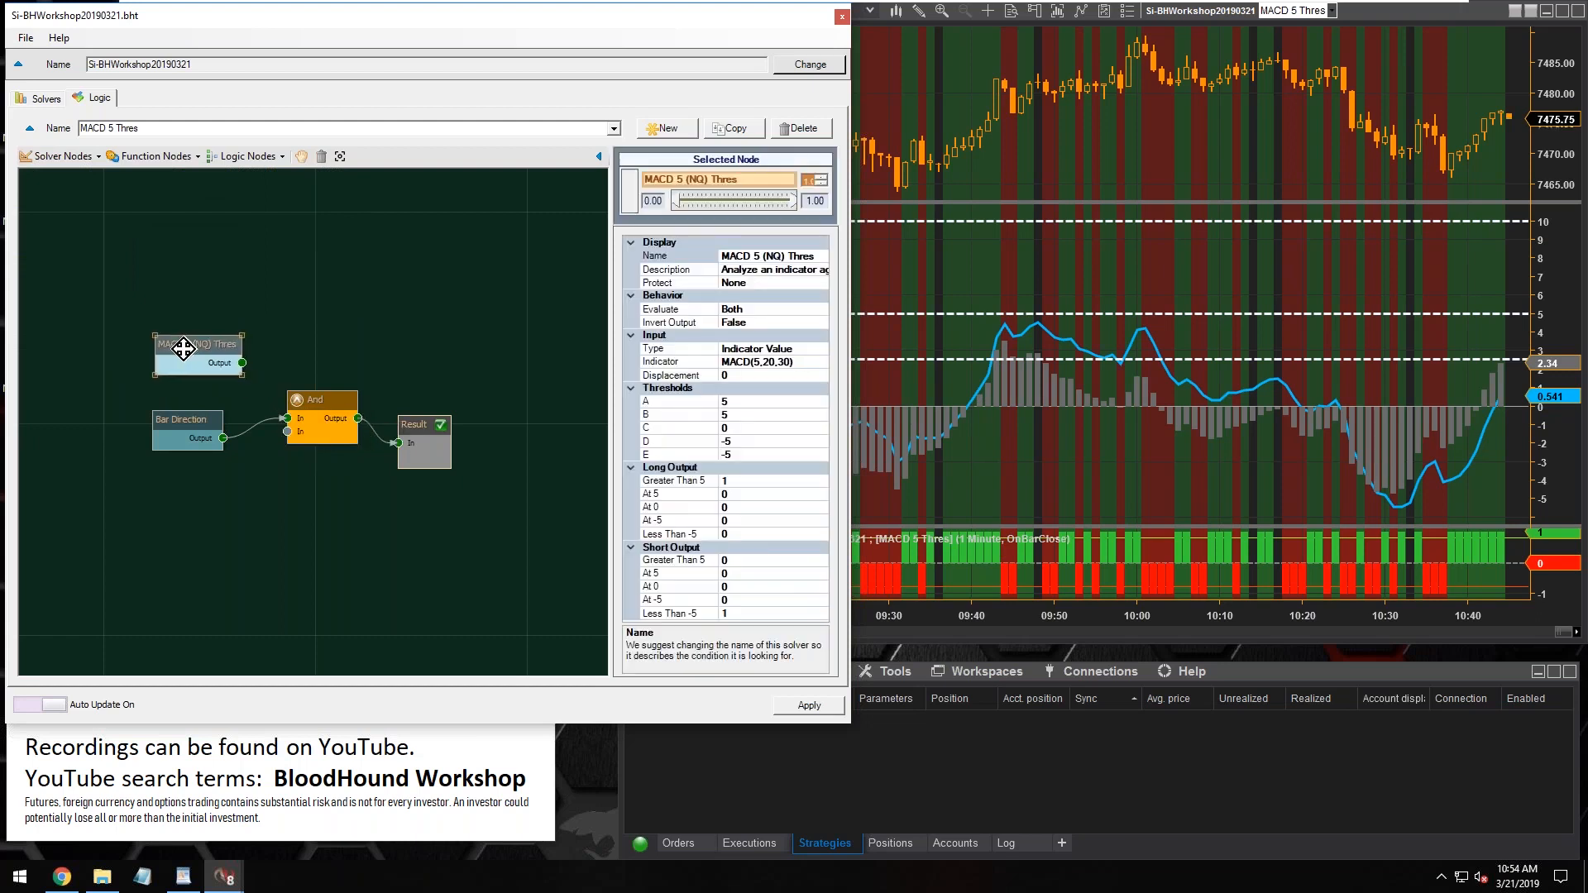
{"action": "left_click_drag", "start_coordinate": [241, 362], "coordinate": [287, 431]}
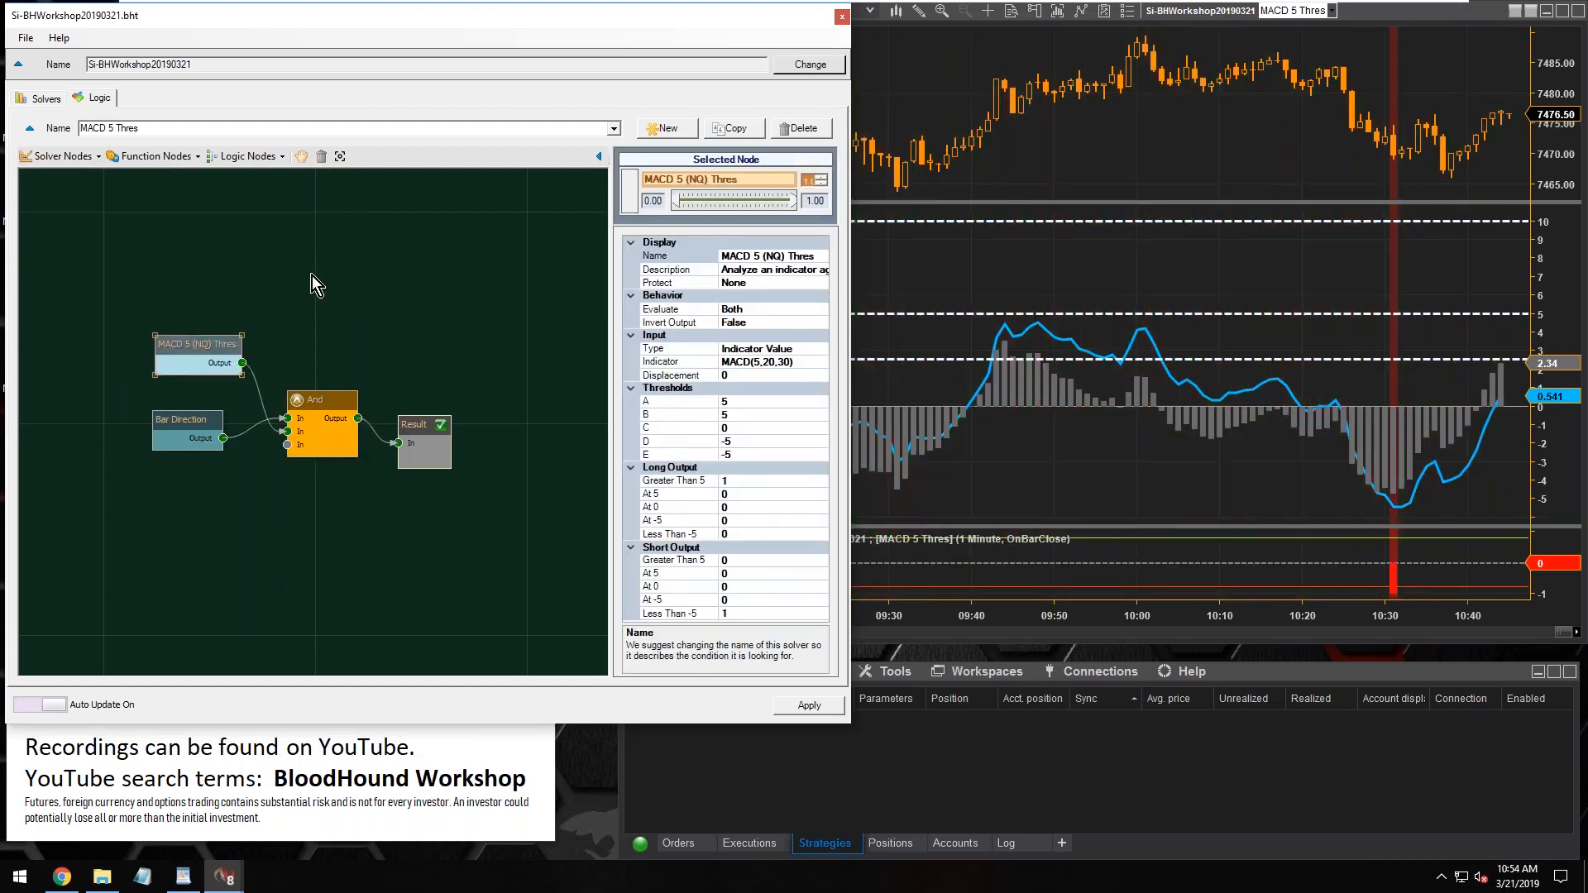
Review the list of logics and reposition the MACD 5 (NQ) Thres node slightly above the Bar Direction node
{"action": "left_click", "coordinate": [614, 128]}
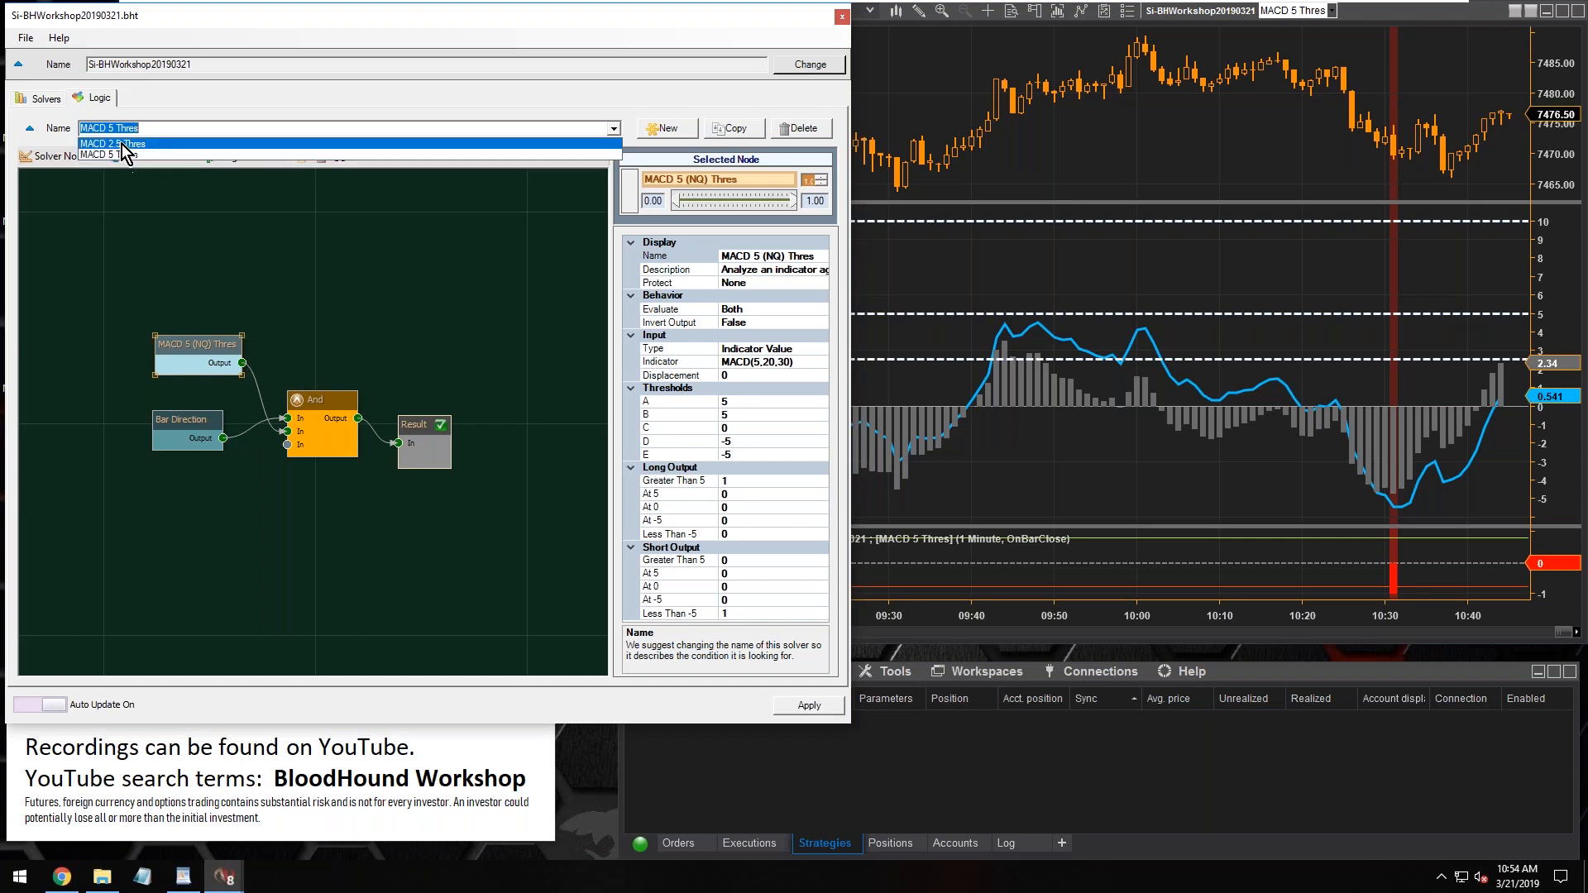
{"action": "left_click", "coordinate": [196, 351]}
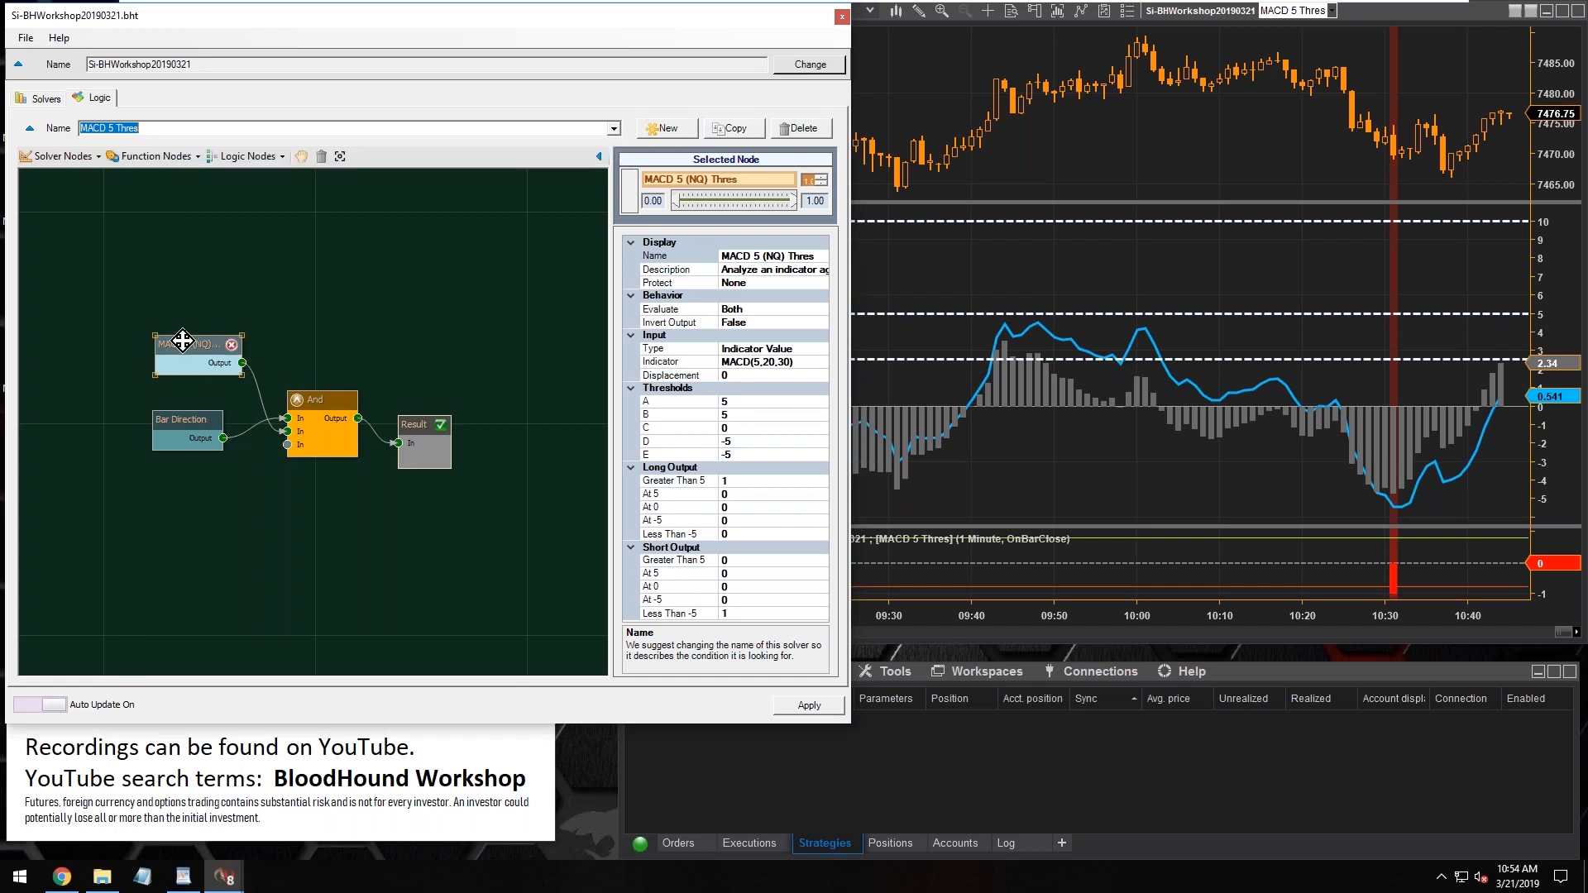
{"action": "mouse_move", "coordinate": [191, 345]}
{"action": "left_mouse_down"}
{"action": "mouse_move", "coordinate": [168, 350]}
{"action": "mouse_move", "coordinate": [183, 348]}
{"action": "left_mouse_up"}
{"action": "left_click", "coordinate": [185, 270]}
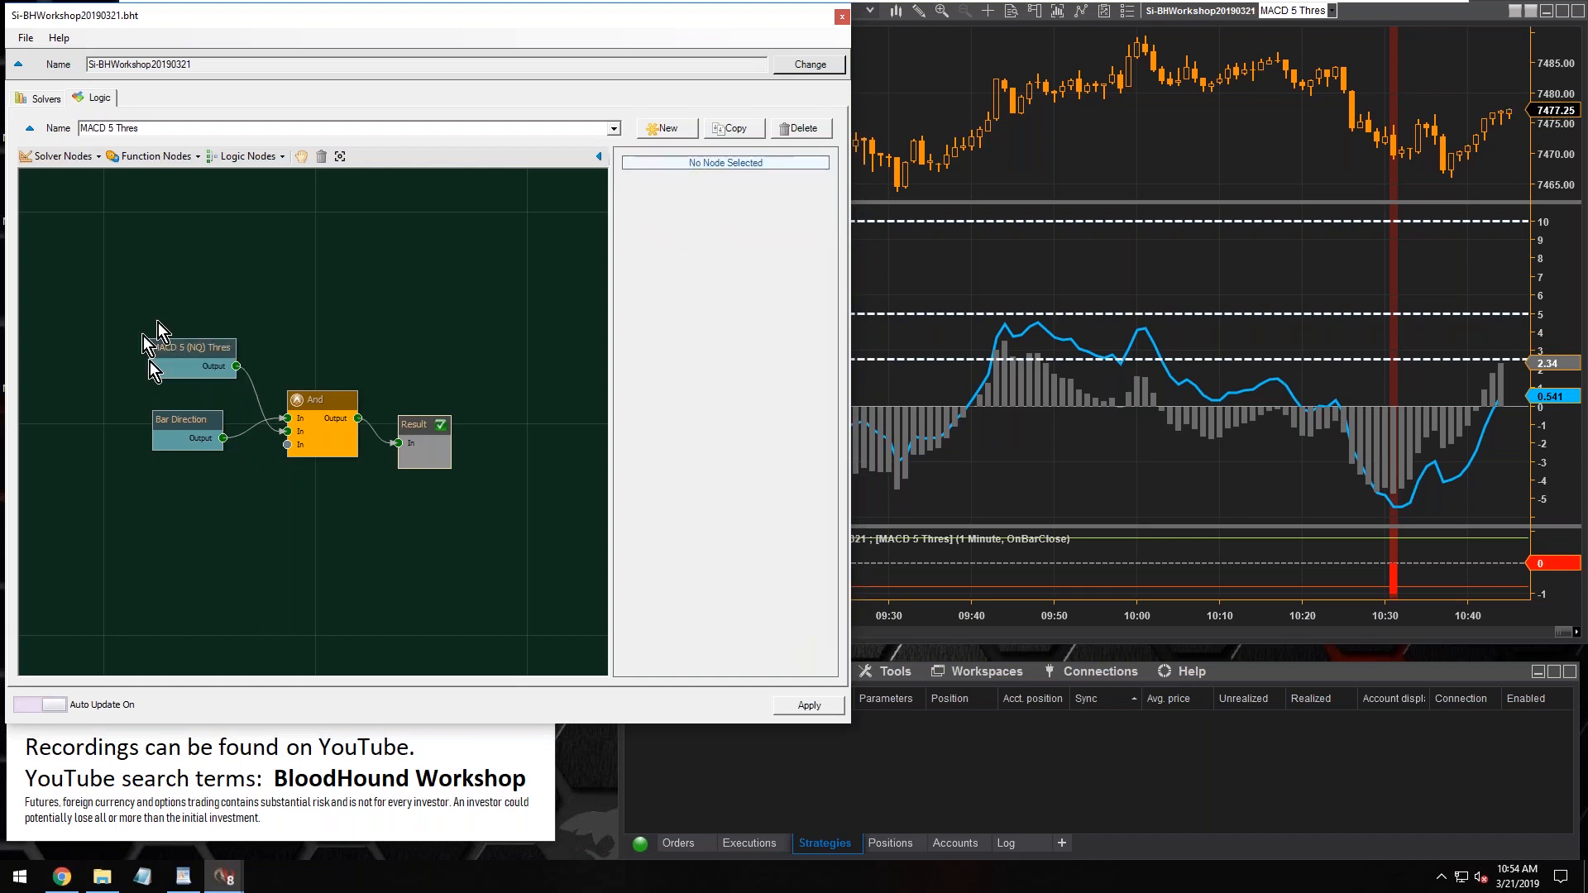
Duplicate the MACD 5 Thres logic and rename the copy as MACD 10 Thres
{"action": "left_click", "coordinate": [747, 131]}
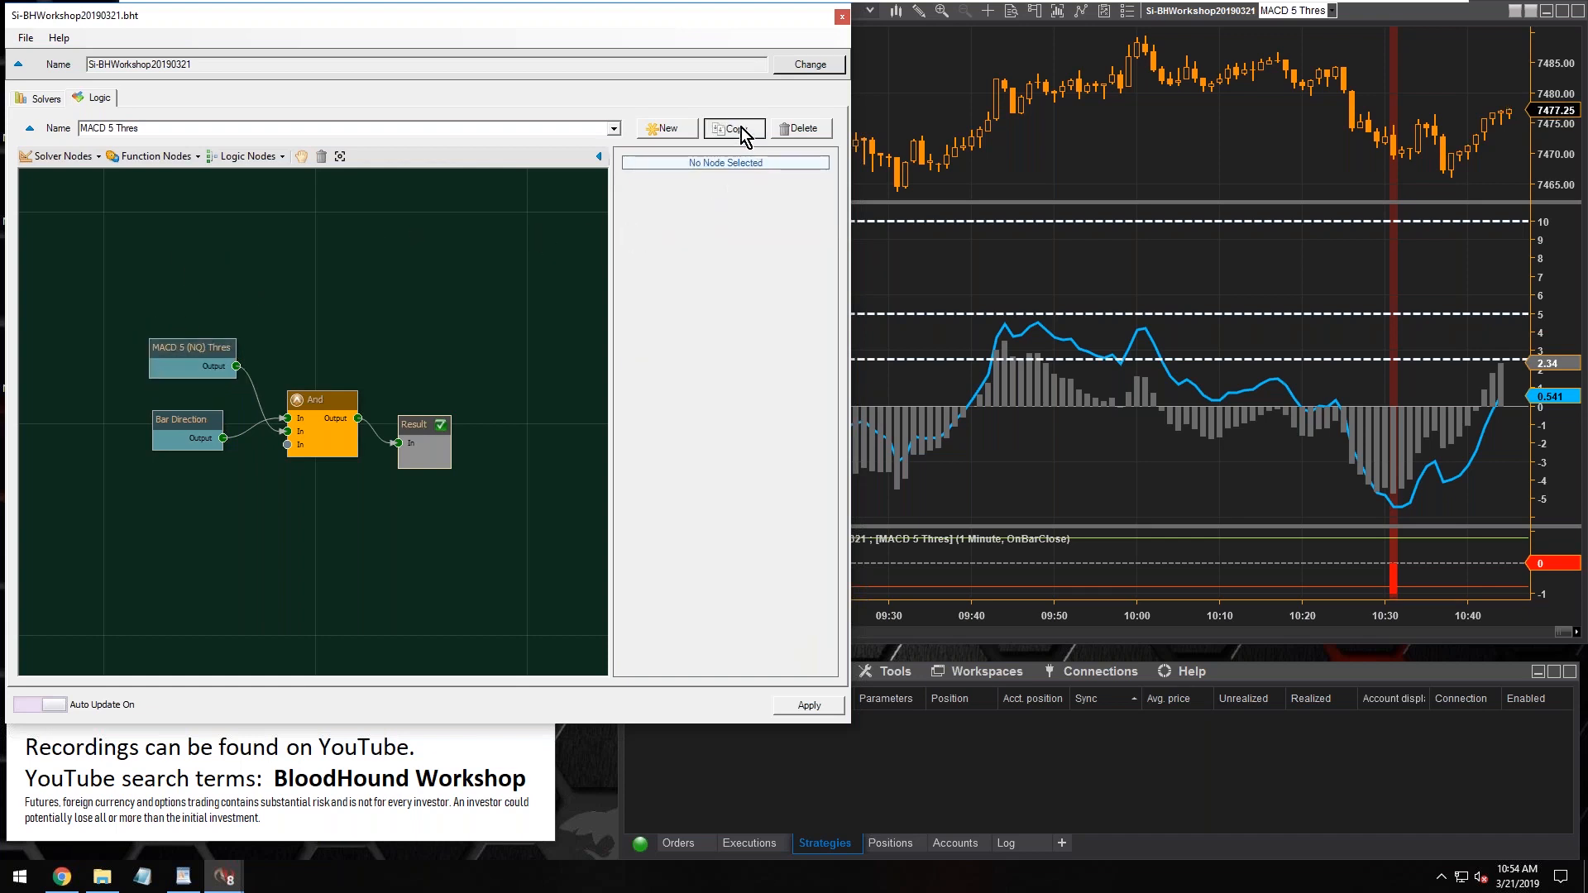
{"action": "left_click", "coordinate": [184, 128]}
{"action": "left_click", "coordinate": [185, 128]}
{"action": "key", "text": "BackSpace"}
{"action": "key", "text": "BackSpace"}
{"action": "key", "text": "BackSpace"}
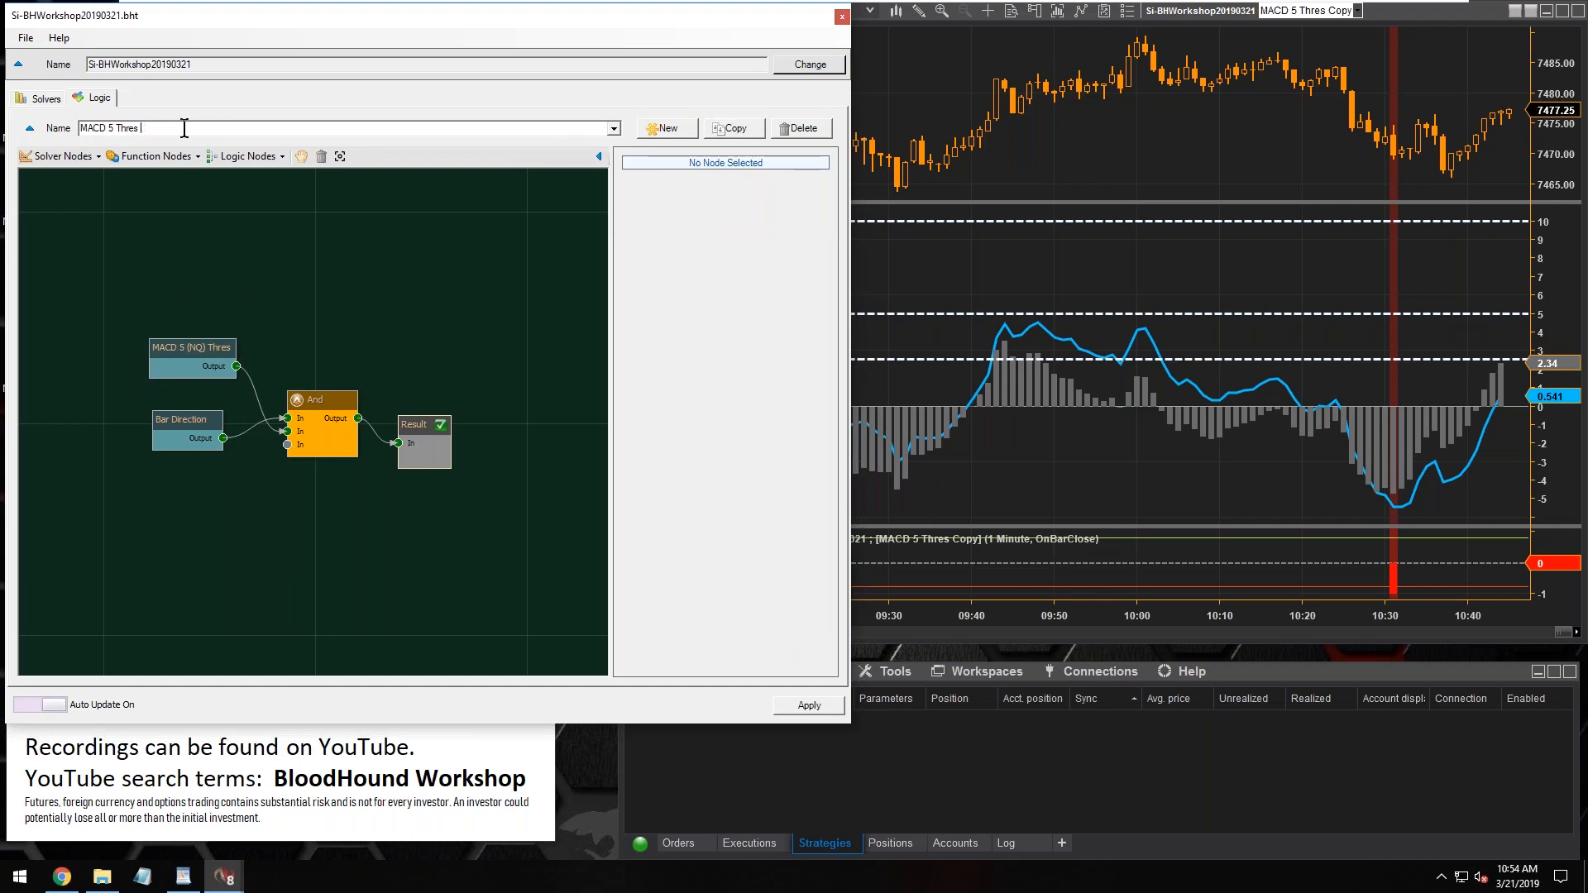
{"action": "key", "text": "BackSpace"}
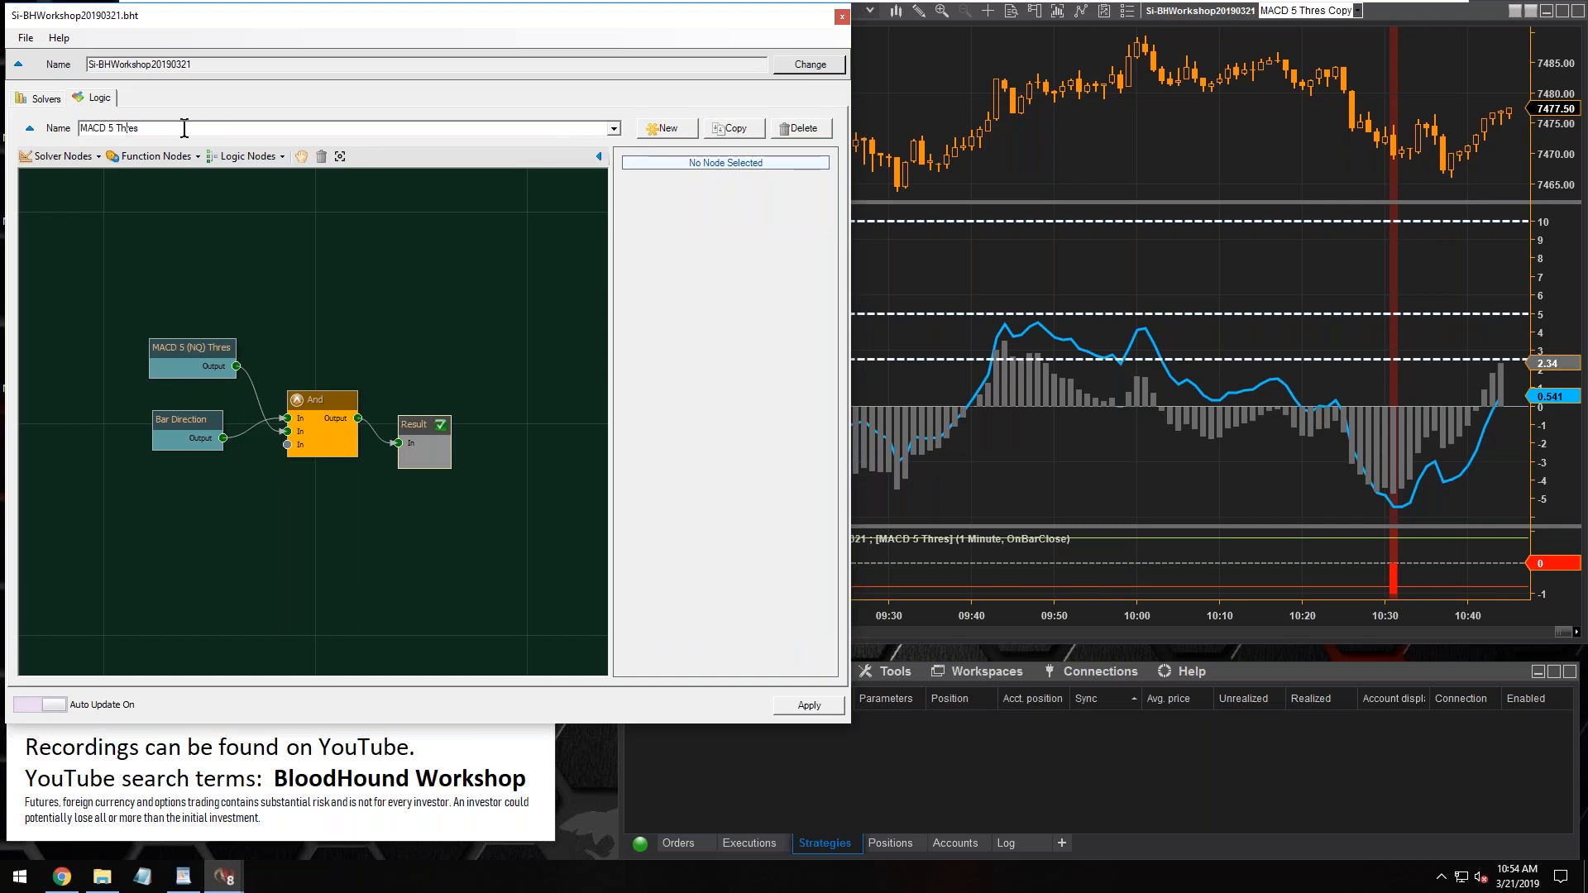
{"action": "key", "text": "BackSpace"}
{"action": "type", "text": "10"}
Replace the MACD 5 (NQ) Thres node with the existing MACD 10 (NQ) Thres solver and connect its output to the And node
{"action": "mouse_move", "coordinate": [223, 349]}
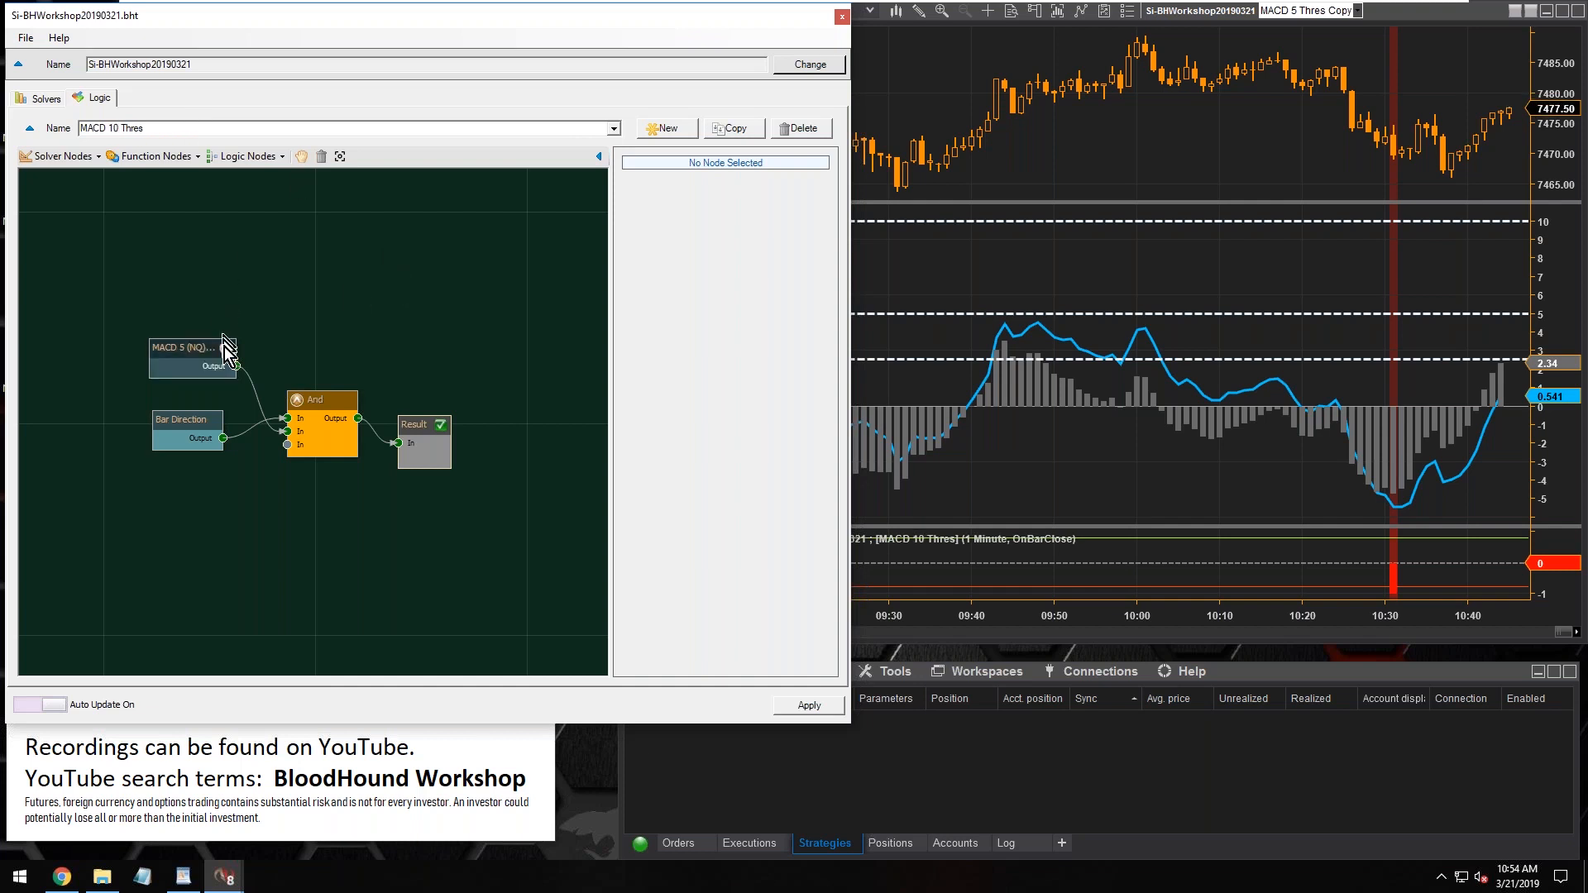
{"action": "left_click", "coordinate": [225, 348]}
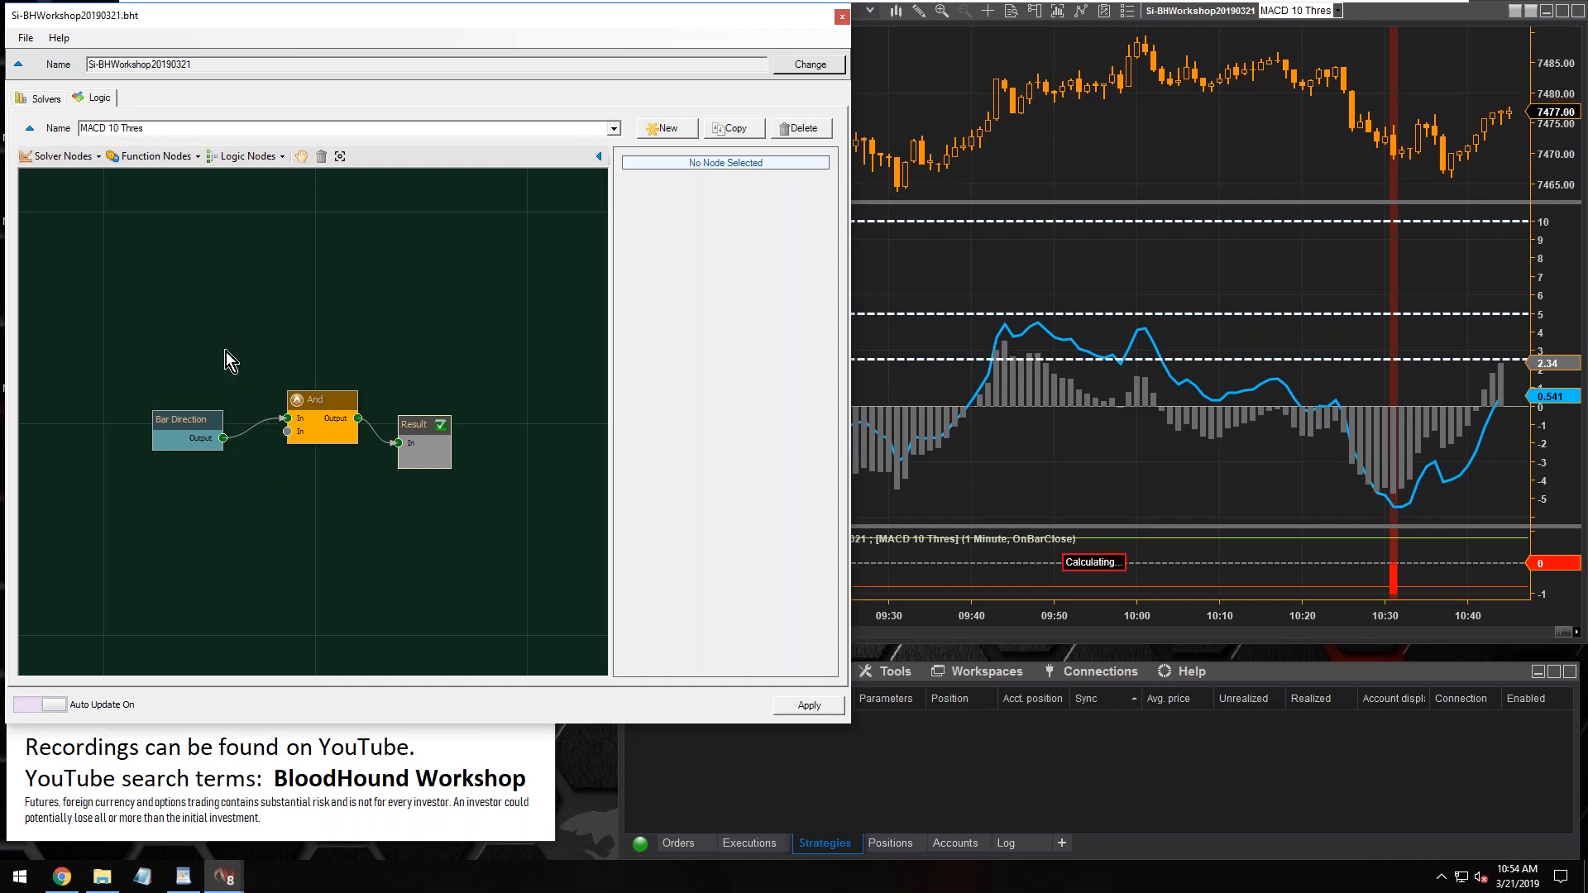
{"action": "left_click", "coordinate": [53, 162]}
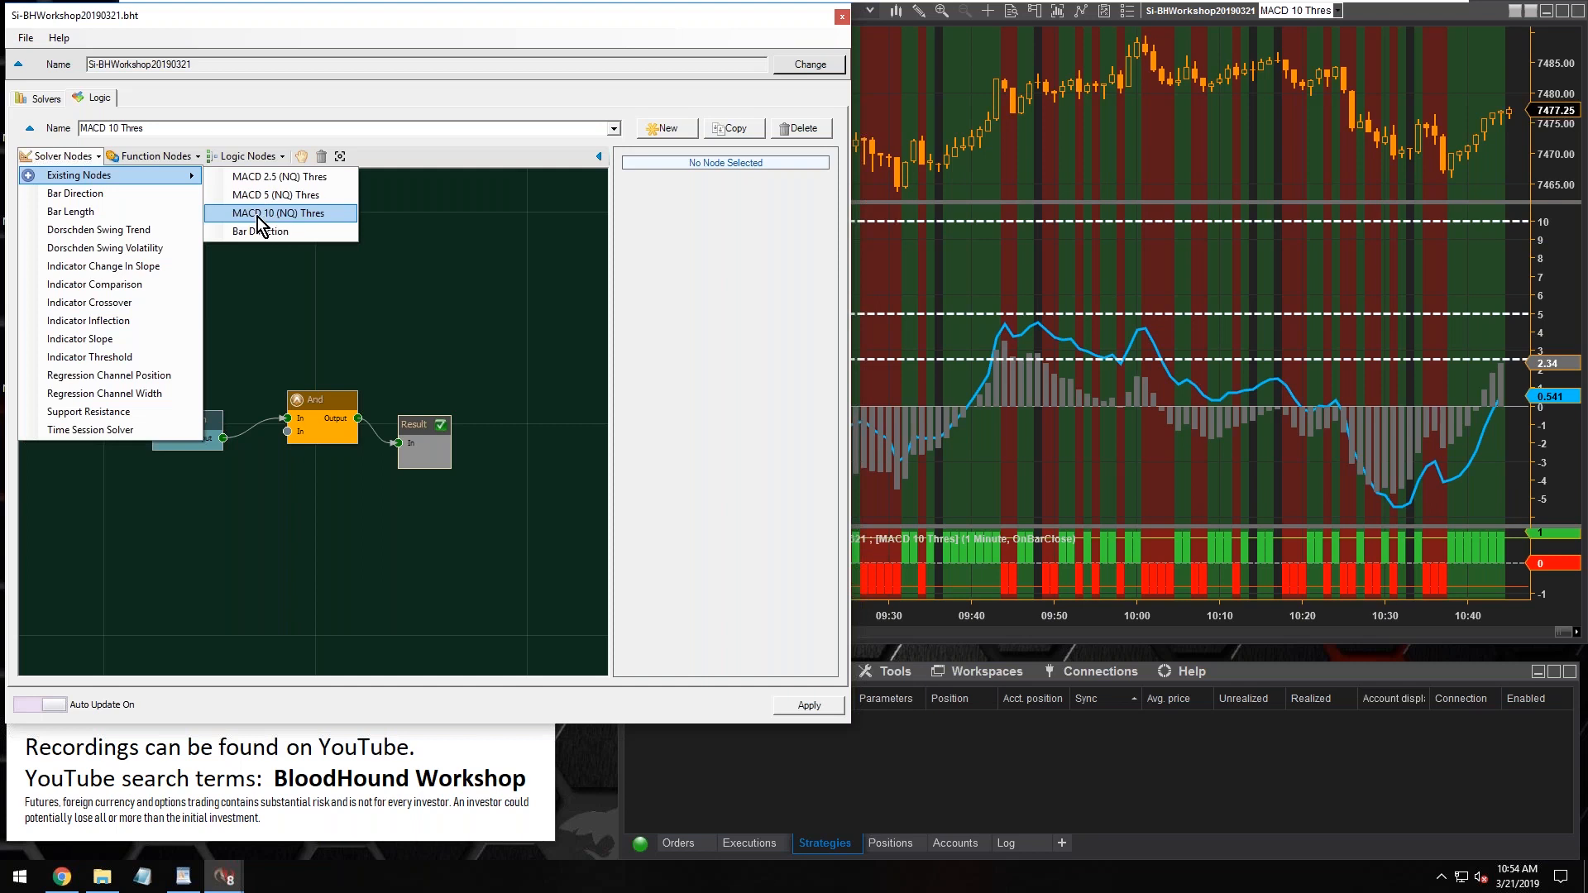
{"action": "left_click", "coordinate": [256, 214]}
{"action": "mouse_move", "coordinate": [339, 431]}
{"action": "left_mouse_down"}
{"action": "mouse_move", "coordinate": [160, 353]}
{"action": "mouse_move", "coordinate": [328, 409]}
{"action": "left_mouse_up"}
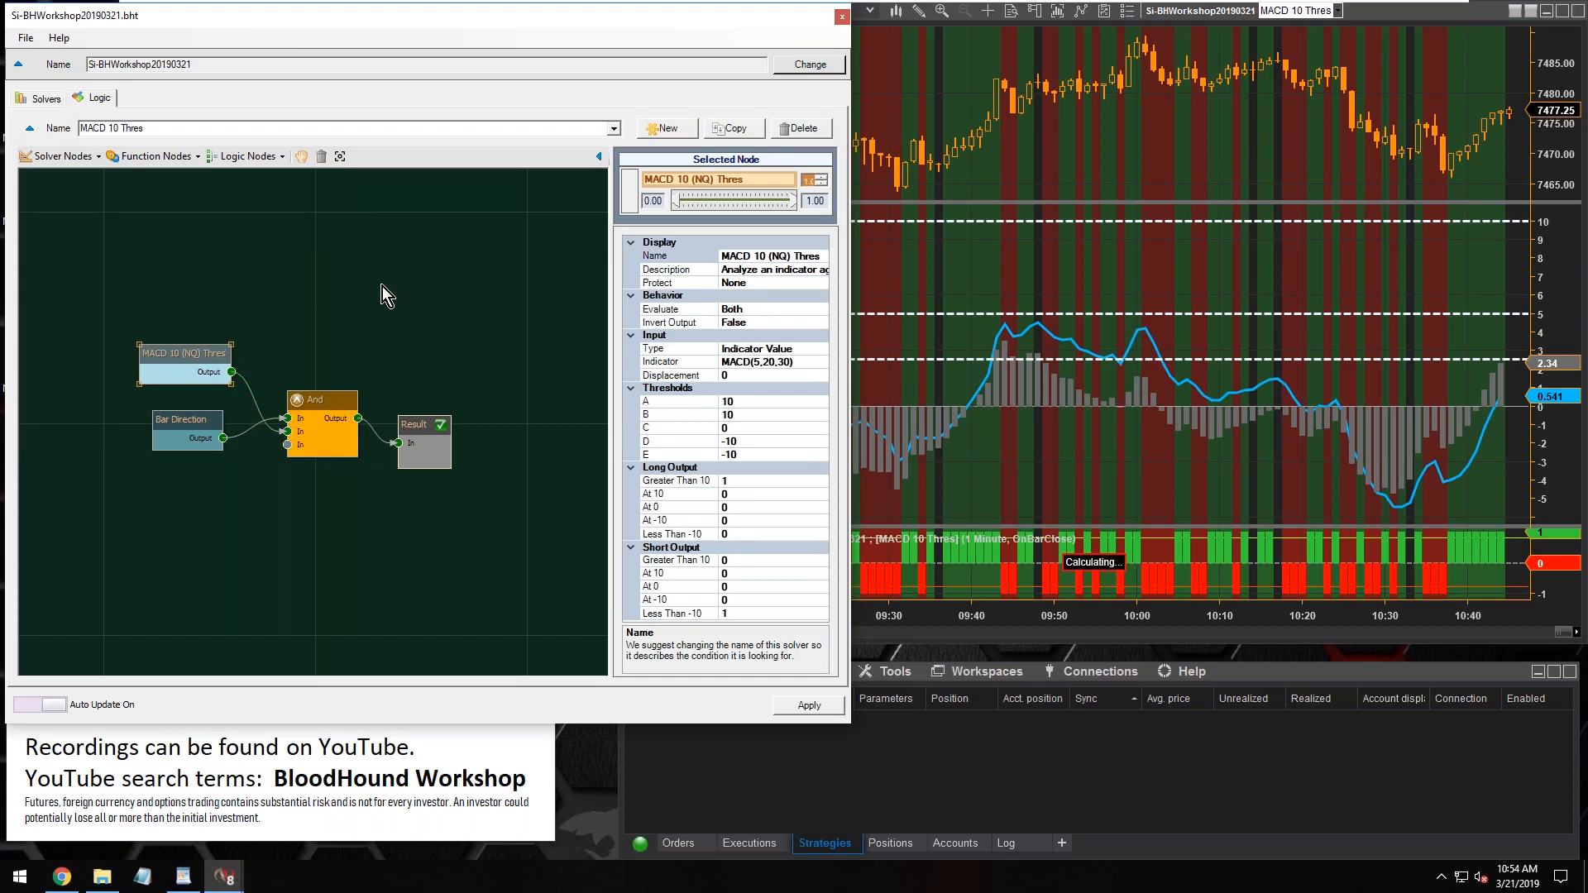
{"action": "left_click", "coordinate": [359, 293]}
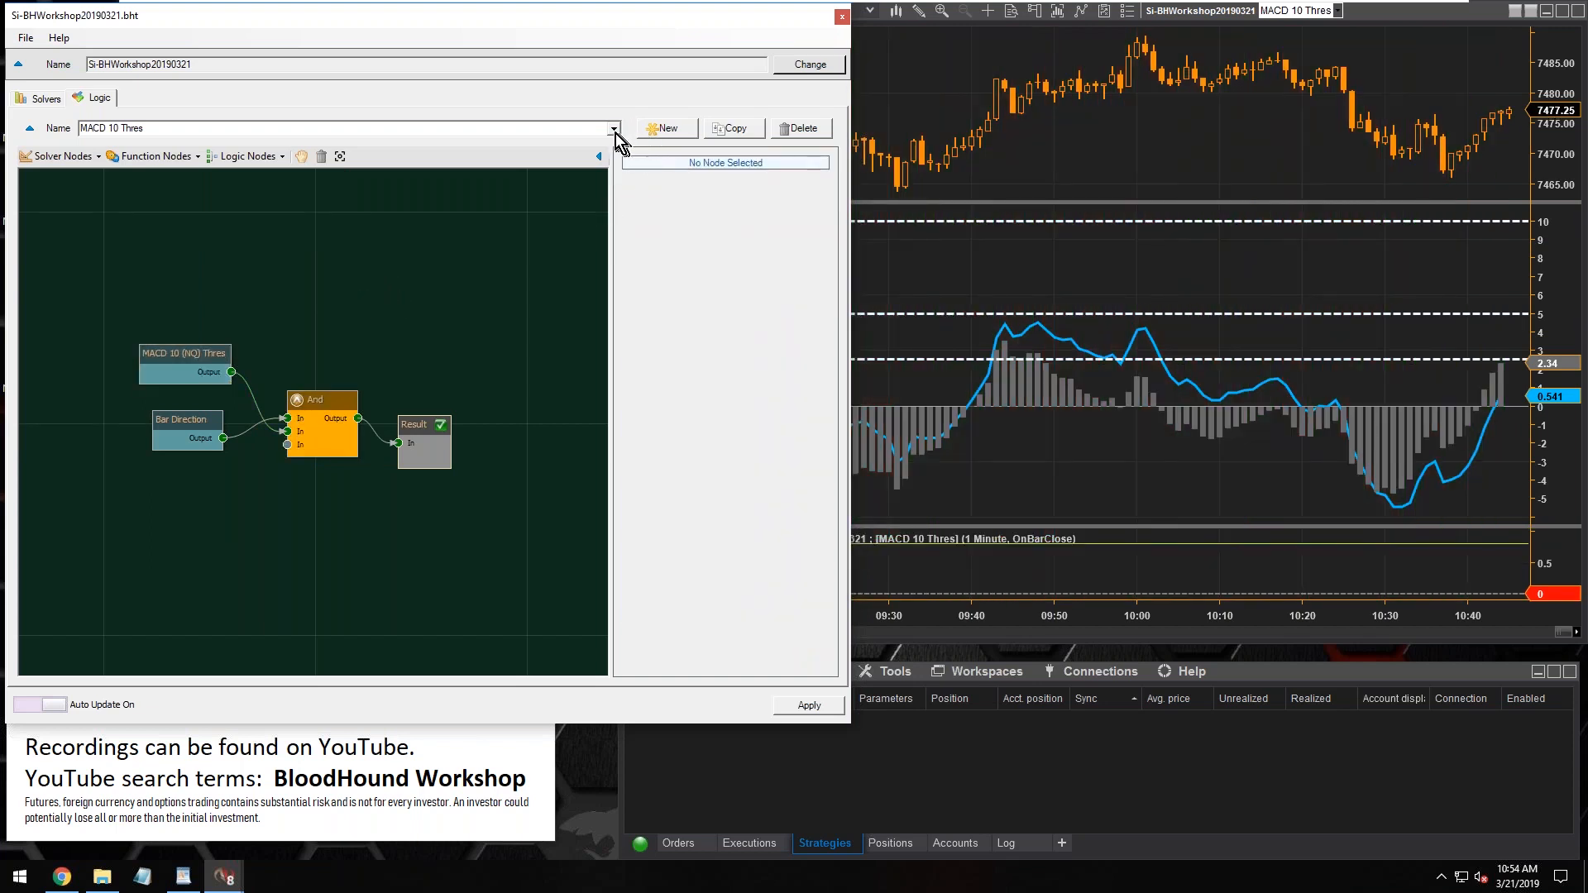
Check the list of logics and thresholds A and B of the MACD 10 (NQ) Thres node, and close the template window
{"action": "left_click", "coordinate": [614, 129]}
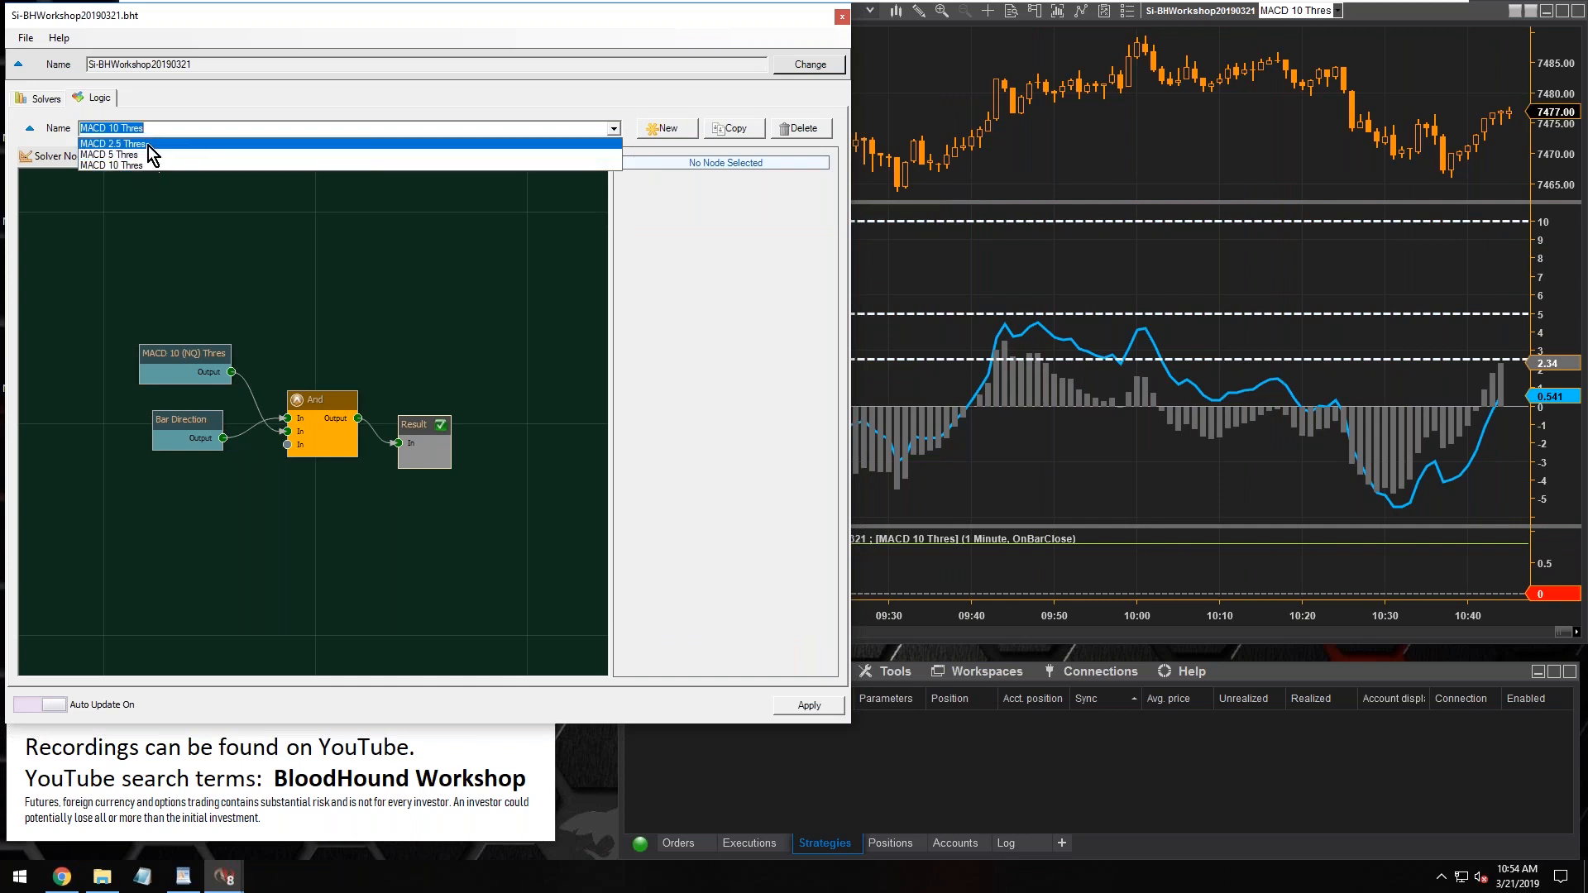
{"action": "left_click", "coordinate": [182, 353]}
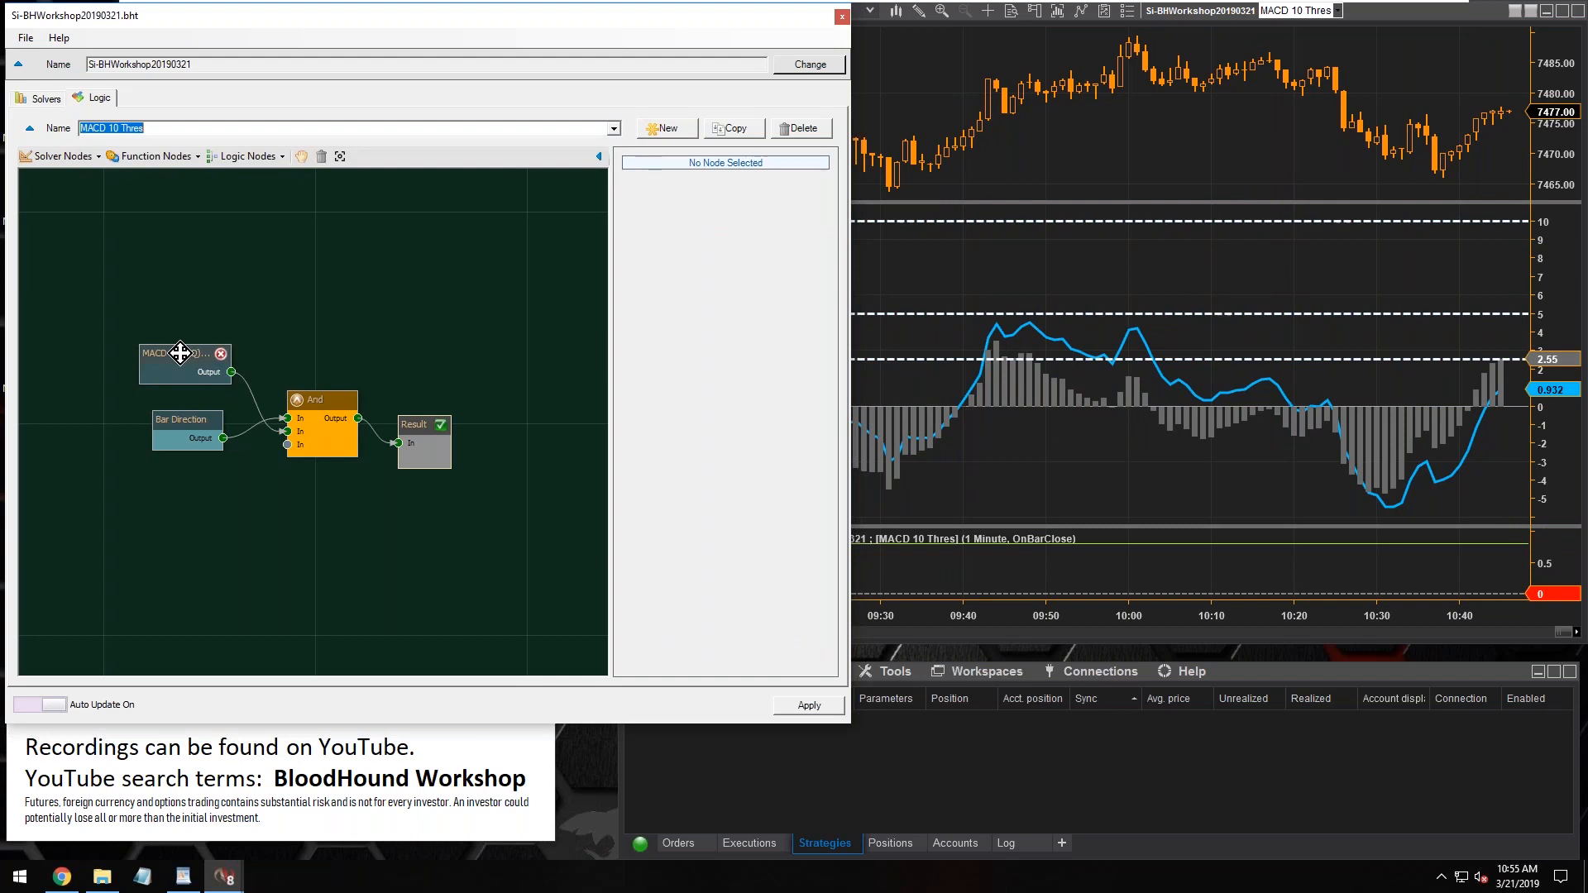
{"action": "left_click", "coordinate": [180, 353]}
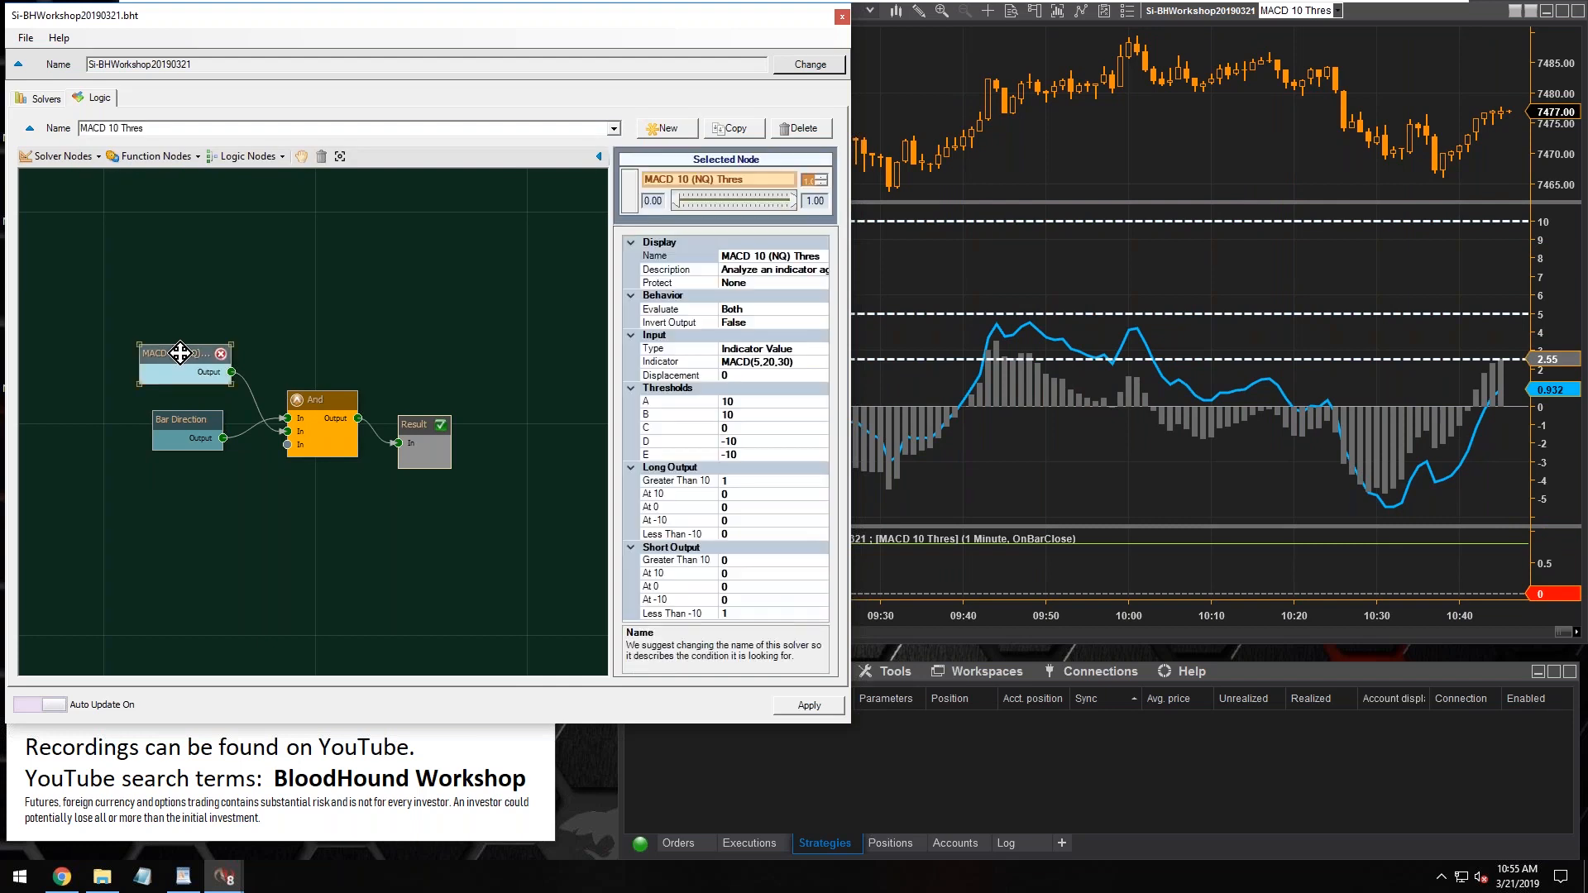
{"action": "left_click", "coordinate": [728, 402]}
{"action": "double_click", "coordinate": [731, 402]}
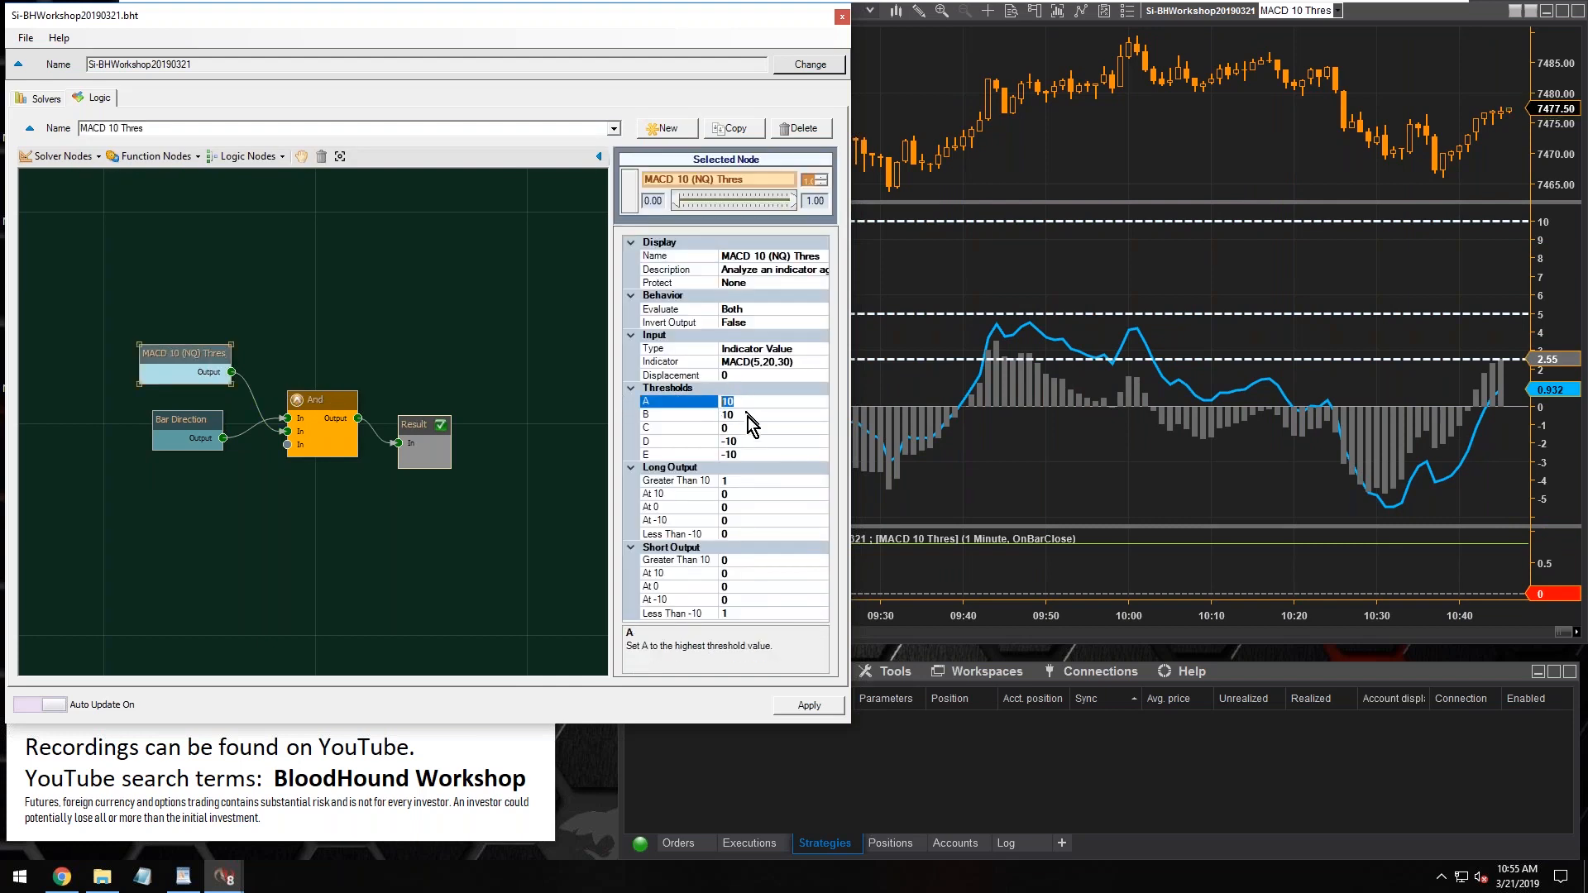
{"action": "left_click", "coordinate": [746, 418]}
{"action": "left_click_drag", "start_coordinate": [733, 416], "coordinate": [721, 414]}
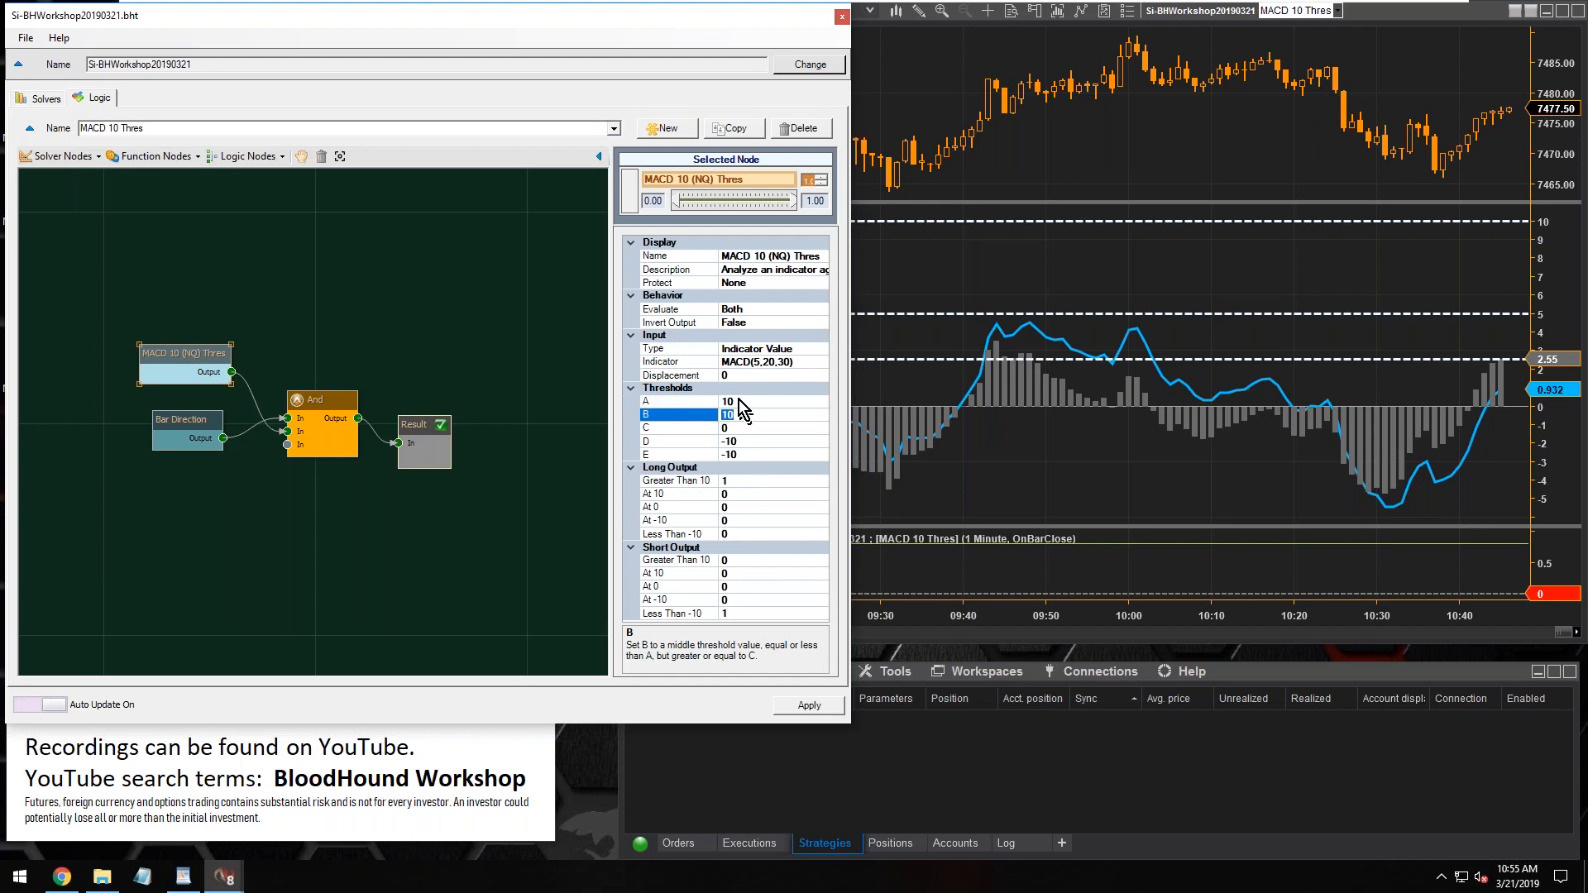
{"action": "left_click", "coordinate": [739, 401]}
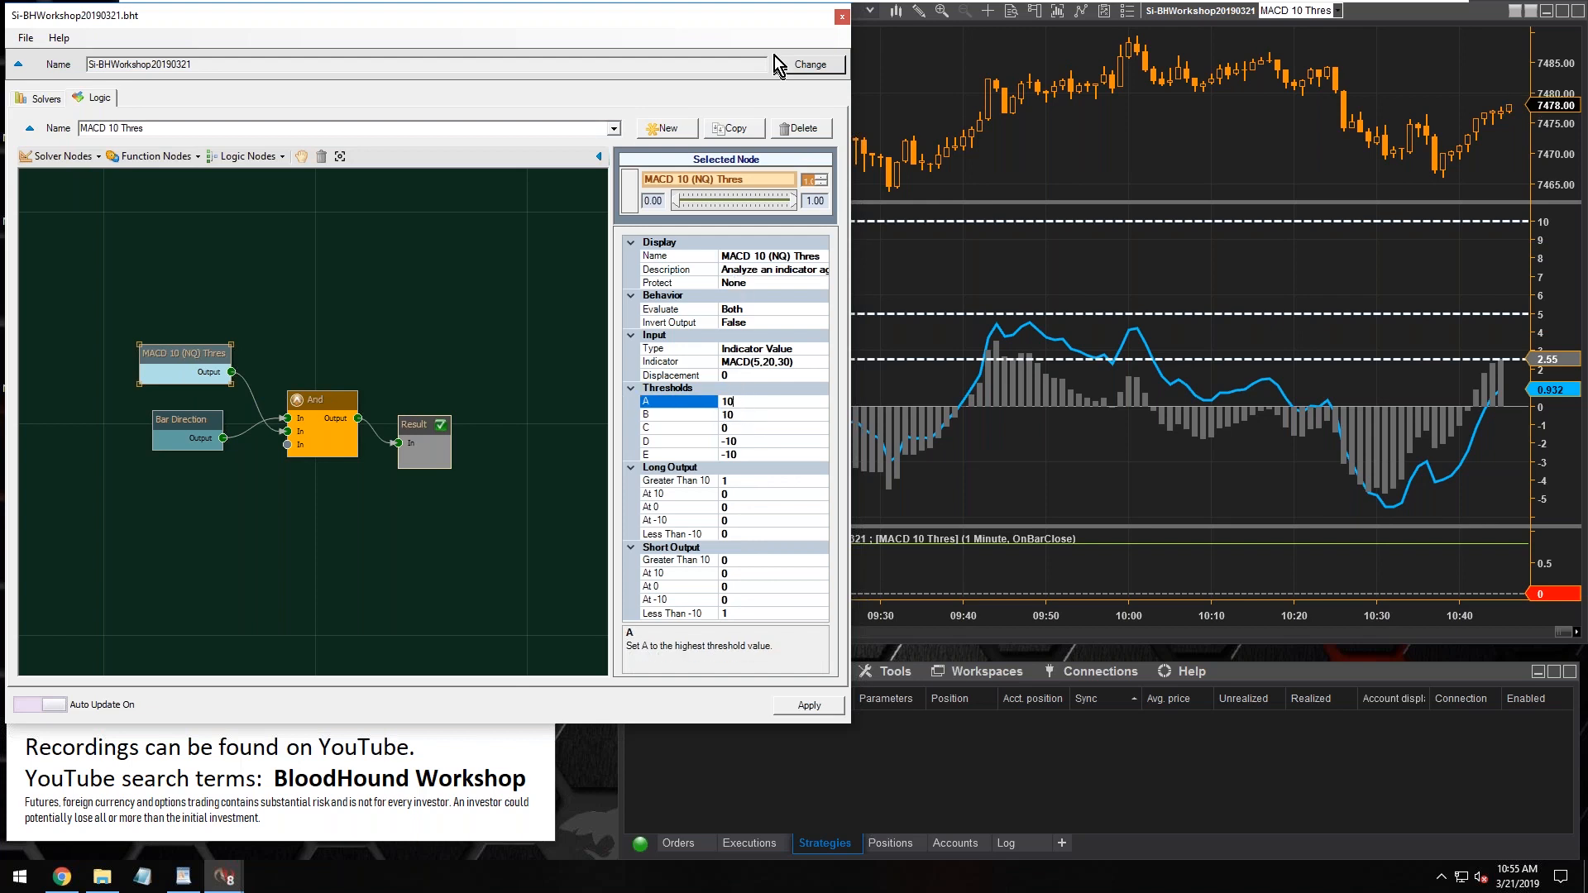
{"action": "left_click", "coordinate": [843, 17]}
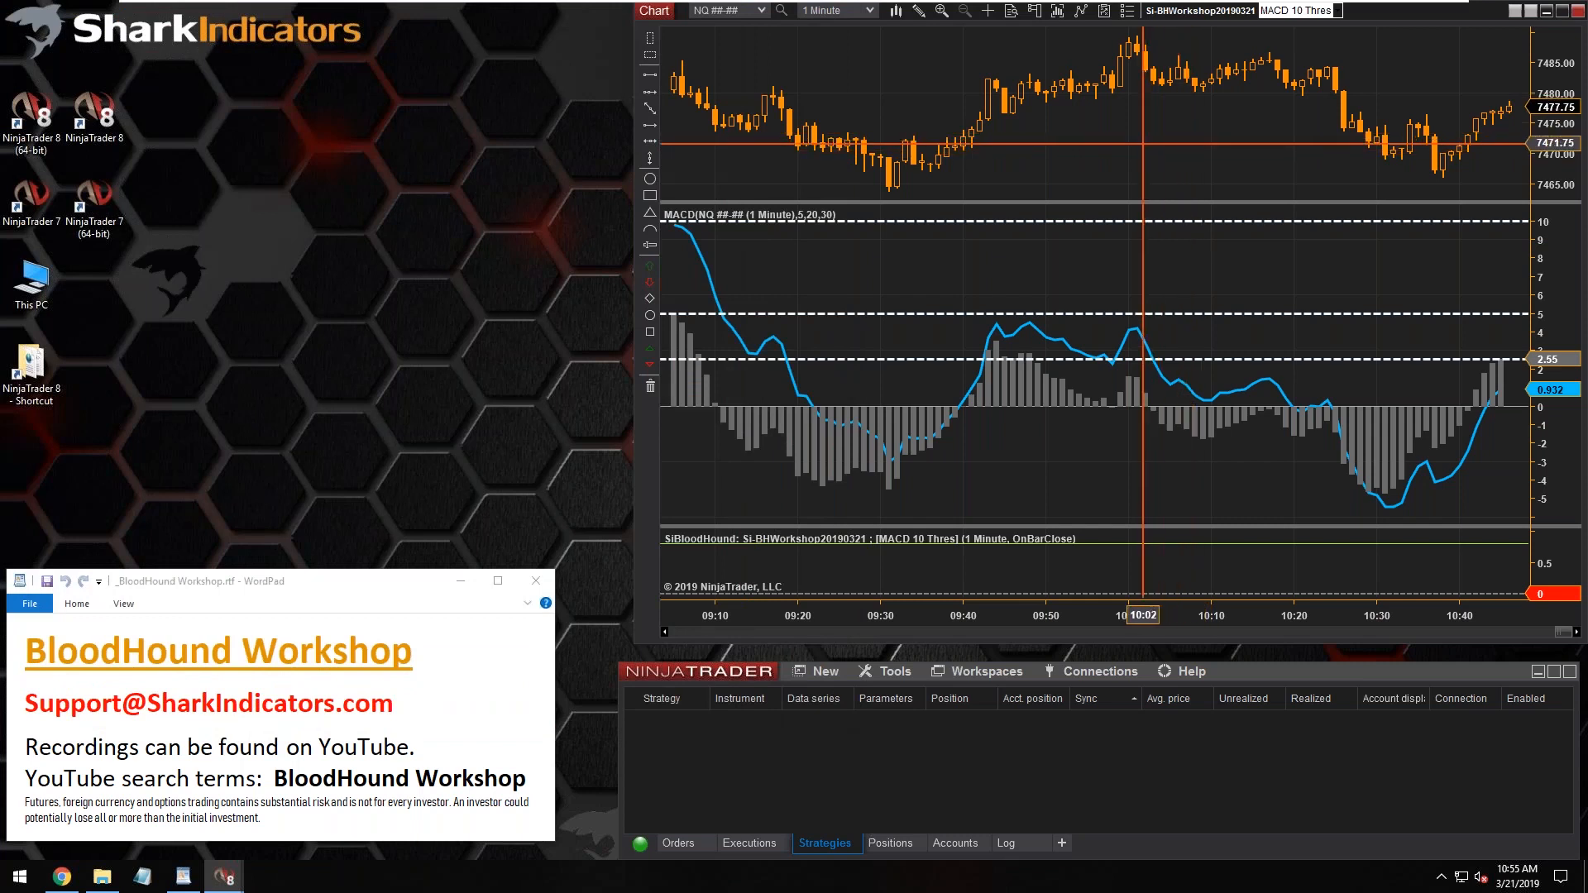
Show the MACD 2.5 Thres logic on the chart and widen the chart window to cover more price history
{"action": "left_click", "coordinate": [1339, 12]}
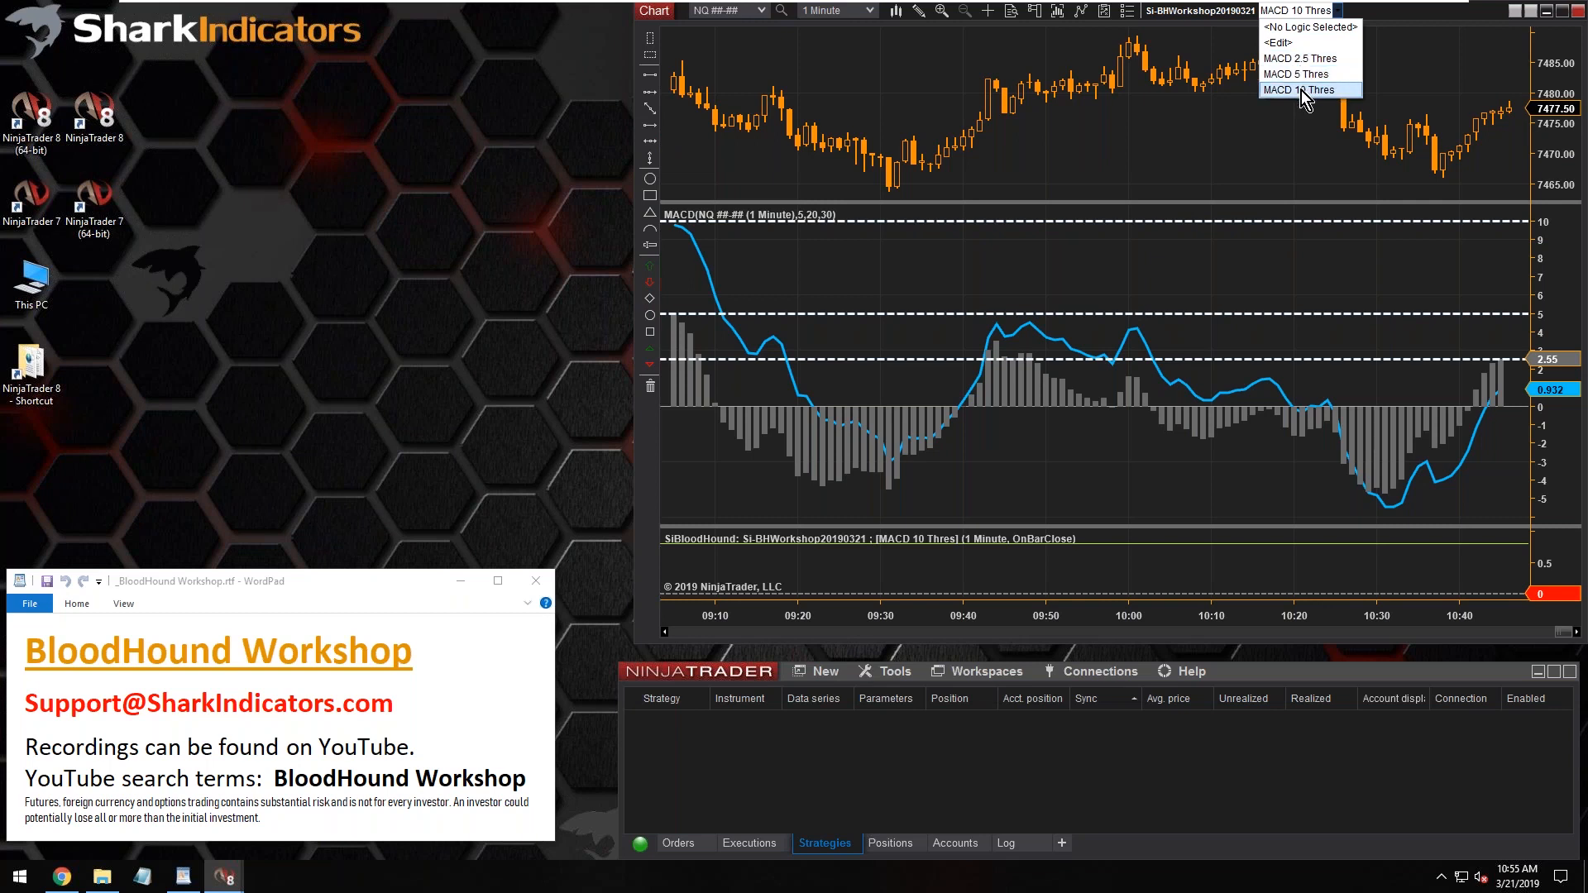
{"action": "left_click", "coordinate": [1299, 61]}
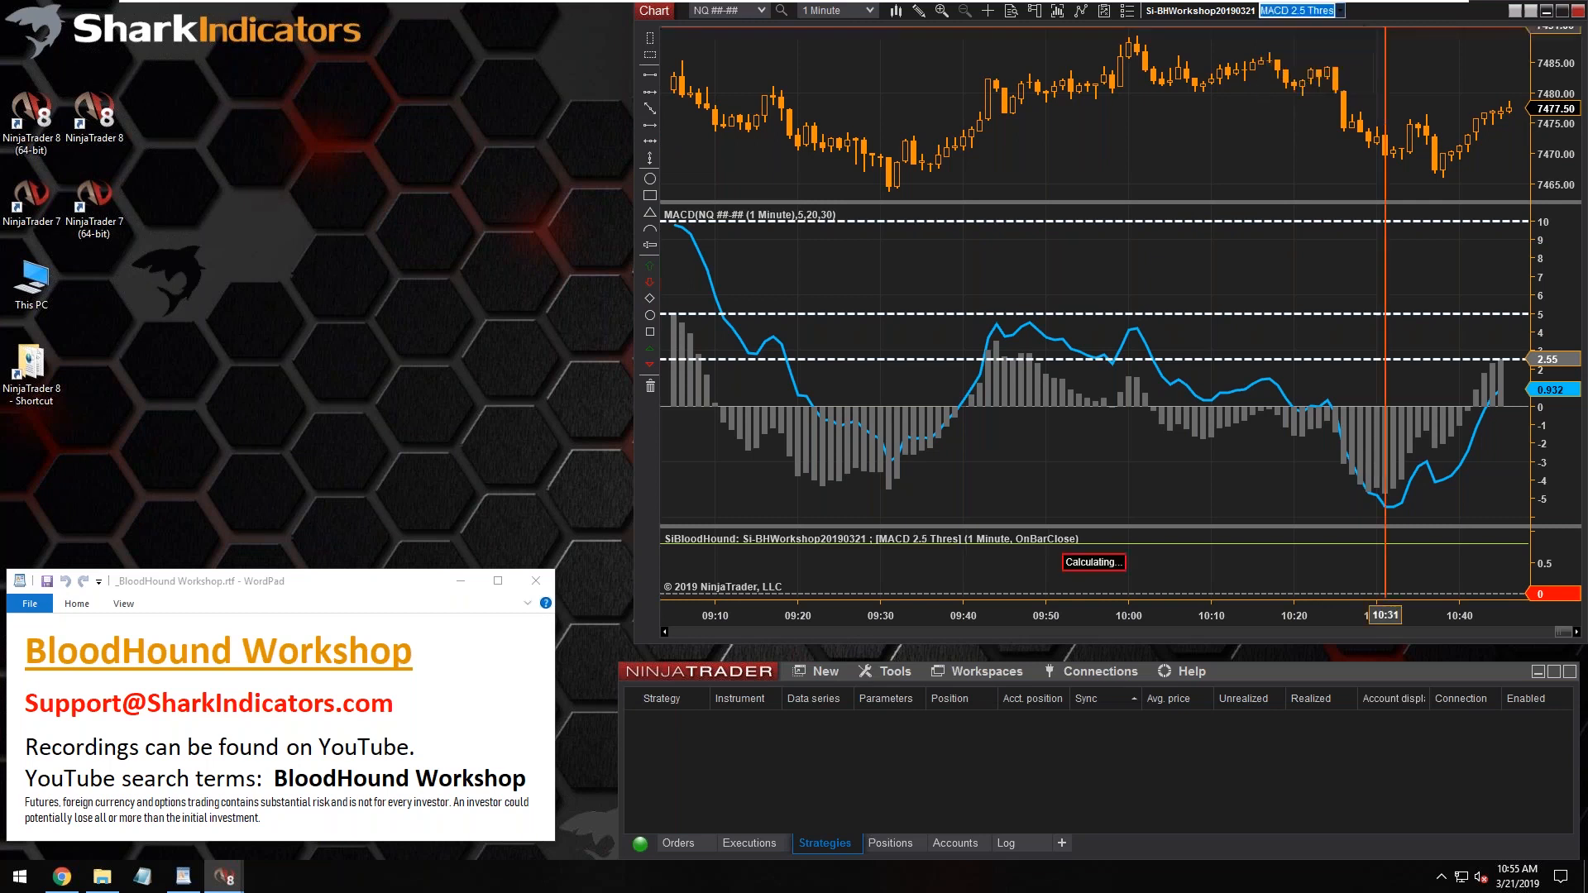
{"action": "left_click_drag", "start_coordinate": [637, 271], "coordinate": [234, 271]}
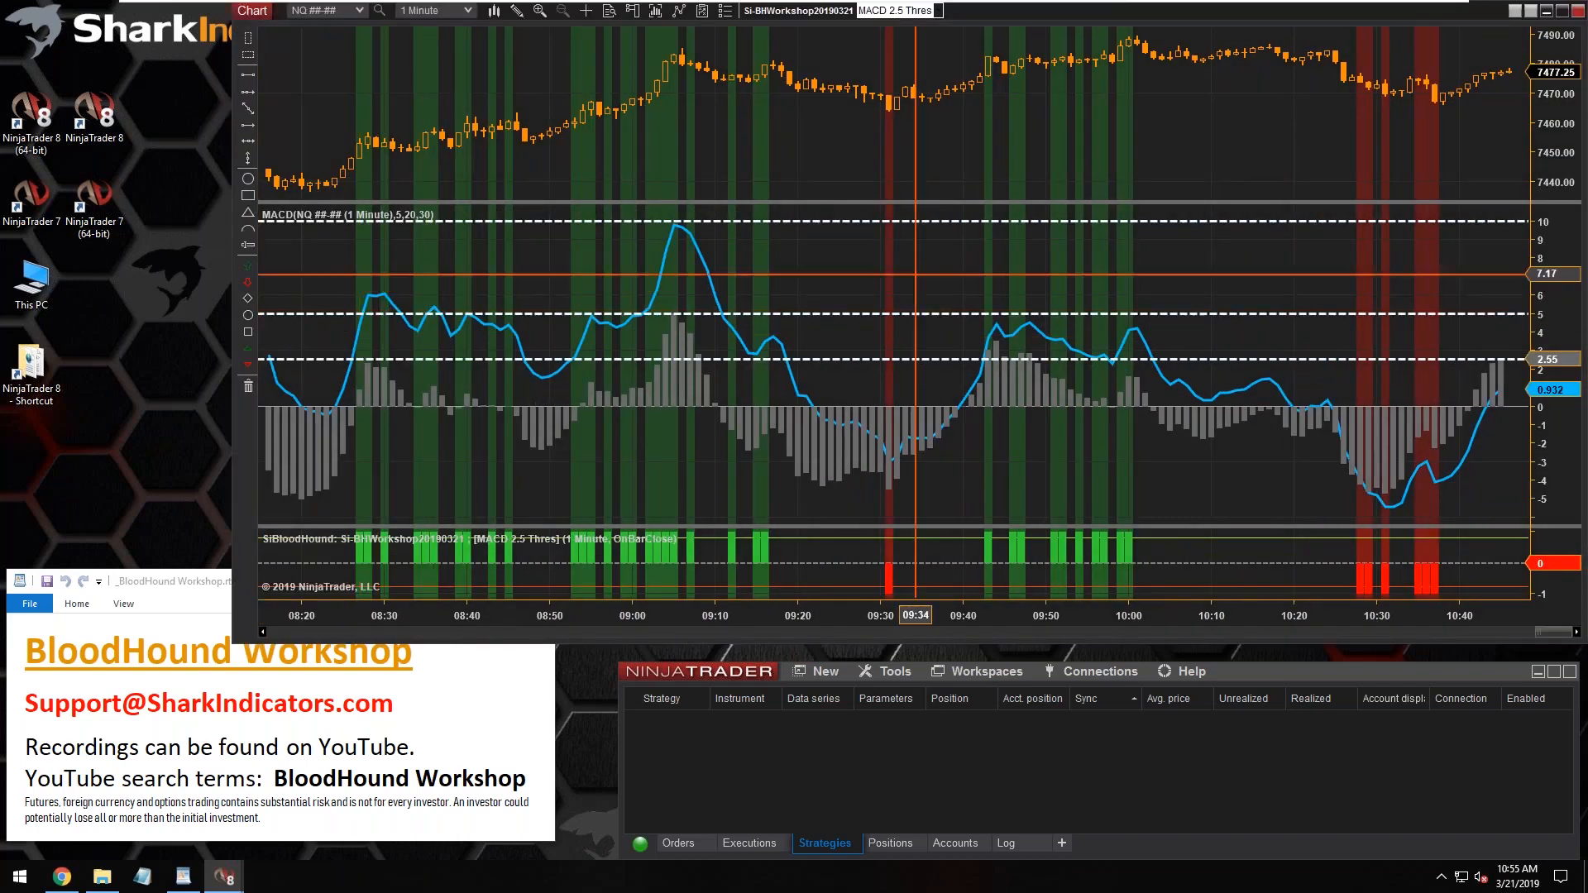
Review the earlier MACD 2.5 Thres signals back to about 04:50 and enlarge the price panel above the MACD
{"action": "scroll", "coordinate": [975, 299], "scroll_direction": "up", "scroll_amount": 15}
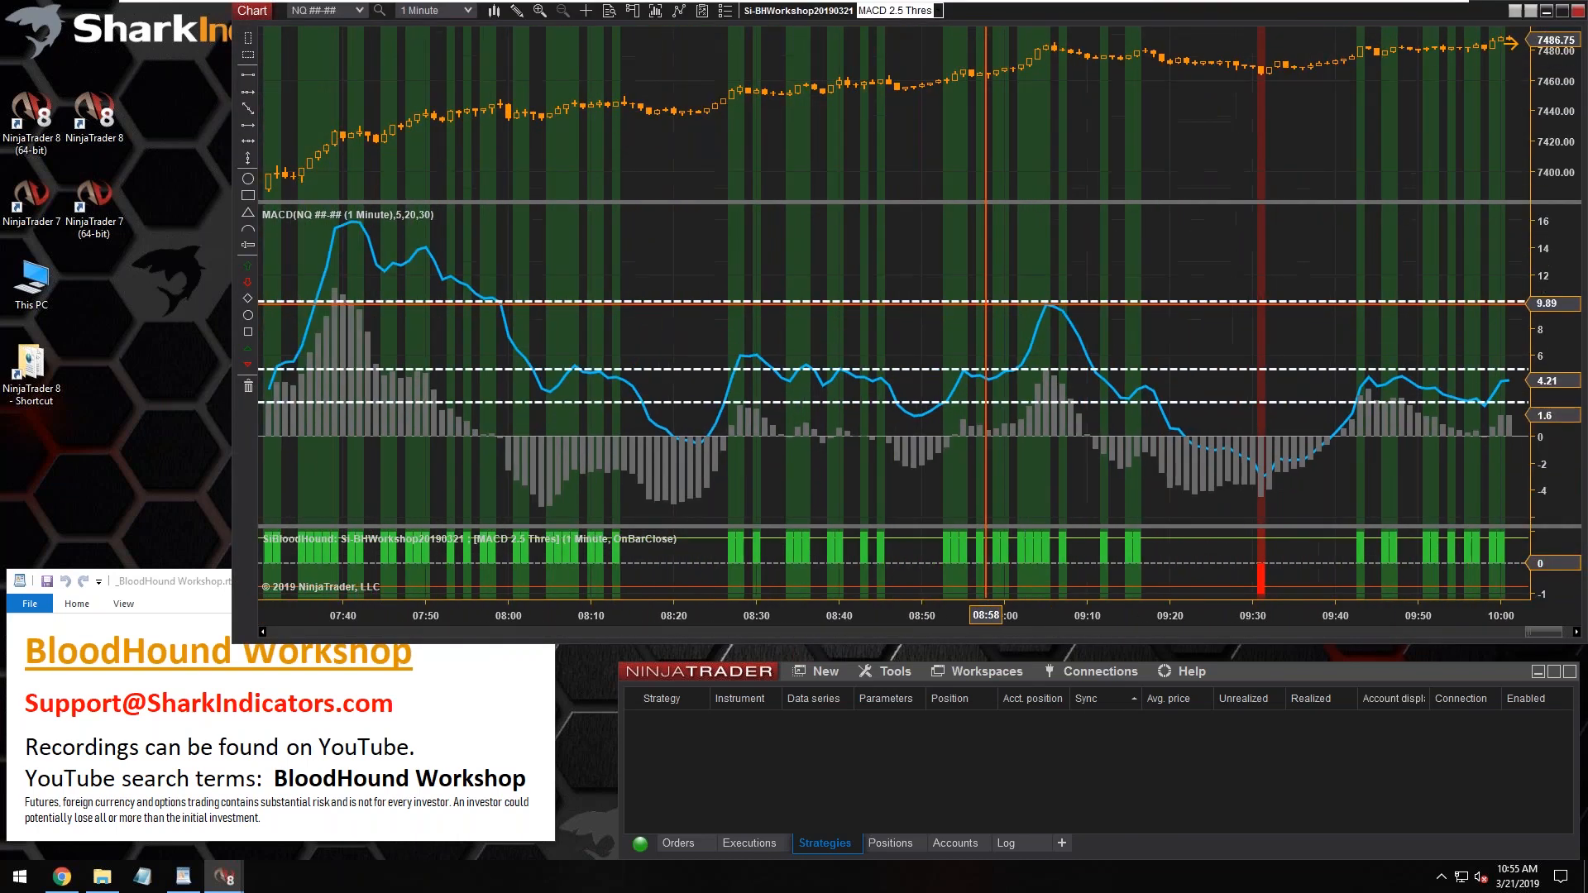
{"action": "scroll", "coordinate": [986, 302], "scroll_direction": "up", "scroll_amount": 20}
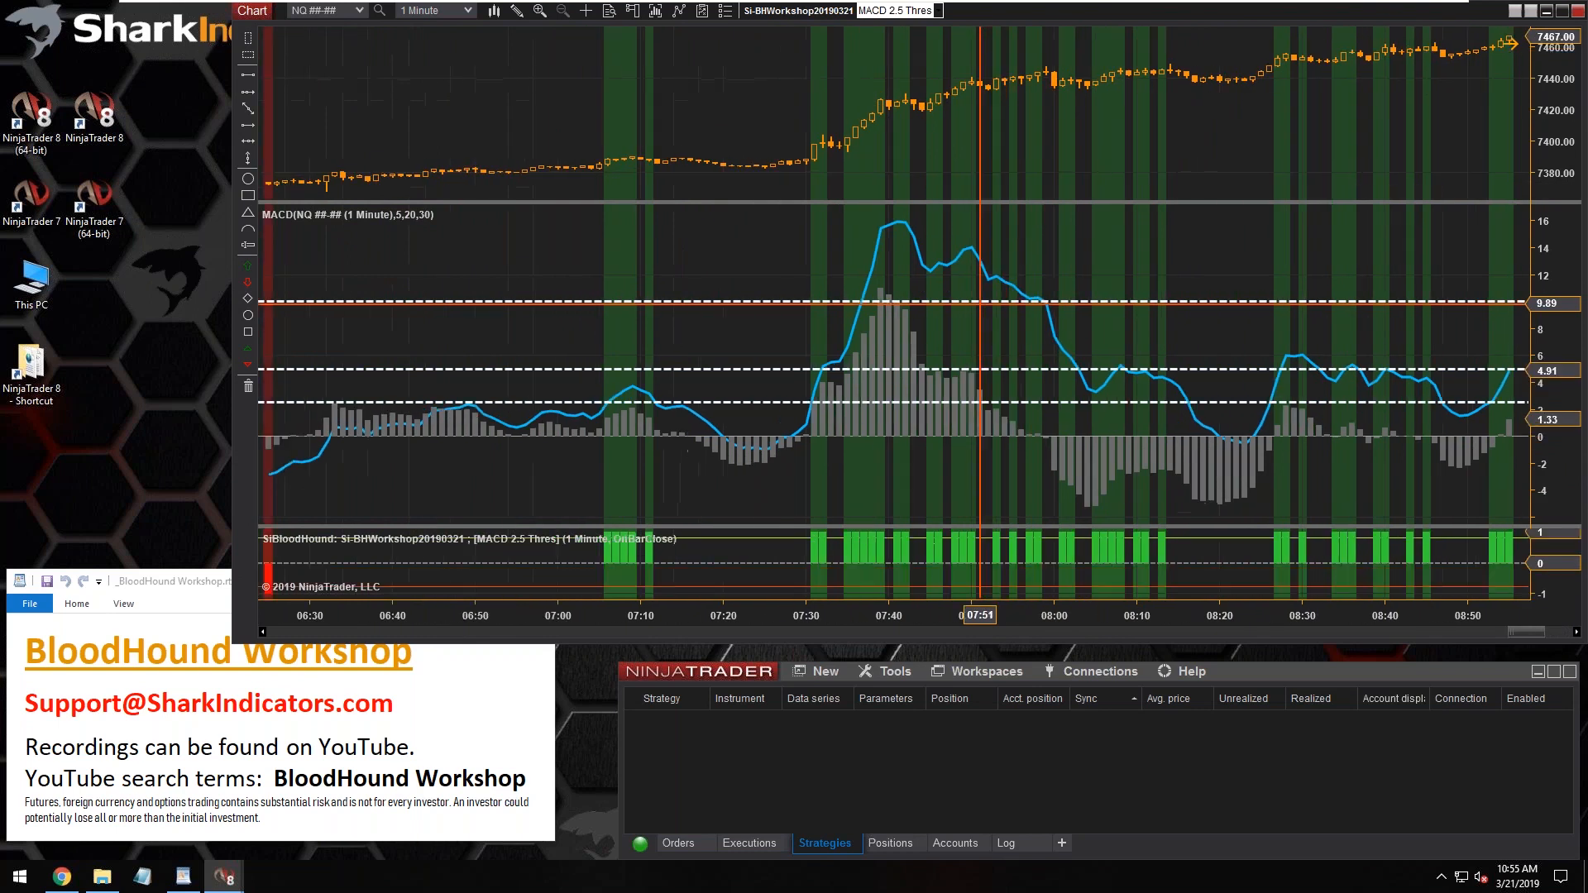
{"action": "scroll", "coordinate": [979, 303], "scroll_direction": "up", "scroll_amount": 18}
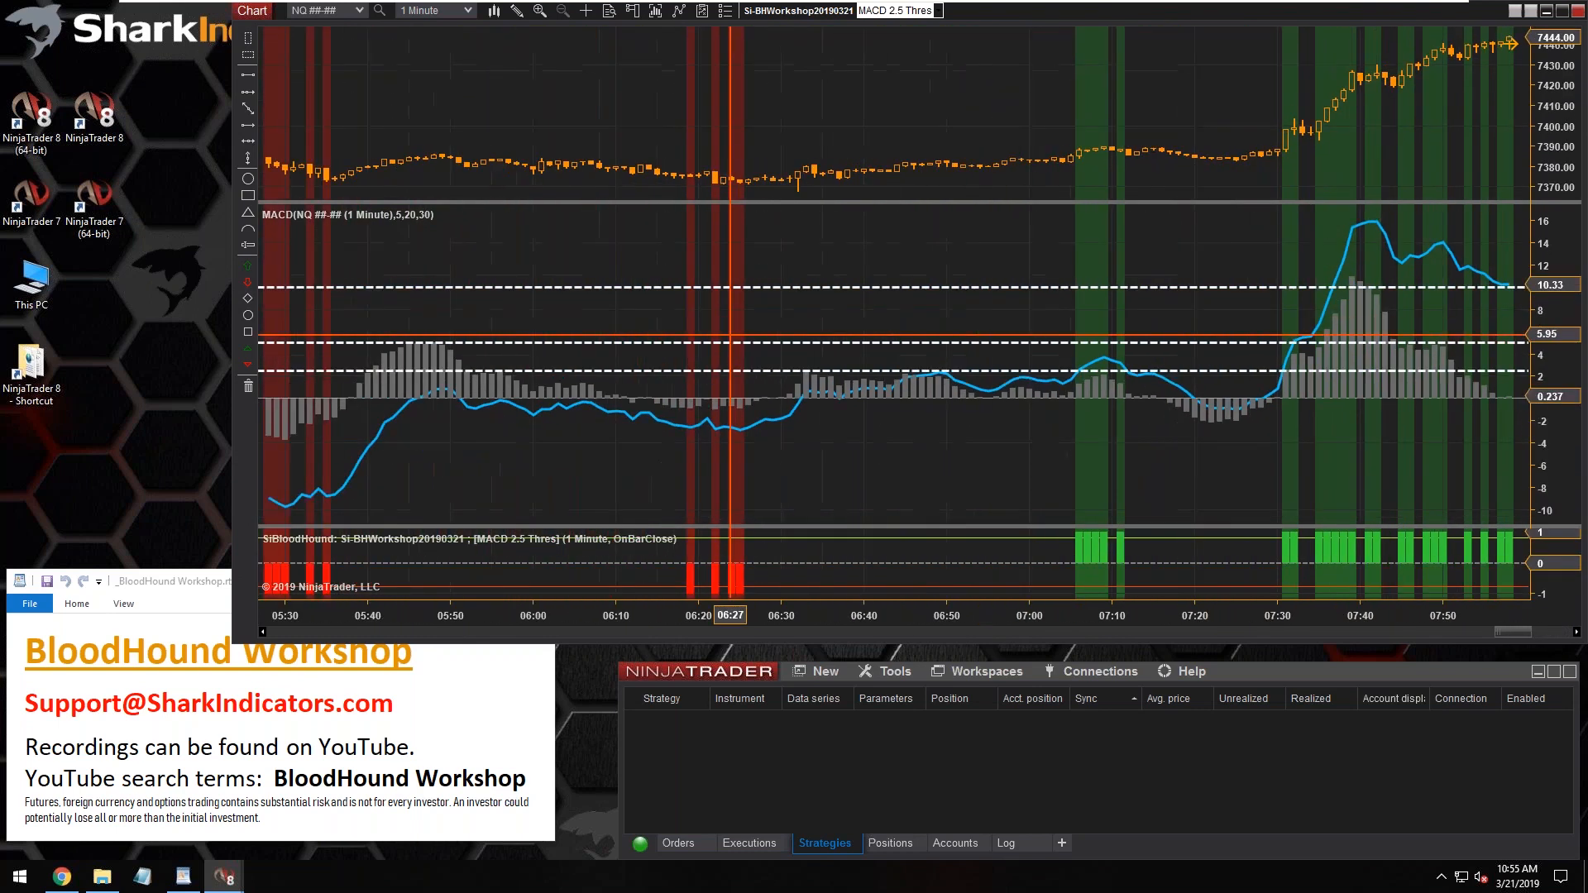
{"action": "scroll", "coordinate": [730, 336], "scroll_direction": "up", "scroll_amount": 5}
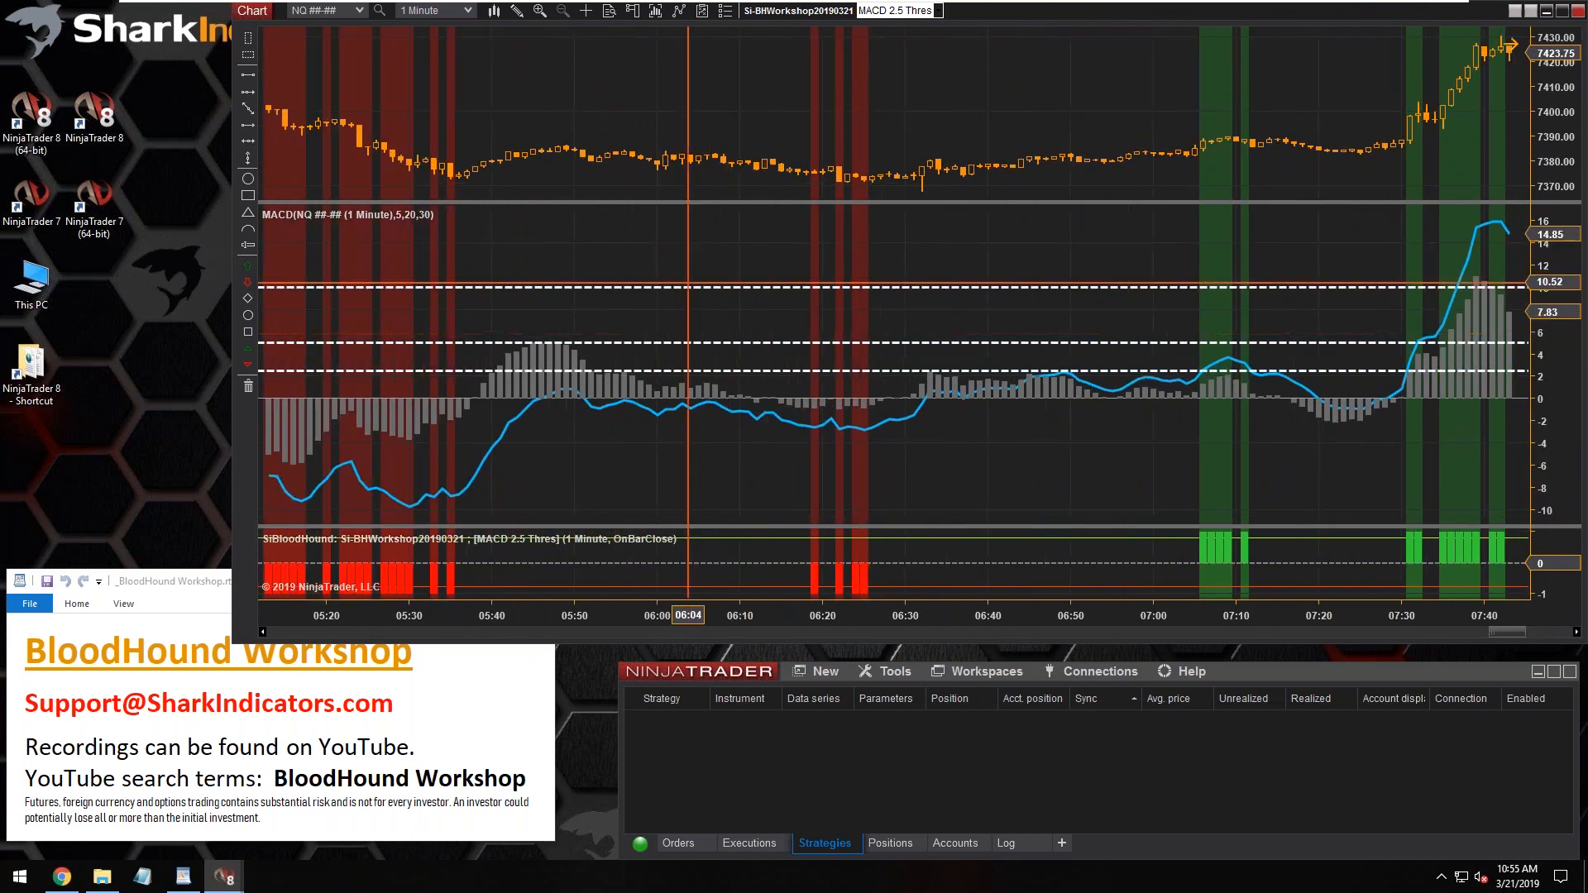
{"action": "scroll", "coordinate": [764, 279], "scroll_direction": "up", "scroll_amount": 9}
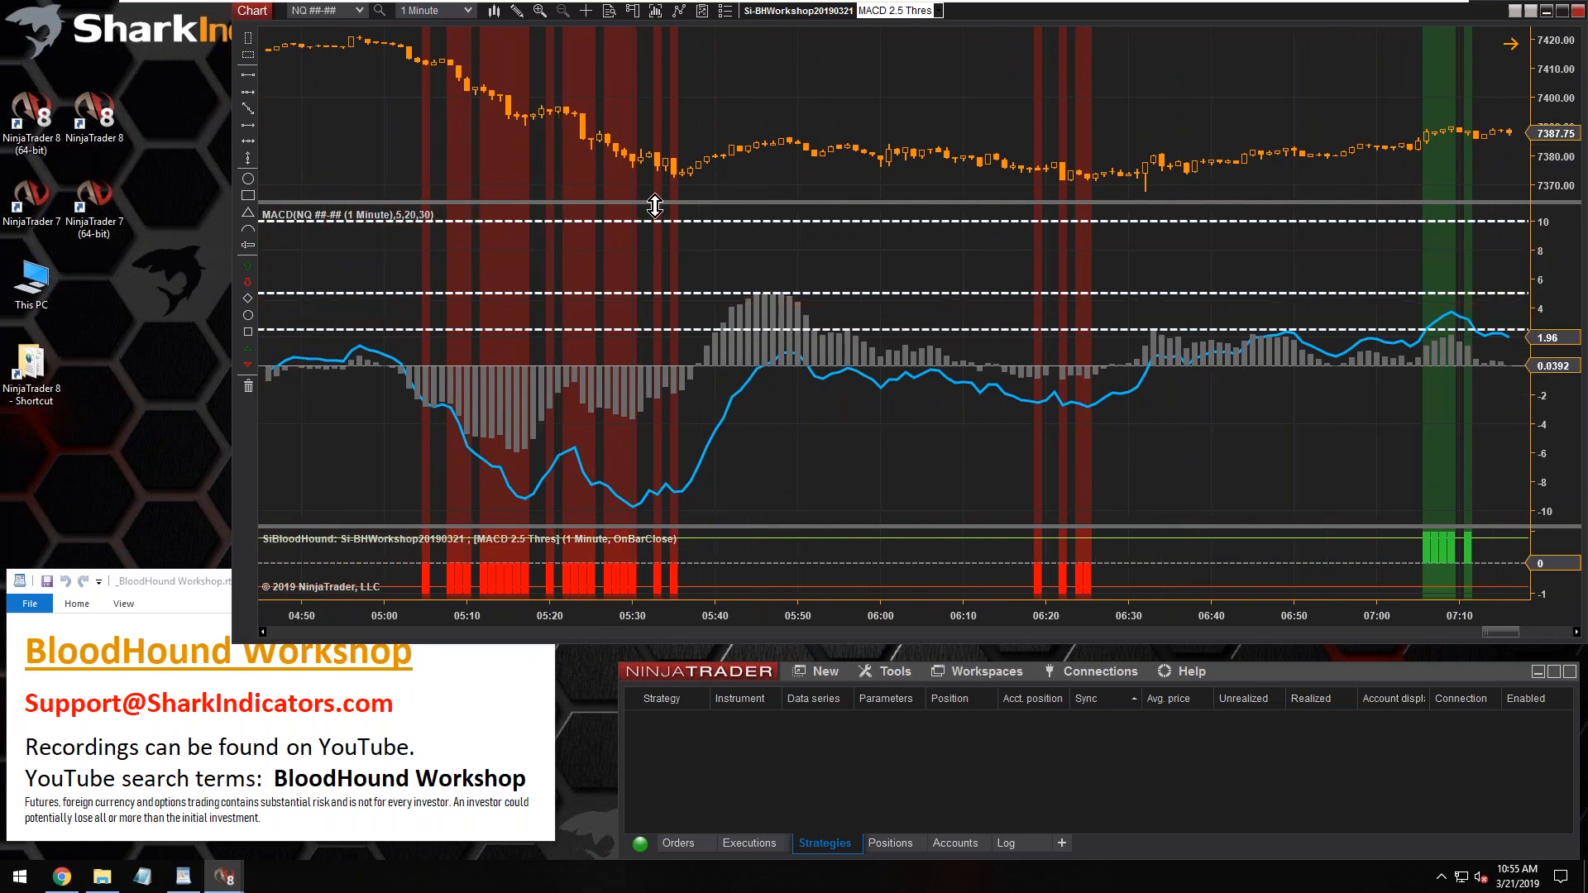
{"action": "left_click_drag", "start_coordinate": [648, 204], "coordinate": [659, 343]}
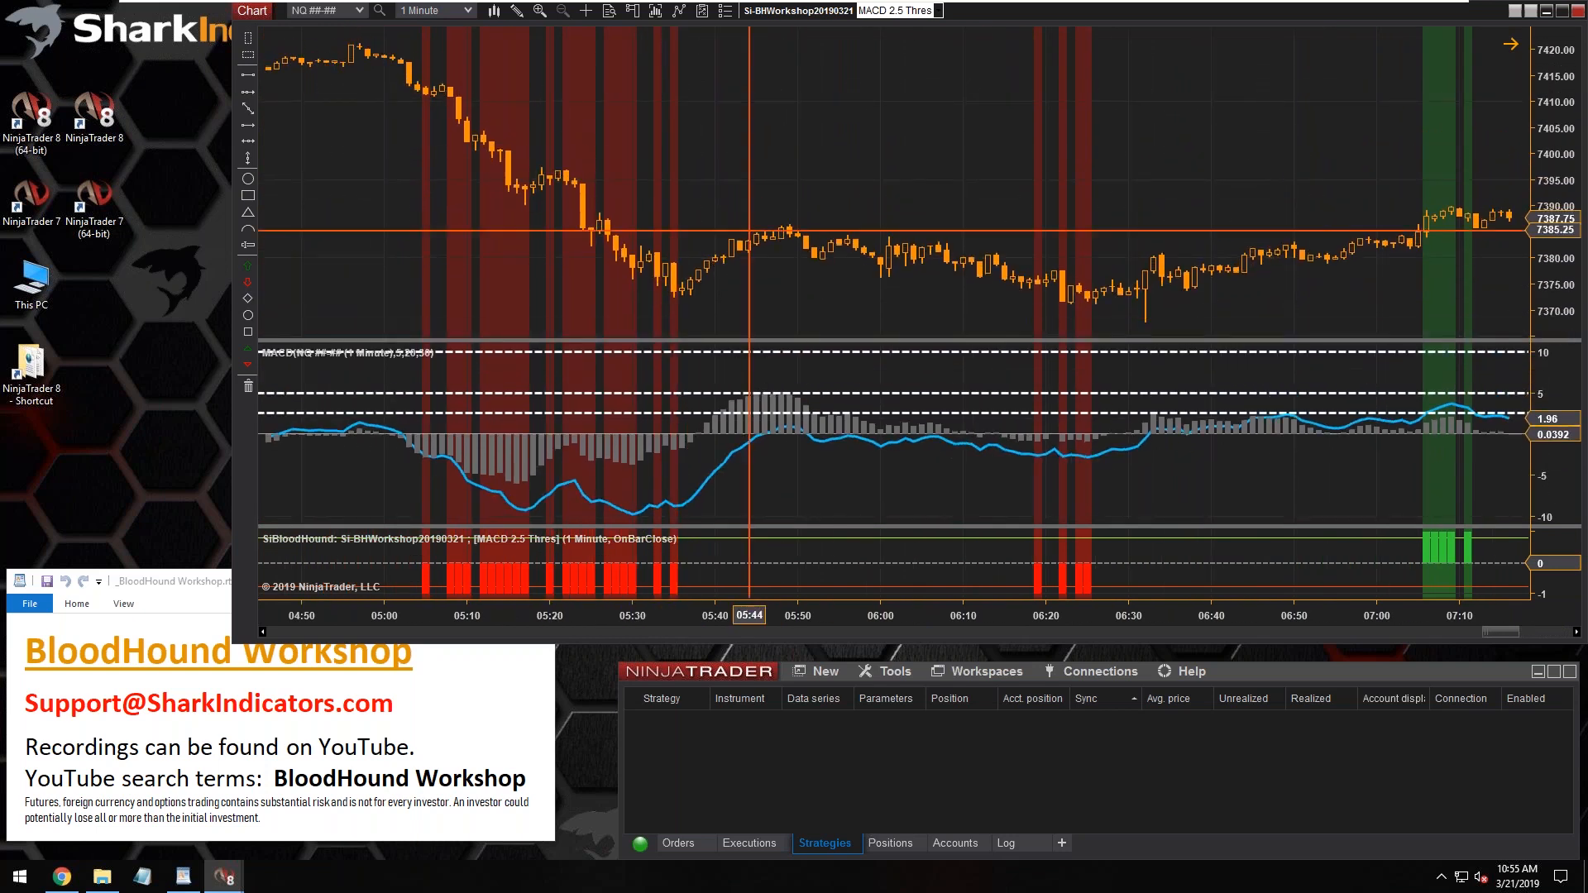
Switch the chart's BloodHound logic to MACD 5 Thres
{"action": "left_click", "coordinate": [939, 11]}
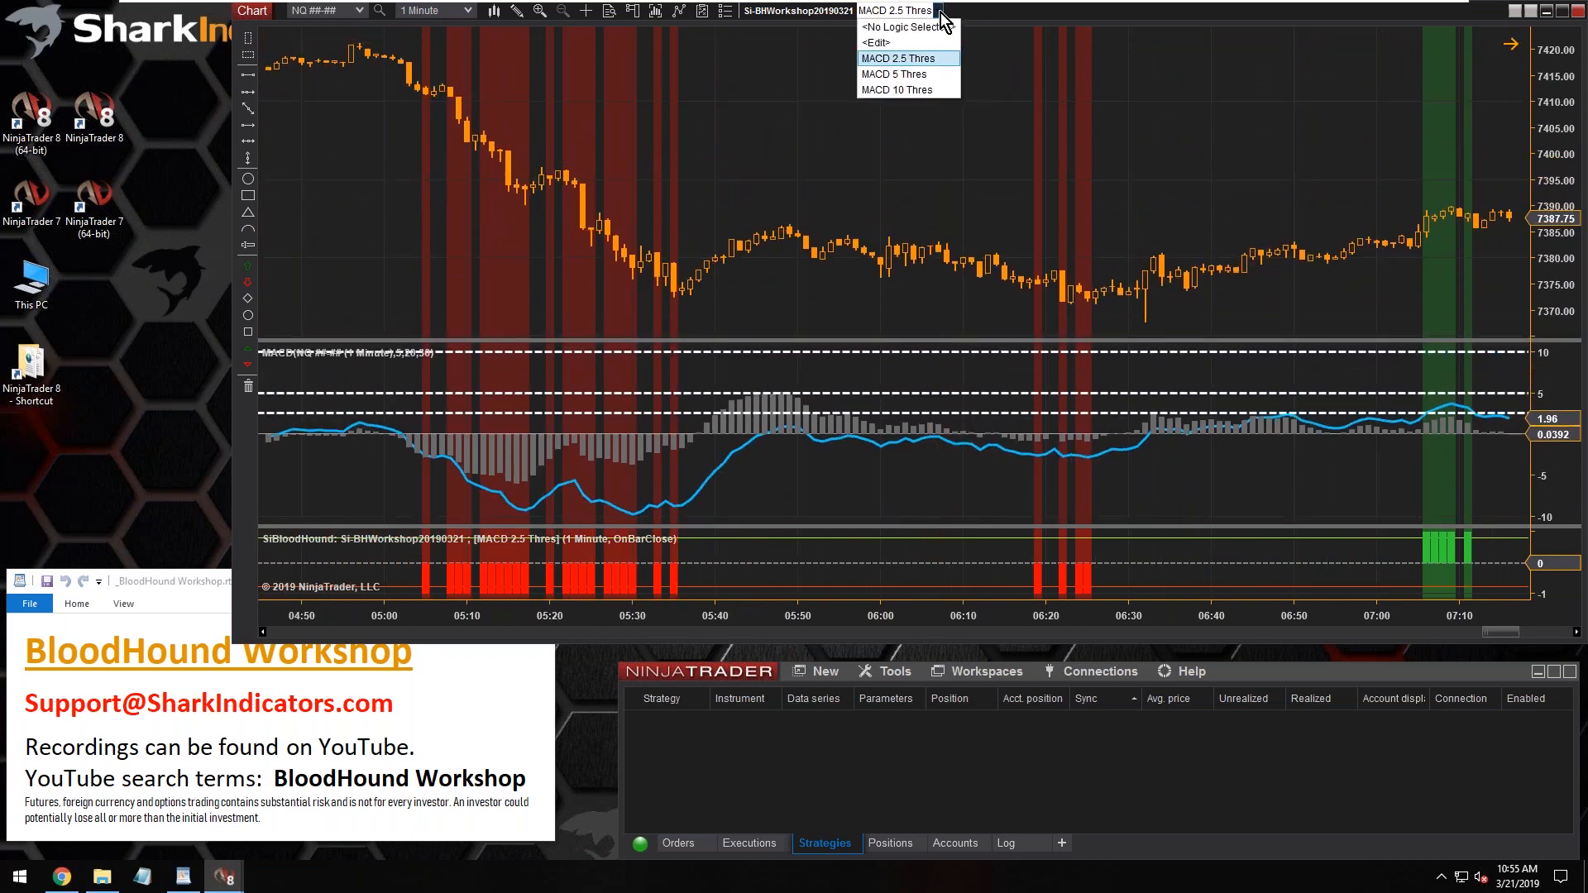
{"action": "left_click", "coordinate": [894, 74]}
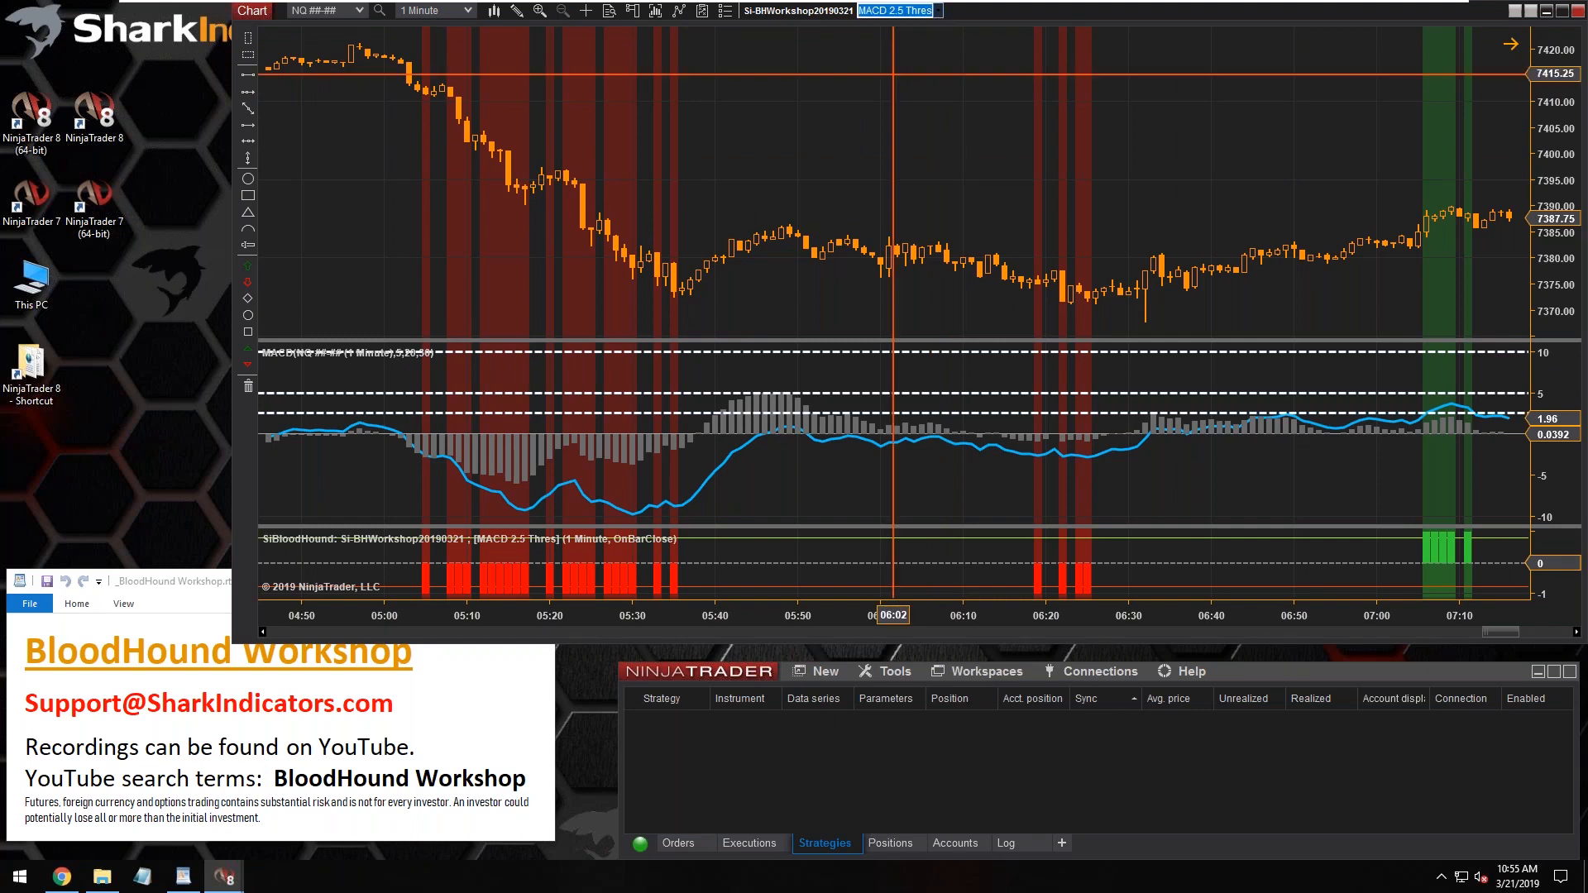
Display the MACD 5 Thres logic on the chart and review its signals between about 07:00 and 09:20
{"action": "left_click", "coordinate": [939, 11]}
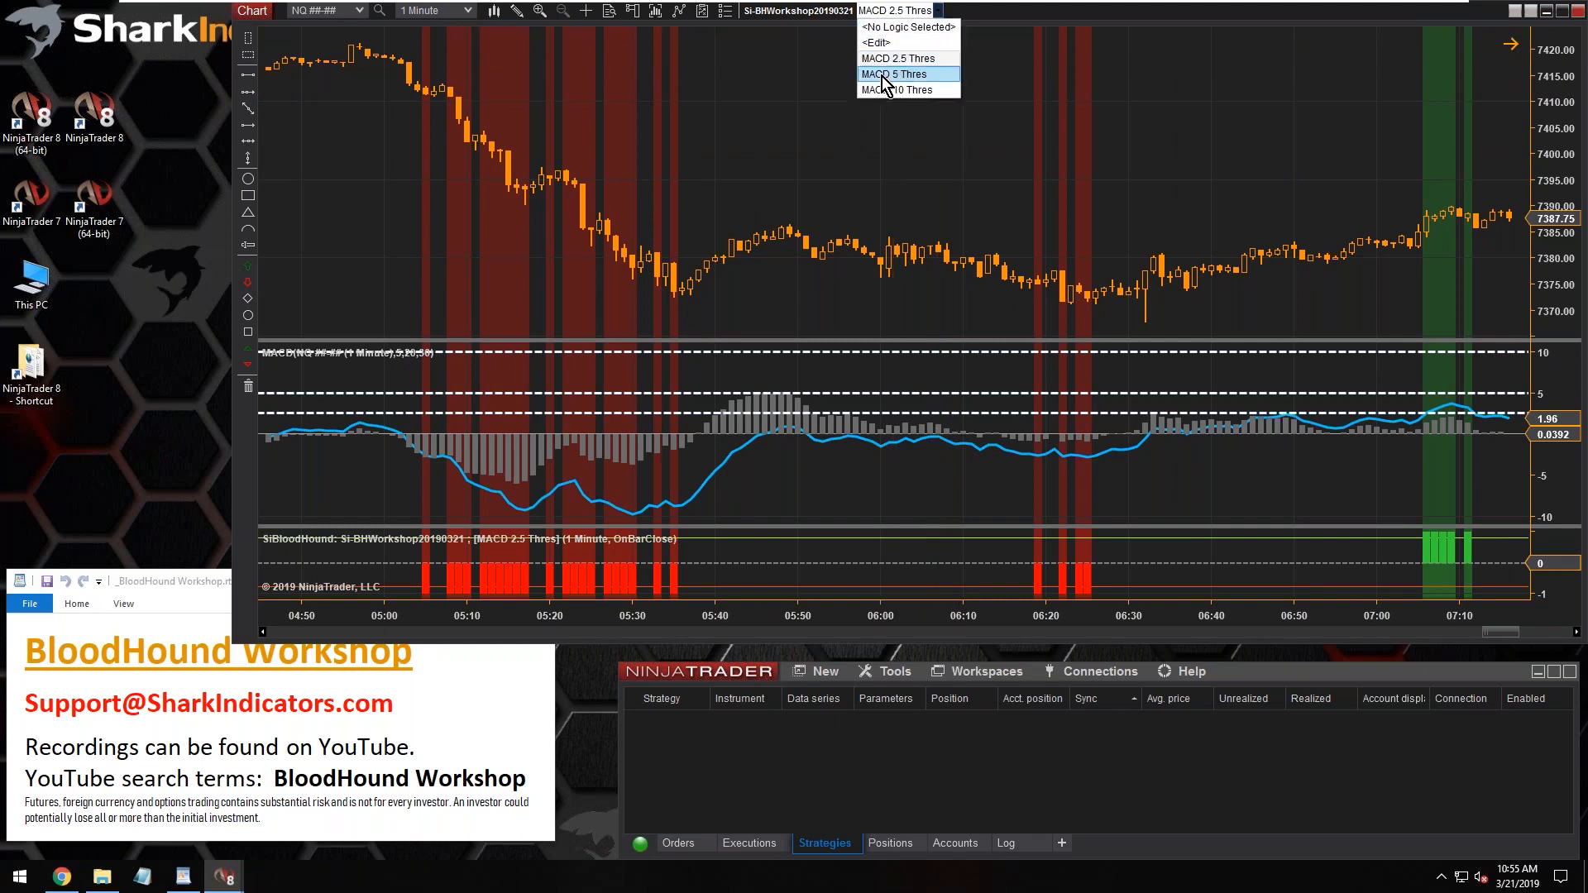
{"action": "left_click", "coordinate": [876, 75]}
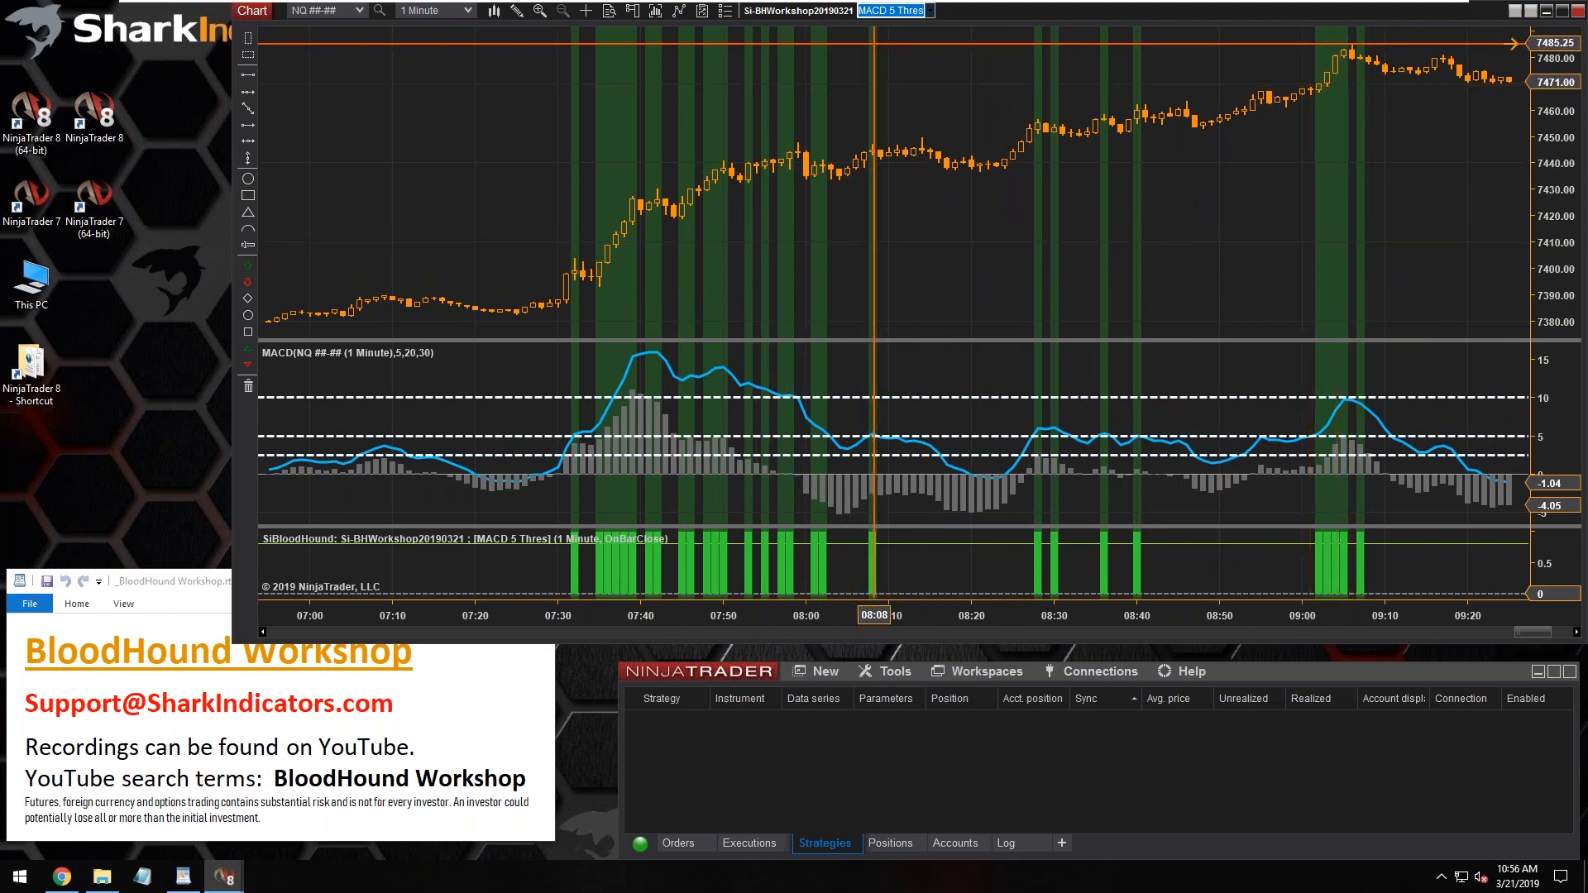
Switch the chart's BloodHound logic to MACD 10 Thres and review its signals in the price history back to about 03:00
{"action": "left_click", "coordinate": [930, 10]}
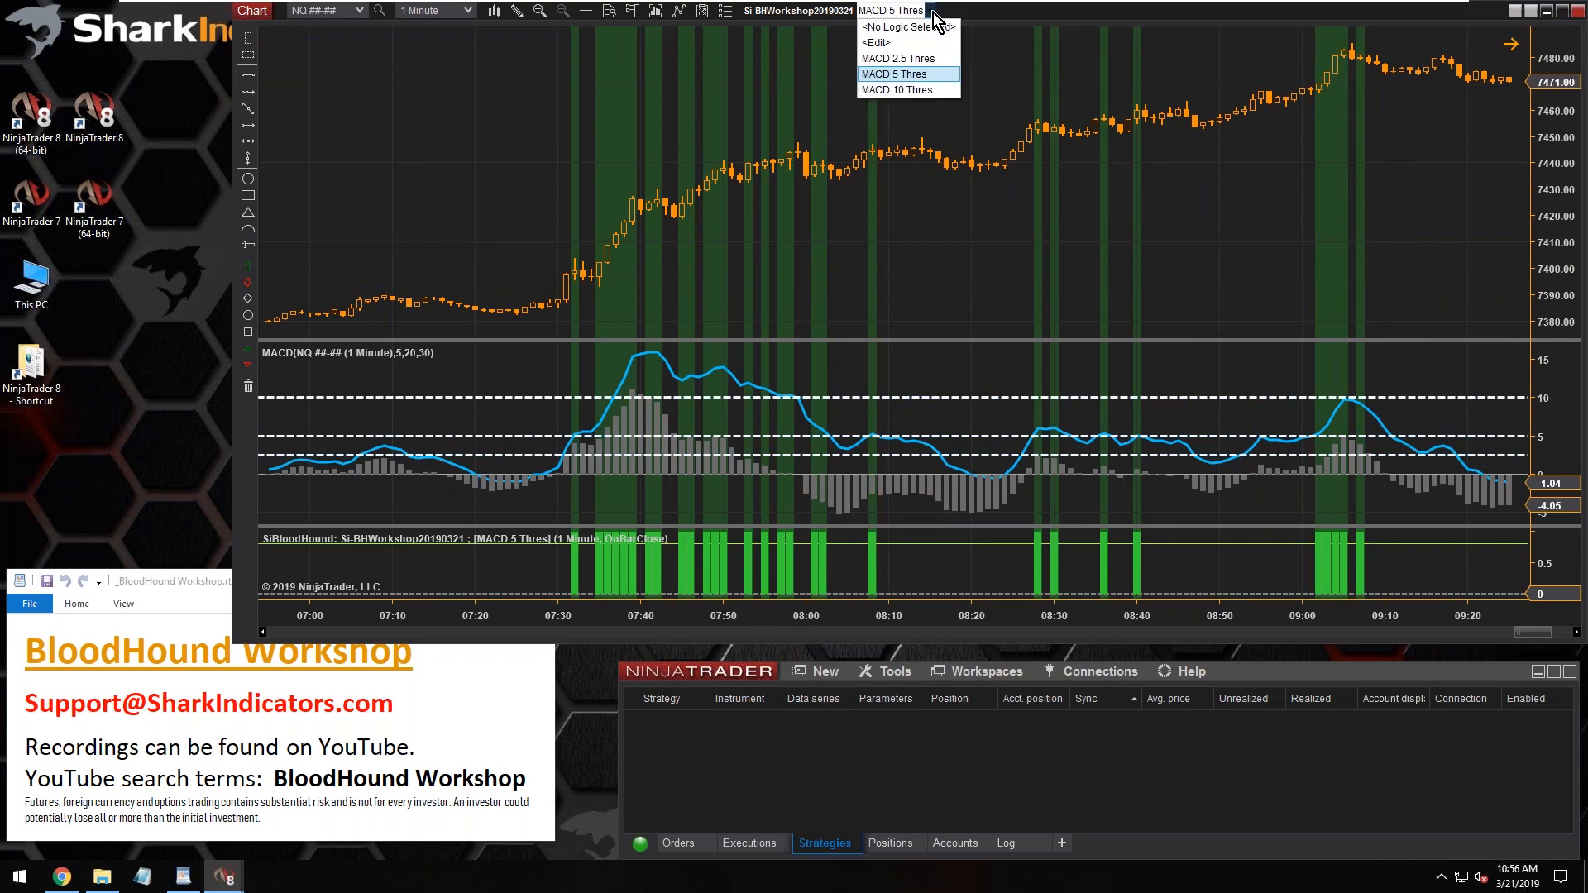
{"action": "left_click", "coordinate": [897, 93]}
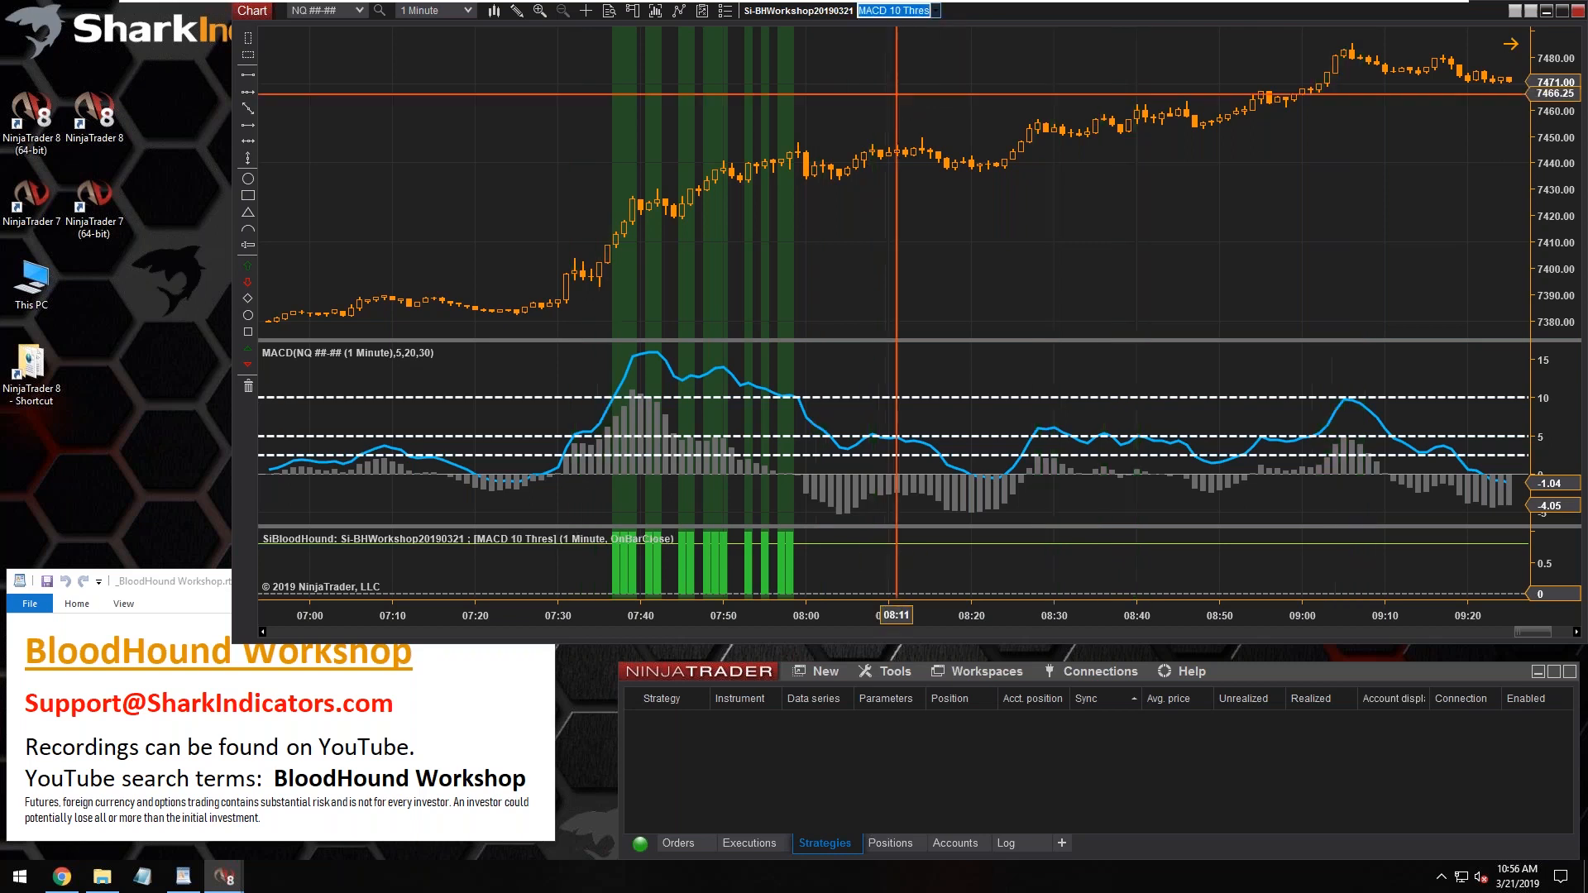
{"action": "scroll", "coordinate": [897, 94], "scroll_direction": "up", "scroll_amount": 10}
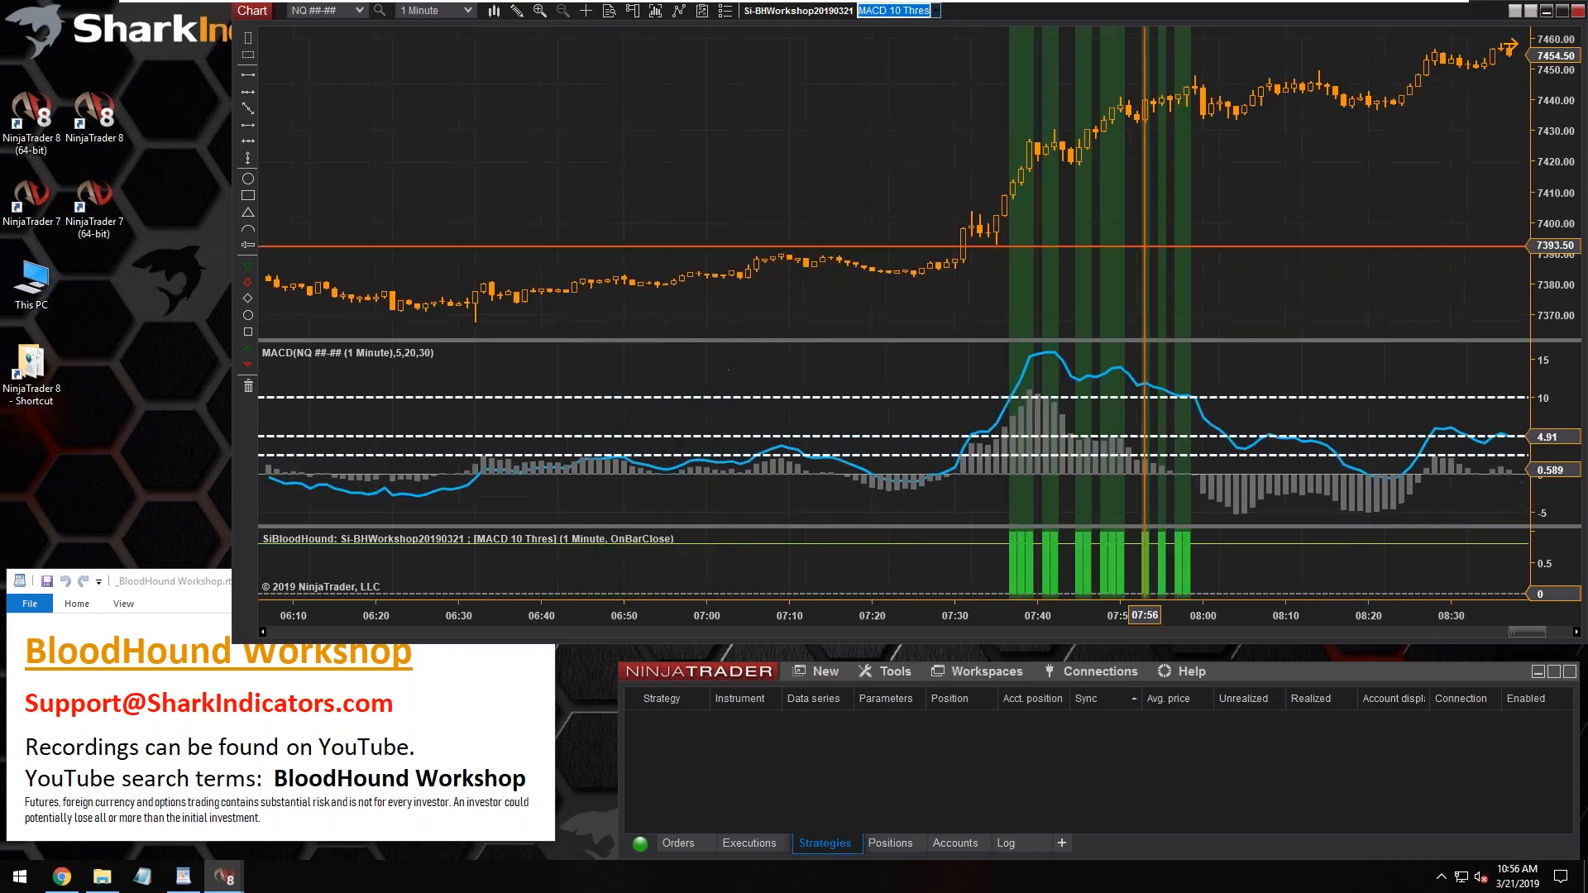
{"action": "scroll", "coordinate": [1053, 213], "scroll_direction": "up", "scroll_amount": 8}
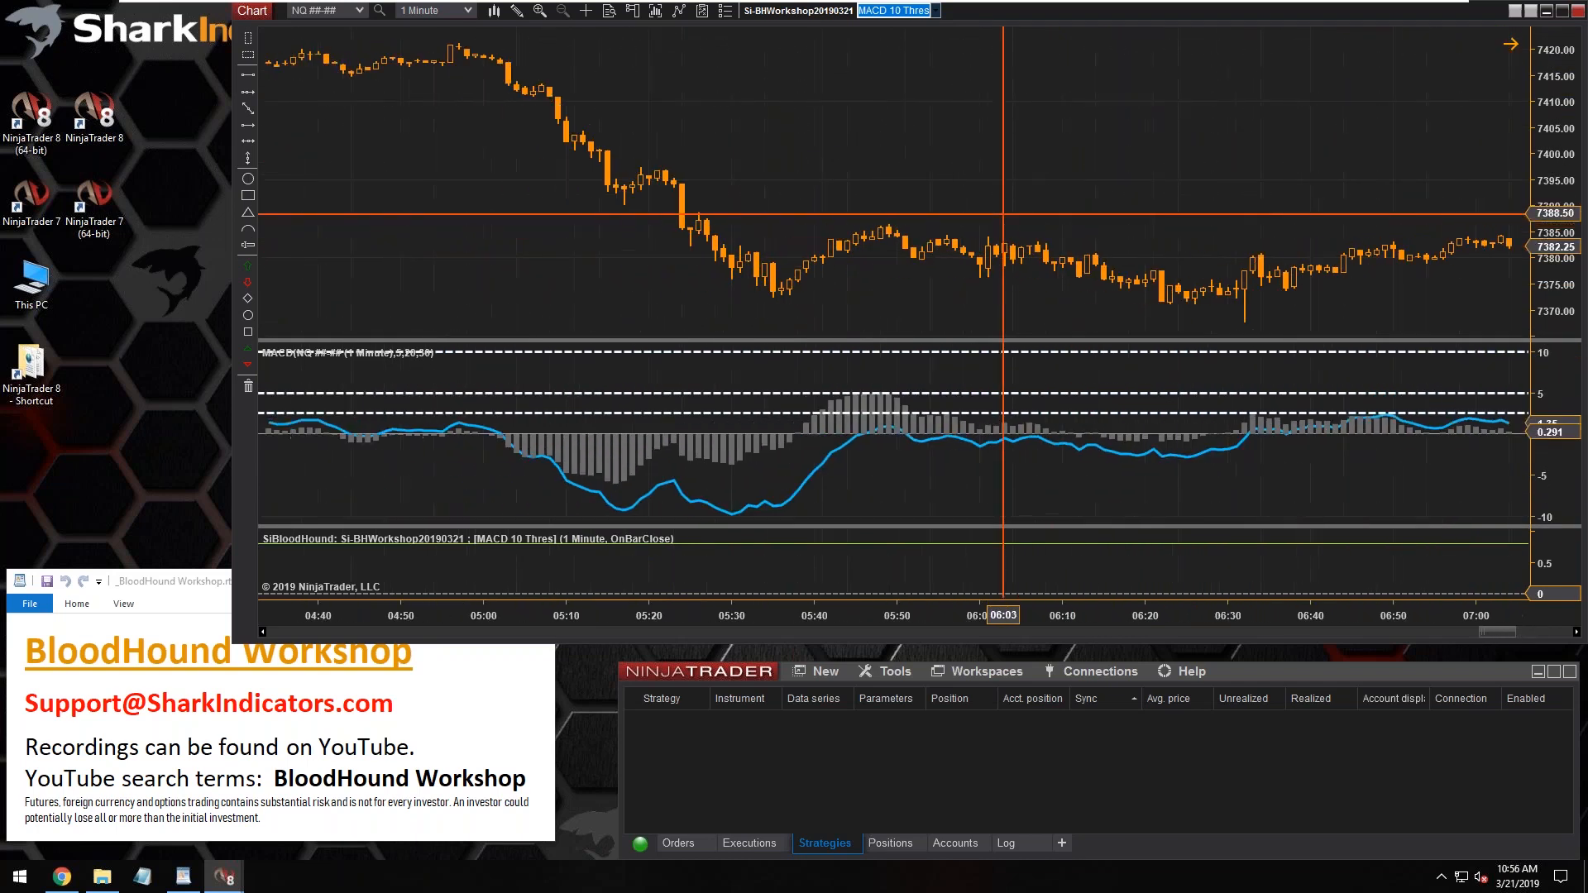
{"action": "scroll", "coordinate": [1004, 214], "scroll_direction": "up", "scroll_amount": 8}
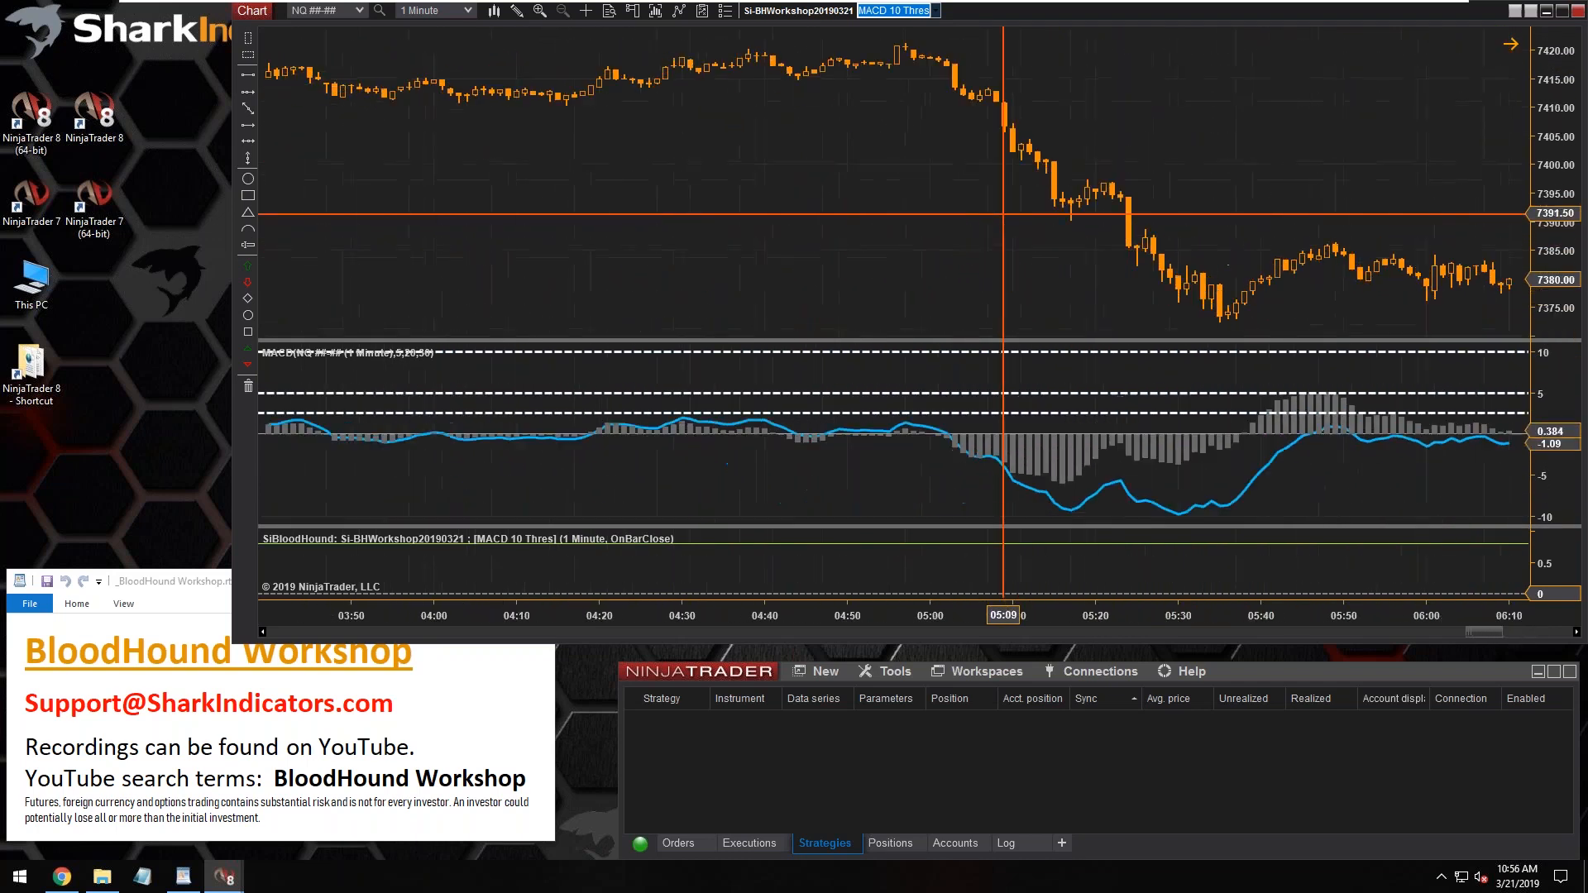
{"action": "scroll", "coordinate": [1003, 214], "scroll_direction": "up", "scroll_amount": 8}
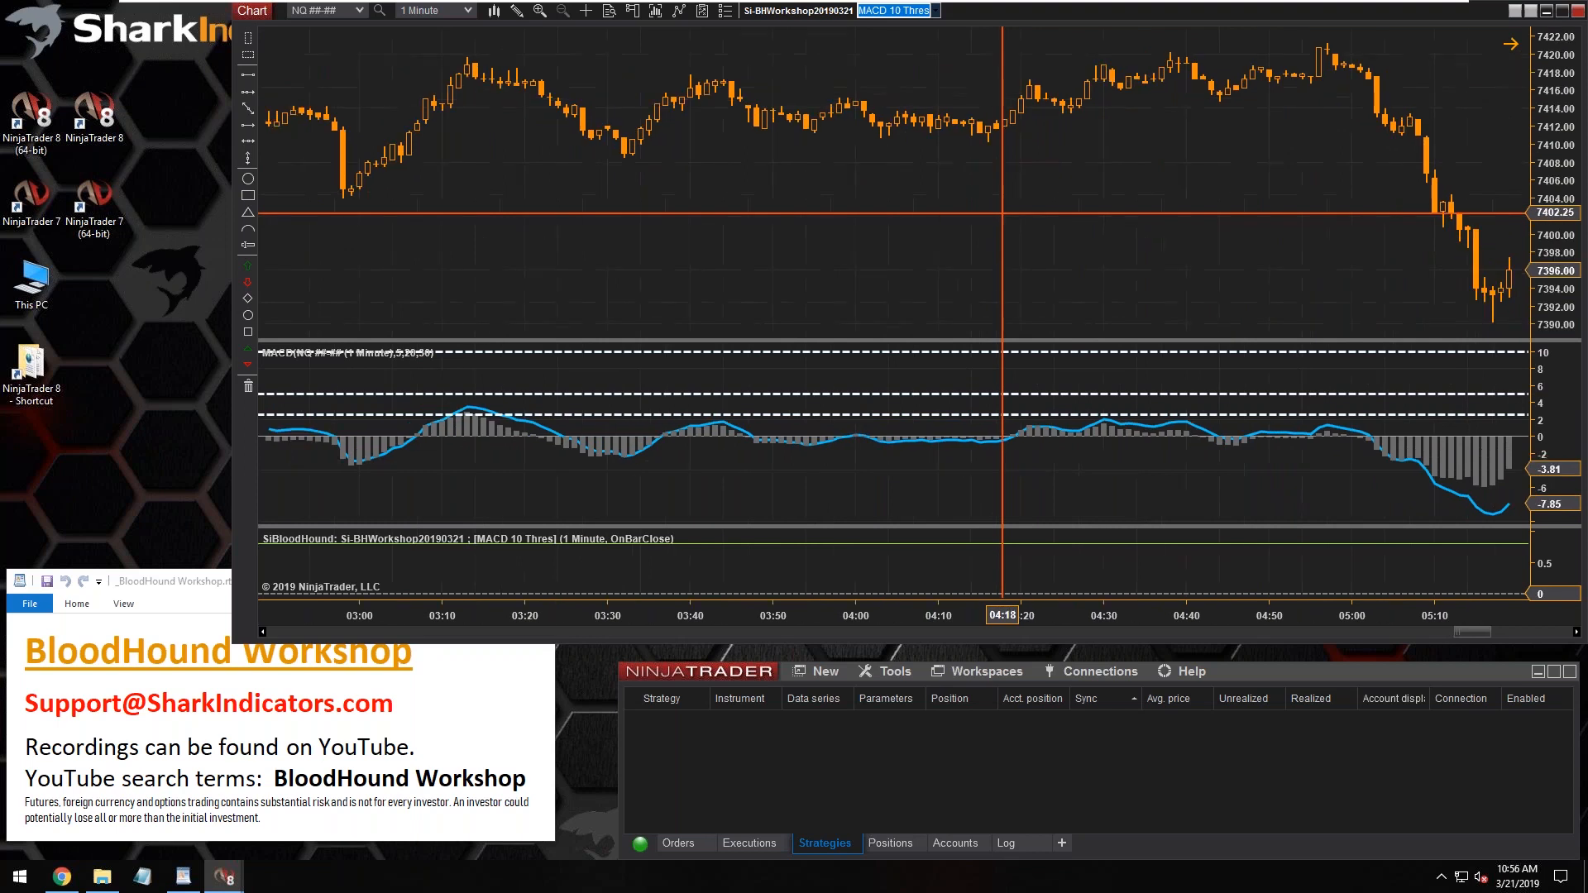
{"action": "scroll", "coordinate": [1002, 214], "scroll_direction": "down", "scroll_amount": 20}
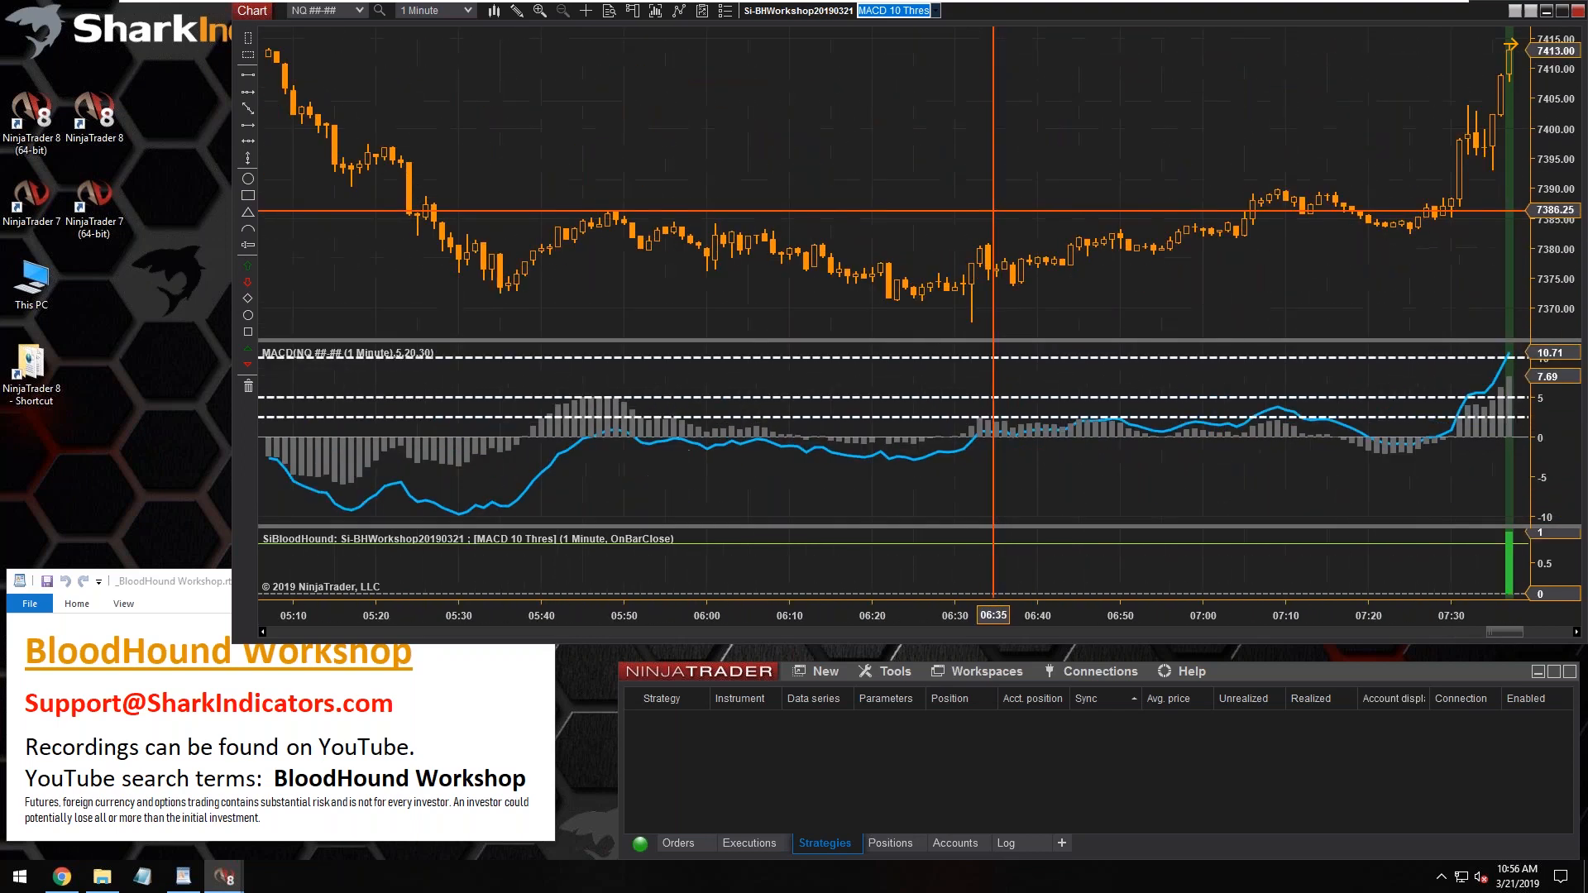
{"action": "scroll", "coordinate": [994, 211], "scroll_direction": "down", "scroll_amount": 3}
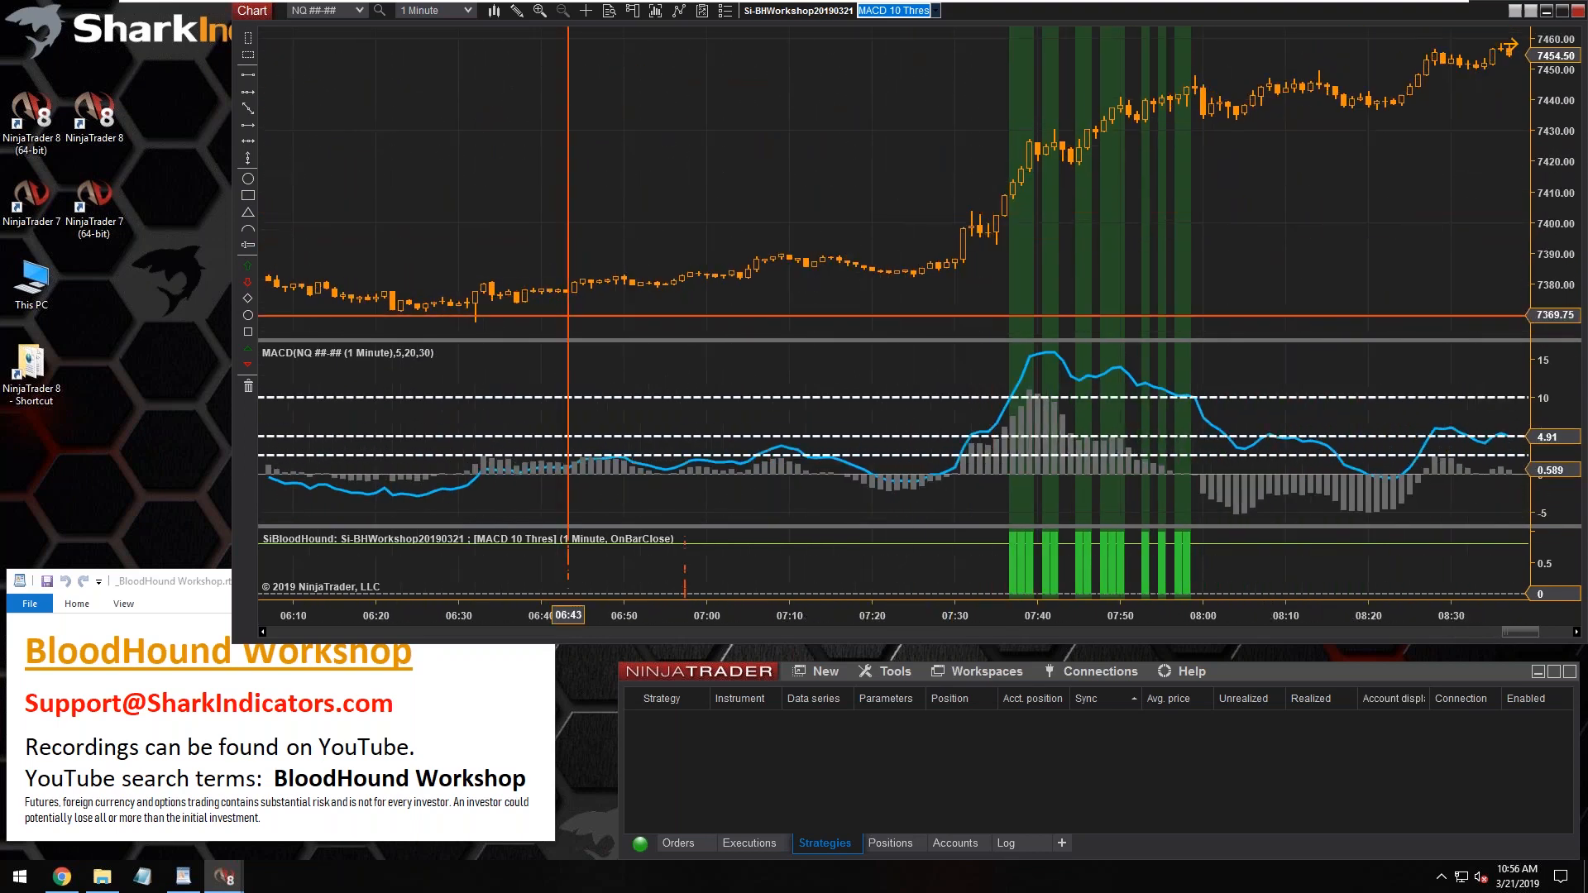
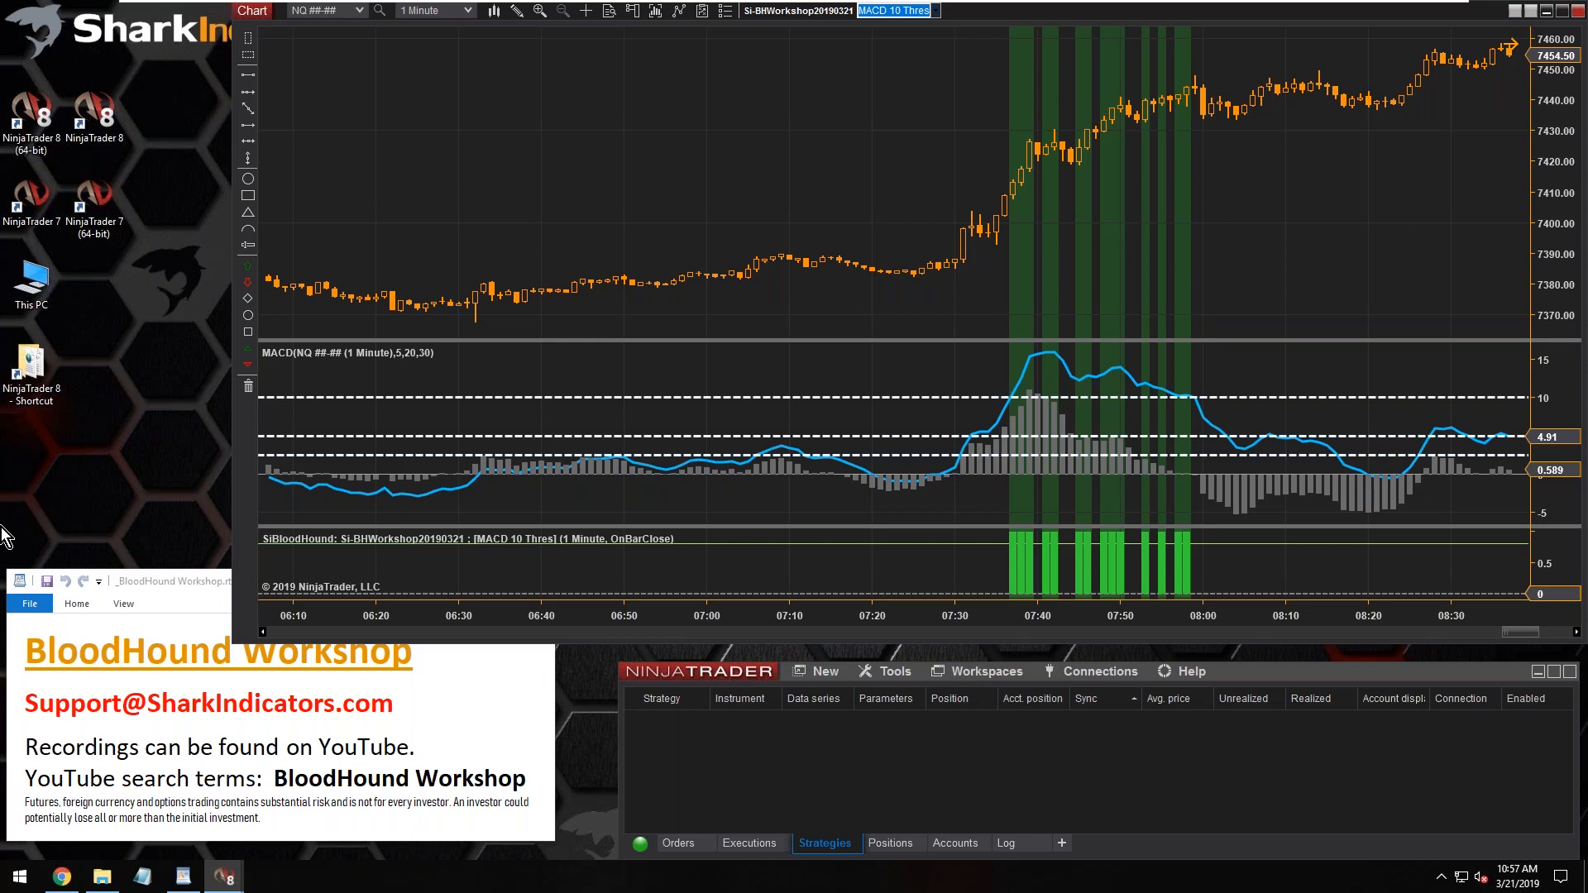
Open the Si-BHWorkshop20190321 template from the chart for editing and make its window slightly taller
{"action": "middle_click", "coordinate": [776, 142]}
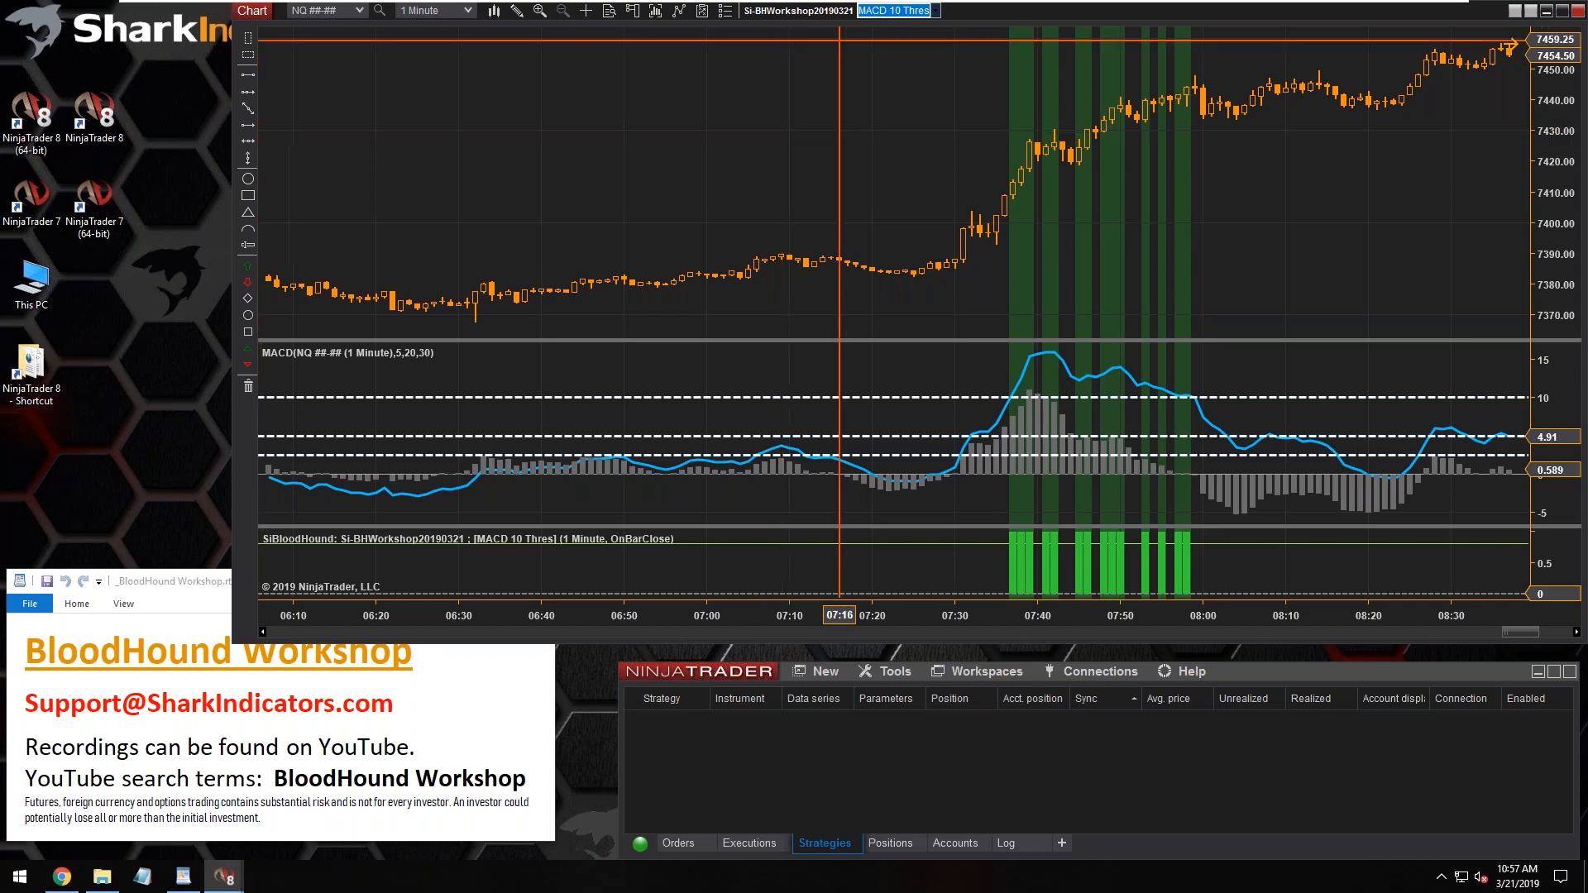
{"action": "left_click", "coordinate": [790, 11]}
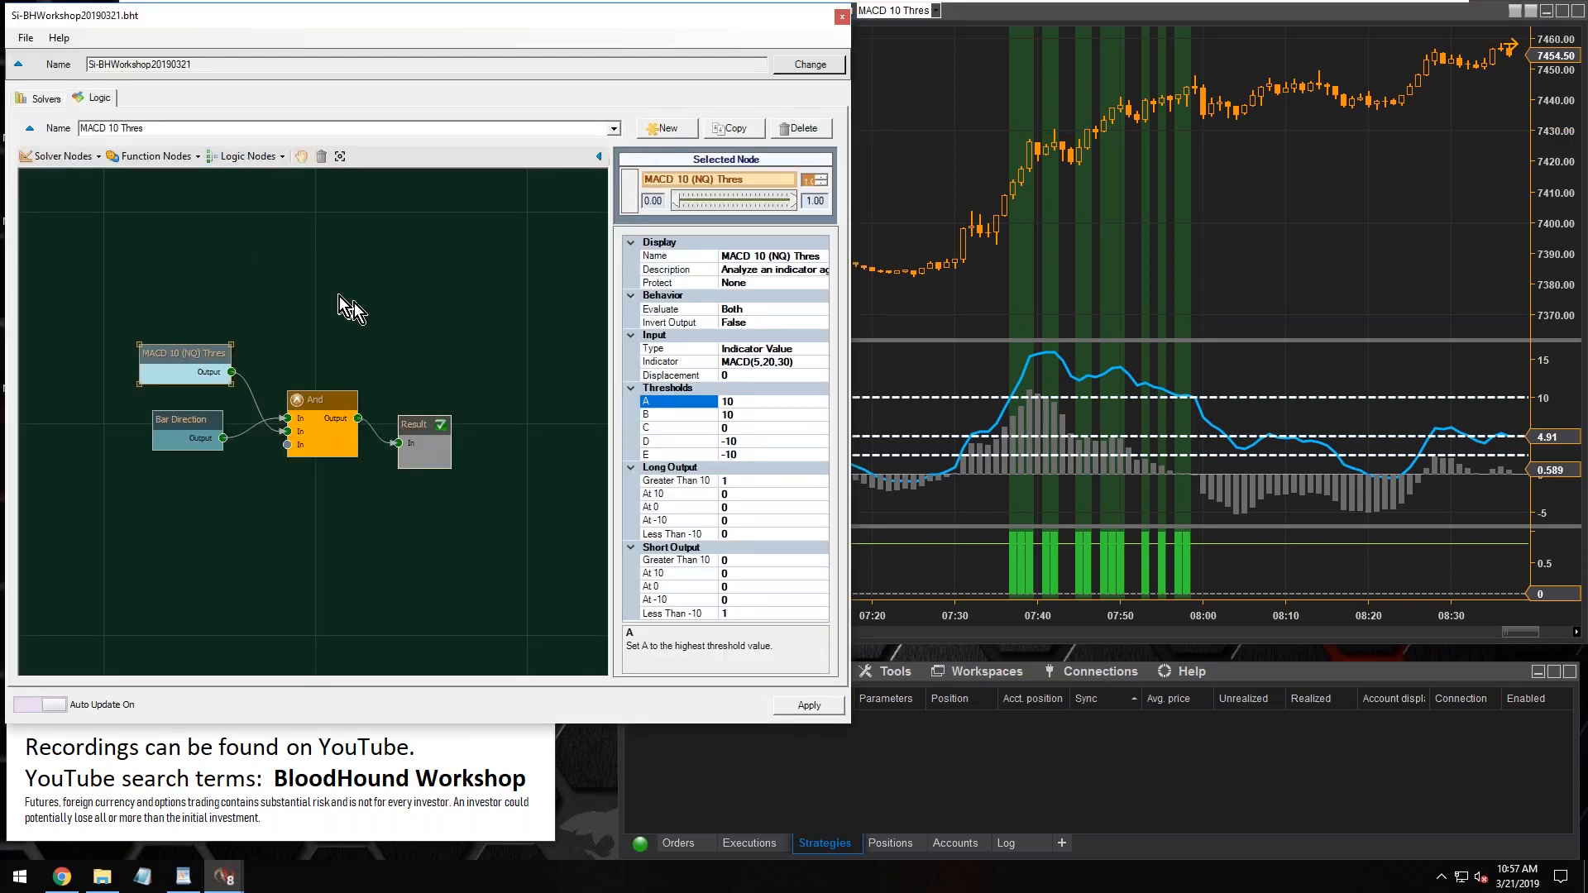
{"action": "left_click_drag", "start_coordinate": [602, 726], "coordinate": [597, 758]}
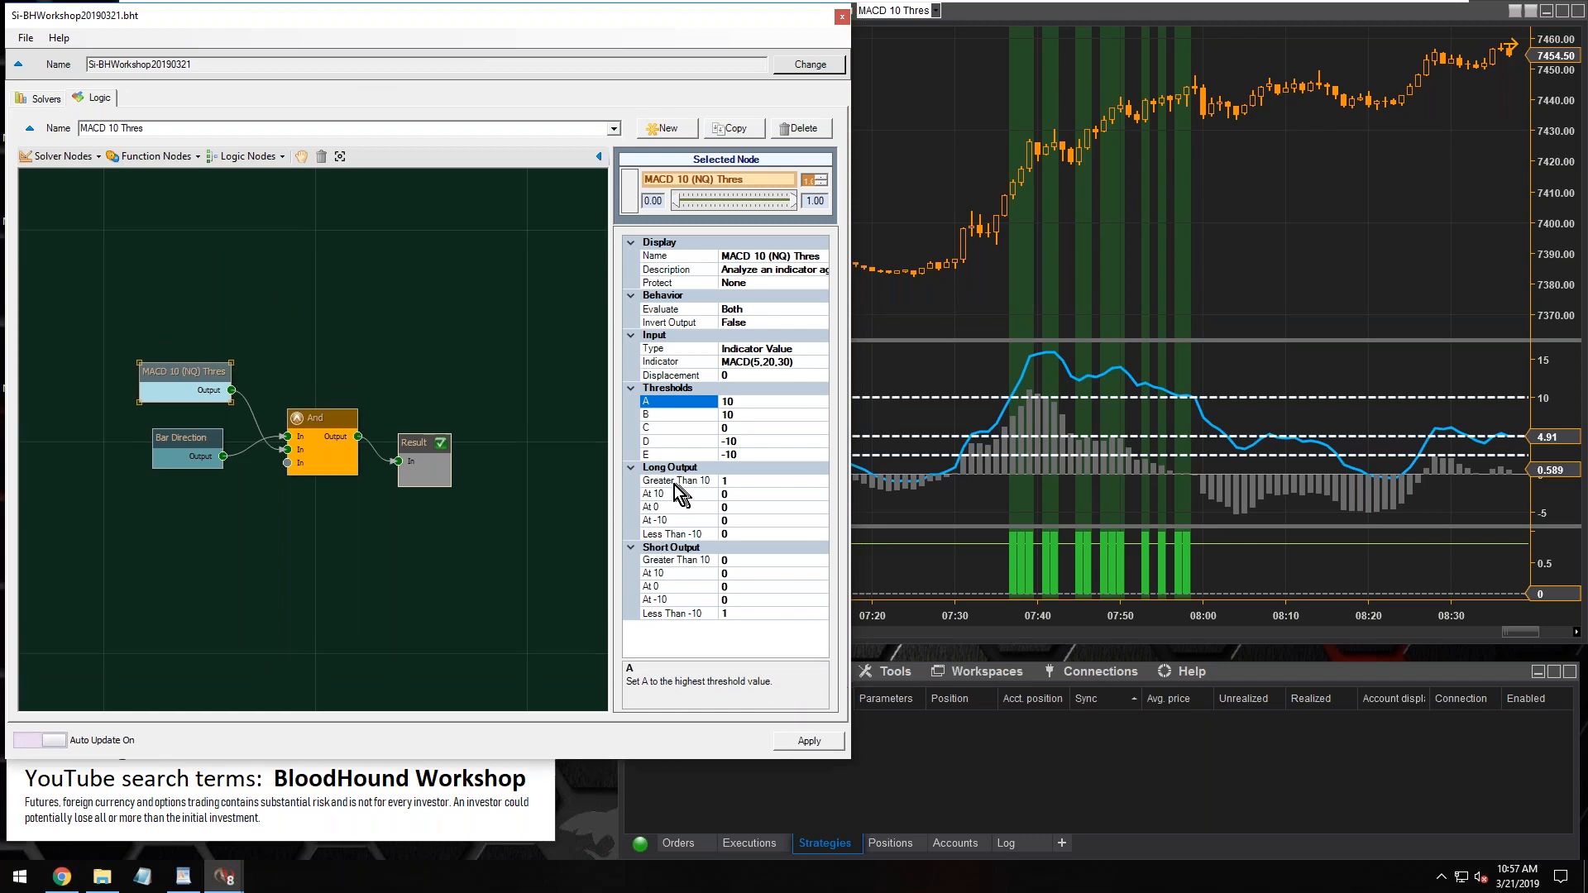
Examine the Long Output and Short Output settings of the MACD 10 (NQ) Thres solver
{"action": "left_click", "coordinate": [668, 480]}
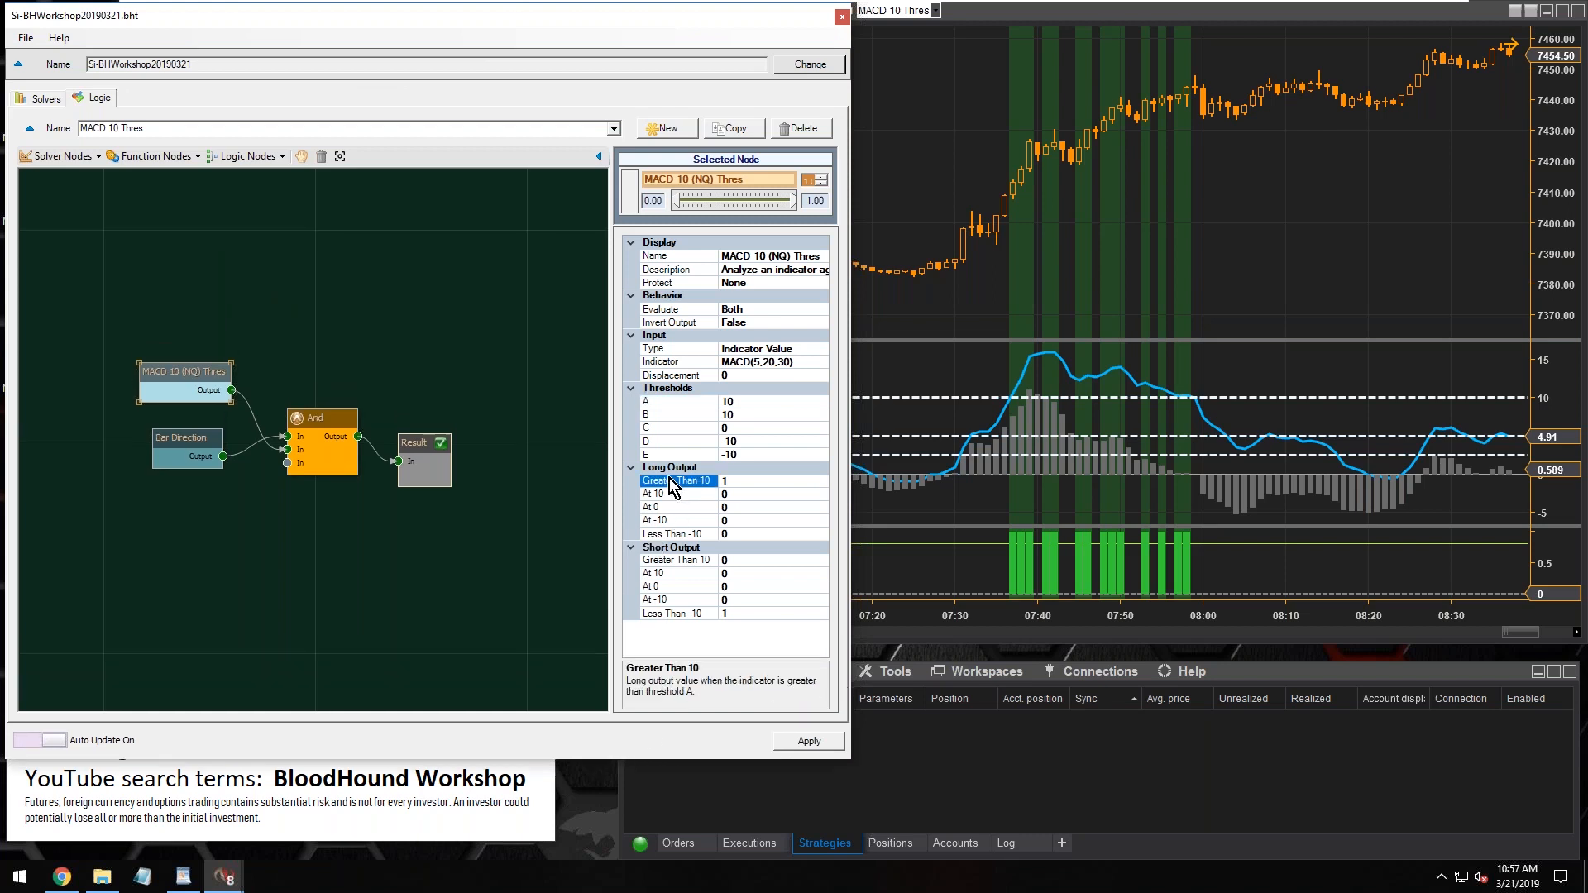
{"action": "left_click", "coordinate": [738, 496]}
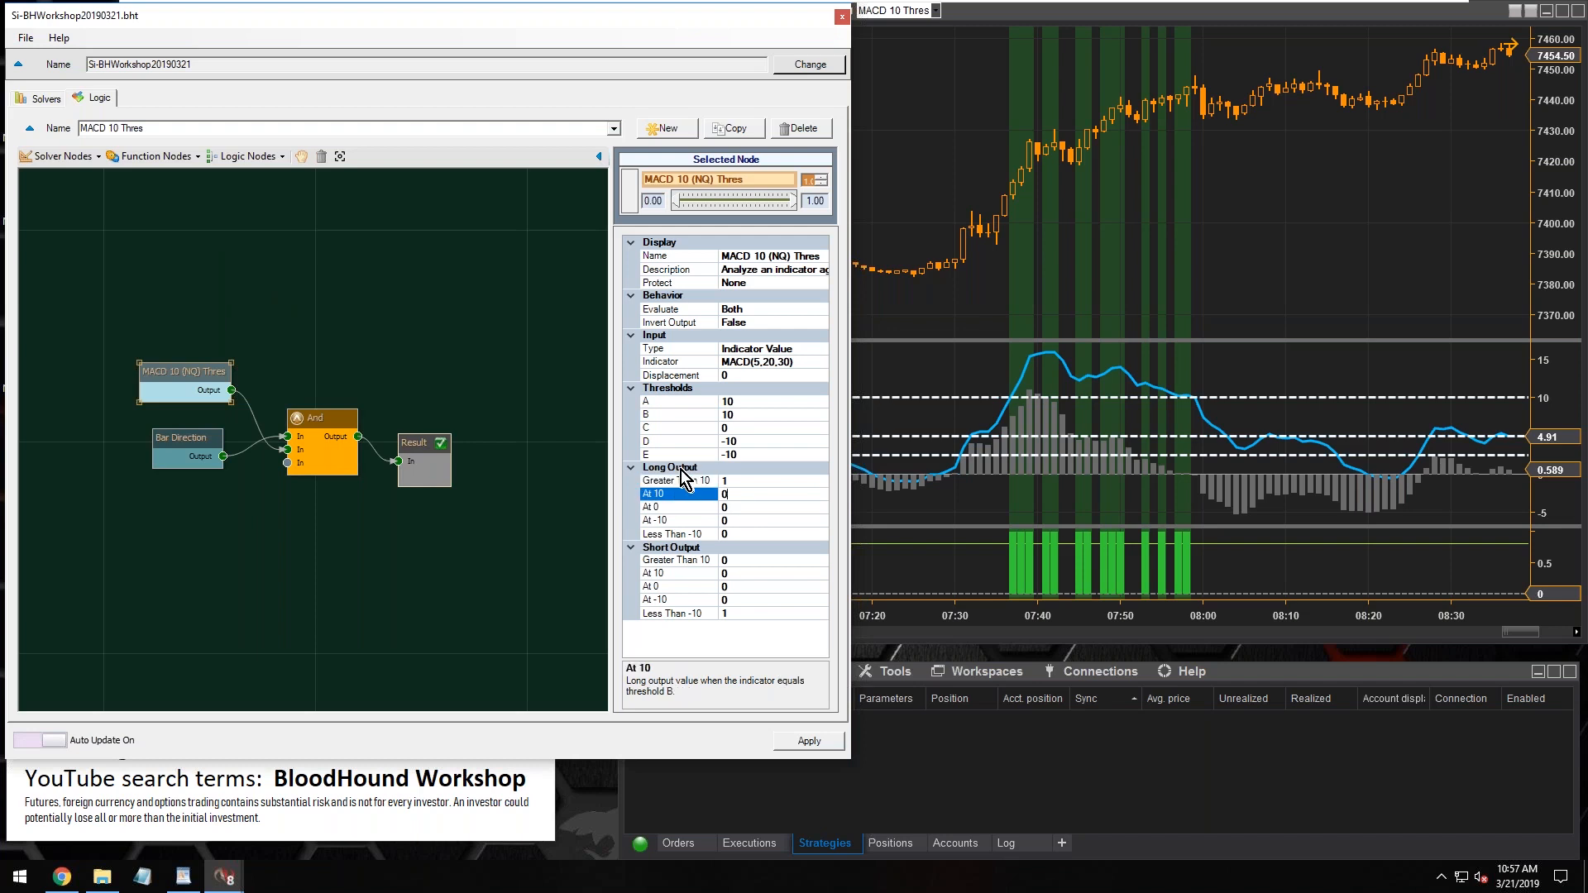
{"action": "left_click", "coordinate": [673, 613]}
{"action": "left_click", "coordinate": [730, 613]}
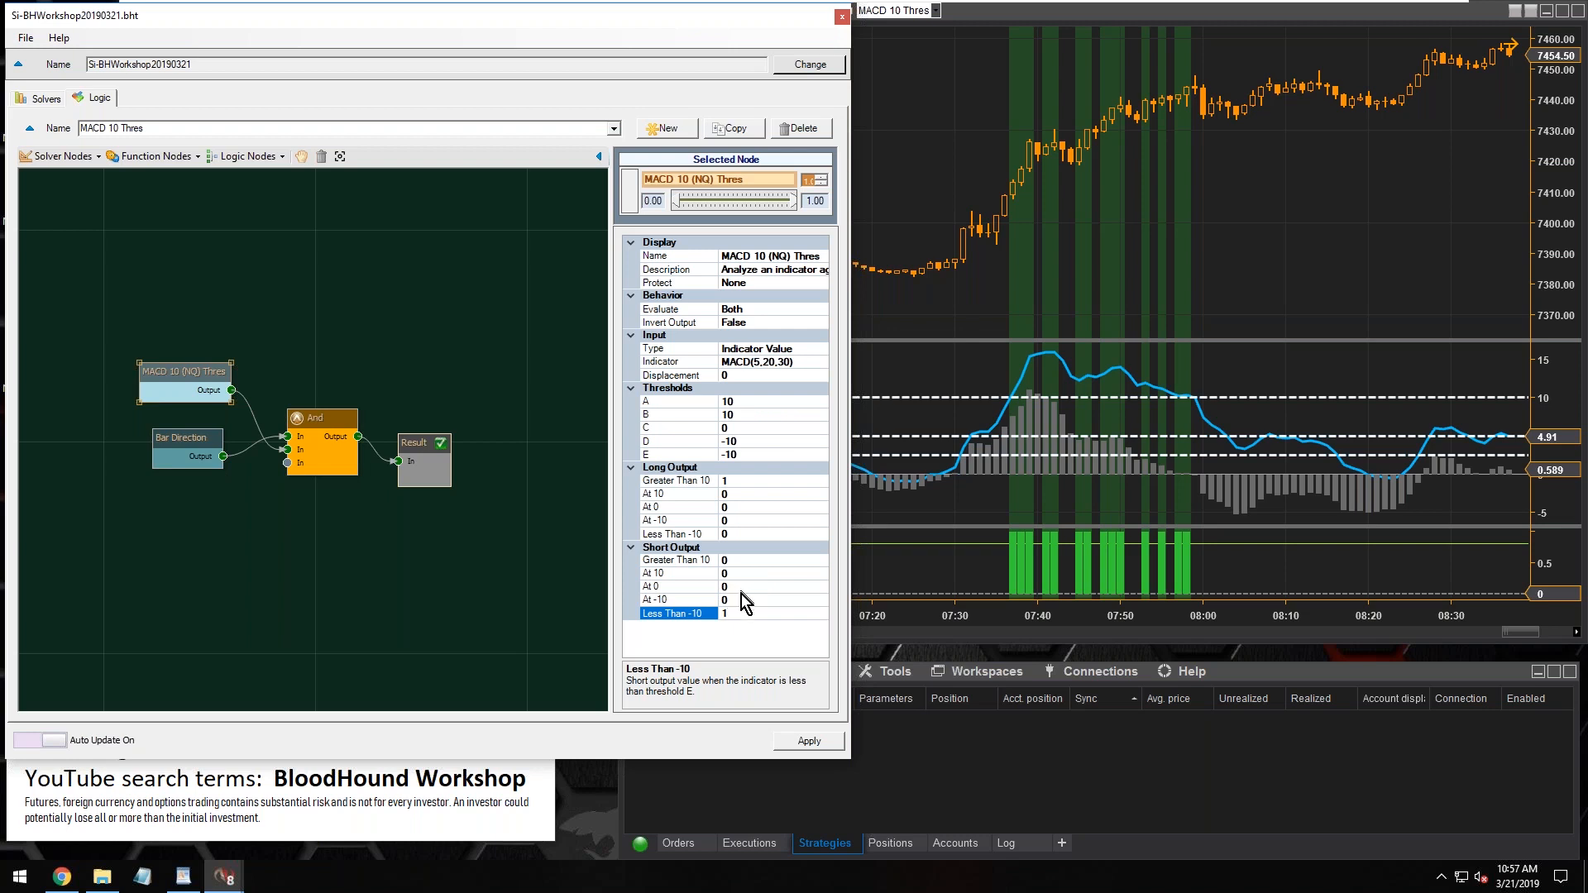
{"action": "key", "text": "Up"}
{"action": "key", "text": "Up"}
{"action": "left_click", "coordinate": [736, 613]}
{"action": "left_click", "coordinate": [664, 481]}
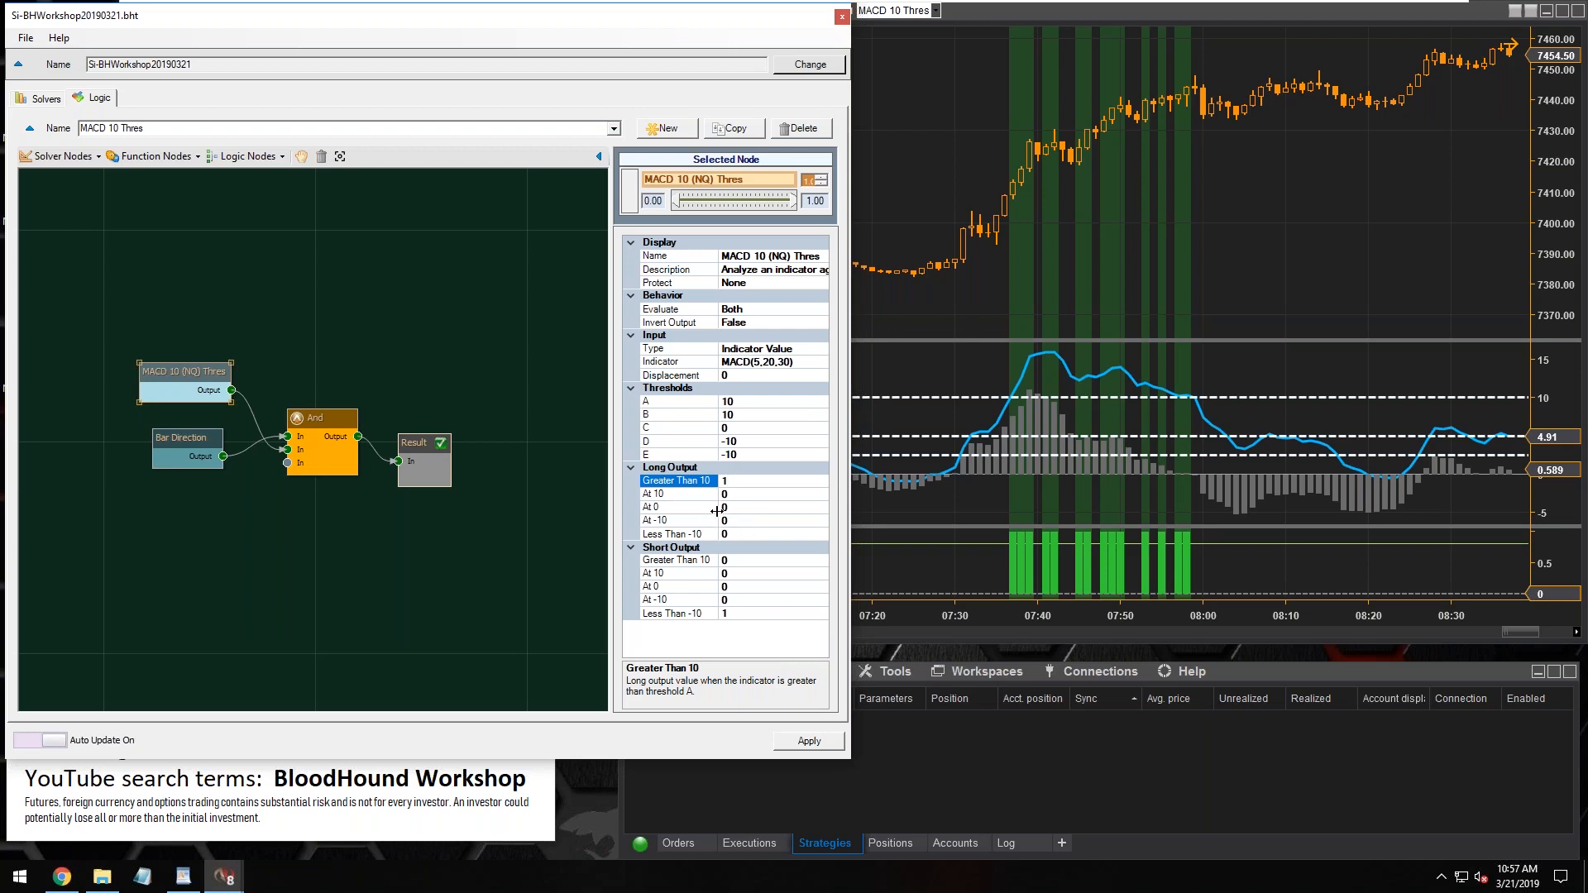
{"action": "type", "text": "1"}
Read the descriptions of thresholds A, B and C in the MACD 10 (NQ) Thres solver
{"action": "left_click", "coordinate": [680, 393]}
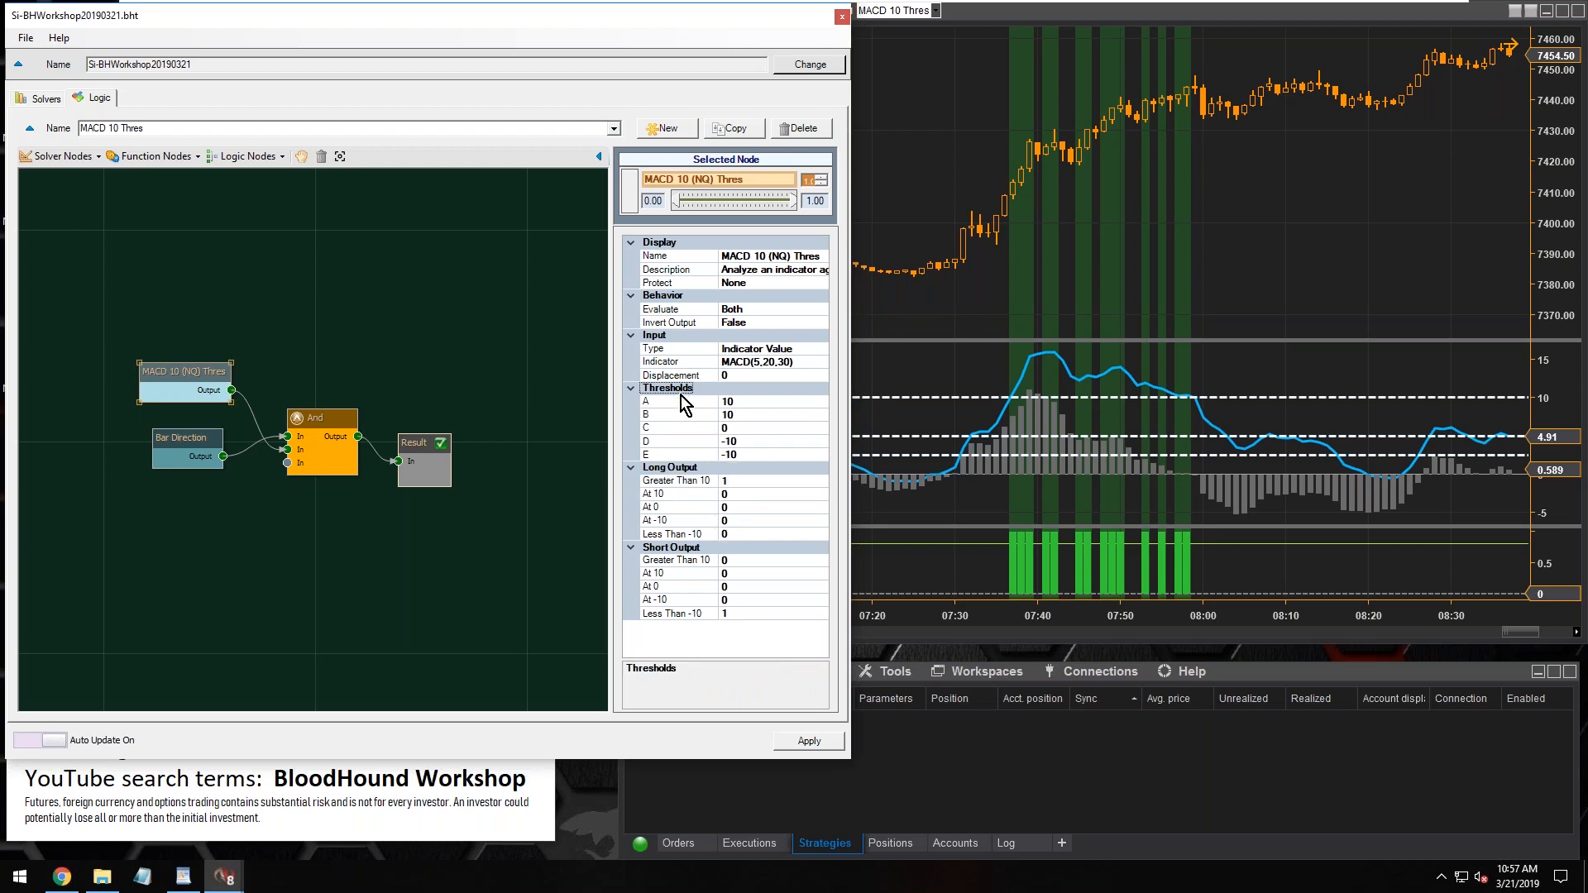
{"action": "left_click", "coordinate": [692, 405]}
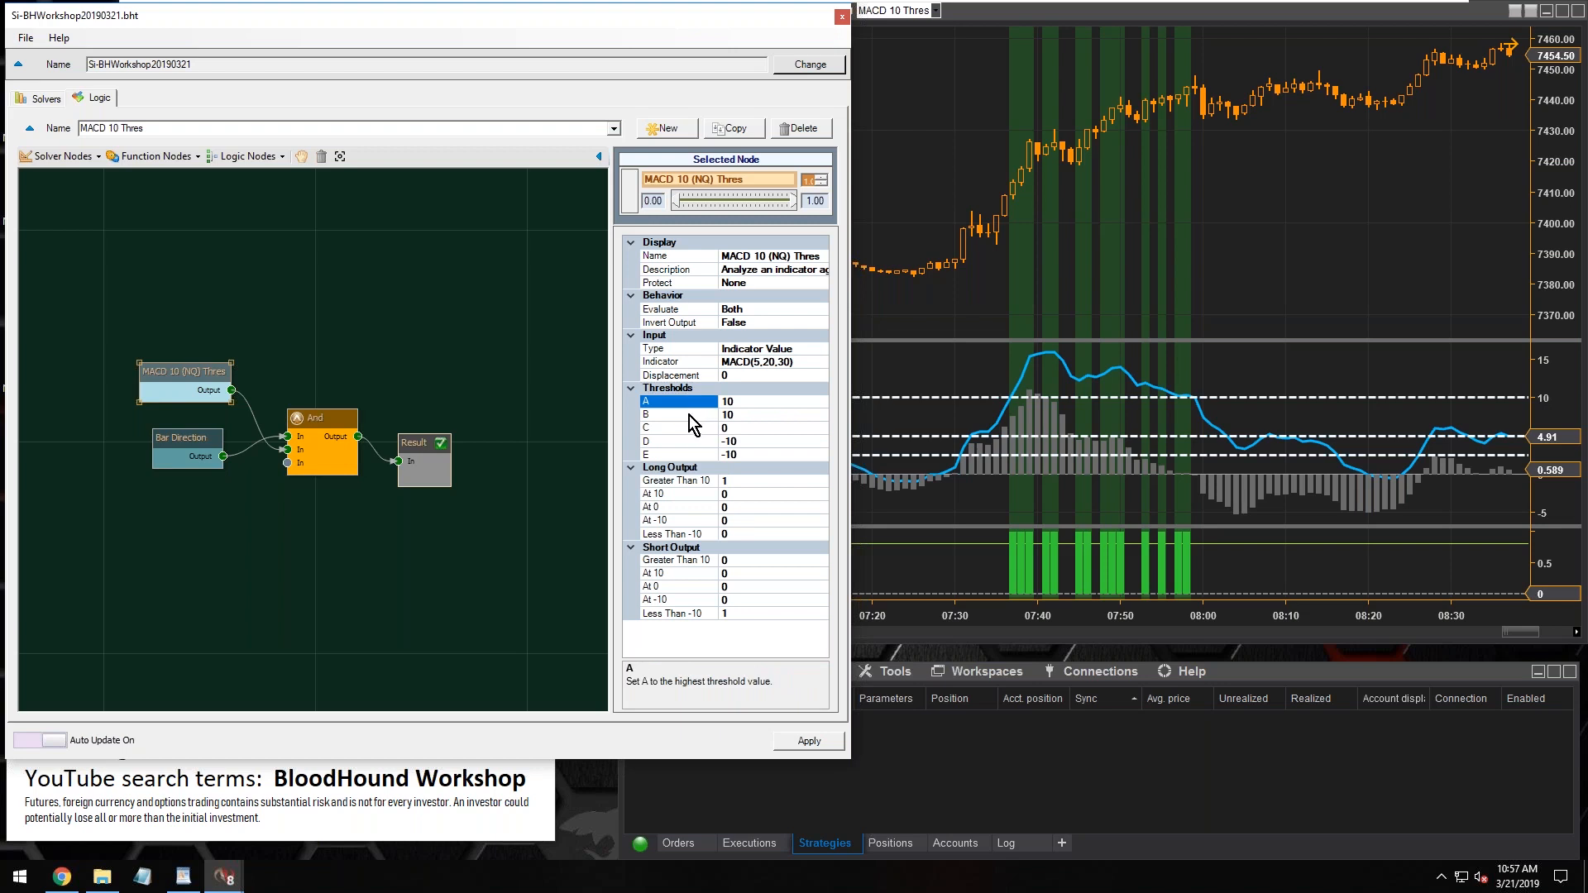
{"action": "left_click", "coordinate": [669, 416]}
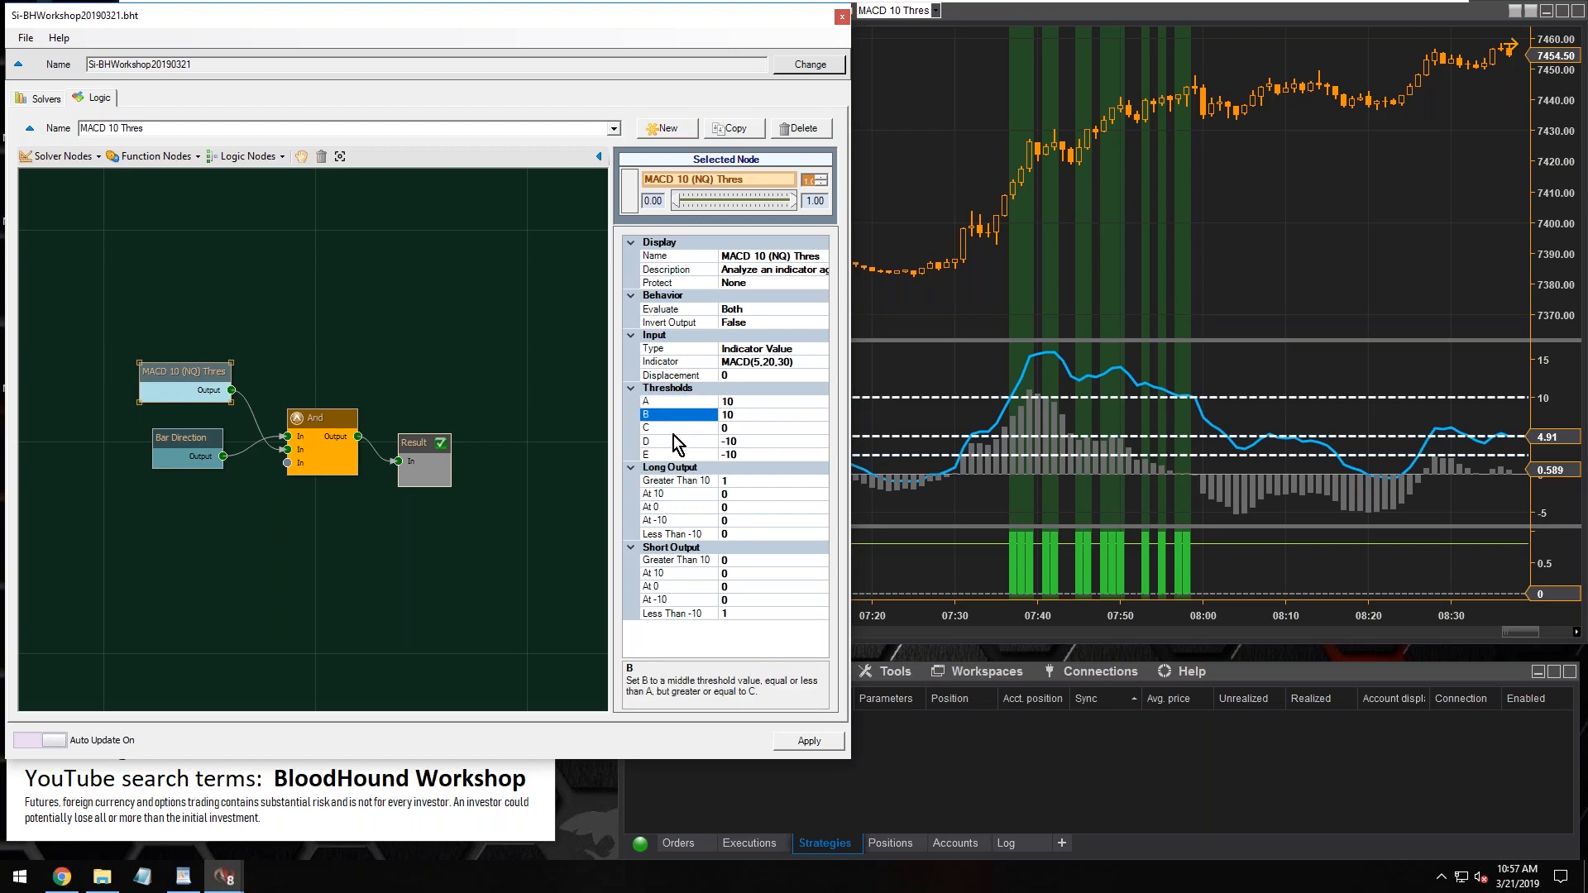
{"action": "left_click", "coordinate": [674, 432]}
{"action": "left_click", "coordinate": [674, 468]}
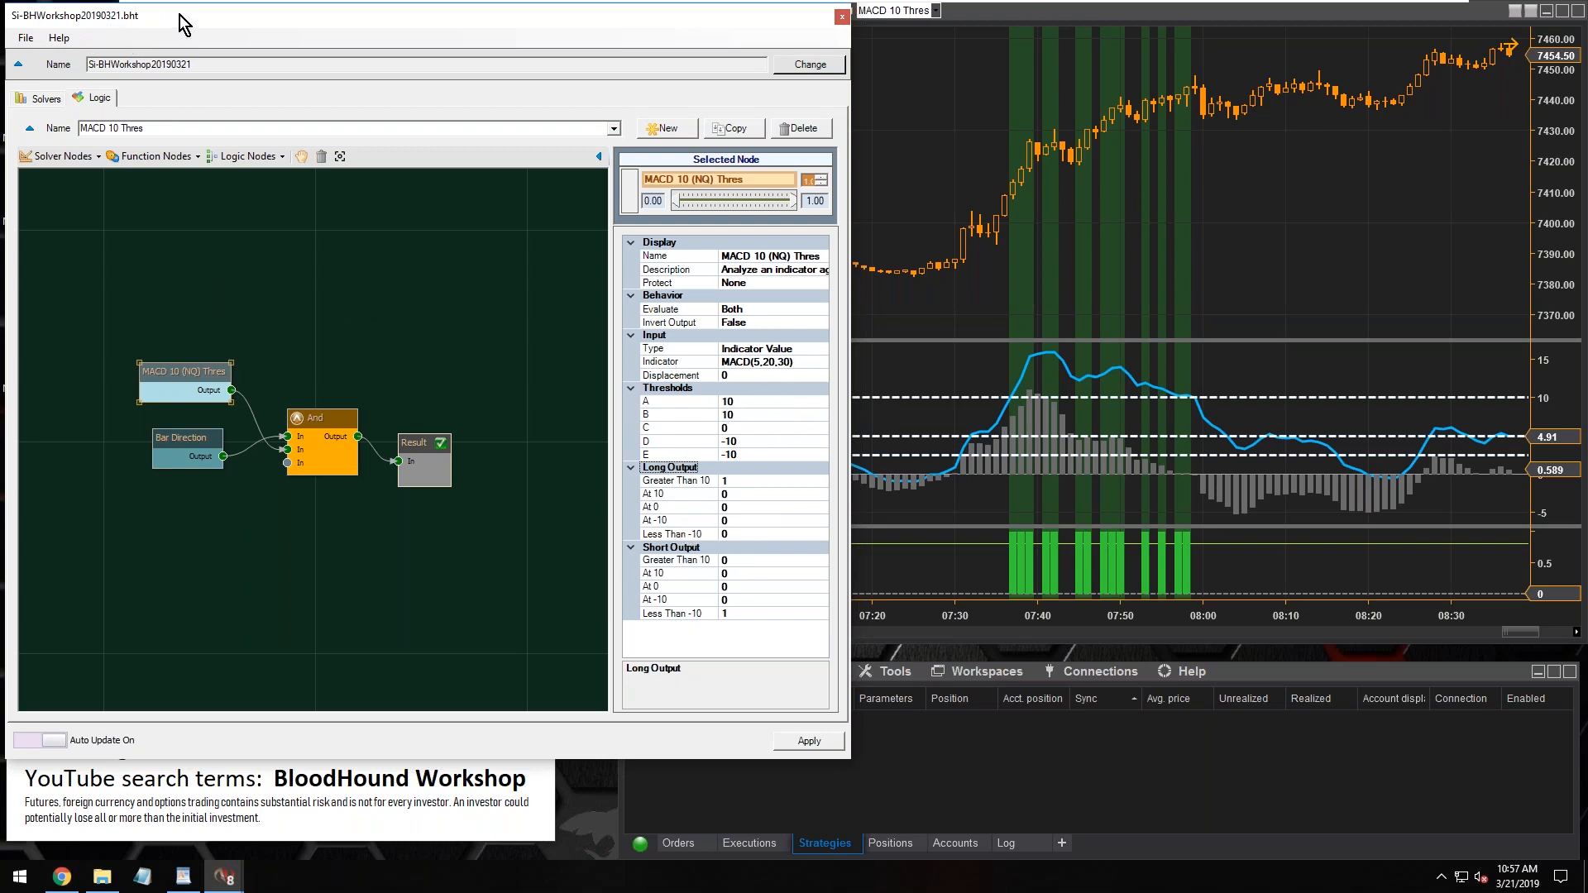
Open the BloodHound online documentation from the template editor
{"action": "mouse_move", "coordinate": [180, 19]}
{"action": "left_mouse_down"}
{"action": "mouse_move", "coordinate": [182, 33]}
{"action": "mouse_move", "coordinate": [189, 18]}
{"action": "left_mouse_up"}
{"action": "left_click", "coordinate": [67, 38]}
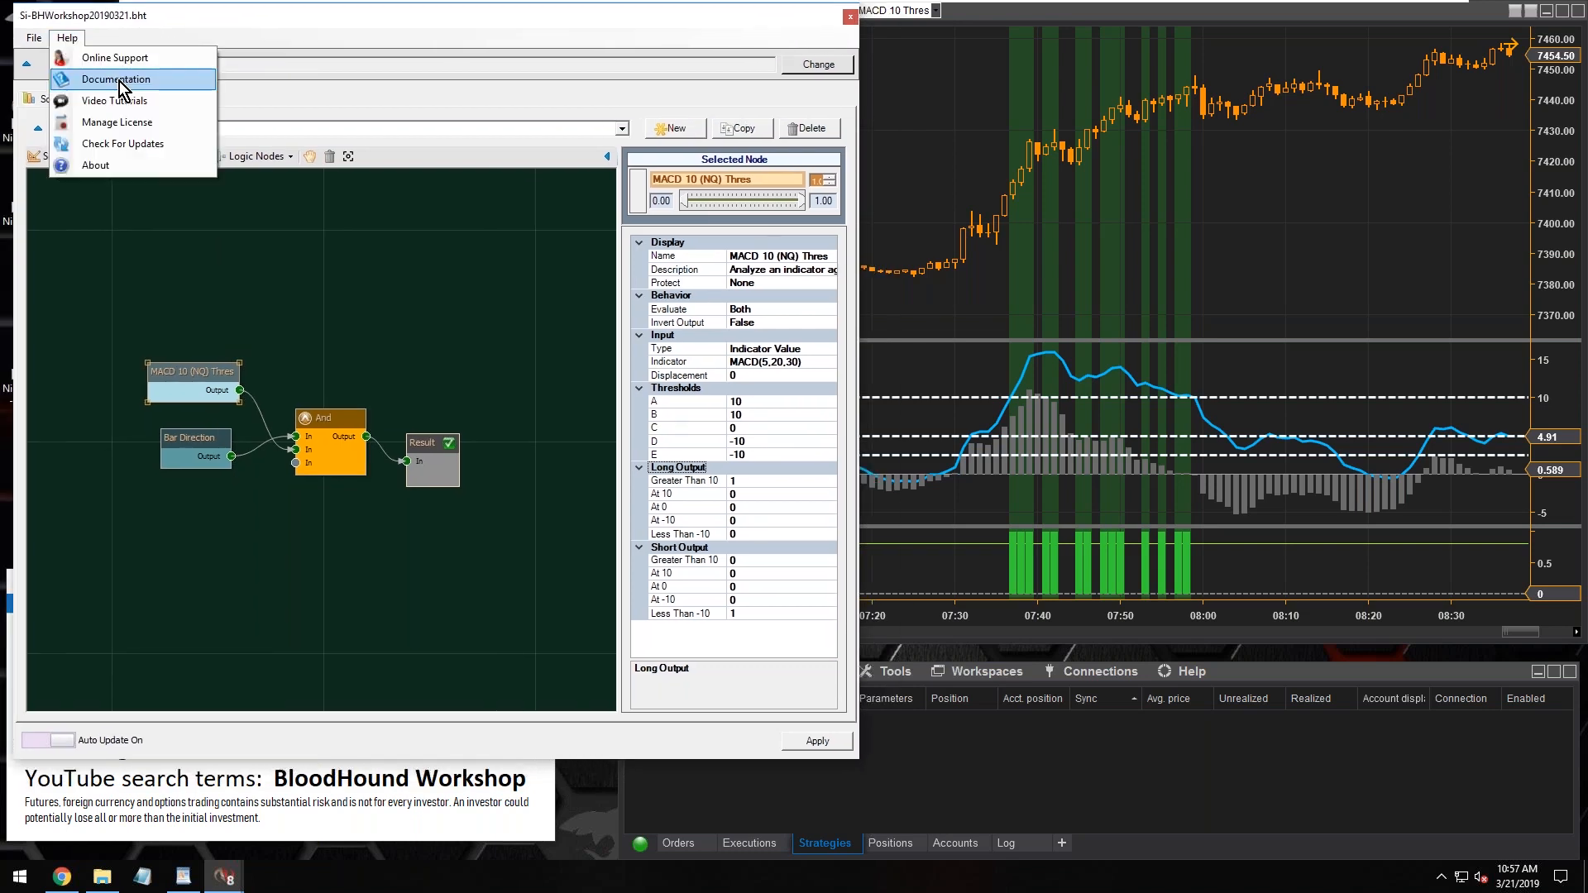
{"action": "left_click", "coordinate": [145, 79]}
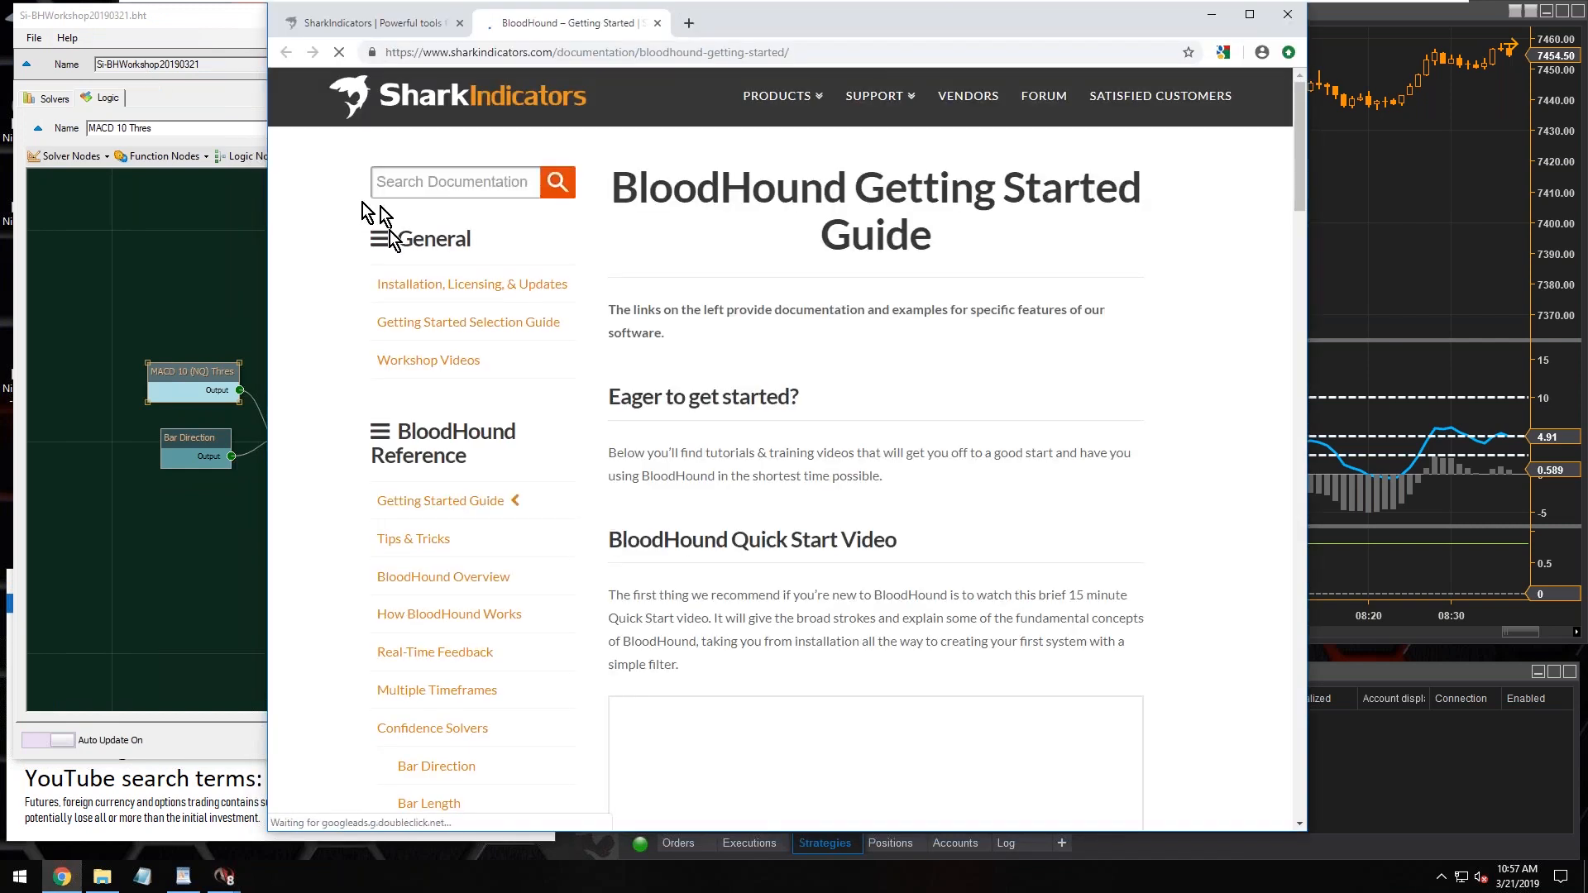
Find the Confidence Solvers in the BloodHound Reference and open the Indicator Threshold page
{"action": "scroll", "coordinate": [426, 454], "scroll_direction": "down", "scroll_amount": 3}
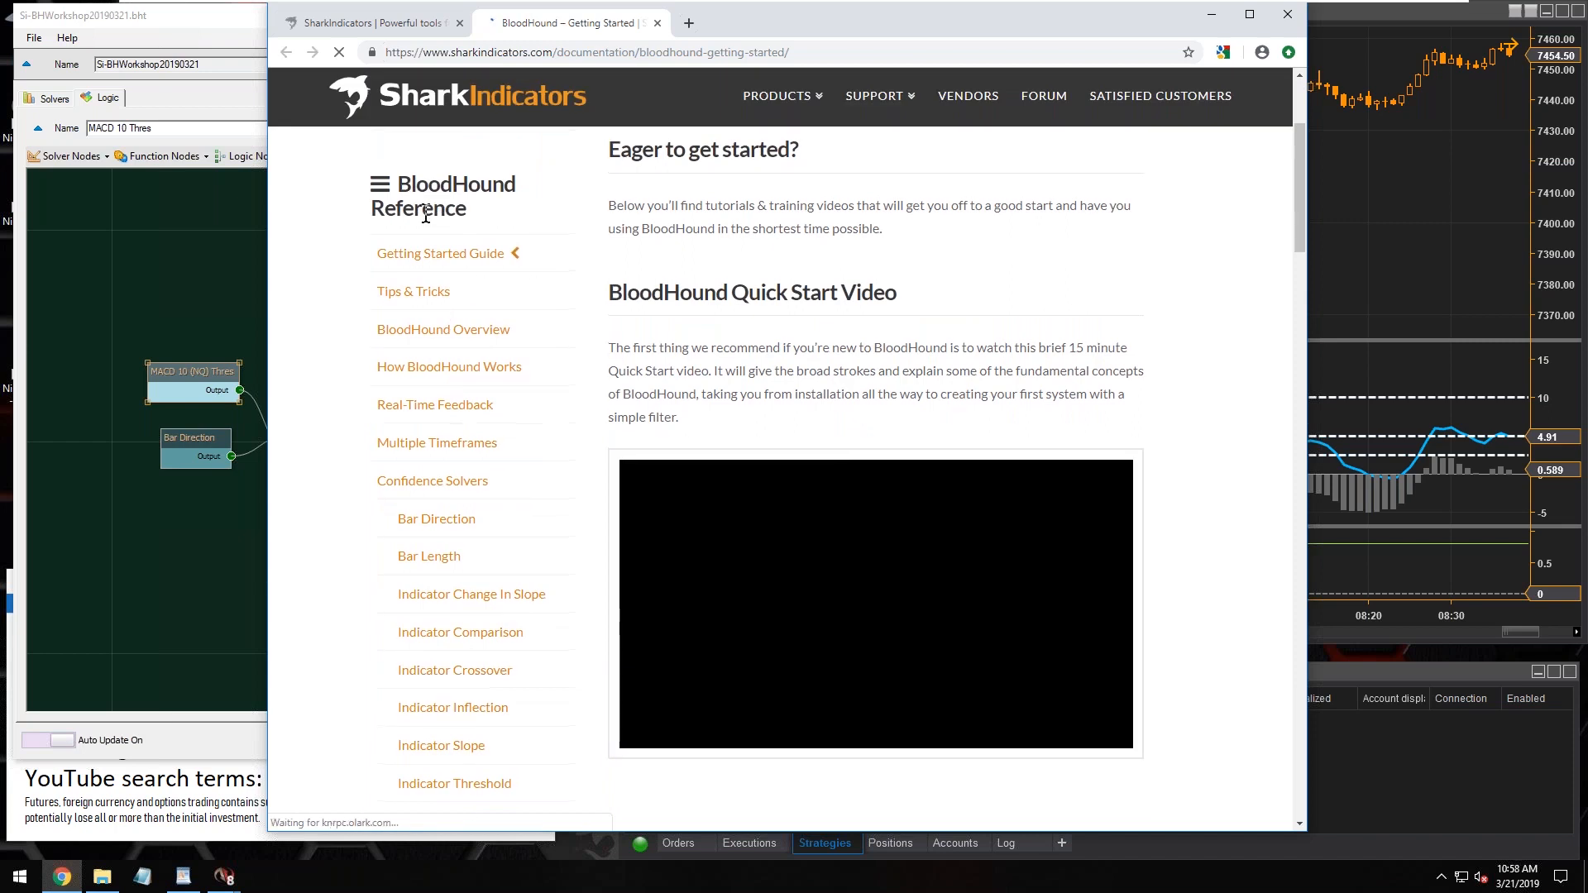
{"action": "left_click", "coordinate": [434, 284]}
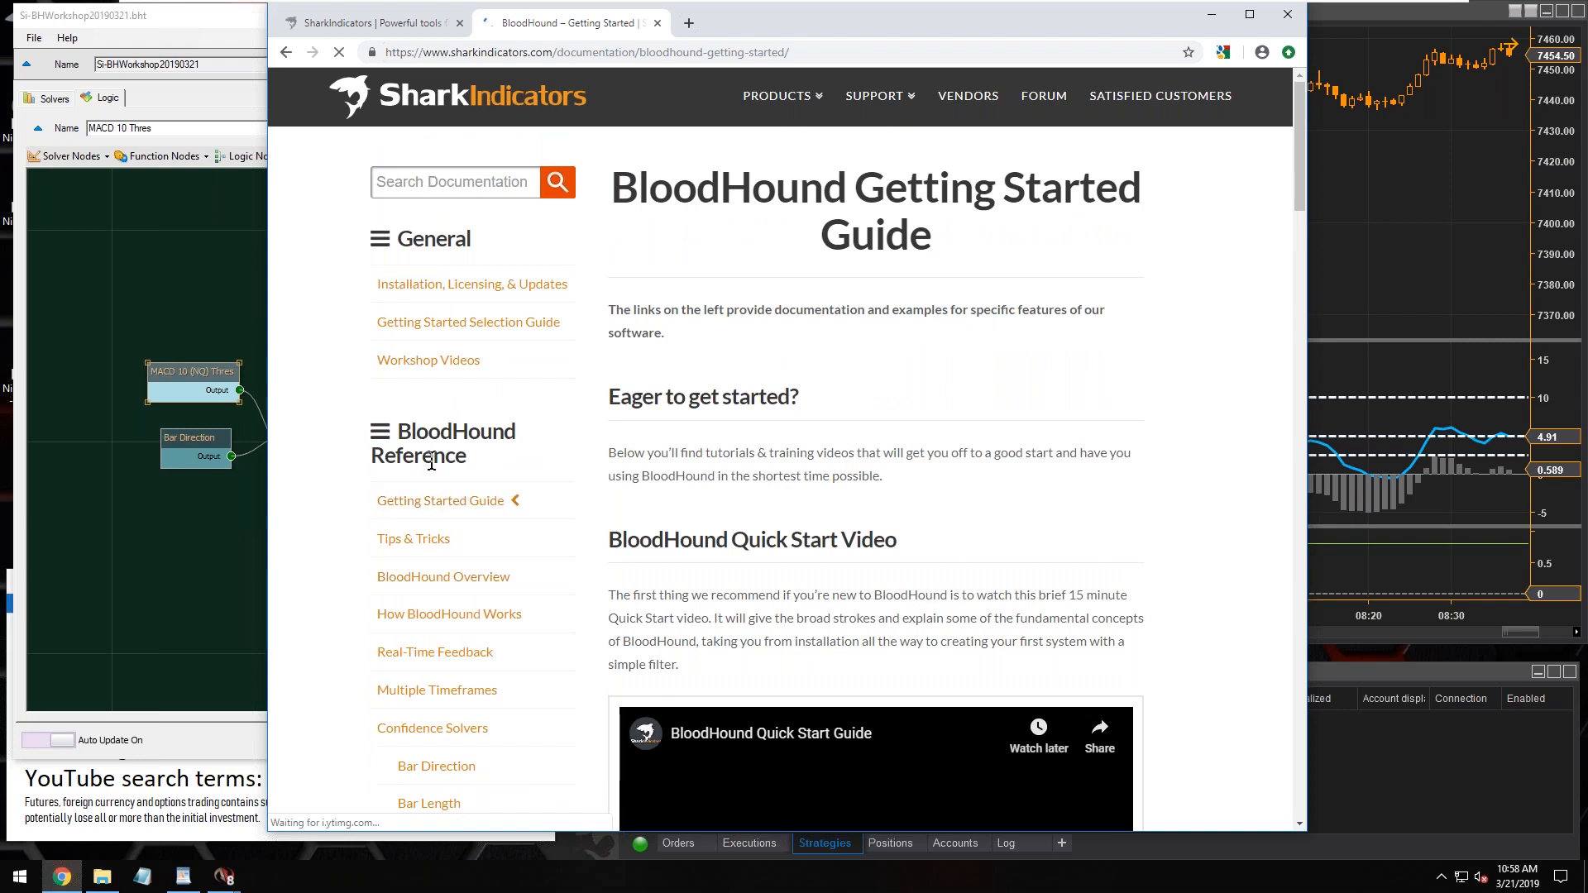
{"action": "scroll", "coordinate": [434, 445], "scroll_direction": "down", "scroll_amount": 2}
{"action": "left_click_drag", "start_coordinate": [397, 267], "coordinate": [467, 290]}
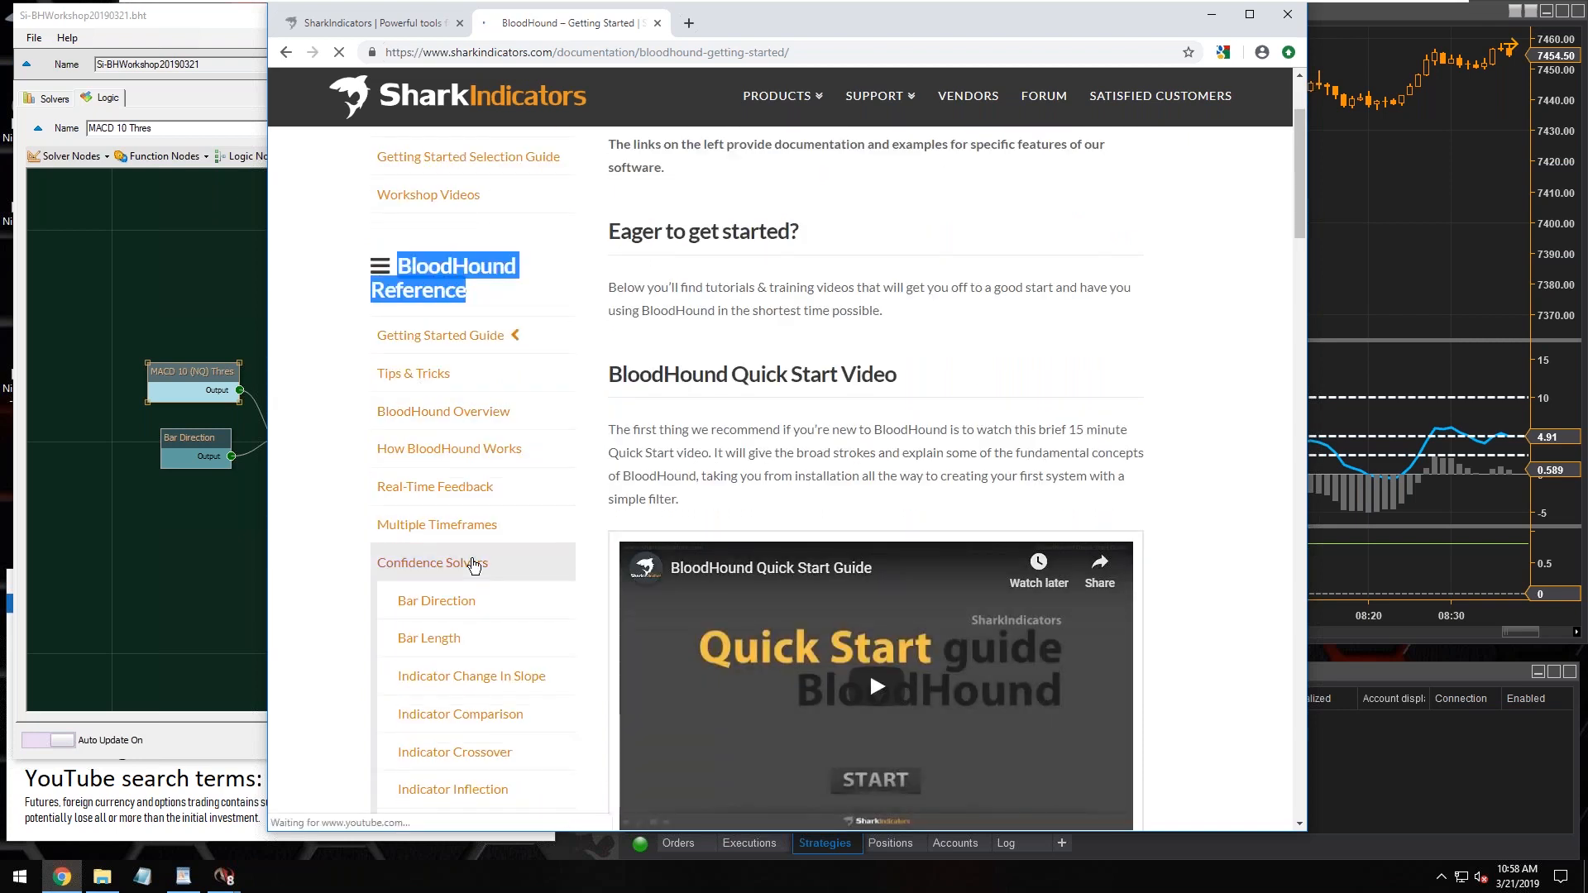
{"action": "scroll", "coordinate": [467, 565], "scroll_direction": "down", "scroll_amount": 2}
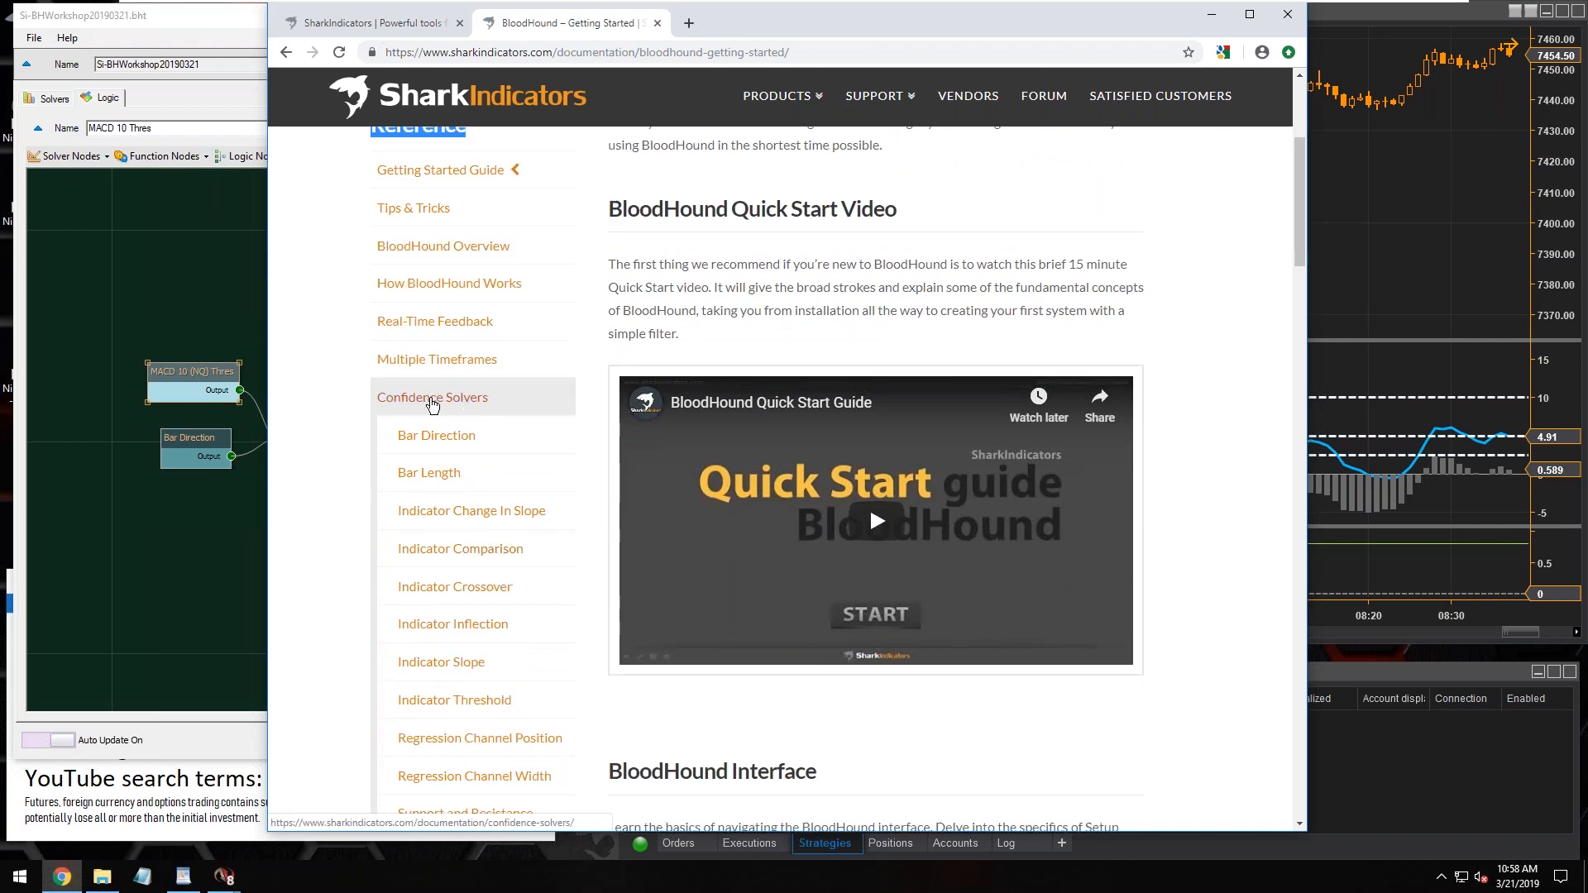
{"action": "scroll", "coordinate": [431, 403], "scroll_direction": "down", "scroll_amount": 1}
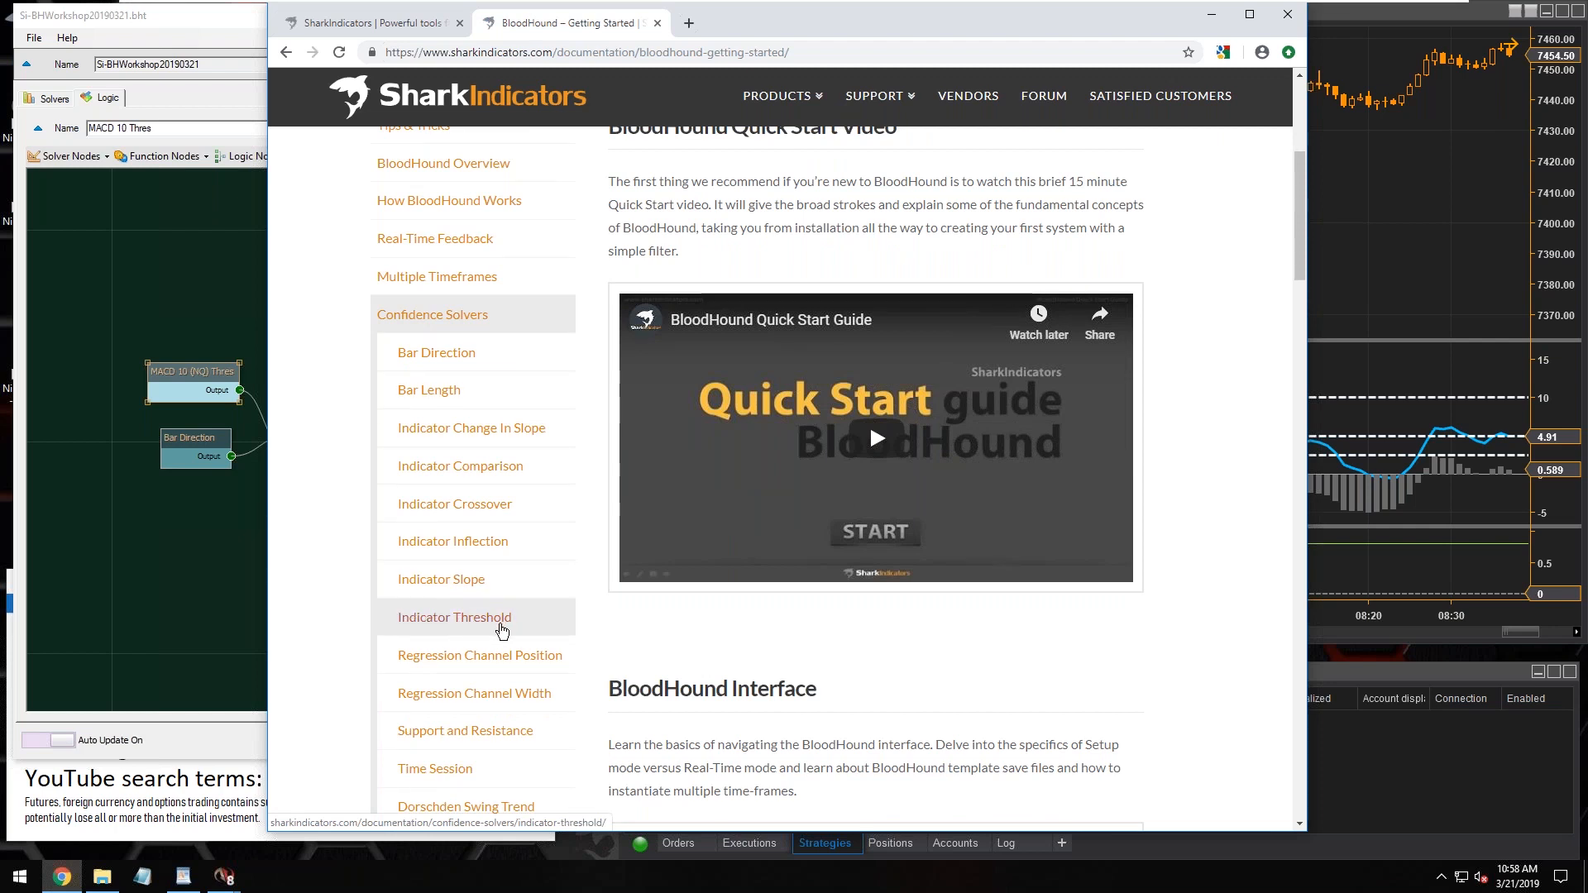
{"action": "left_click", "coordinate": [470, 626]}
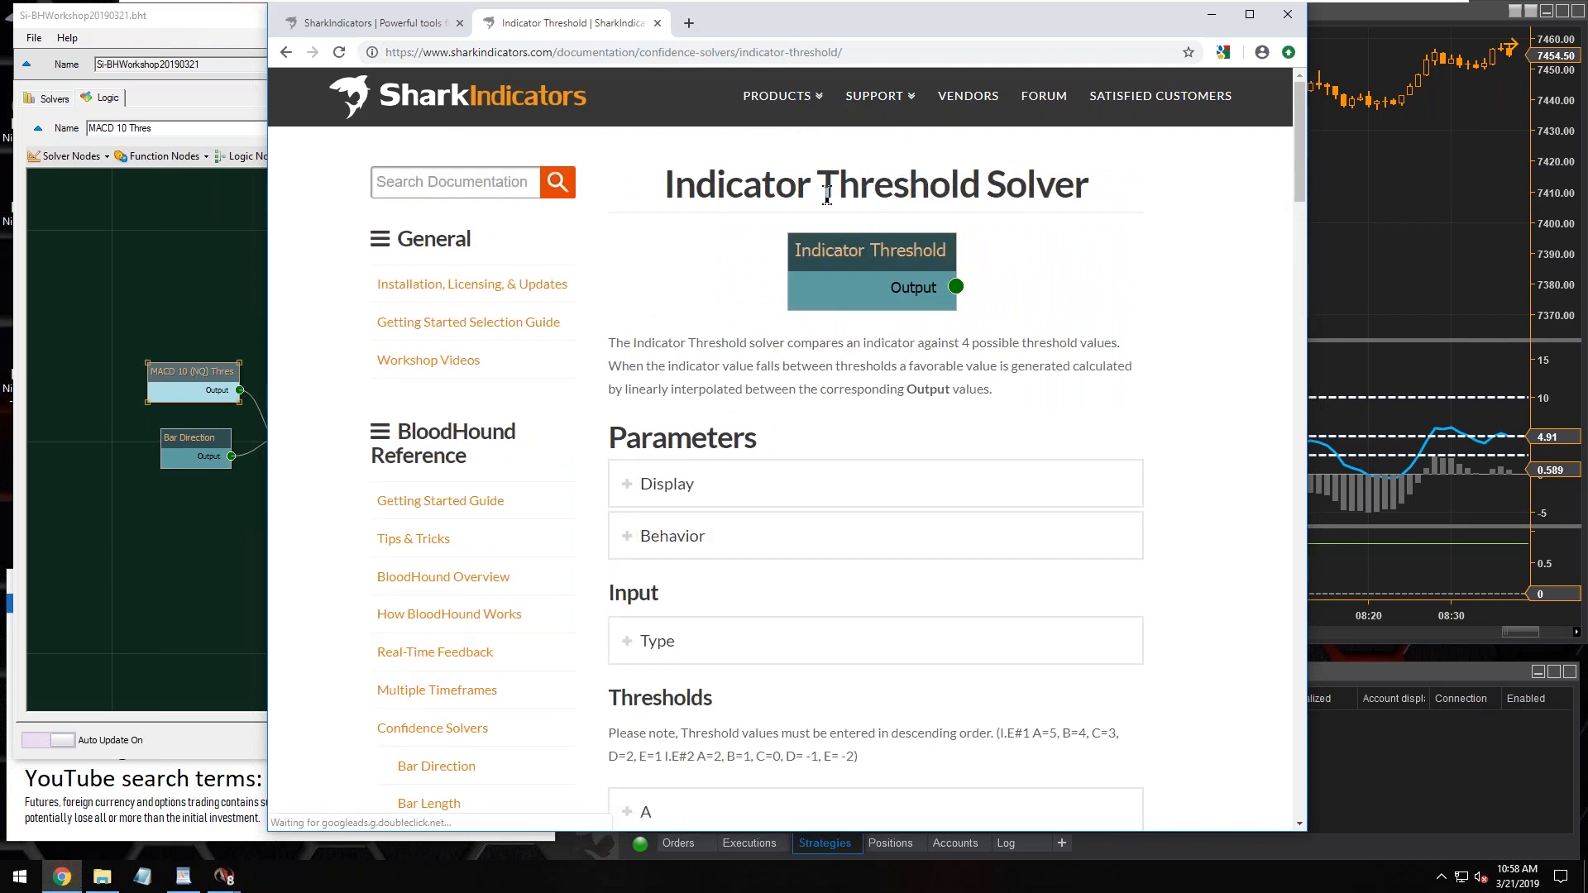
Look through the Indicator Threshold Solver page down to its Video Tutorial and Examples sections
{"action": "left_click_drag", "start_coordinate": [819, 187], "coordinate": [1089, 186]}
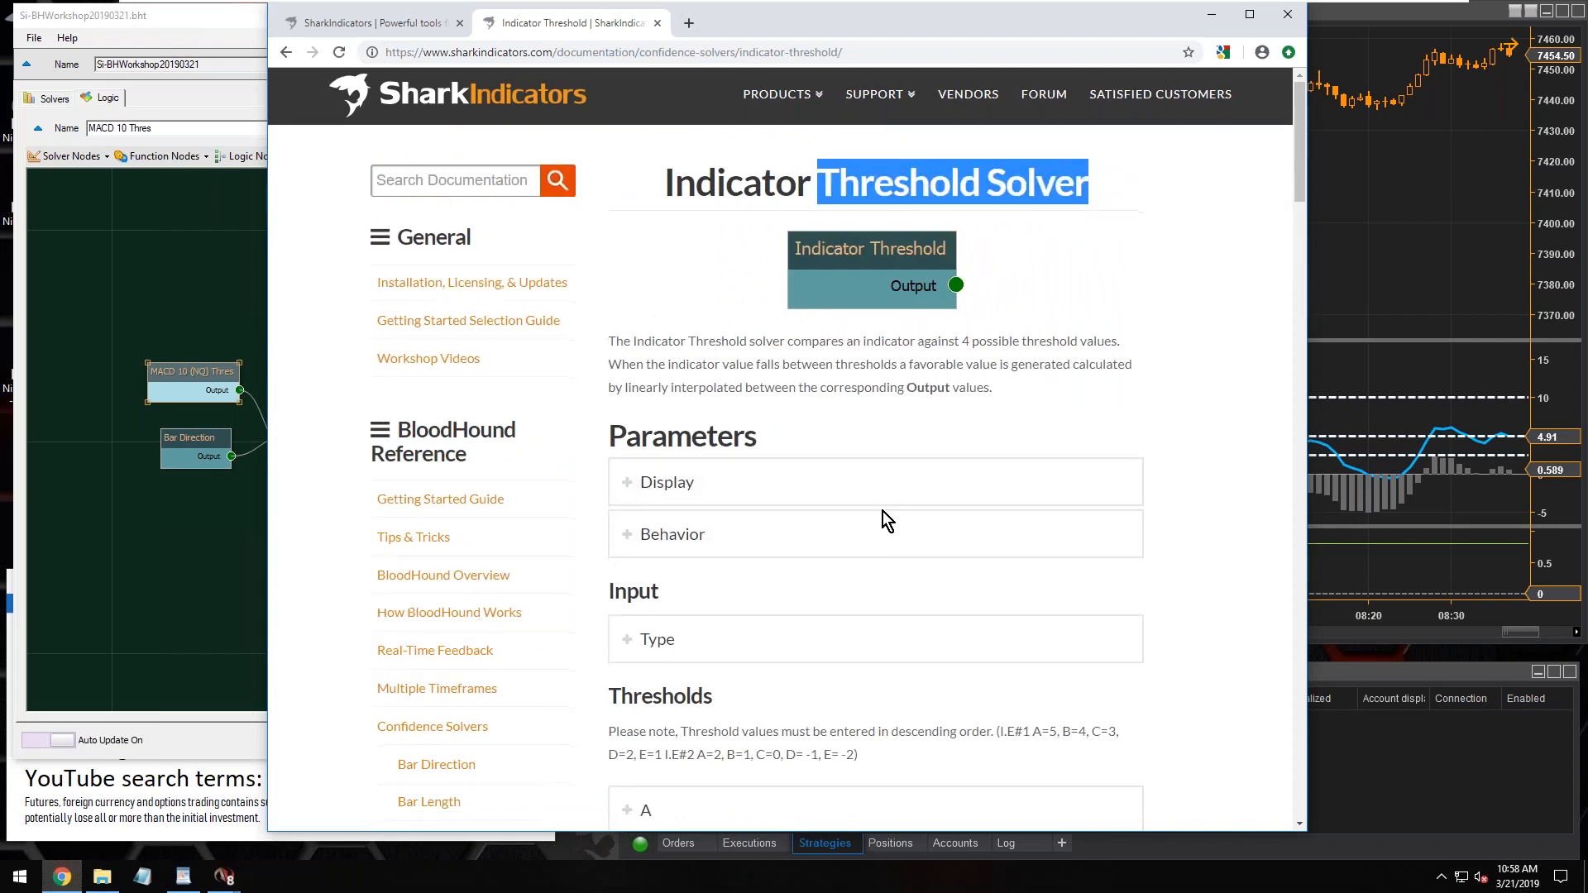
{"action": "scroll", "coordinate": [882, 512], "scroll_direction": "down", "scroll_amount": 8}
{"action": "scroll", "coordinate": [862, 531], "scroll_direction": "down", "scroll_amount": 6}
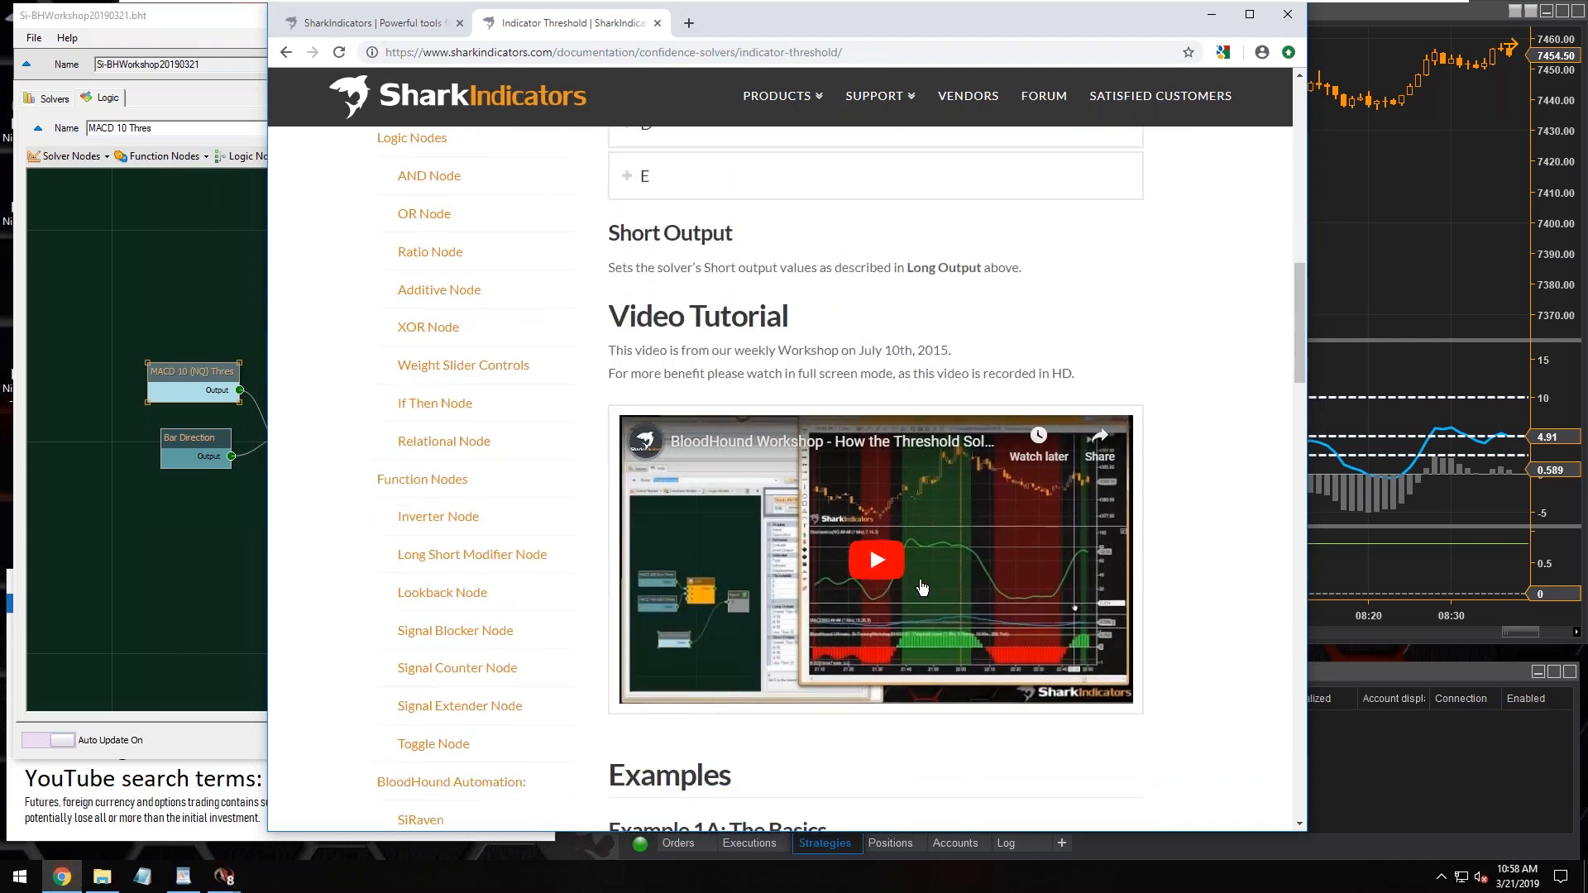
{"action": "scroll", "coordinate": [922, 588], "scroll_direction": "down", "scroll_amount": 1}
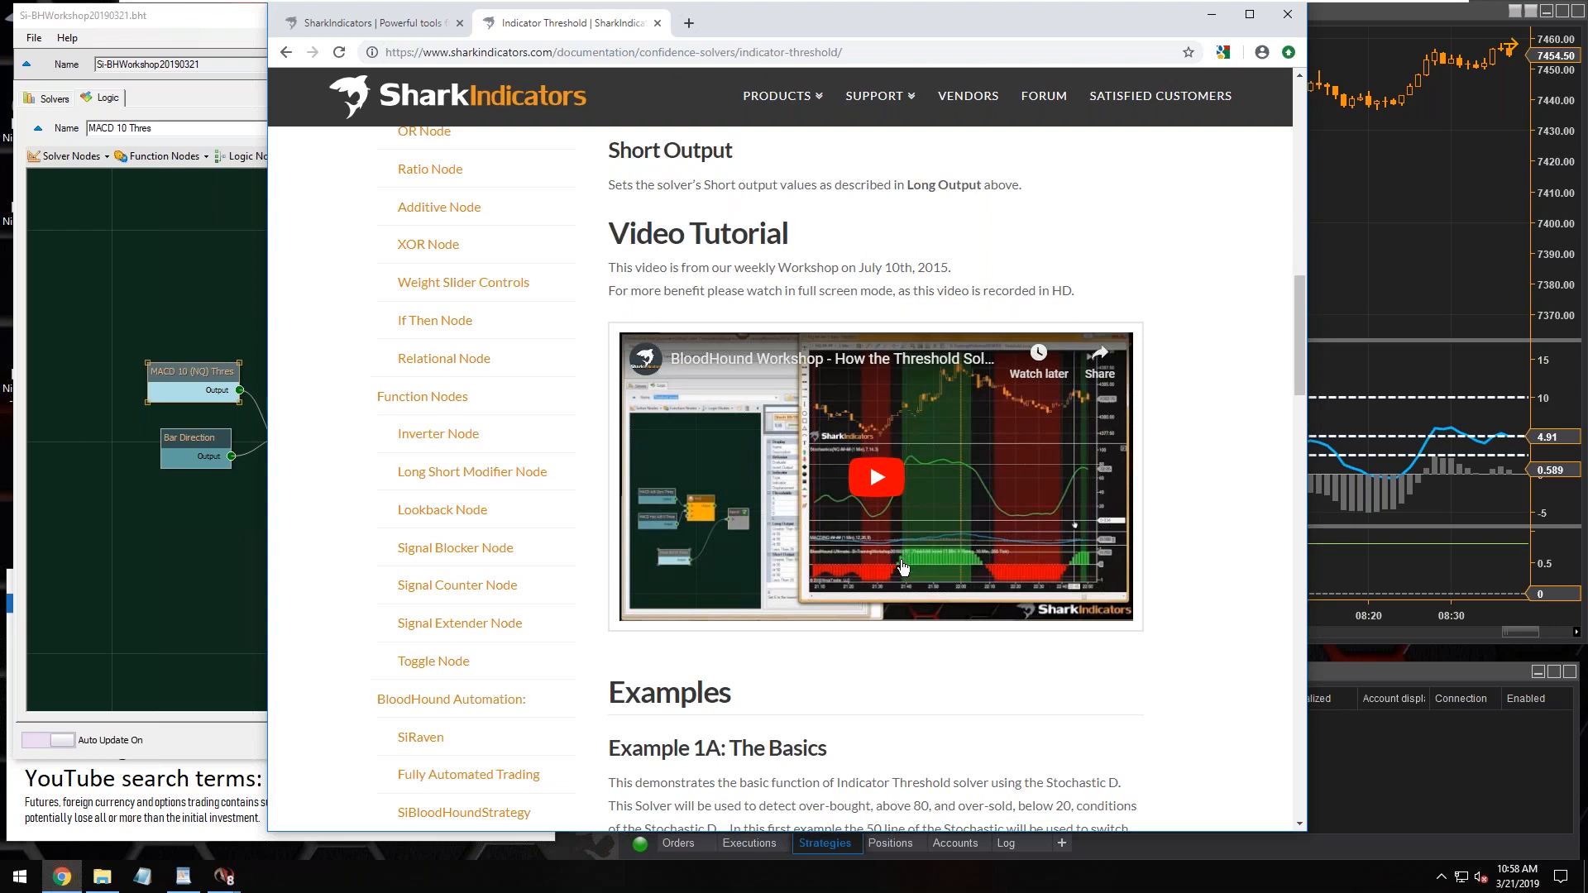
Move the browser window aside and compare thresholds A and B of the MACD 10 (NQ) Thres solver
{"action": "left_click_drag", "start_coordinate": [805, 29], "coordinate": [1488, 101]}
{"action": "left_click", "coordinate": [748, 404]}
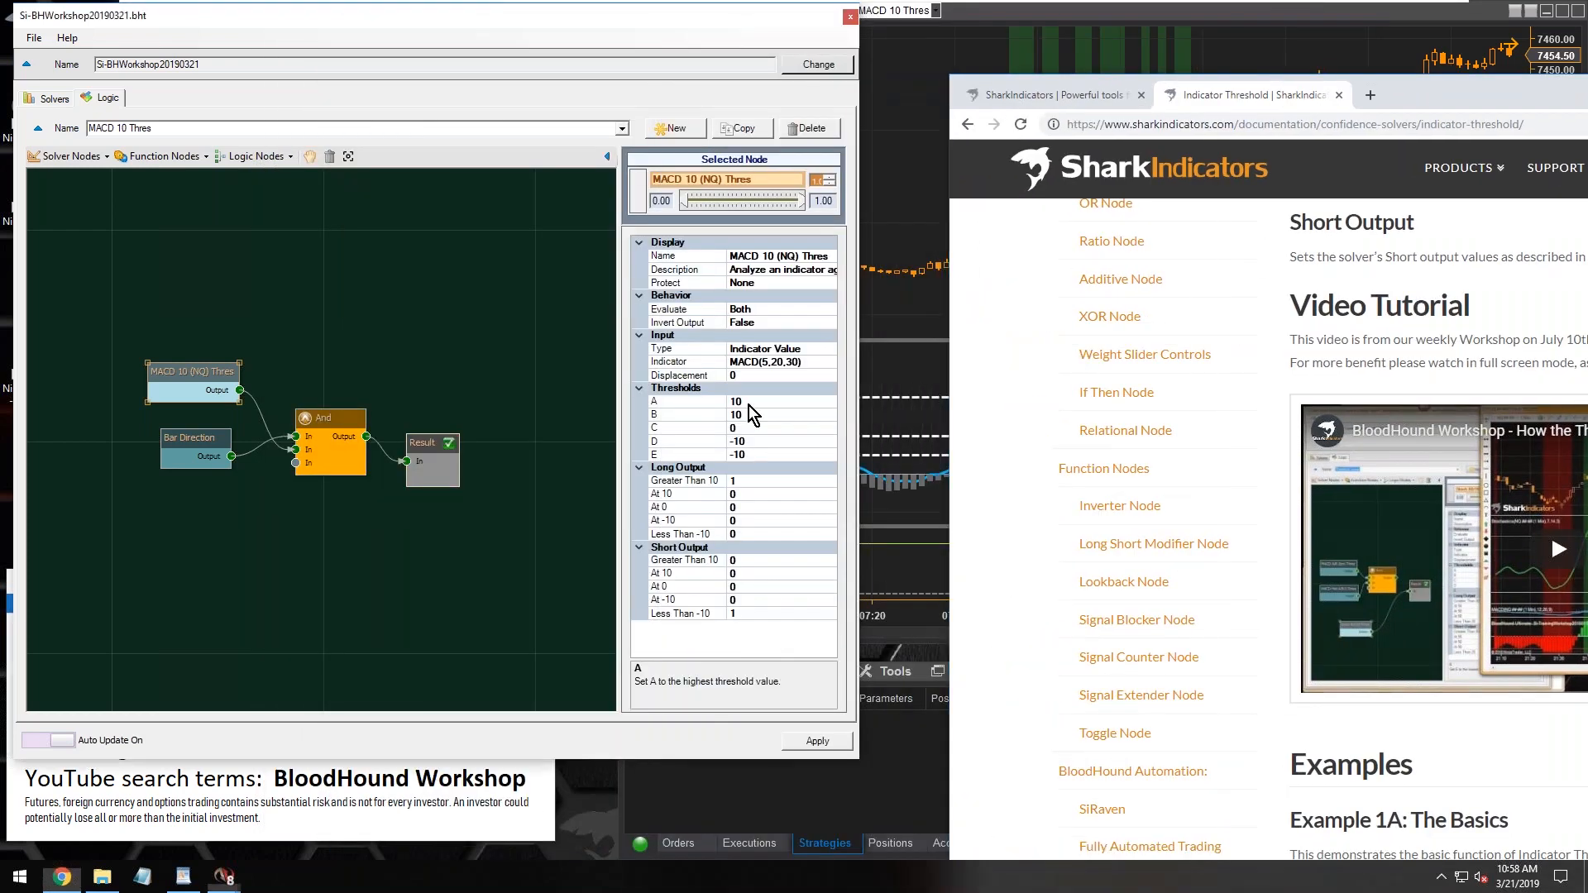
{"action": "left_click", "coordinate": [748, 415]}
{"action": "left_click", "coordinate": [747, 402]}
{"action": "left_click", "coordinate": [751, 415]}
{"action": "left_click", "coordinate": [749, 417]}
{"action": "left_click", "coordinate": [749, 403]}
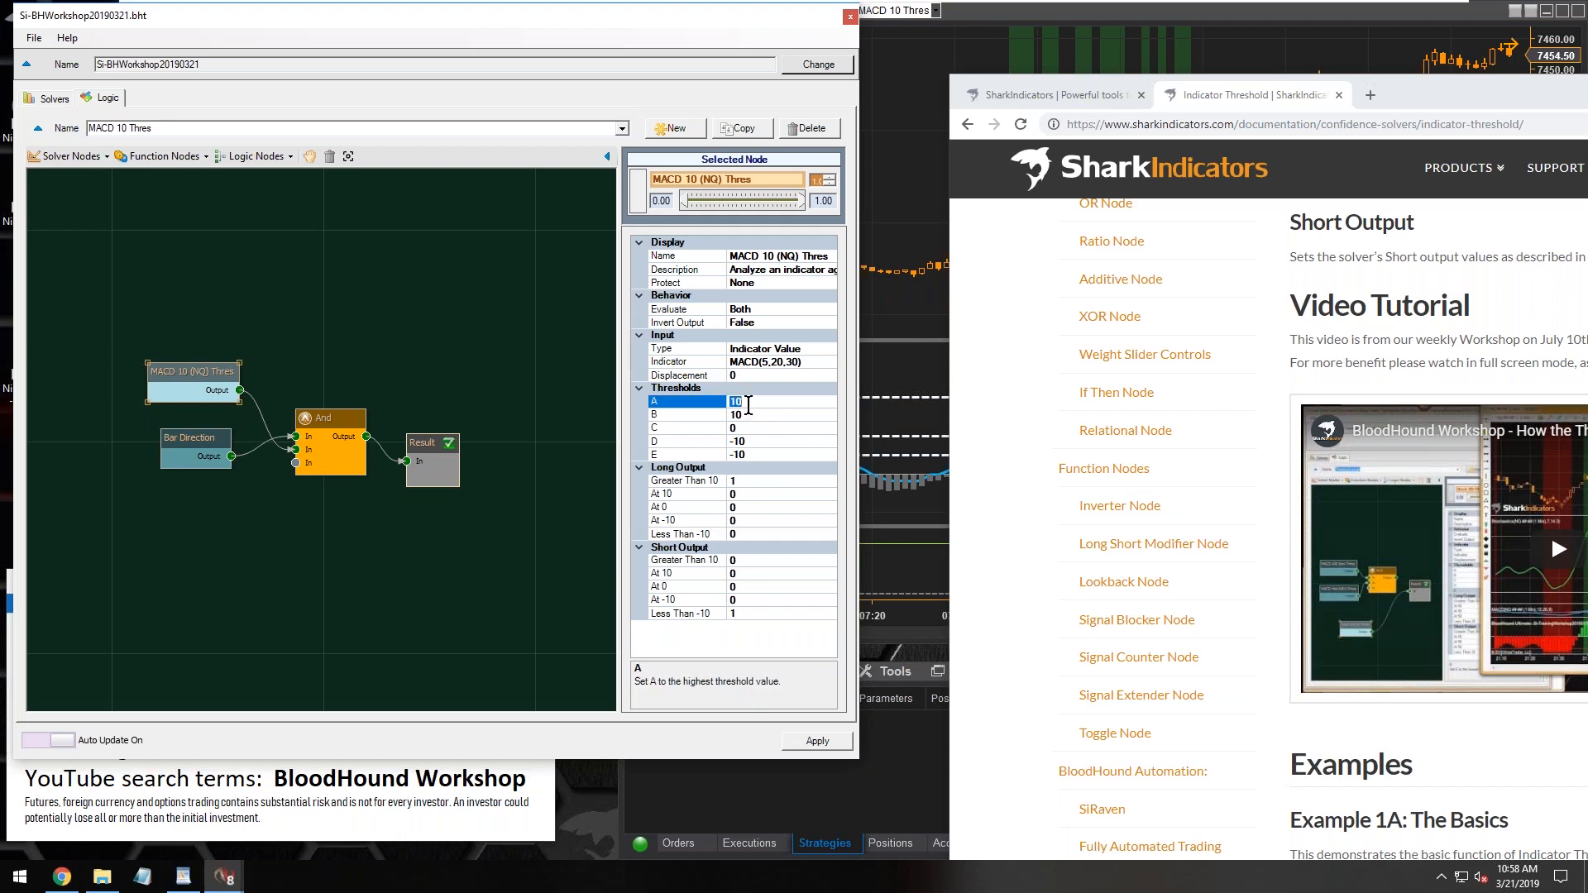
{"action": "left_click", "coordinate": [752, 415]}
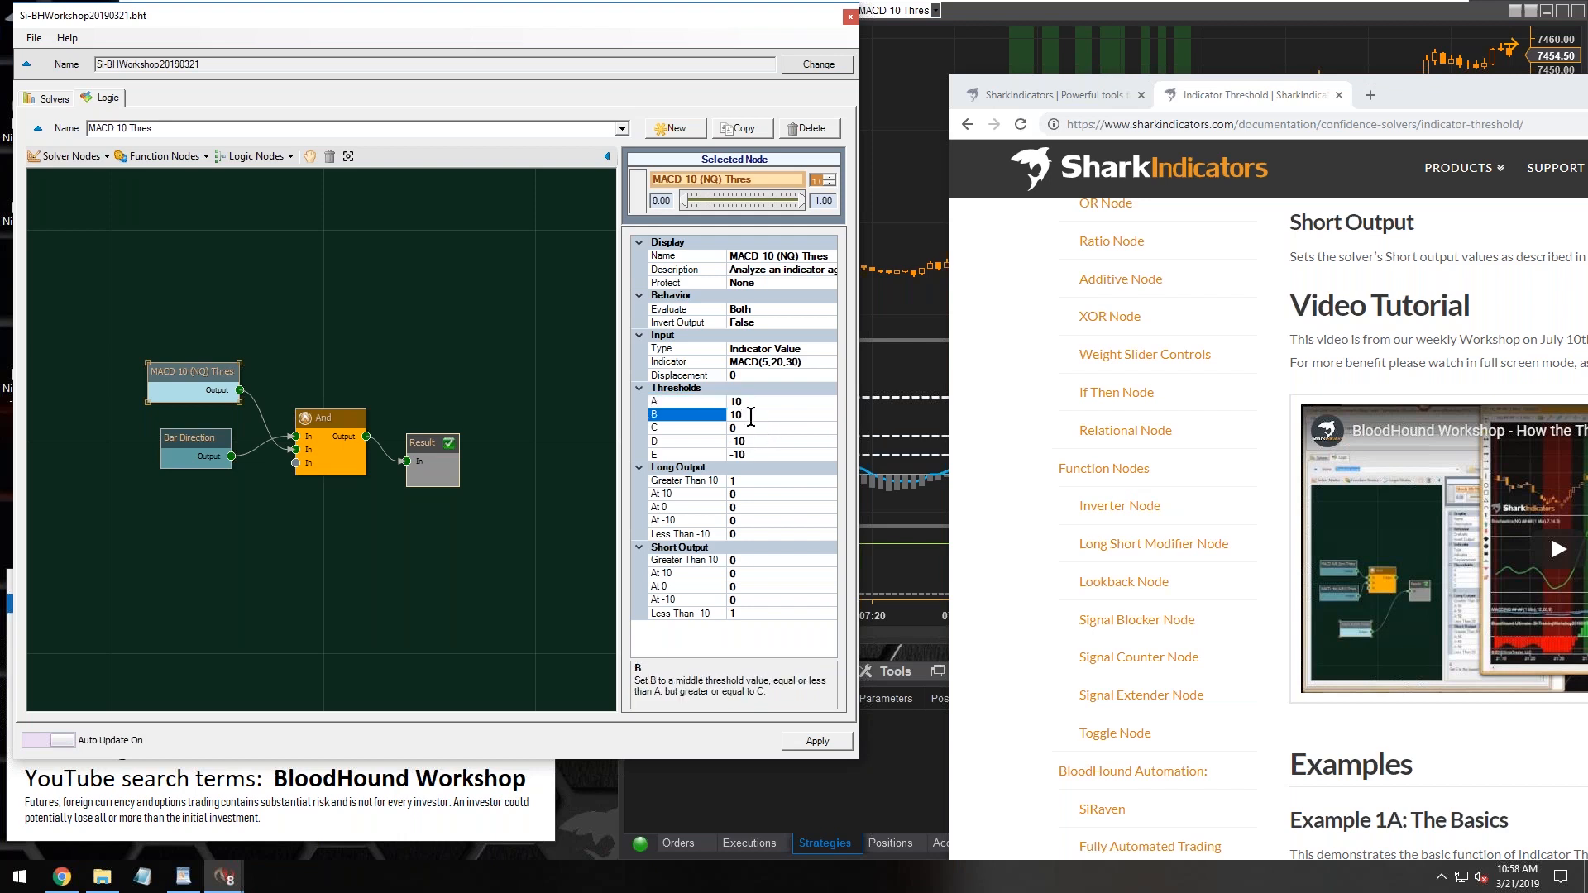
{"action": "double_click", "coordinate": [751, 416]}
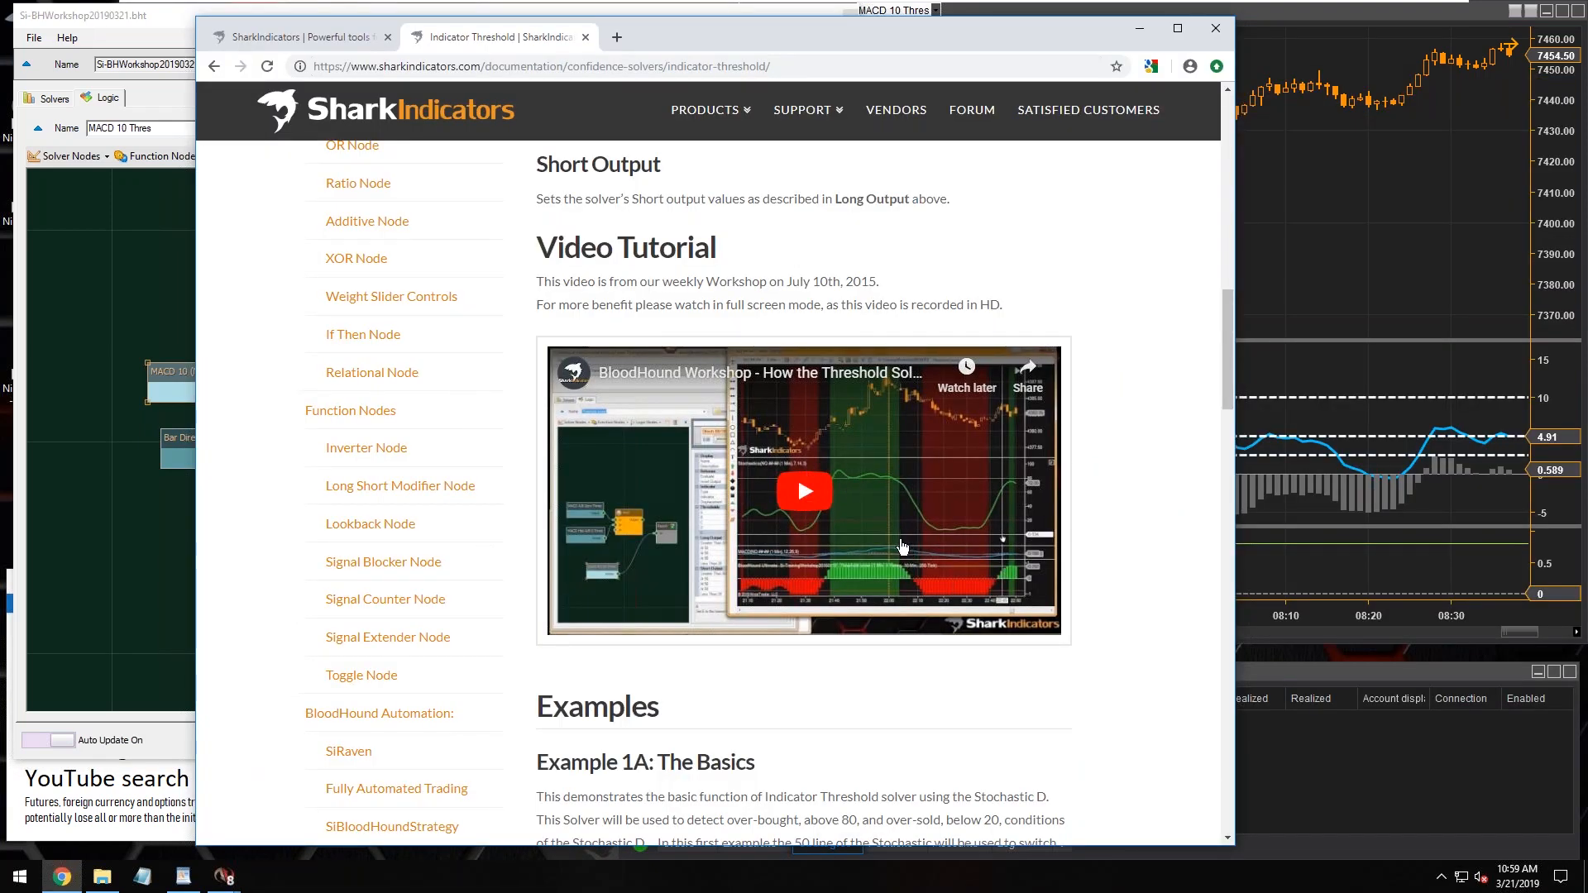
Look again at the Short Output and Video Tutorial sections of the Indicator Threshold page
{"action": "scroll", "coordinate": [902, 546], "scroll_direction": "up", "scroll_amount": 15}
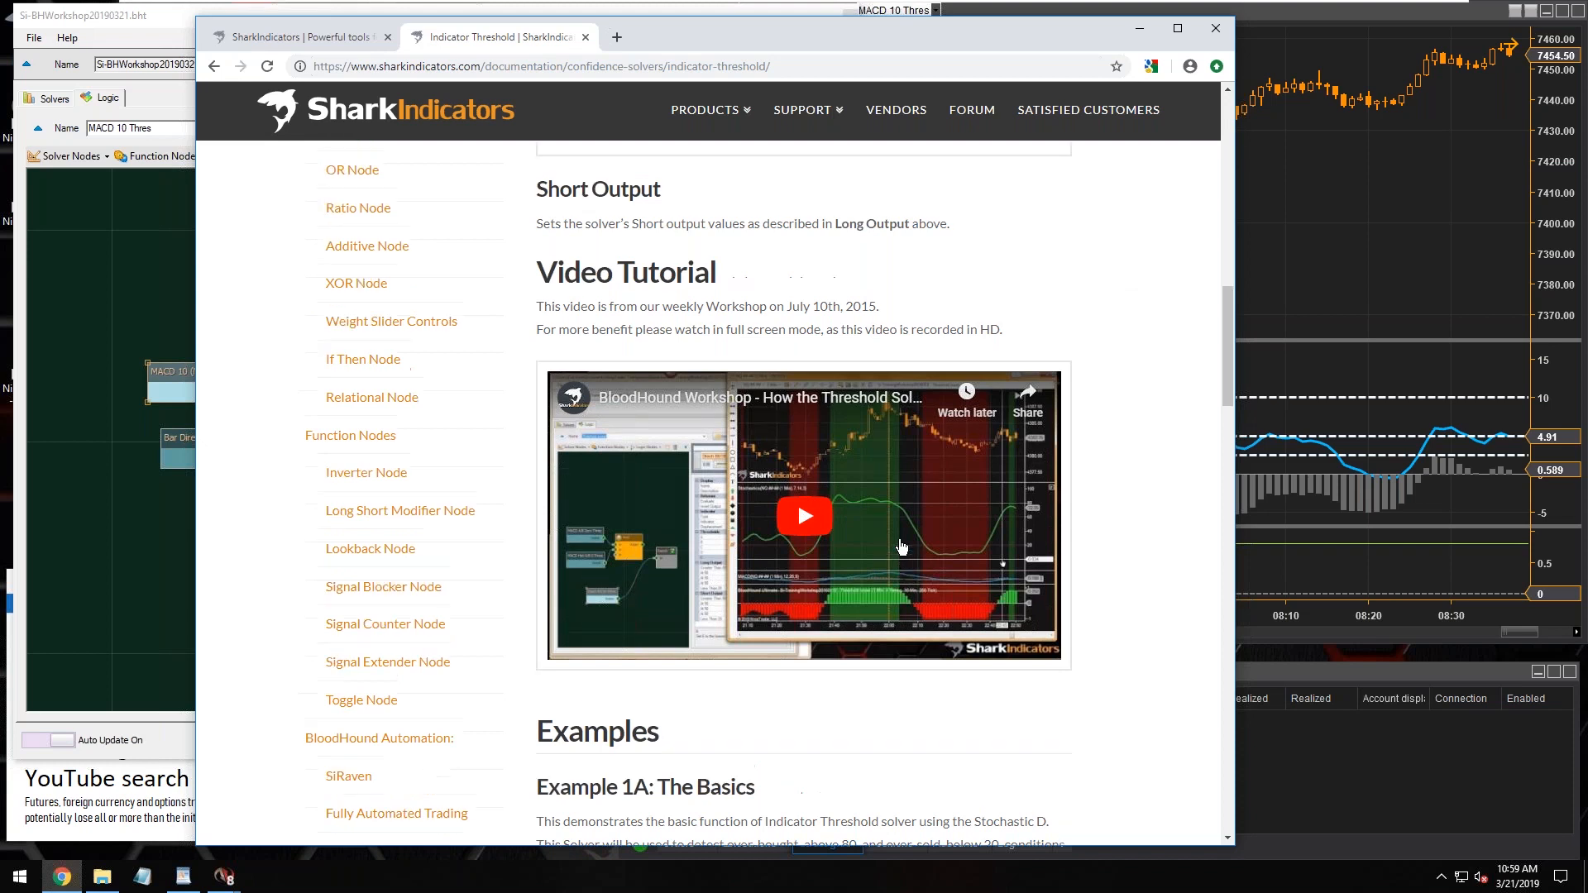
{"action": "left_click_drag", "start_coordinate": [755, 196], "coordinate": [1017, 199]}
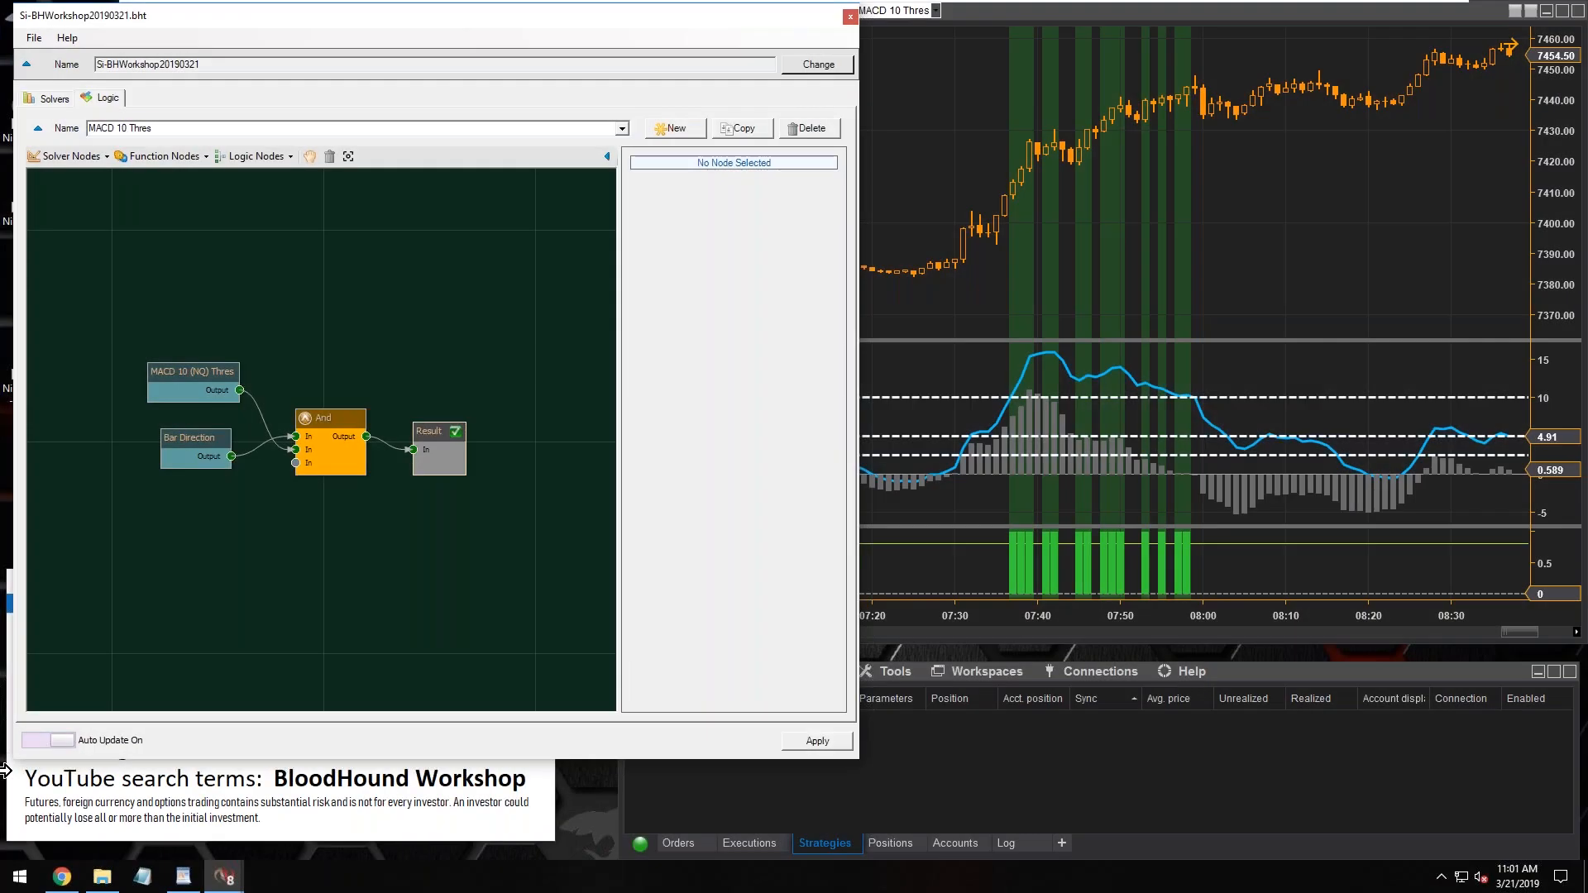
Widen the properties area of the MACD 10 (NQ) Thres node and read the descriptions of thresholds A, E, C and B
{"action": "left_click", "coordinate": [178, 368]}
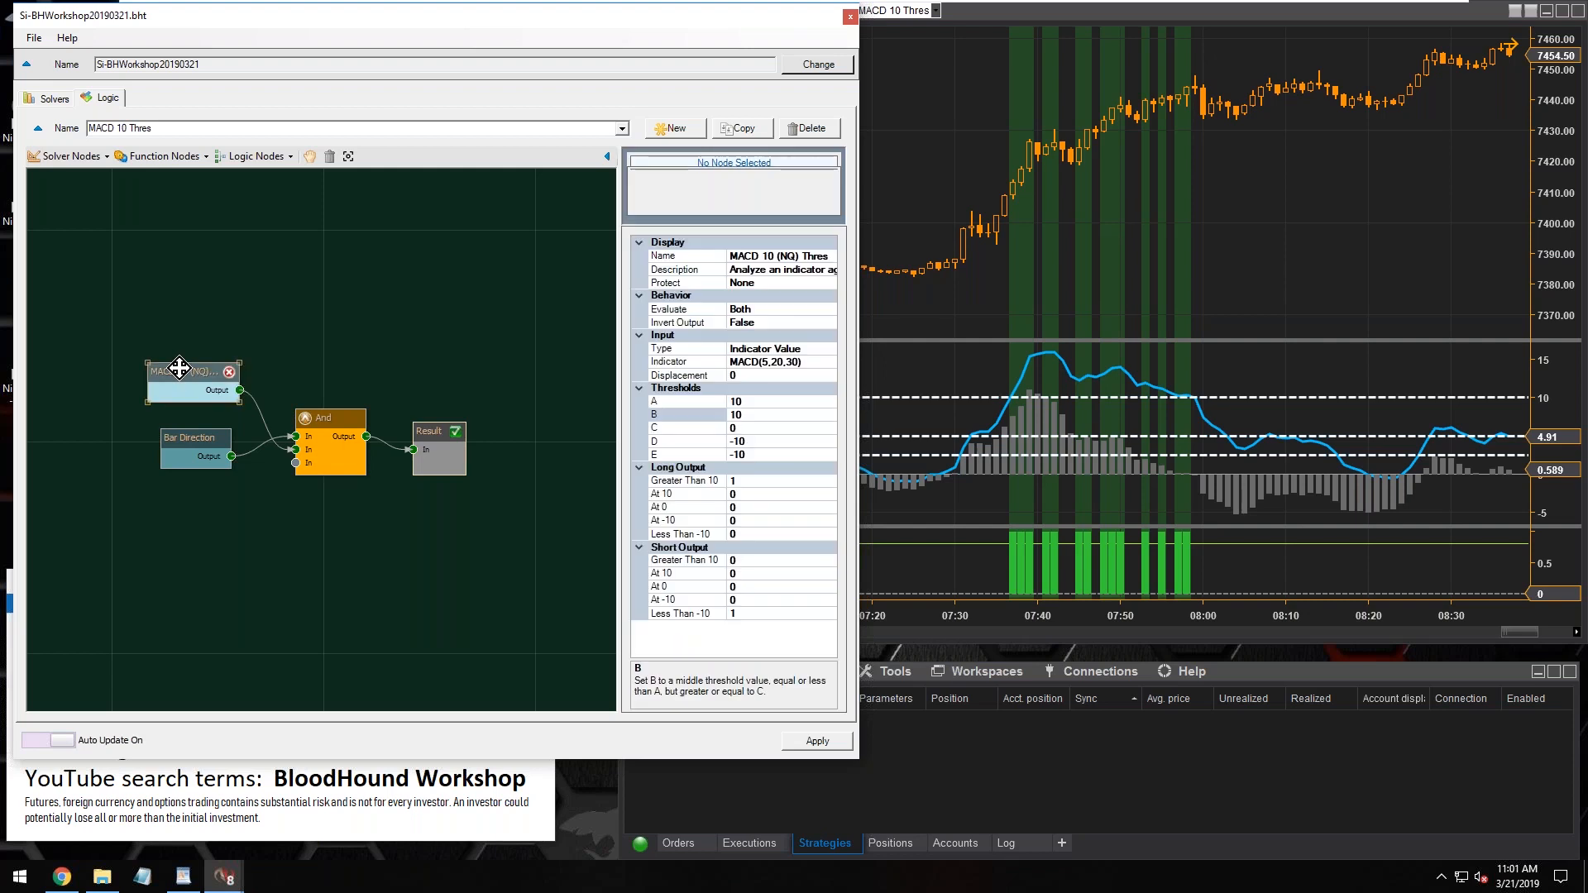
{"action": "left_click_drag", "start_coordinate": [618, 653], "coordinate": [525, 658]}
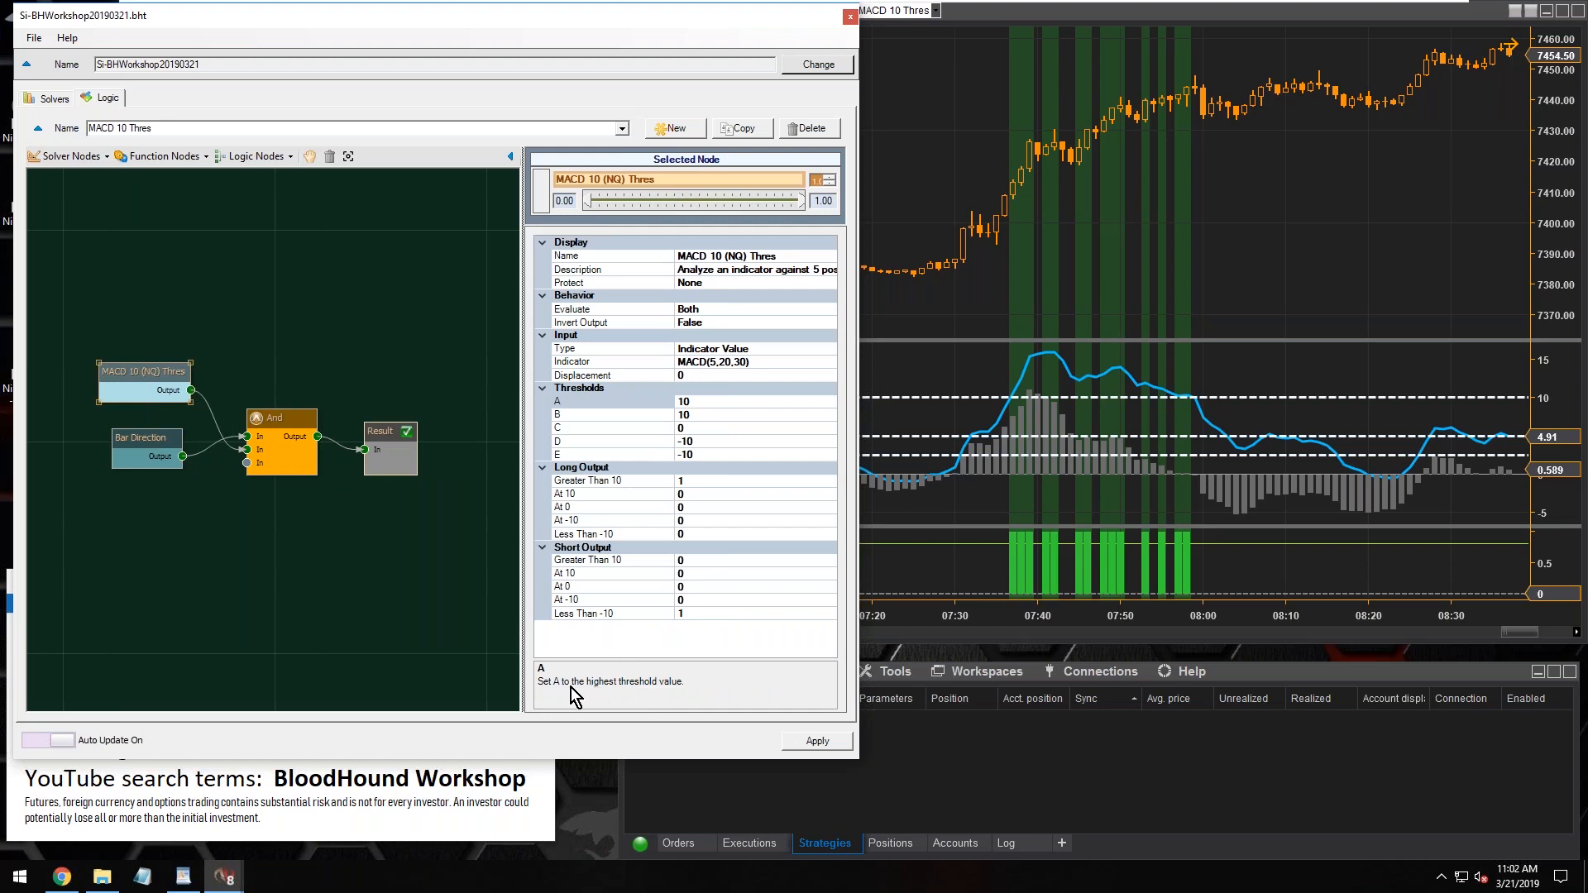
{"action": "left_click", "coordinate": [571, 403]}
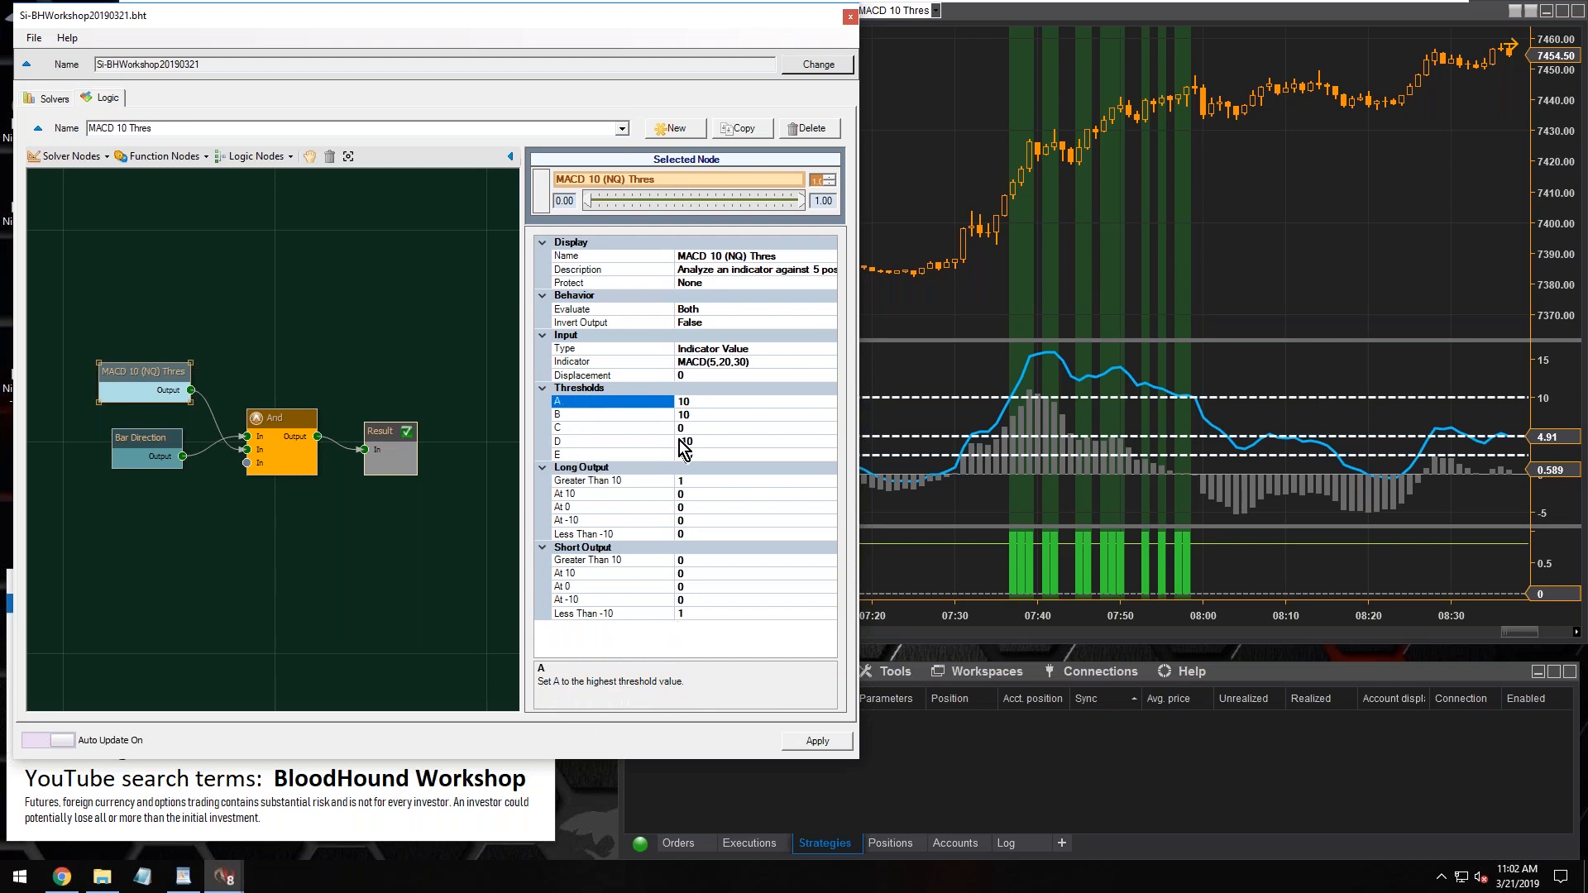
{"action": "left_click", "coordinate": [572, 456]}
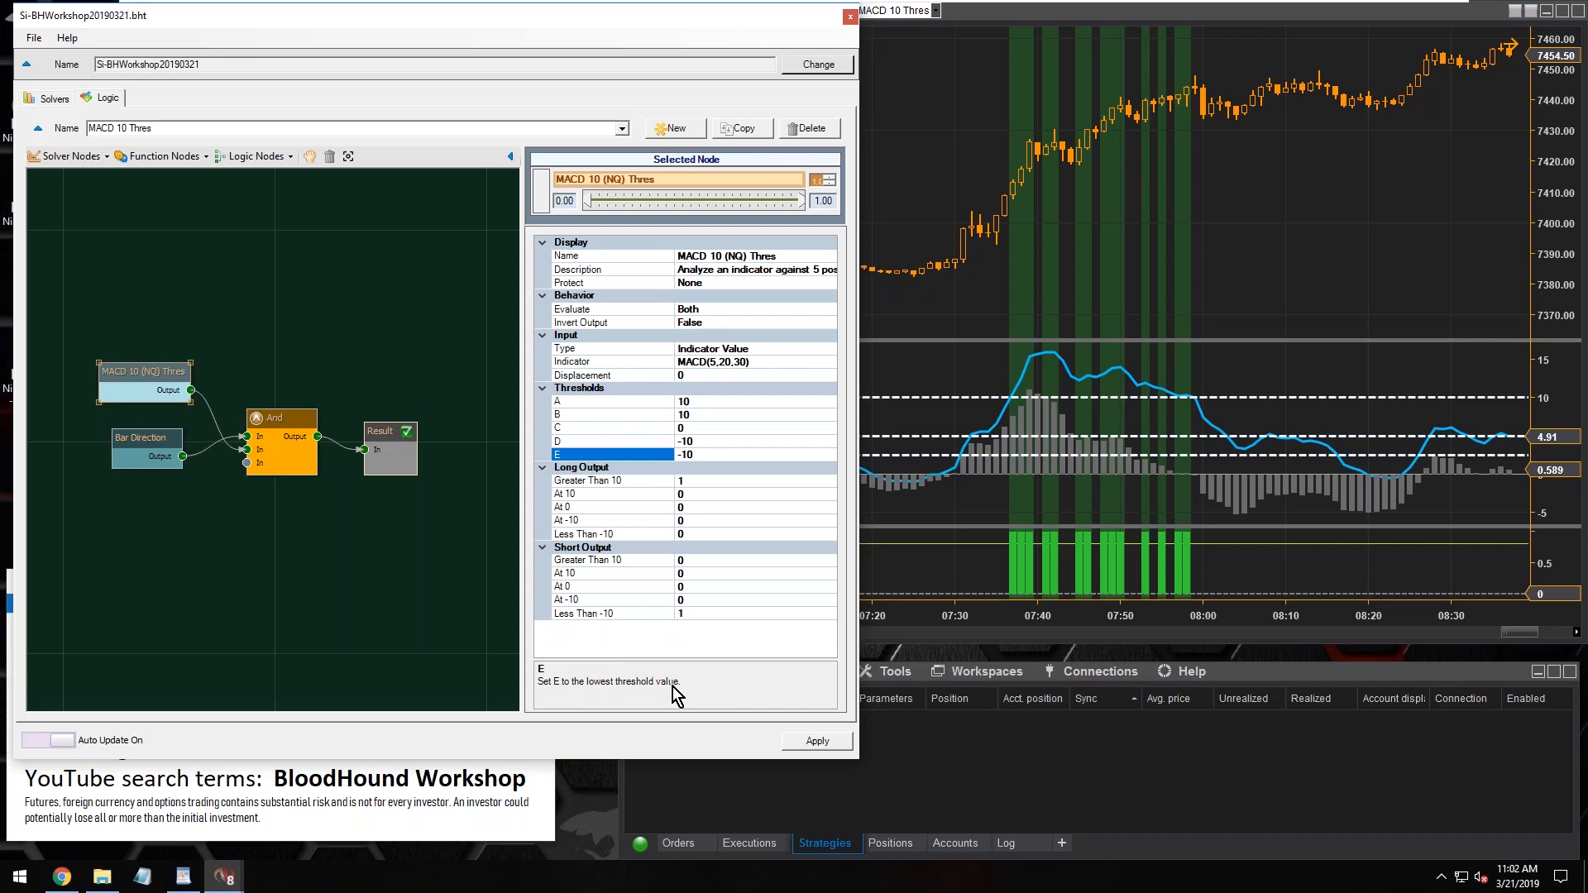
{"action": "left_click", "coordinate": [579, 428]}
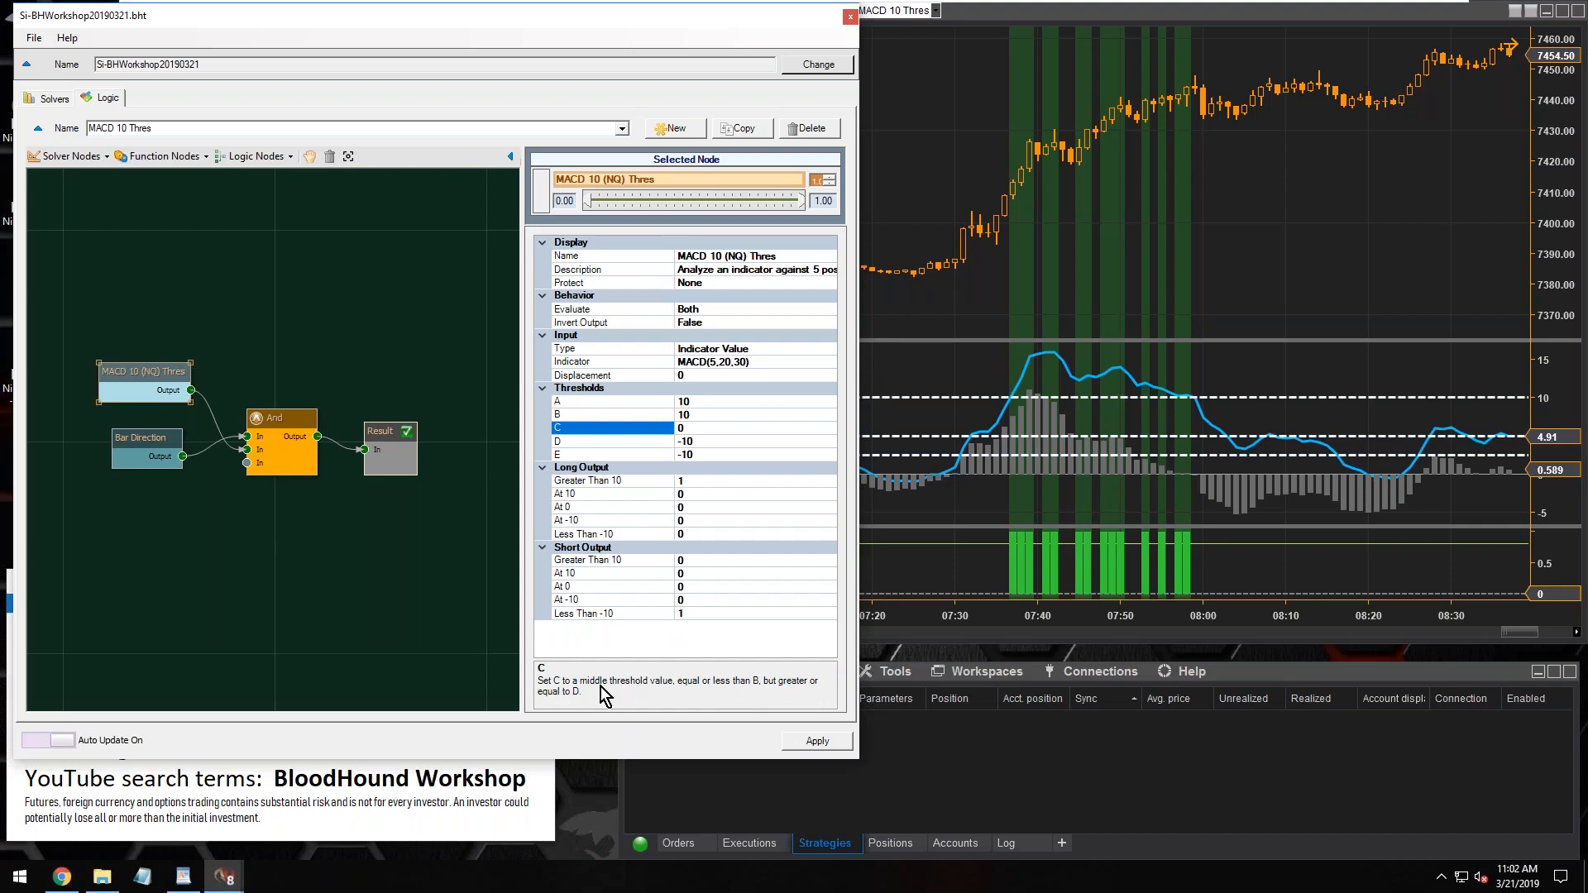
{"action": "left_click", "coordinate": [568, 415]}
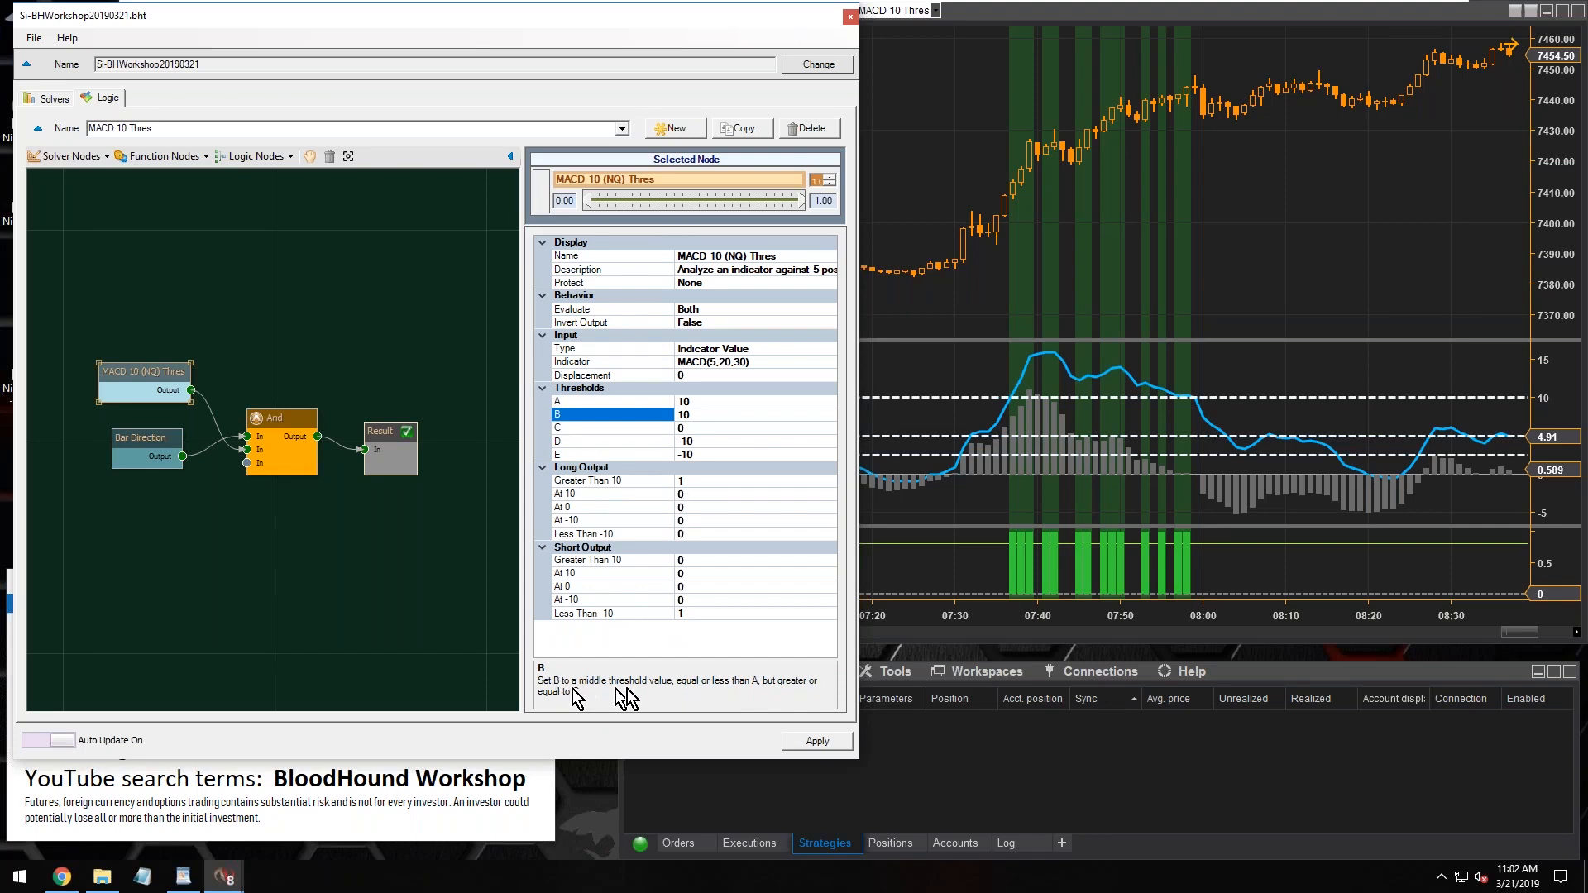
{"action": "left_click", "coordinate": [604, 405]}
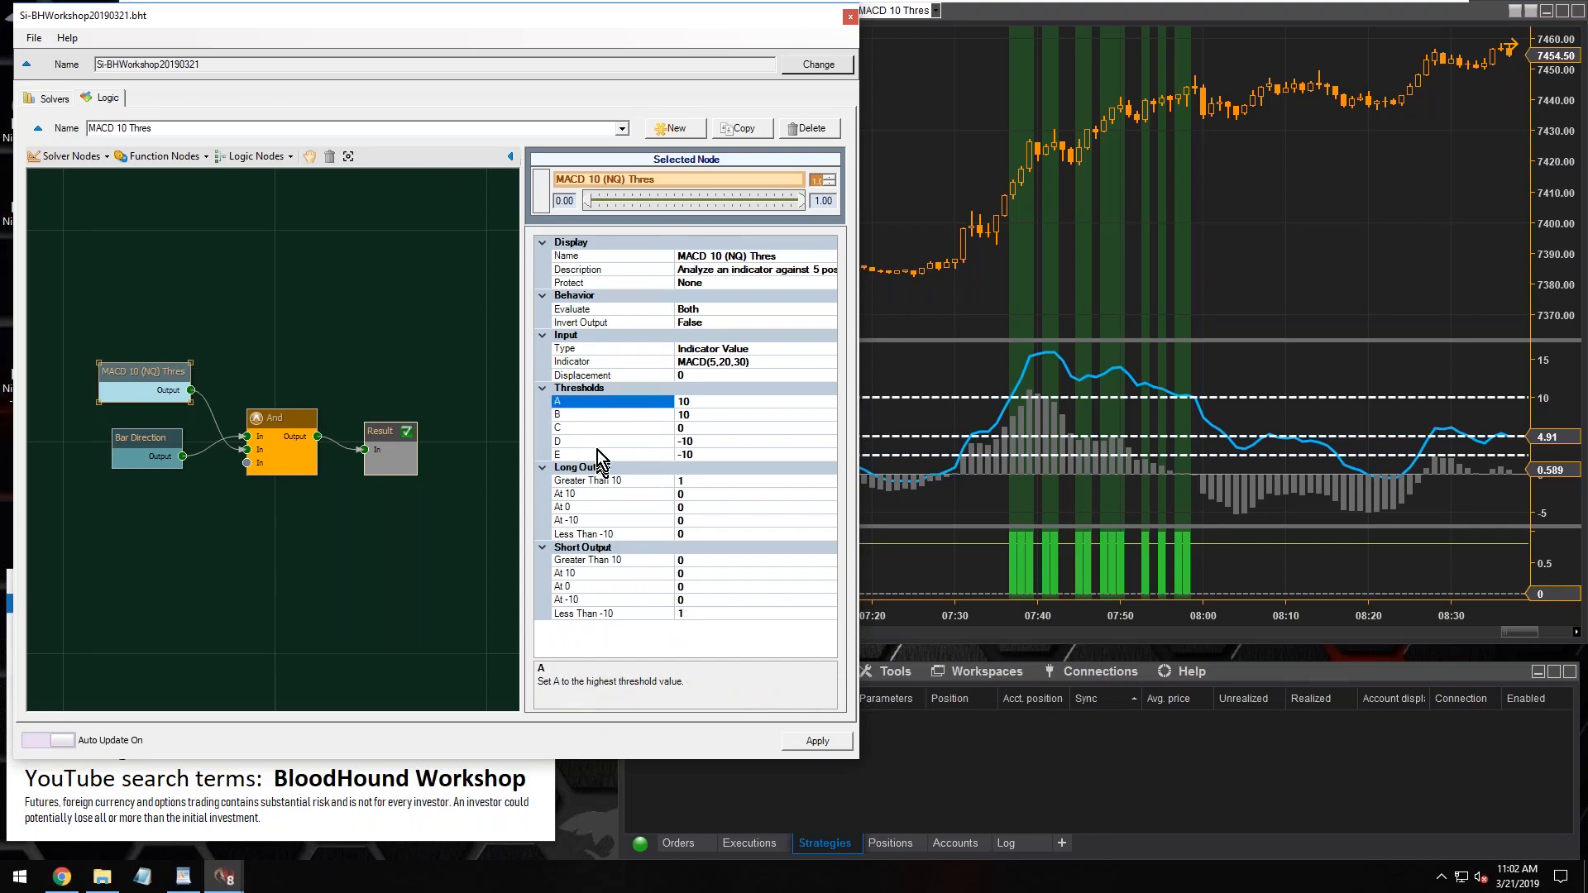
Read through the values and descriptions of thresholds A to E of the MACD 10 (NQ) Thres node twice
{"action": "left_click", "coordinate": [696, 404]}
{"action": "left_click", "coordinate": [700, 416]}
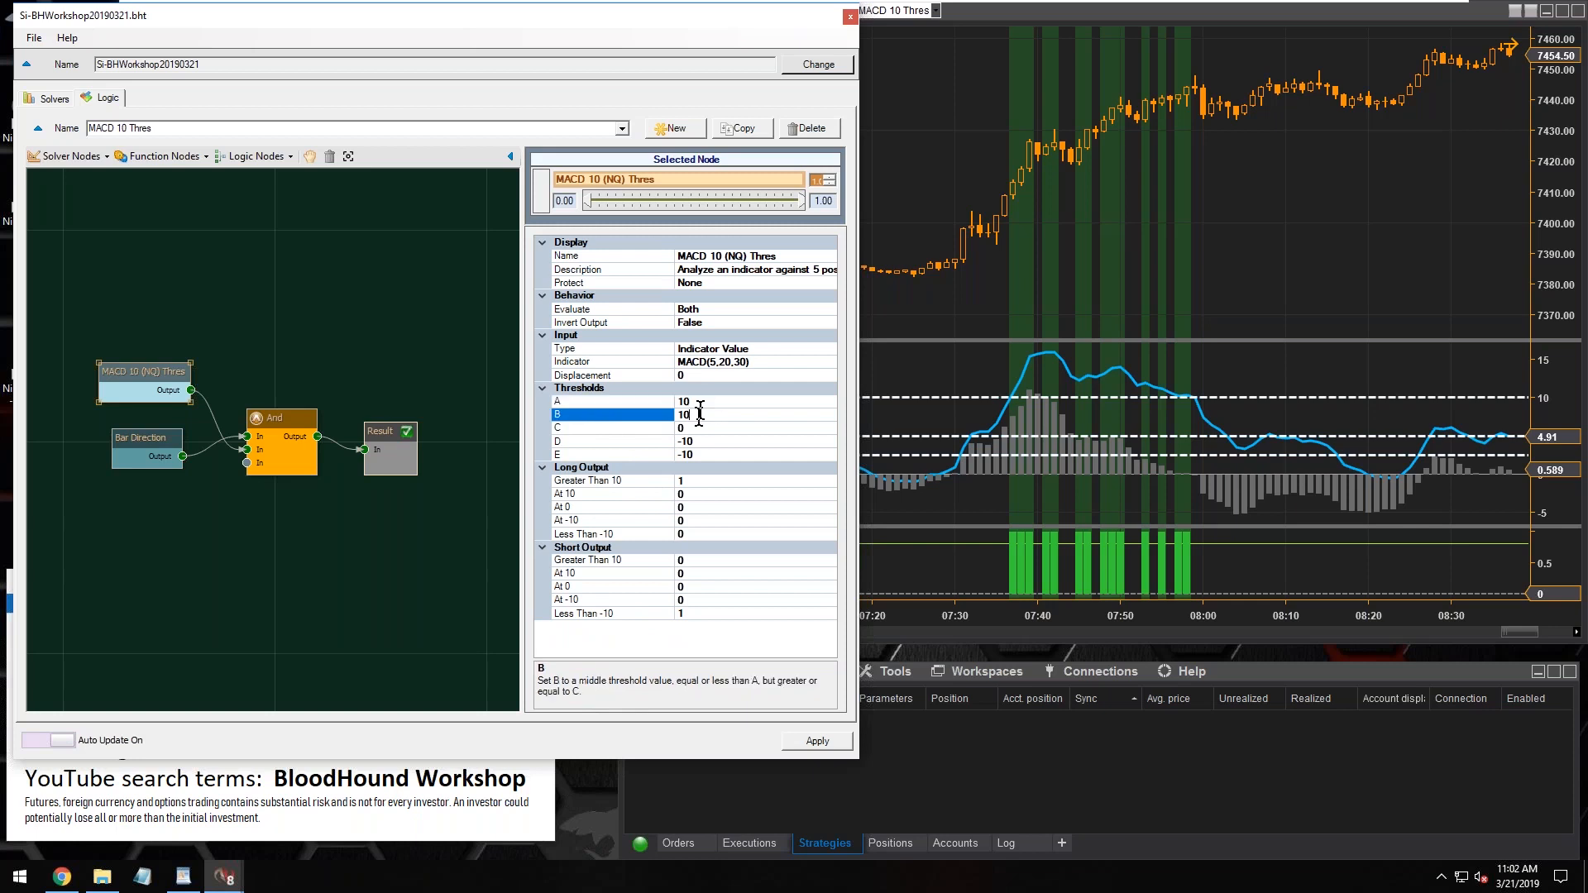
{"action": "left_click", "coordinate": [700, 429]}
{"action": "left_click", "coordinate": [710, 444]}
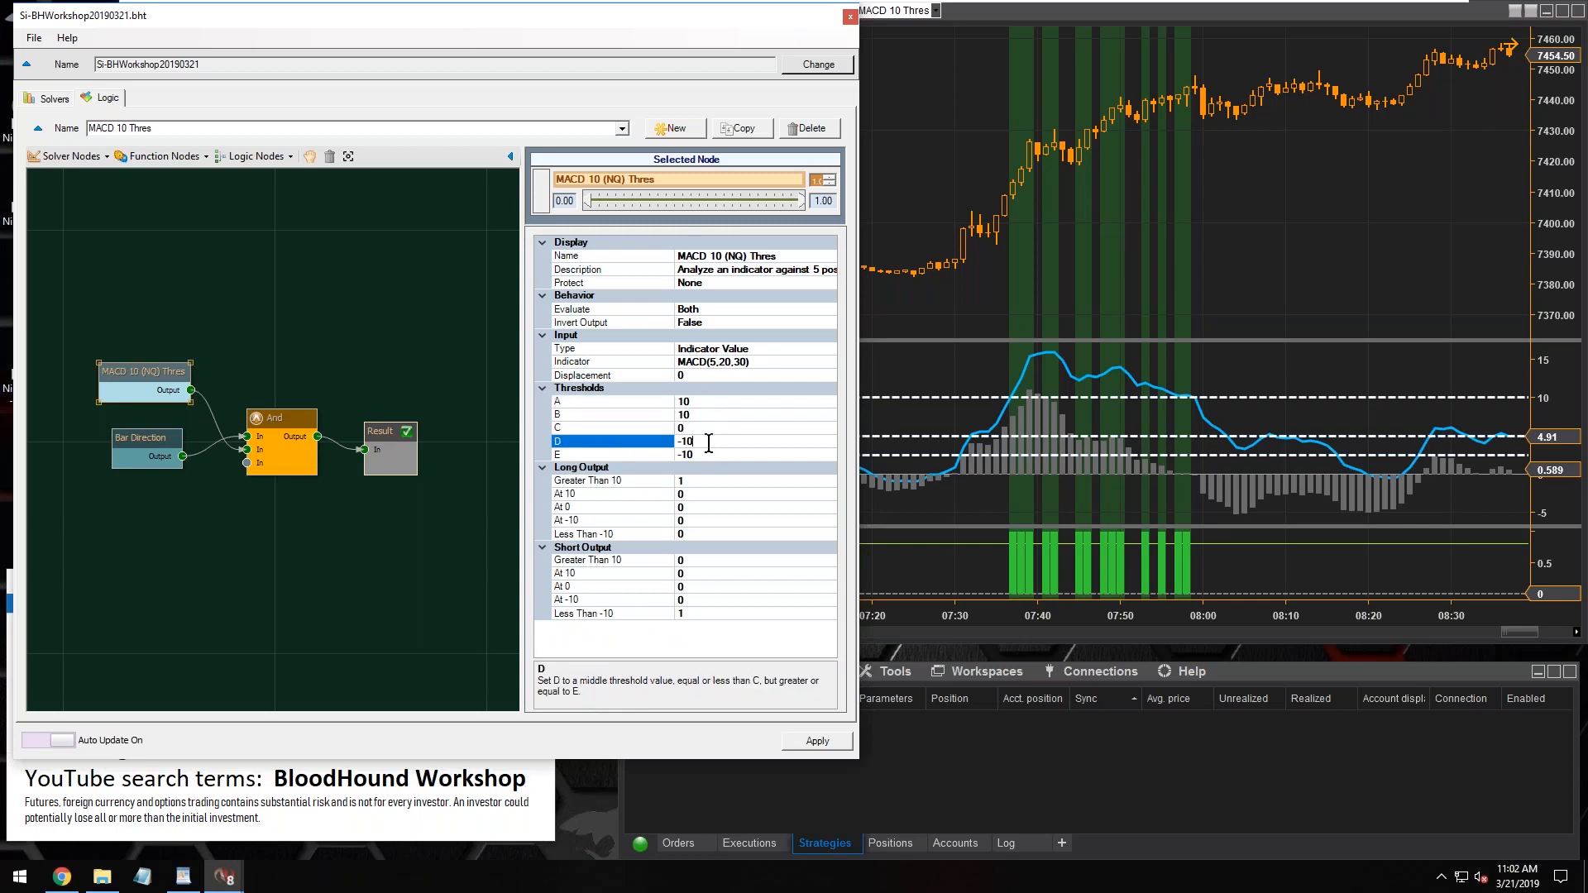
{"action": "left_click", "coordinate": [707, 457]}
{"action": "left_click", "coordinate": [697, 402]}
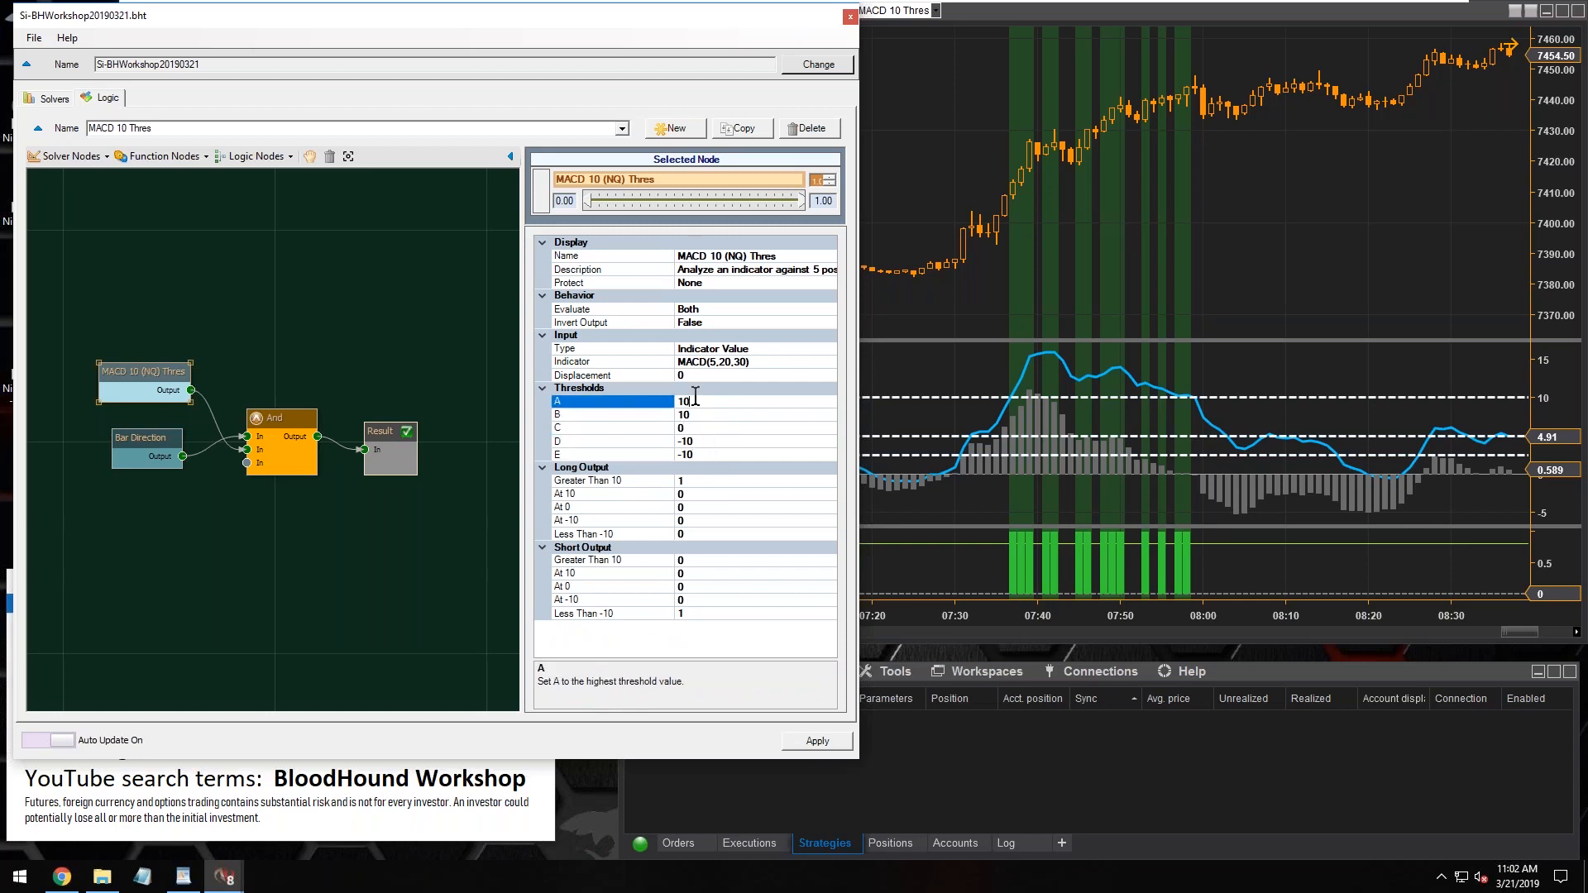
{"action": "left_click", "coordinate": [698, 416]}
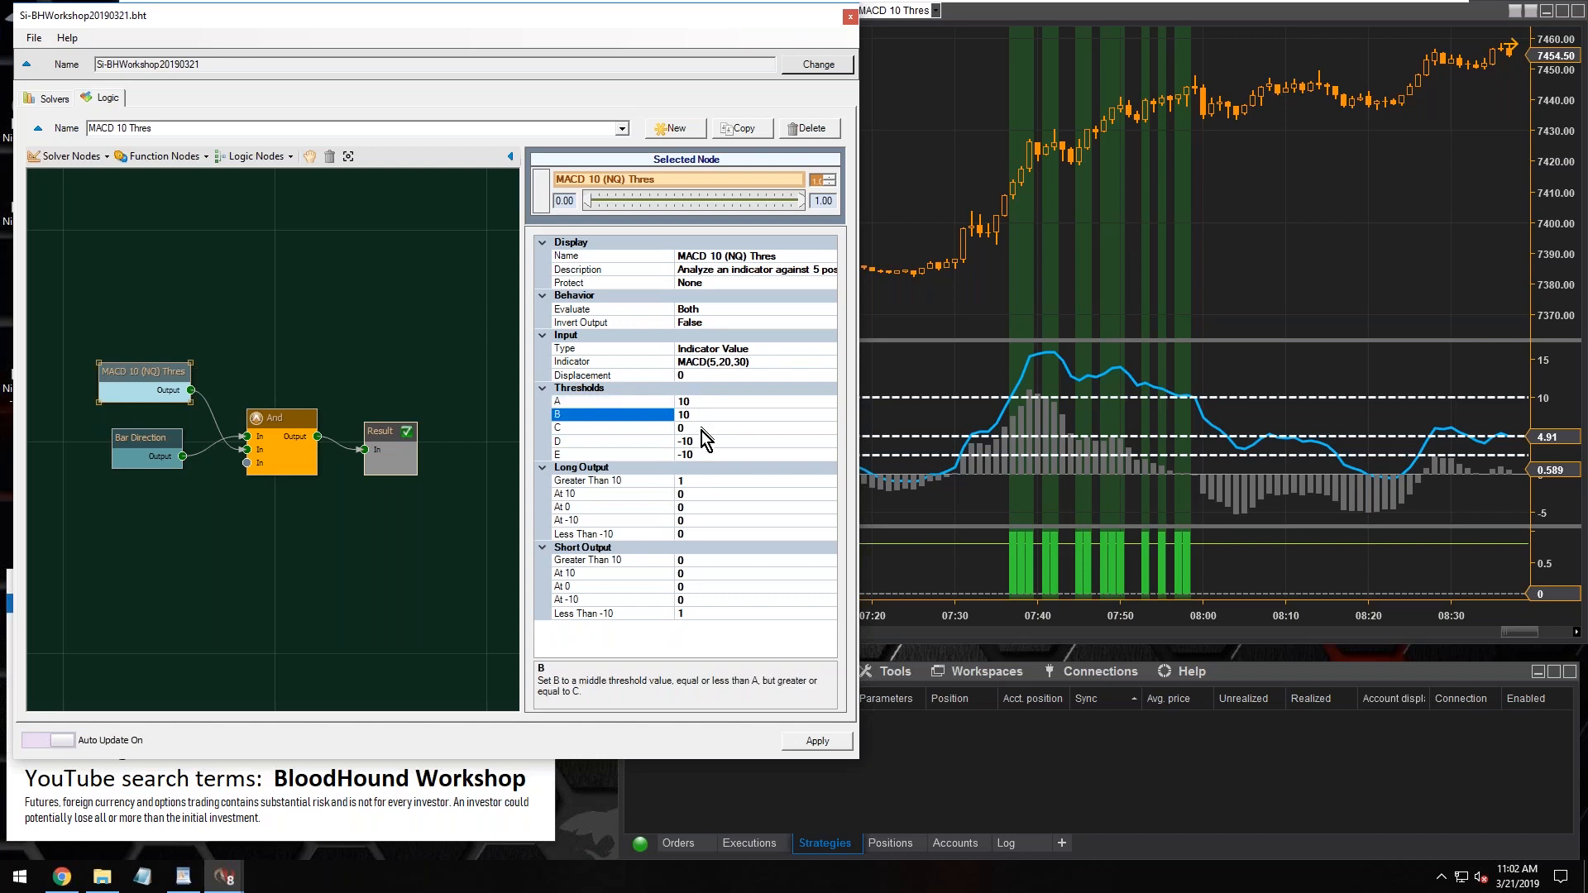
{"action": "left_click", "coordinate": [702, 429]}
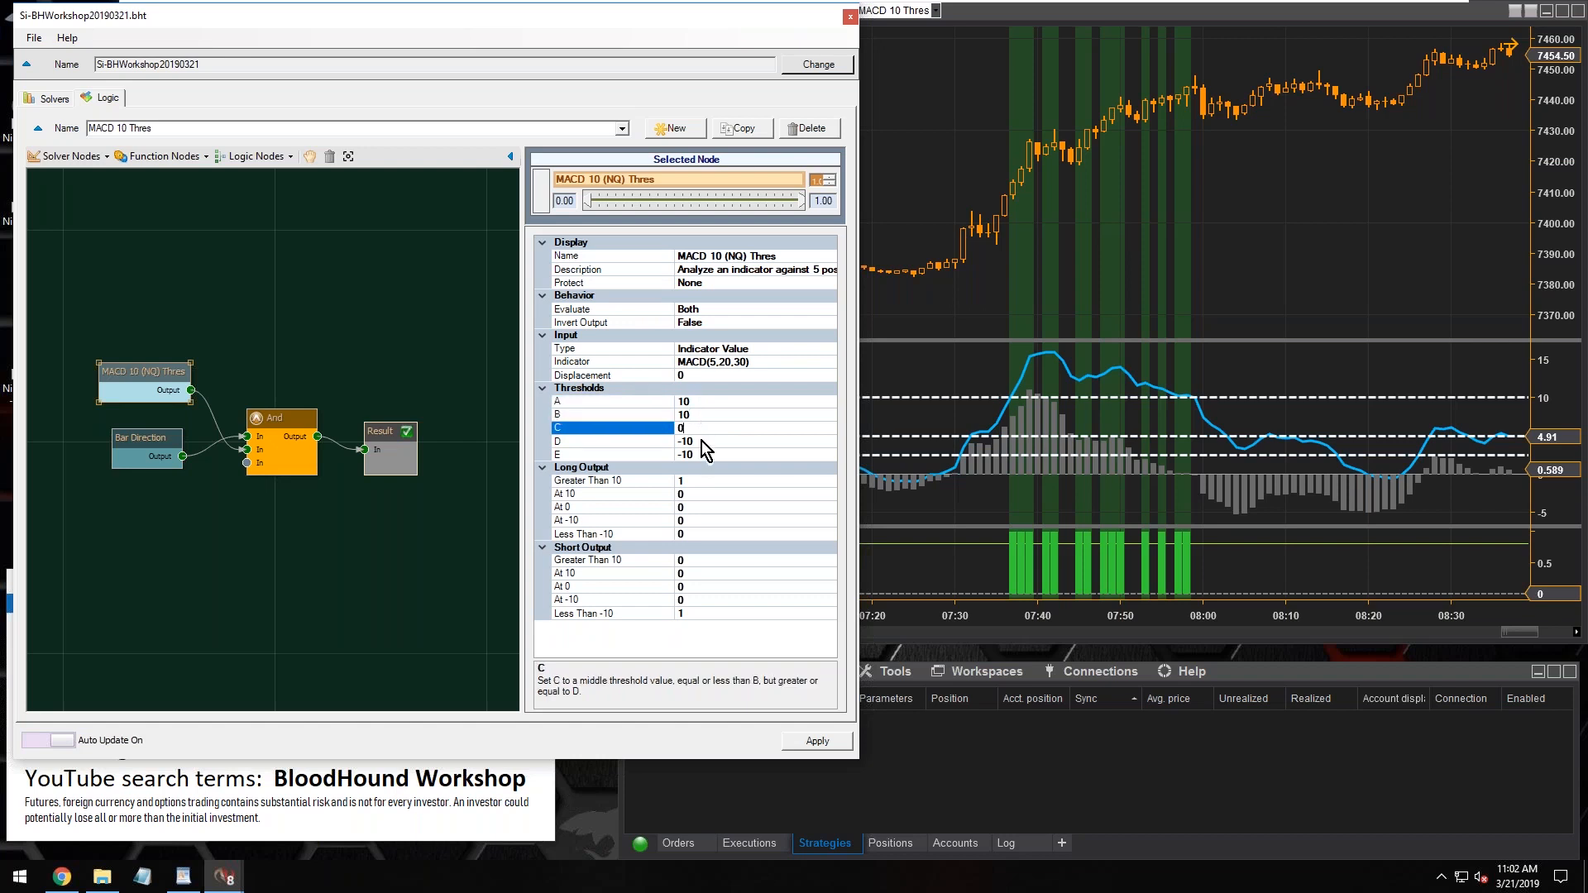
{"action": "left_click", "coordinate": [701, 440]}
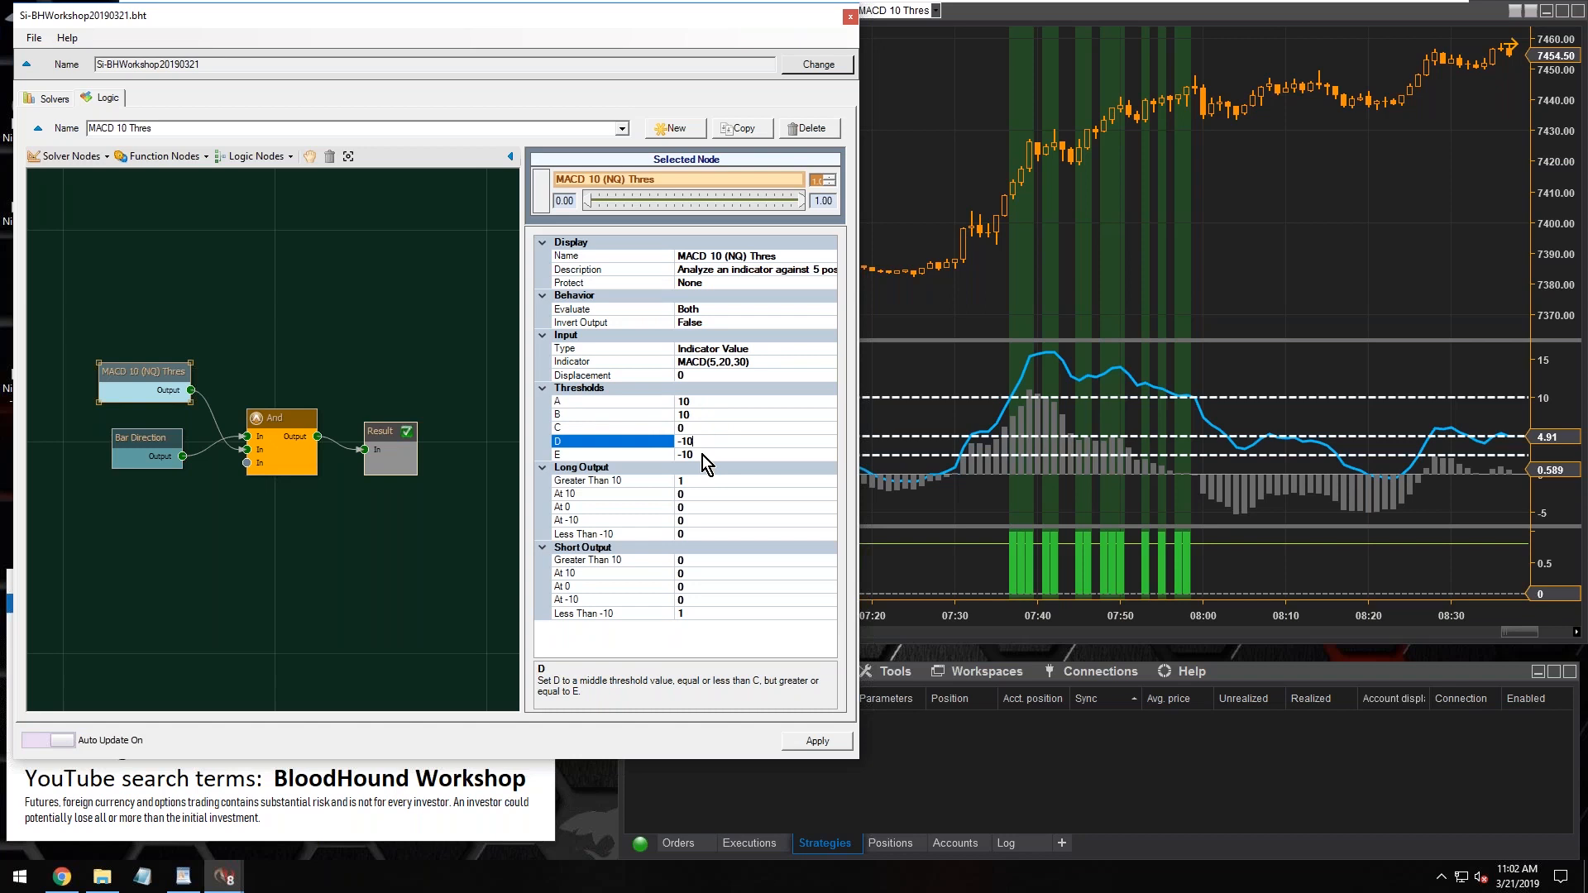
{"action": "left_click", "coordinate": [703, 455]}
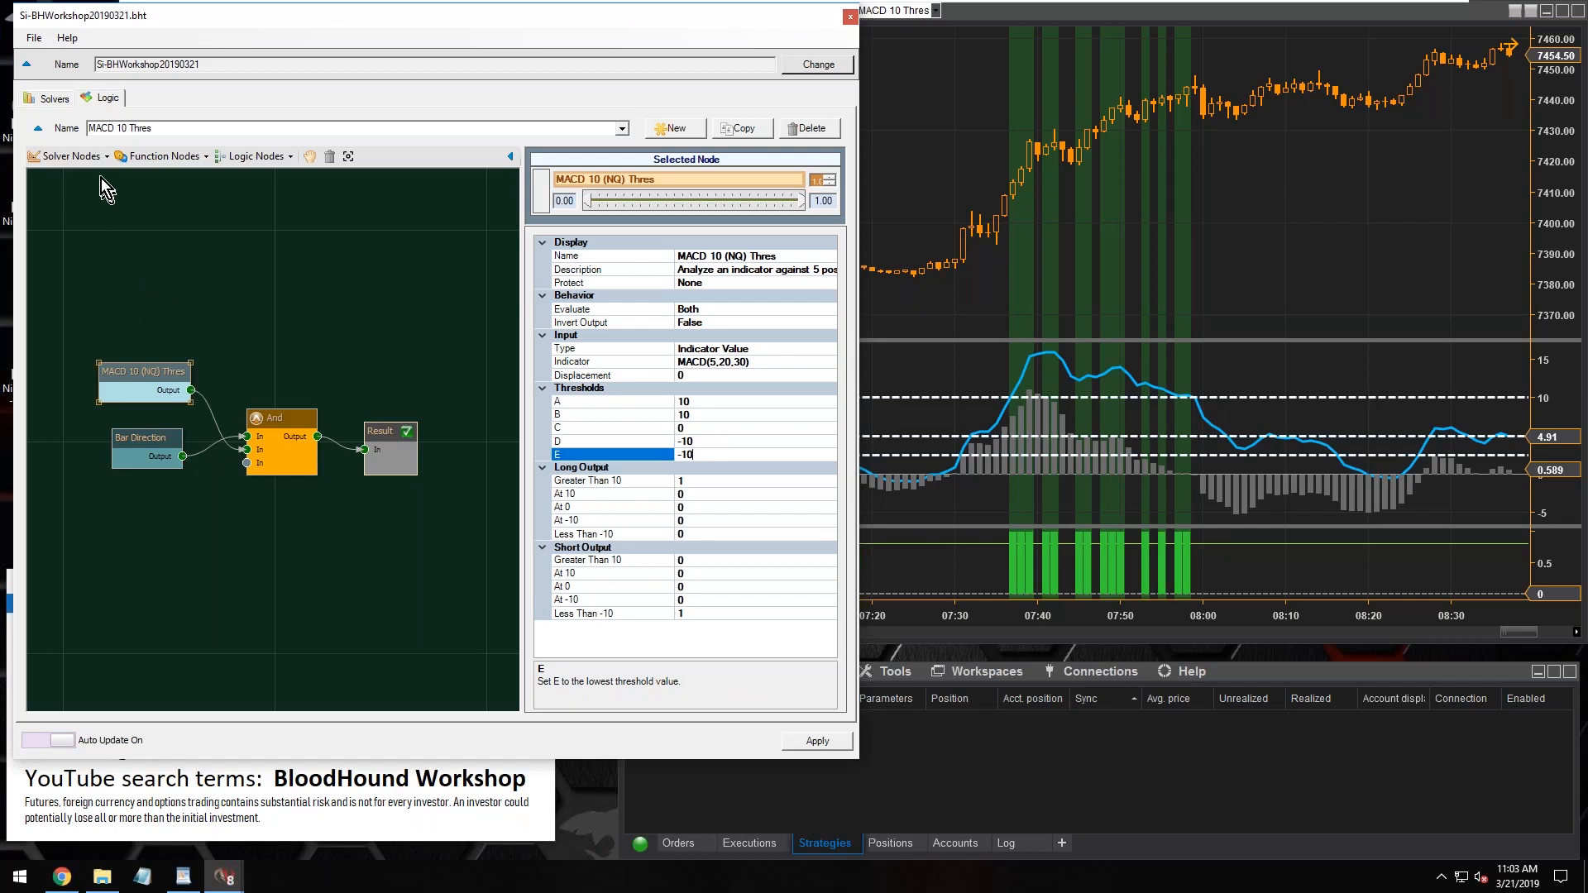
Add a new Indicator Threshold solver to the template's solver list and show its properties
{"action": "left_click", "coordinate": [68, 155]}
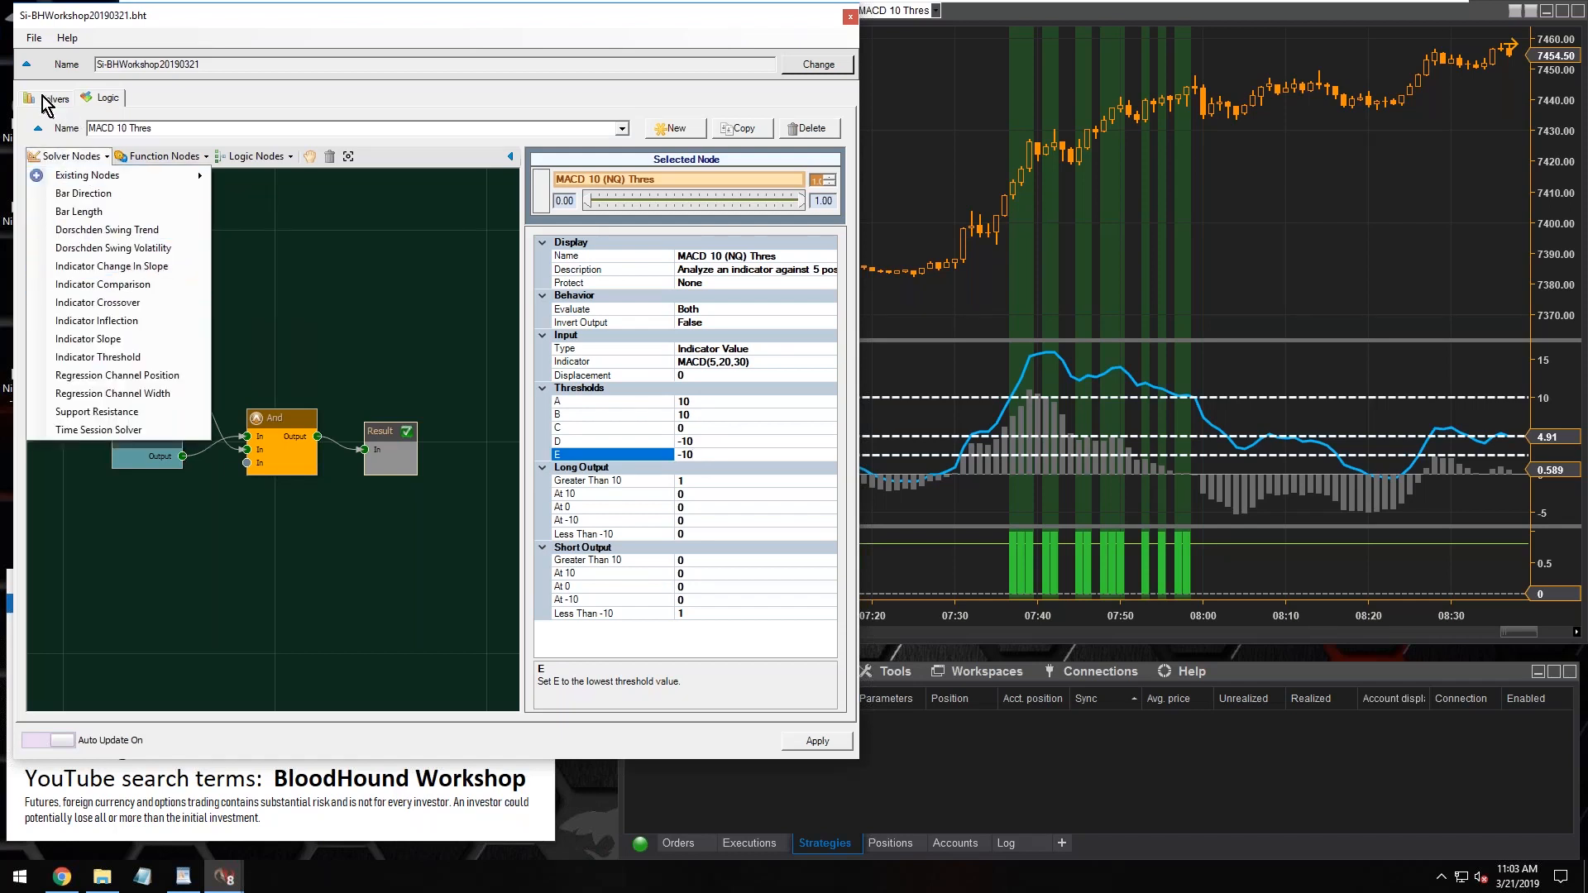
{"action": "left_click", "coordinate": [43, 97]}
{"action": "left_click", "coordinate": [157, 141]}
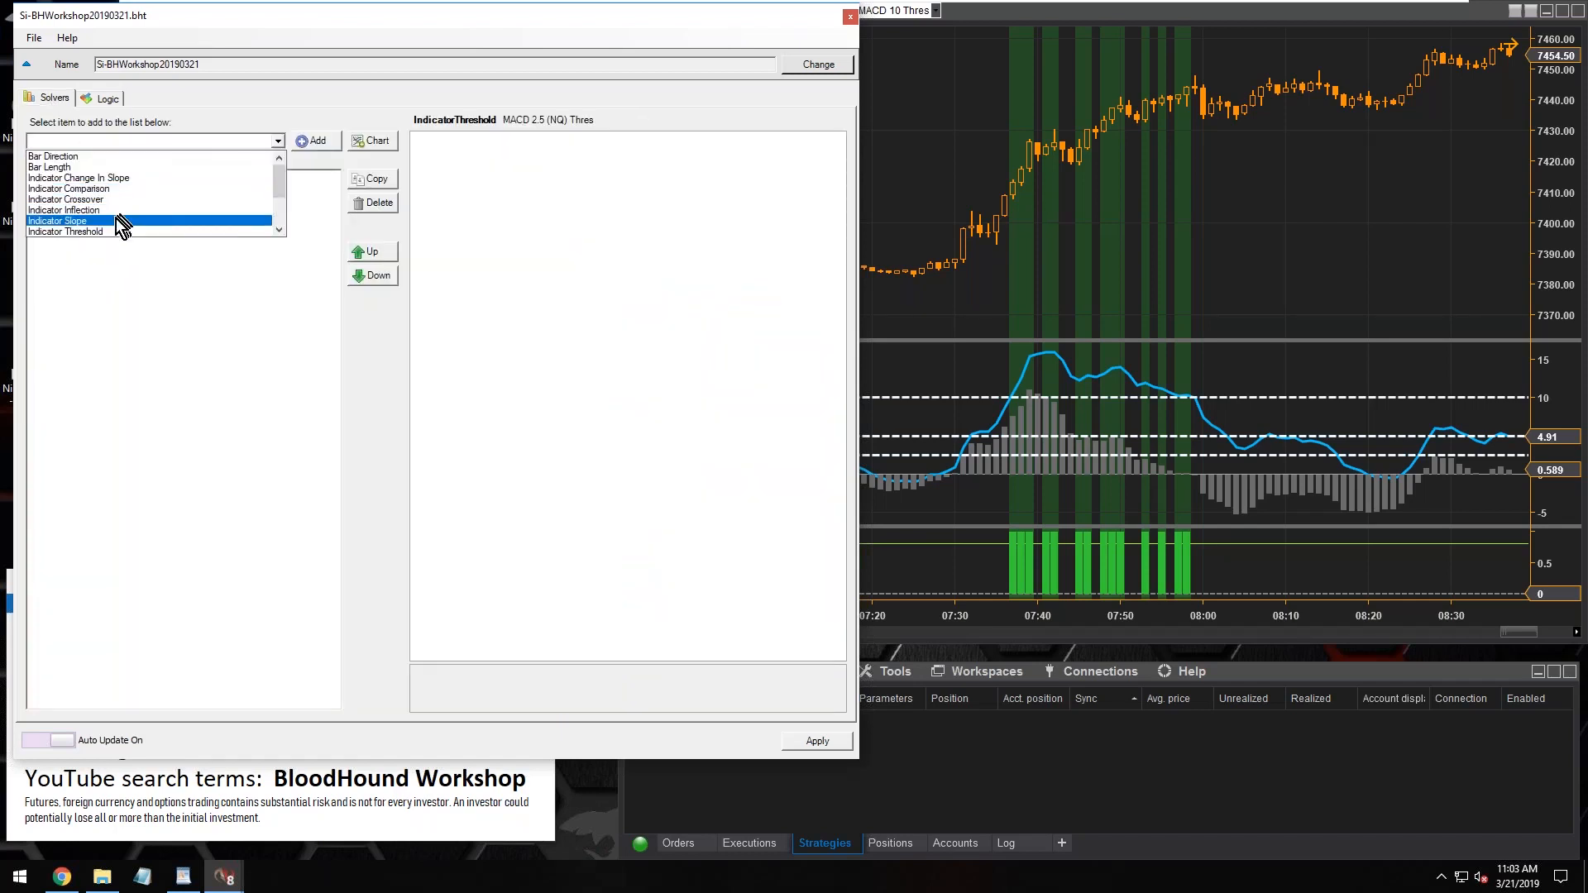
{"action": "left_click", "coordinate": [97, 231]}
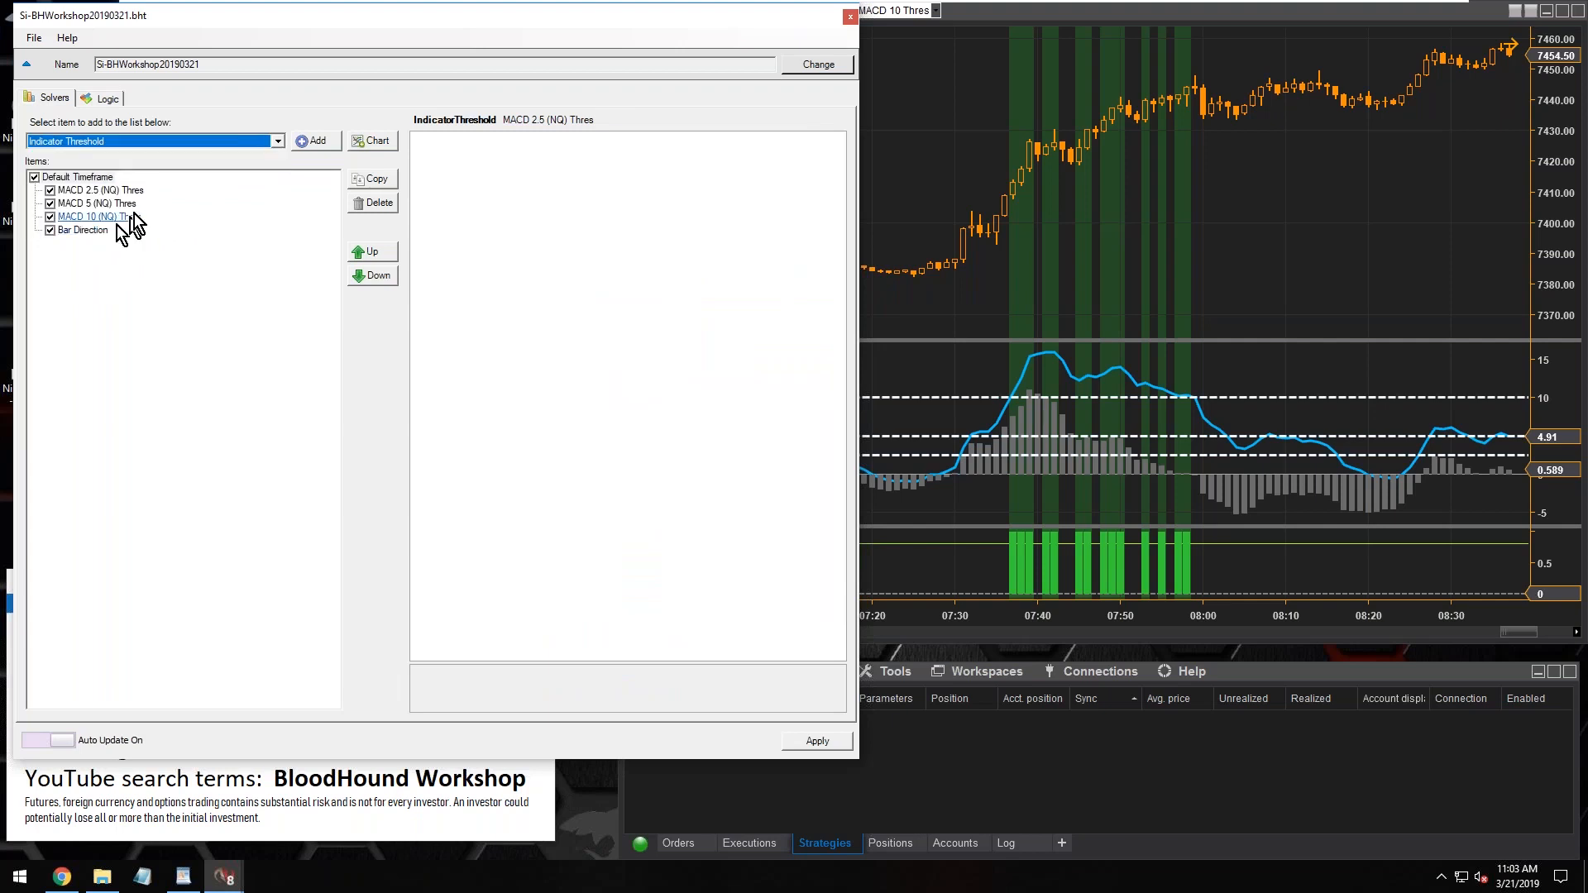
{"action": "left_click", "coordinate": [323, 144]}
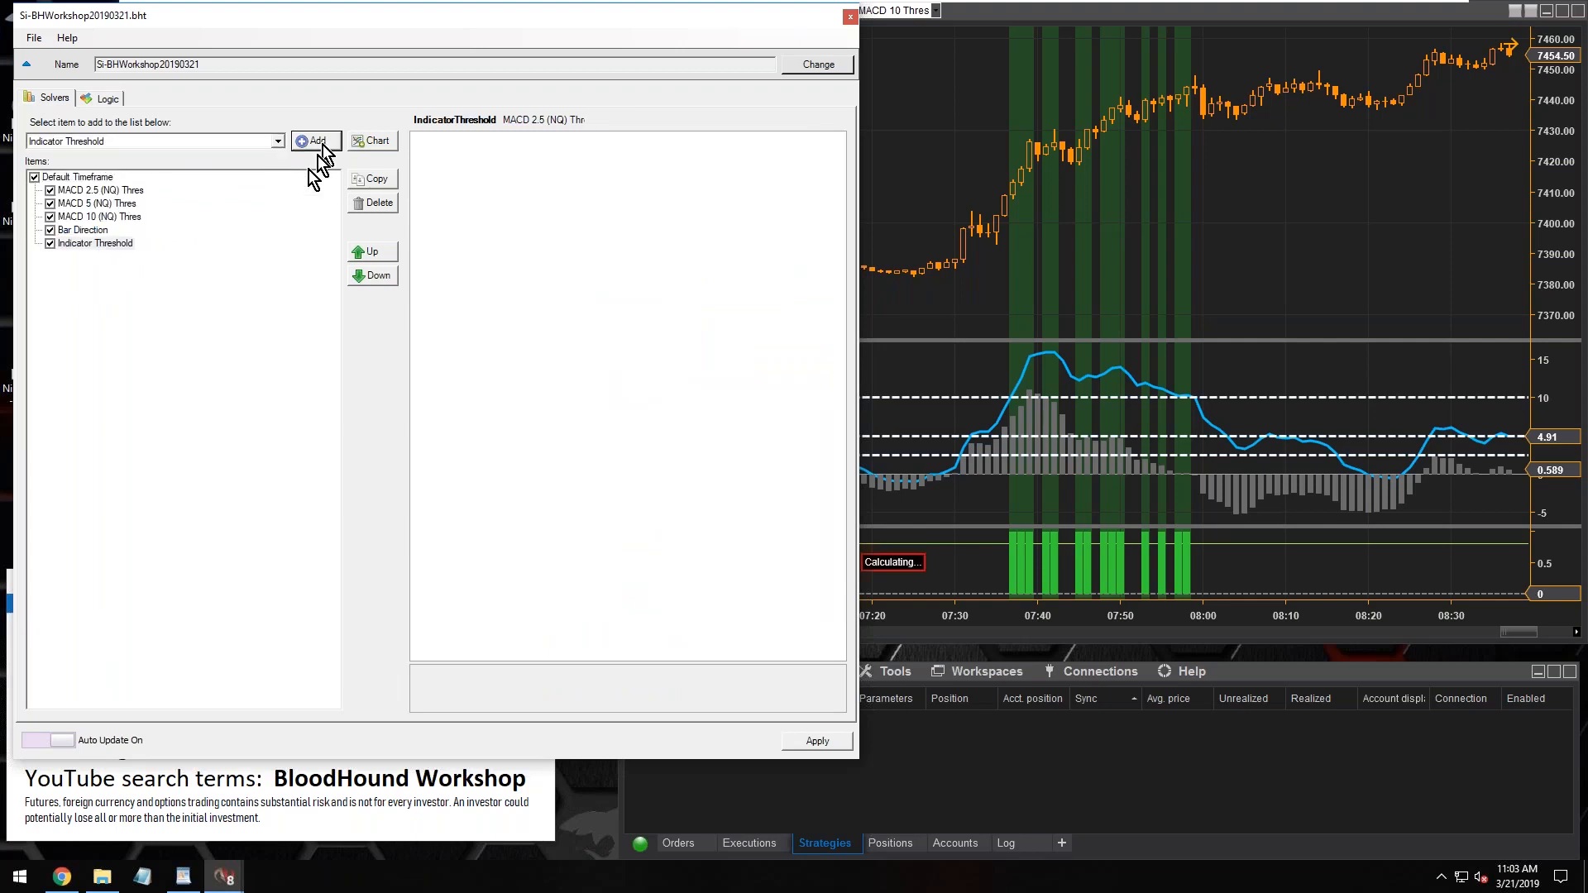
{"action": "left_click", "coordinate": [323, 143]}
{"action": "left_click", "coordinate": [615, 171]}
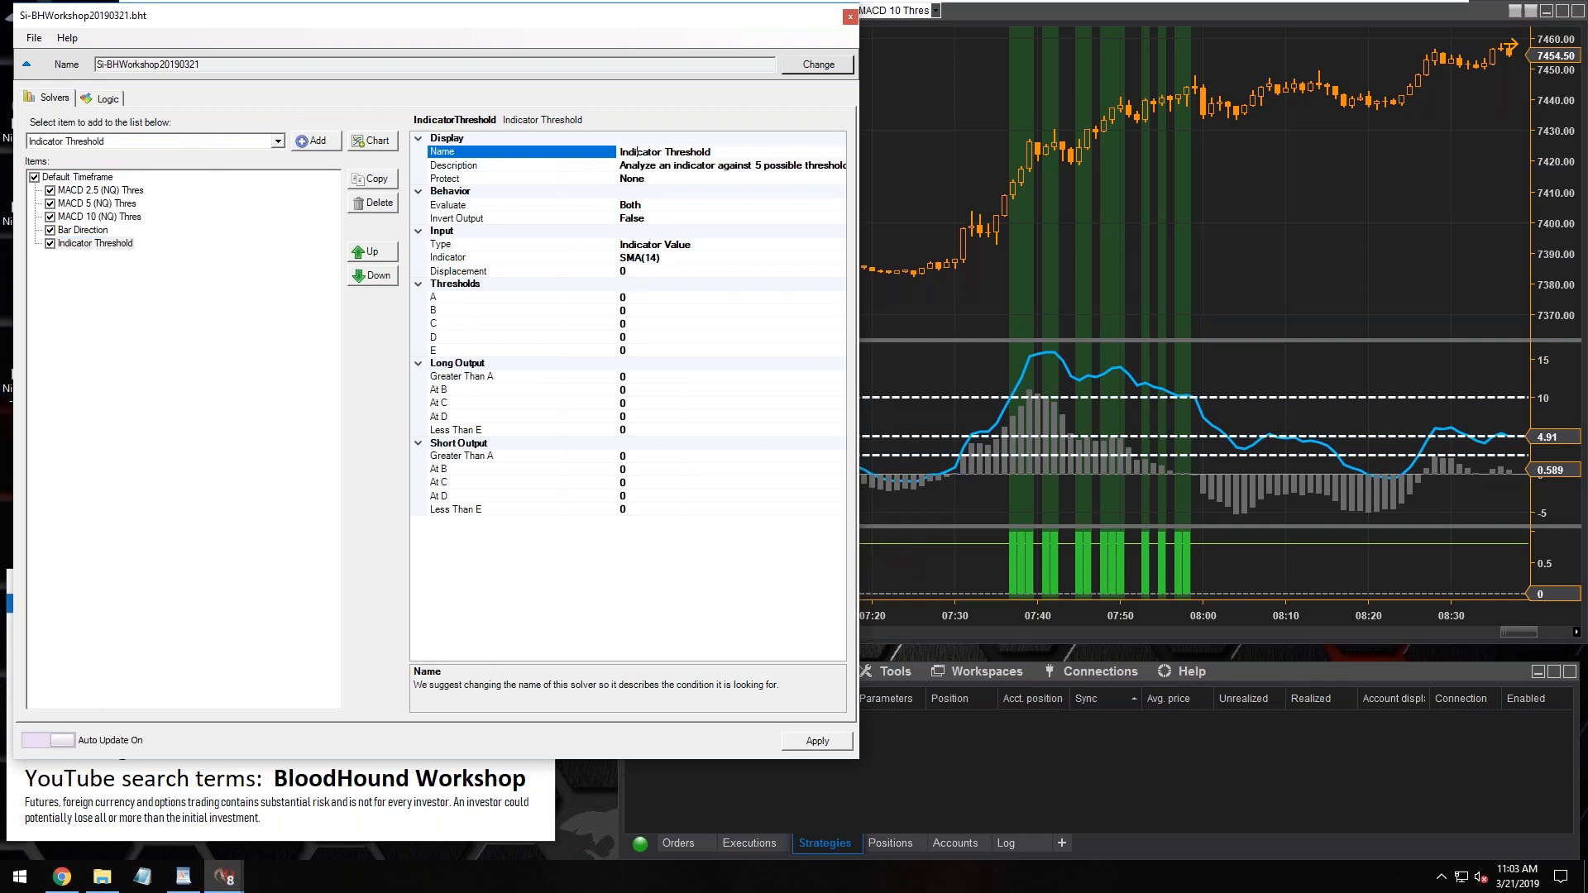
Set the new Indicator Threshold solver's input indicator to Stochastics(7,14,3) with plot D for long and short
{"action": "left_click", "coordinate": [838, 259]}
{"action": "left_click", "coordinate": [840, 258]}
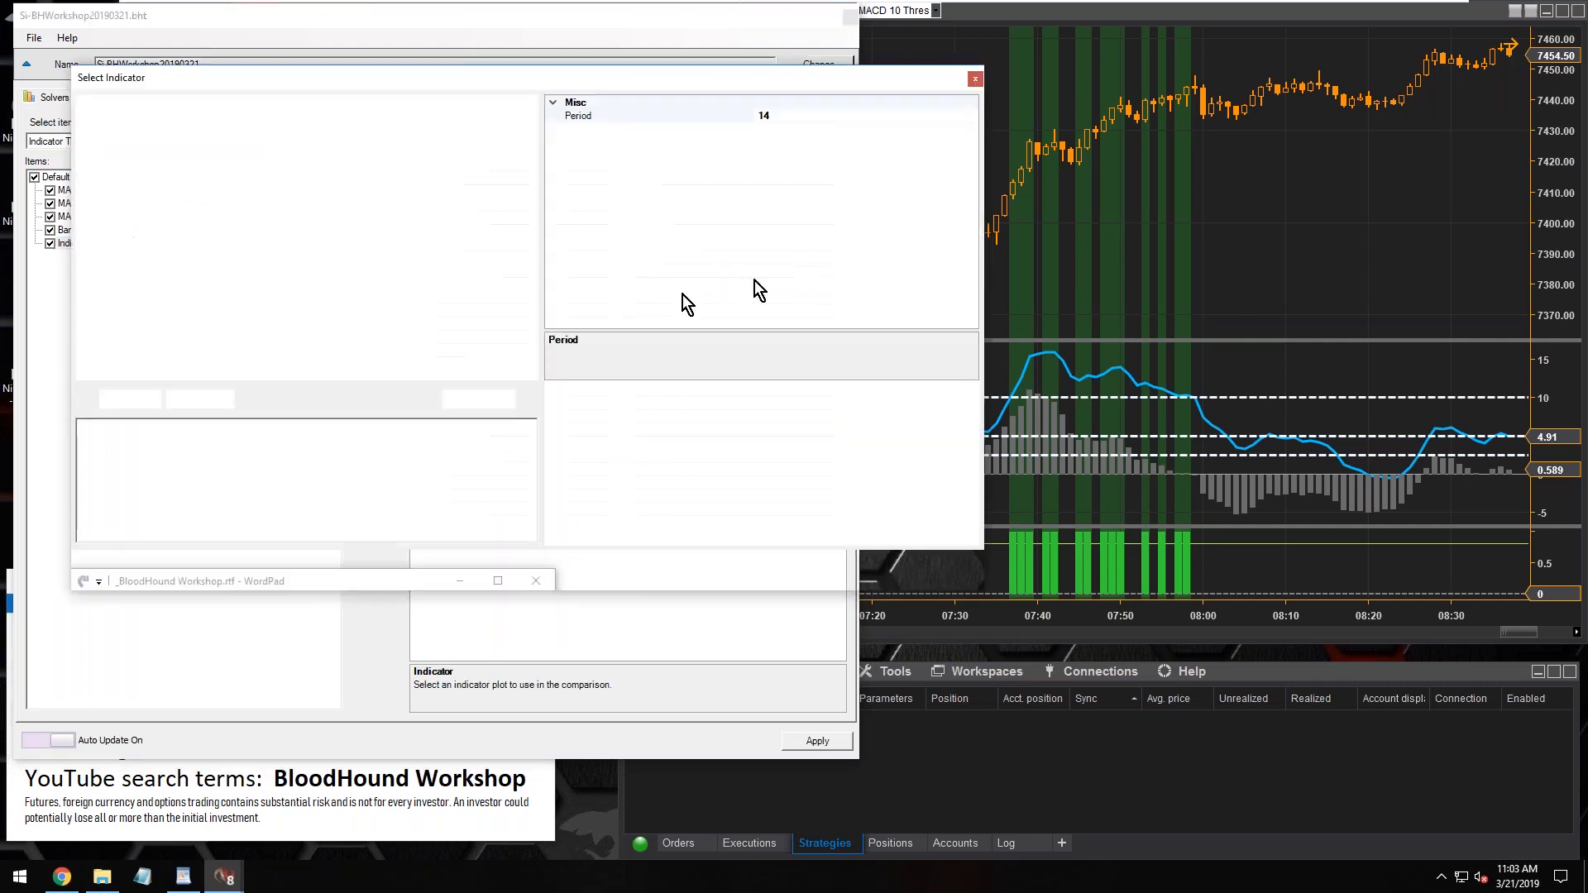
{"action": "scroll", "coordinate": [210, 356], "scroll_direction": "down", "scroll_amount": 10}
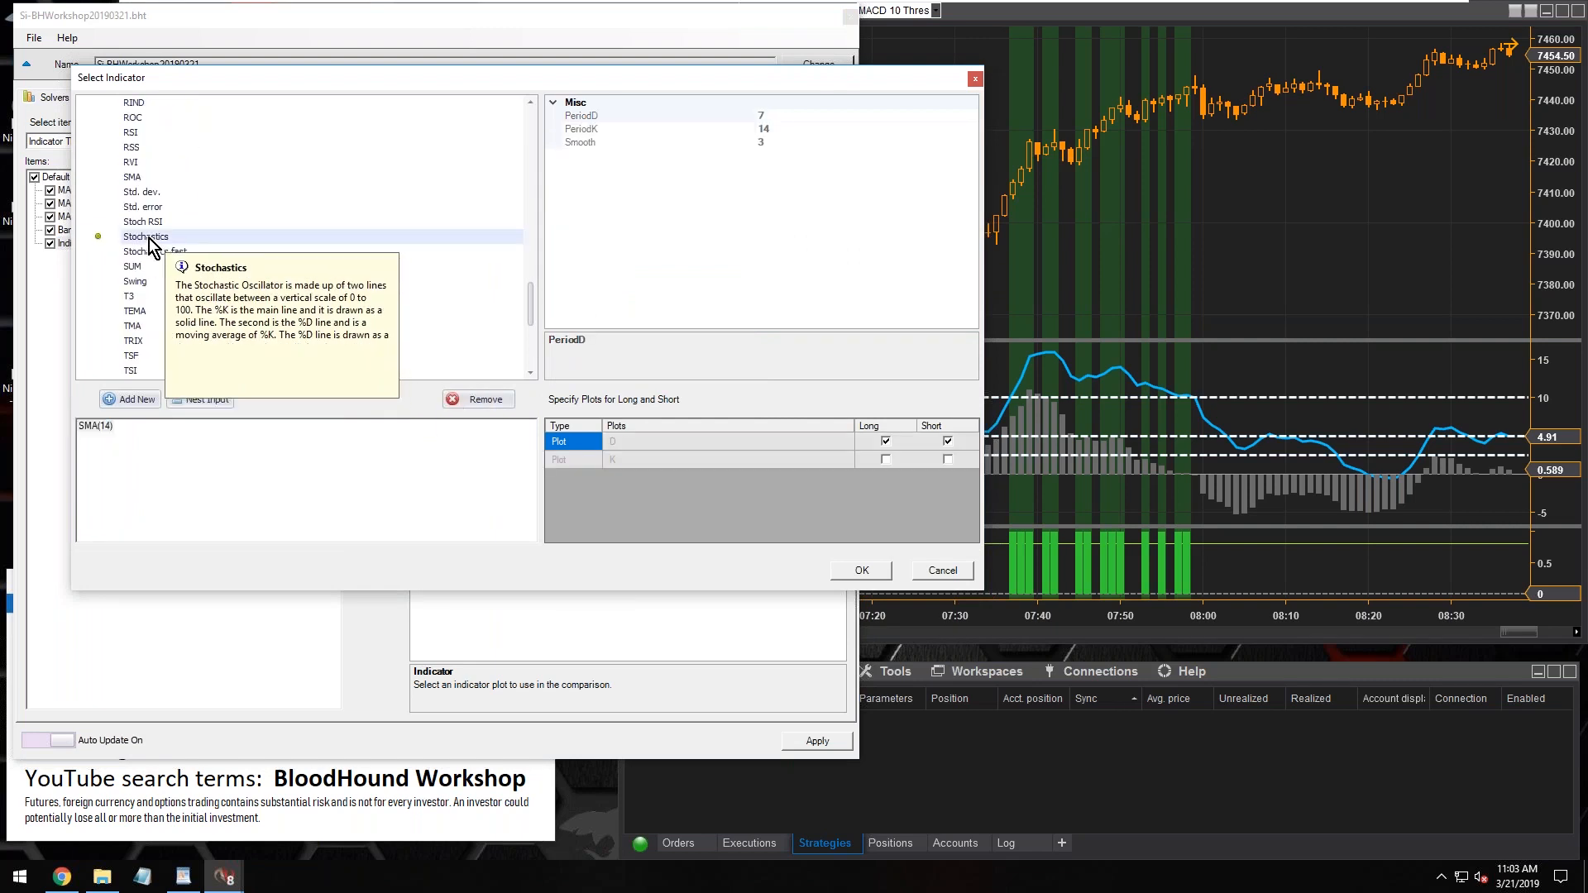
{"action": "left_click", "coordinate": [148, 237]}
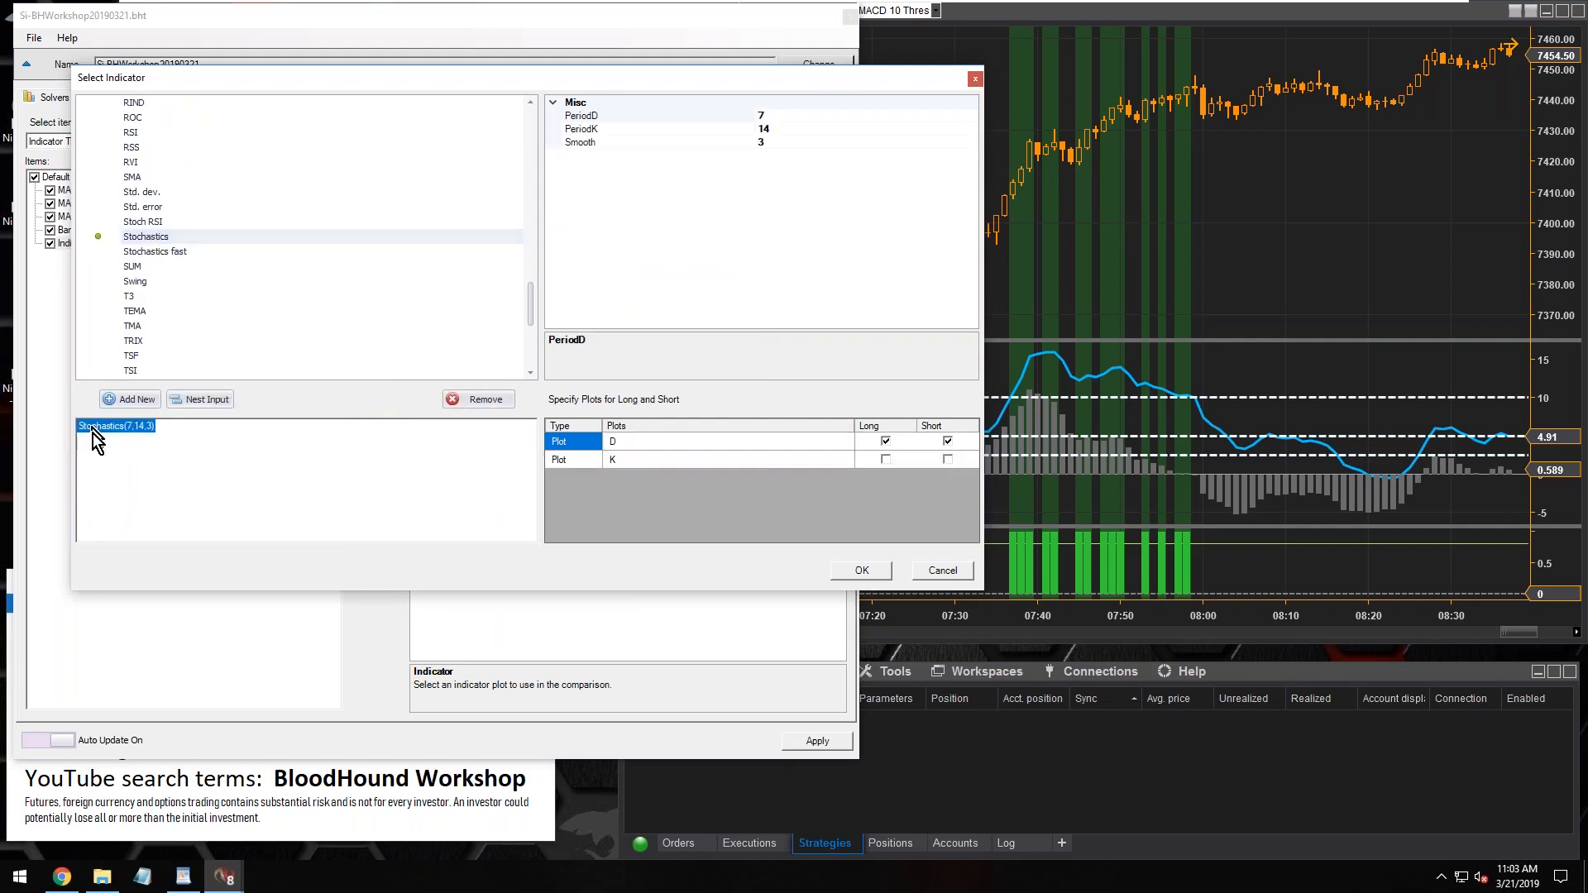
{"action": "left_click", "coordinate": [861, 572]}
Set threshold A to 80 and threshold B to 20 in the new Indicator Threshold solver
{"action": "left_click", "coordinate": [633, 297]}
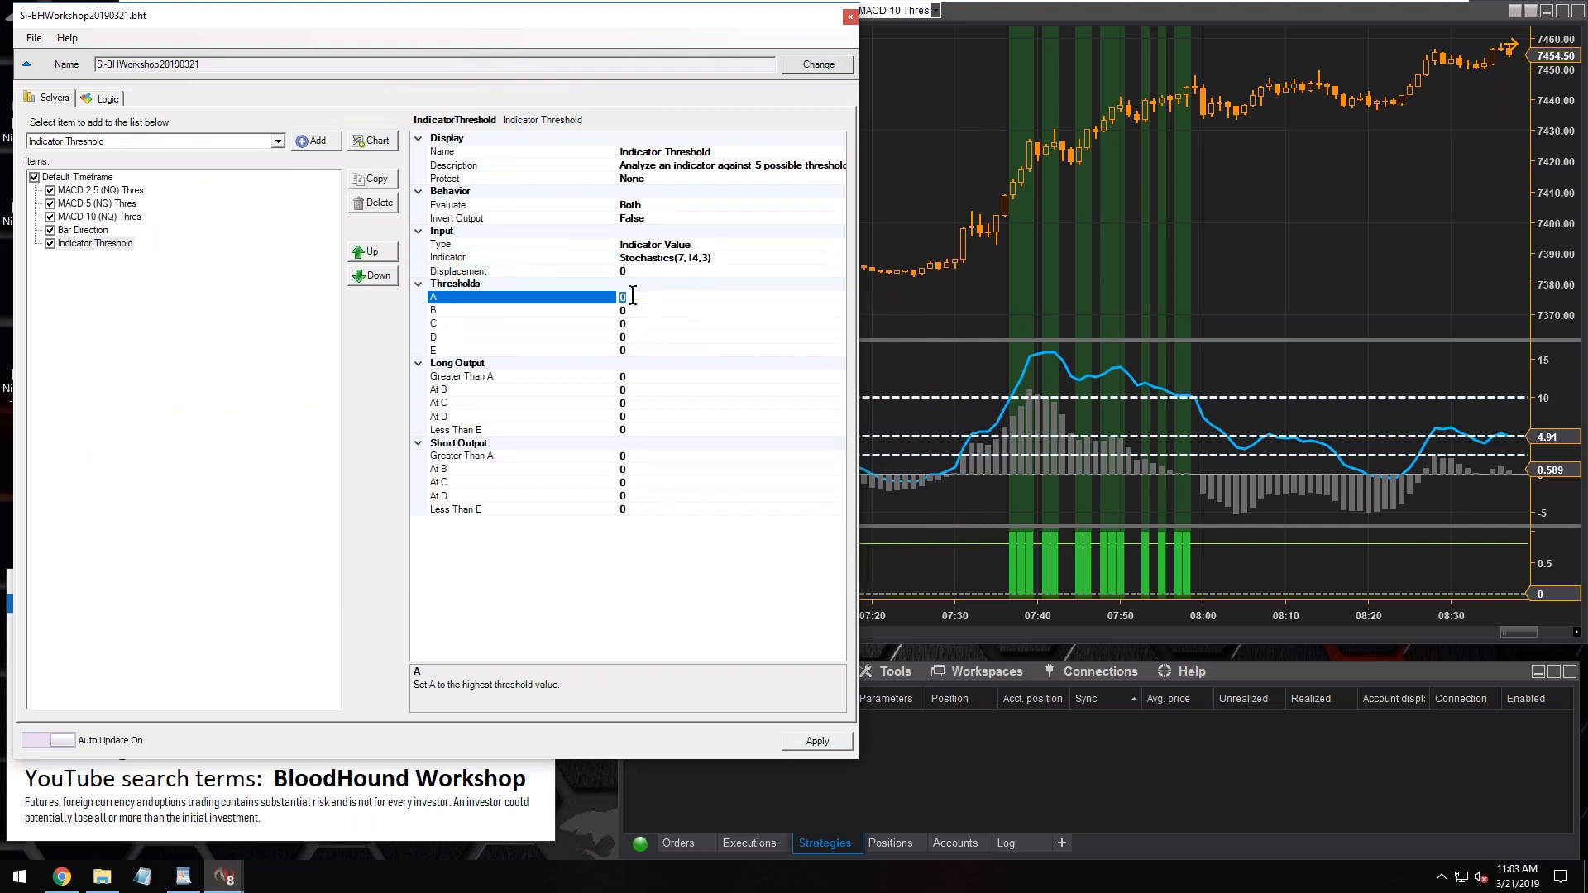
{"action": "type", "text": "80"}
{"action": "left_click", "coordinate": [634, 310]}
{"action": "left_click", "coordinate": [633, 310]}
{"action": "type", "text": "2"}
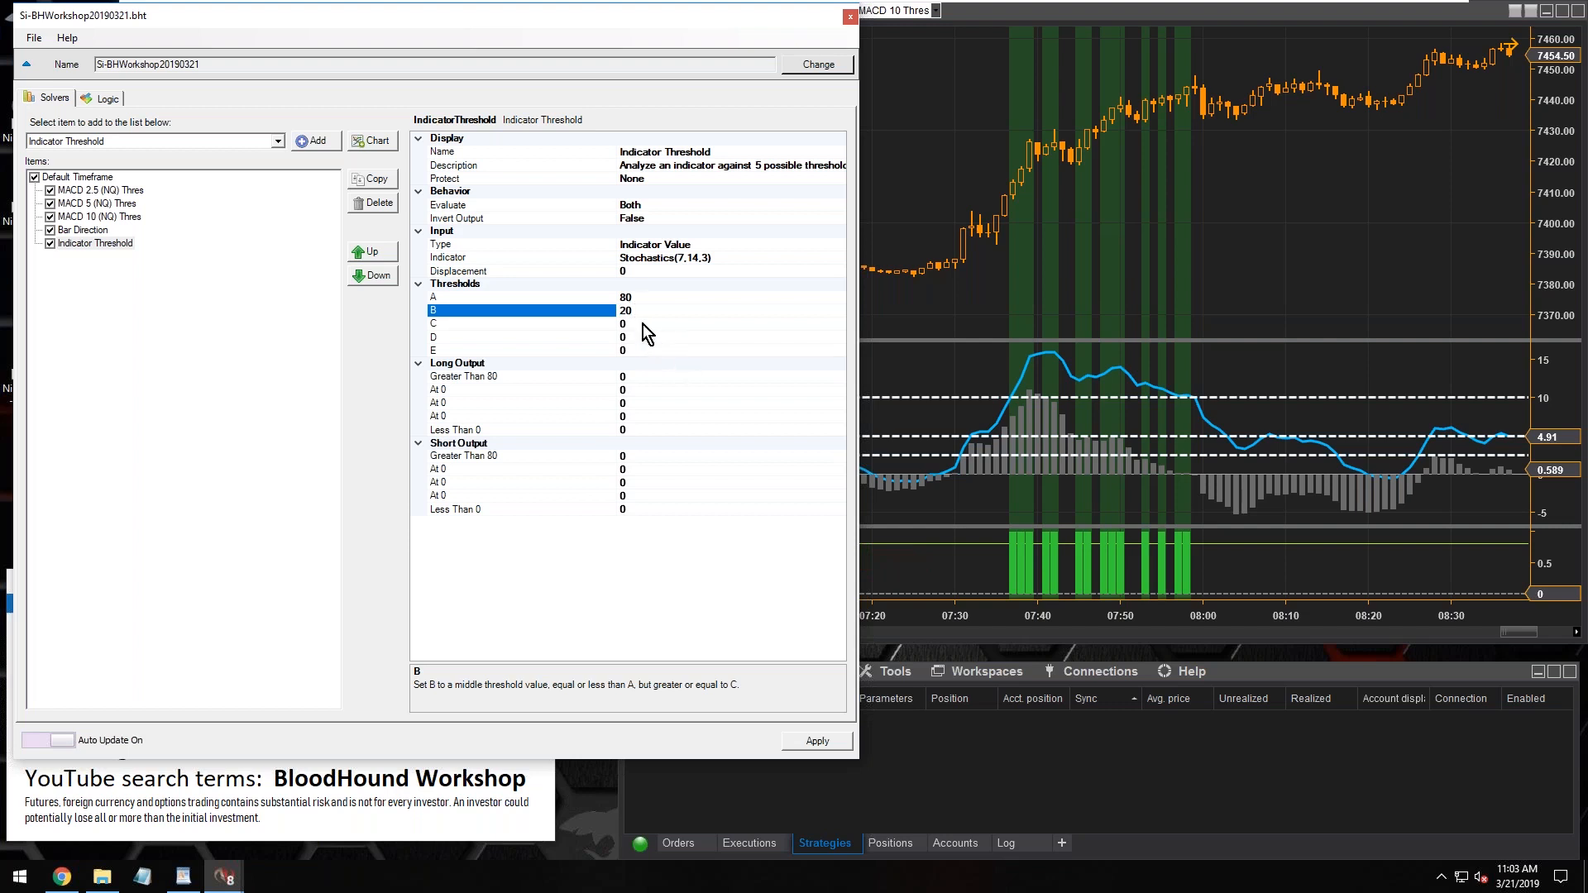
Compare the descriptions of thresholds A, B, C and E to see which ones are meant for middle and lowest values
{"action": "left_click", "coordinate": [643, 325]}
{"action": "left_click", "coordinate": [484, 311]}
{"action": "left_click", "coordinate": [640, 312]}
{"action": "double_click", "coordinate": [640, 312]}
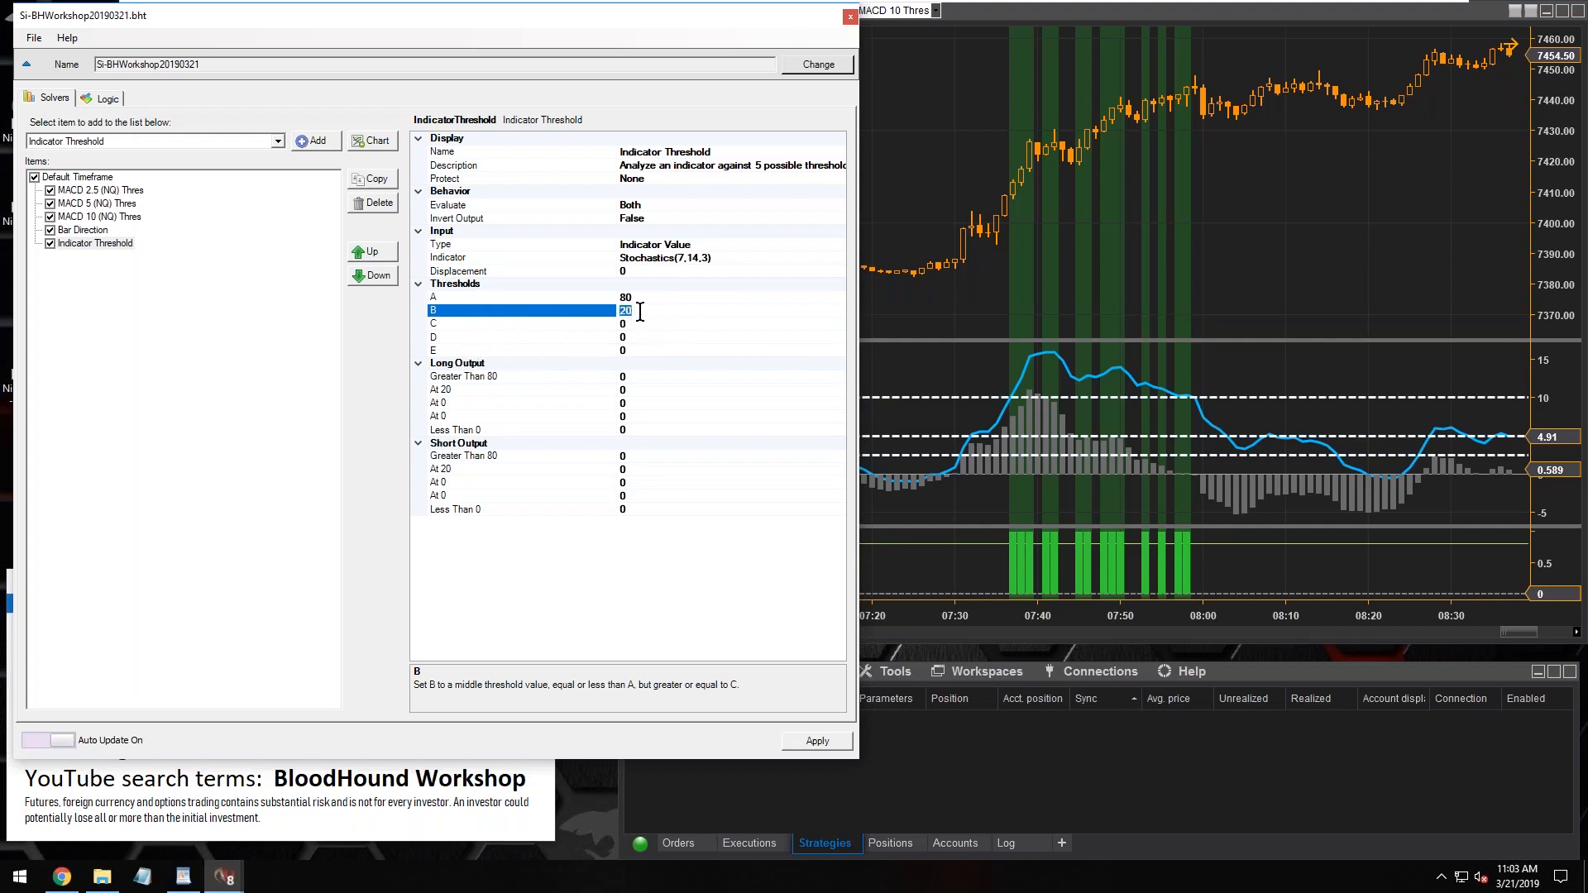
{"action": "left_click", "coordinate": [504, 297]}
{"action": "left_click", "coordinate": [505, 312]}
{"action": "left_click", "coordinate": [513, 349]}
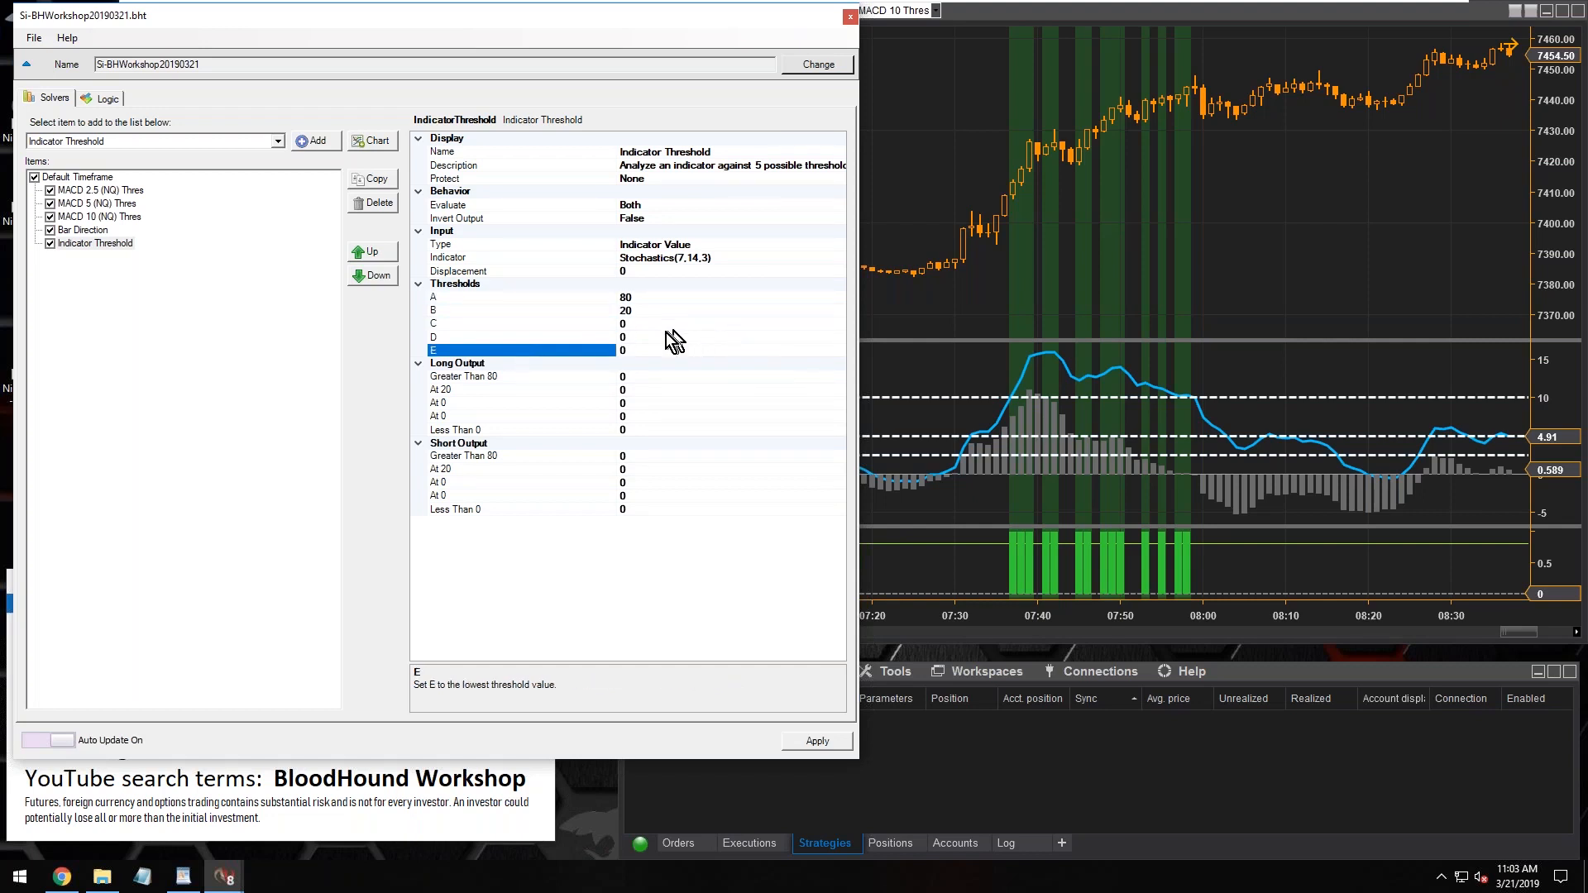
{"action": "left_click", "coordinate": [514, 324]}
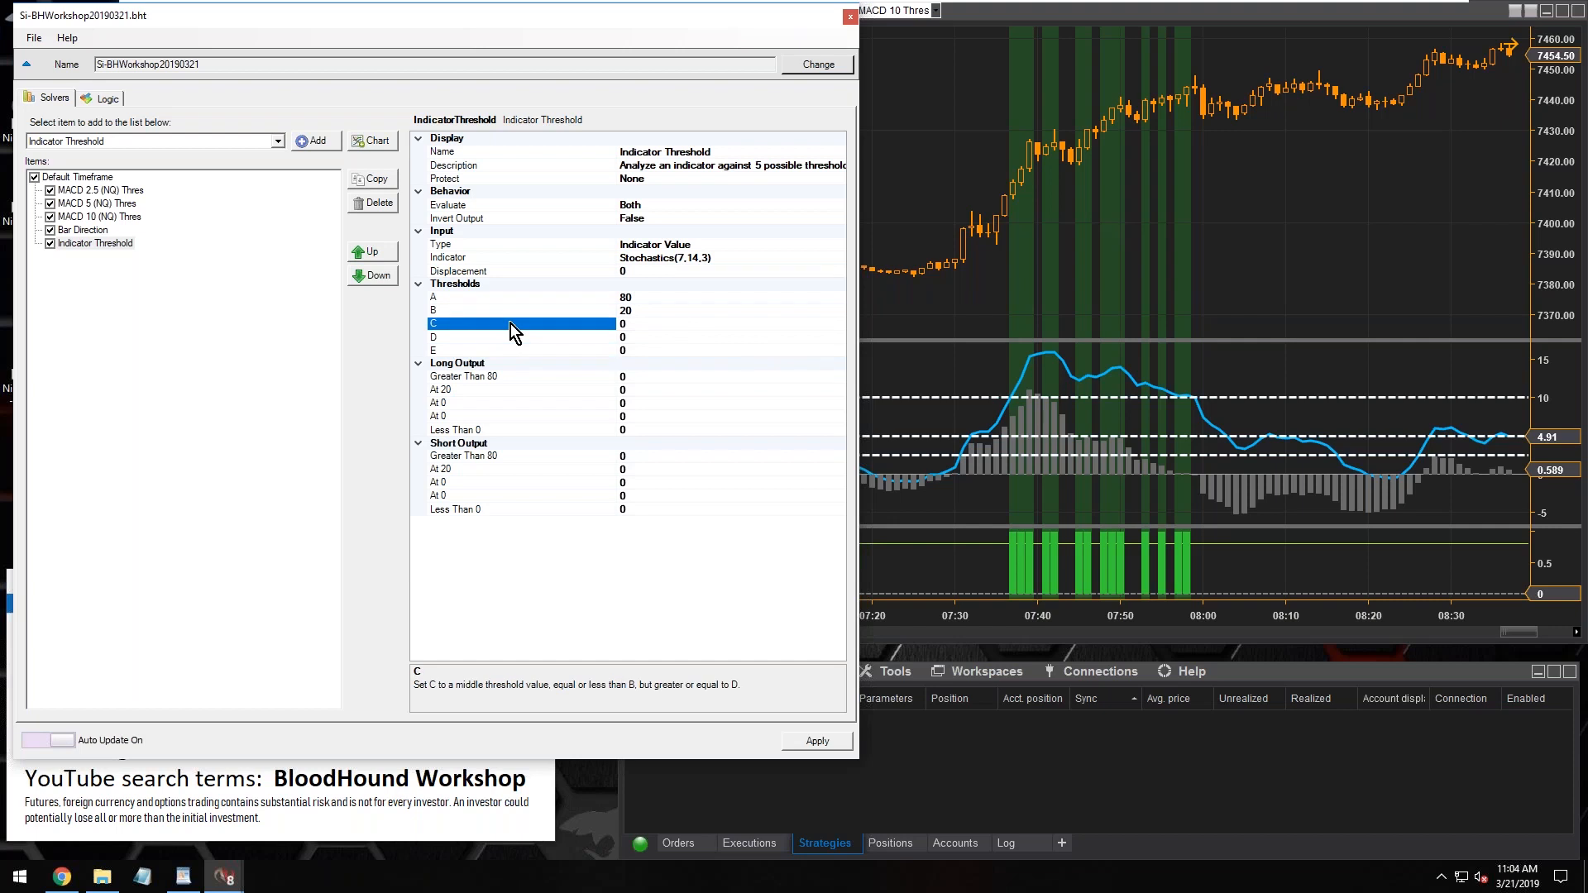
{"action": "left_click", "coordinate": [652, 299]}
{"action": "left_click", "coordinate": [644, 310]}
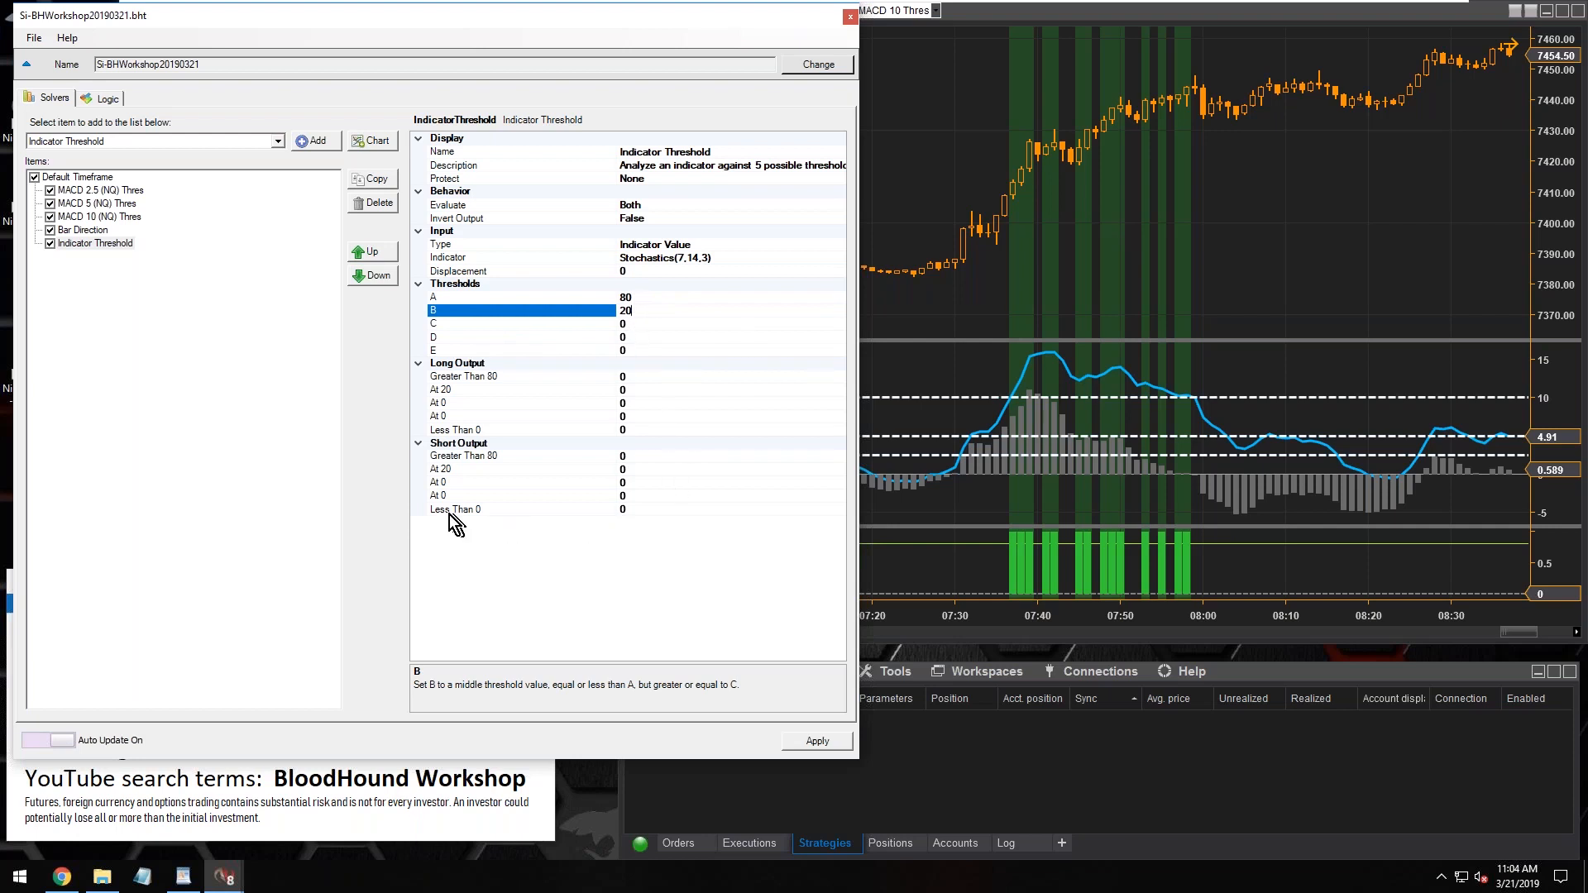
{"action": "double_click", "coordinate": [638, 310]}
Examine which thresholds the Short Output conditions refer to, comparing At 20 and Less Than 0 with thresholds B and E
{"action": "left_click", "coordinate": [454, 470]}
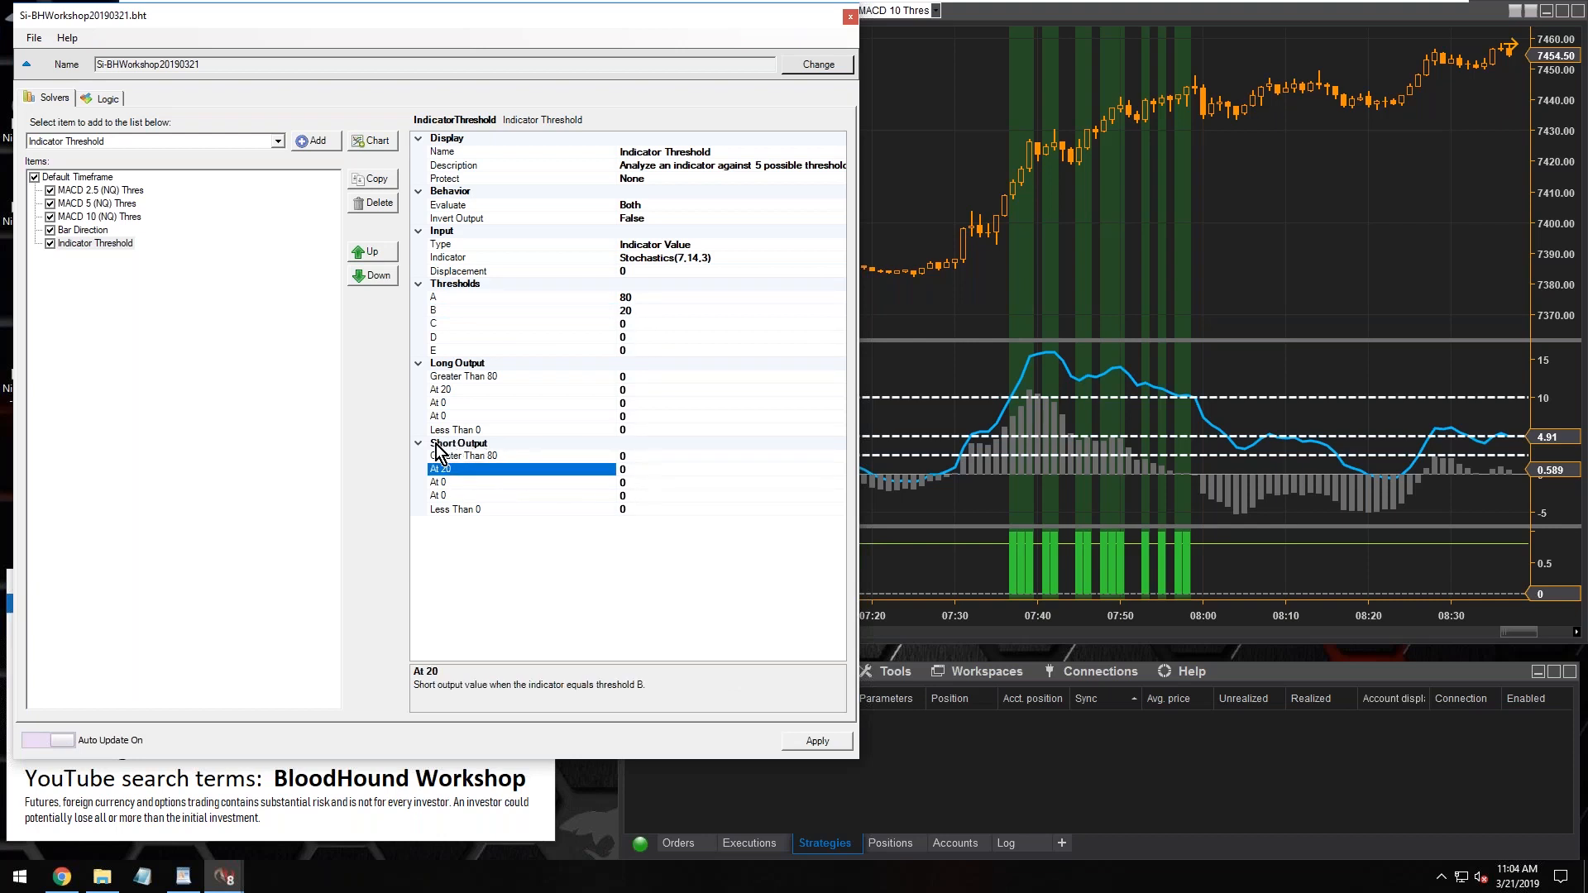
{"action": "left_click", "coordinate": [455, 483]}
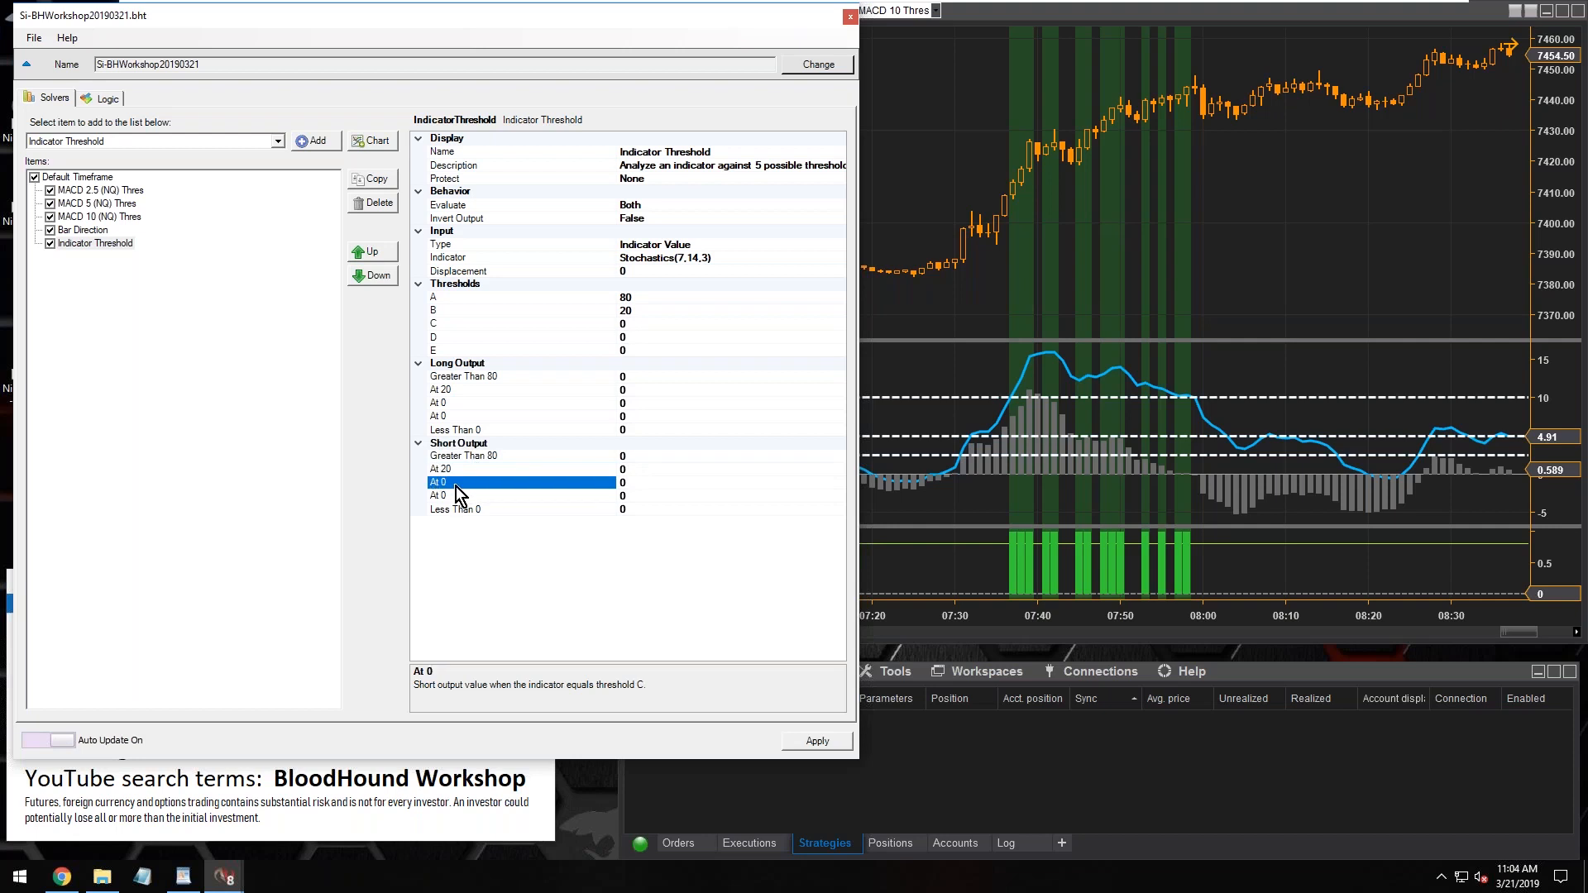
{"action": "left_click", "coordinate": [454, 497]}
{"action": "left_click", "coordinate": [453, 510]}
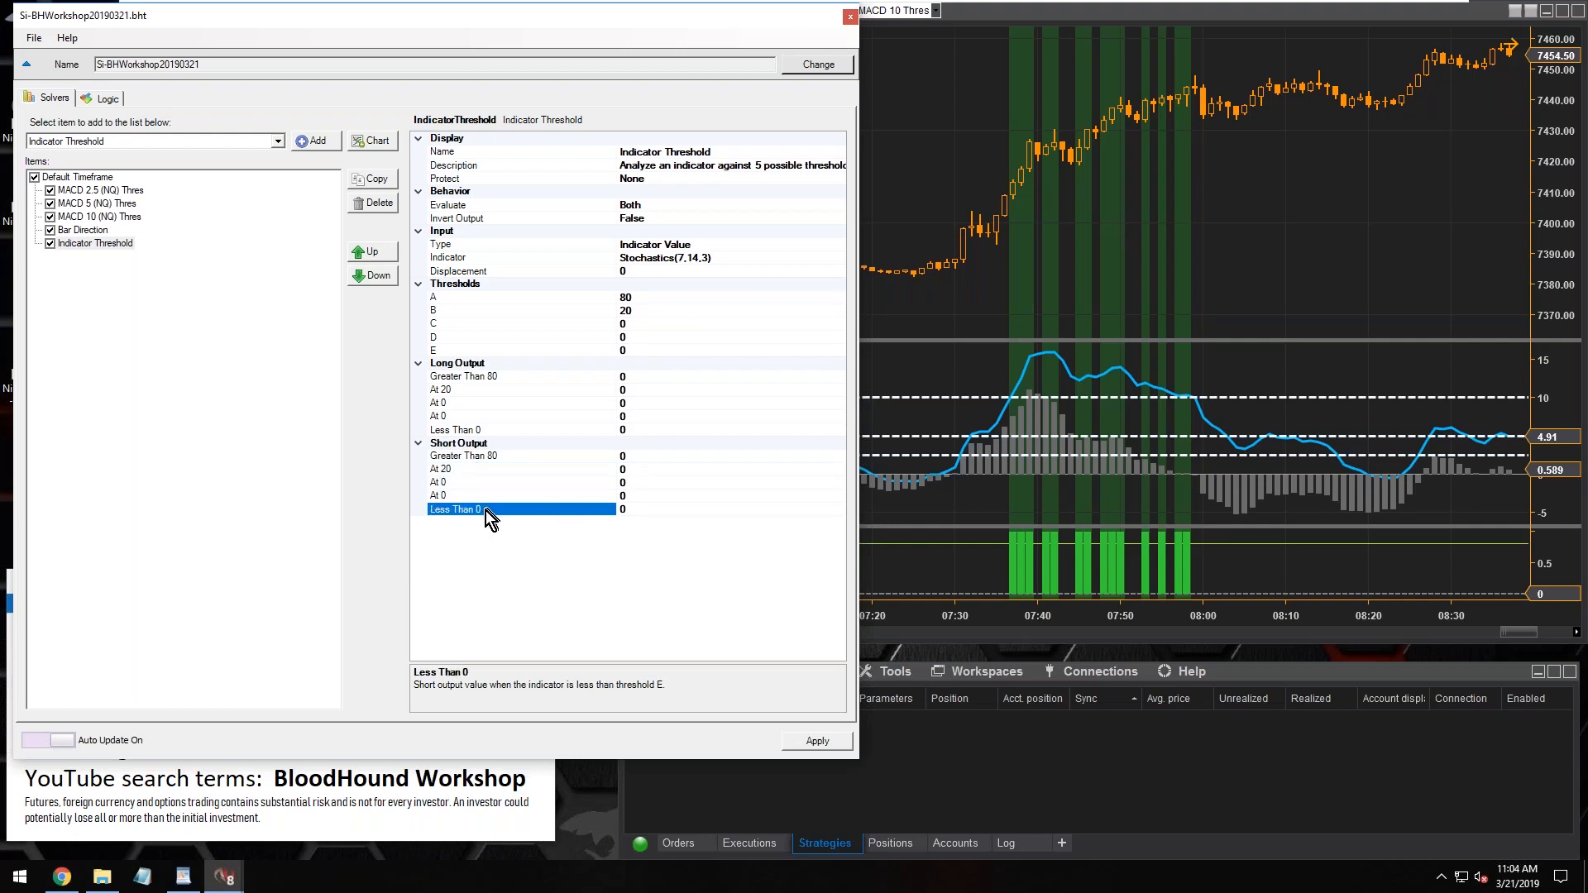
{"action": "left_click", "coordinate": [642, 310]}
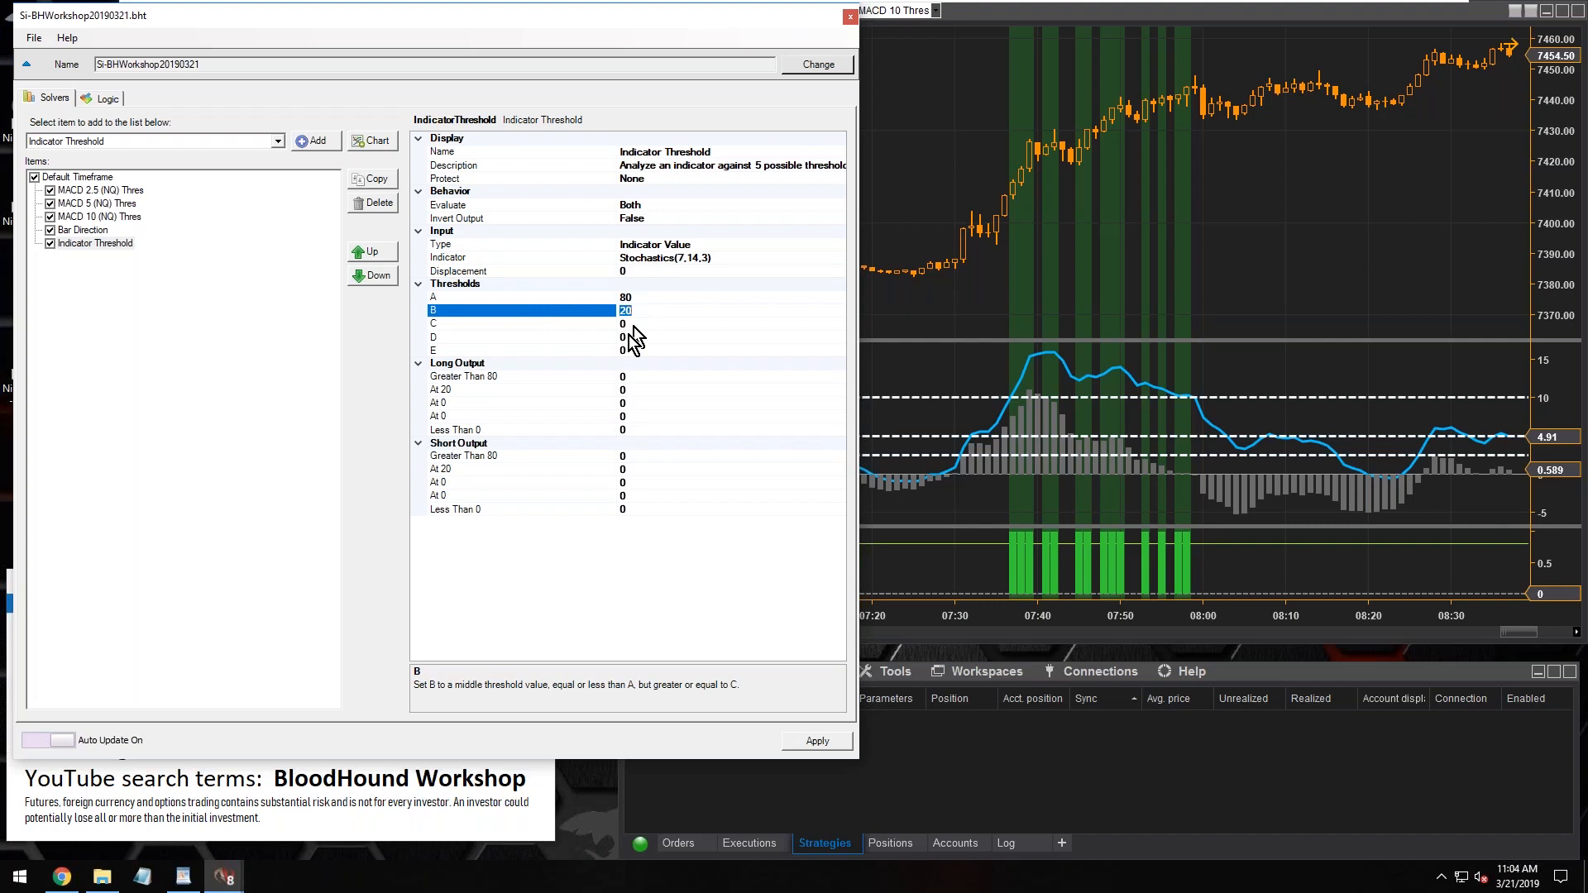
{"action": "left_click", "coordinate": [446, 470]}
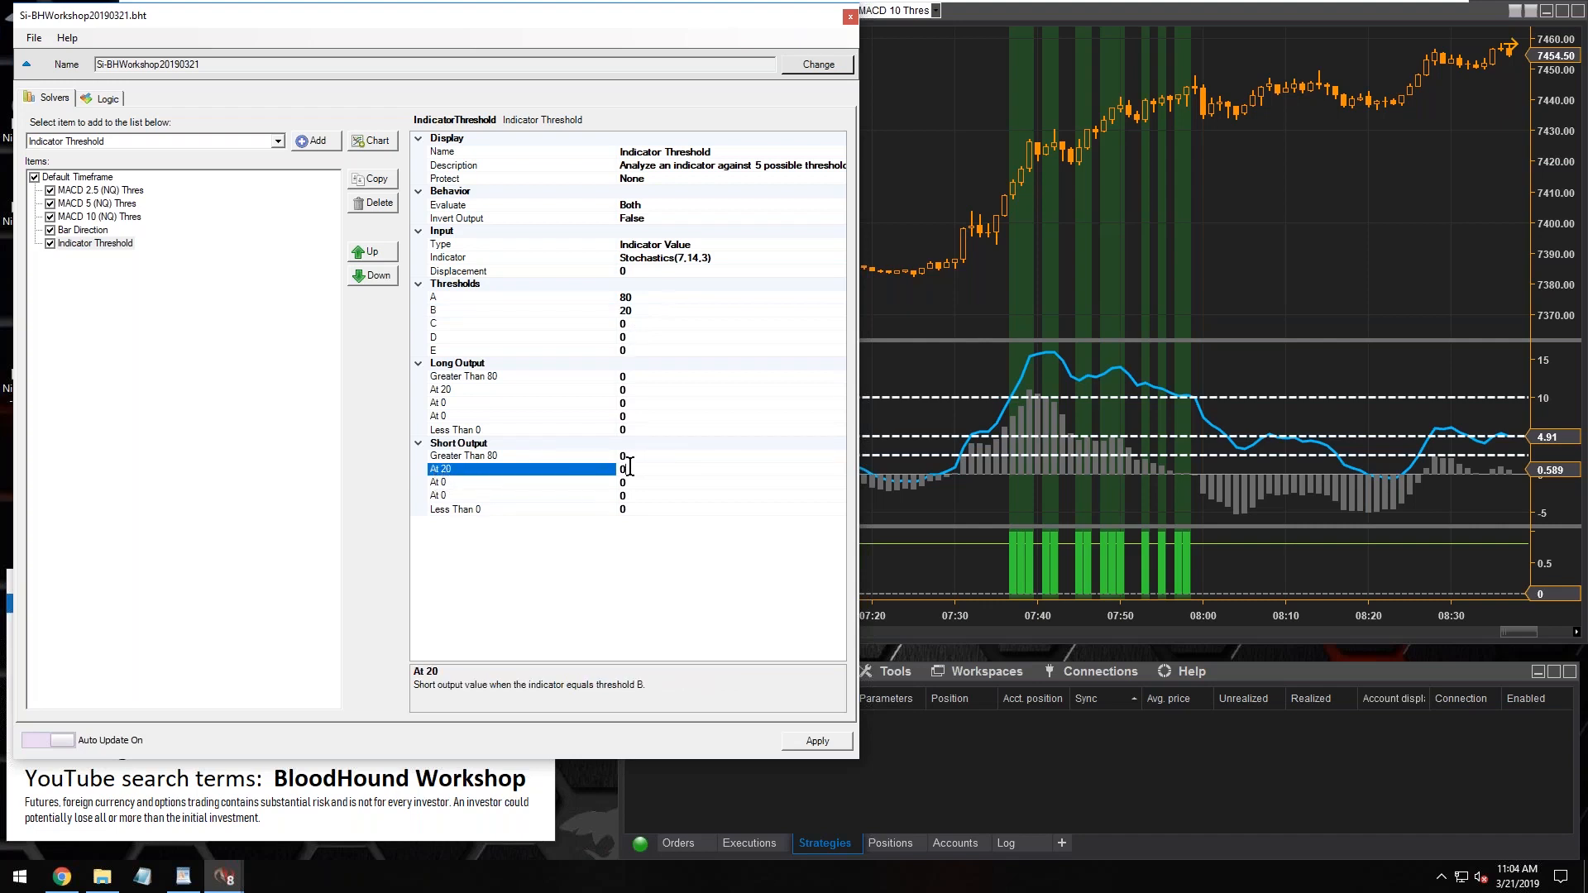
{"action": "left_click", "coordinate": [440, 512]}
{"action": "left_click", "coordinate": [451, 351]}
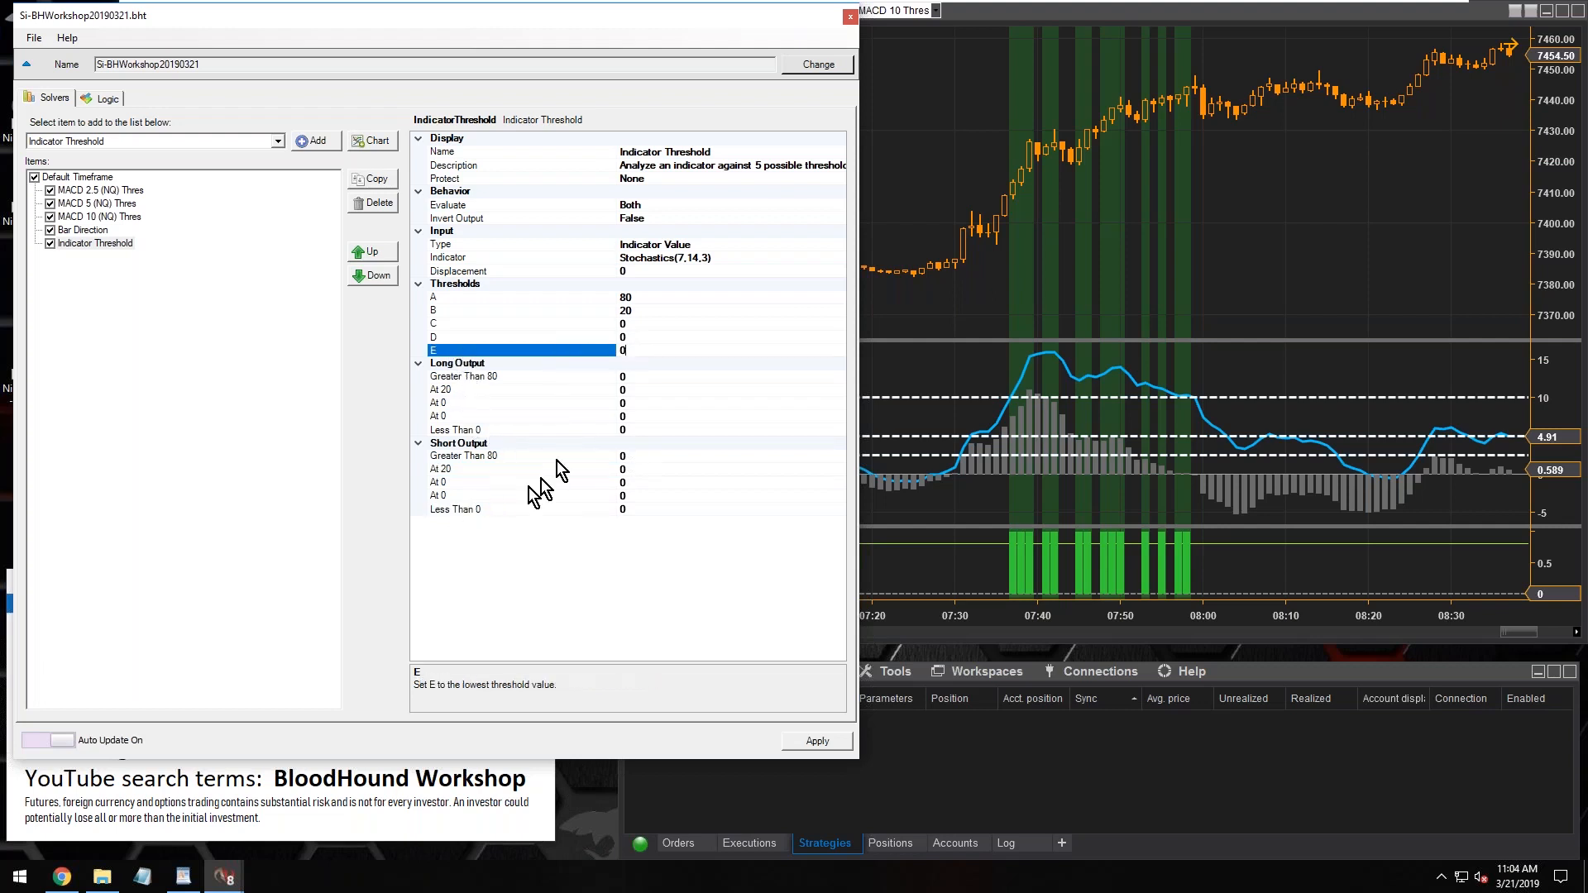
{"action": "left_click", "coordinate": [452, 510]}
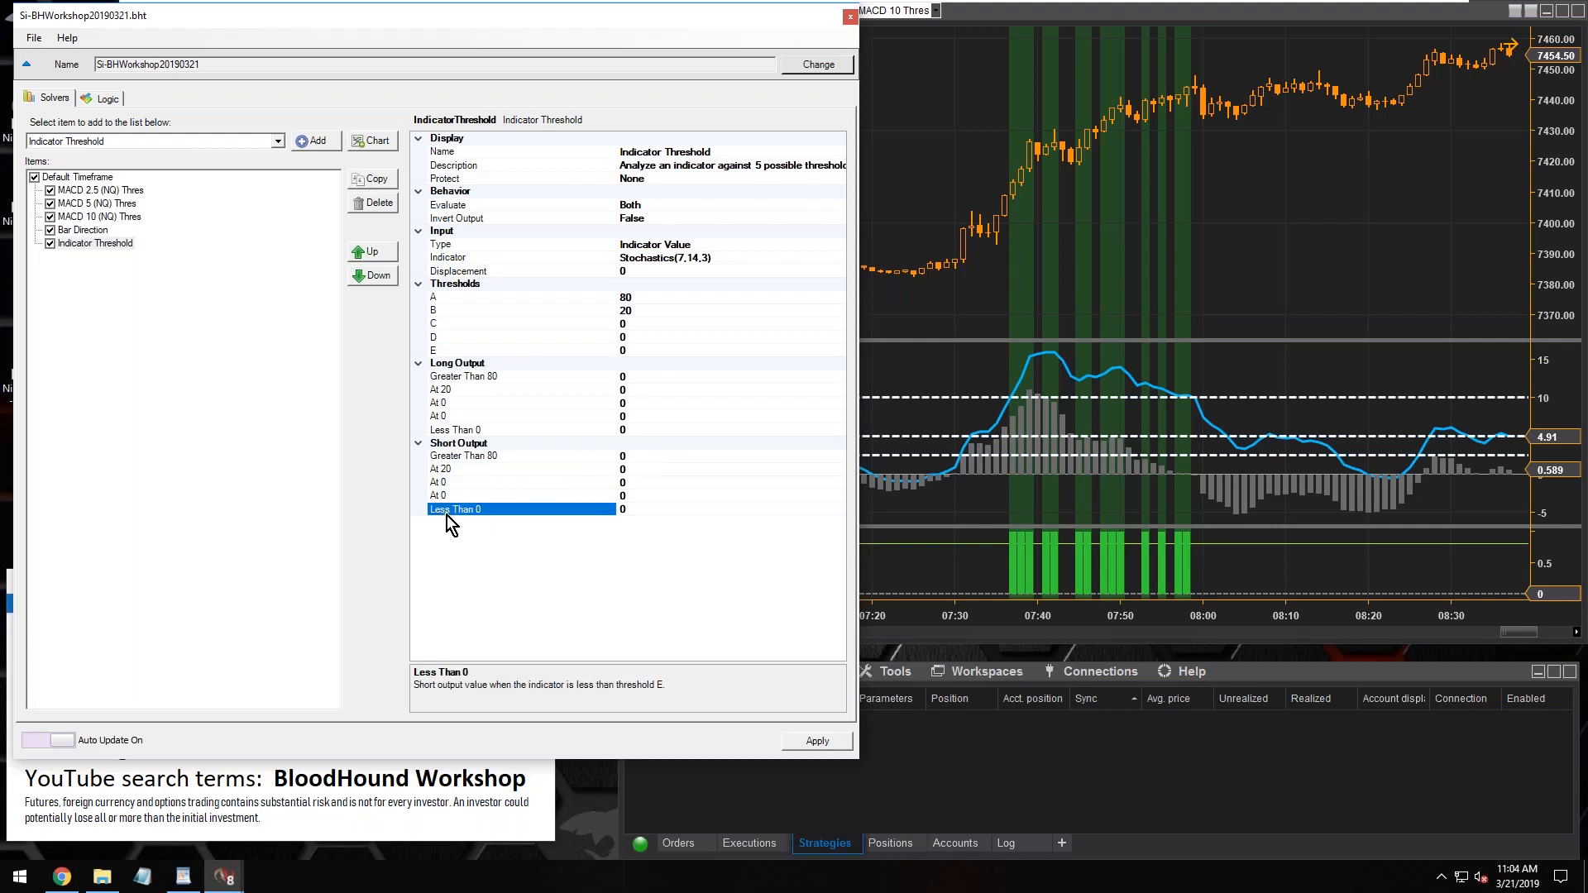
Reset threshold B to 0 and set threshold E to 20
{"action": "left_click", "coordinate": [635, 313]}
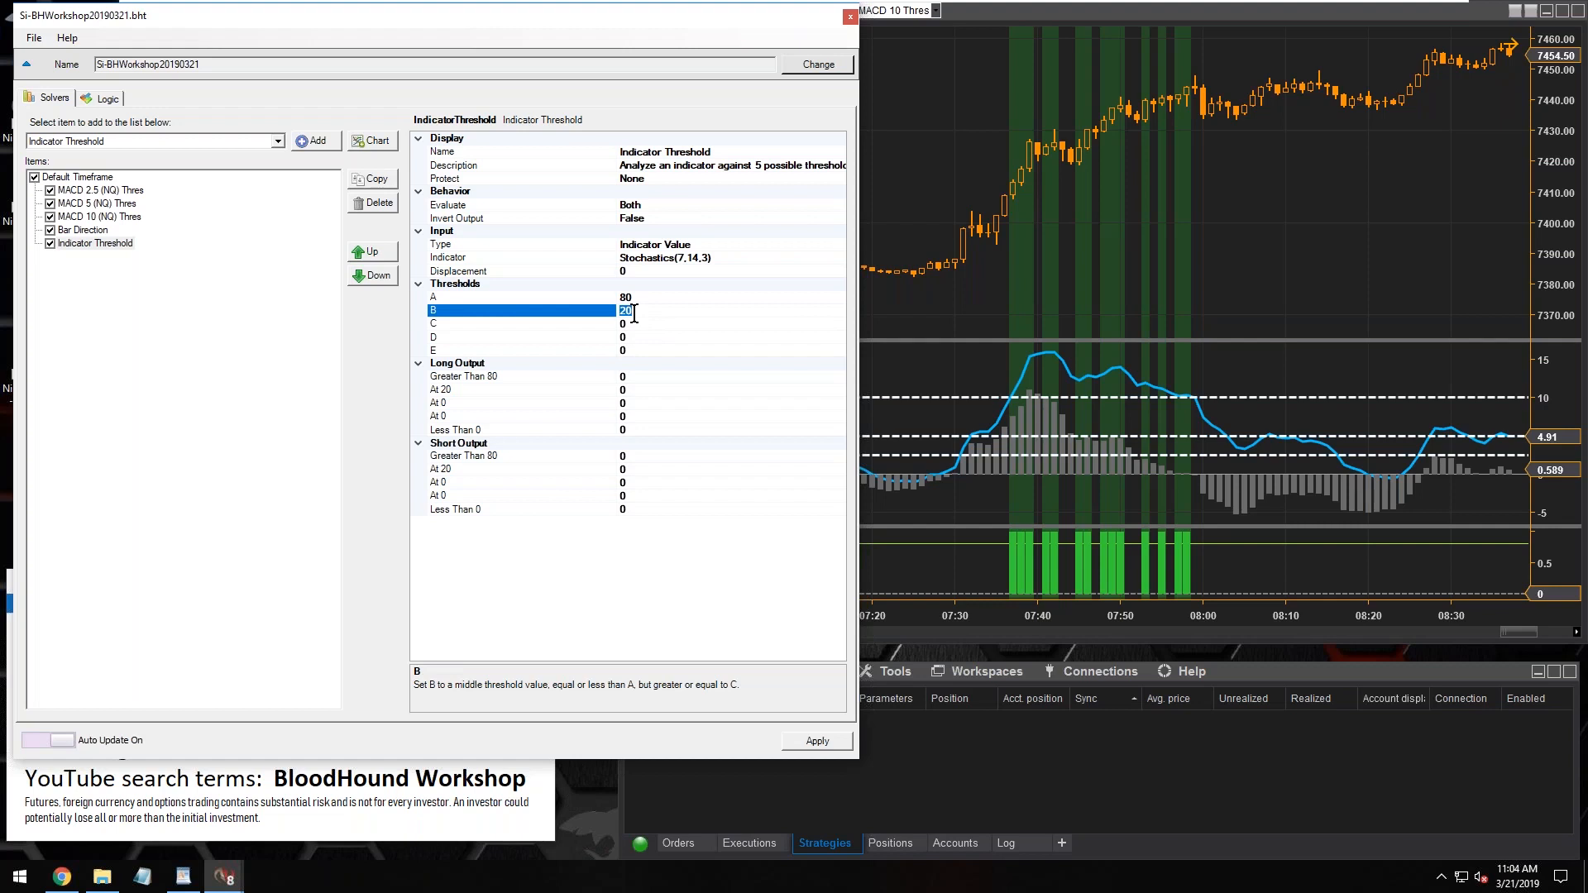
{"action": "type", "text": "0"}
{"action": "left_click", "coordinate": [630, 351]}
{"action": "type", "text": "20"}
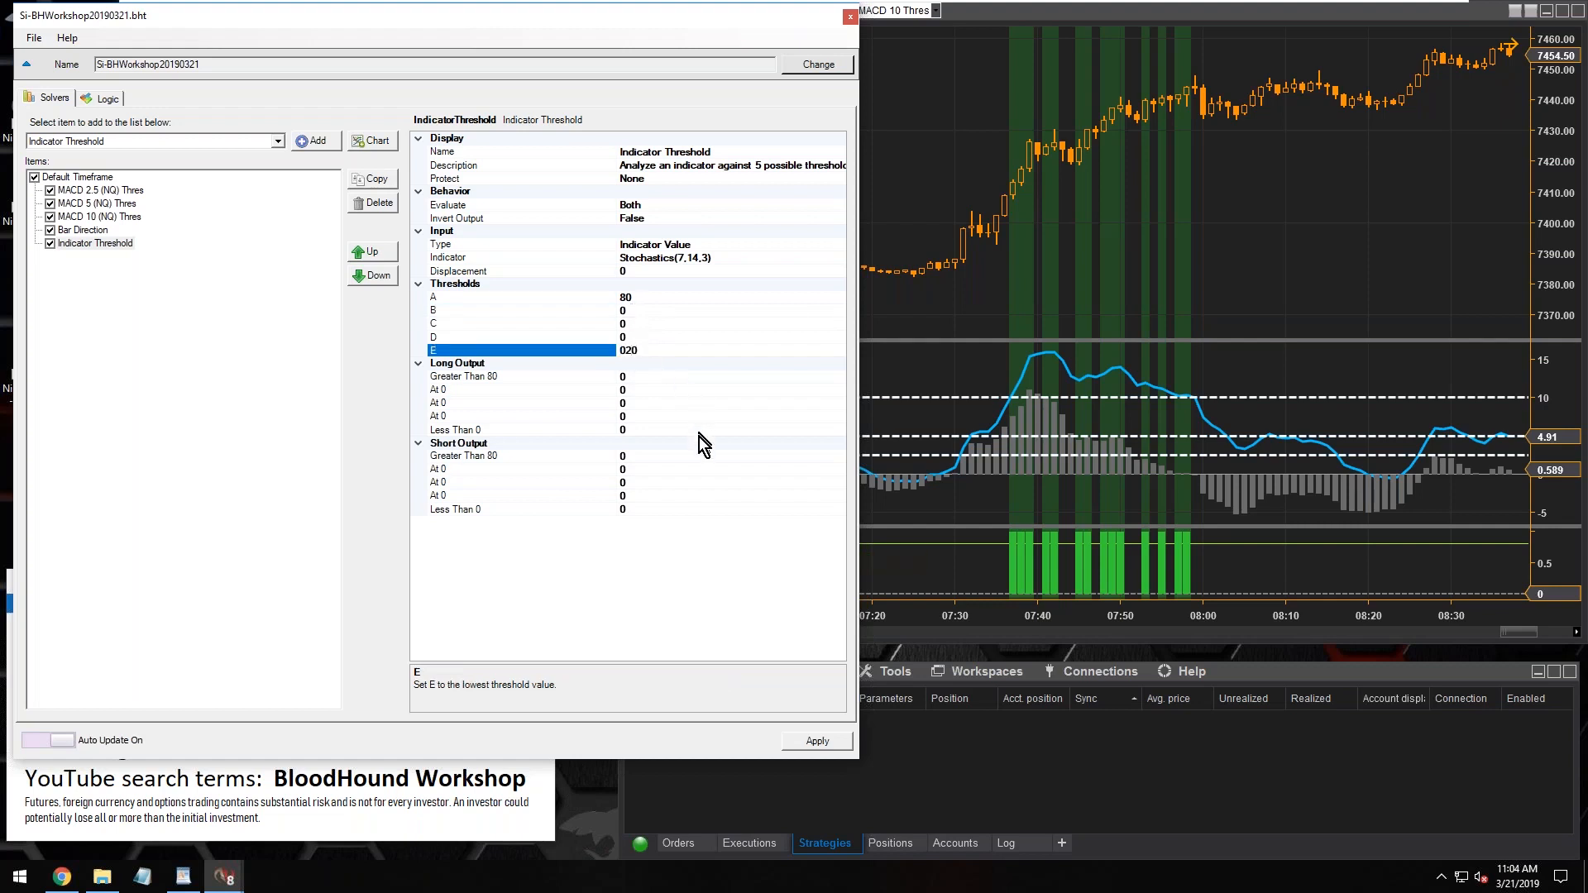
Set the Short Output for Less Than 20 to 1 and the Long Output for Greater Than 80 to 1
{"action": "left_click", "coordinate": [652, 510]}
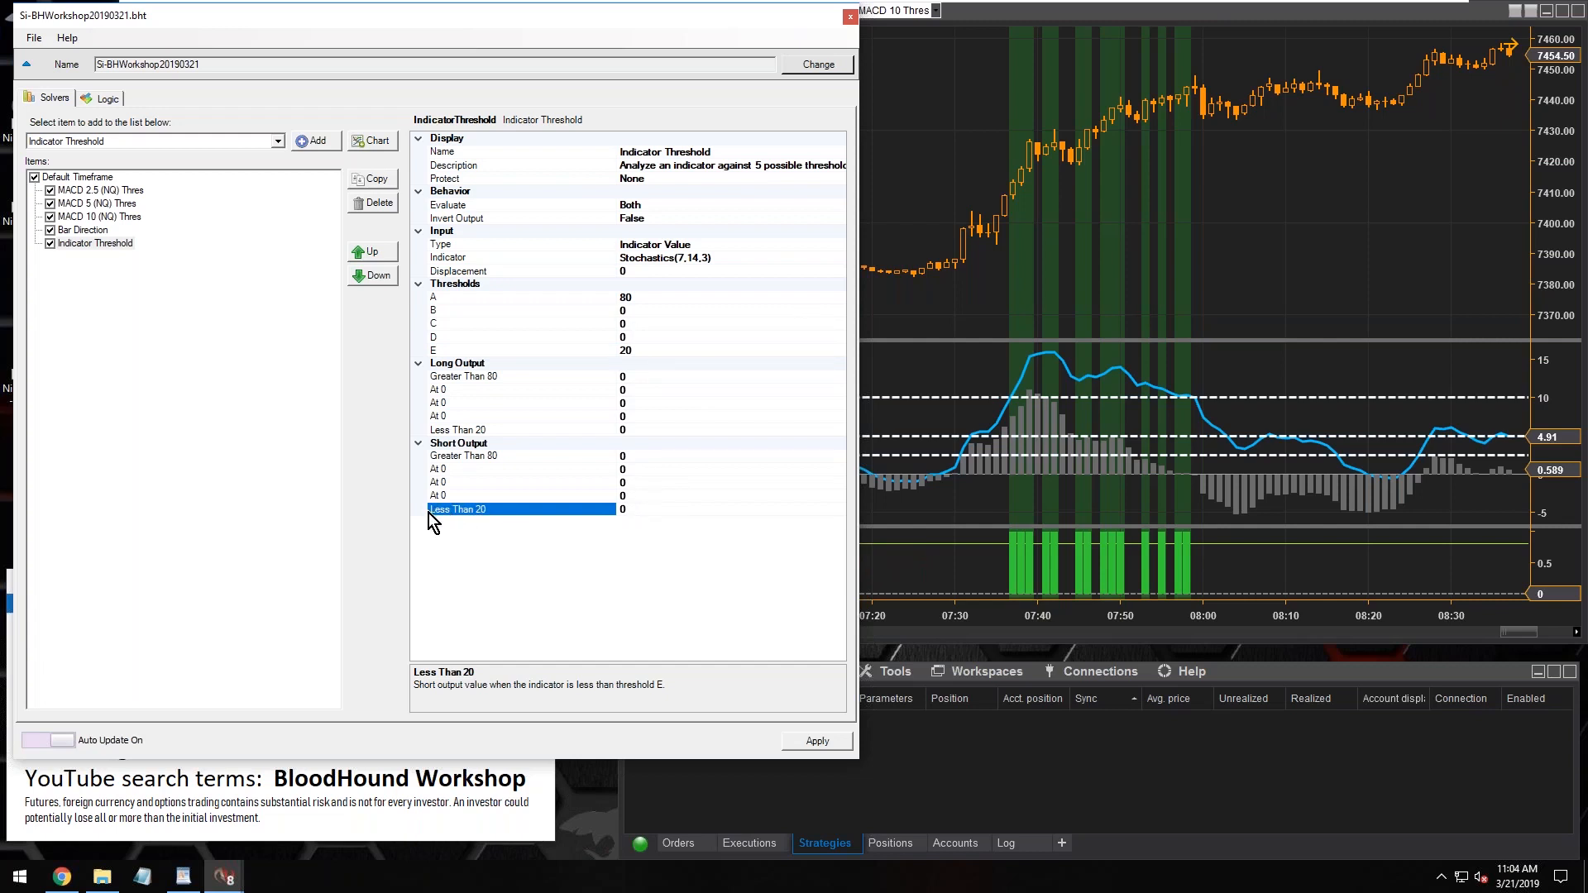
{"action": "type", "text": "1"}
{"action": "left_click", "coordinate": [638, 379]}
{"action": "type", "text": "1"}
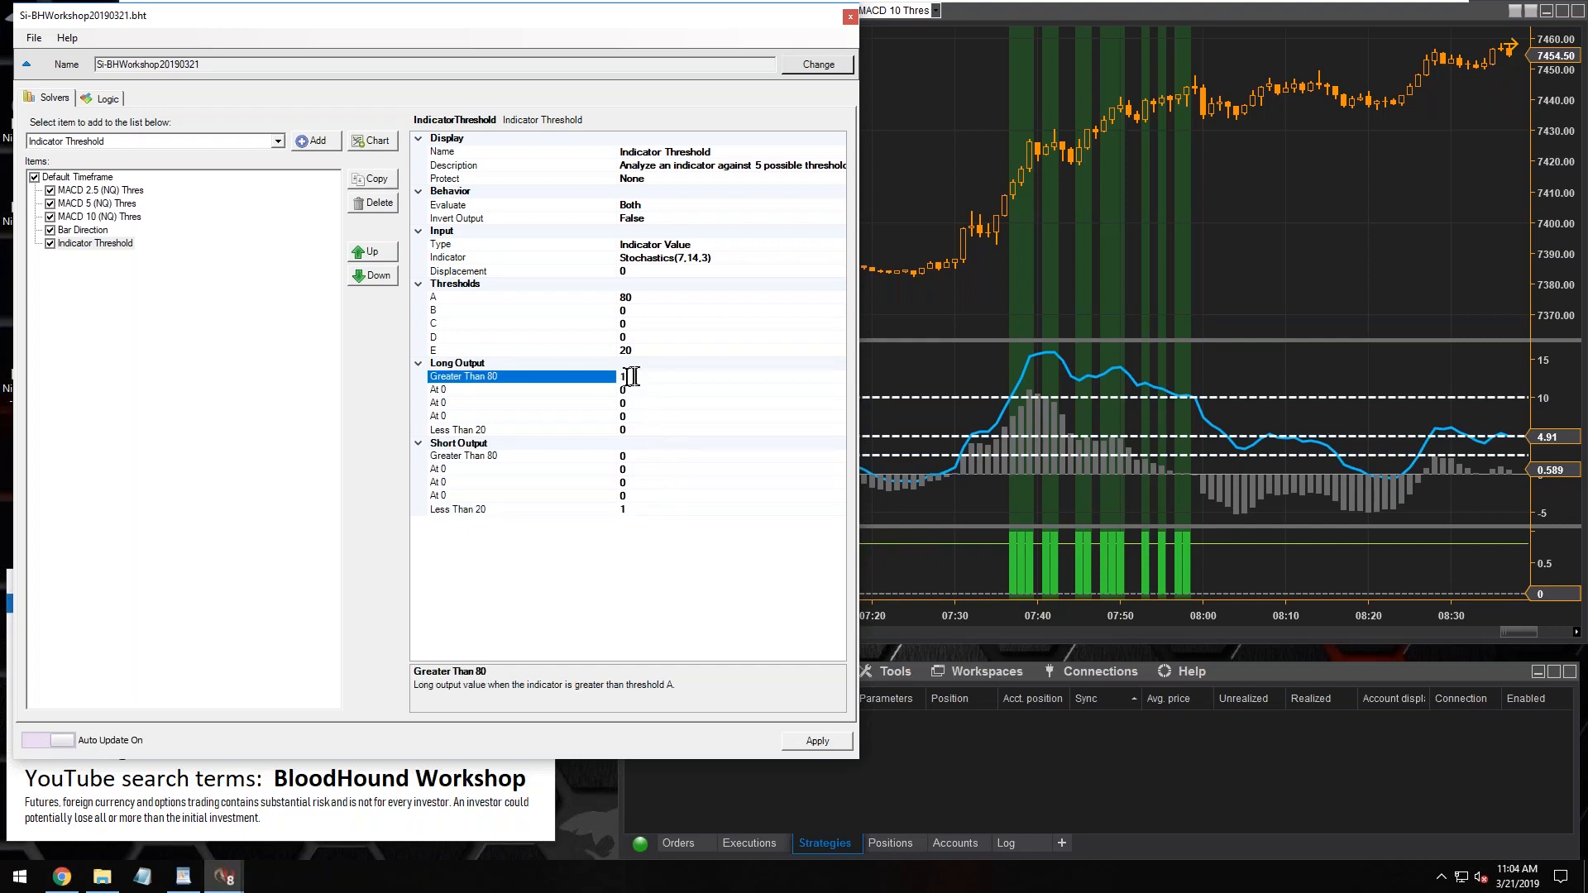
Review the Short Output Less Than 20 and Long Output Greater Than 80 settings, along with threshold B
{"action": "left_click", "coordinate": [469, 510]}
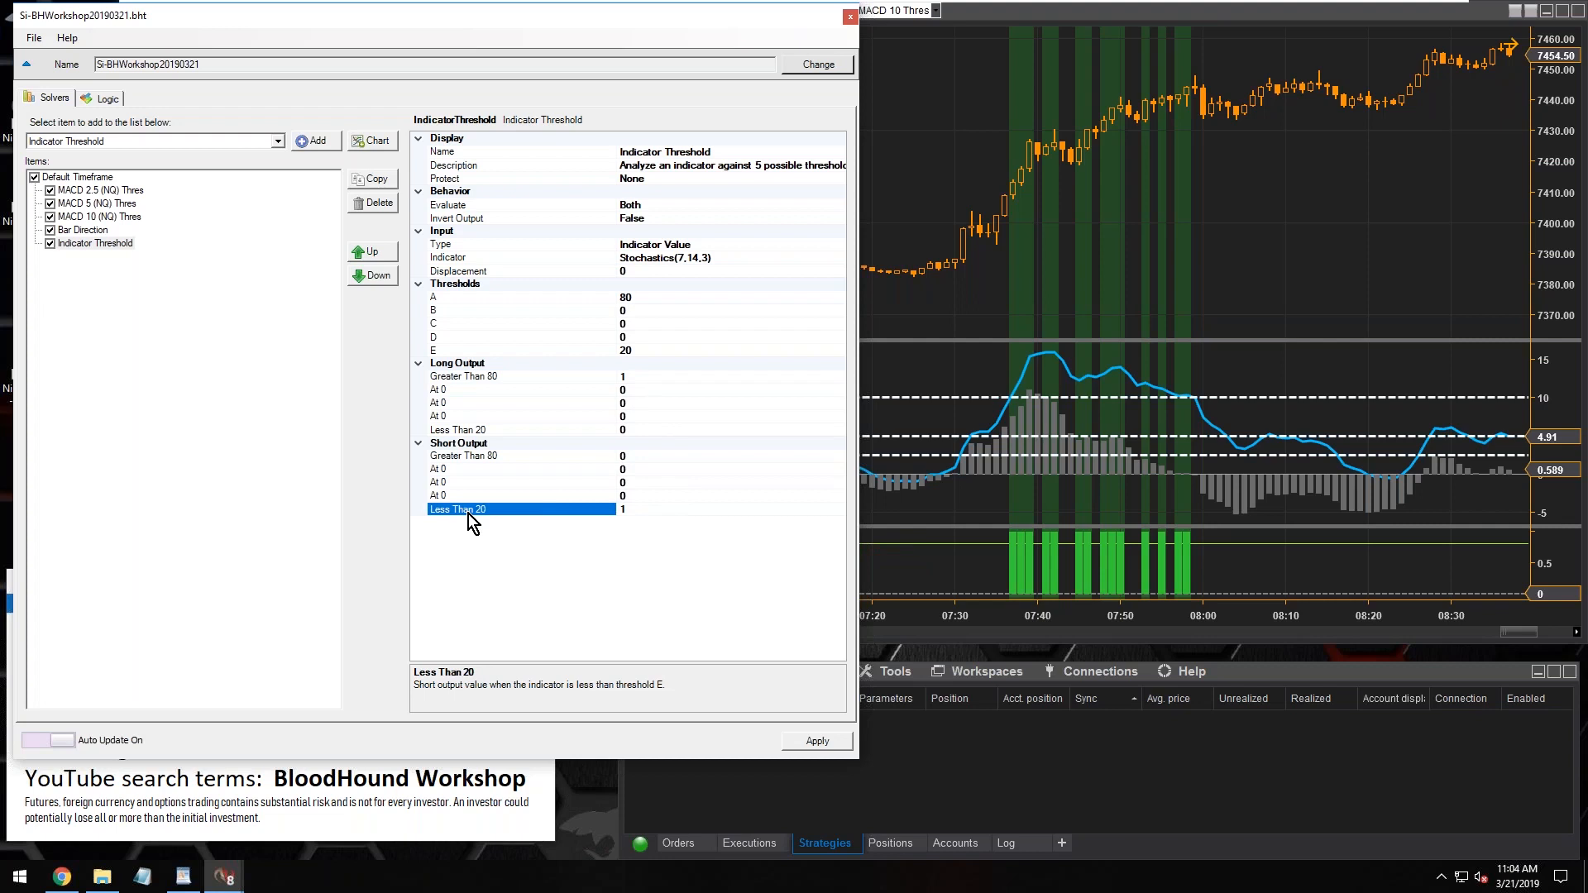
{"action": "left_click", "coordinate": [639, 506]}
{"action": "left_click", "coordinate": [447, 378]}
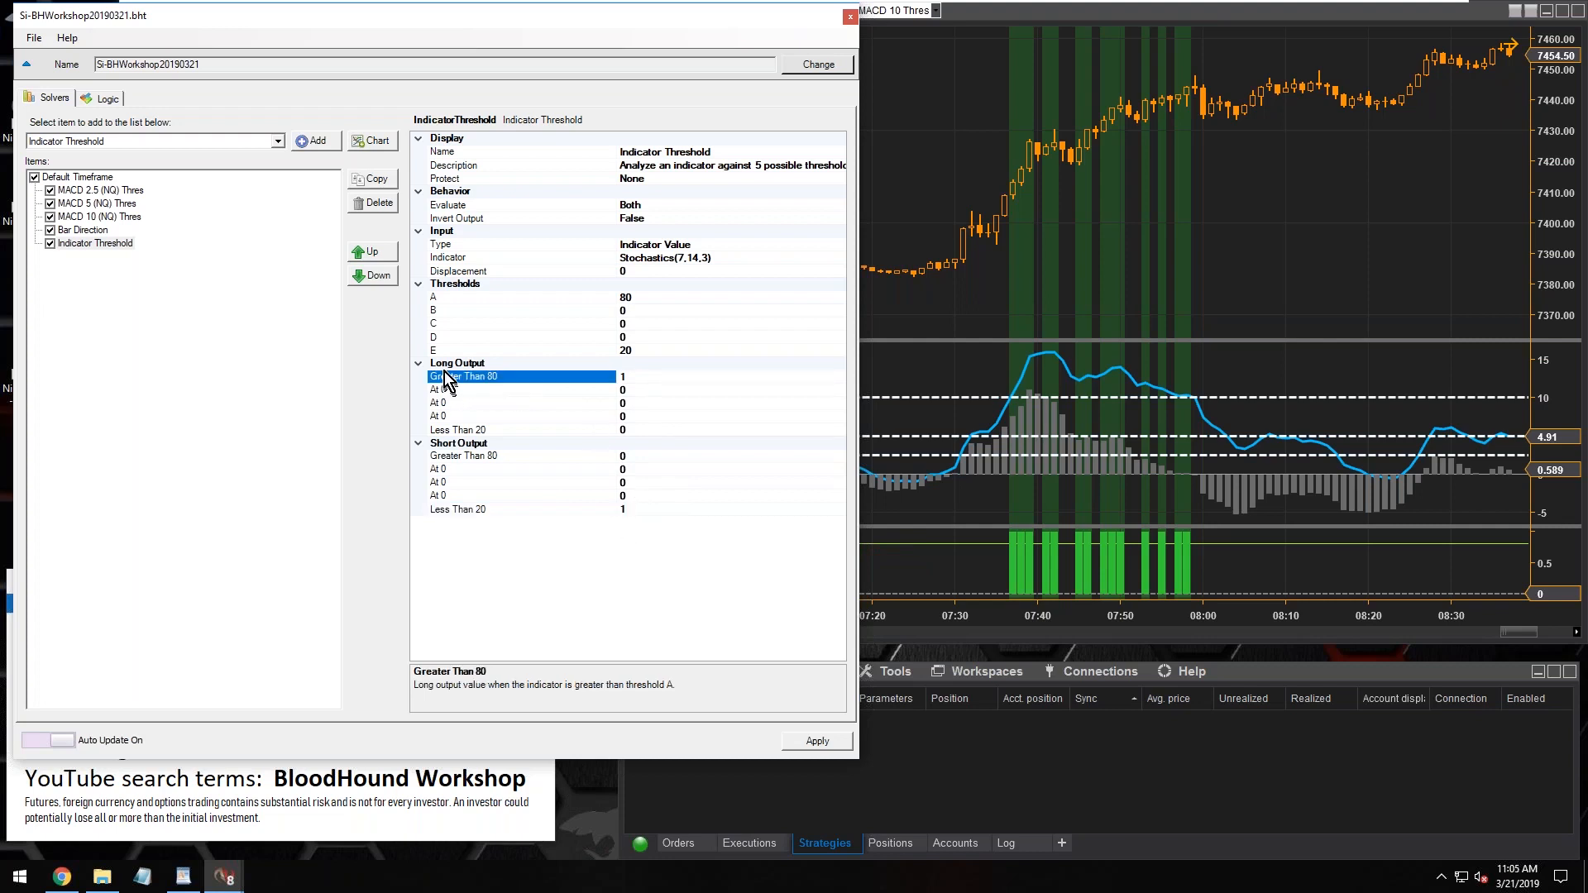
{"action": "left_click", "coordinate": [628, 376]}
{"action": "left_click", "coordinate": [633, 309]}
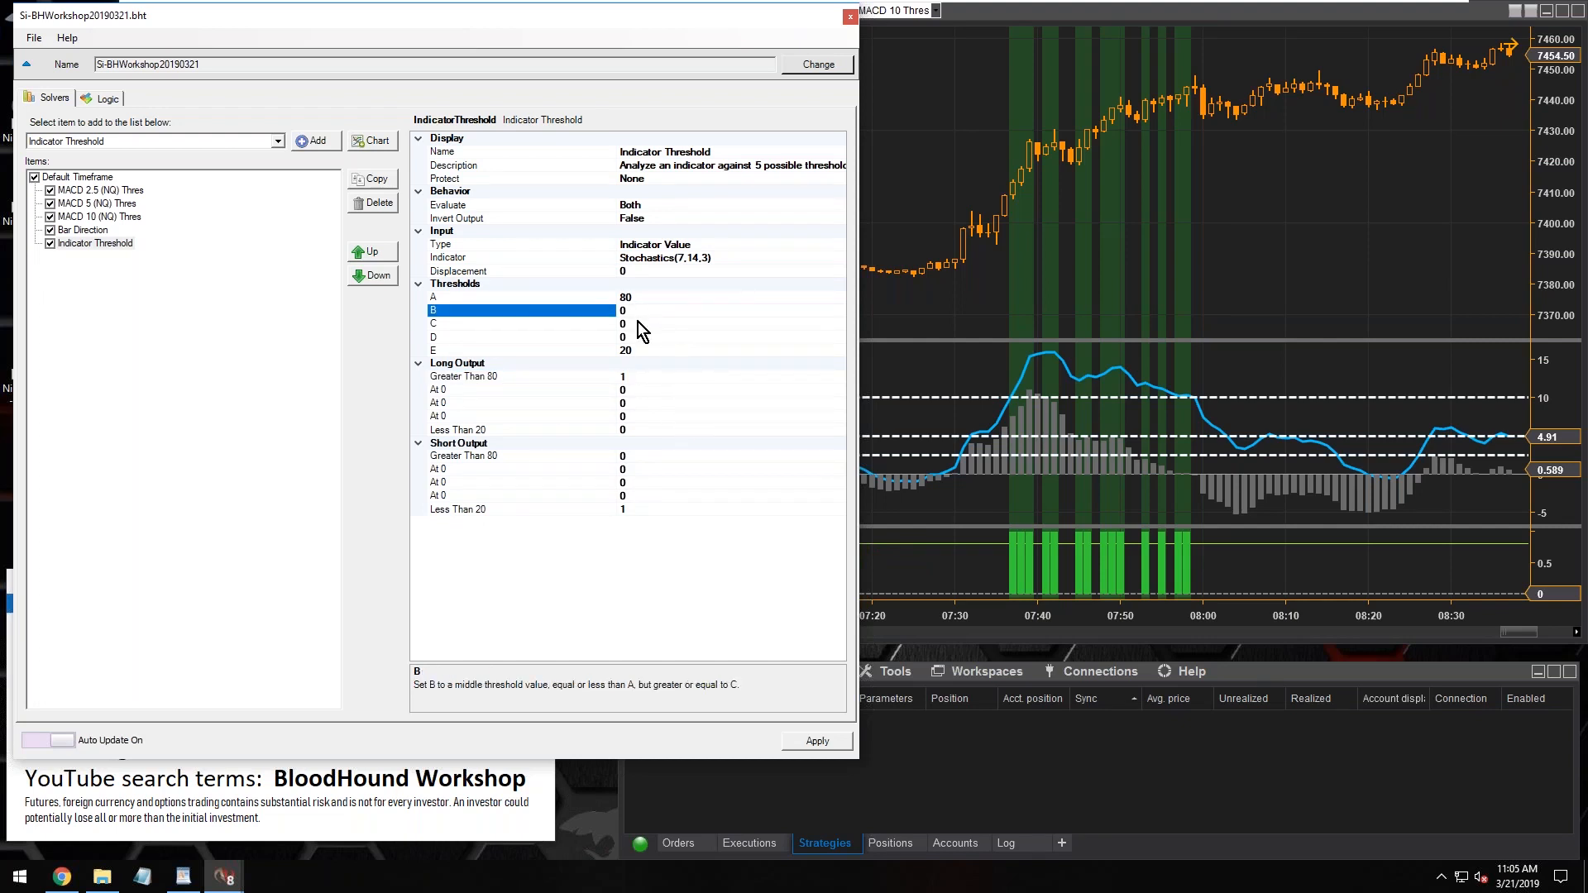
Examine the ordering rules for the middle thresholds B, C and D and the lowest threshold E of the Stochastics solver
{"action": "left_click", "coordinate": [637, 321]}
{"action": "left_click", "coordinate": [637, 311]}
{"action": "left_click", "coordinate": [455, 324]}
{"action": "left_click", "coordinate": [453, 339]}
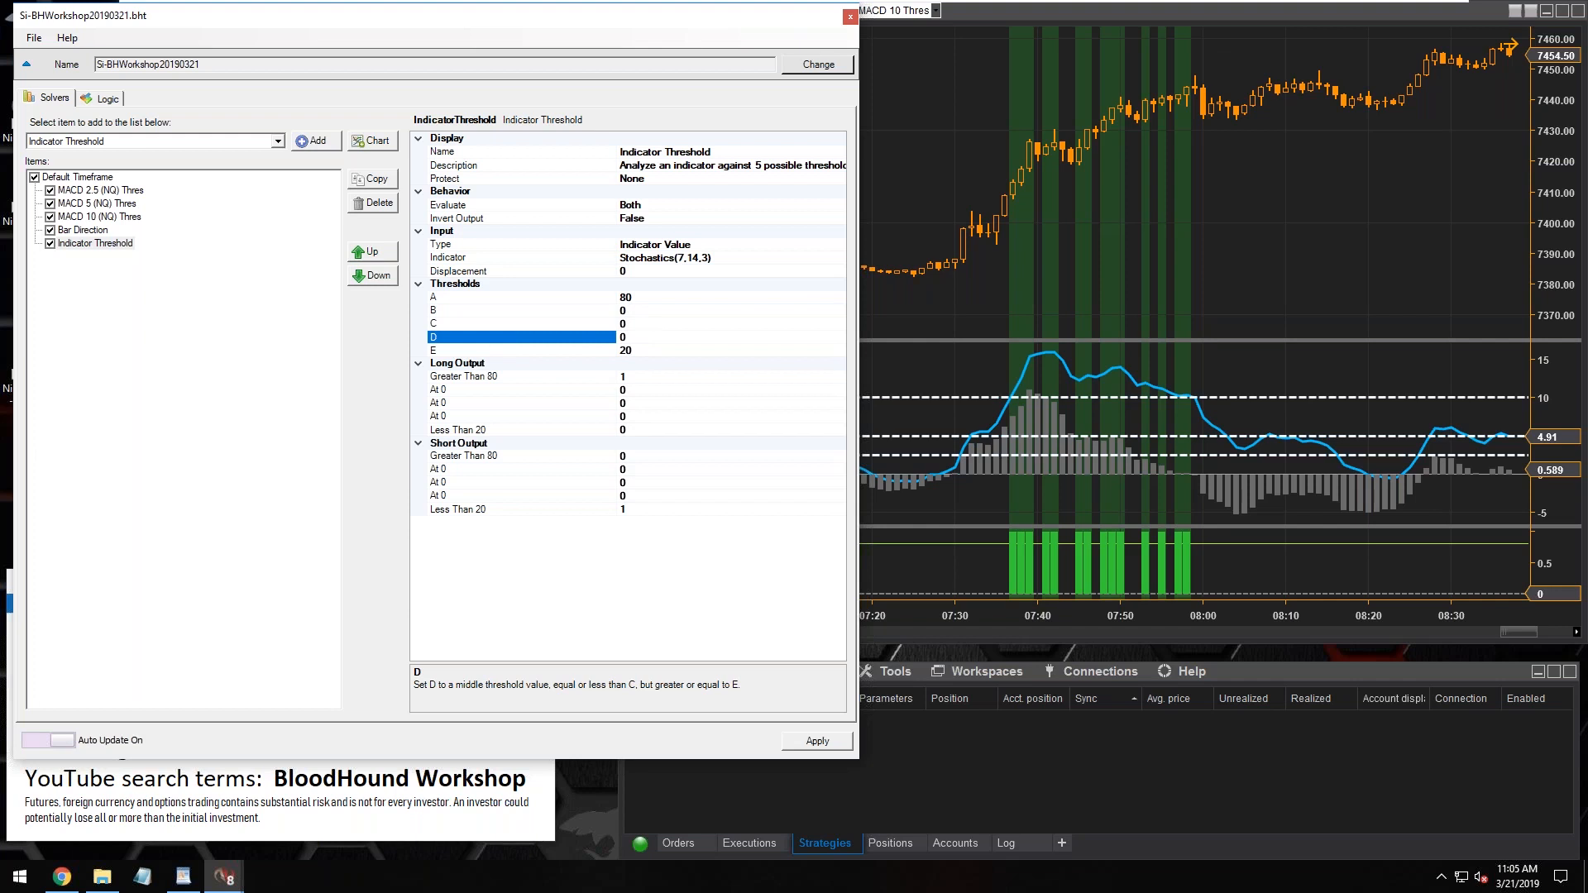
{"action": "left_click", "coordinate": [644, 326]}
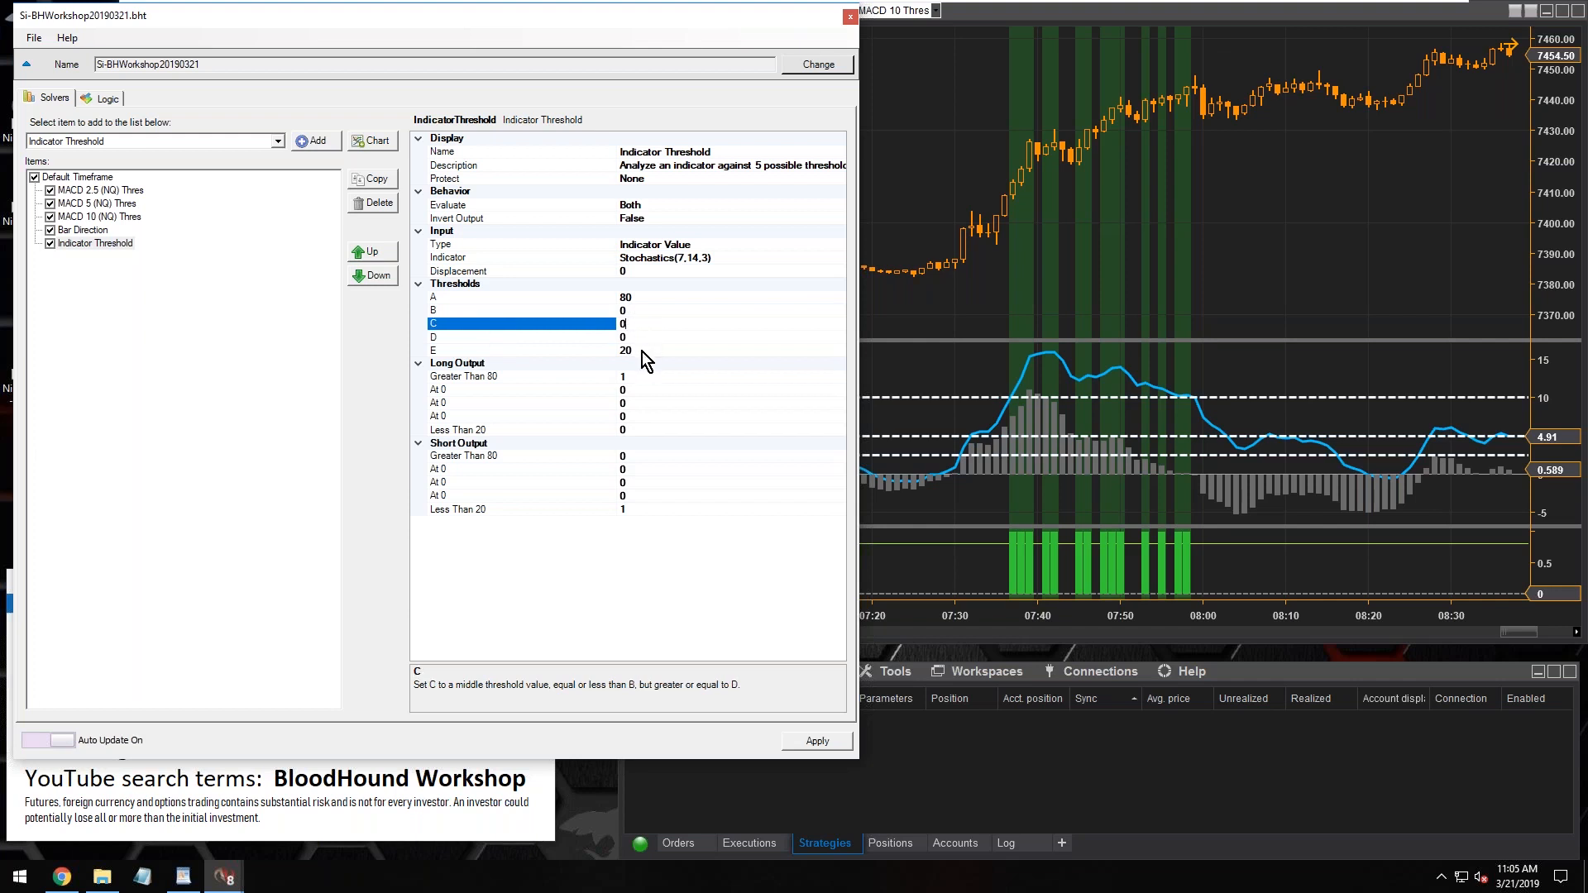
{"action": "left_click", "coordinate": [642, 351]}
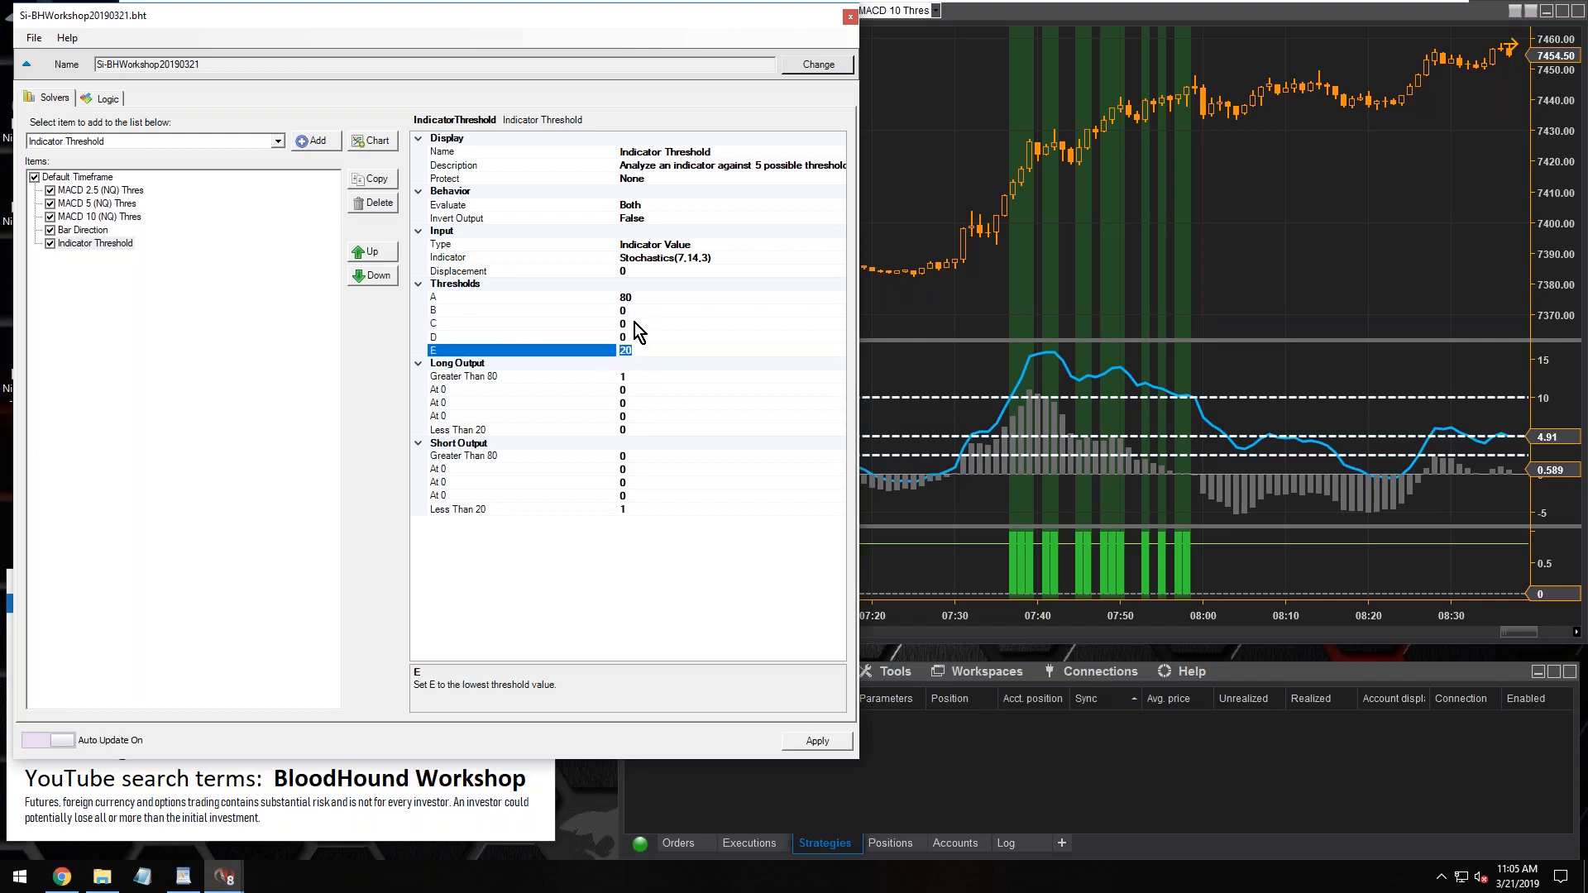
{"action": "left_click", "coordinate": [634, 323]}
{"action": "left_click", "coordinate": [638, 311]}
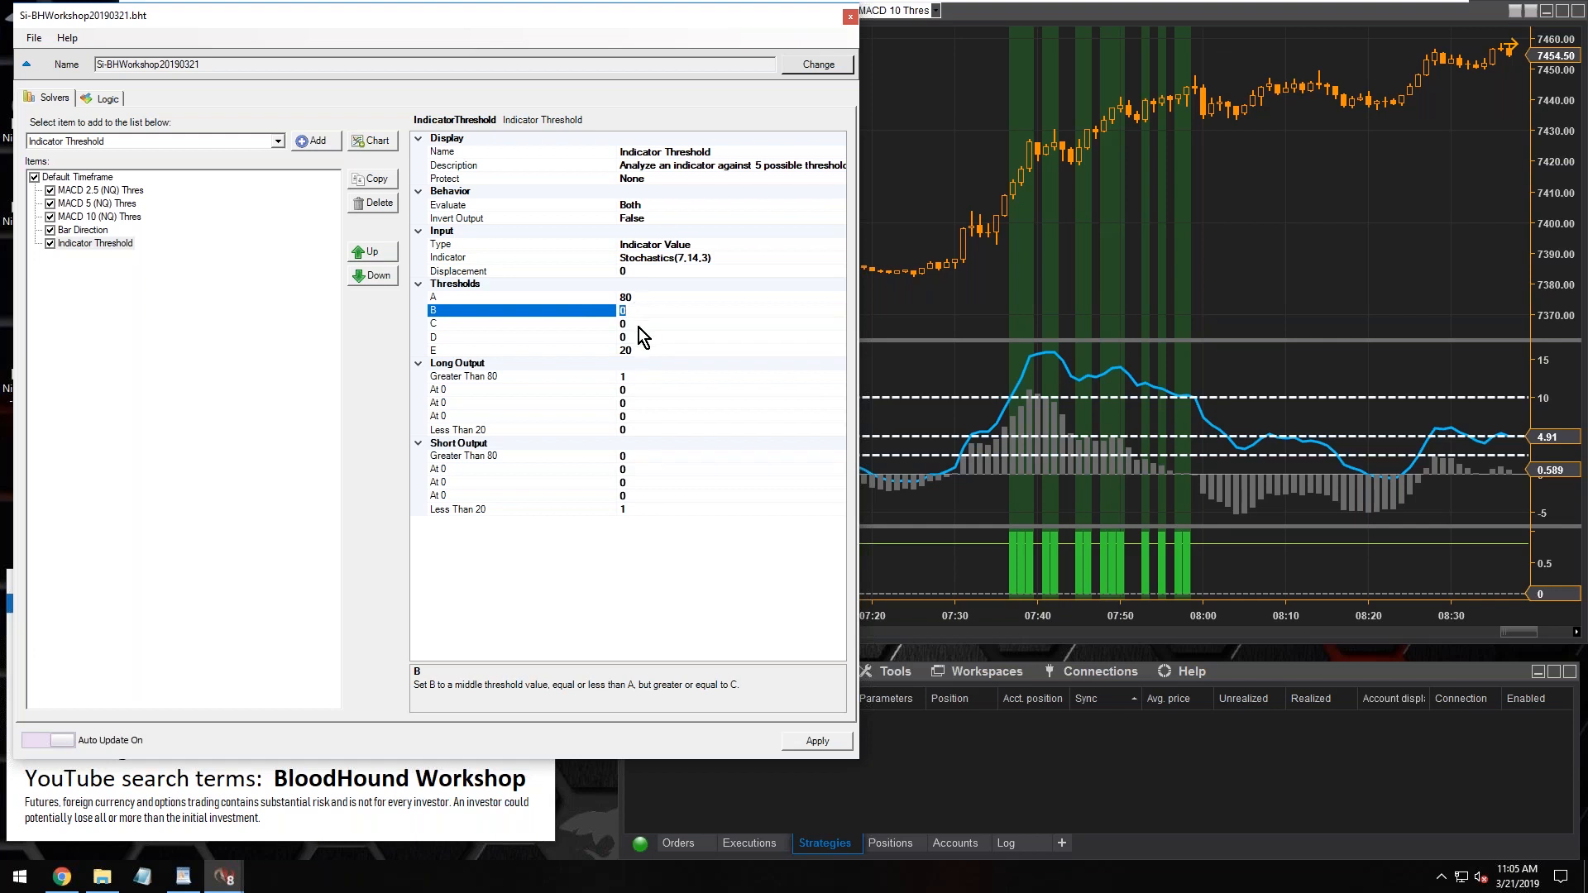
Set the Stochastics solver's middle thresholds to B 80, C 50 and D 20
{"action": "left_click", "coordinate": [638, 324]}
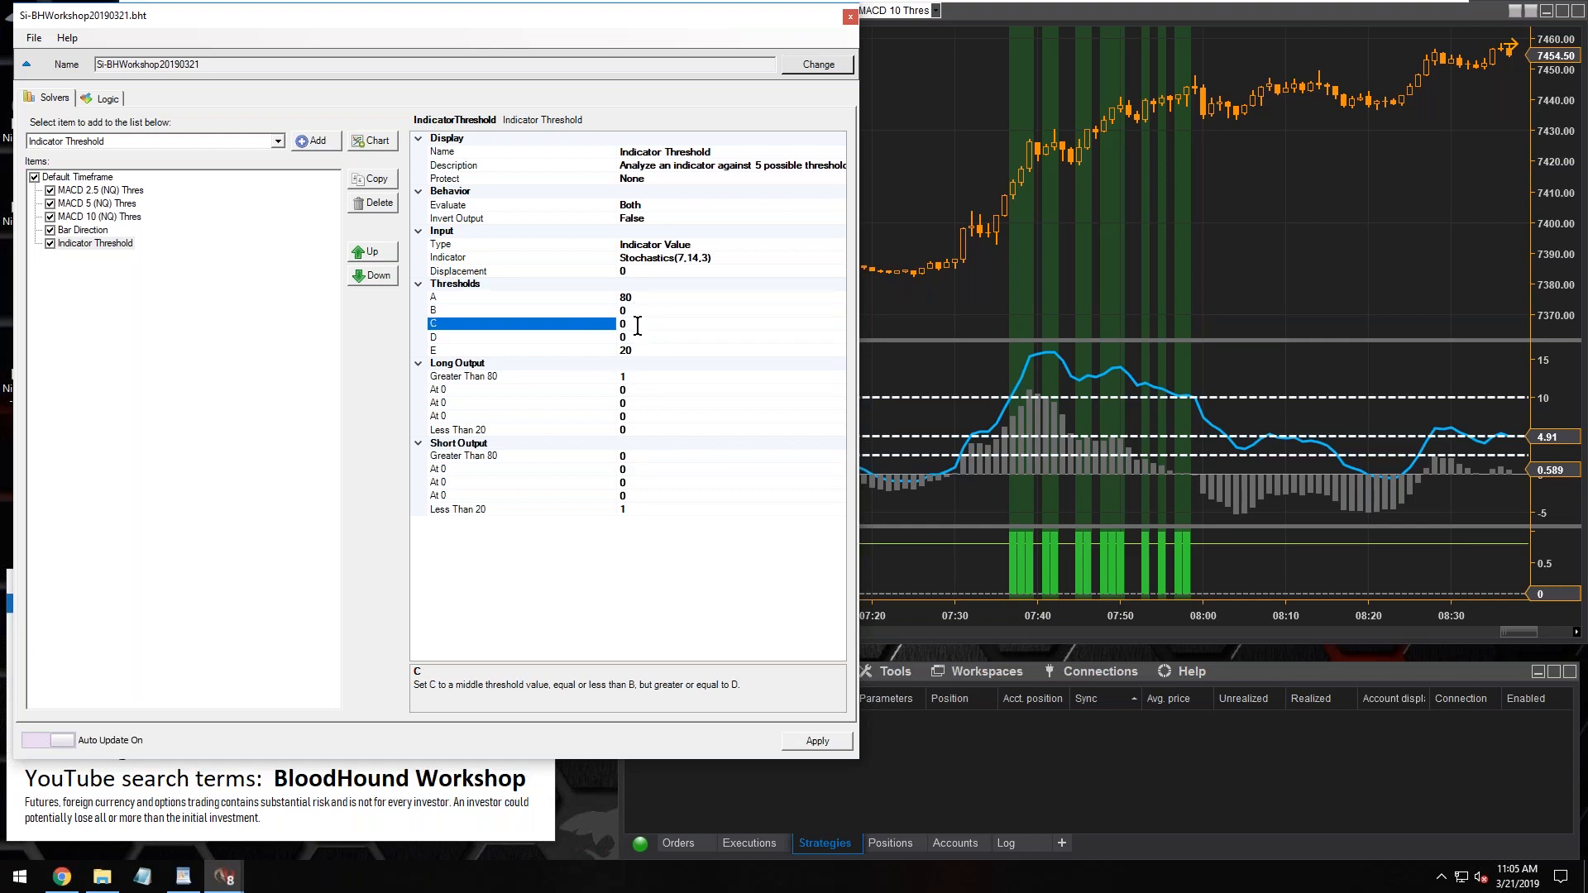
{"action": "type", "text": "50"}
{"action": "left_click", "coordinate": [637, 310]}
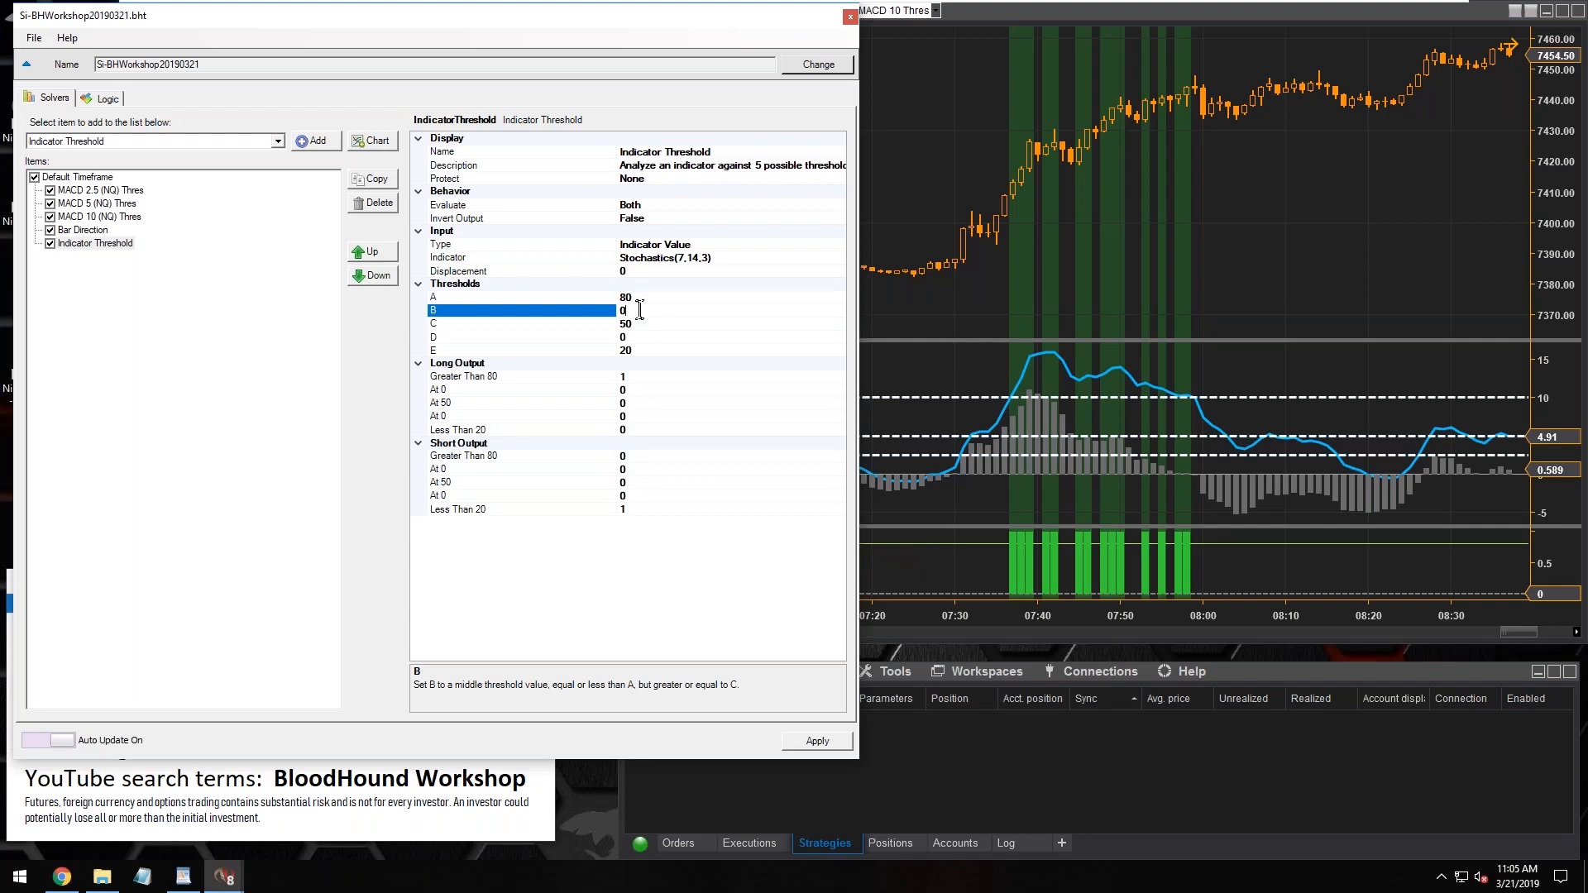
{"action": "double_click", "coordinate": [636, 311]}
{"action": "type", "text": "80"}
{"action": "left_click", "coordinate": [638, 337]}
{"action": "type", "text": "20"}
{"action": "left_click", "coordinate": [648, 349]}
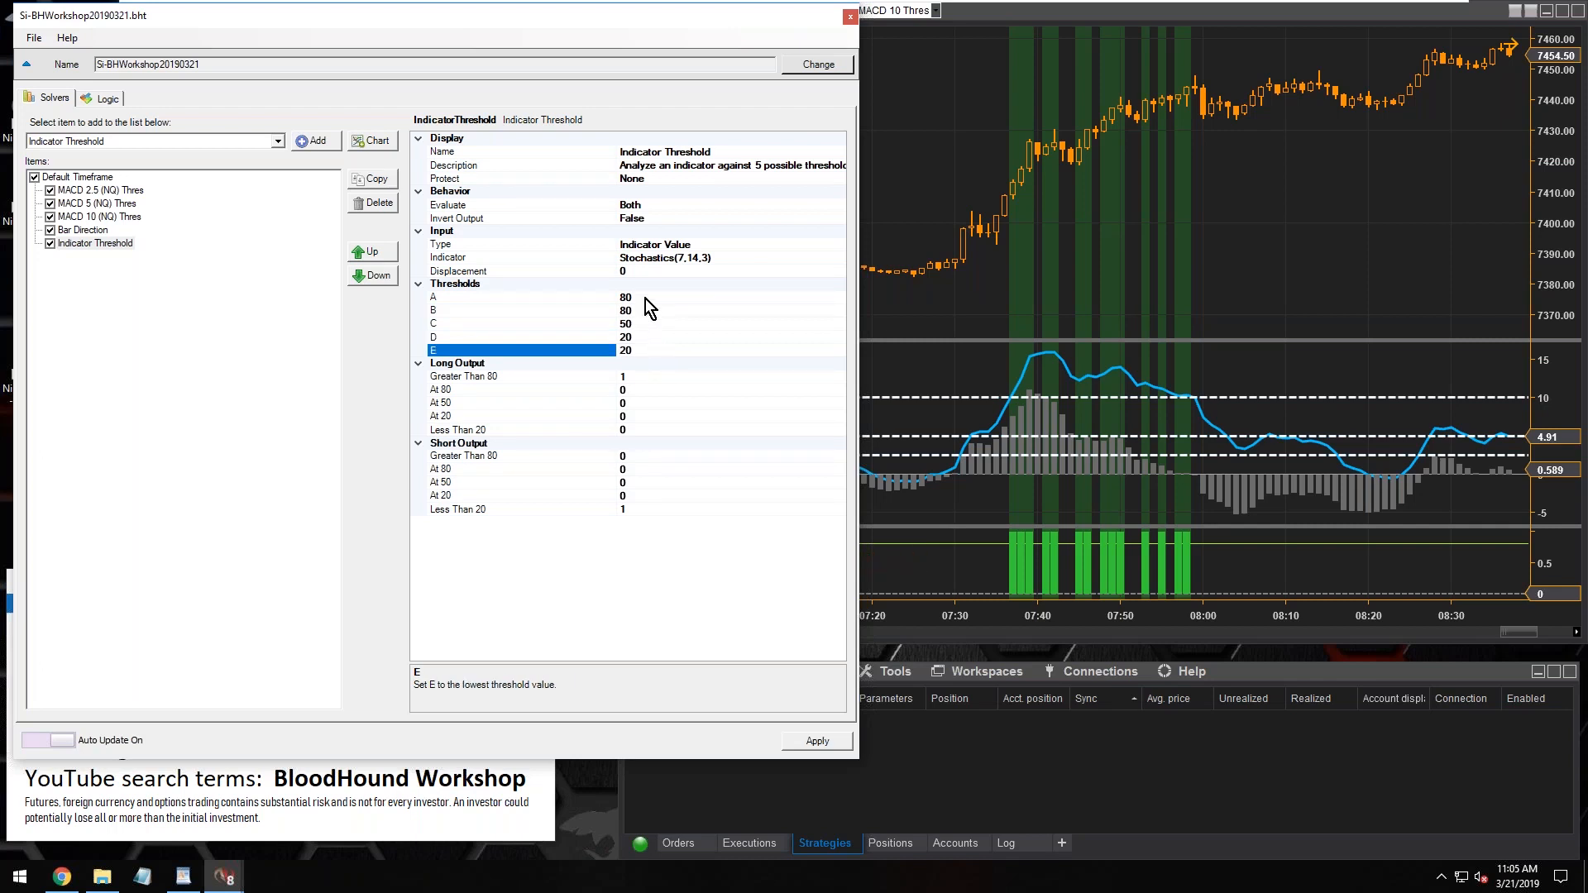
Review thresholds A to E of the Stochastics solver, comparing A with B and D with E
{"action": "left_click", "coordinate": [645, 298]}
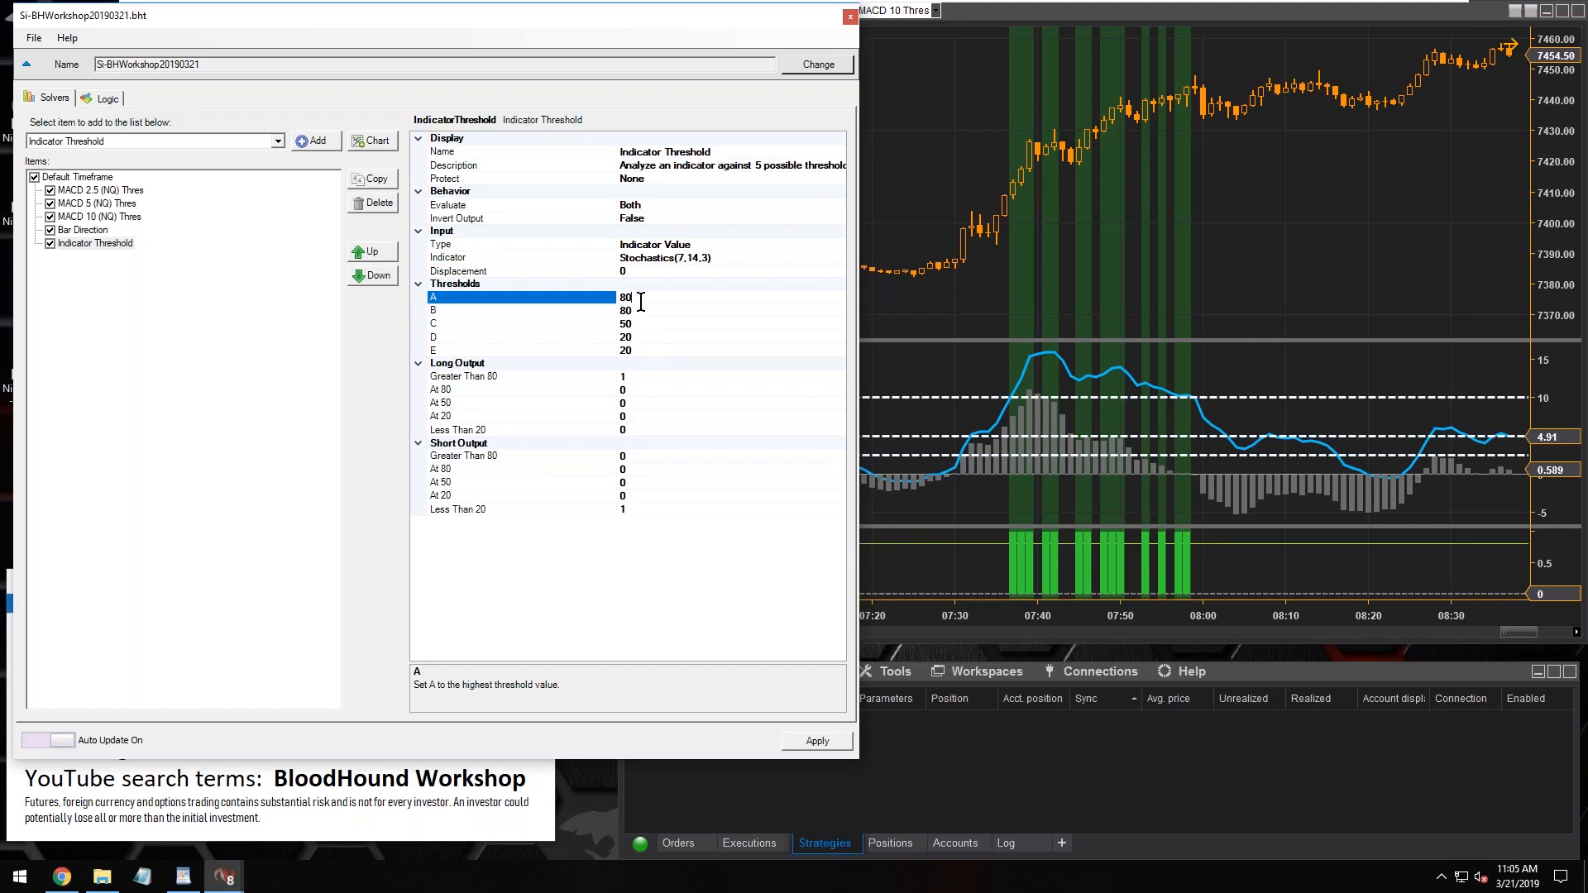
{"action": "left_click", "coordinate": [639, 310]}
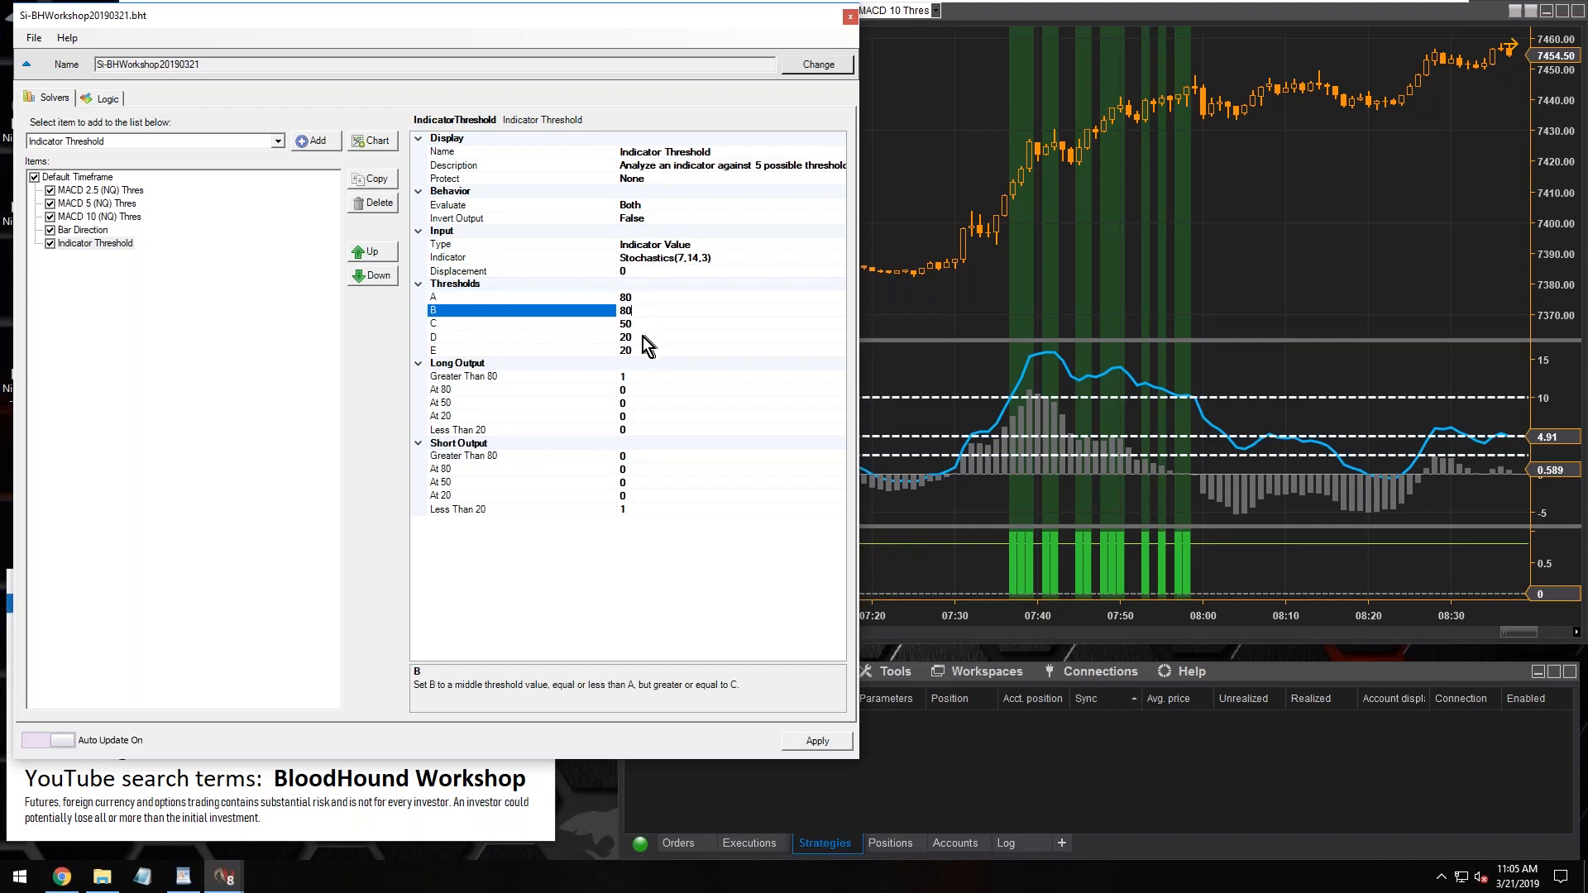
{"action": "left_click", "coordinate": [644, 325]}
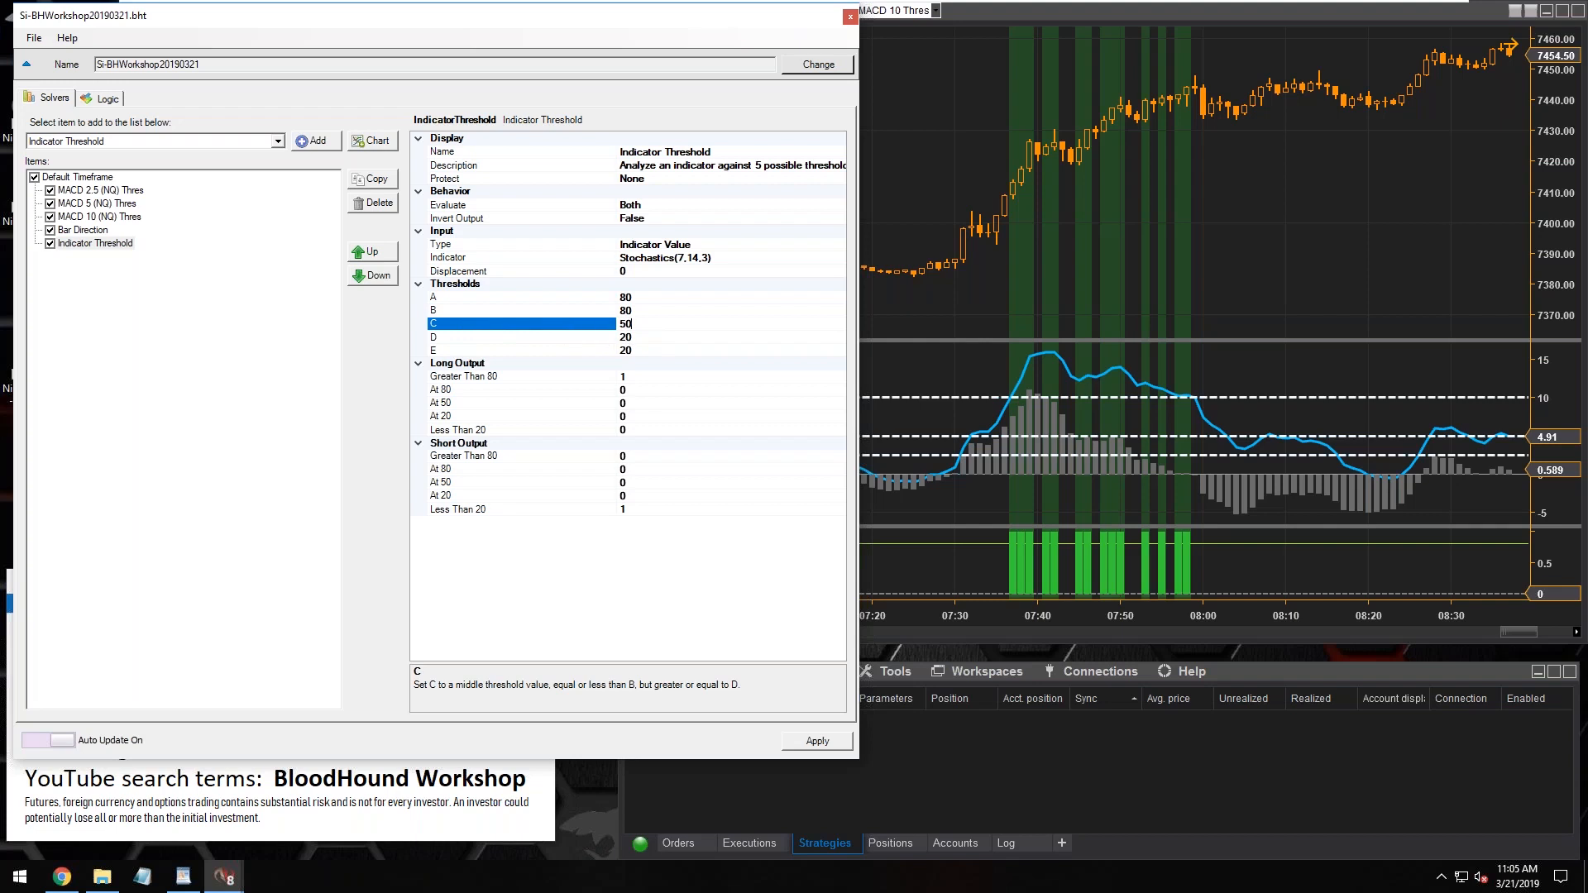
{"action": "left_click", "coordinate": [626, 323]}
{"action": "left_click", "coordinate": [645, 301]}
{"action": "left_click", "coordinate": [645, 349]}
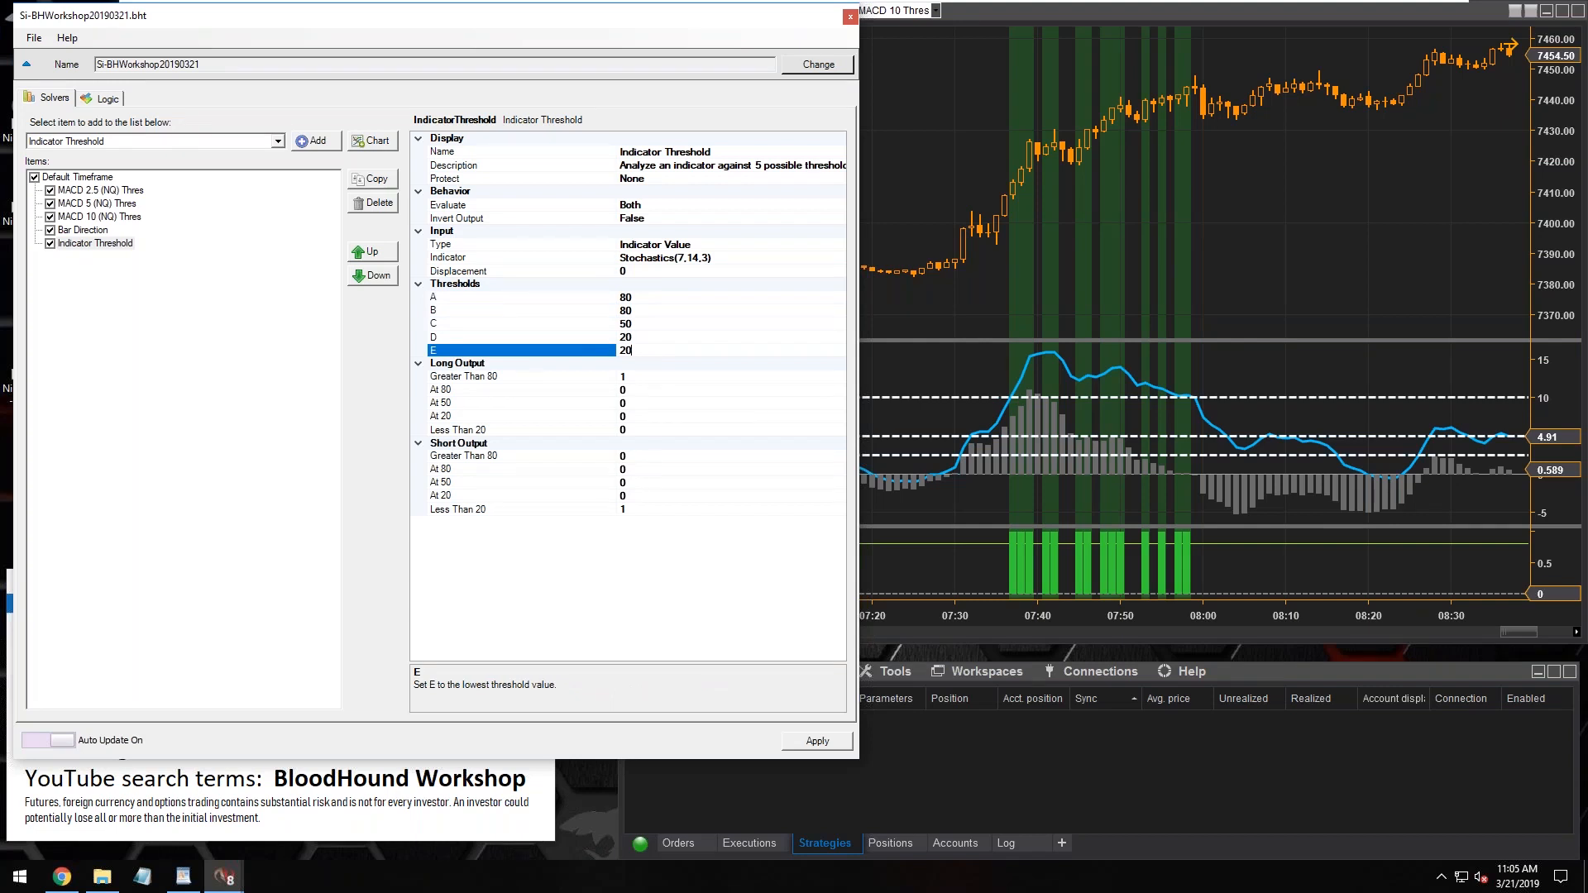
{"action": "left_click", "coordinate": [646, 338]}
{"action": "left_click", "coordinate": [645, 349]}
Delete the Indicator Threshold solver and display the MACD 10 Thres logic
{"action": "left_click", "coordinate": [91, 243]}
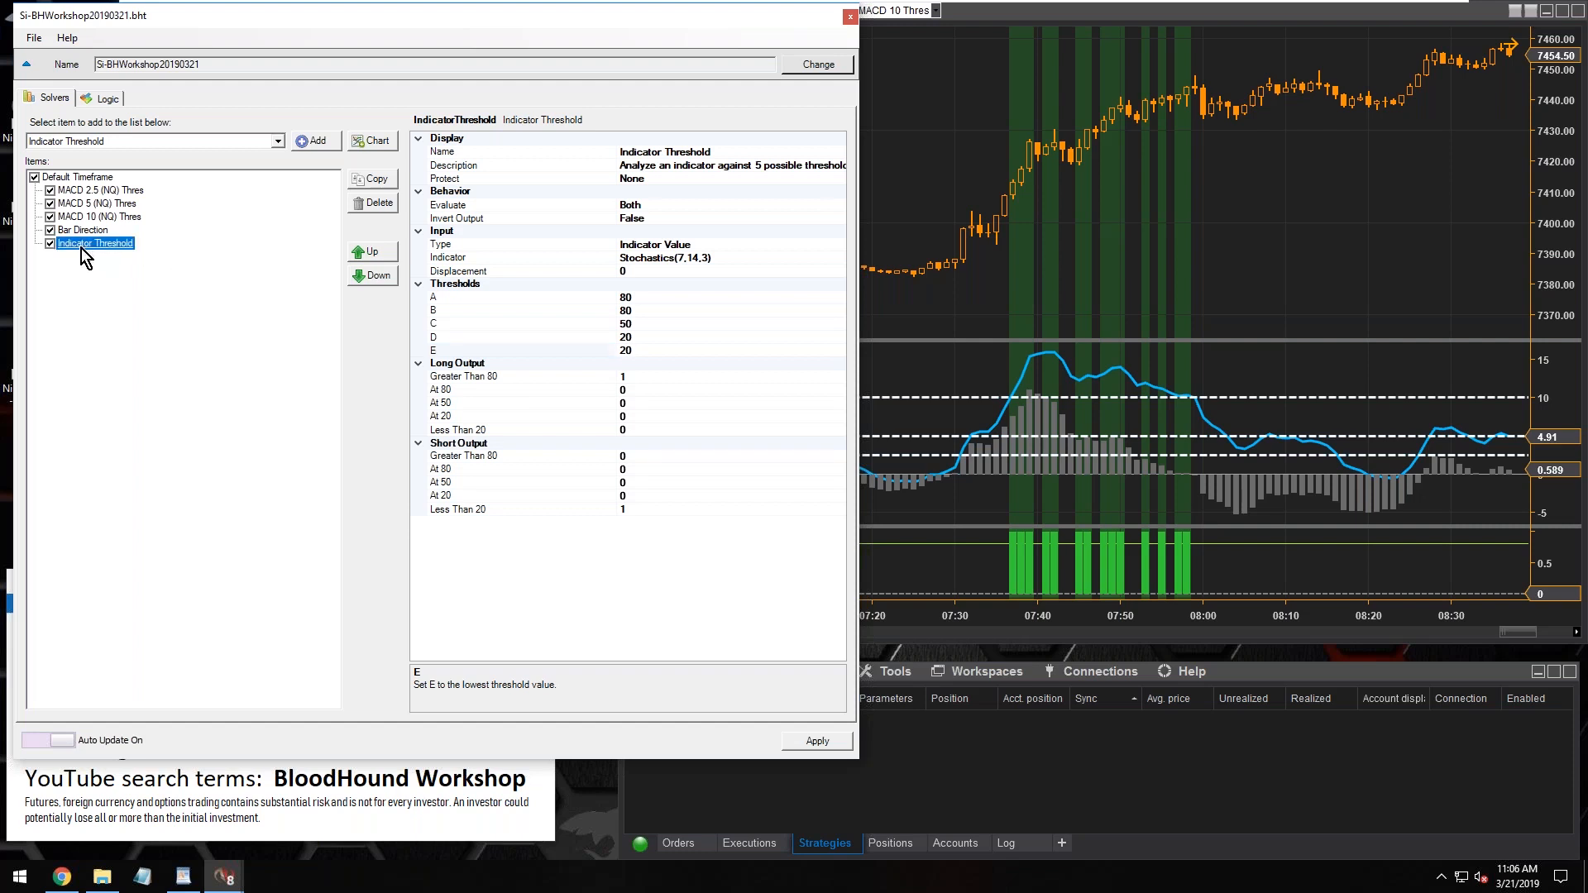
{"action": "left_click", "coordinate": [372, 204]}
{"action": "left_click", "coordinate": [110, 99]}
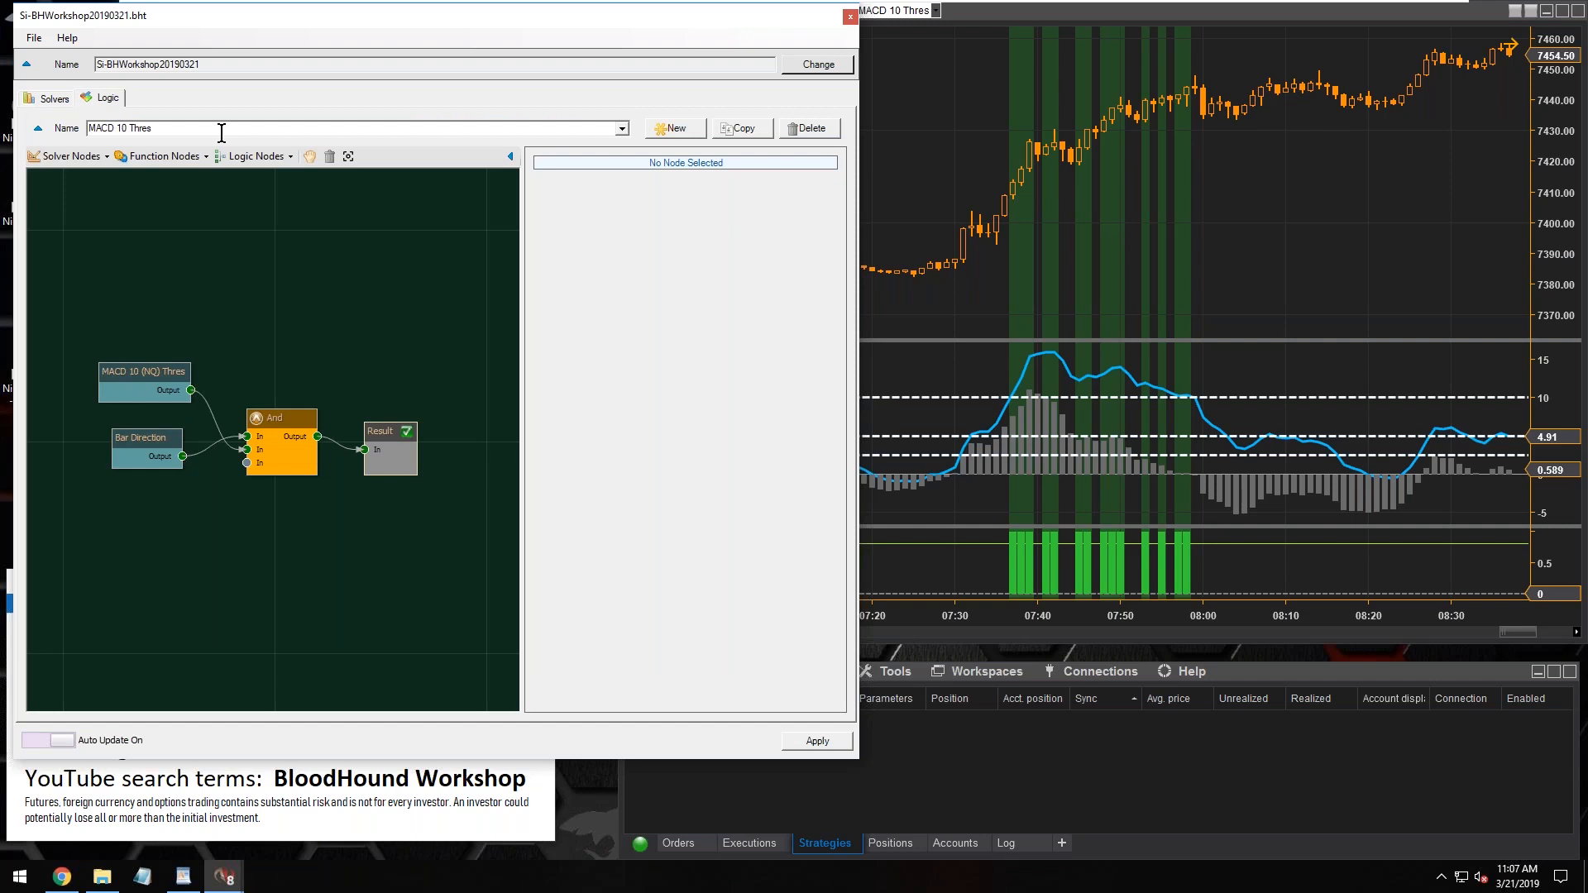
{"action": "left_click", "coordinate": [156, 127]}
{"action": "left_click", "coordinate": [120, 128]}
{"action": "key", "text": "shift+Right"}
{"action": "key", "text": "shift+Right"}
In the MACD 10 (NQ) Thres node, set threshold B to 5 and threshold D to -5
{"action": "left_click", "coordinate": [134, 373]}
{"action": "left_click", "coordinate": [693, 414]}
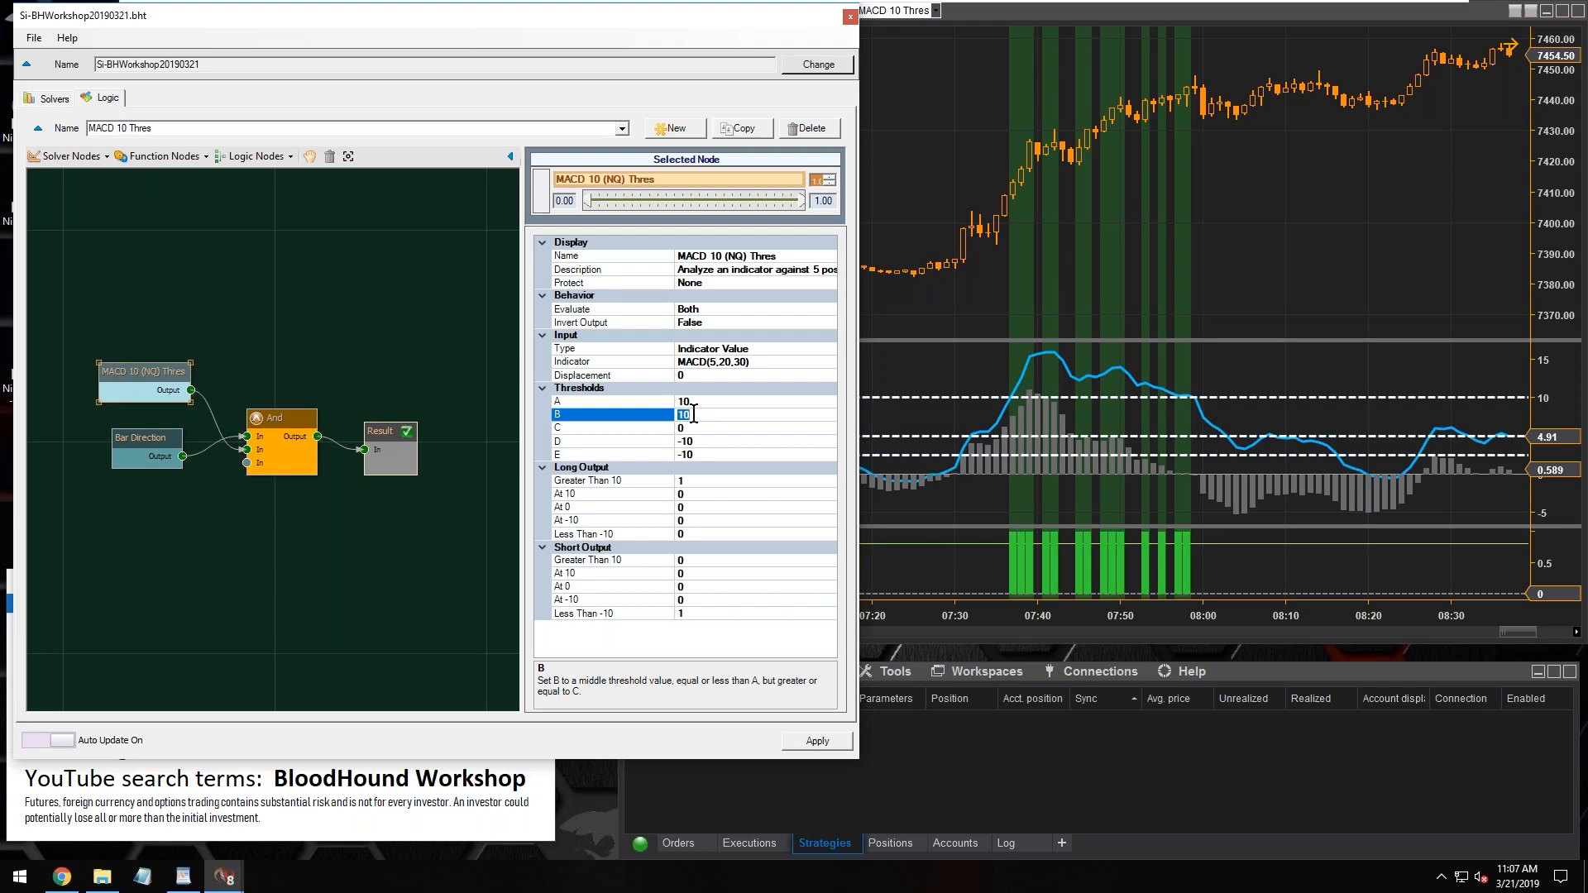
{"action": "type", "text": "5"}
{"action": "left_click", "coordinate": [698, 443]}
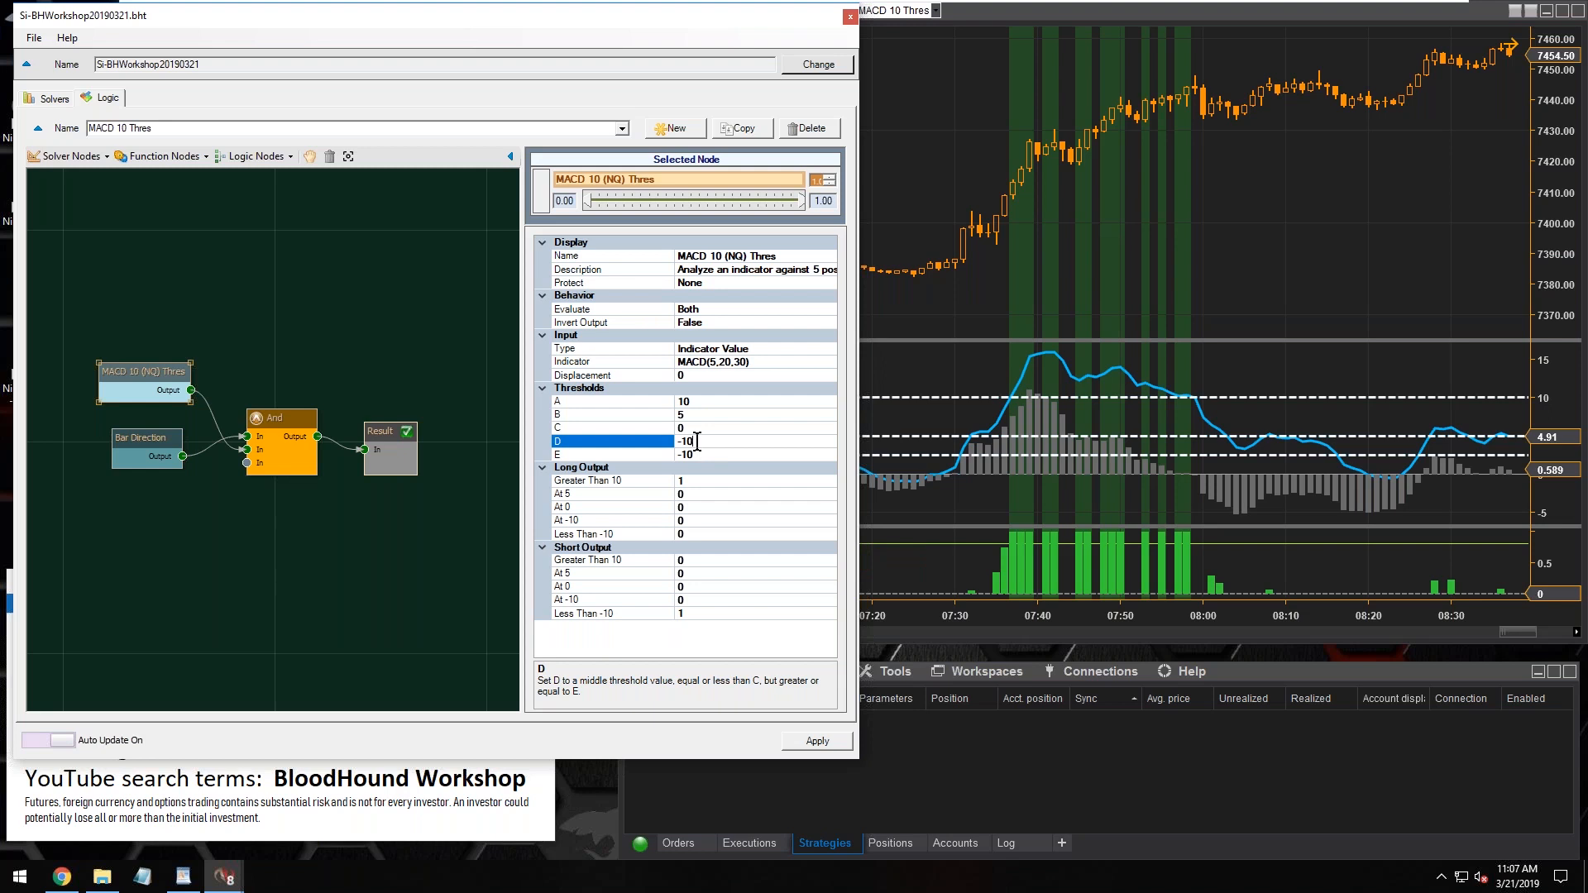
{"action": "type", "text": "-5"}
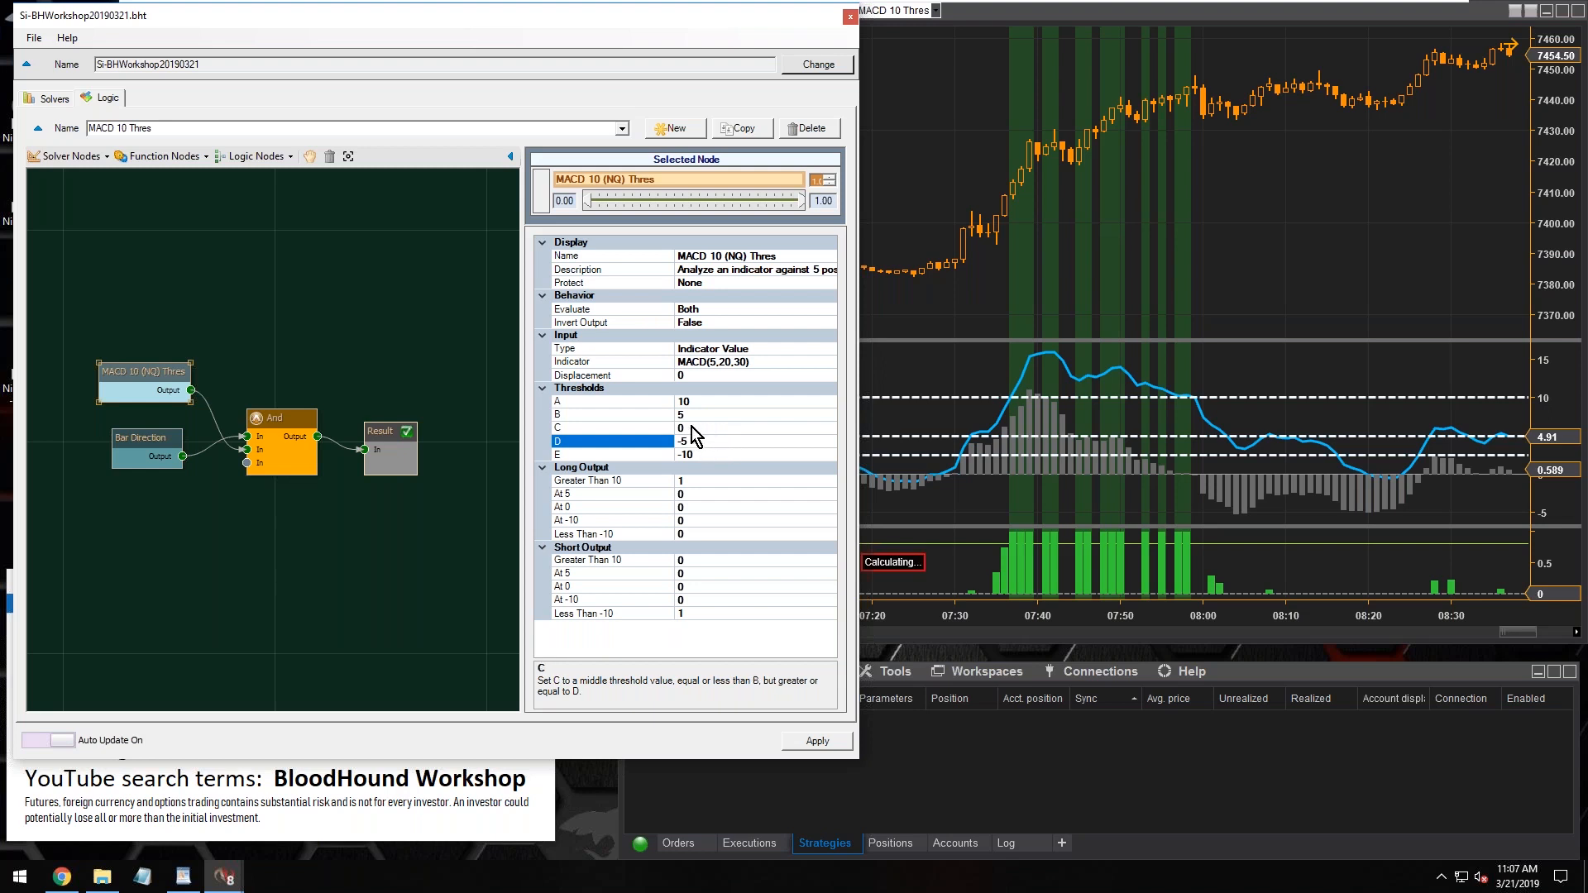
{"action": "left_click", "coordinate": [692, 427]}
Examine how threshold A relates to threshold B in the MACD 10 (NQ) Thres node, including the rule for C
{"action": "left_click", "coordinate": [707, 403]}
{"action": "left_click", "coordinate": [703, 414]}
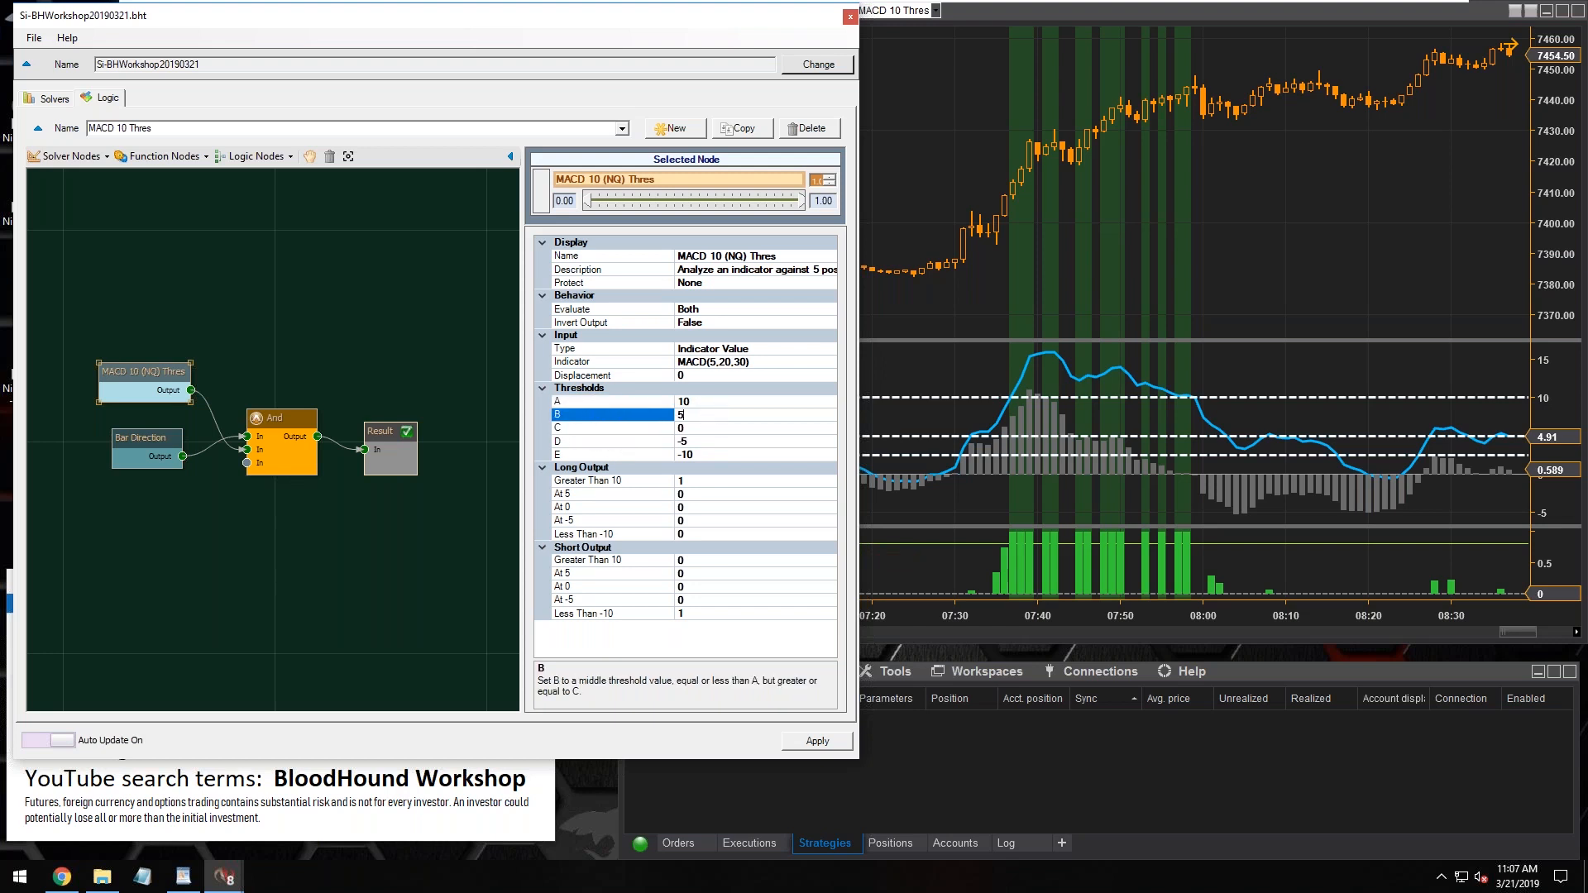
{"action": "left_click", "coordinate": [703, 403]}
{"action": "left_click", "coordinate": [703, 414]}
{"action": "left_click", "coordinate": [698, 404]}
{"action": "left_click", "coordinate": [702, 416]}
{"action": "left_click", "coordinate": [598, 429]}
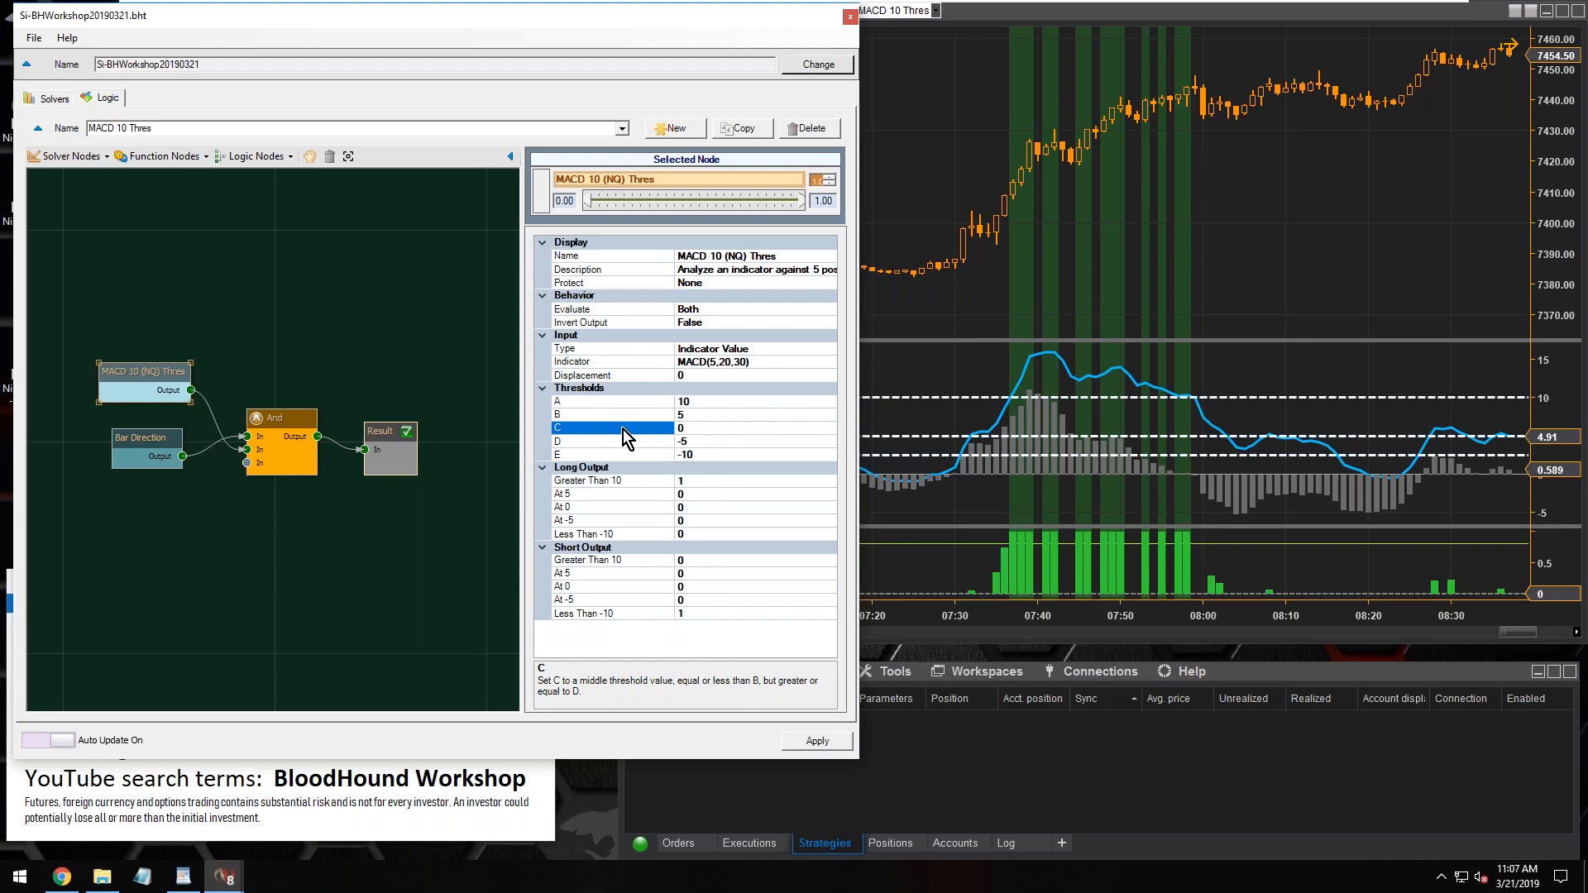
{"action": "left_click", "coordinate": [697, 402]}
{"action": "left_click", "coordinate": [699, 412]}
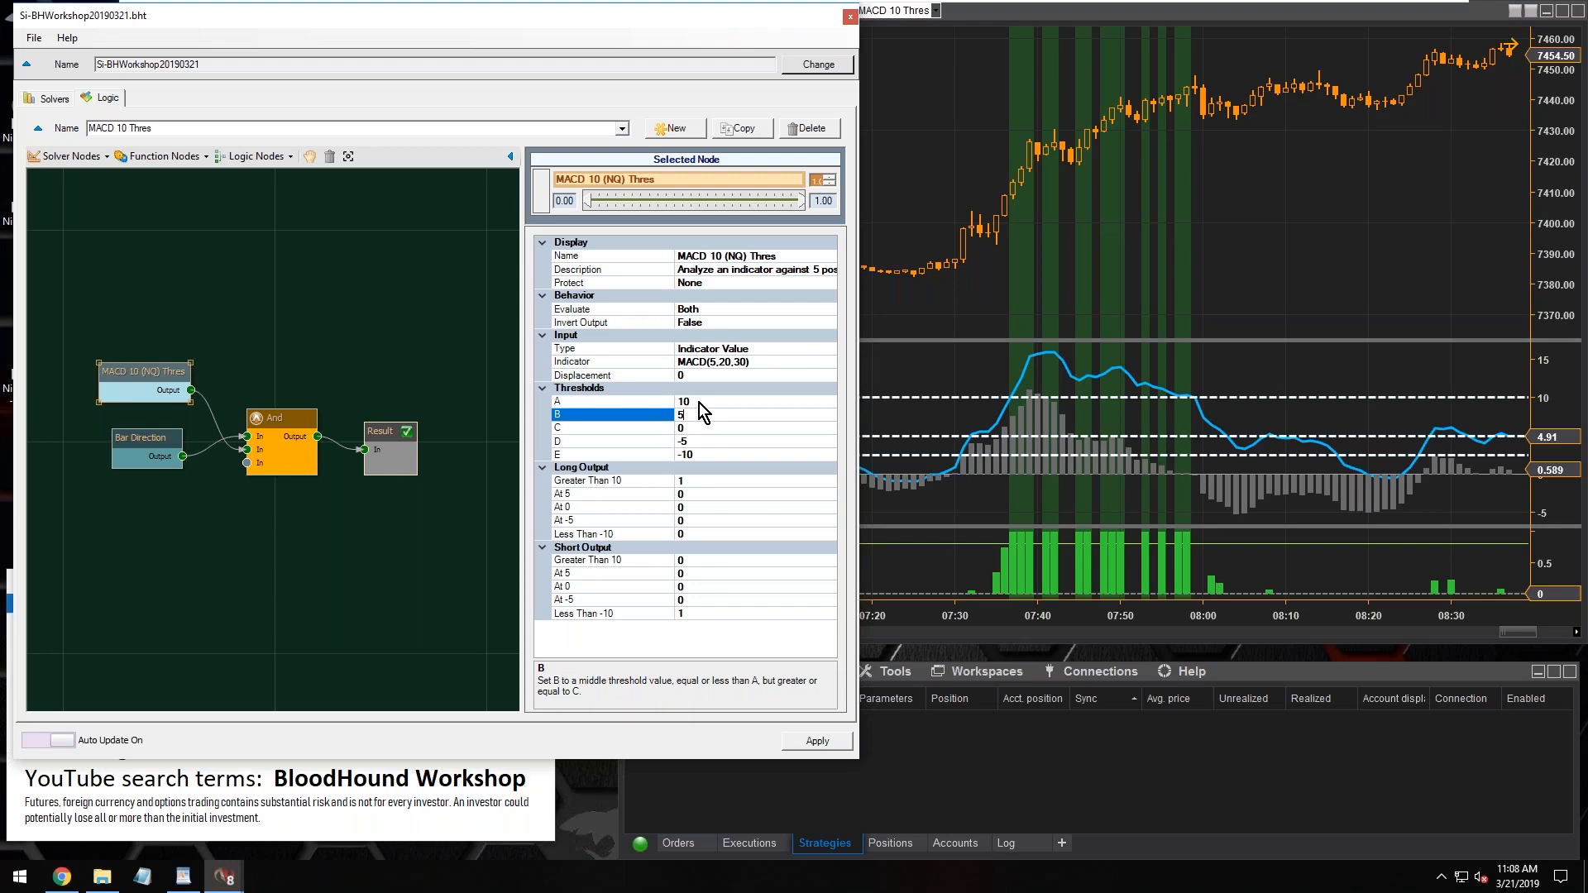
{"action": "left_click", "coordinate": [699, 403]}
{"action": "left_click", "coordinate": [693, 416]}
Compare the Long Output conditions Greater Than 10 and At 5 with thresholds A and B
{"action": "left_click", "coordinate": [589, 481]}
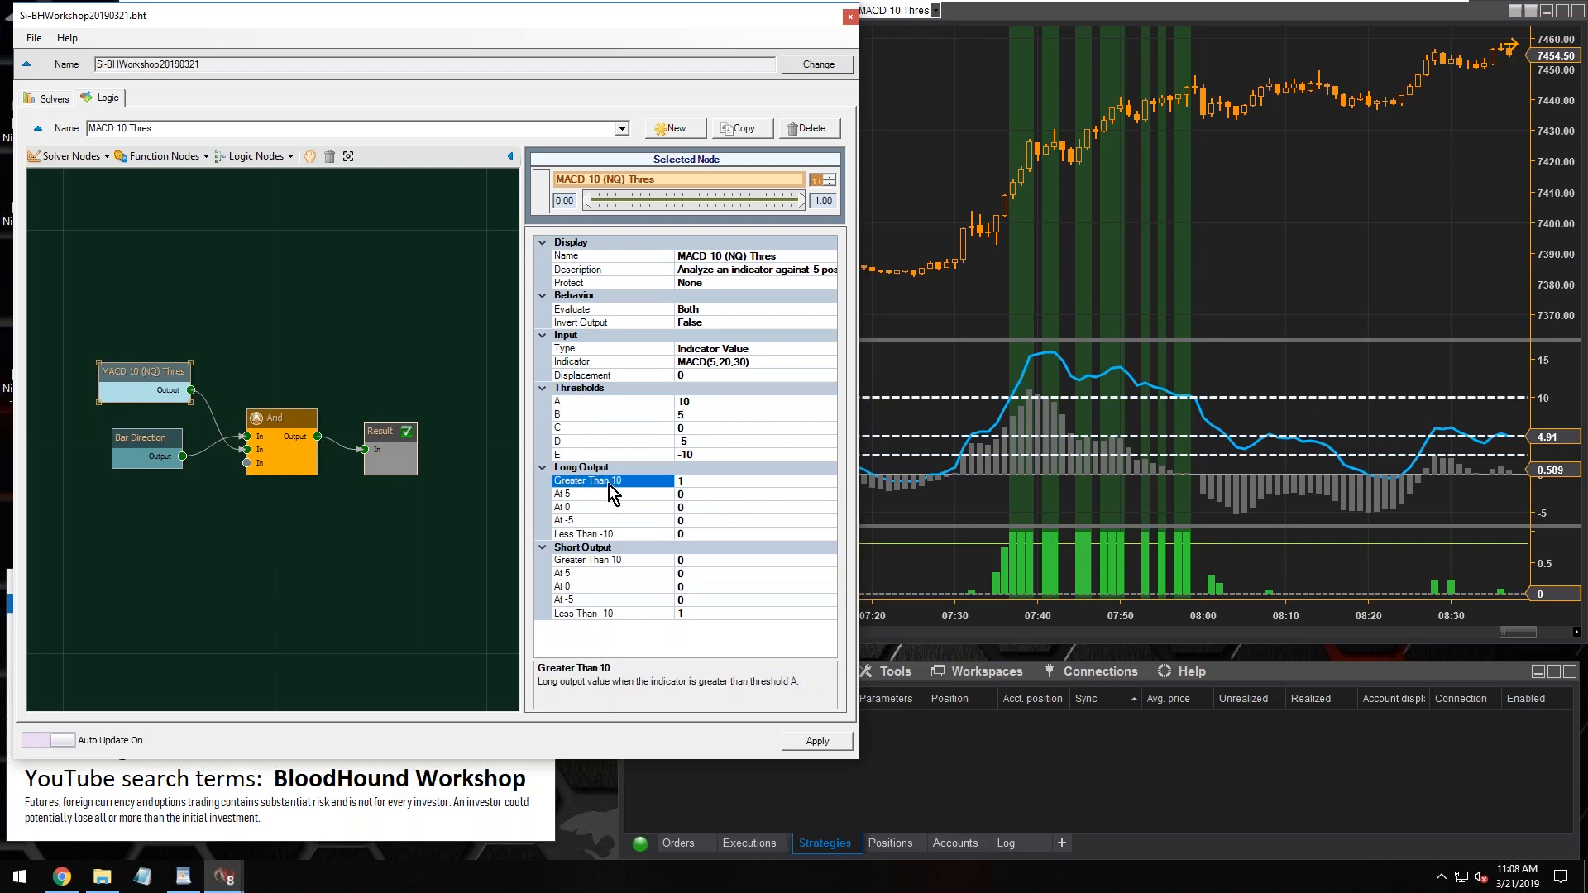
{"action": "left_click", "coordinate": [698, 403]}
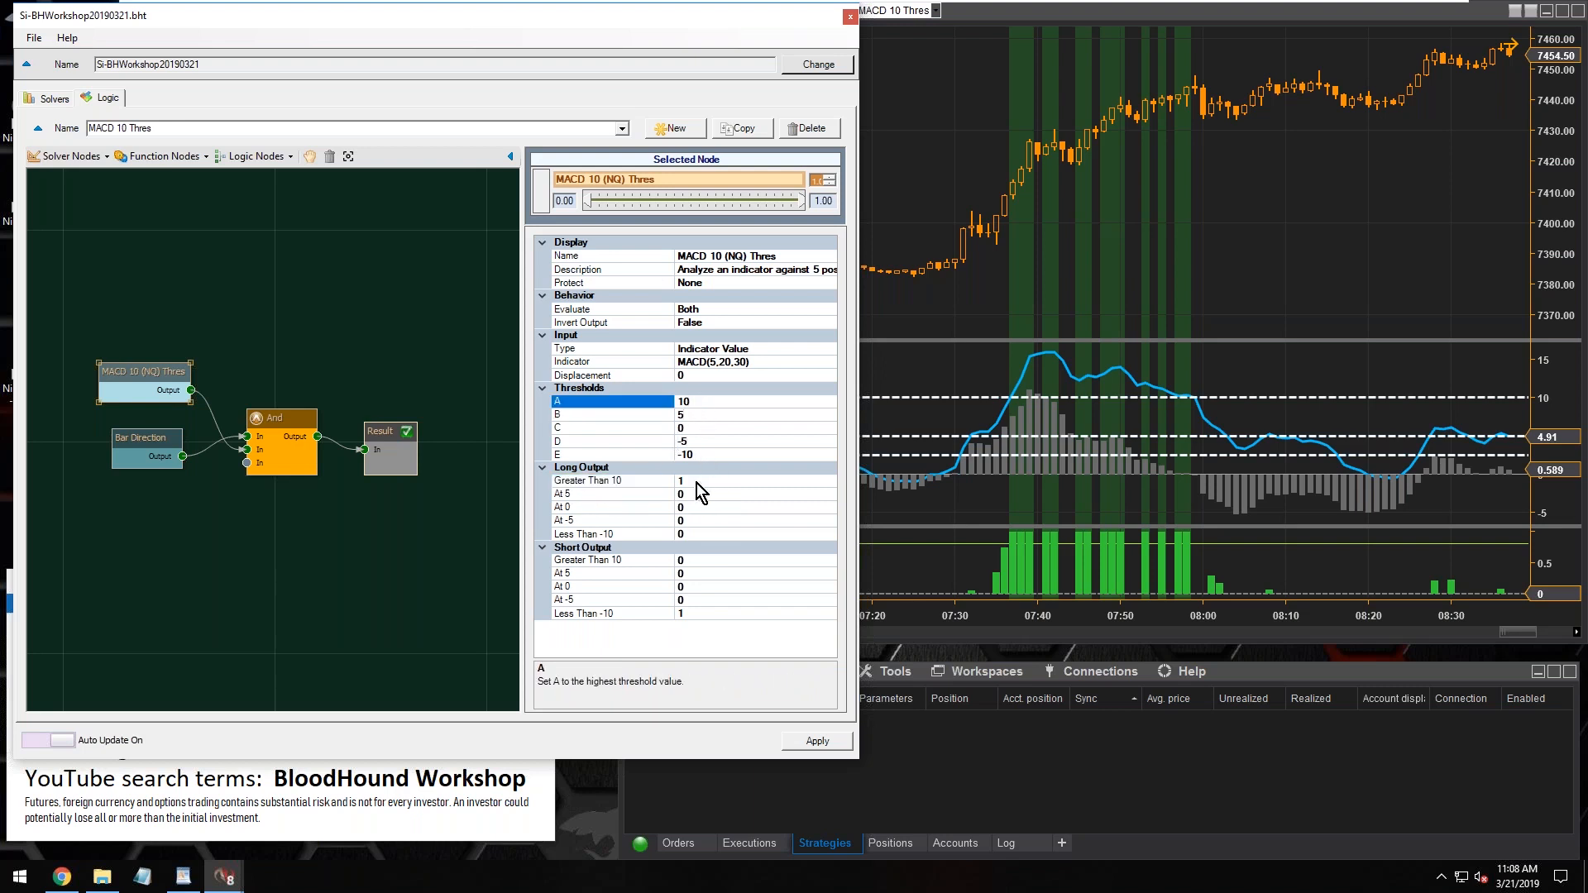
{"action": "left_click", "coordinate": [697, 483]}
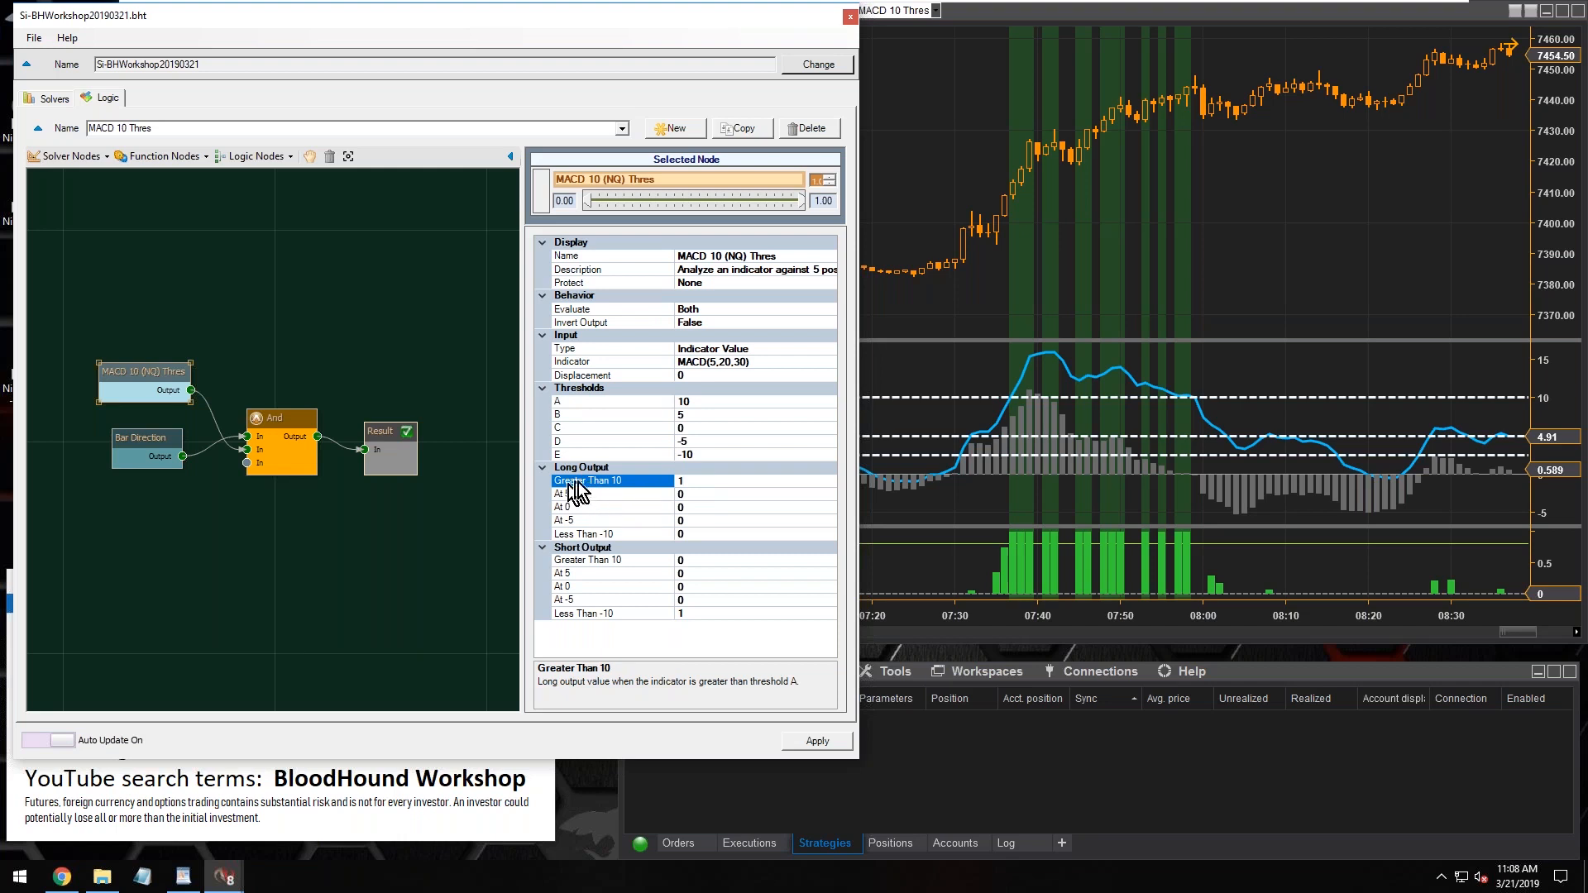
{"action": "double_click", "coordinate": [689, 484]}
{"action": "left_click", "coordinate": [693, 494]}
{"action": "left_click", "coordinate": [697, 413]}
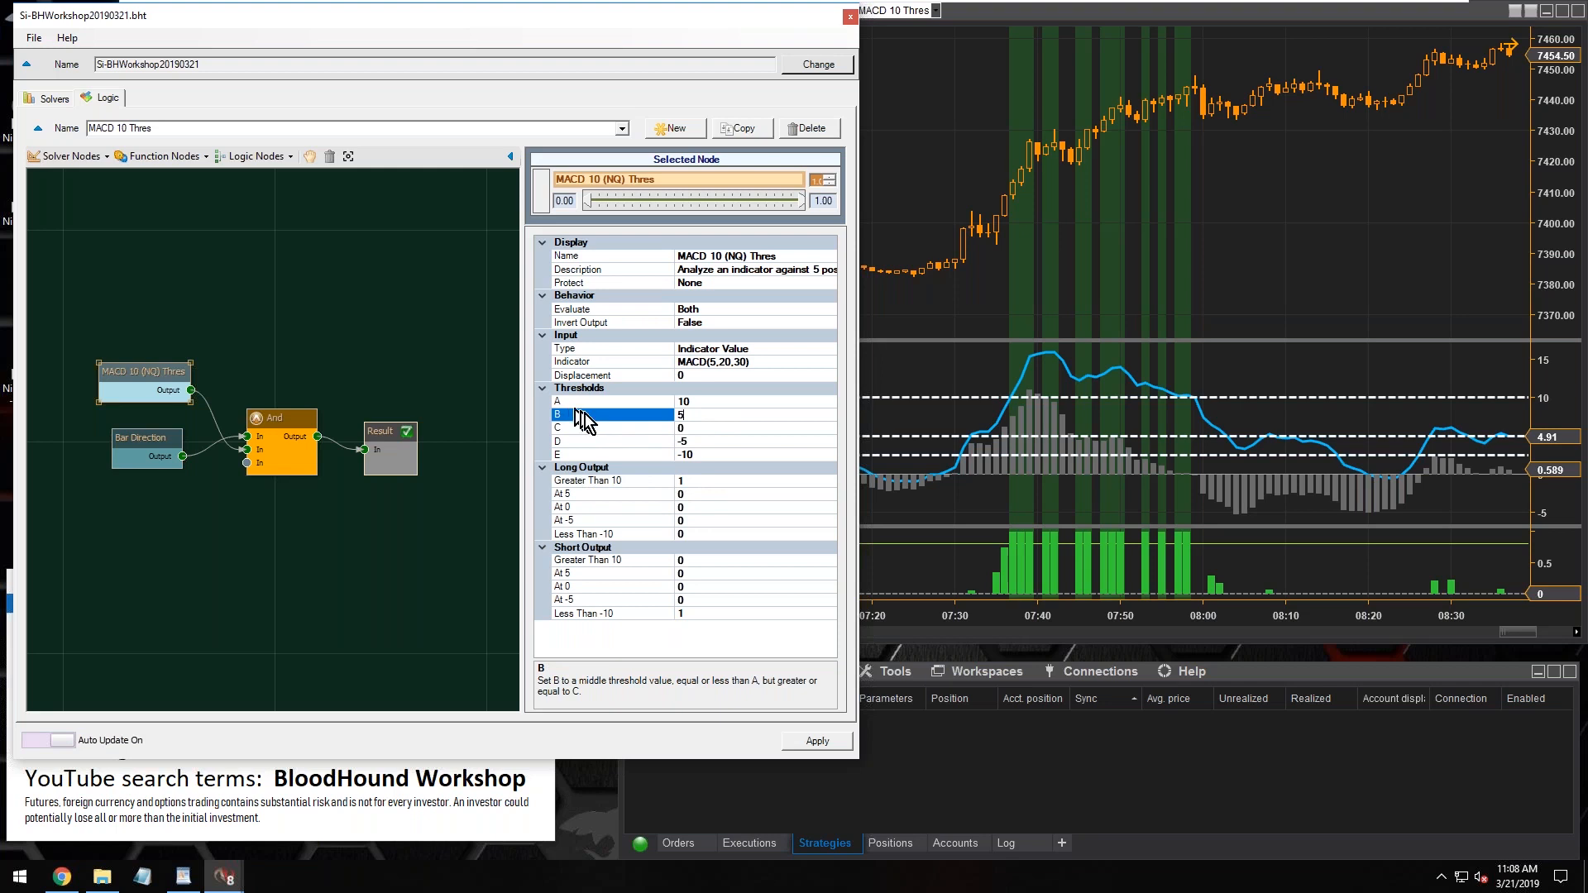
{"action": "double_click", "coordinate": [684, 415]}
Set the Long Output for At 5 and the Short Output for At -5 to 0.7
{"action": "left_click", "coordinate": [687, 494]}
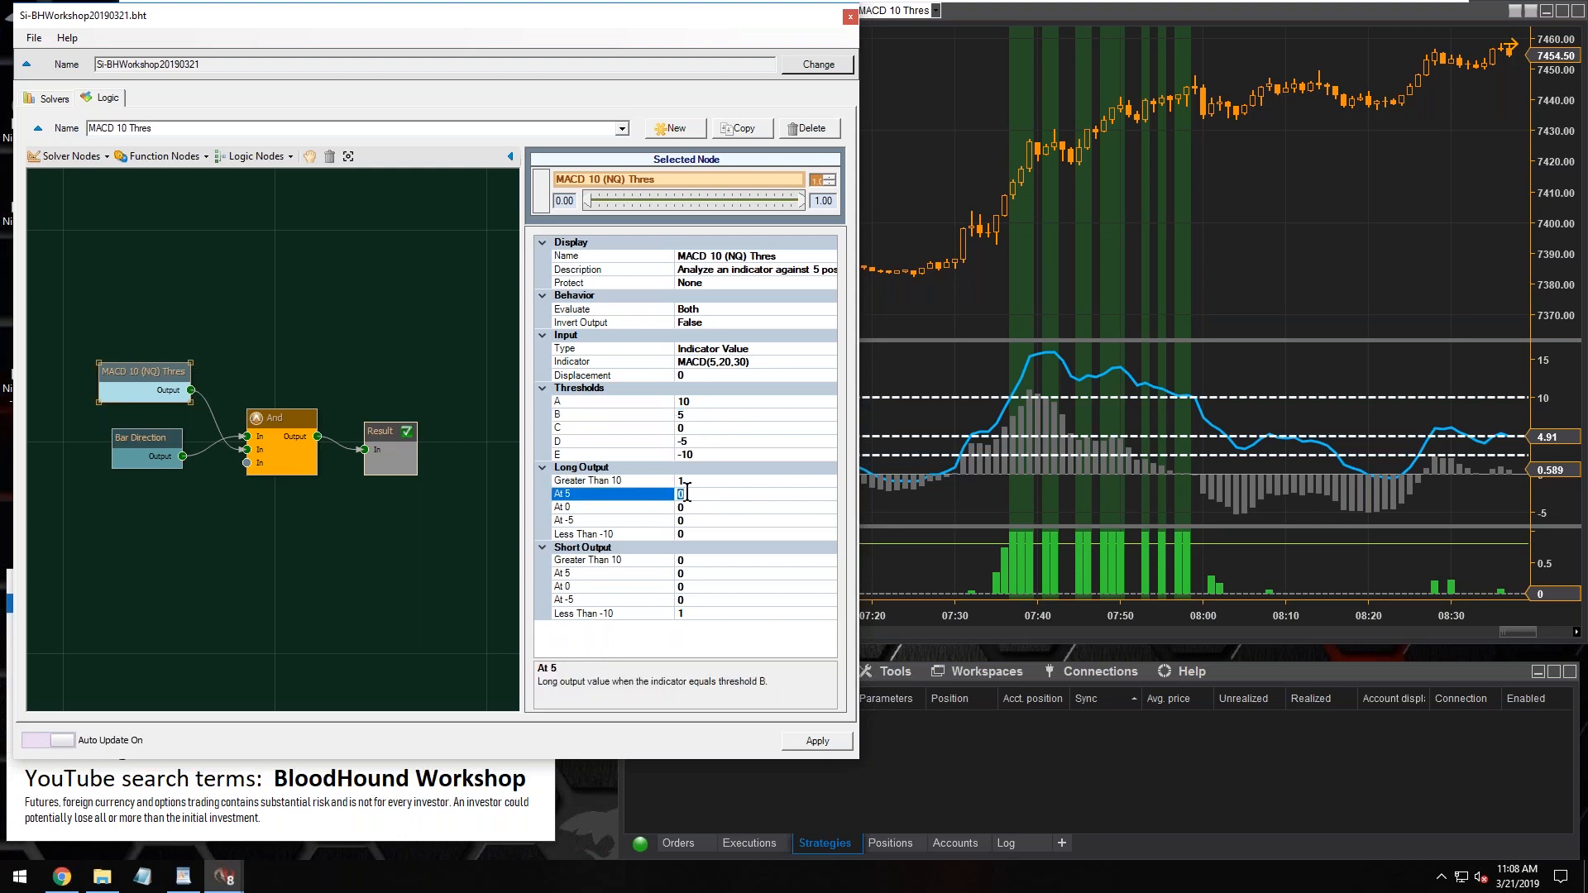
{"action": "key", "text": "BackSpace"}
{"action": "type", "text": ".7"}
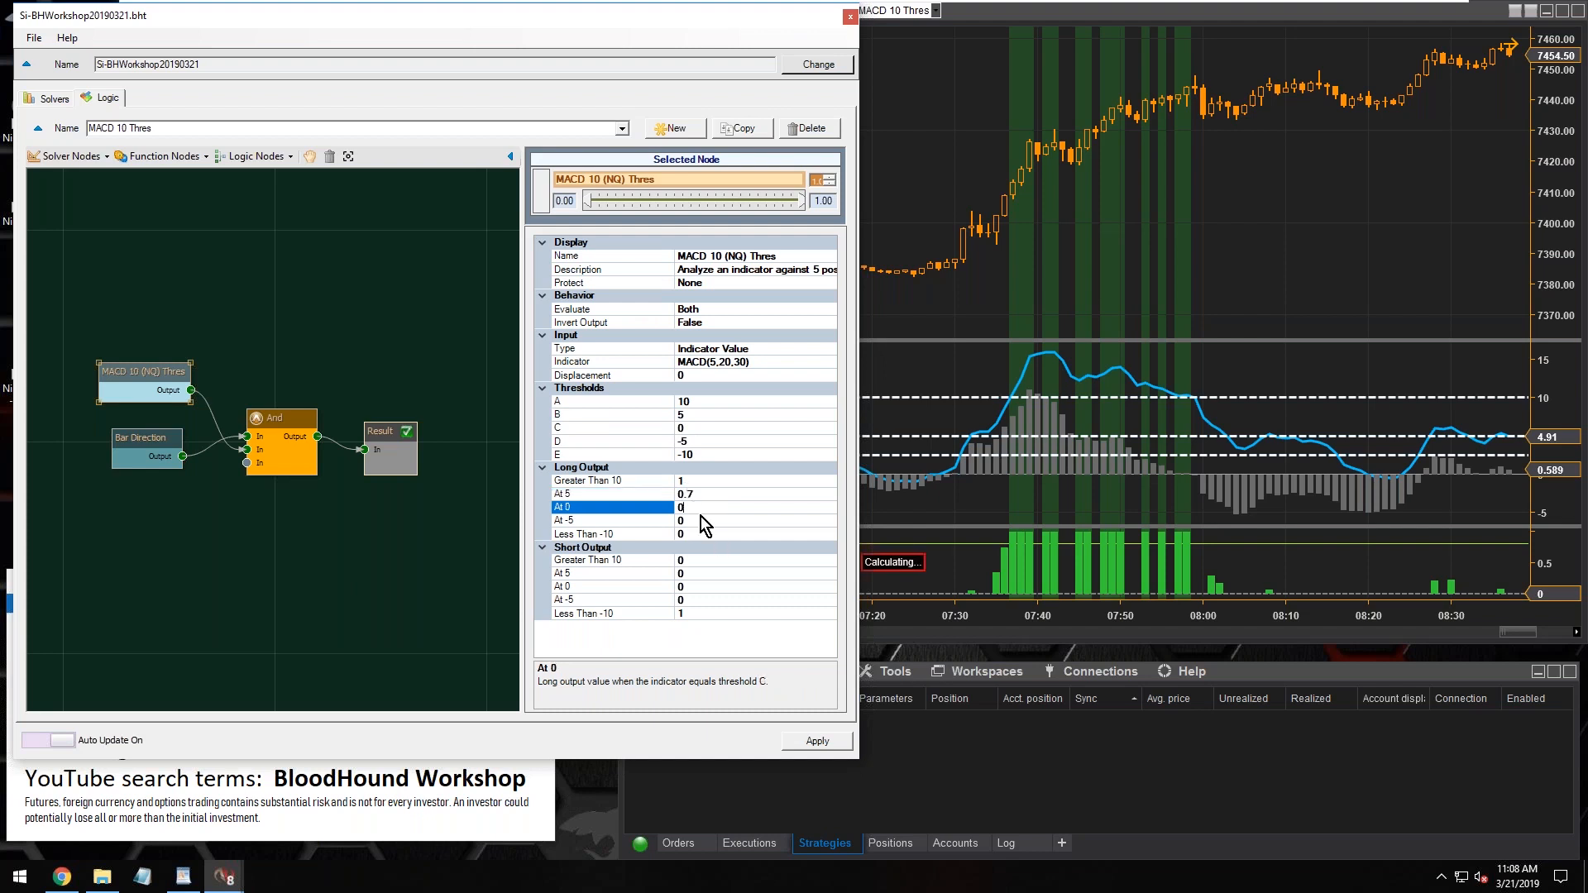
{"action": "left_click", "coordinate": [566, 495]}
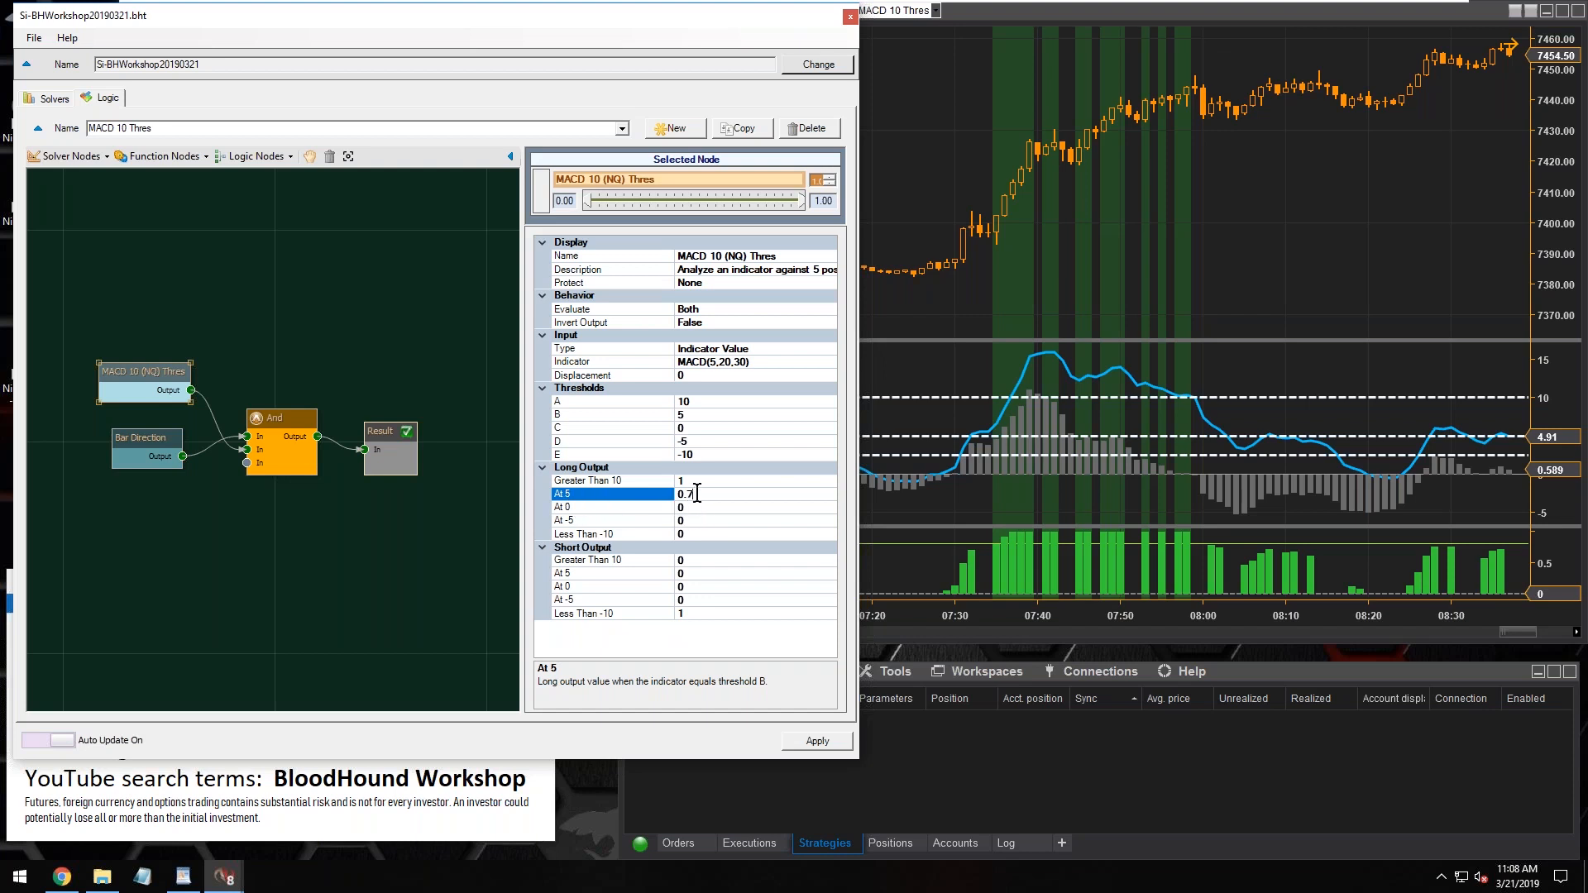
{"action": "left_click", "coordinate": [571, 600]}
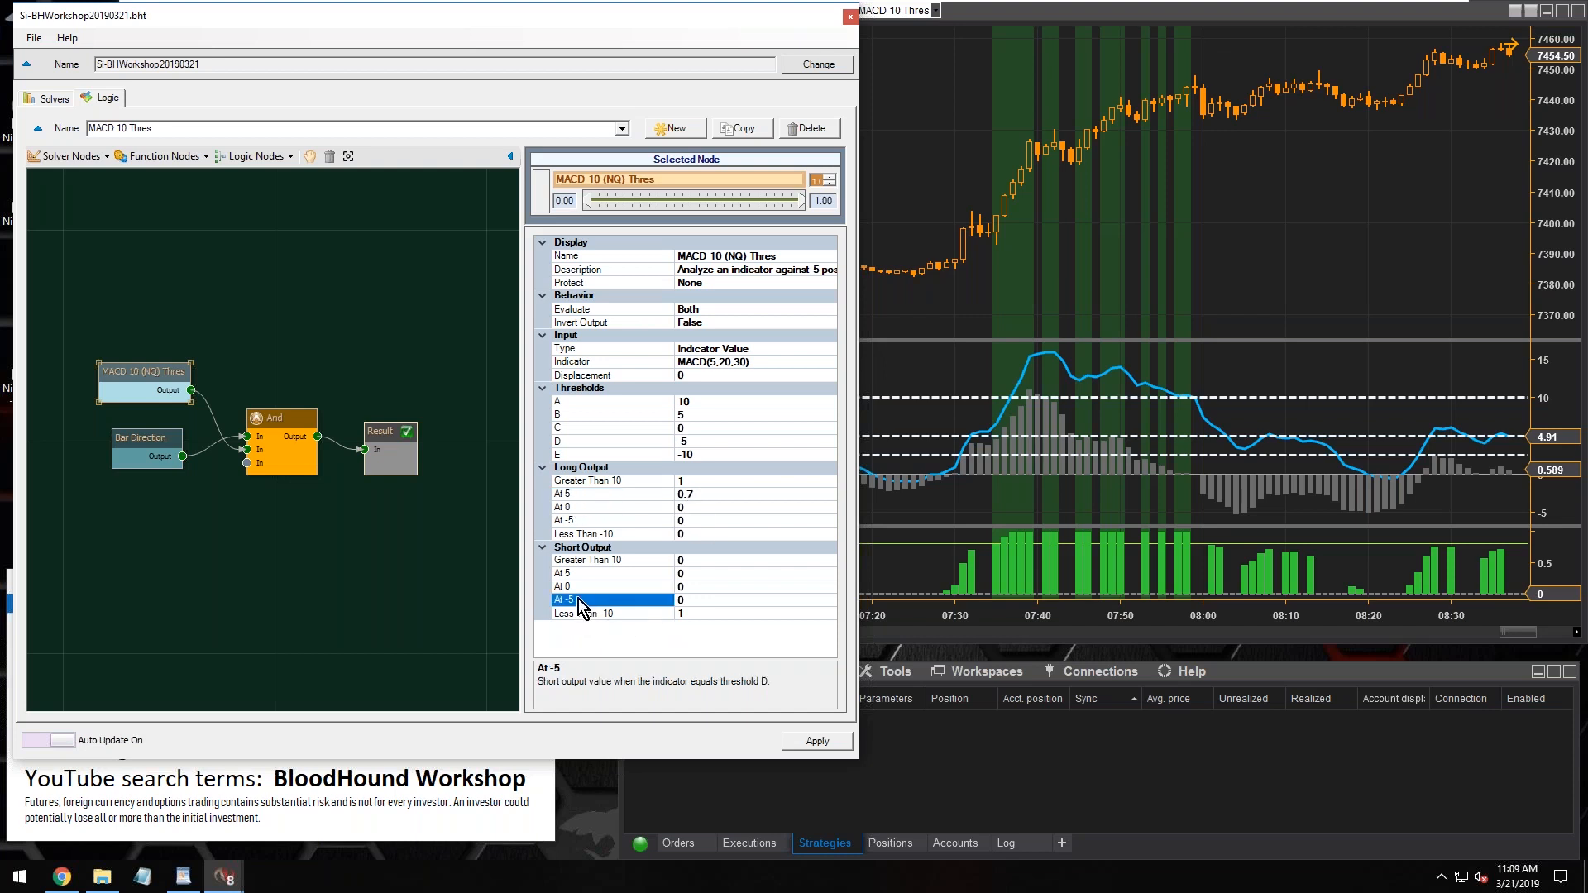
{"action": "left_click", "coordinate": [686, 600]}
{"action": "type", "text": ".7"}
{"action": "left_click", "coordinate": [702, 615]}
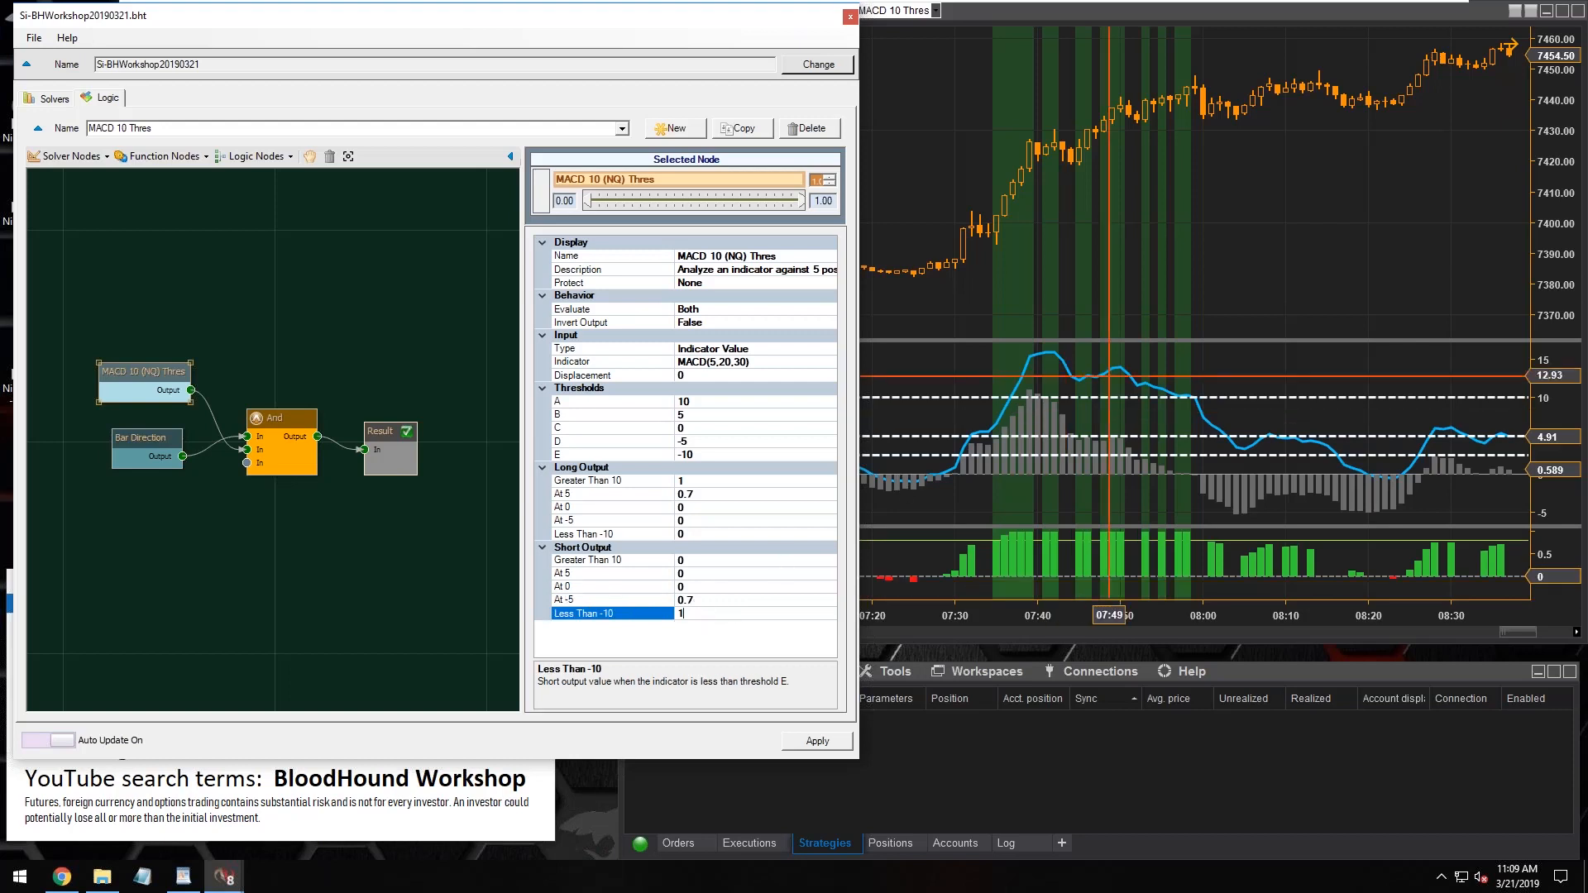
Narrow the BloodHound template window, bring the chart forward and enlarge its MACD and BloodHound output panels
{"action": "left_click_drag", "start_coordinate": [861, 325], "coordinate": [680, 331]}
{"action": "left_click", "coordinate": [996, 298]}
{"action": "left_click_drag", "start_coordinate": [1040, 526], "coordinate": [1038, 441]}
{"action": "left_click_drag", "start_coordinate": [1055, 340], "coordinate": [1071, 240]}
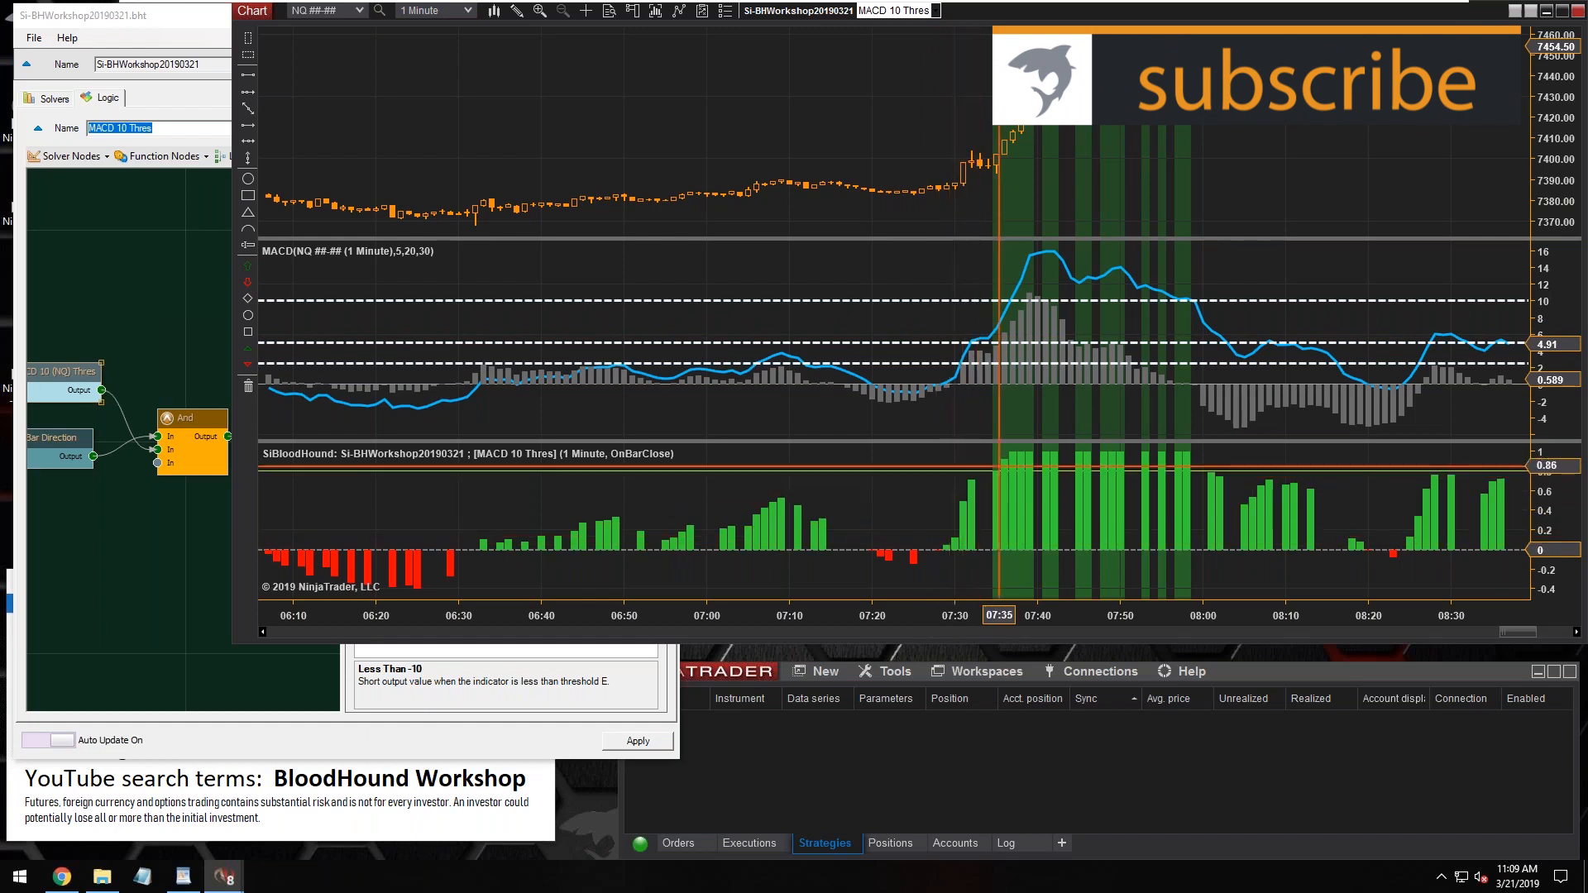
Review thresholds A and B alongside the Long Output values for Greater Than 10 and At 5 in the MACD 10 node
{"action": "left_click", "coordinate": [55, 374]}
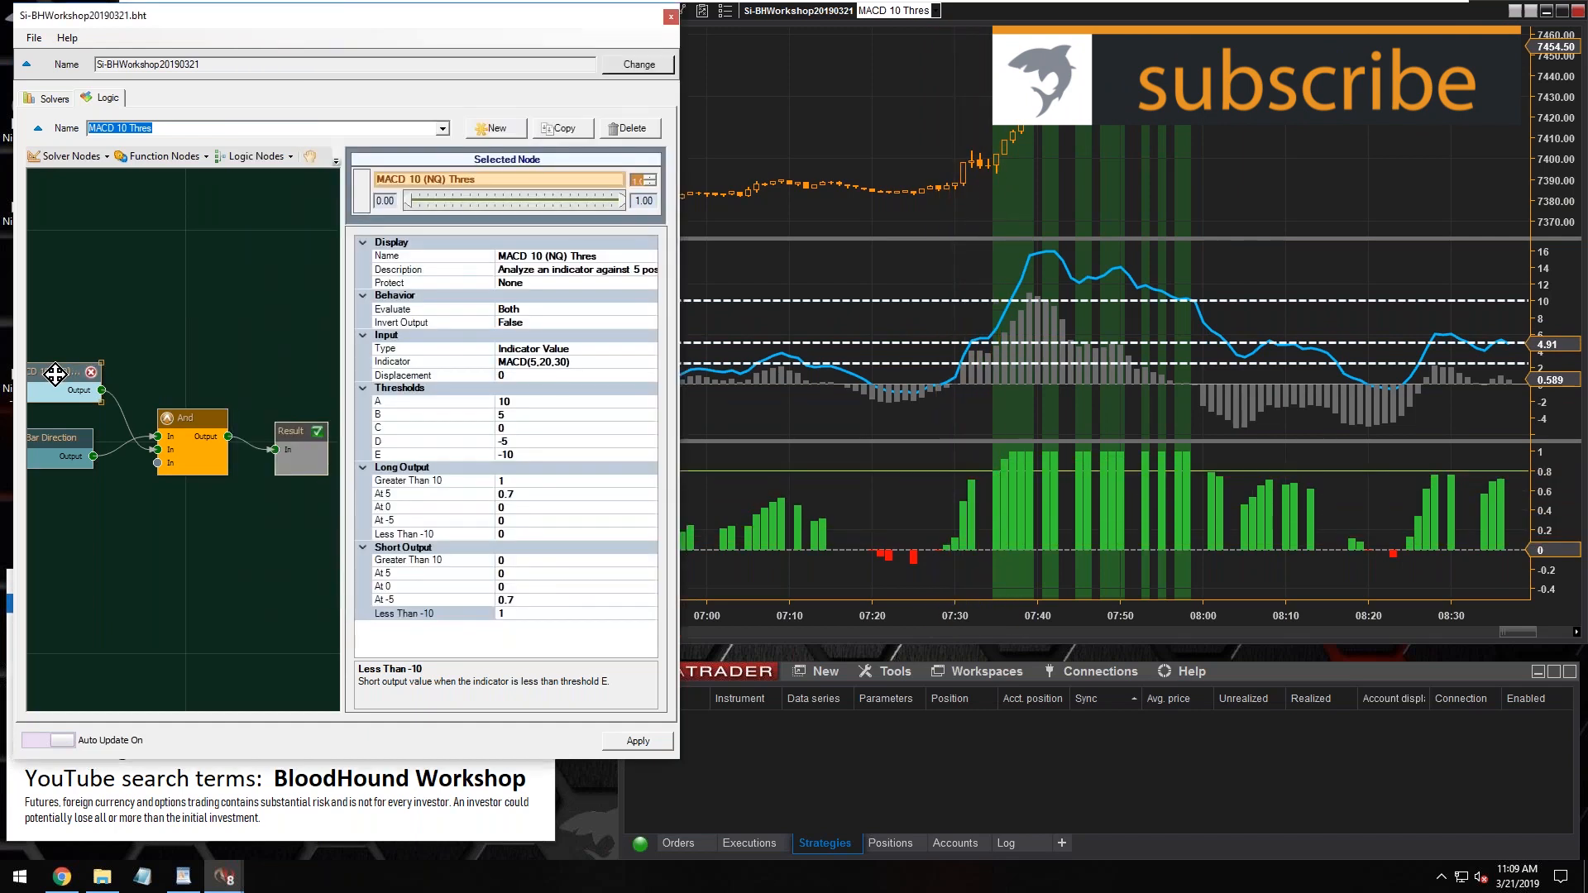
{"action": "left_click", "coordinate": [502, 401]}
{"action": "left_click", "coordinate": [523, 413]}
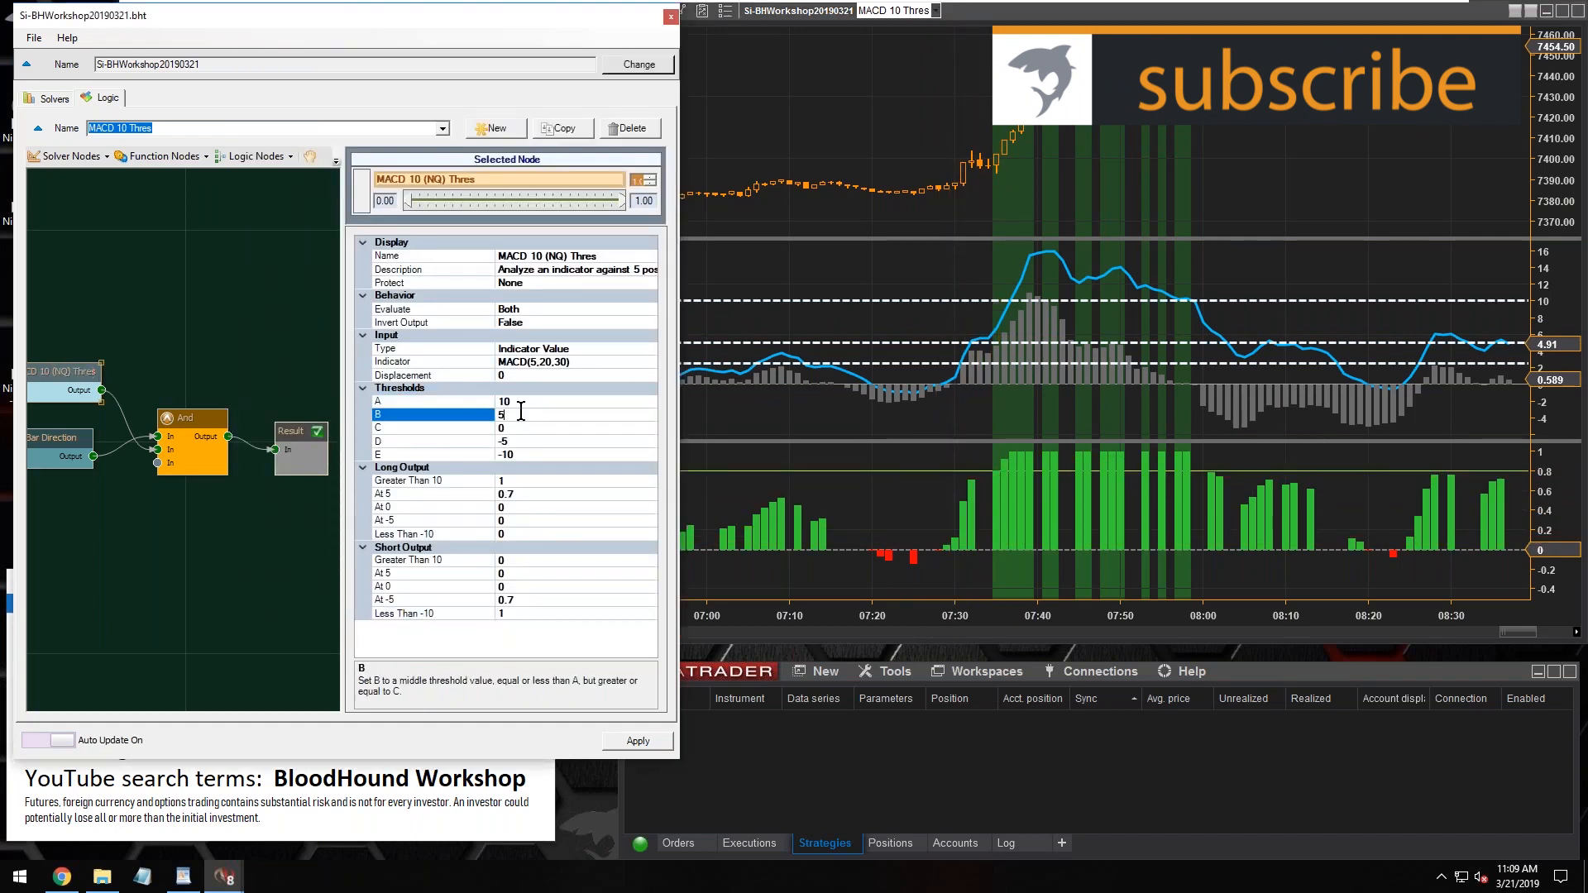
{"action": "left_click", "coordinate": [533, 480]}
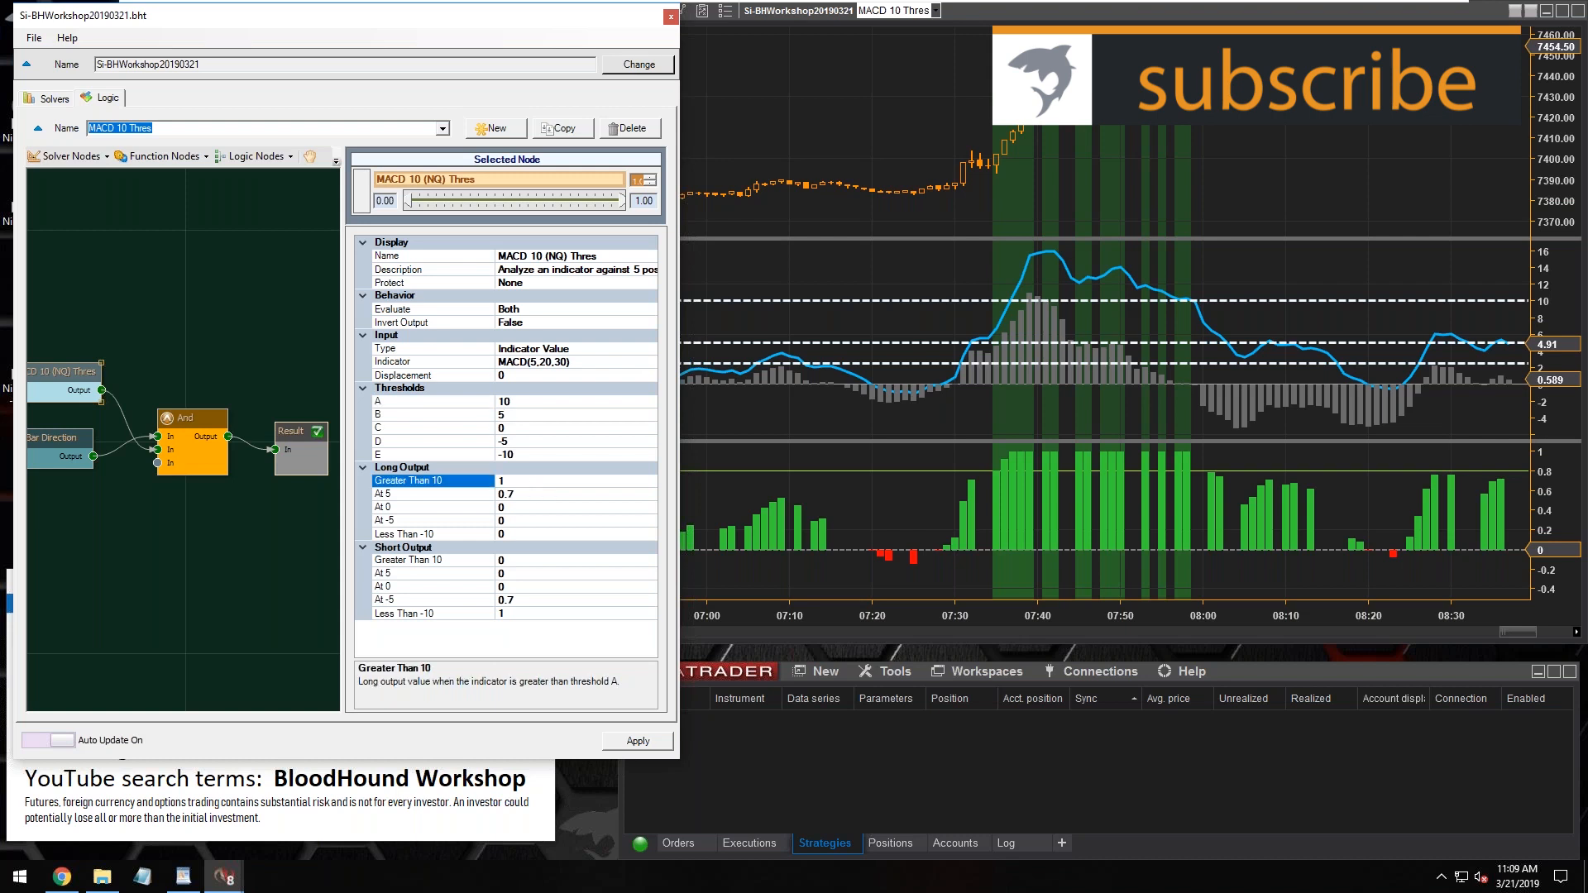
{"action": "left_click", "coordinate": [529, 494]}
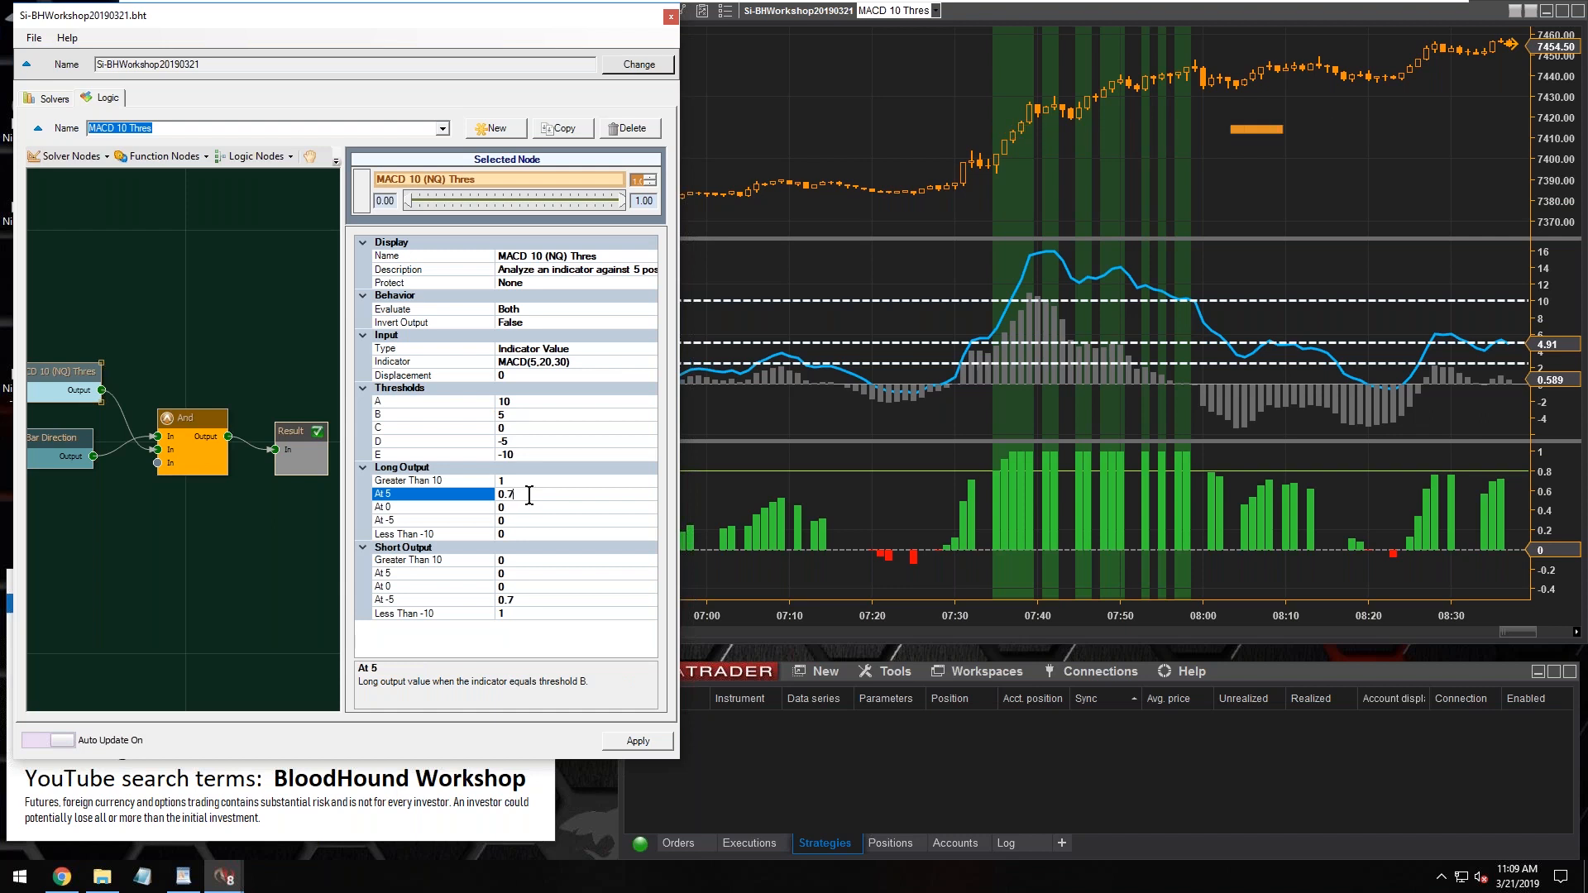